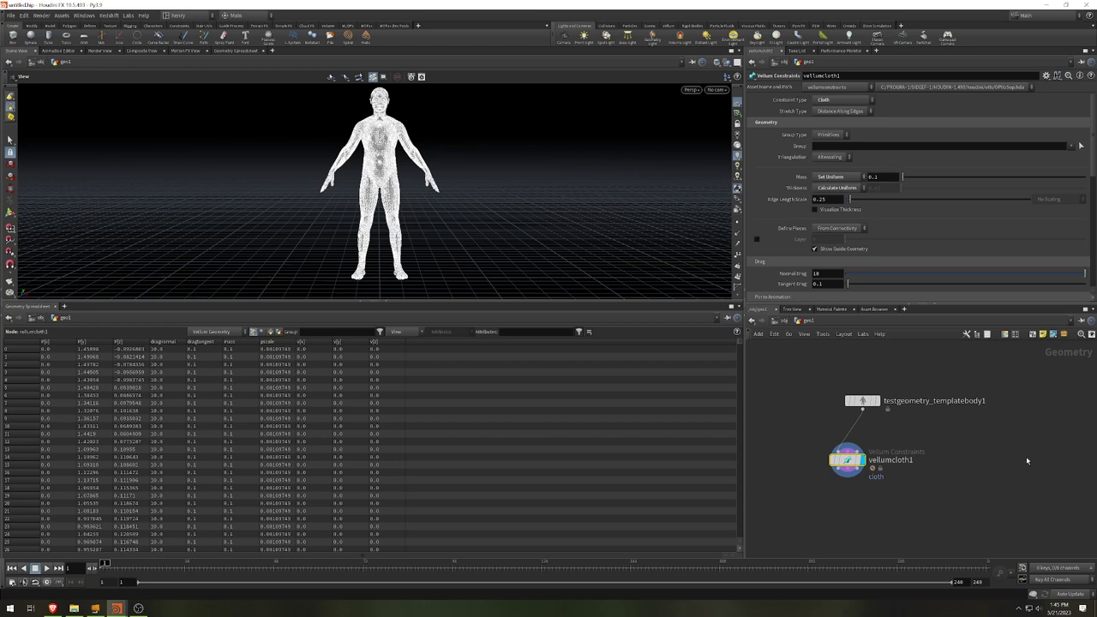
Add a Vellum Constraints node below vellumcloth1 and set its constraint type to Pin to Target.
middle_drag(960, 482, 958, 460)
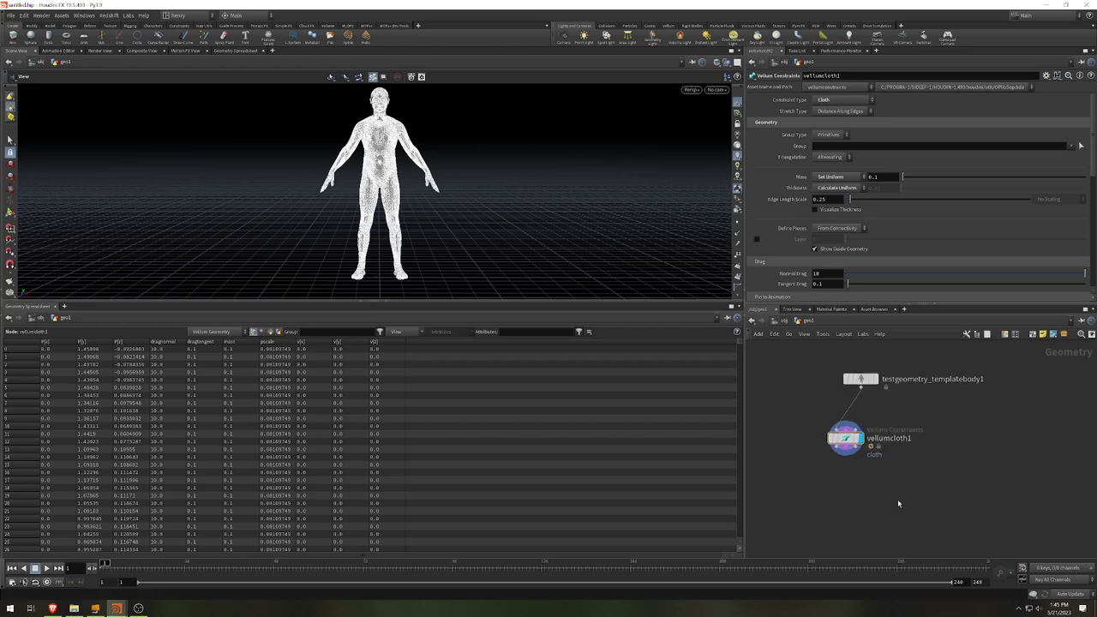
key(Tab)
text(vellum)
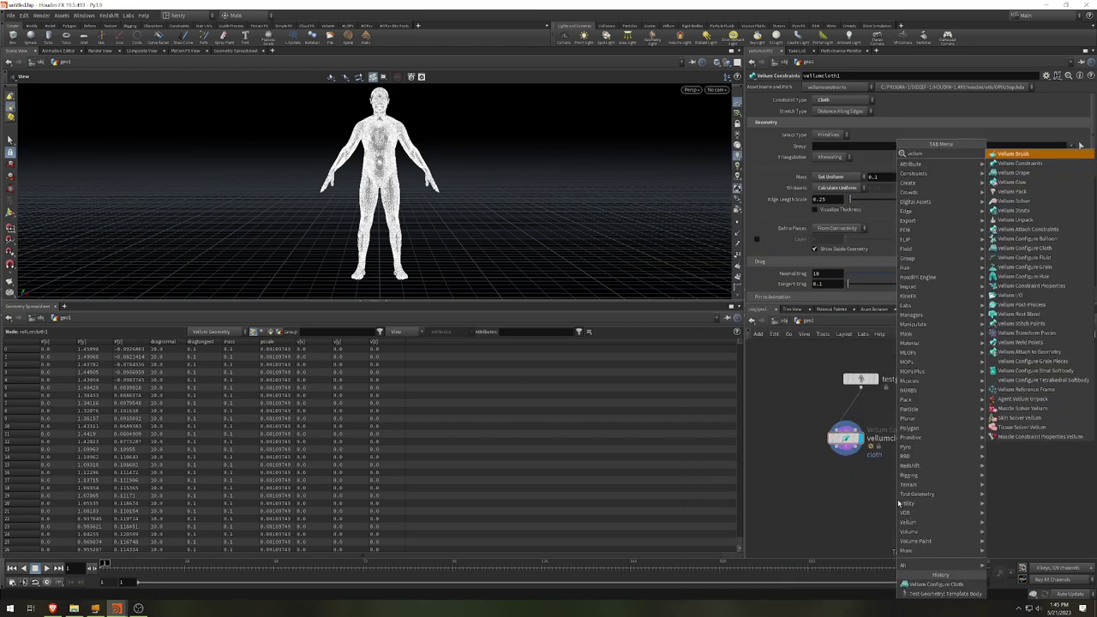
key(Down)
key(Return)
click(874, 490)
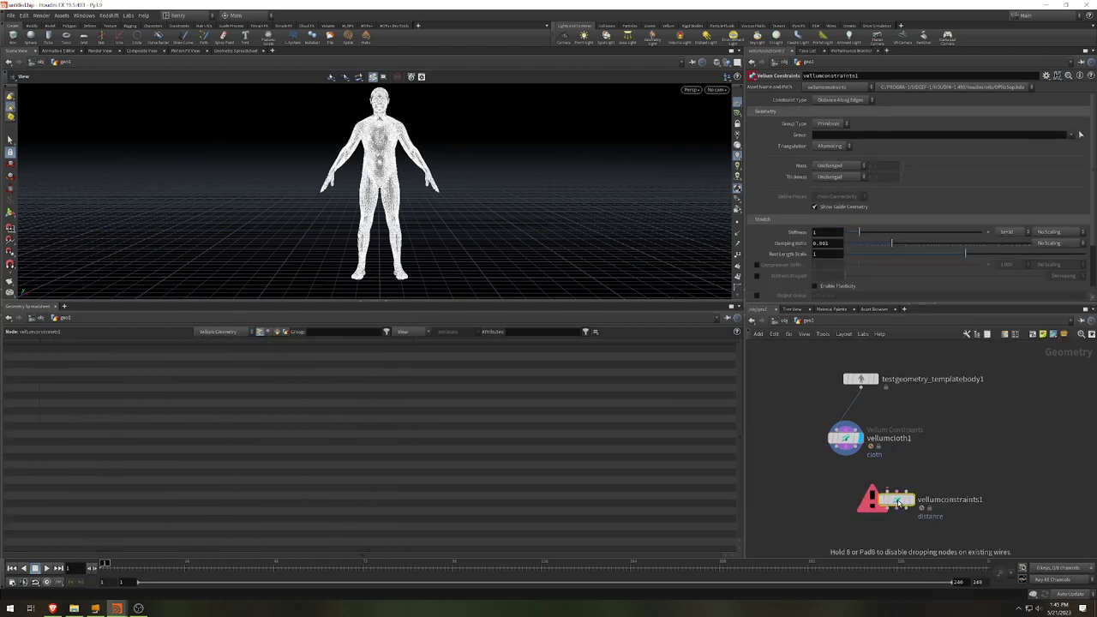
click(836, 101)
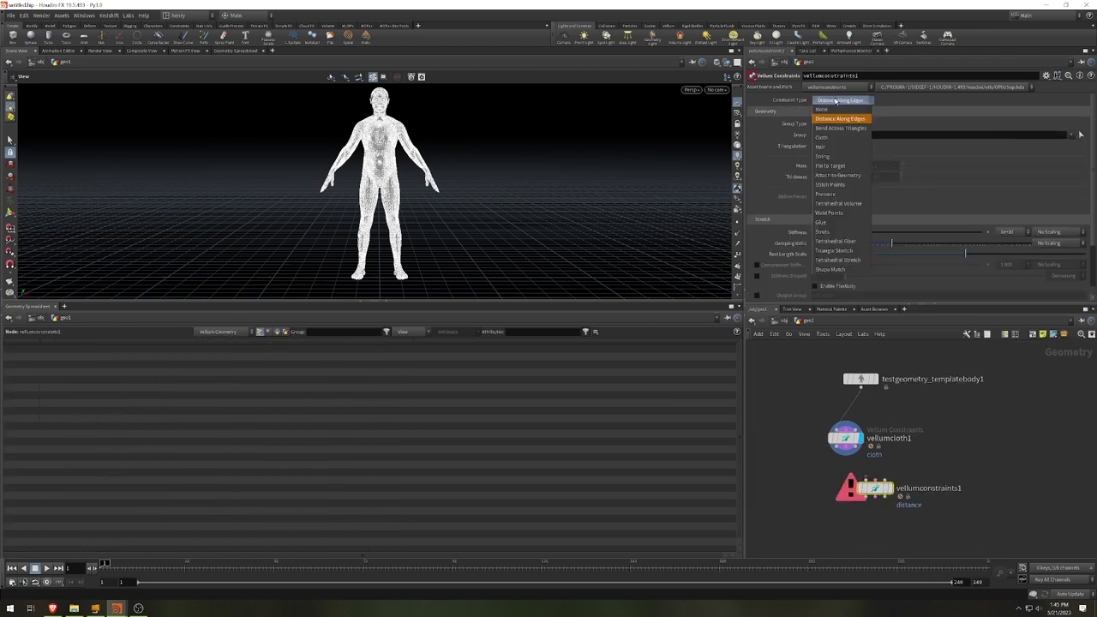
click(855, 166)
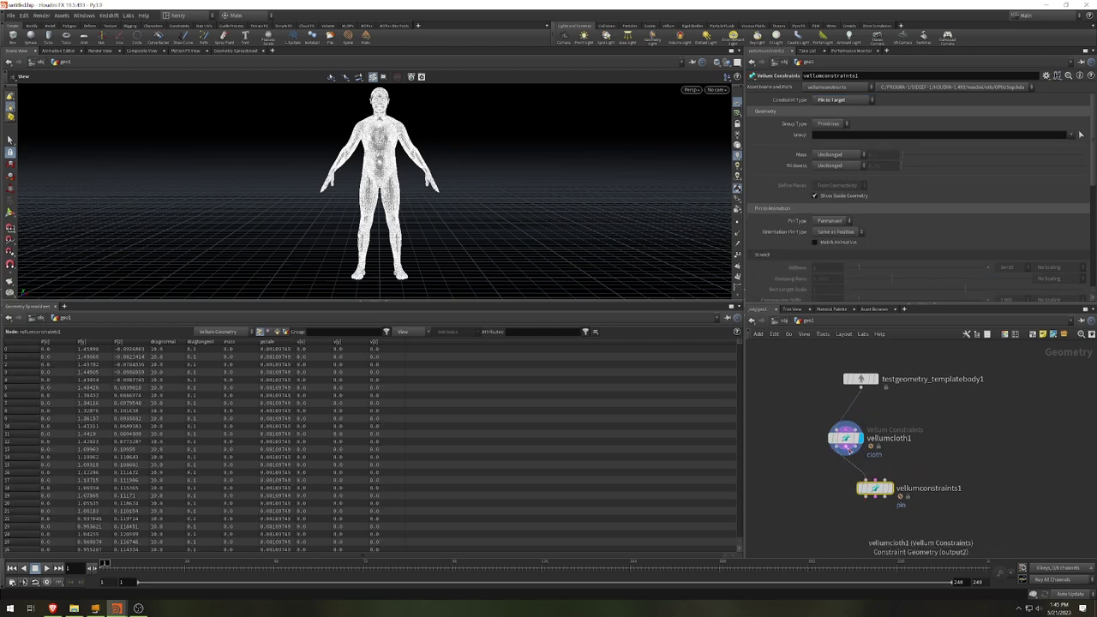
Wire vellumcloth1's constraint output and the template body into the pin constraint node, display that node and tidy the network layout.
drag(849, 447, 887, 489)
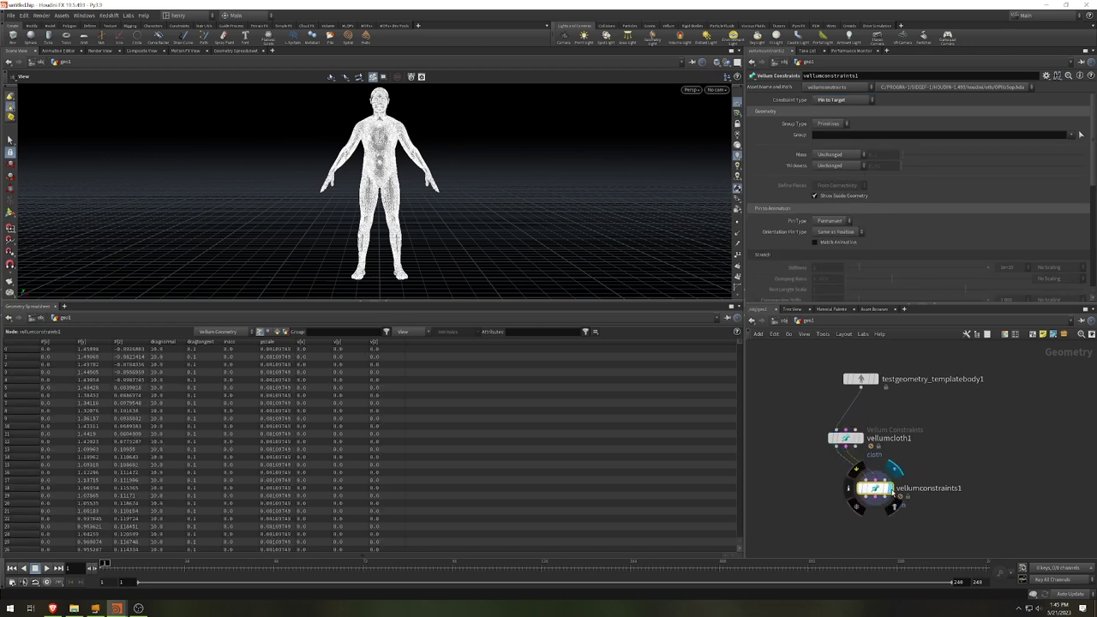
key(l)
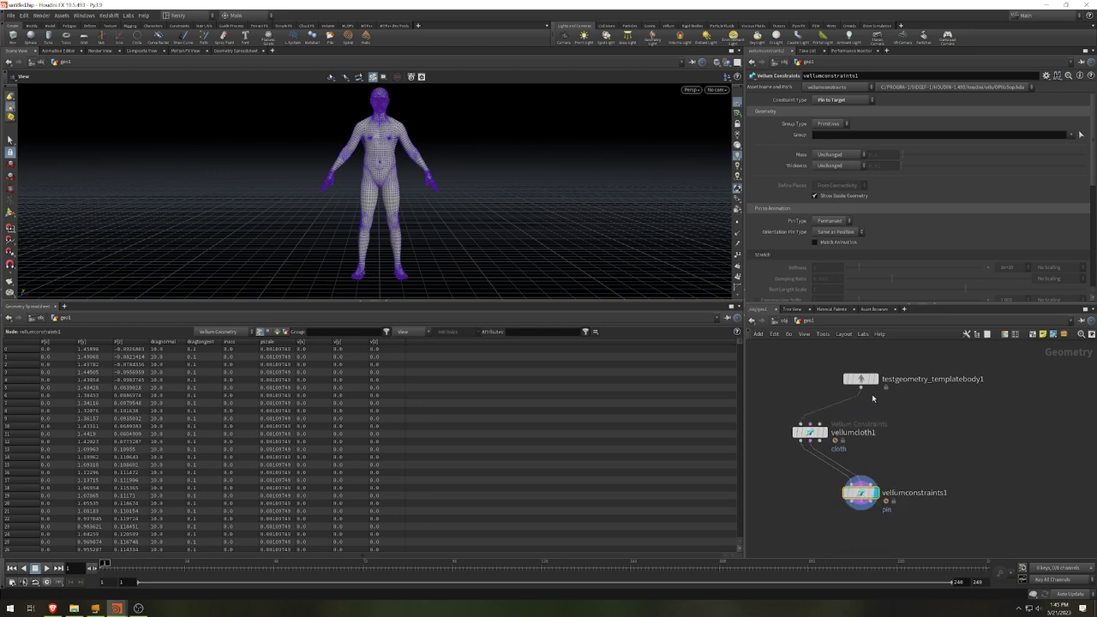
drag(861, 388, 872, 483)
Set the pin constraint's pin type to Soft and its stretch stiffness to 0.
scroll(819, 202, down, 1)
click(819, 188)
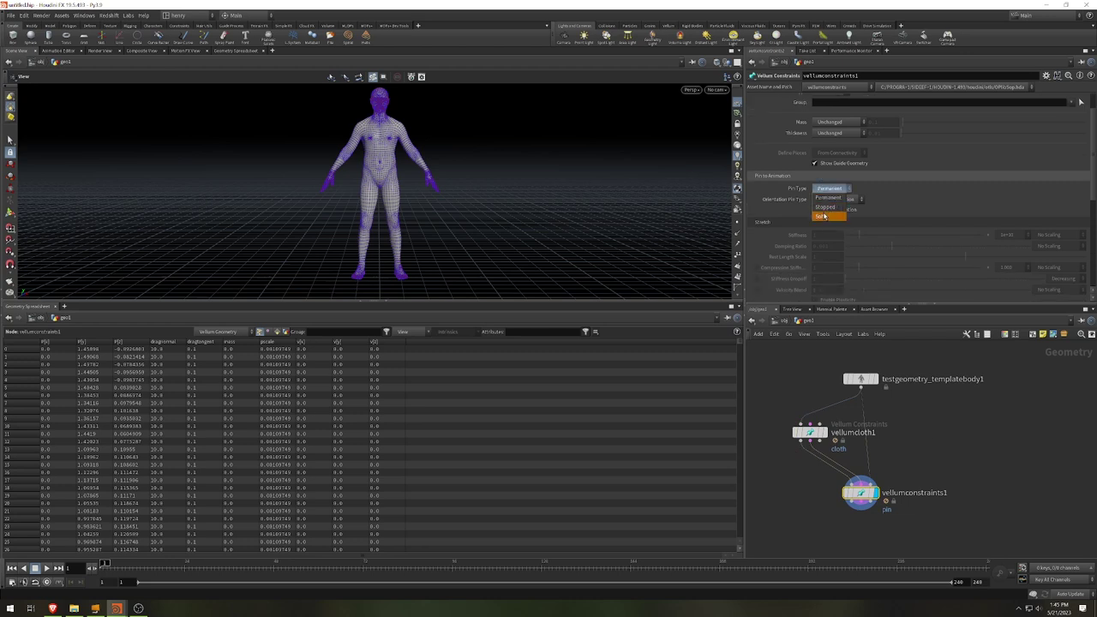
click(823, 216)
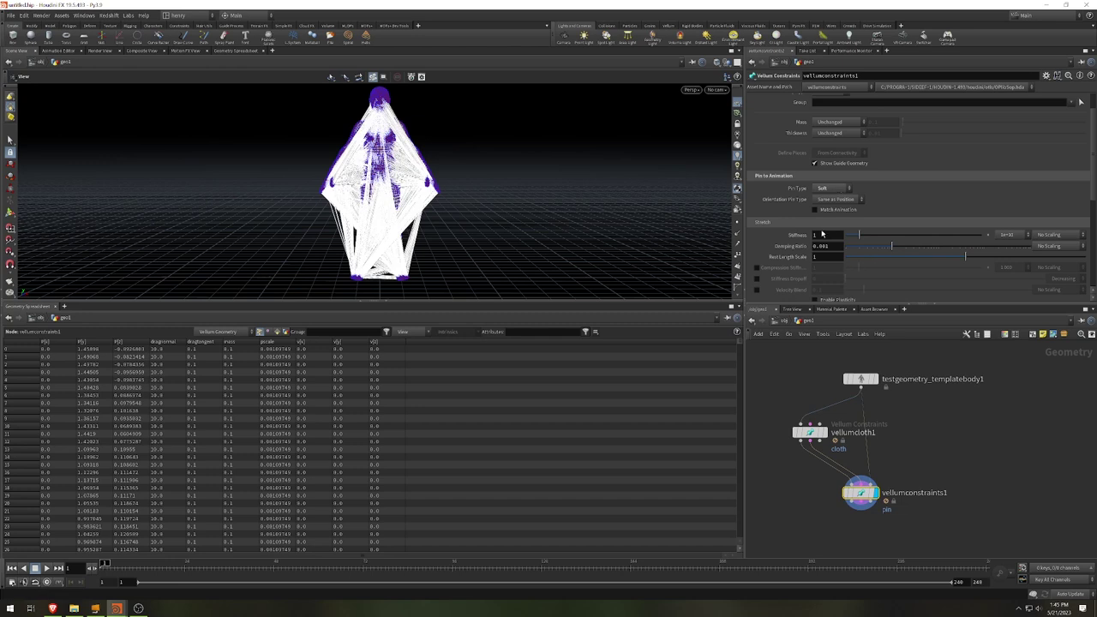
click(795, 235)
text(0)
key(Return)
Enable the stretch output group on the pin constraint and name it pin.
scroll(868, 233, down, 3)
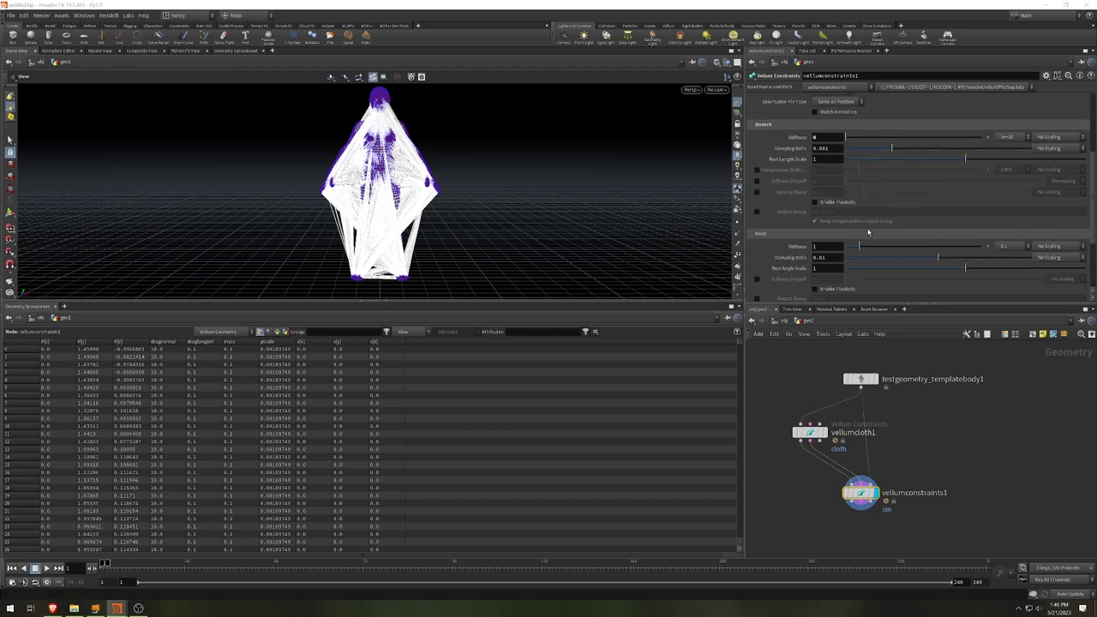
scroll(833, 223, down, 2)
scroll(819, 223, up, 3)
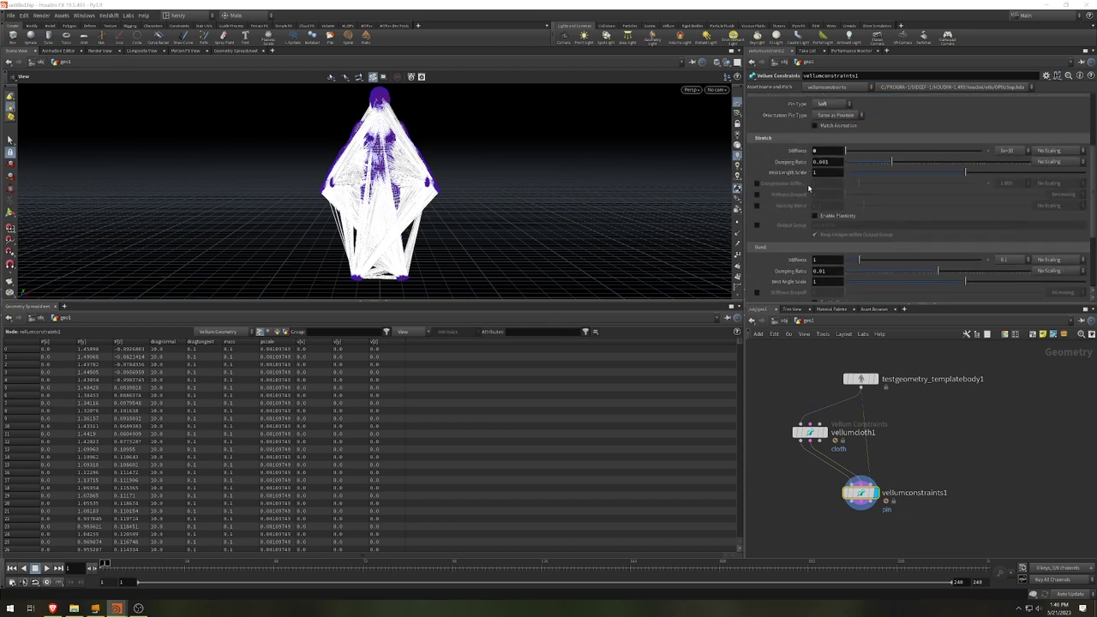
click(756, 226)
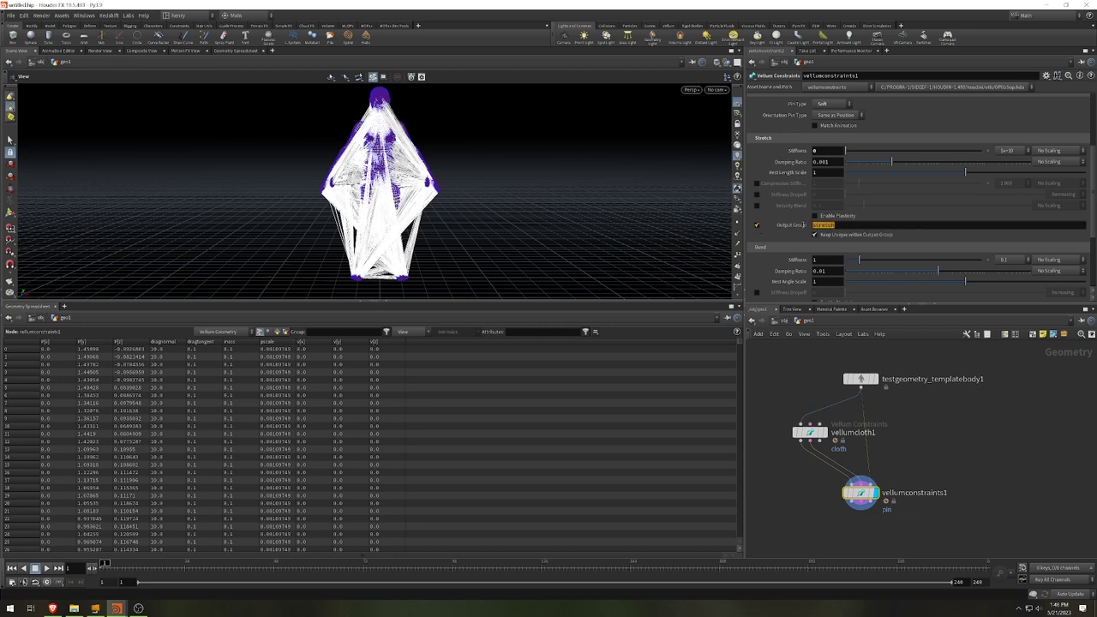
text(pin)
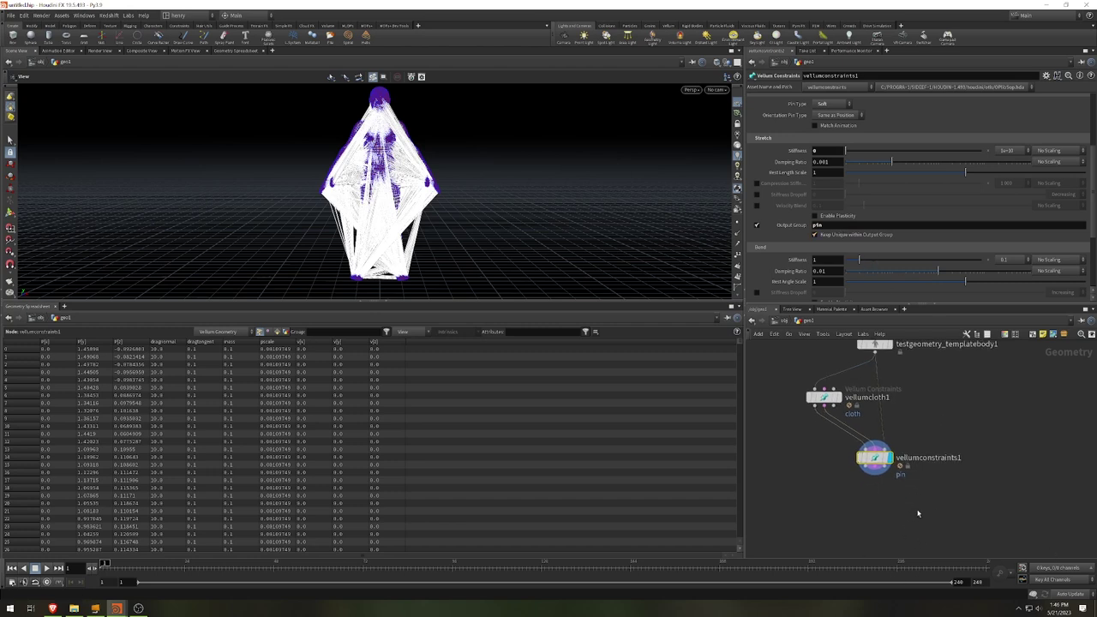
Add a Vellum Solver below the pin constraint, wire the constraint outputs into it and display the solver.
key(Tab)
text(vellum solver)
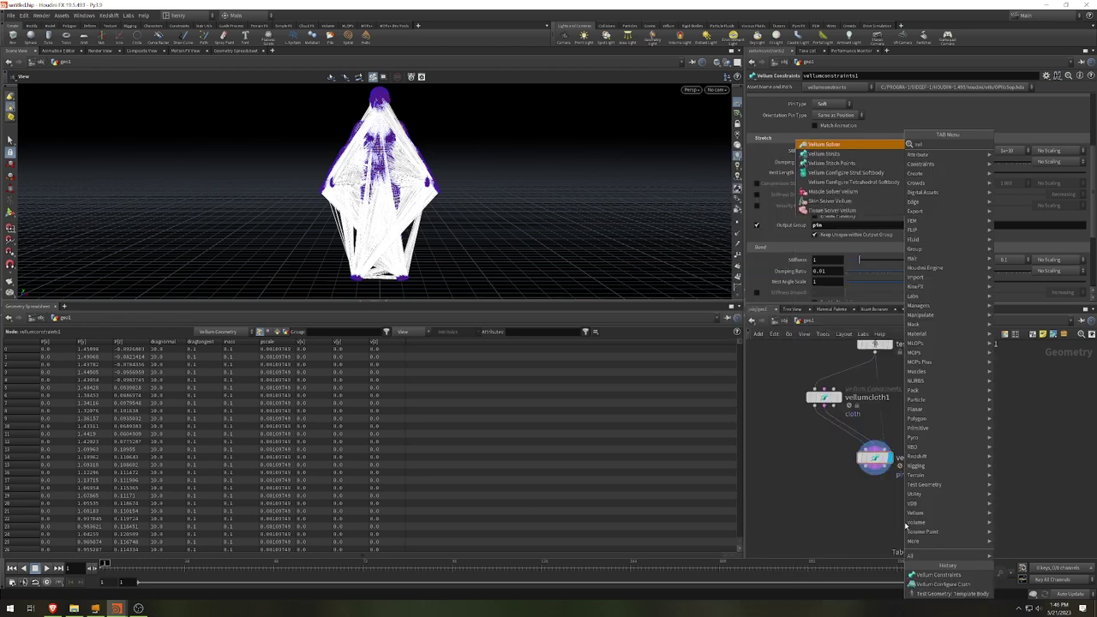
key(Return)
click(896, 516)
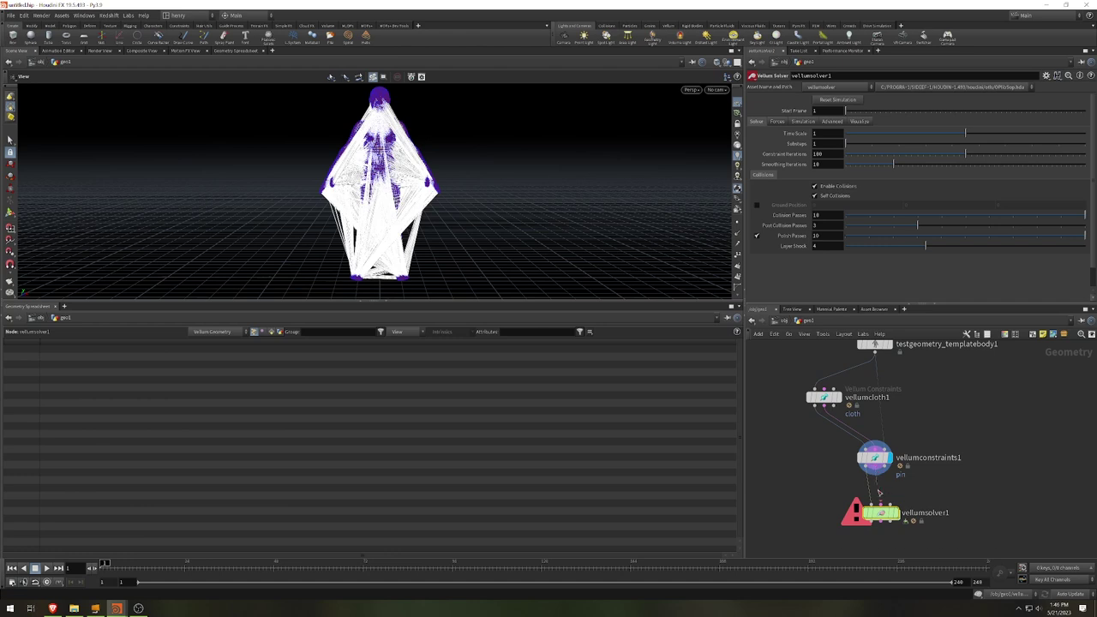
click(883, 471)
click(881, 506)
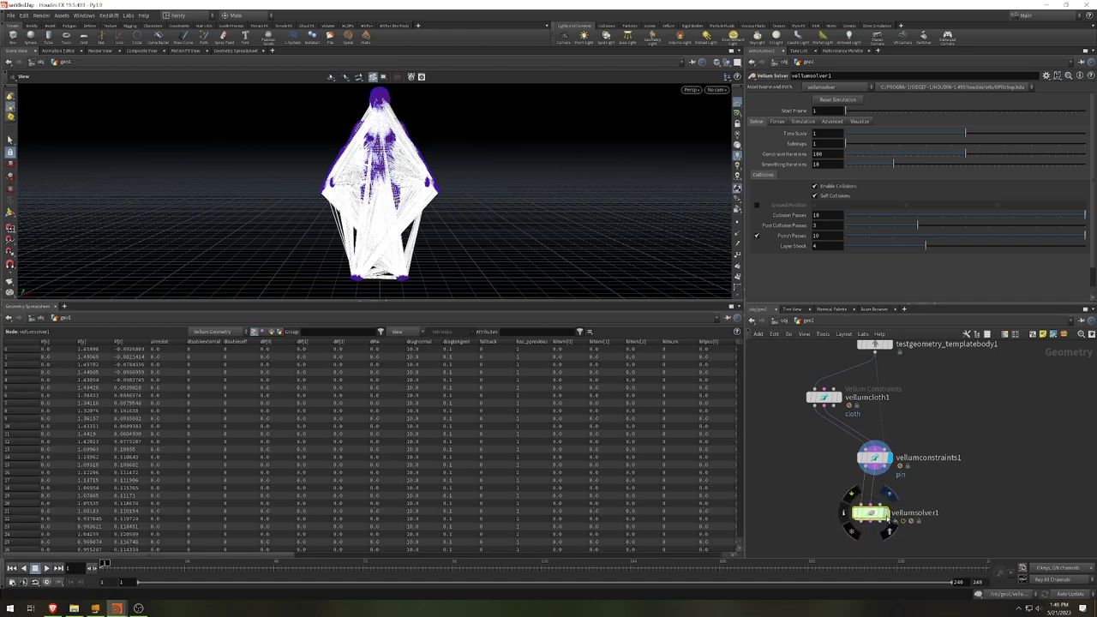
click(892, 512)
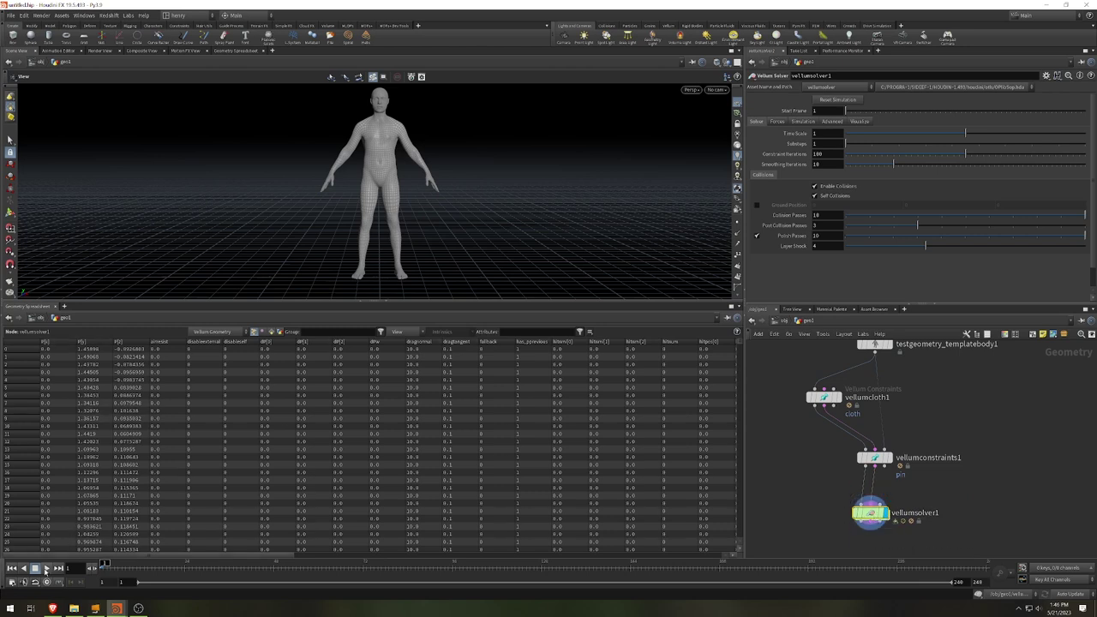
Enable the Vellum Solver's ground position, playing the simulation from the first frame without and with it.
click(46, 569)
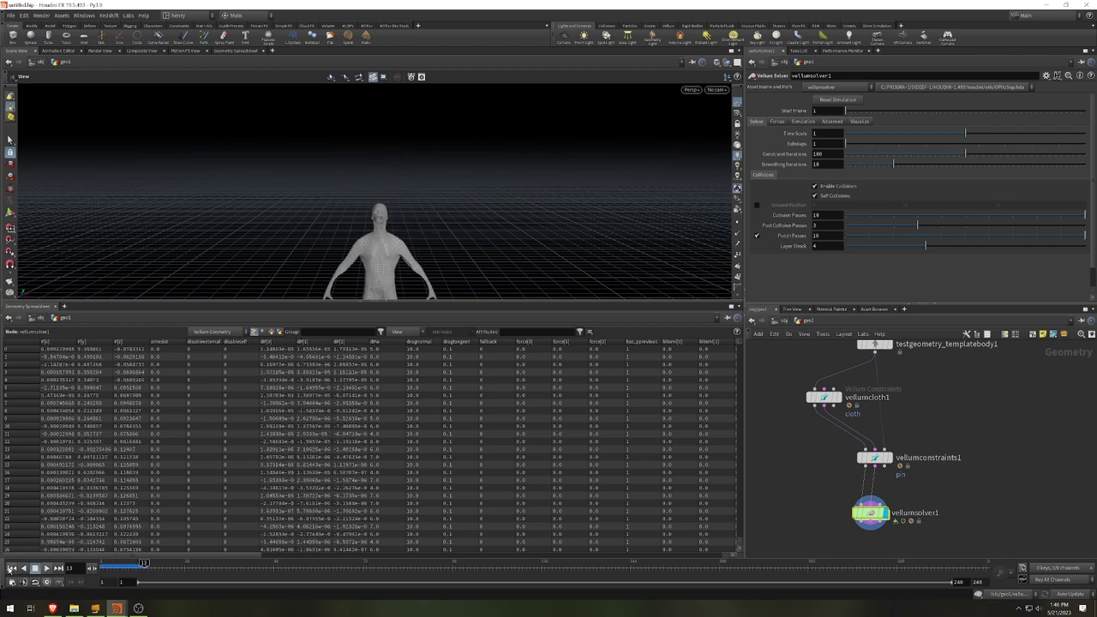
click(10, 567)
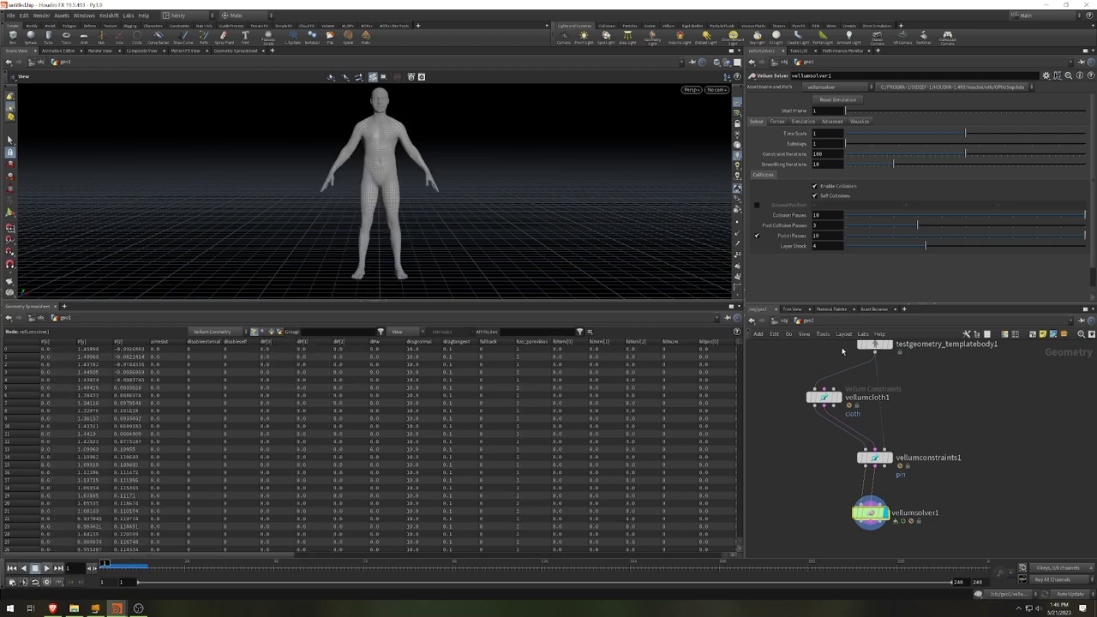
click(757, 205)
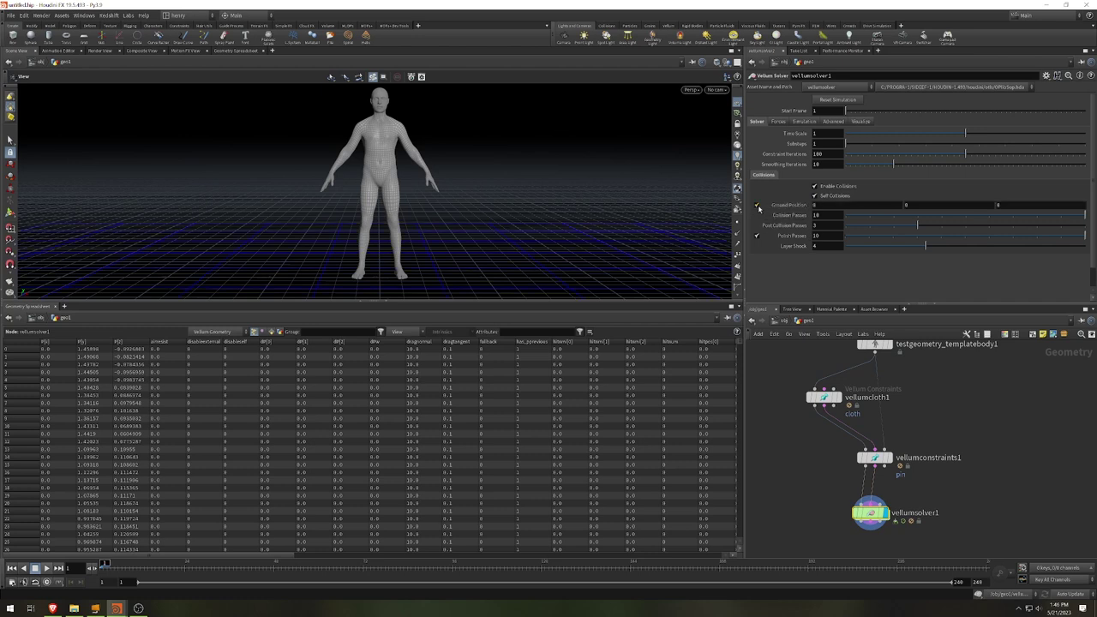
click(47, 567)
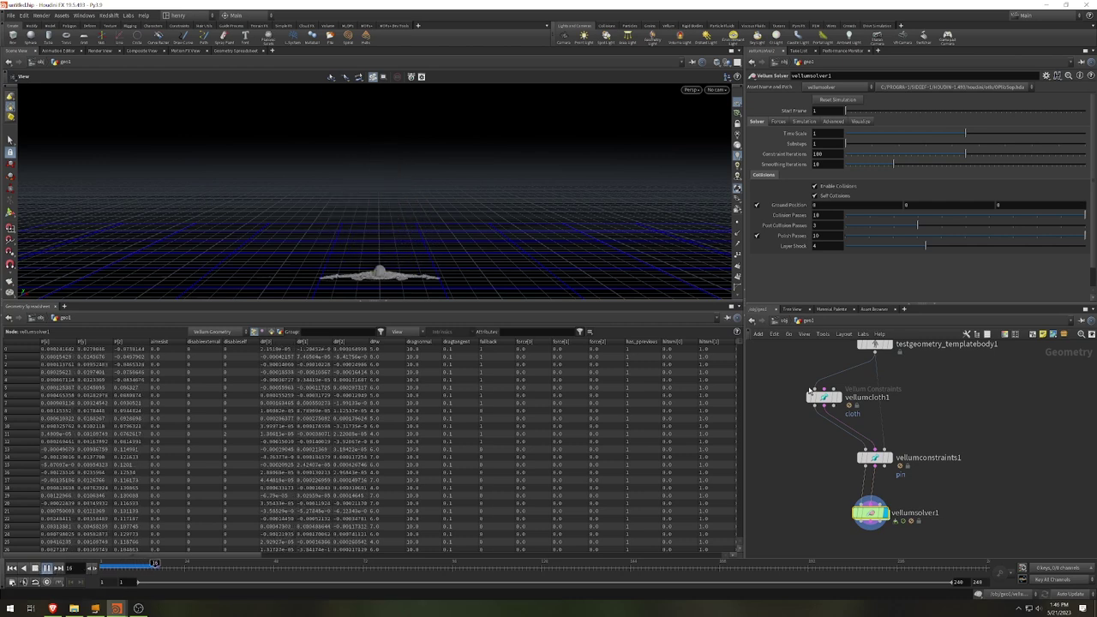
click(35, 568)
click(11, 567)
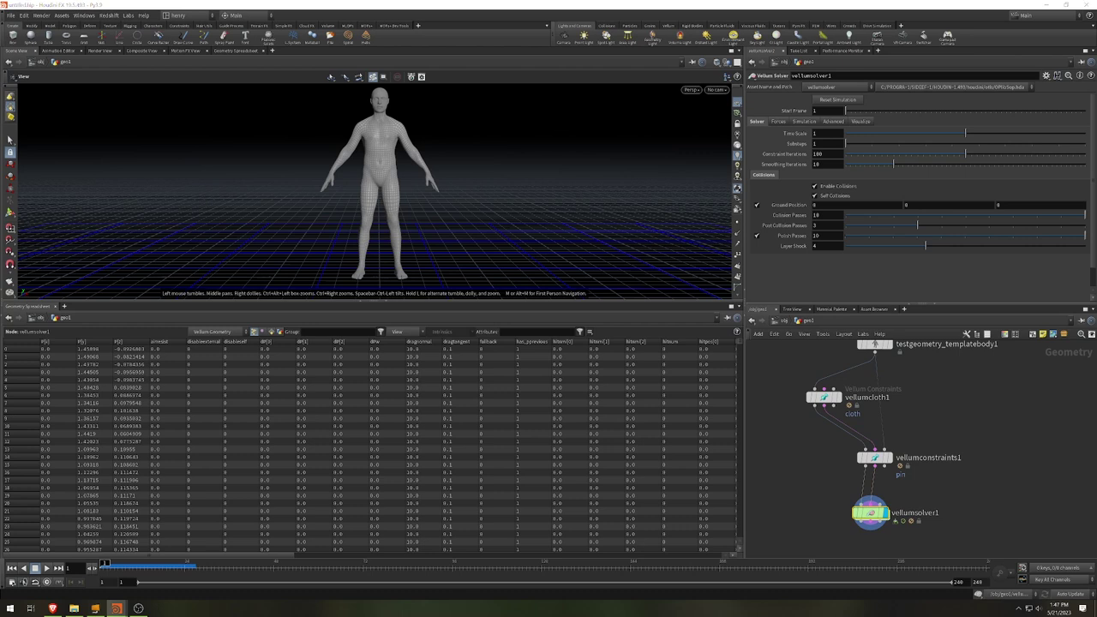
Inside the Vellum Solver's forces network, add a MOPs Shape Falloff node and wire it into FORCE.
double_click(868, 512)
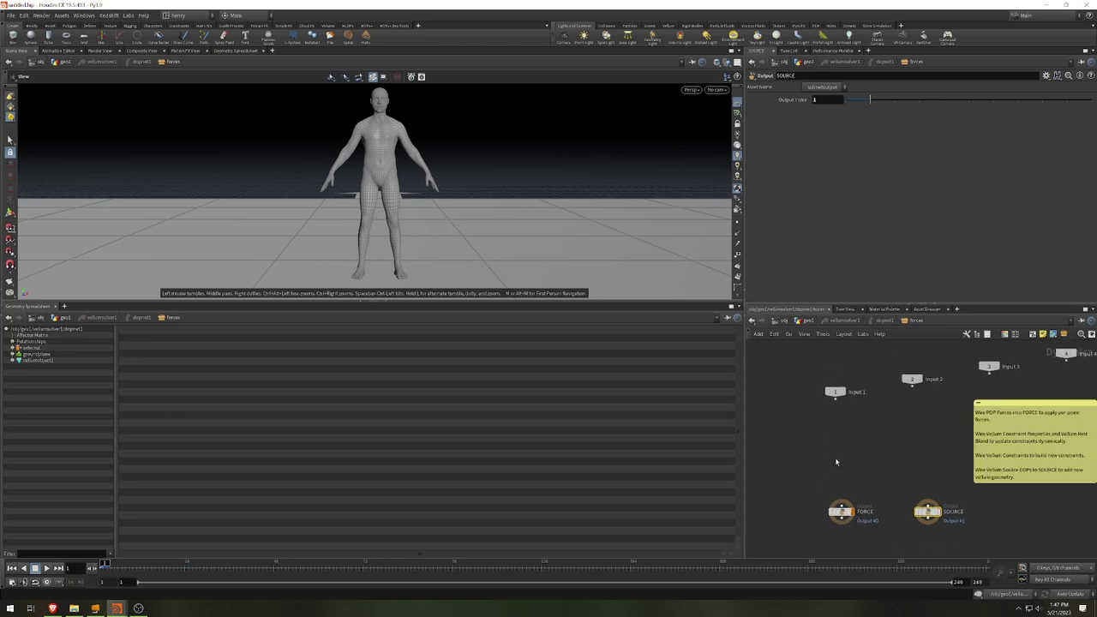
key(Tab)
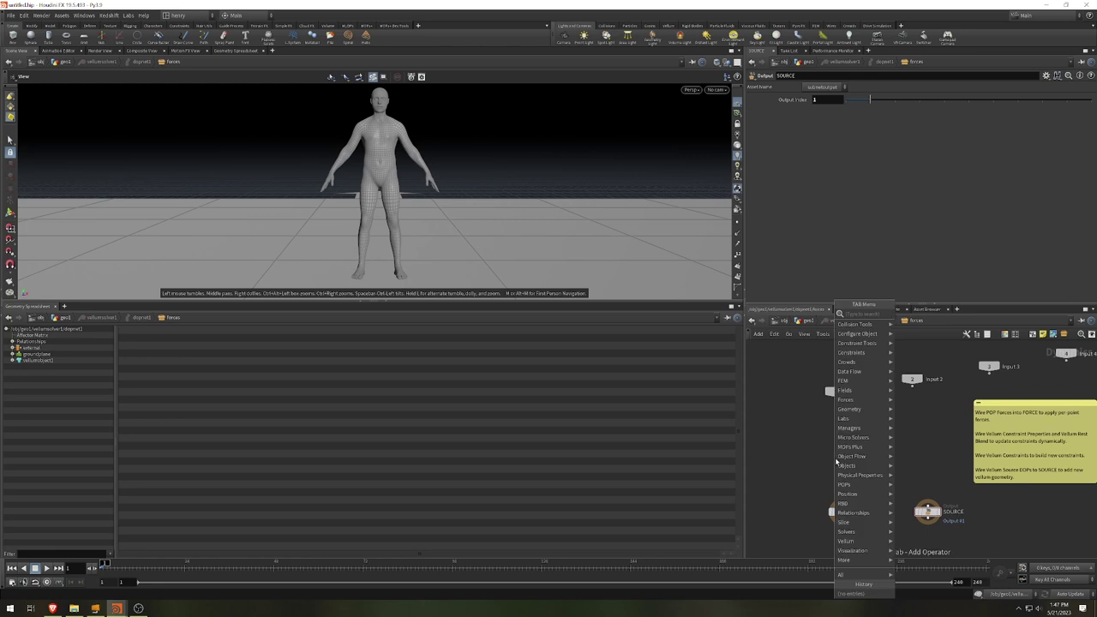
text(shape)
key(Return)
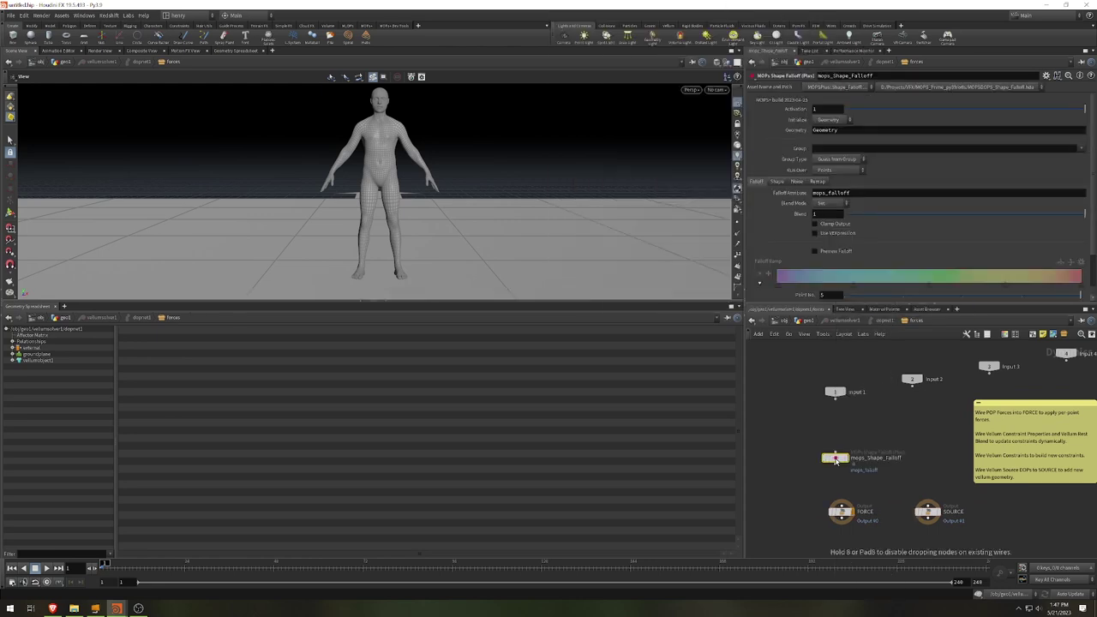
click(840, 451)
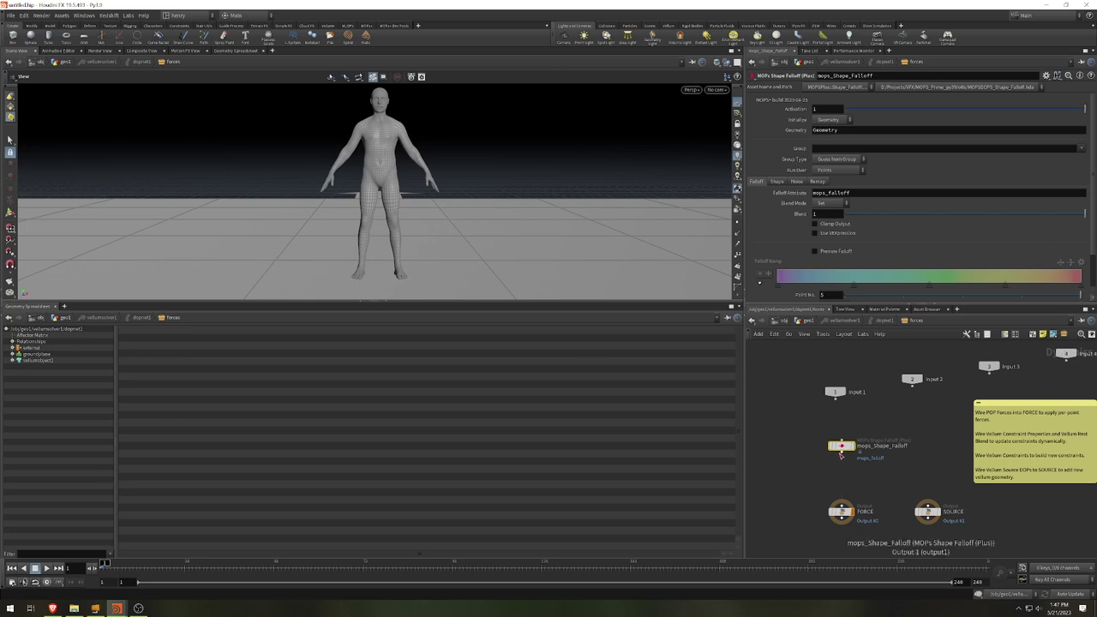
drag(840, 454, 844, 501)
click(842, 504)
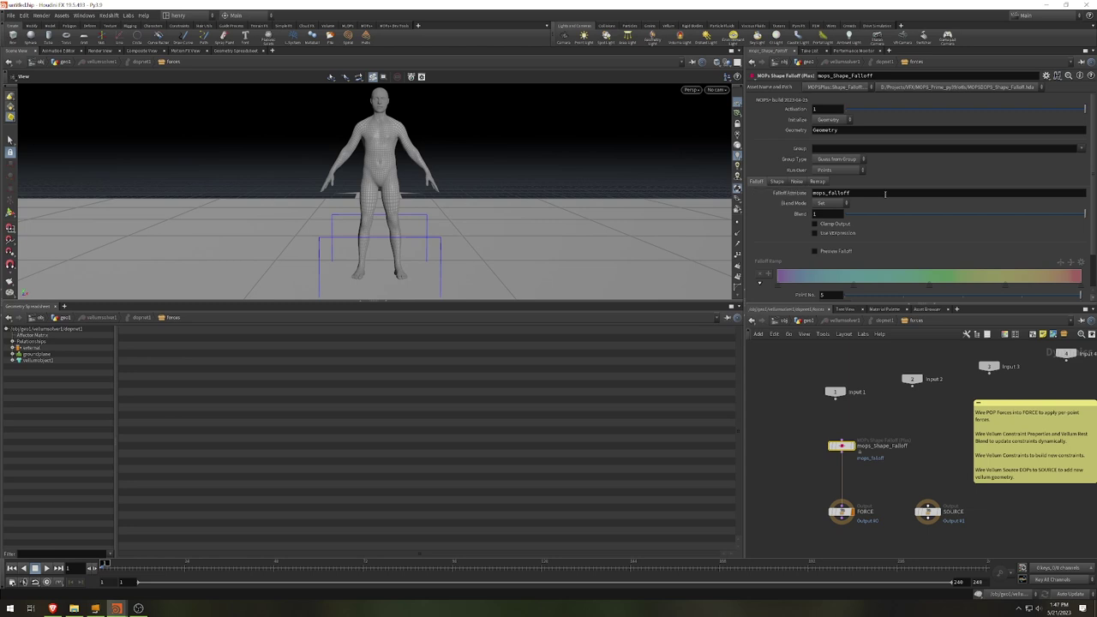
Set the MOPs Shape Falloff's attribute to stiffness and initialize the node for Constraints.
double_click(832, 193)
text(stifn)
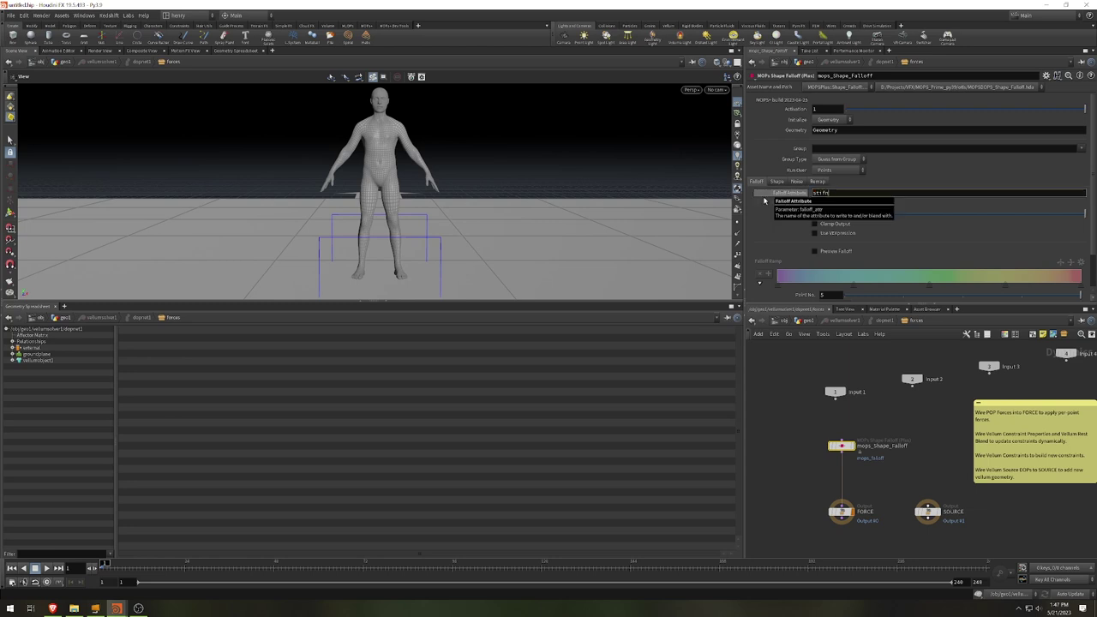
text(ness)
key(Return)
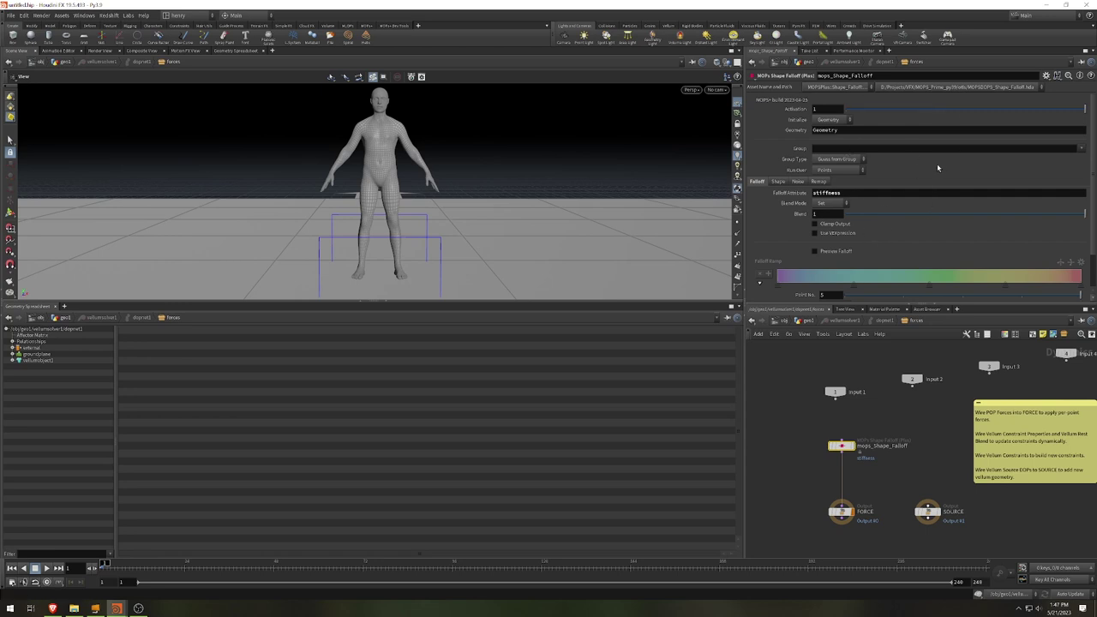
click(844, 120)
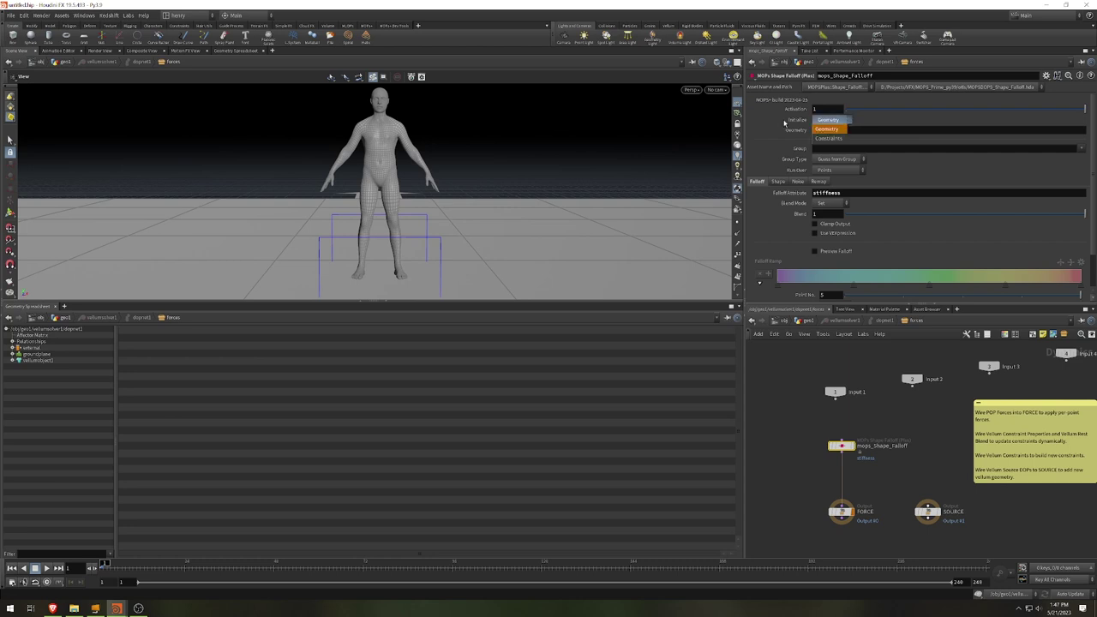
click(831, 139)
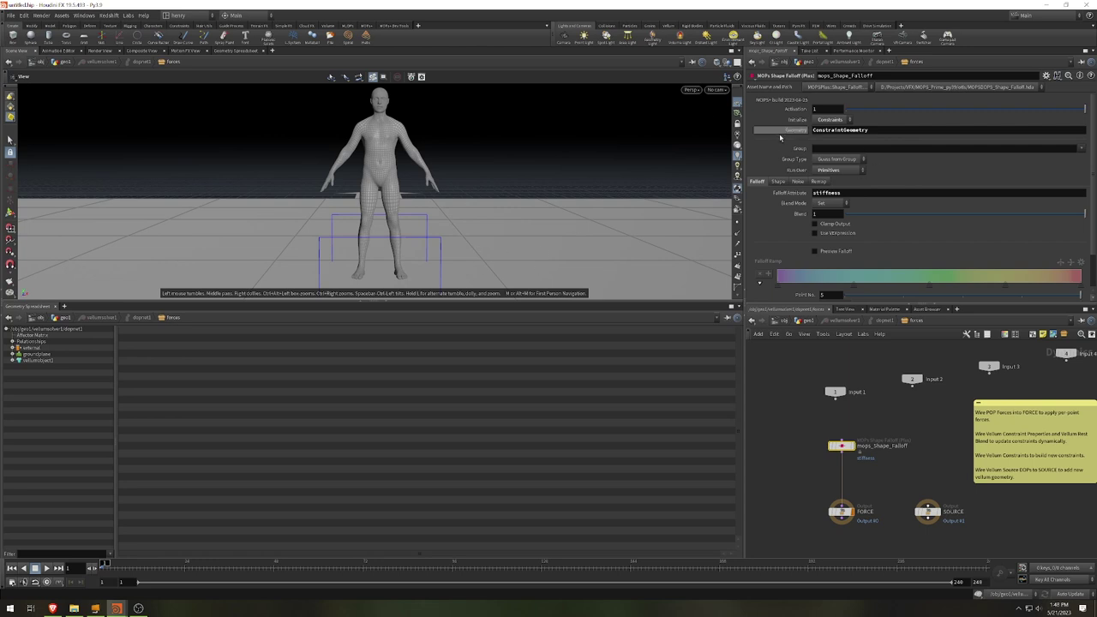
Check the falloff's target geometry name and inspect the Geometry and collider geometry data under vellumobject1.
double_click(882, 131)
click(881, 129)
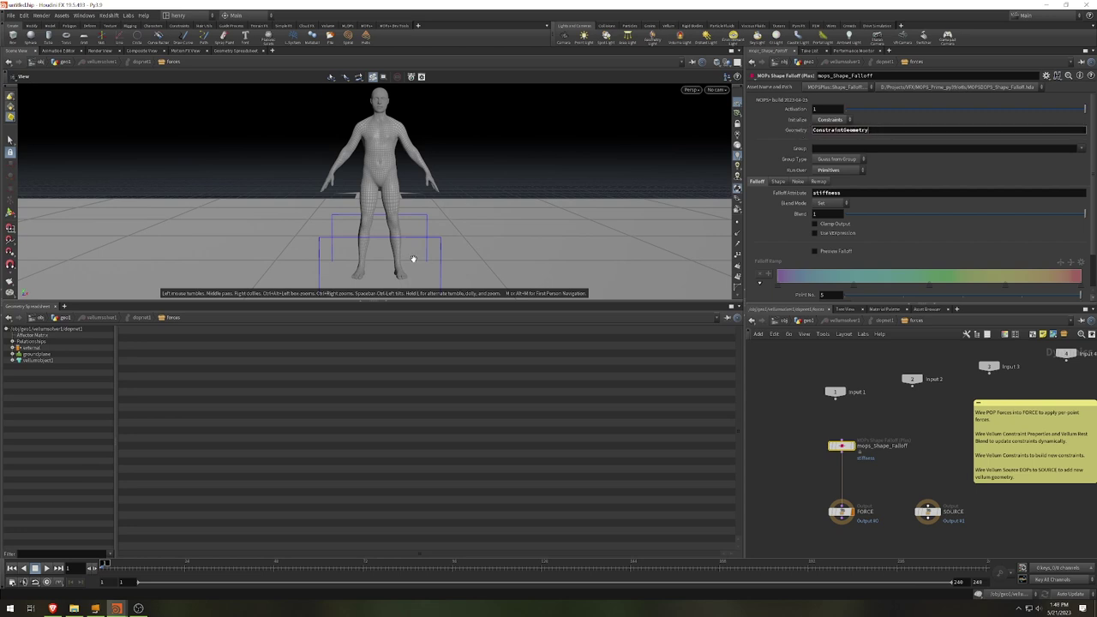
click(13, 360)
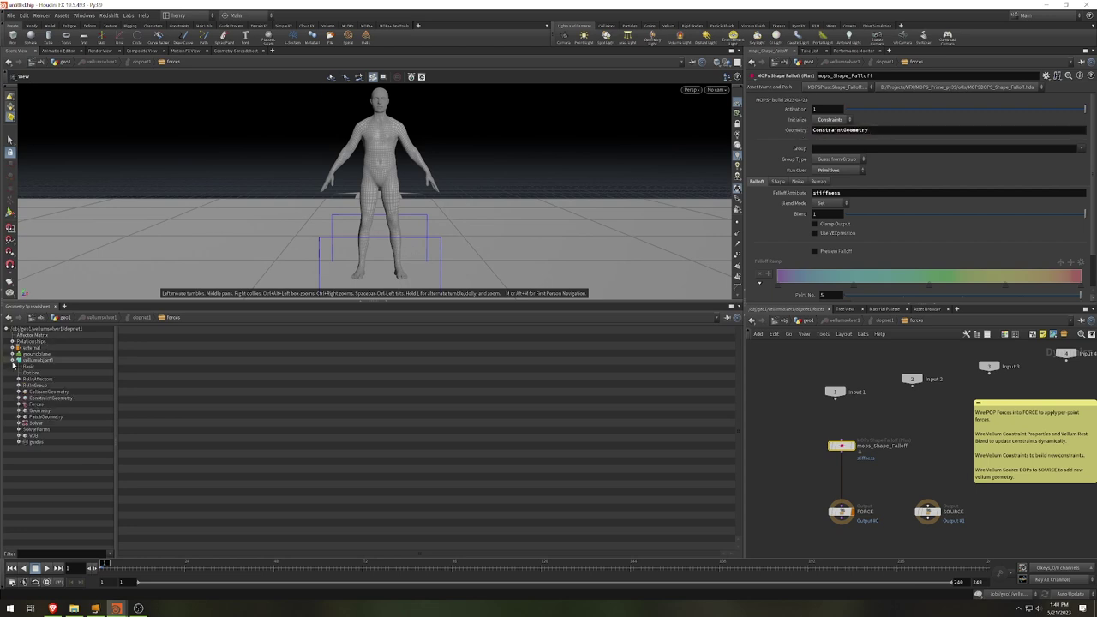
click(40, 411)
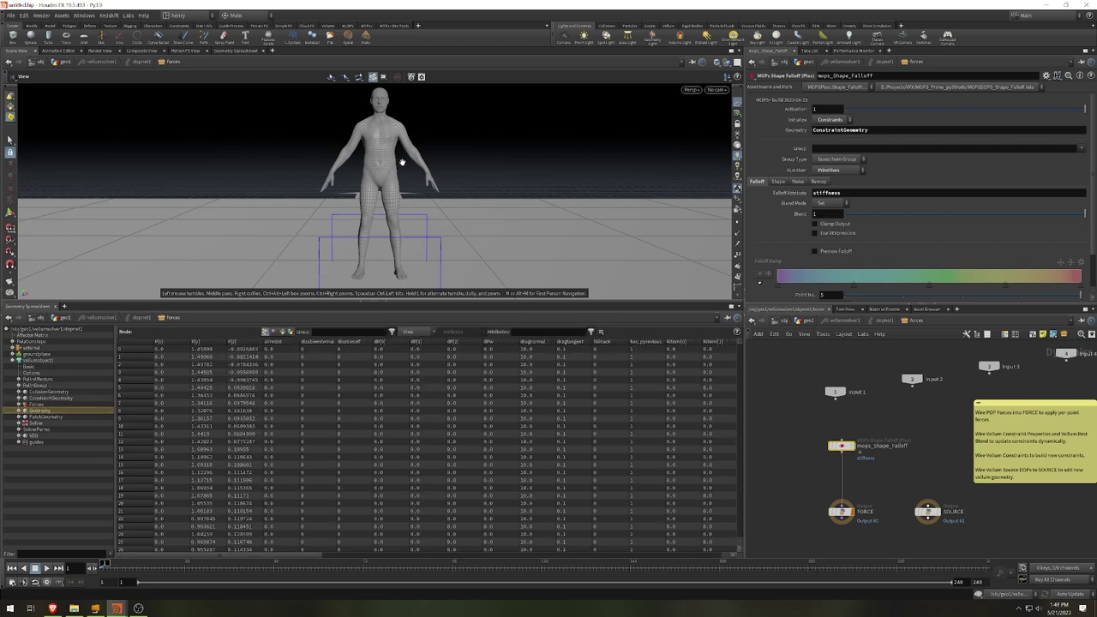
click(69, 393)
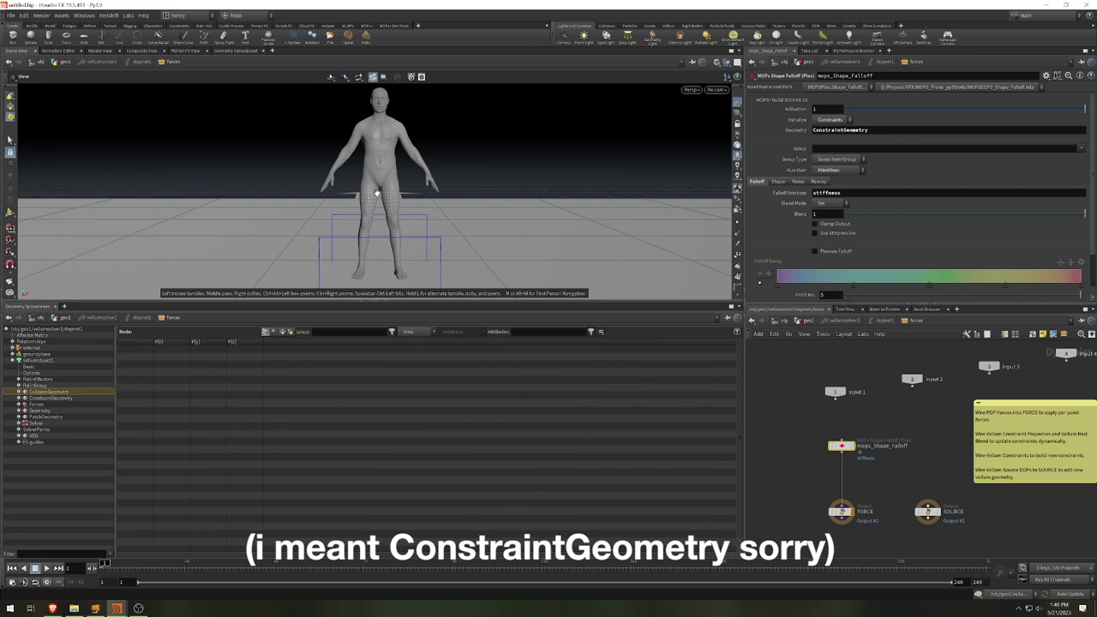
Inspect the ConstraintGeometry primitive attributes, sorting by type to review the stiffness of the pin constraints.
click(93, 399)
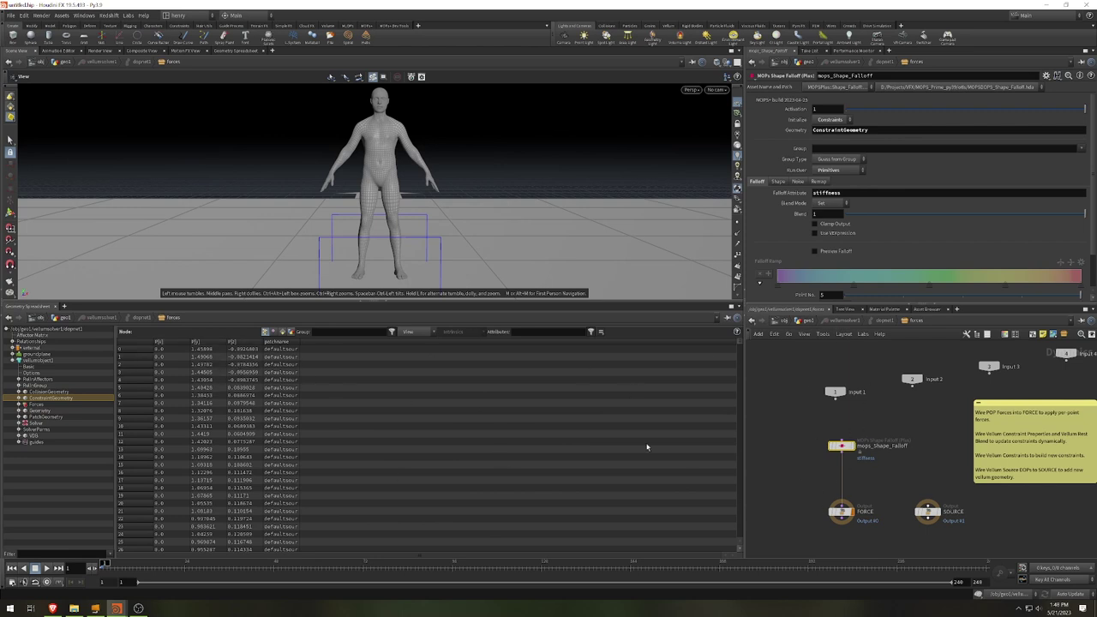
click(281, 334)
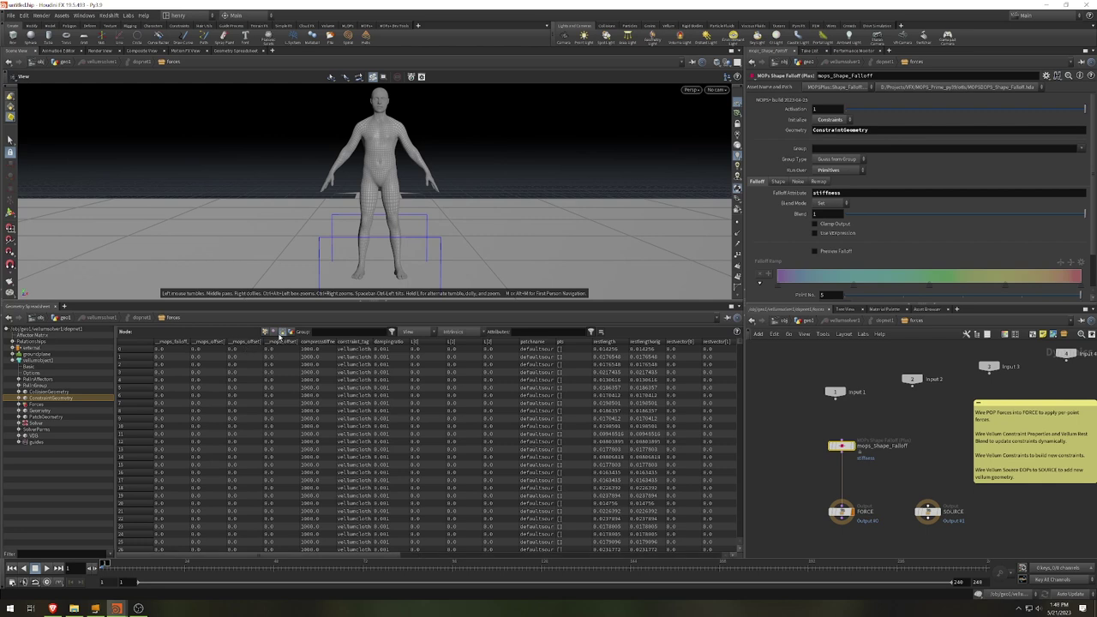
click(402, 555)
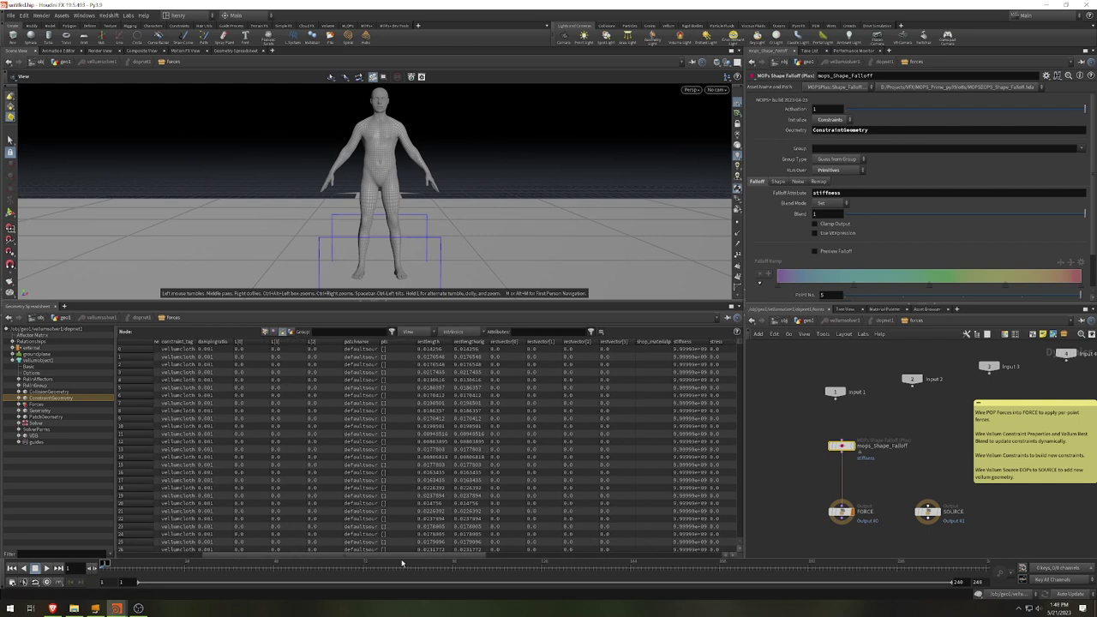
drag(402, 564, 468, 567)
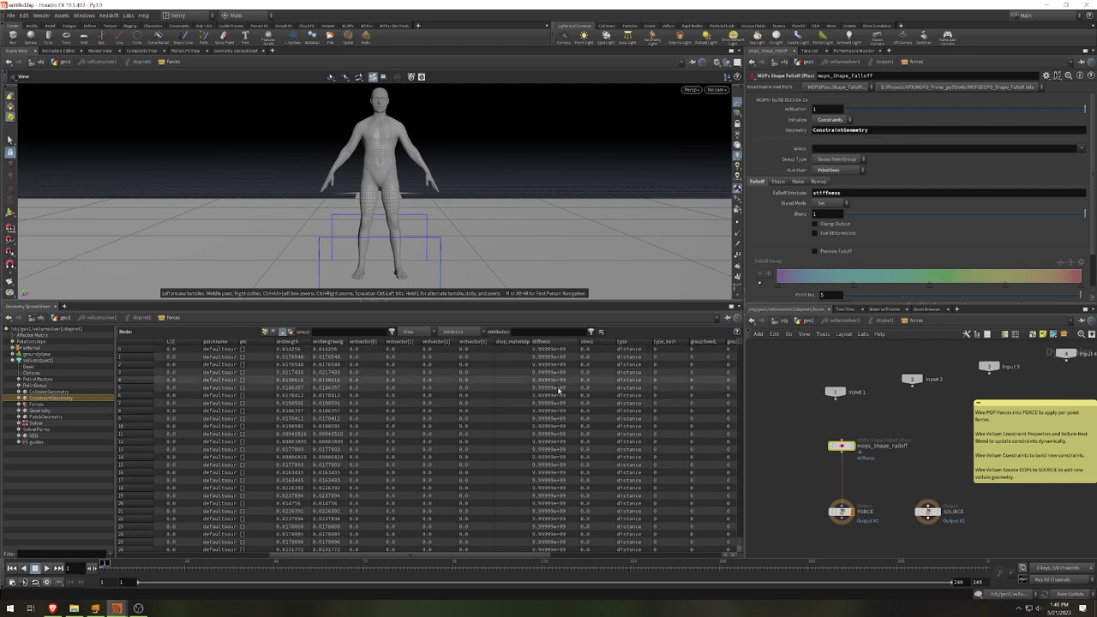
click(637, 344)
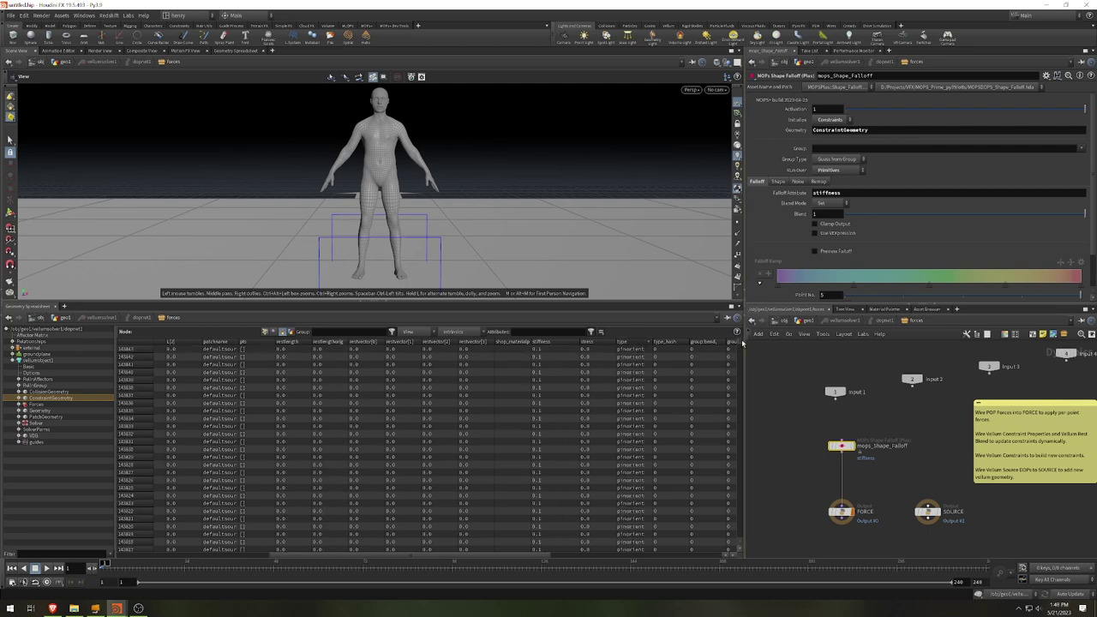
drag(738, 347, 738, 390)
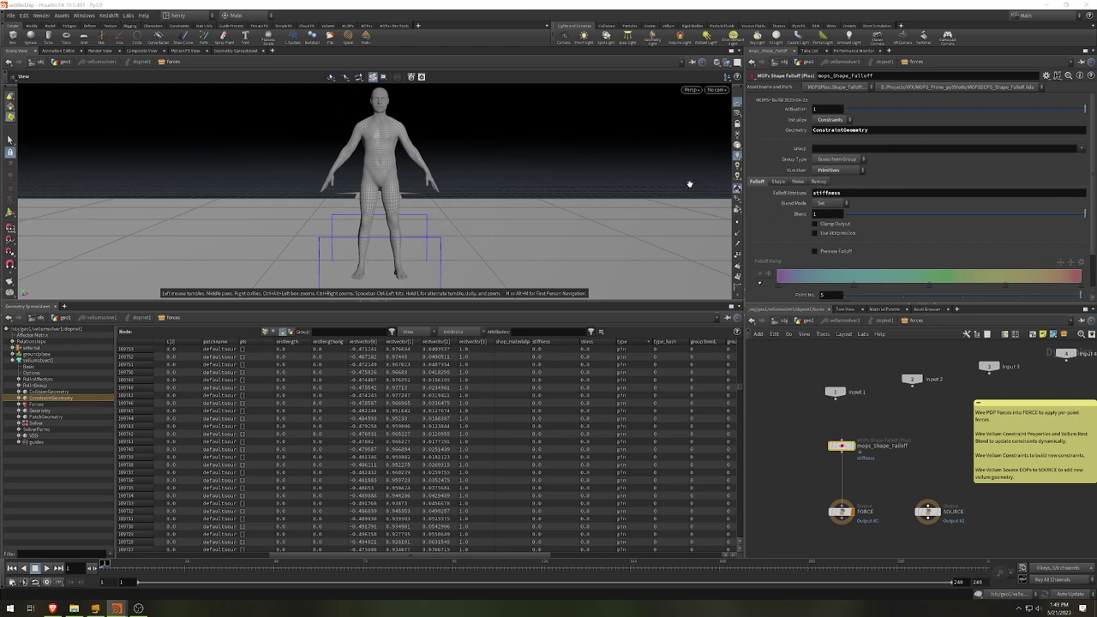
Enable remapping on the MOPs Shape Falloff and set its output range maximum to 100.
click(821, 183)
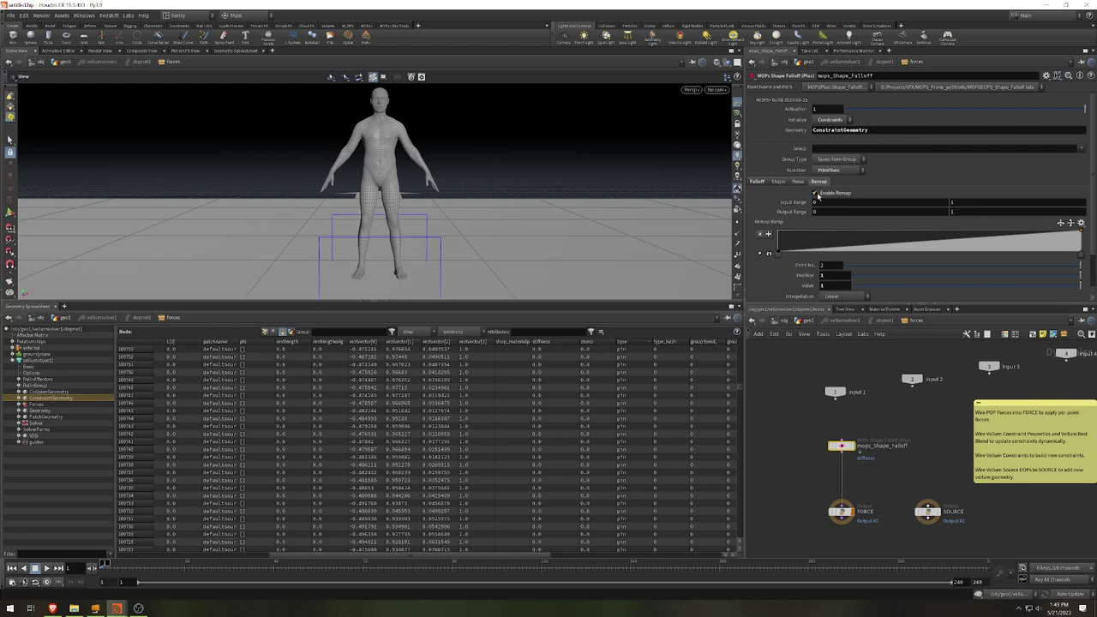
click(983, 213)
key(Return)
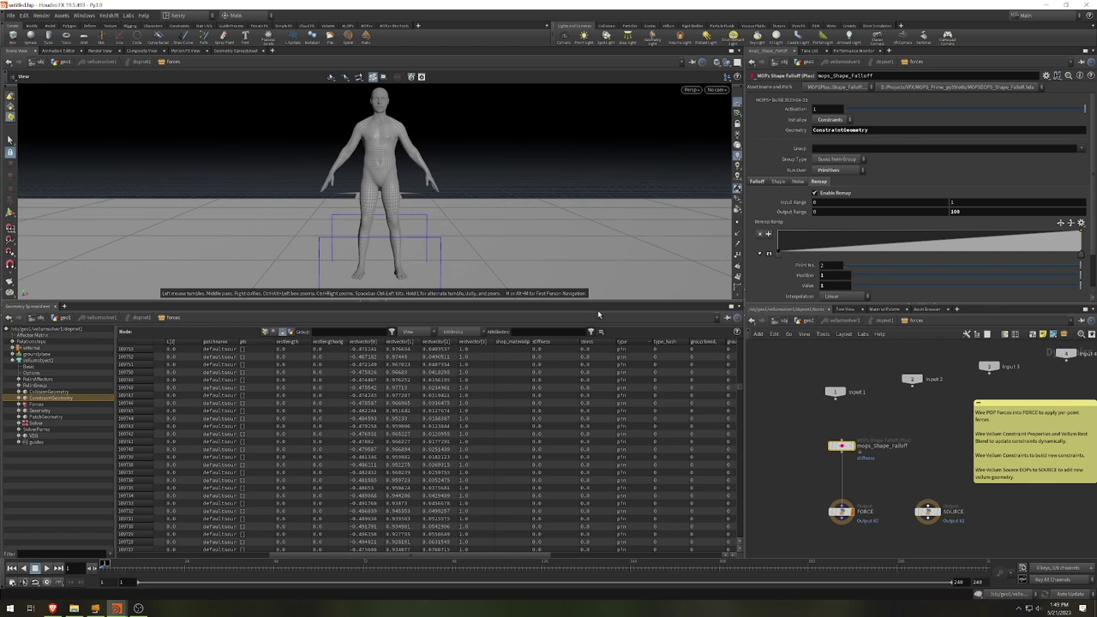
Show the falloff shape's transform handle and set its Y rotation to -90.
click(757, 181)
scroll(895, 233, down, 1)
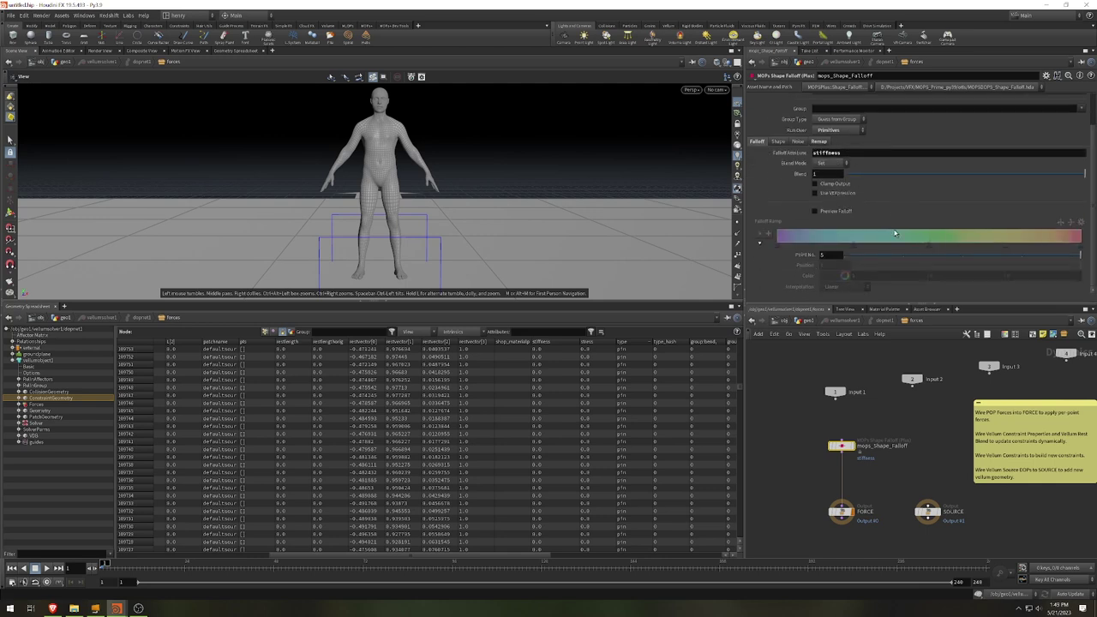
scroll(880, 218, up, 1)
click(779, 182)
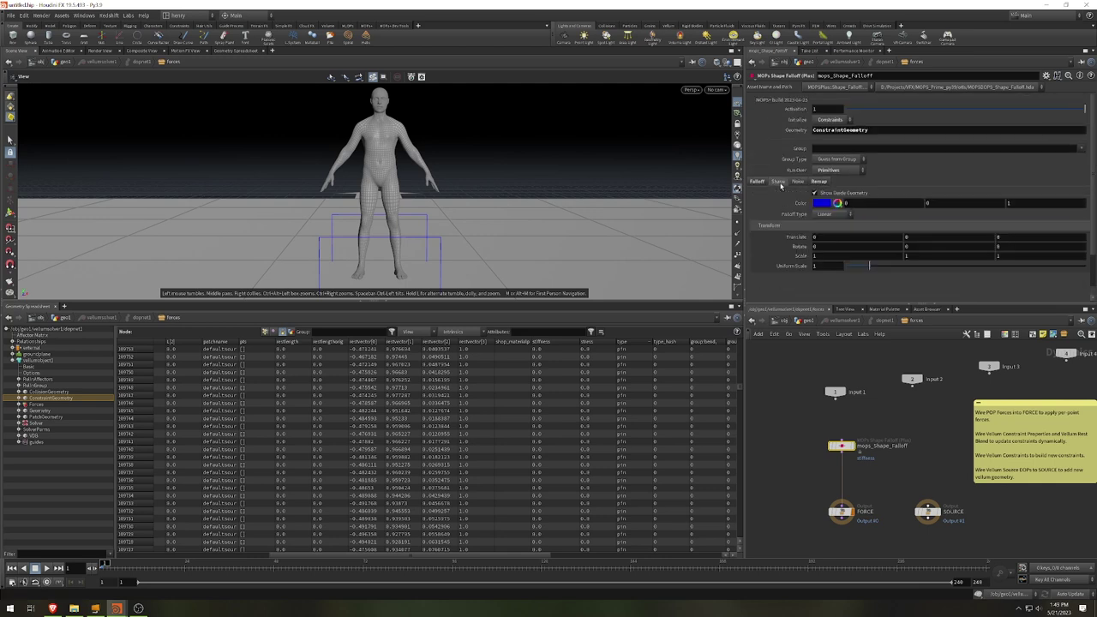
key(Return)
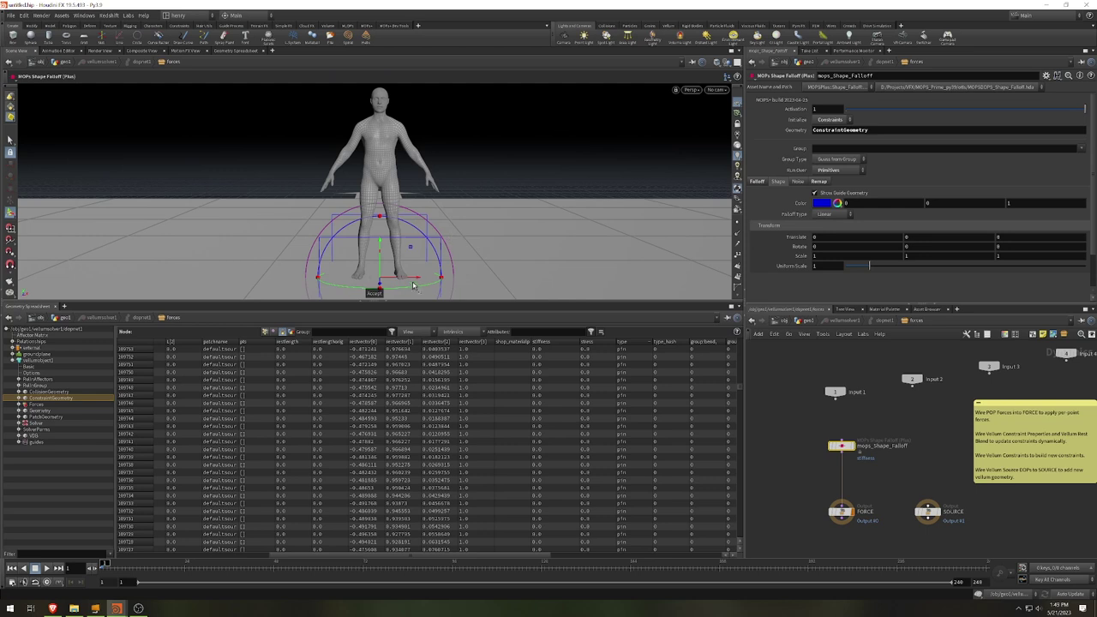
drag(429, 289, 226, 302)
click(990, 245)
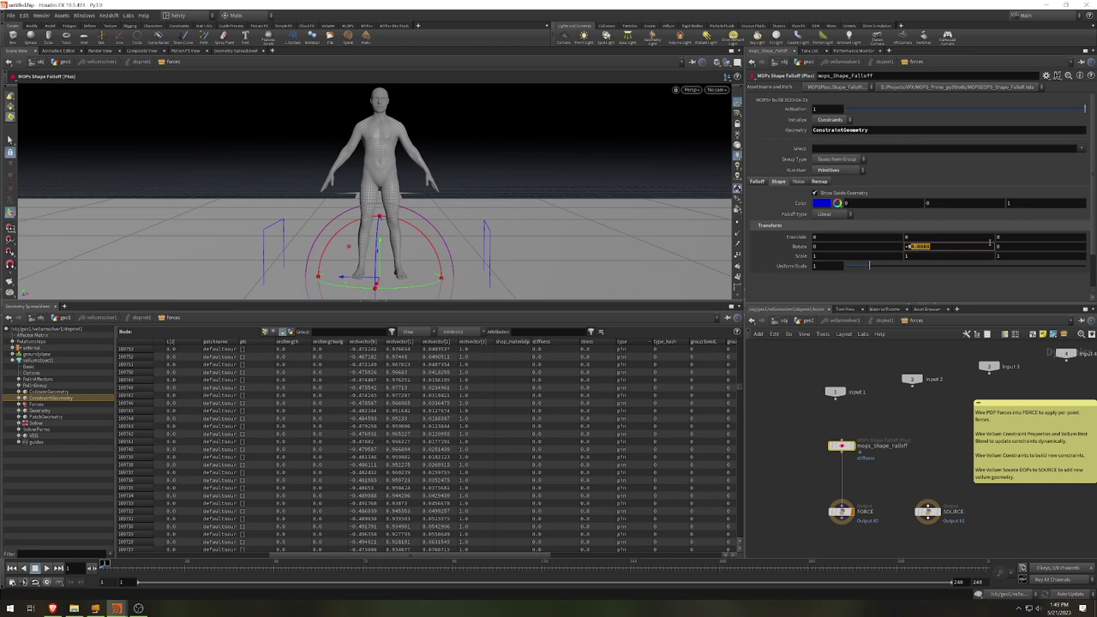
text(-90)
key(Return)
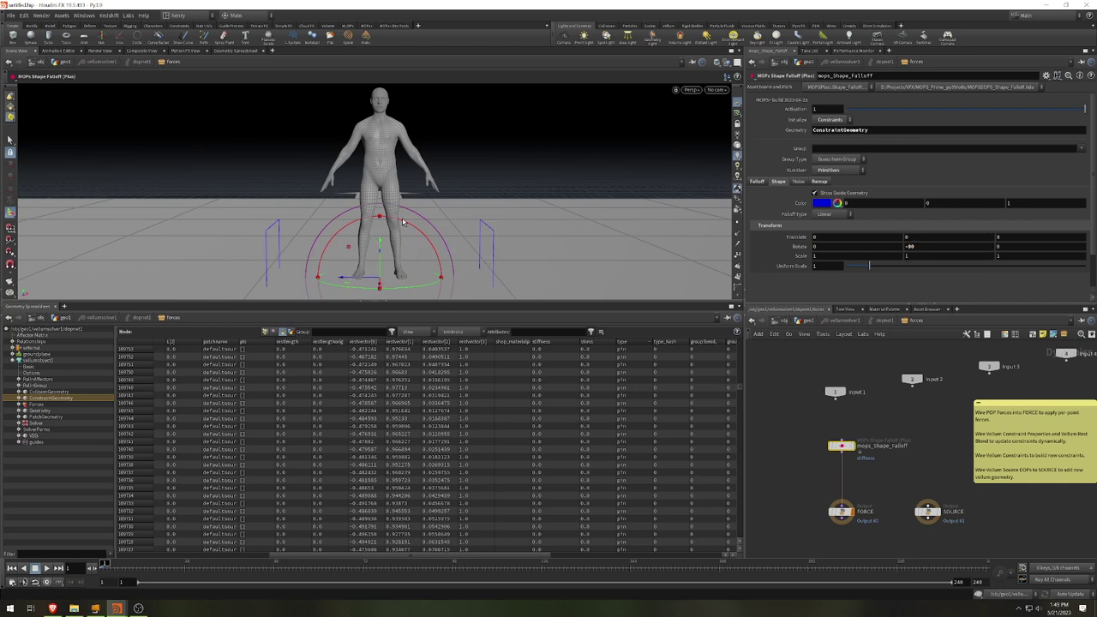
Move the falloff beside the body to about -1.97 in X, switch updates to Manual, and keyframe its X translation at frame 48.
drag(347, 283, 140, 280)
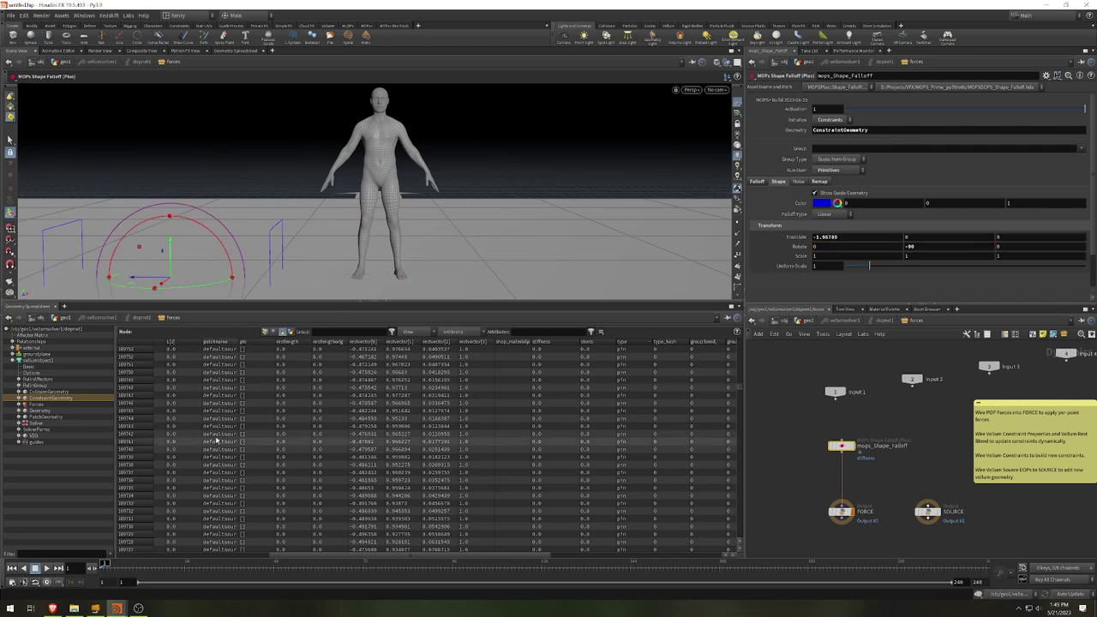
click(1070, 595)
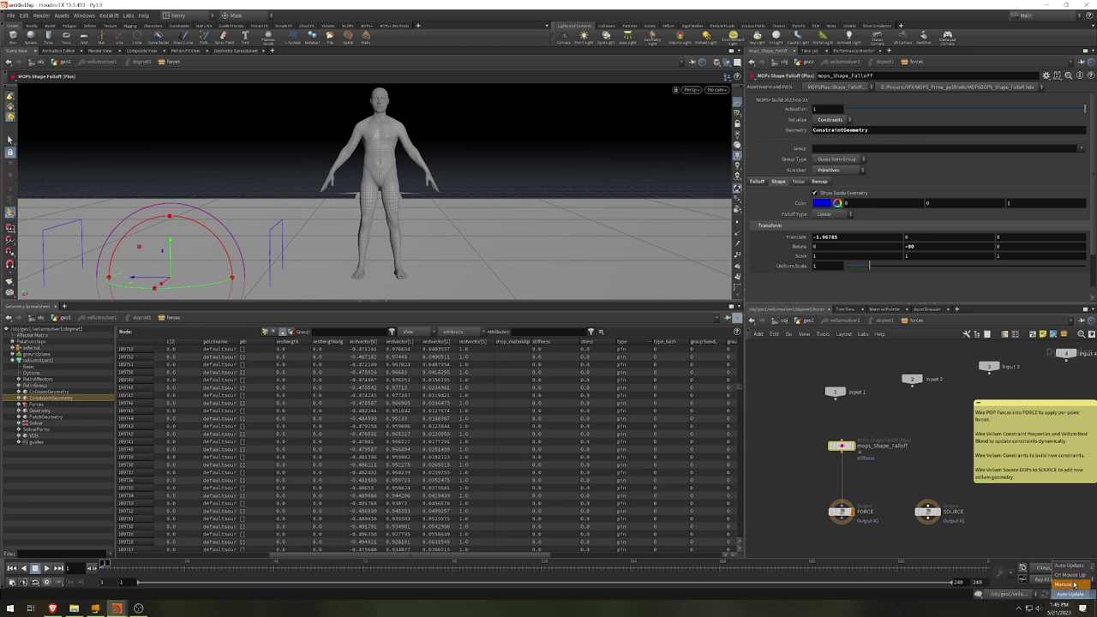
click(1071, 583)
drag(243, 571, 275, 575)
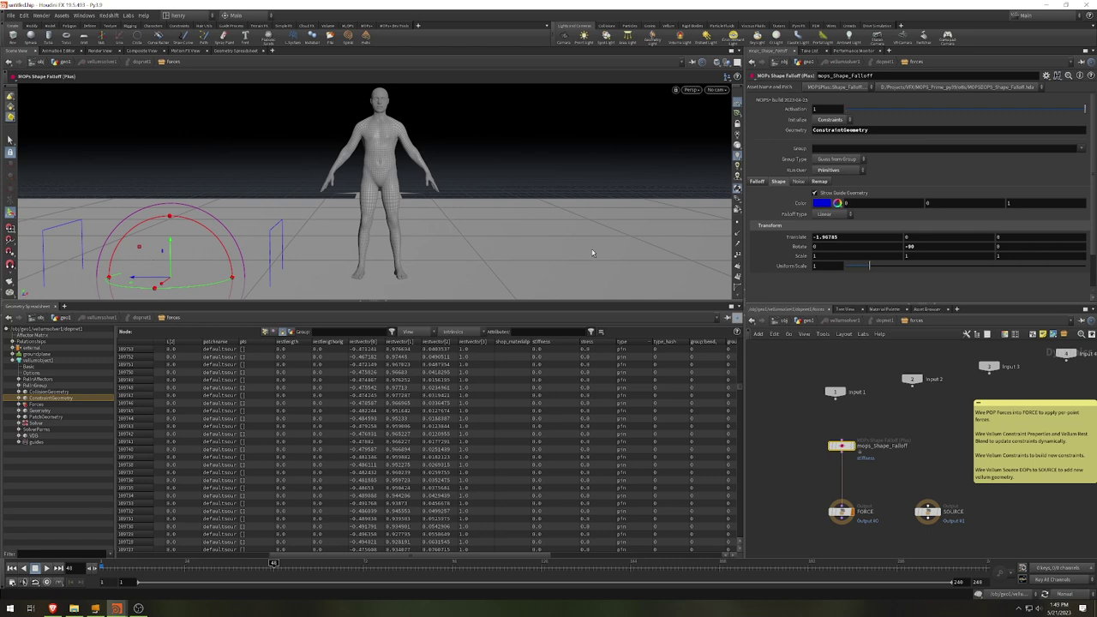
alt+click(796, 236)
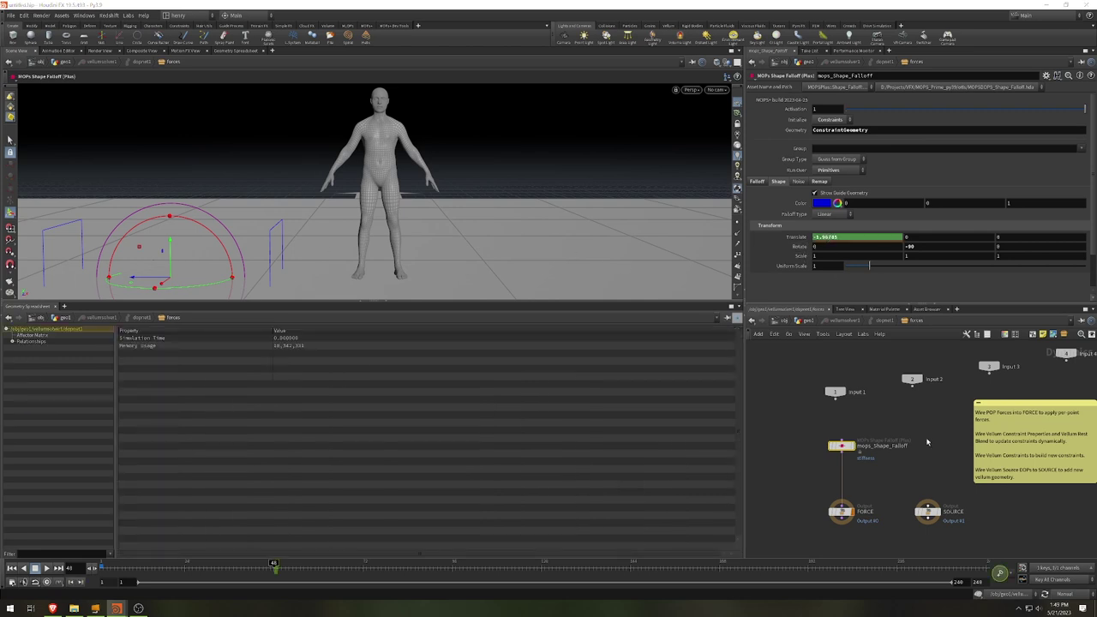
At frame 96, move the falloff along X to the opposite side of the body to animate its sweep.
click(450, 563)
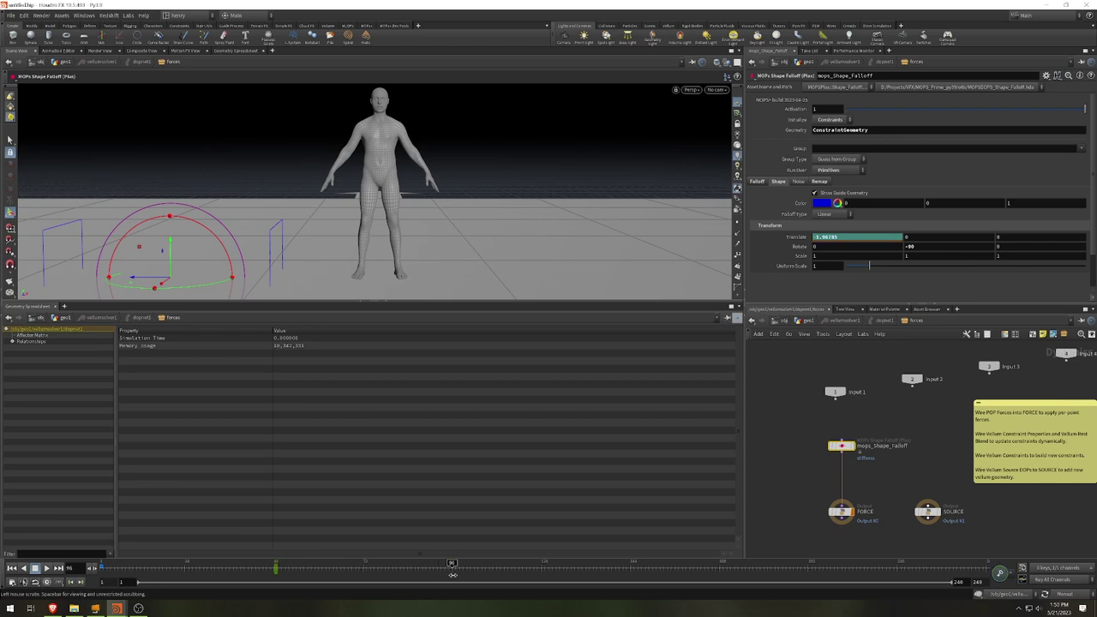
drag(130, 278, 511, 283)
key(ctrl+z)
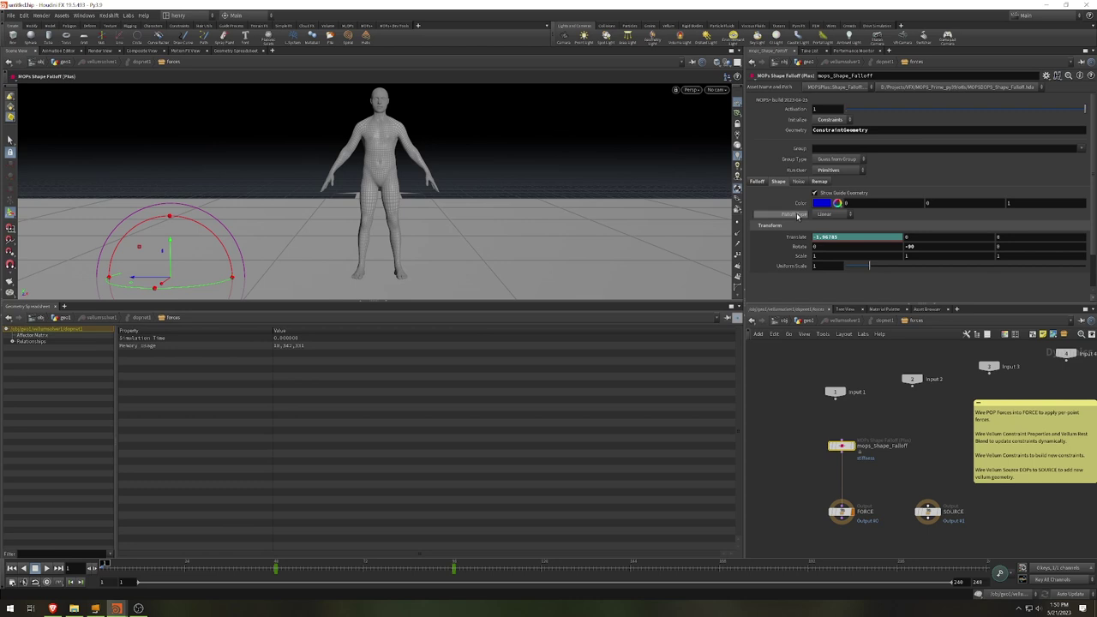
Restrict the MOPs Shape Falloff to the pin constraint group.
click(762, 181)
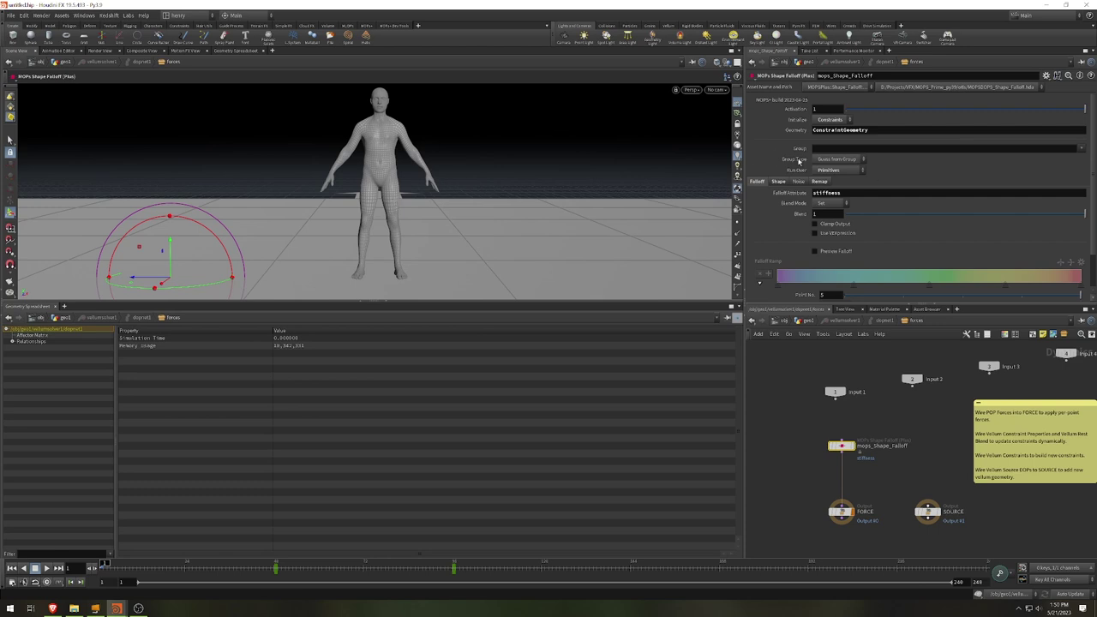
click(1081, 149)
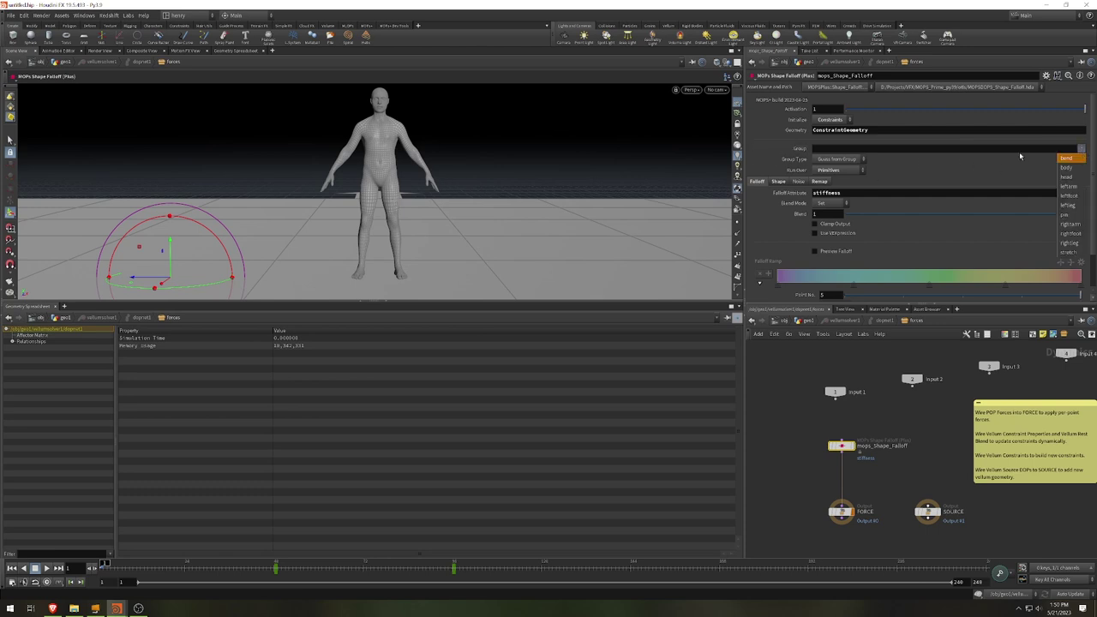
click(1074, 218)
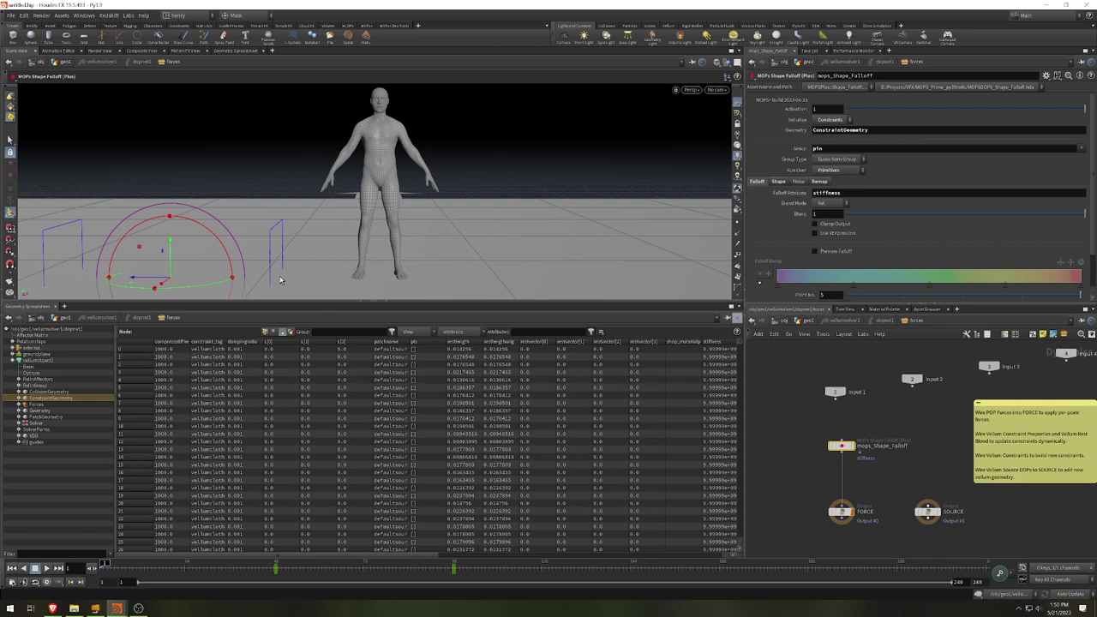
Simulate the cloth body past the second keyframe and play it back with the playback range shortened to end at frame 120.
click(47, 568)
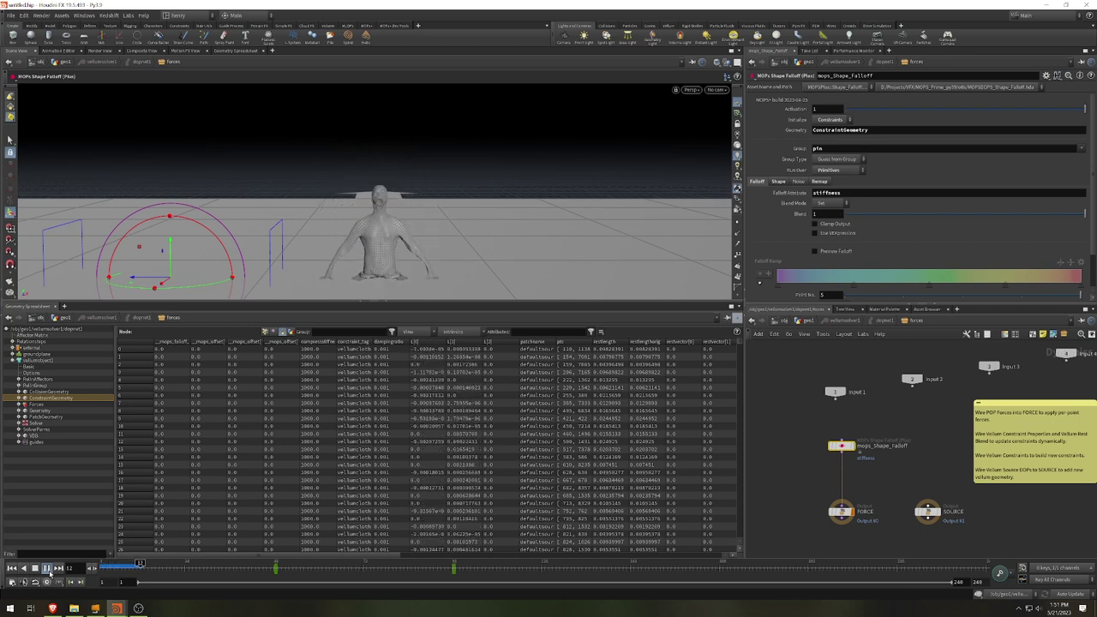
click(563, 564)
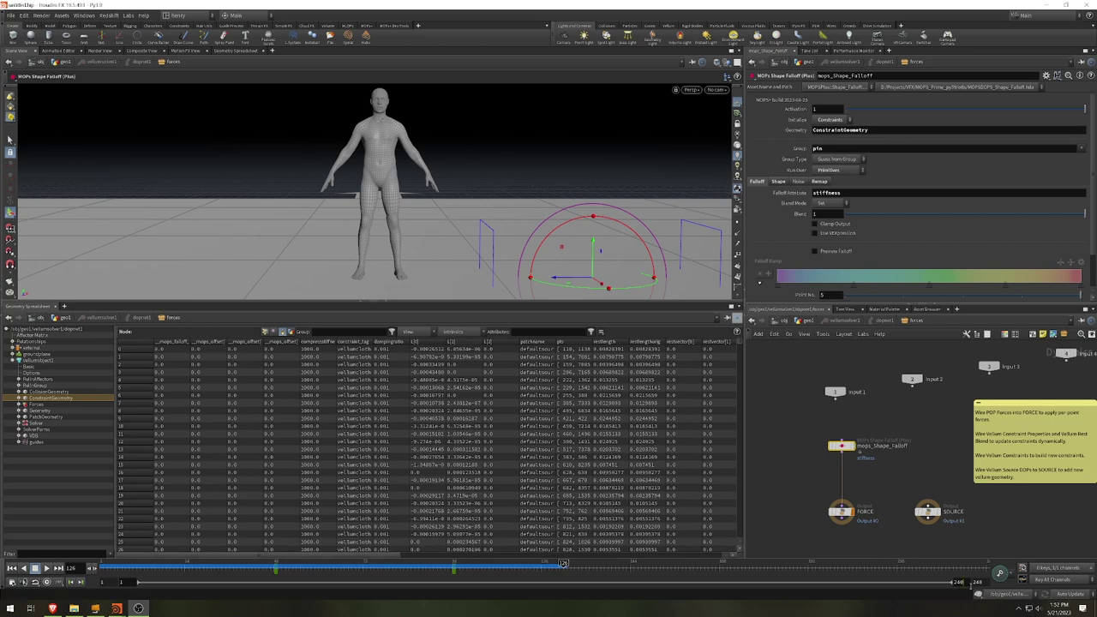
drag(957, 582, 542, 582)
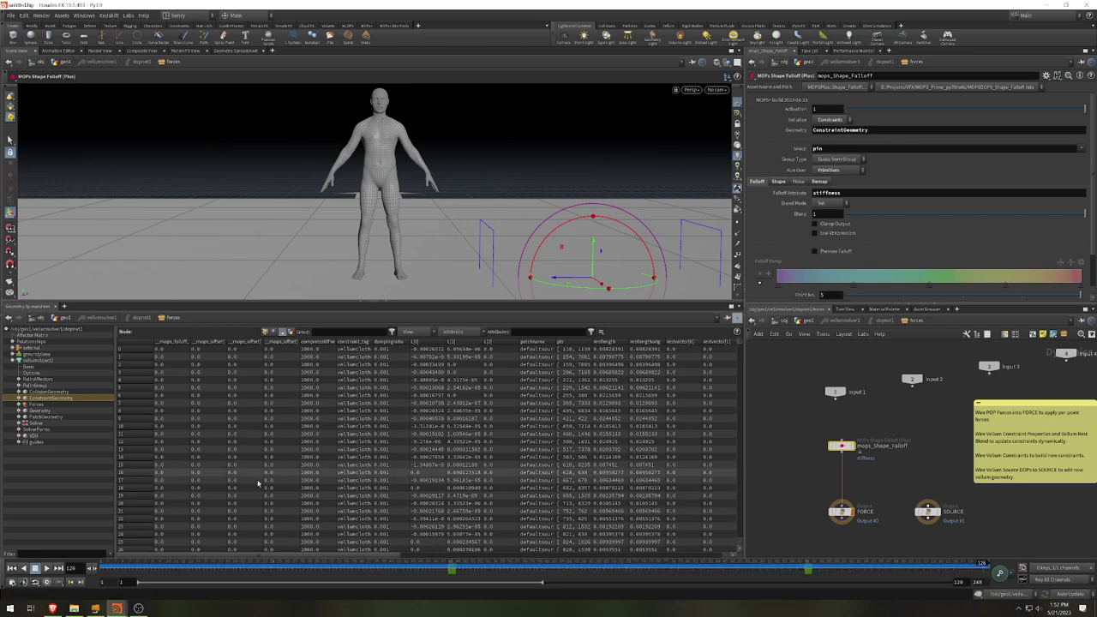
click(47, 568)
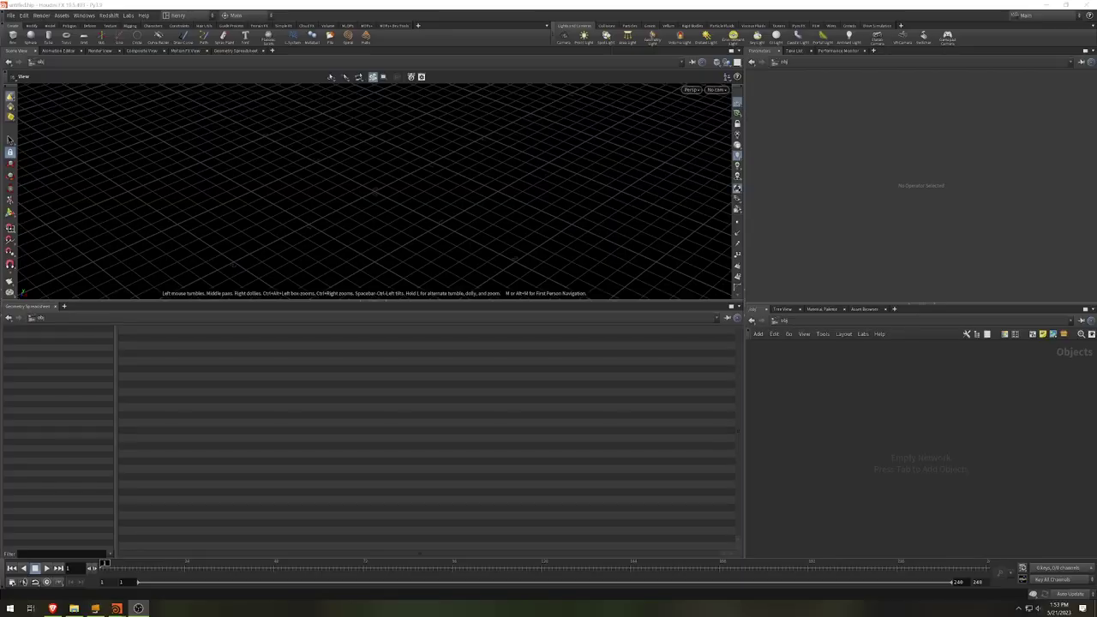
In the empty scene, create a Geometry object and add a Sphere node inside it.
key(Tab)
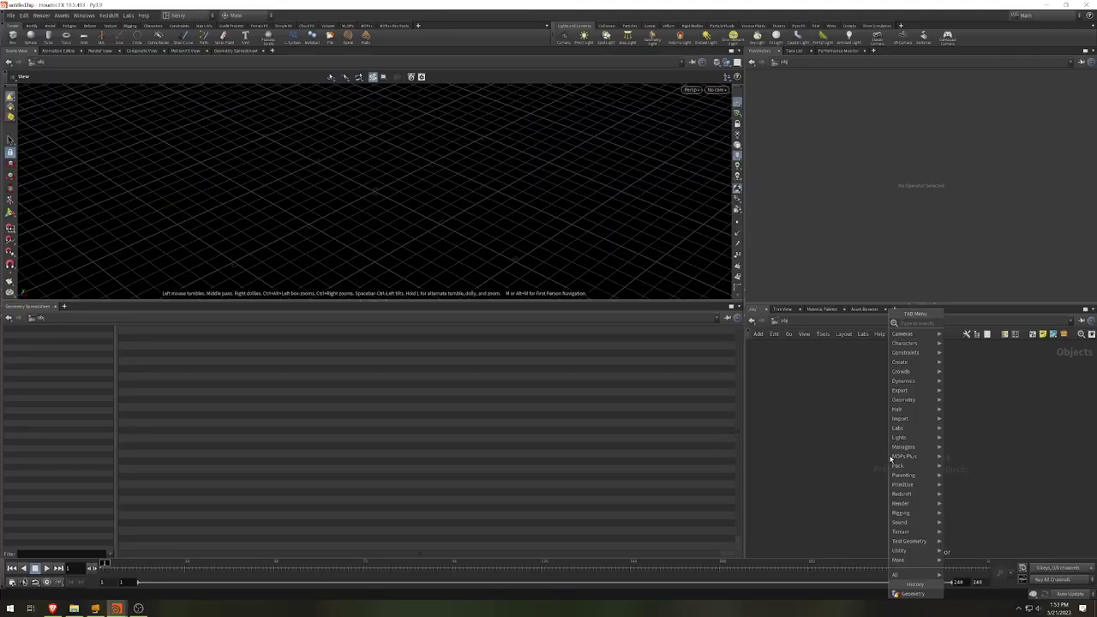
click(960, 321)
click(890, 460)
key(Tab)
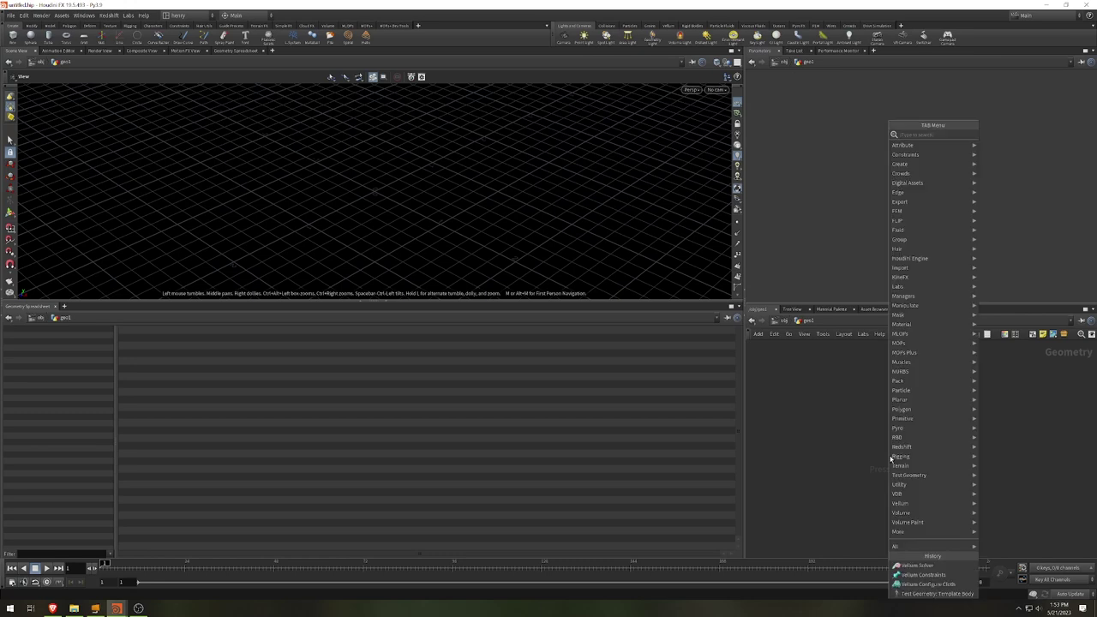
click(1007, 134)
click(890, 457)
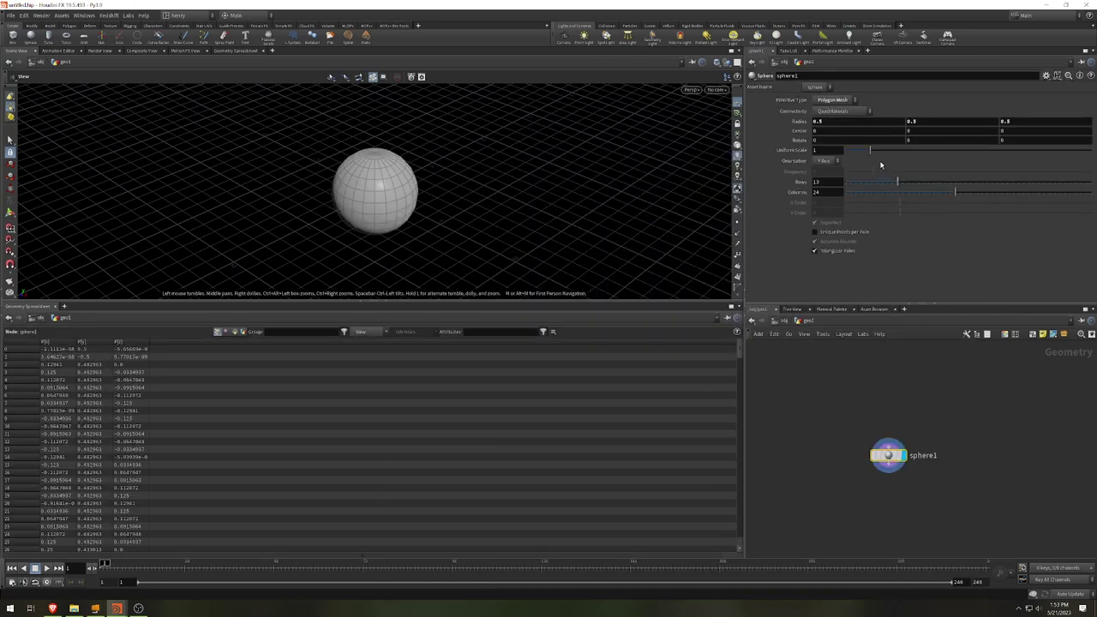
Set the sphere's primitive type to Polygon and its frequency to 15.
click(849, 102)
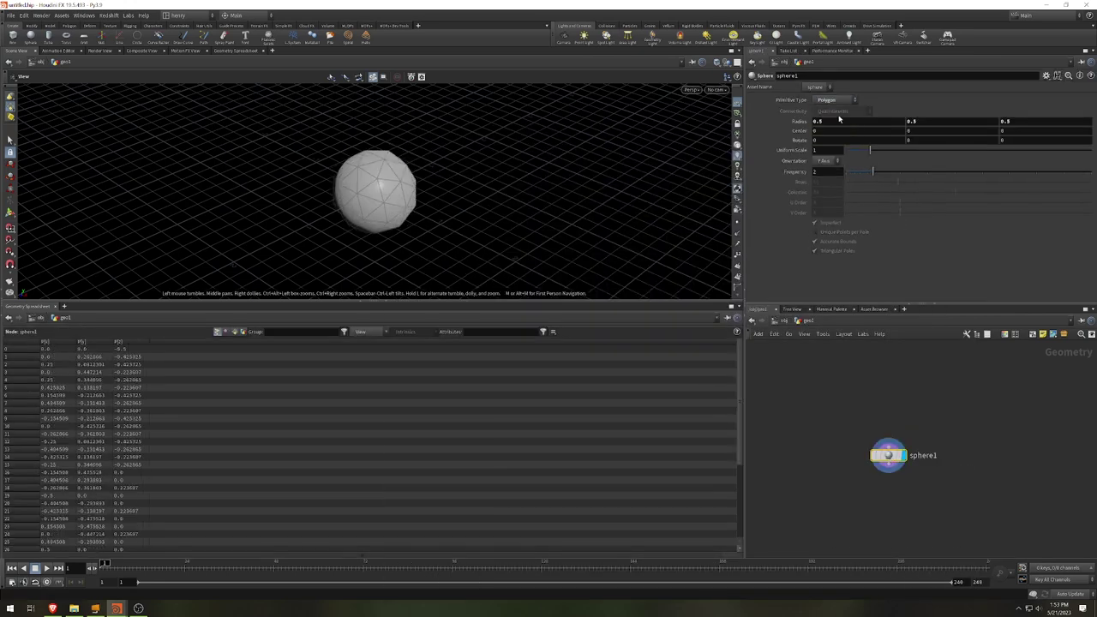
click(845, 121)
drag(342, 206, 391, 187)
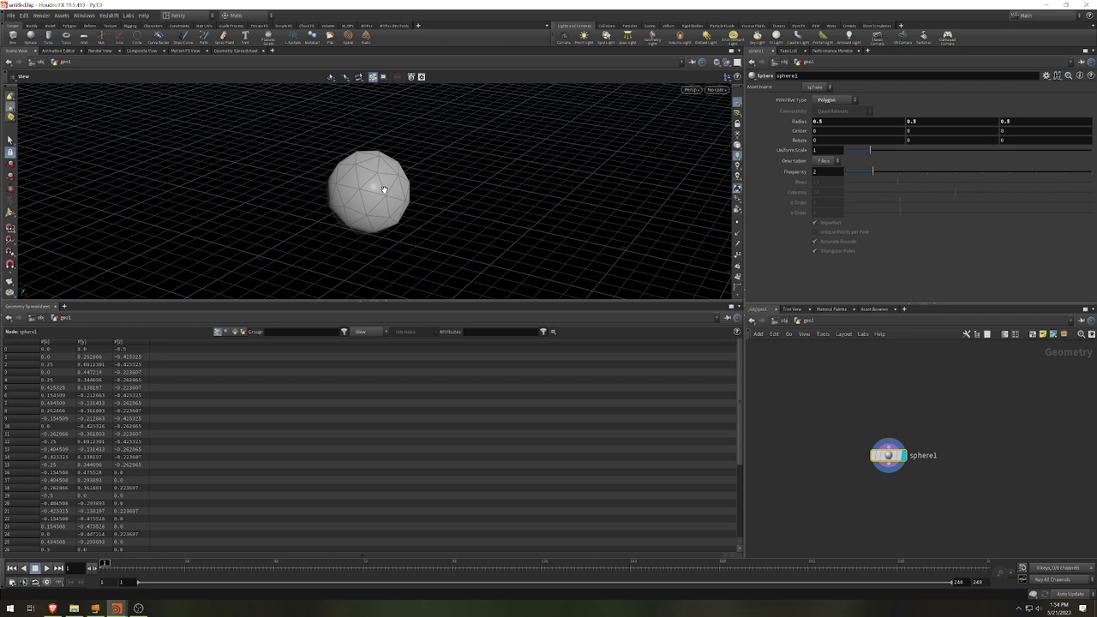
drag(387, 196, 365, 200)
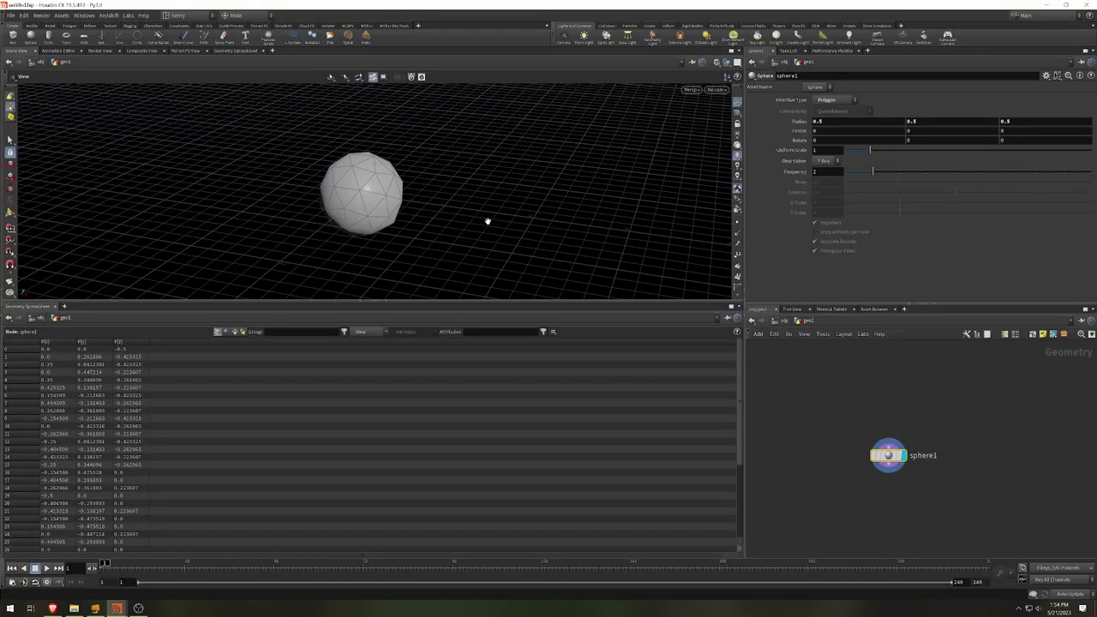
click(816, 172)
text(15)
key(Return)
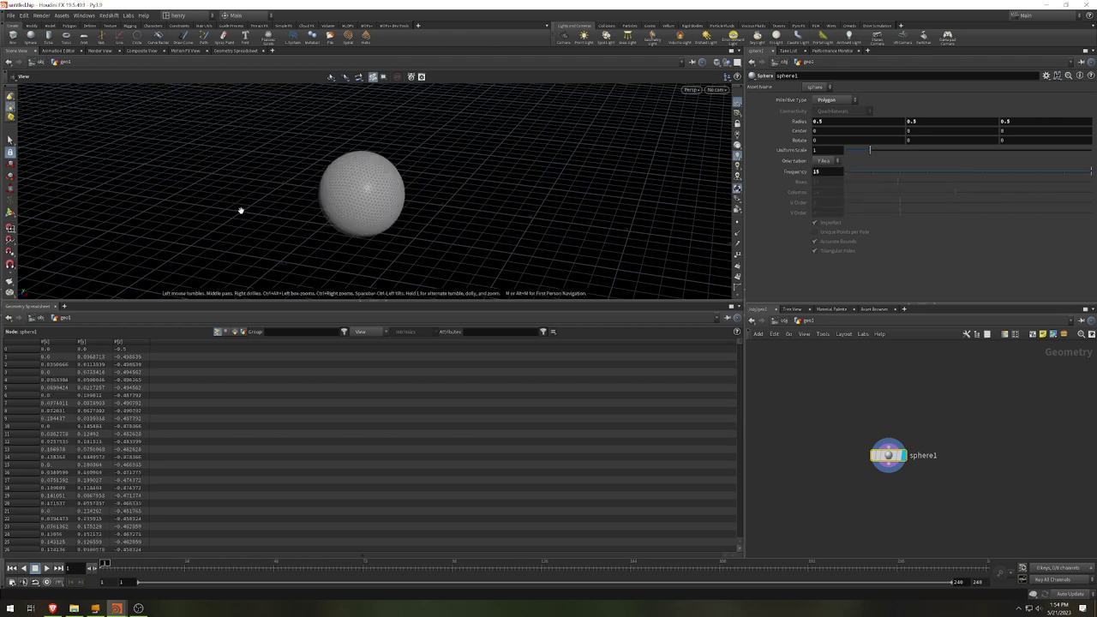
scroll(240, 211, up, 3)
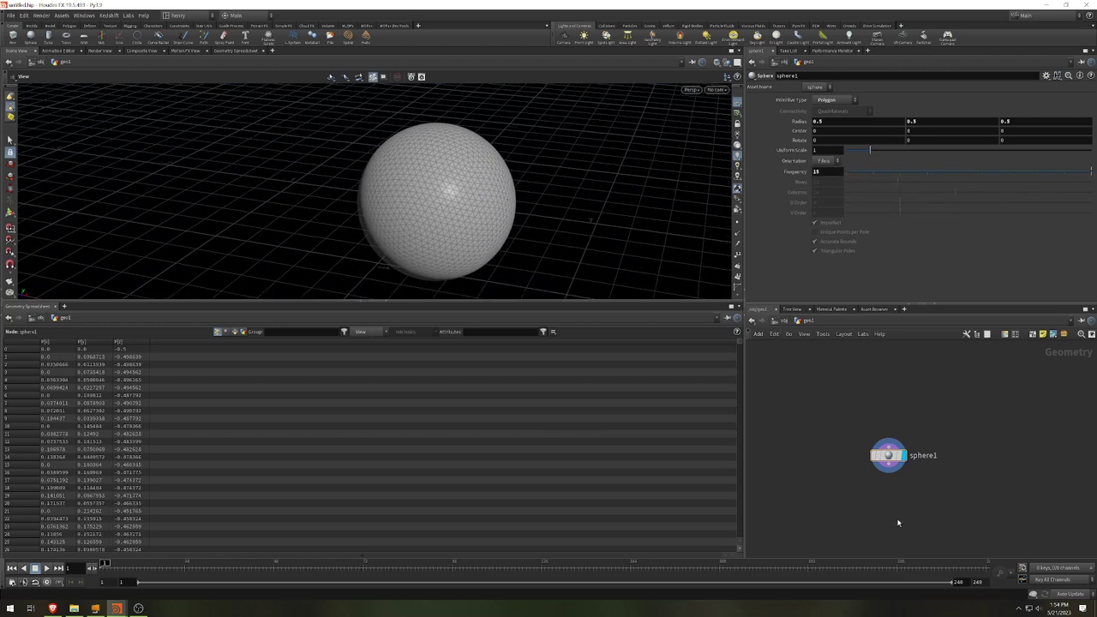
Add a Vellum Configure Cloth node, feed it from the sphere and display its result.
key(Tab)
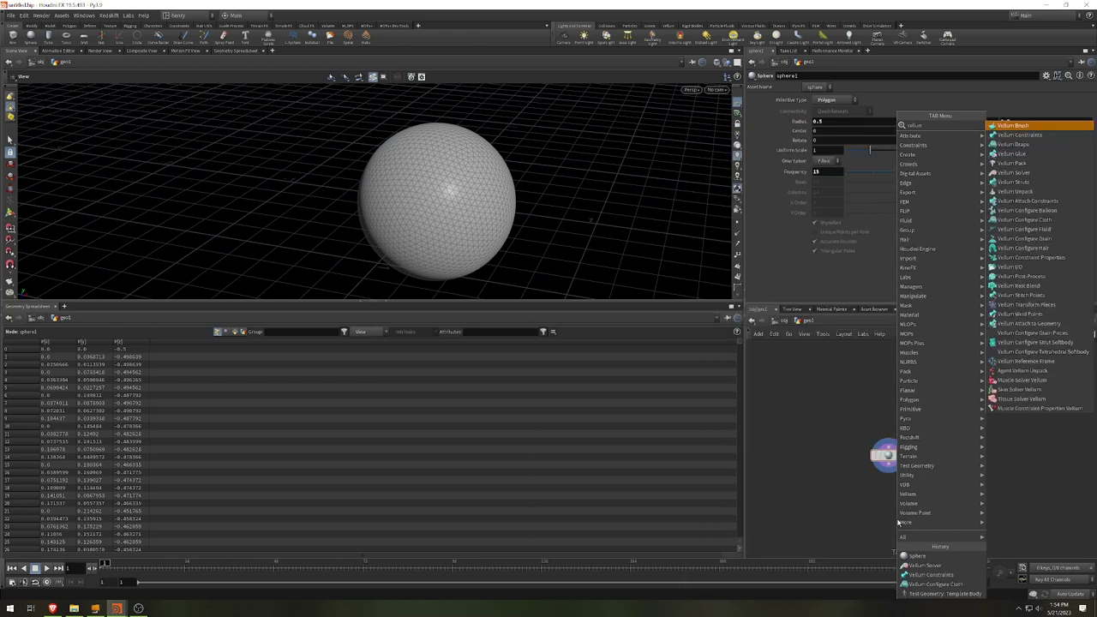
click(936, 584)
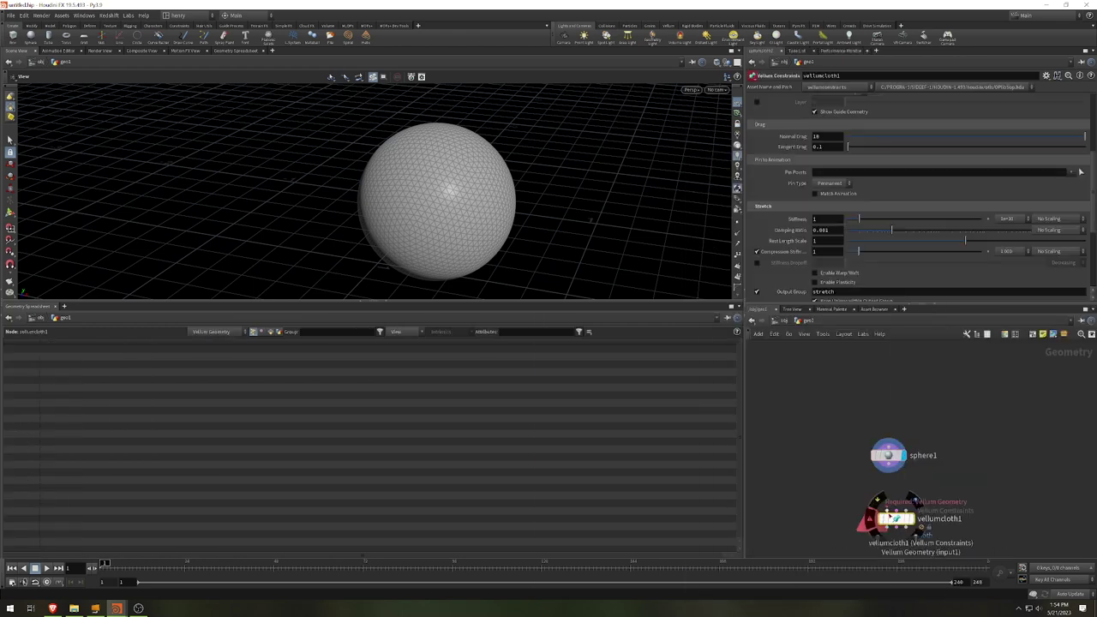
drag(888, 470, 897, 507)
click(911, 519)
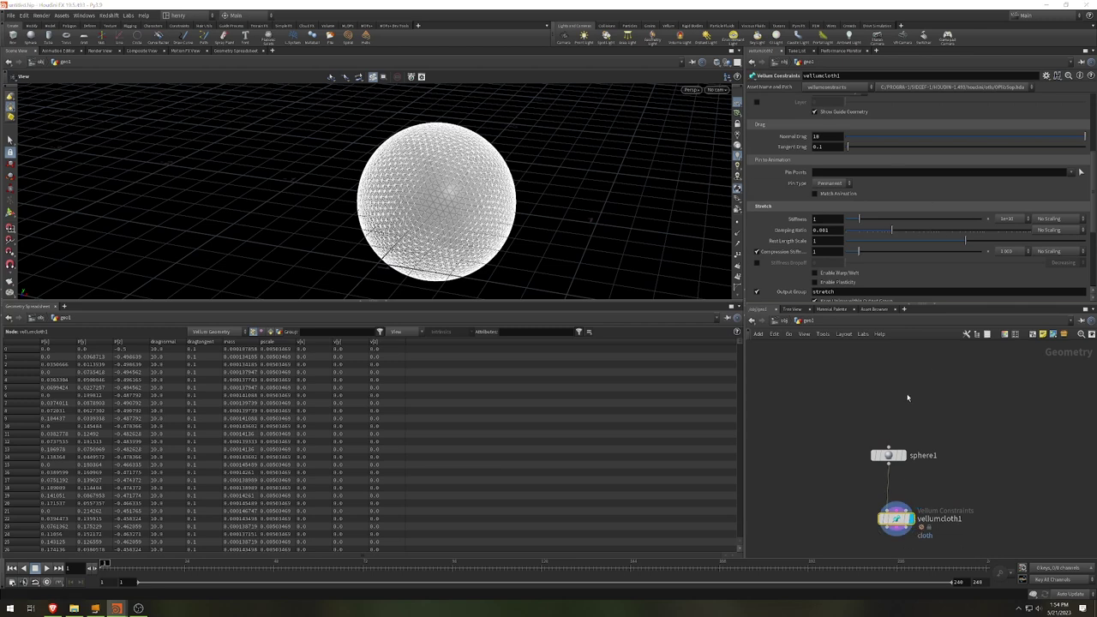
scroll(853, 159, up, 4)
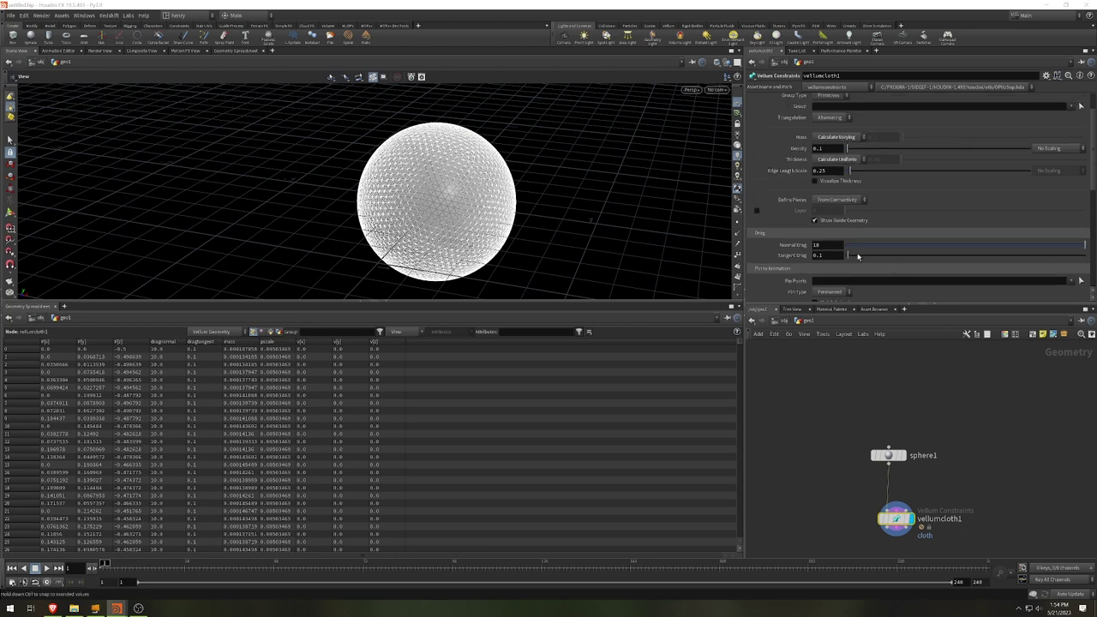
scroll(884, 229, down, 5)
scroll(886, 228, down, 1)
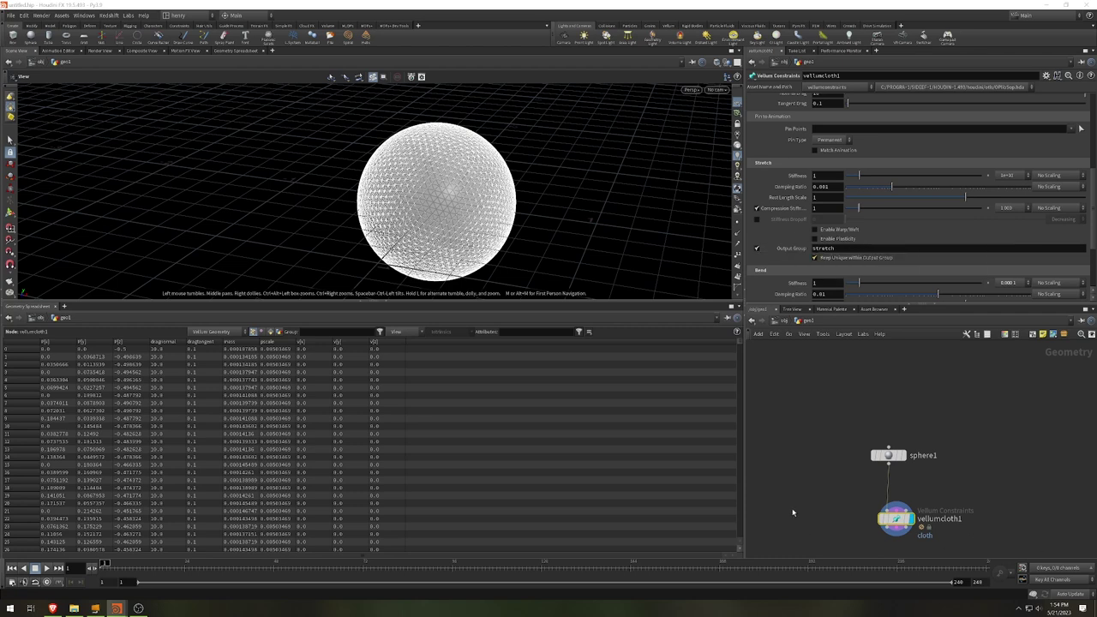
Add a Vellum Solver below the cloth node and connect its geometry and constraint inputs to it.
key(Tab)
mouse_move(862, 504)
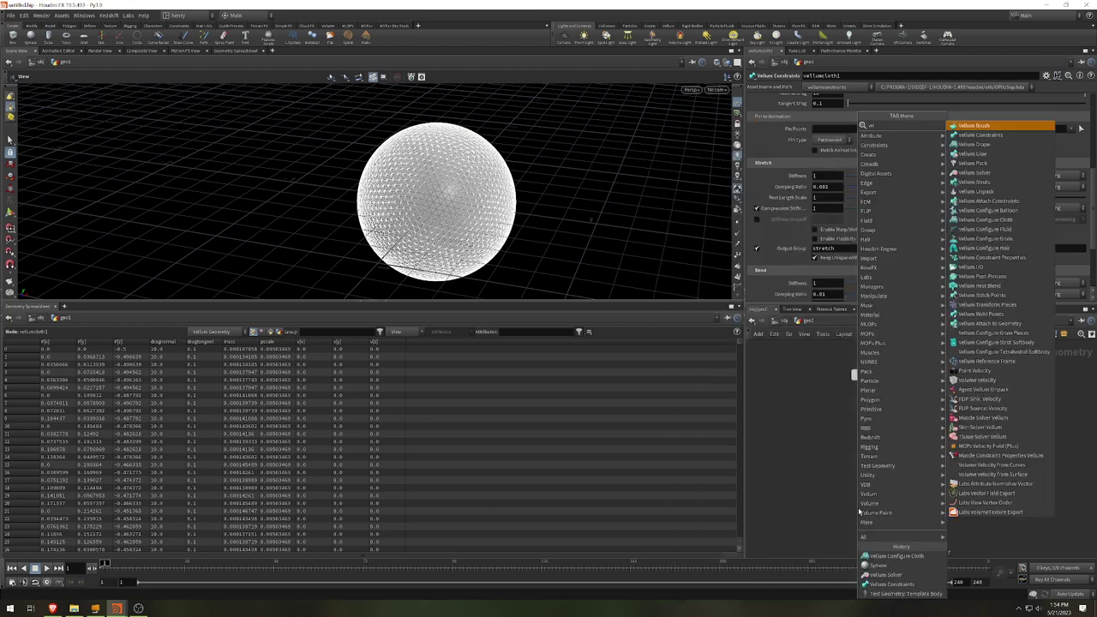
key(Return)
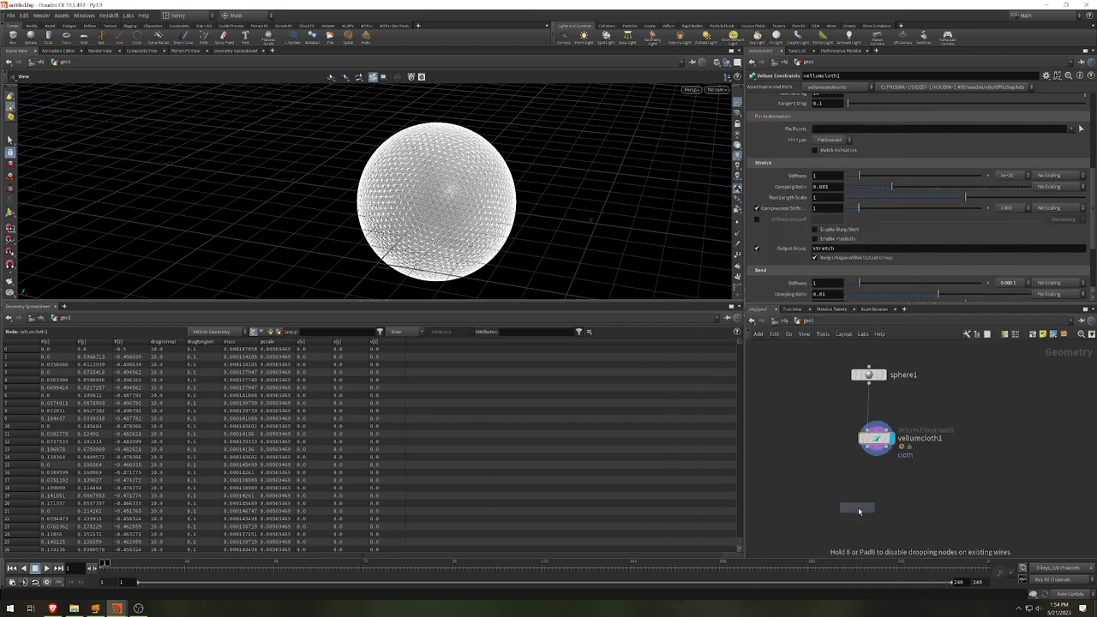
click(864, 507)
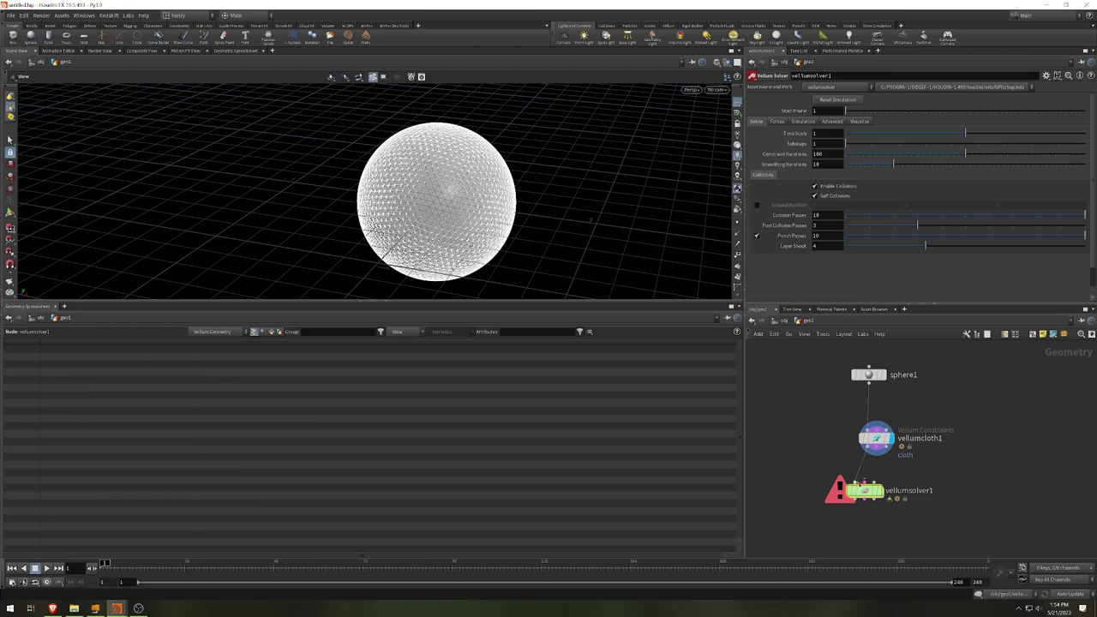
drag(873, 480, 874, 453)
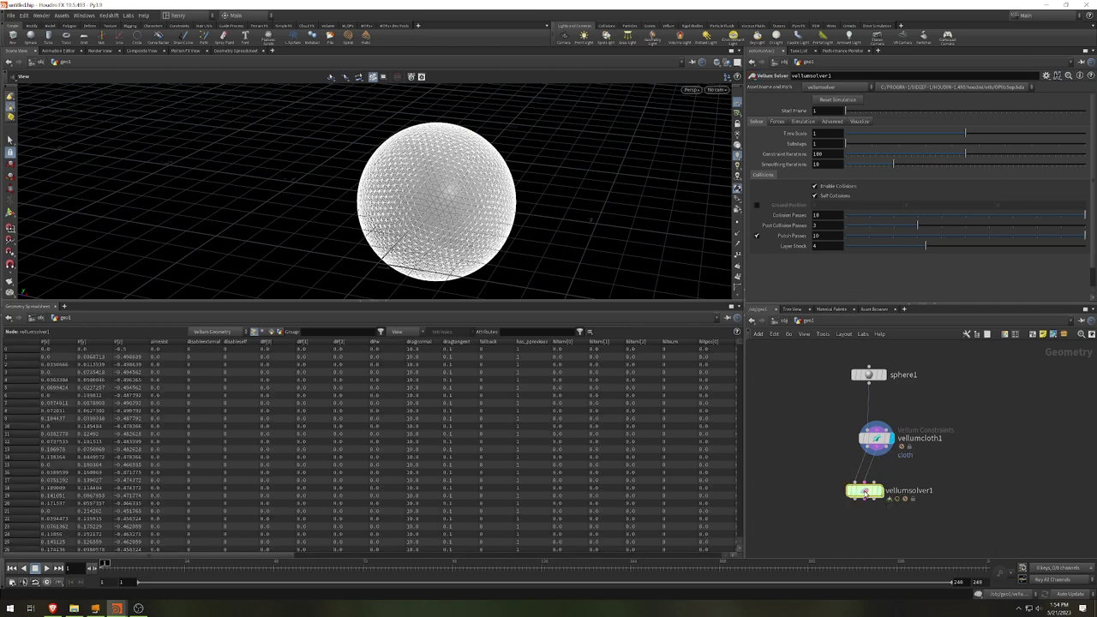
Set the Vellum Solver's vertical gravity to 0.
click(777, 121)
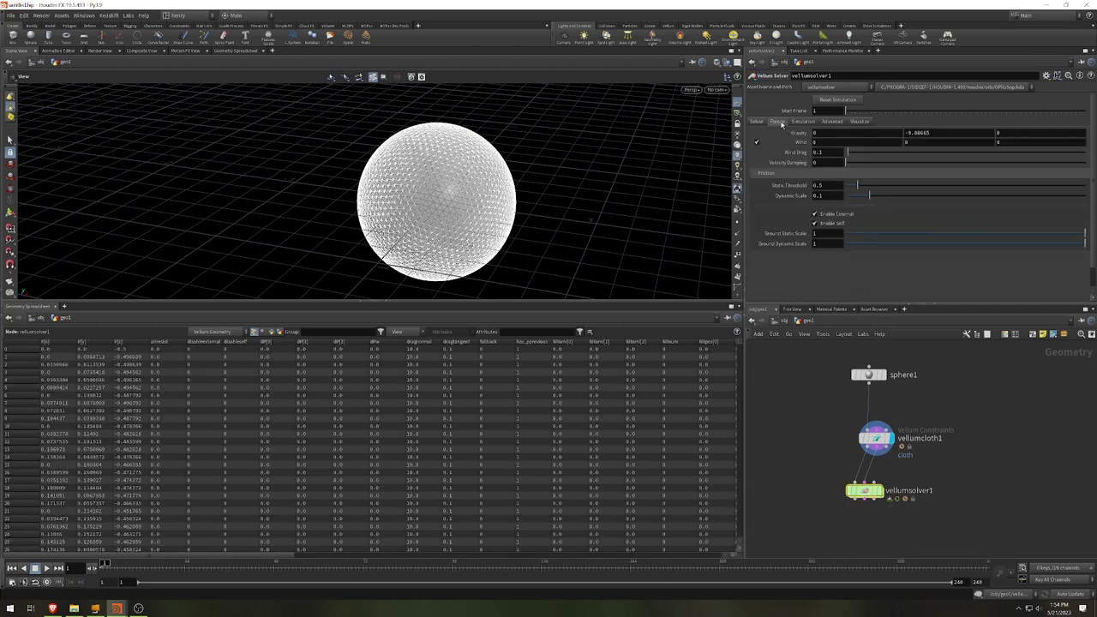
text(0)
key(Return)
Inside the Vellum Solver's forces network, add a MOPs Noise Falloff node wired into the FORCE output.
click(884, 501)
double_click(868, 493)
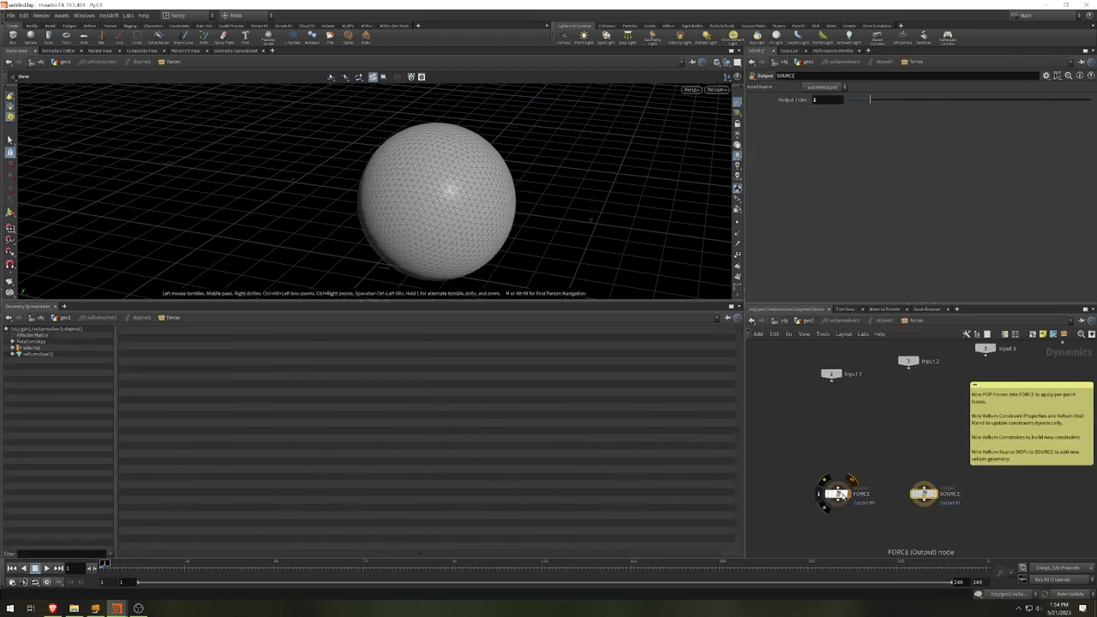
click(847, 494)
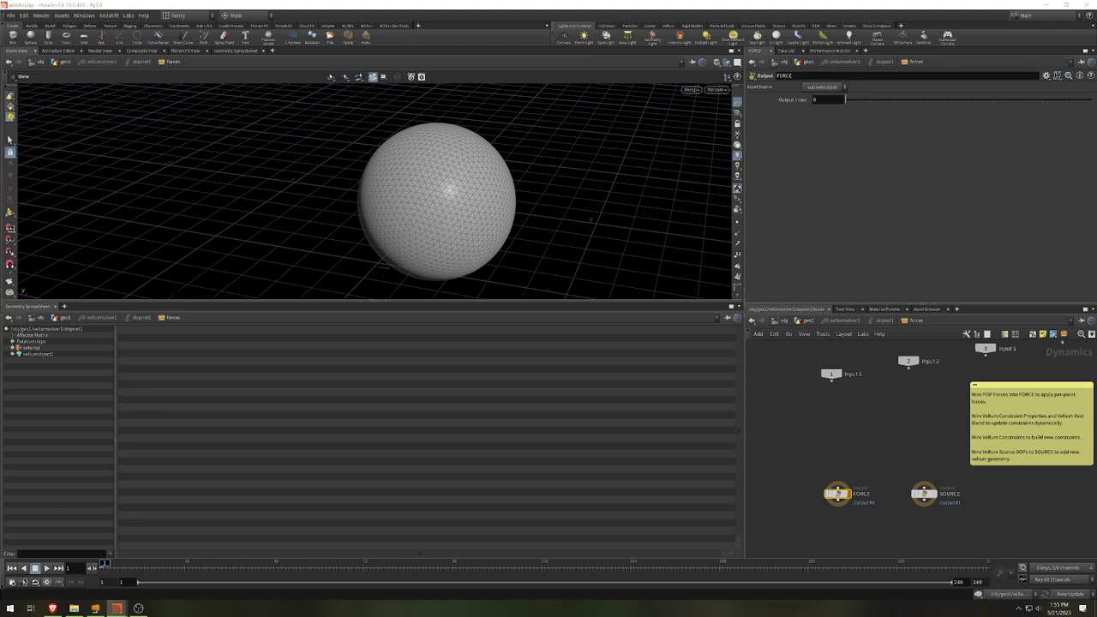
key(Tab)
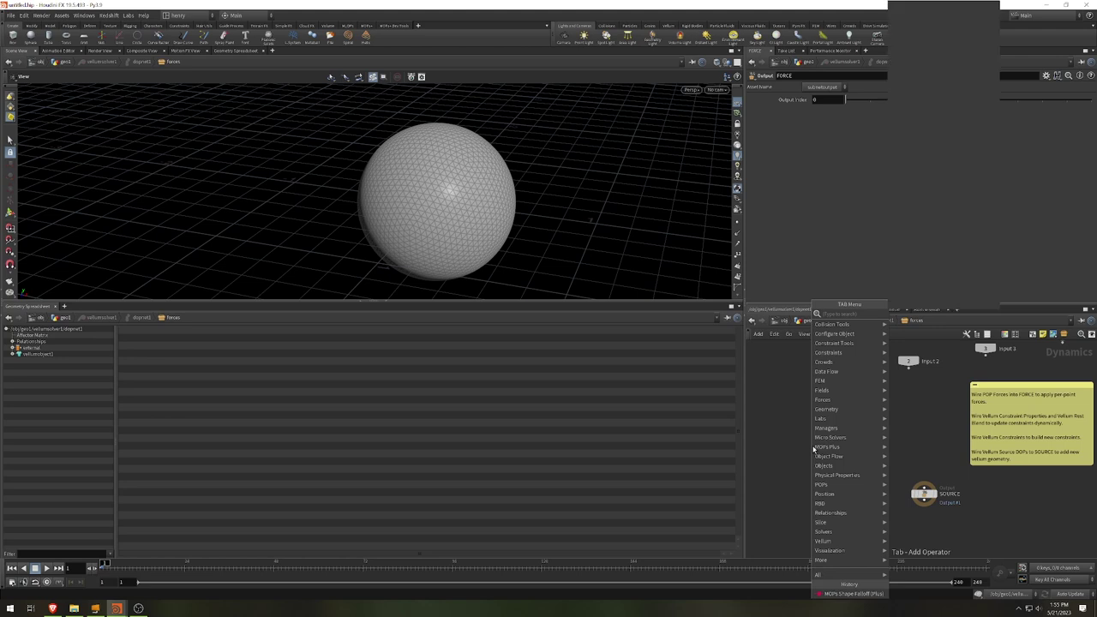
text(noisef)
key(Down)
key(Return)
click(816, 446)
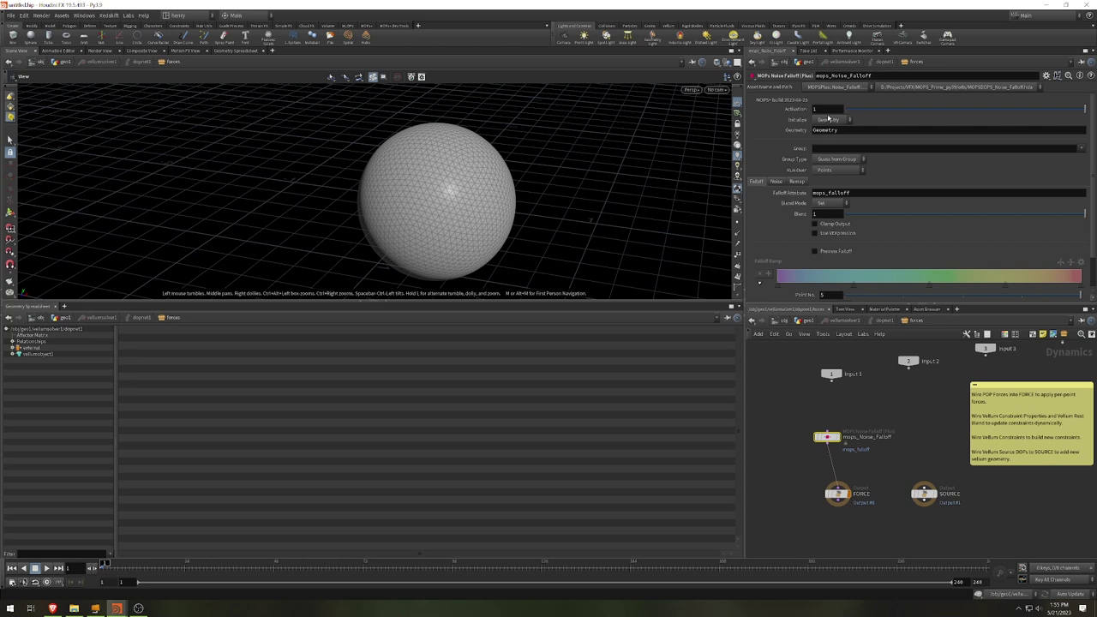
Initialize the MOPs Noise Falloff for Constraints and restrict it to the stretch group.
click(830, 120)
click(829, 140)
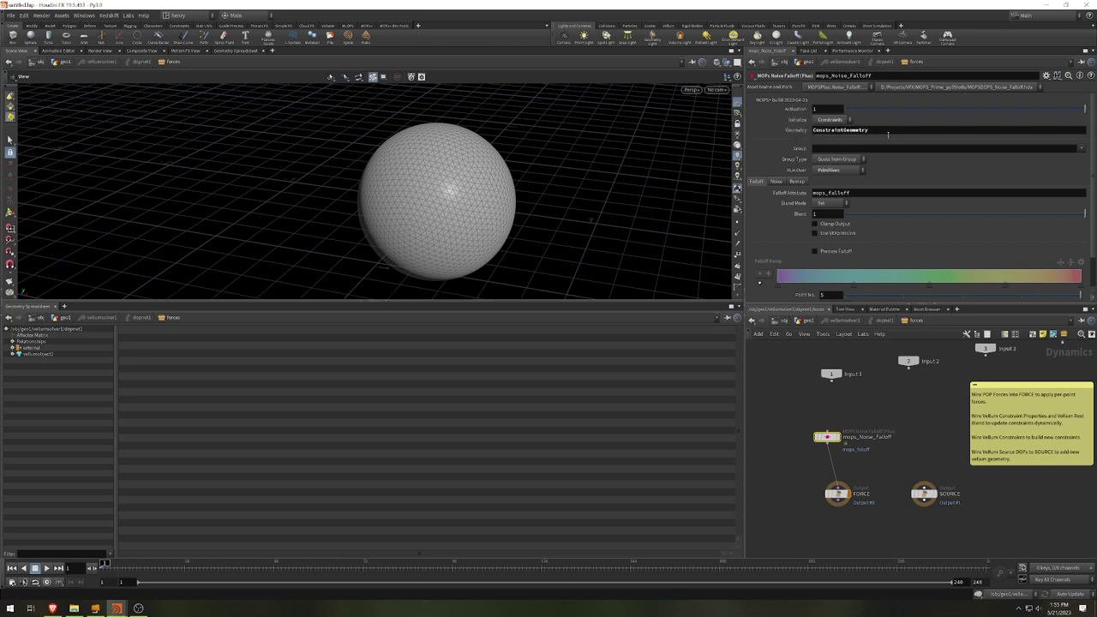
drag(869, 130, 812, 131)
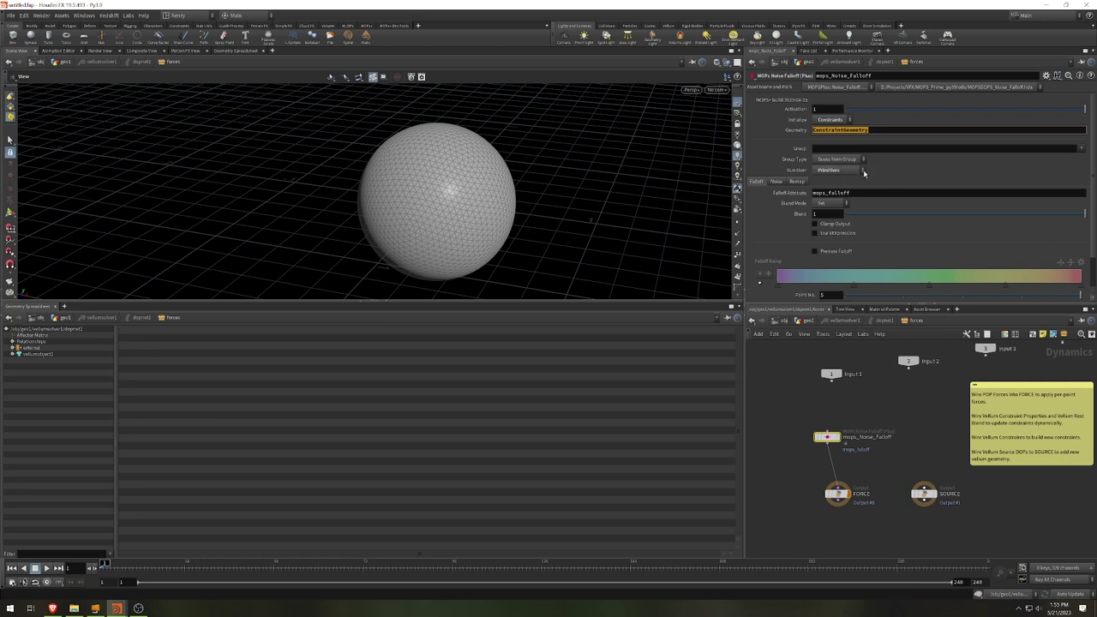
click(1081, 149)
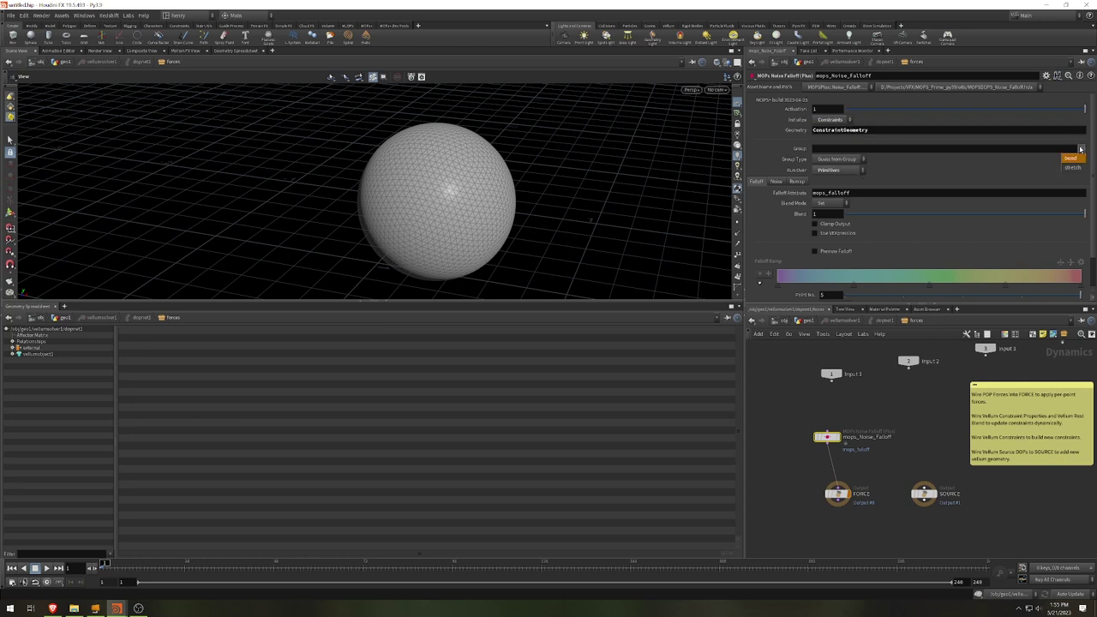
click(1074, 168)
Set the falloff's noise frequency to 0.5 on all components and turn on Time Varying.
click(778, 182)
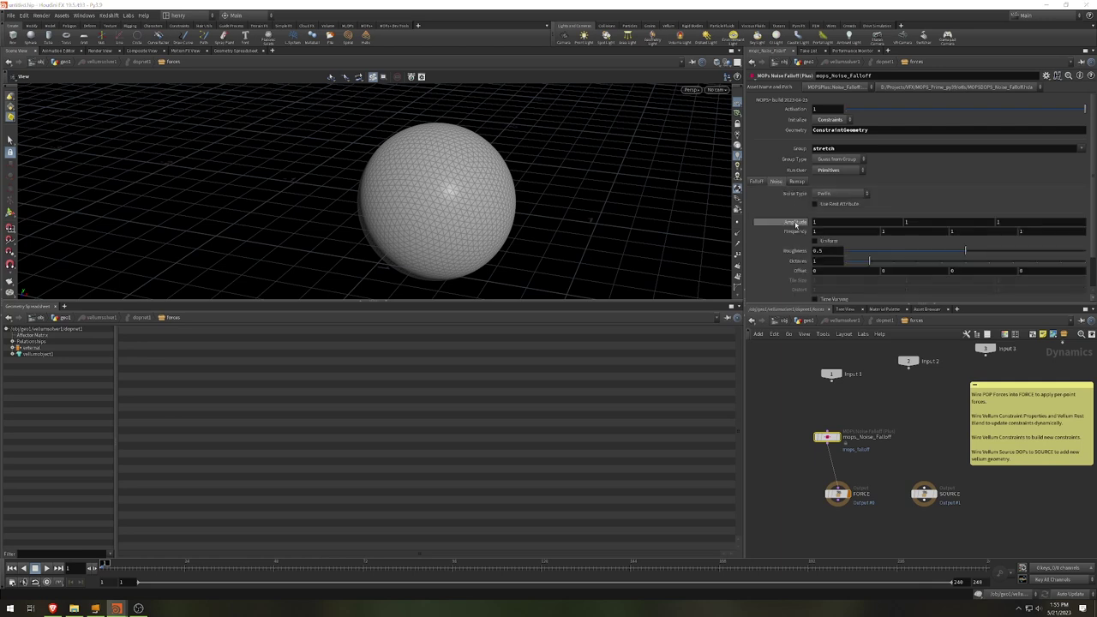
middle_drag(793, 233, 776, 232)
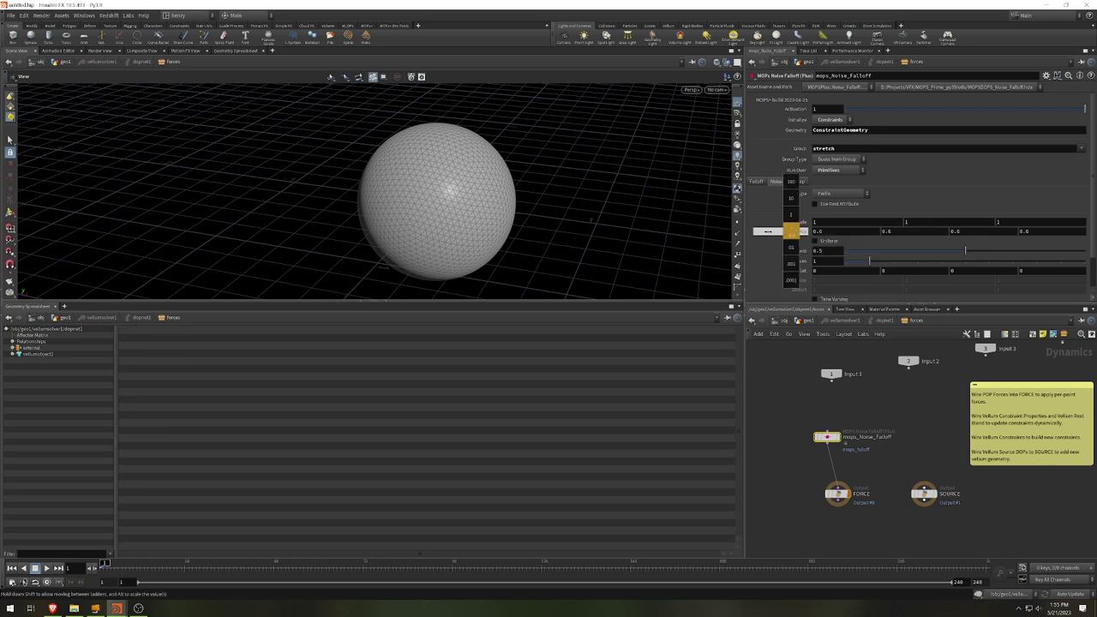
scroll(828, 212, down, 2)
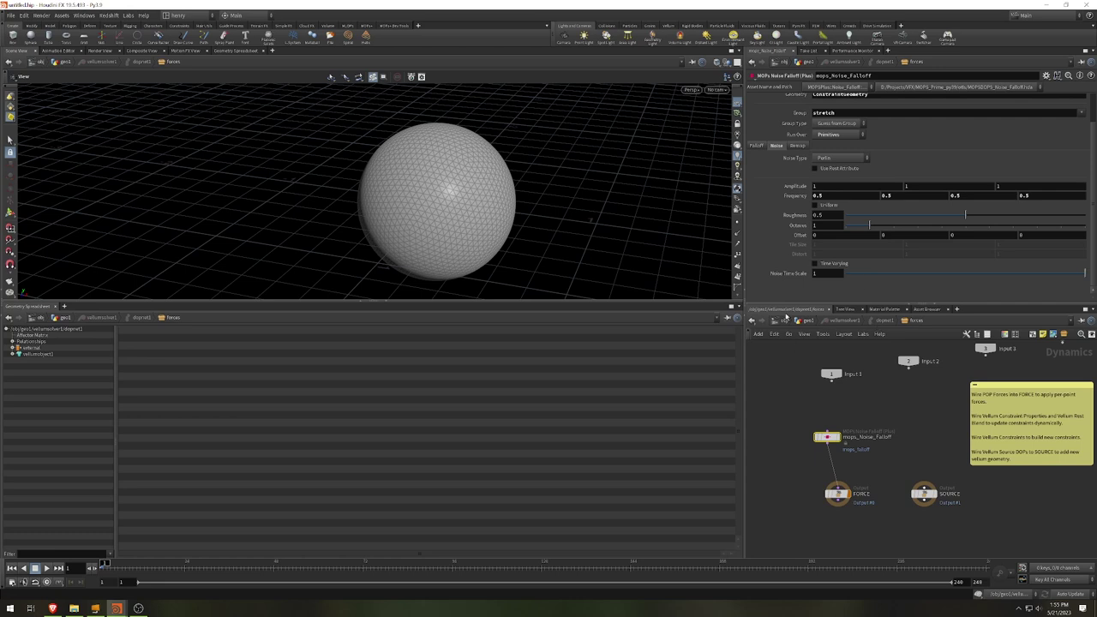
click(818, 264)
scroll(844, 202, up, 1)
Examine the Vellum object's ConstraintGeometry attributes, including rest length and stiffness, in the spreadsheet.
click(805, 164)
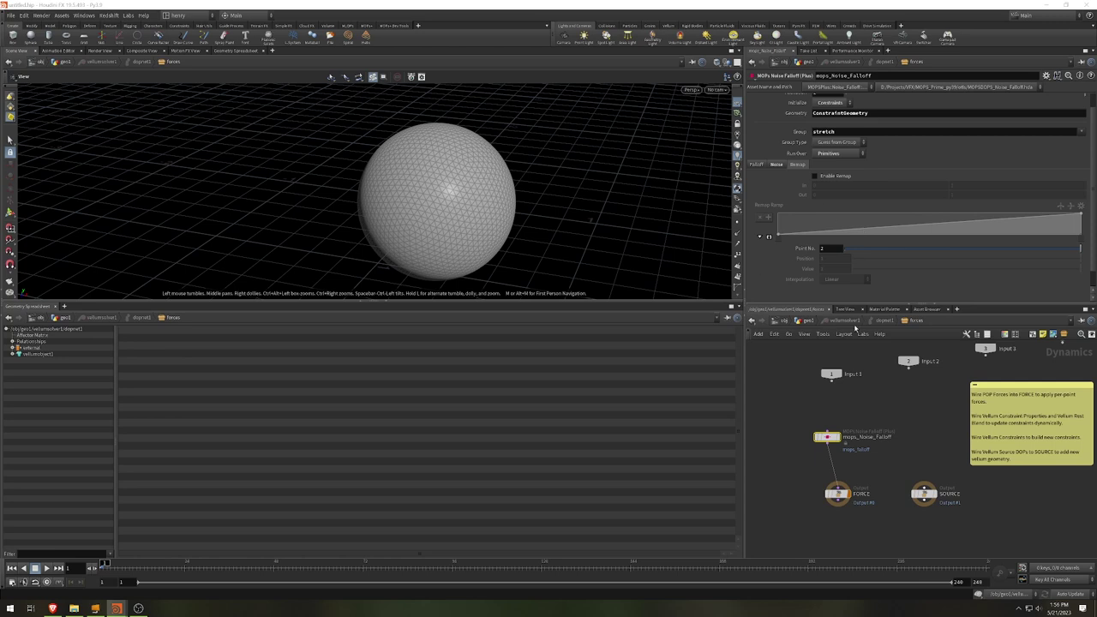
mouse_move(834, 443)
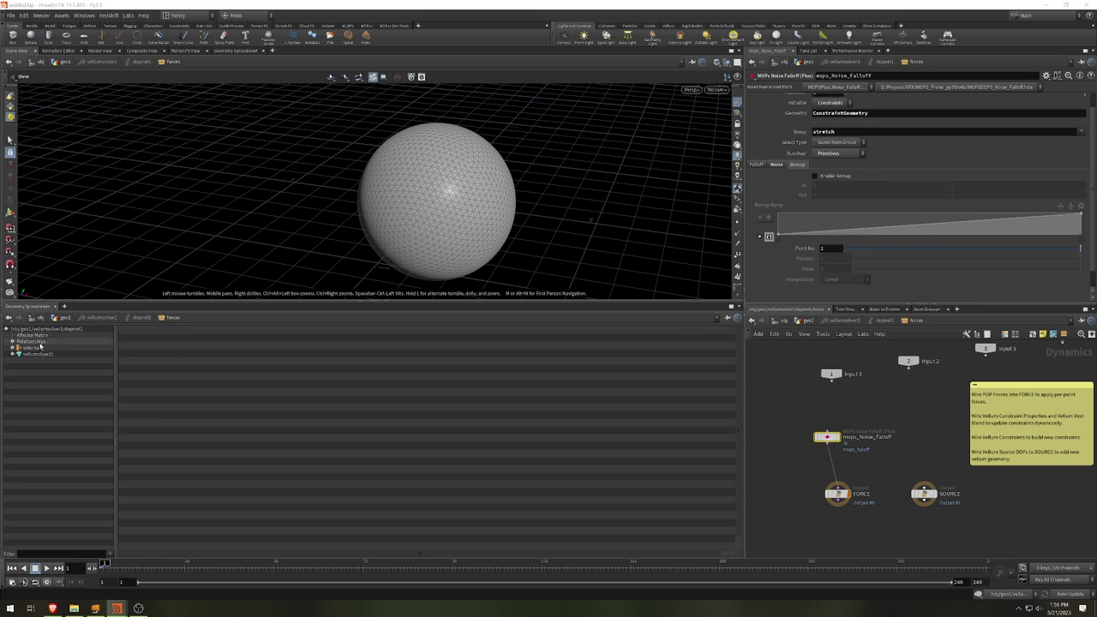
click(12, 354)
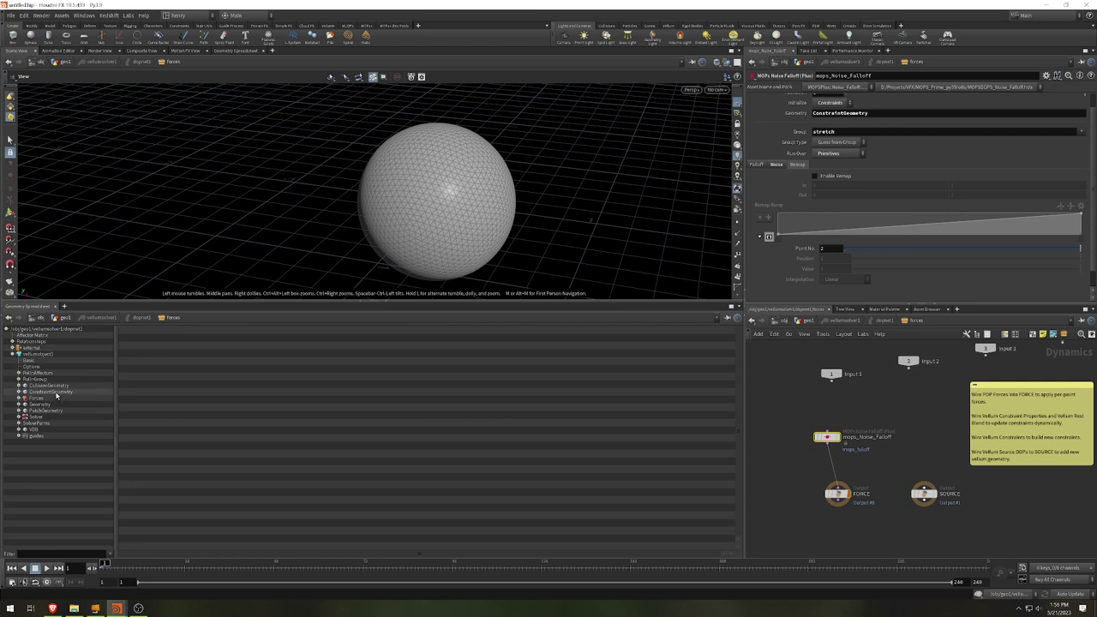
click(56, 393)
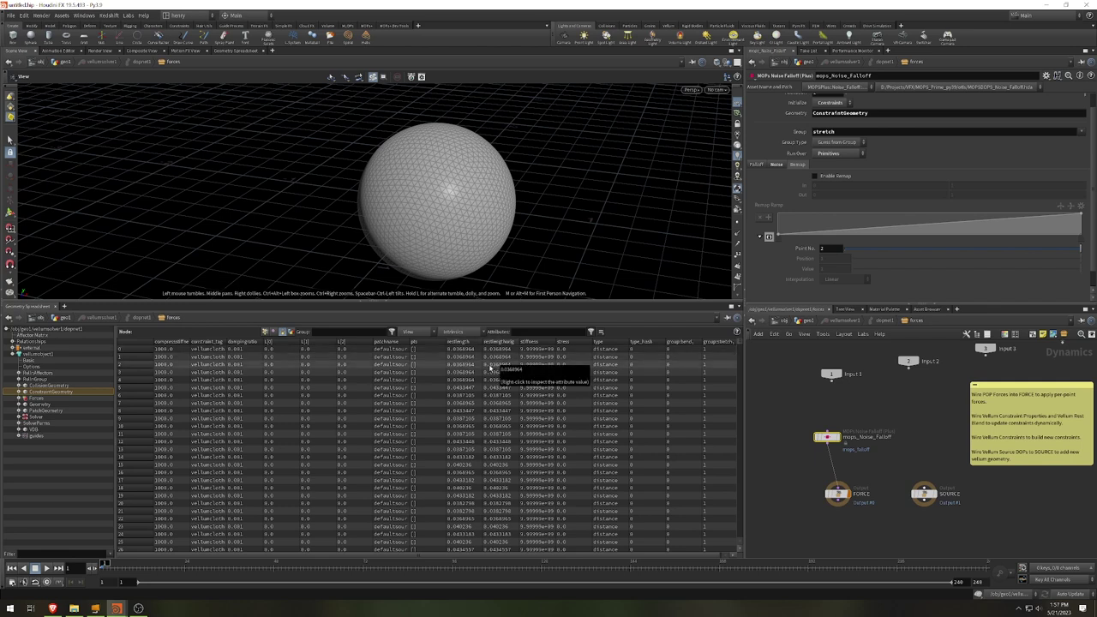
Add a Vellum Constraint Properties node beside the noise falloff and enable its Rest Length Scale.
key(Tab)
text(ve)
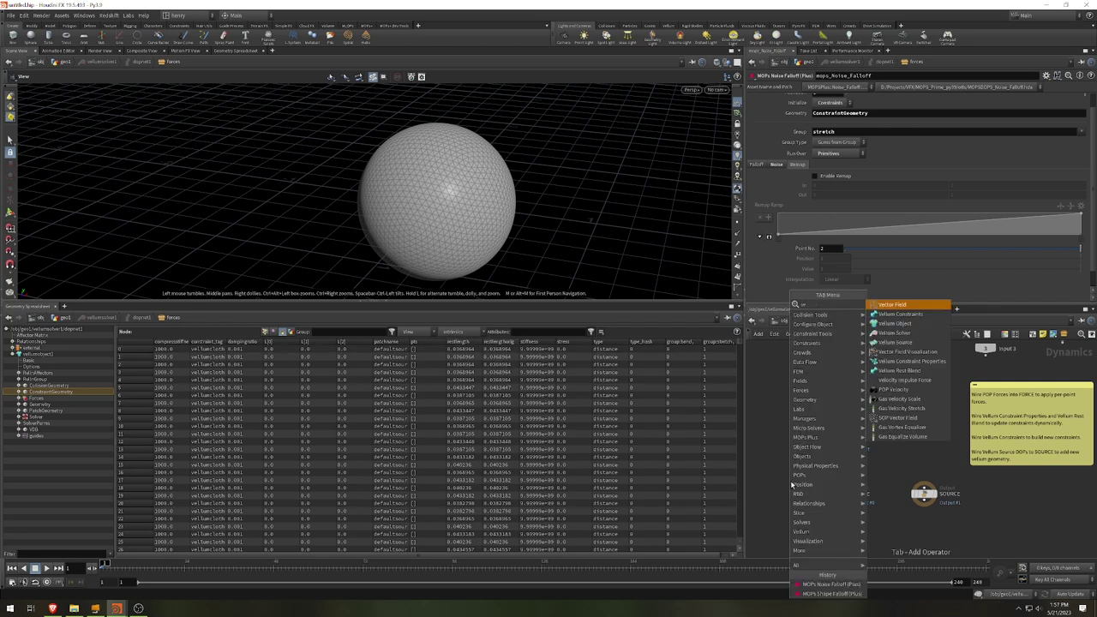
text(llu)
key(Down)
key(Down)
key(Down)
key(Down)
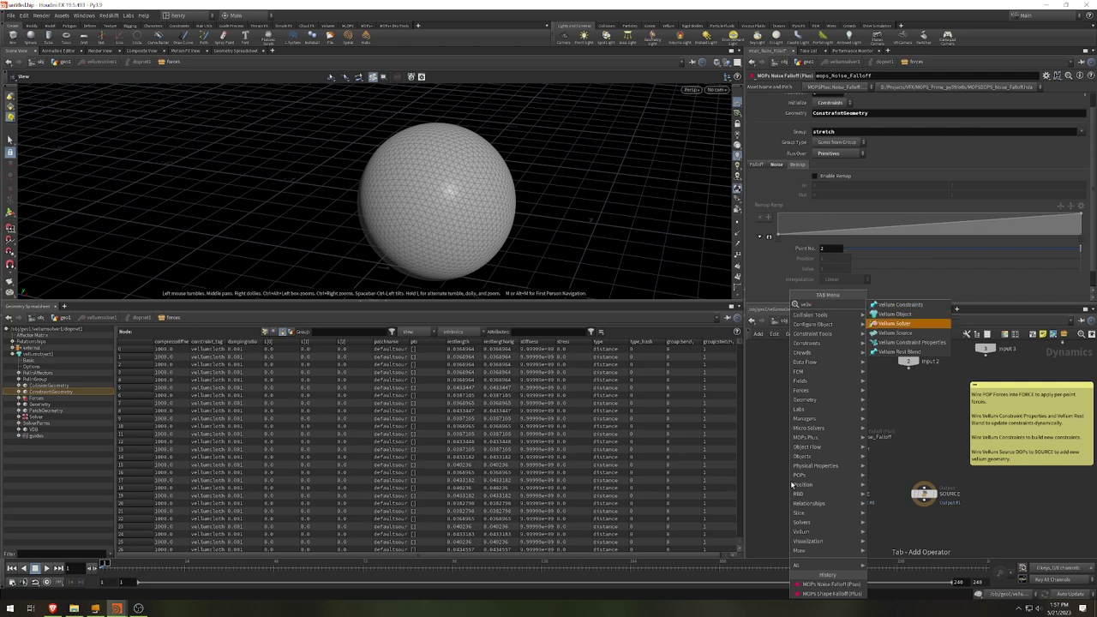
key(Return)
click(790, 481)
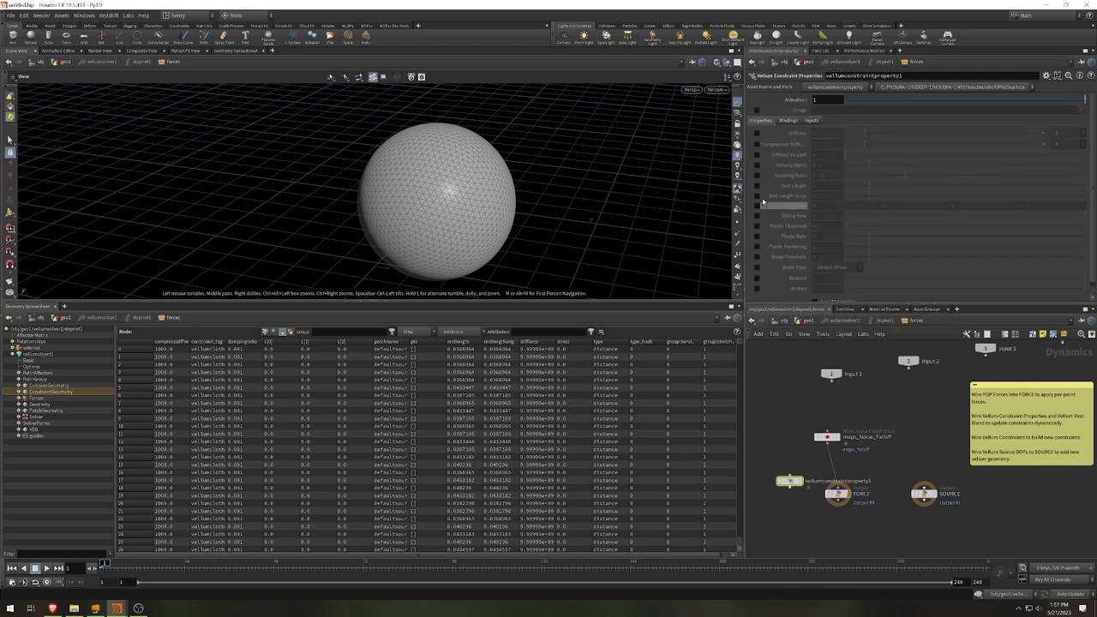
mouse_move(769, 198)
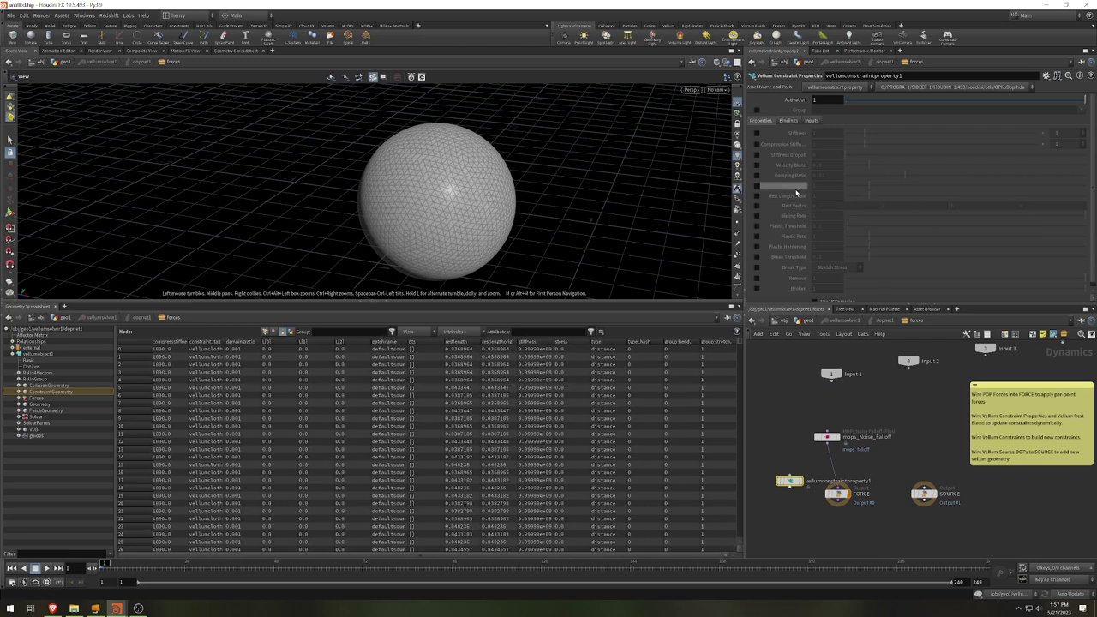
click(756, 196)
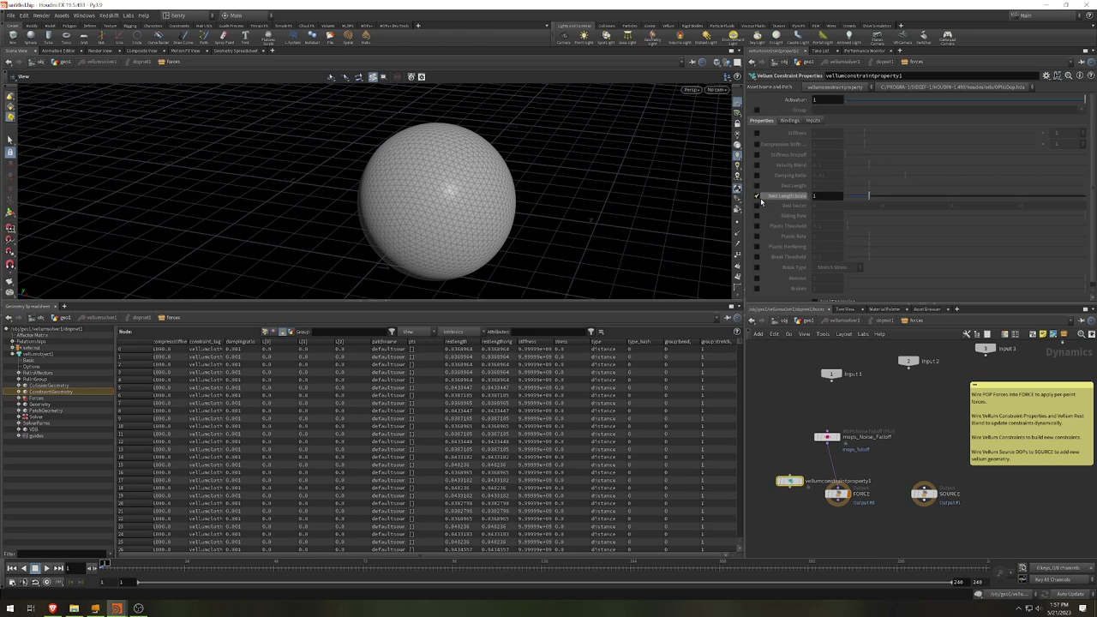
scroll(887, 206, down, 1)
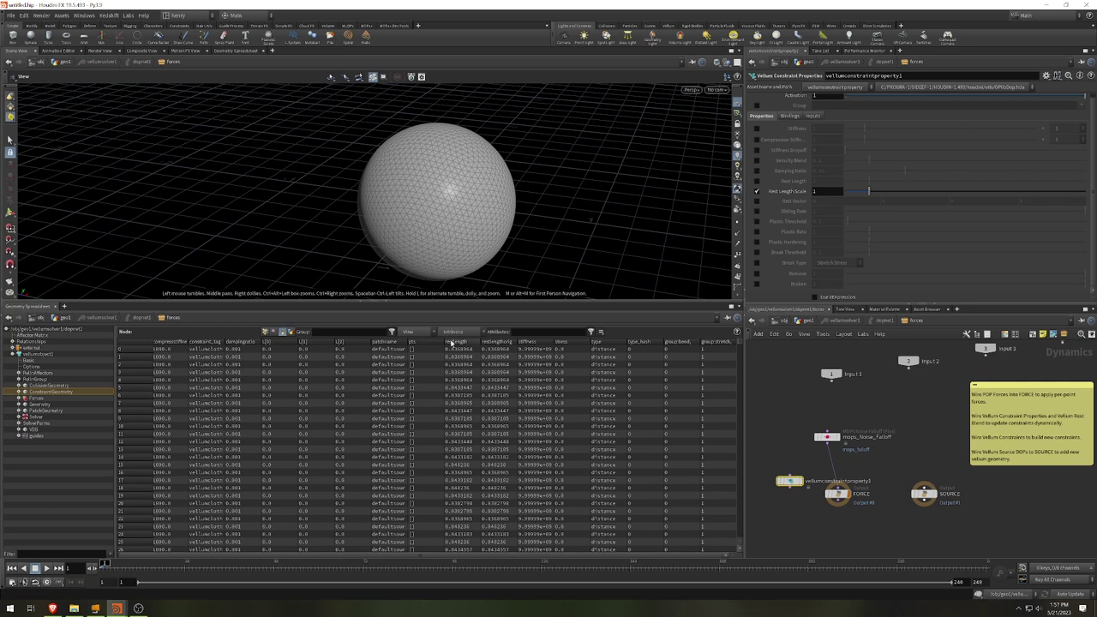
Delete the Vellum Constraint Properties node.
drag(768, 519, 838, 434)
click(789, 481)
key(Delete)
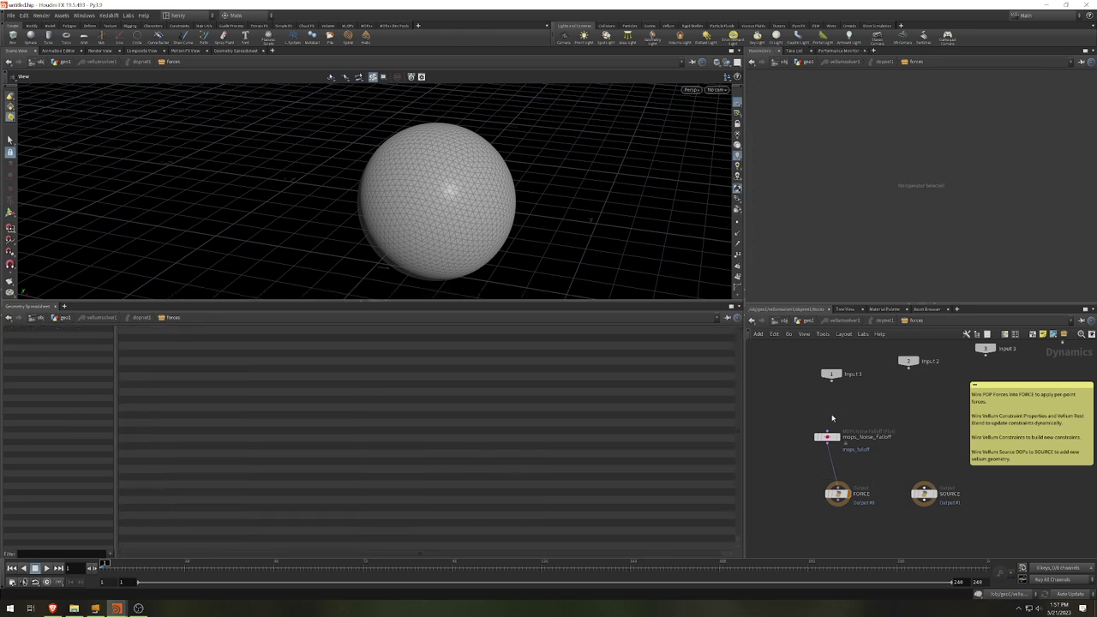
Enable Remap on the MOPs Noise Falloff and set its output range from 1 to 2.
click(828, 438)
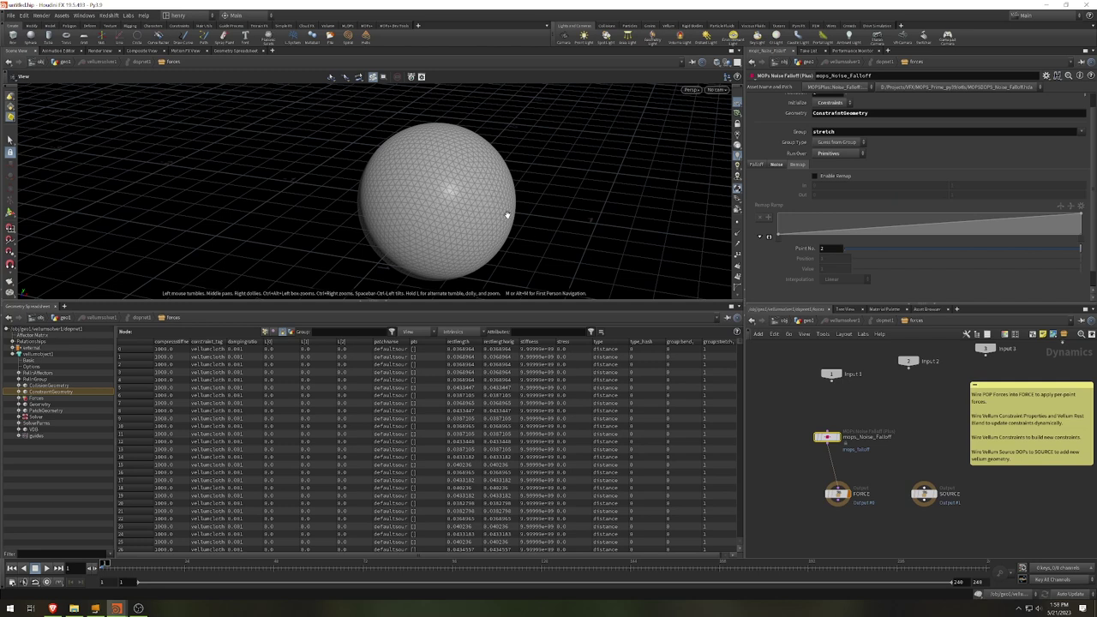
click(838, 177)
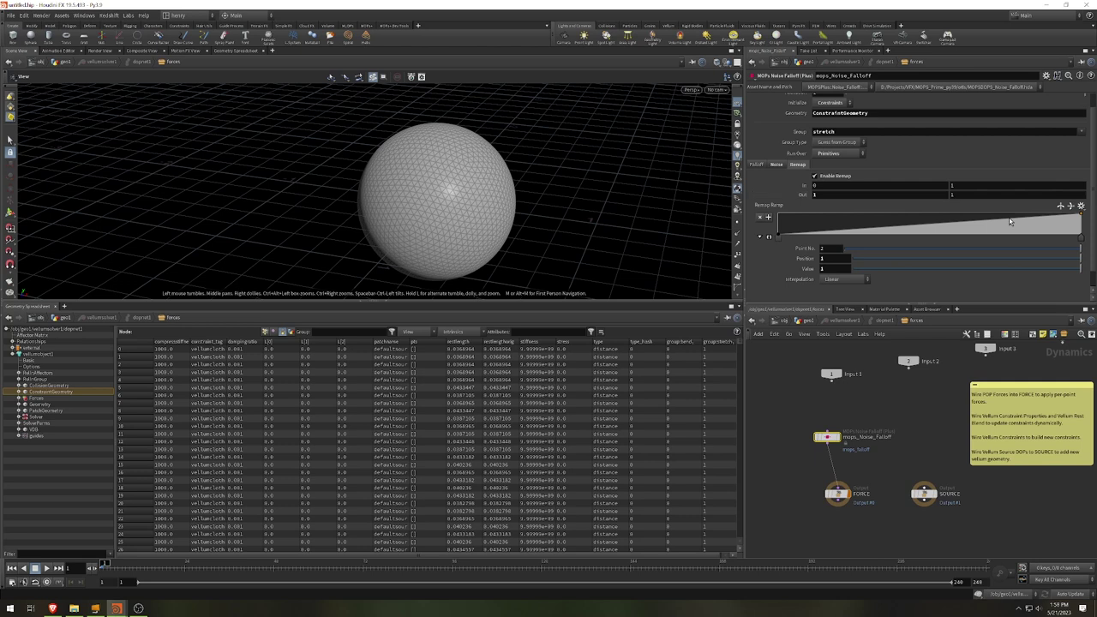
key(Tab)
text(2)
key(Return)
click(990, 189)
key(Return)
click(756, 165)
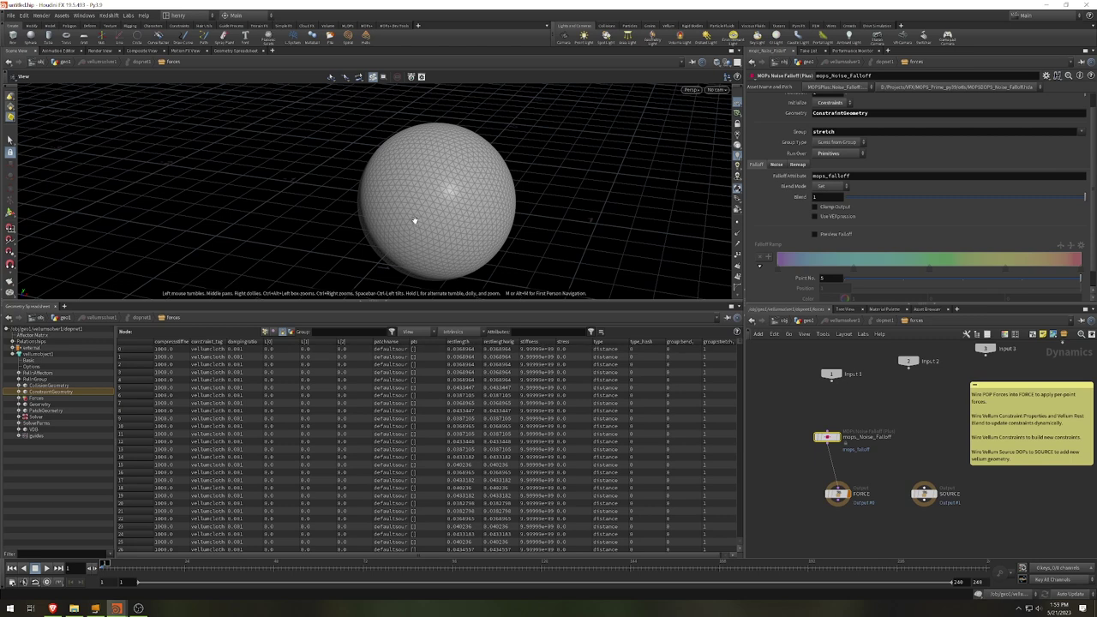
click(836, 215)
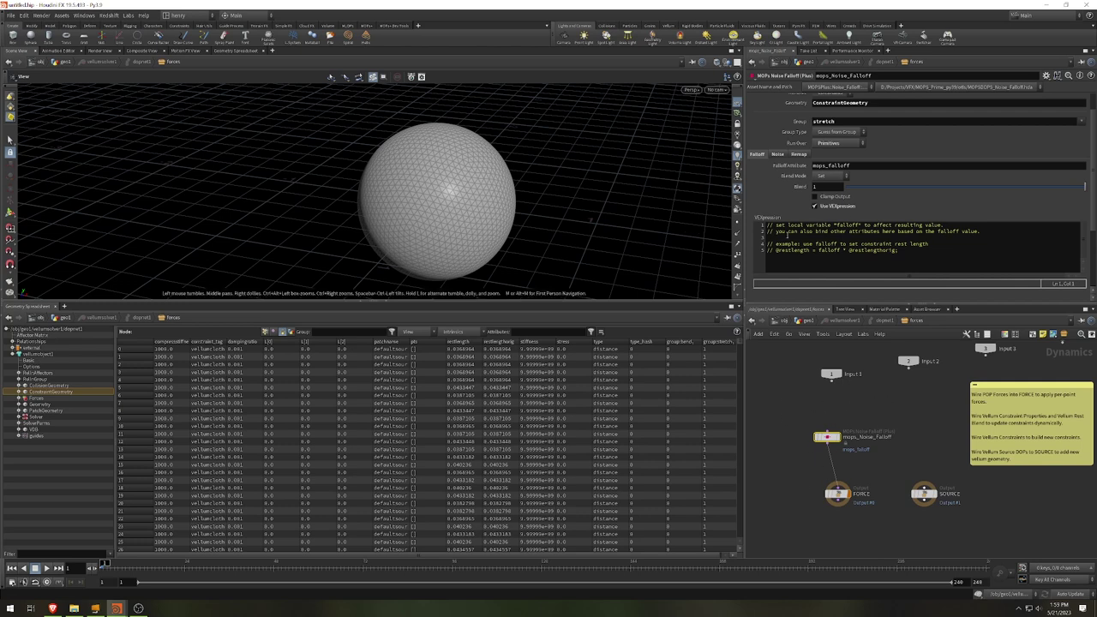
click(958, 261)
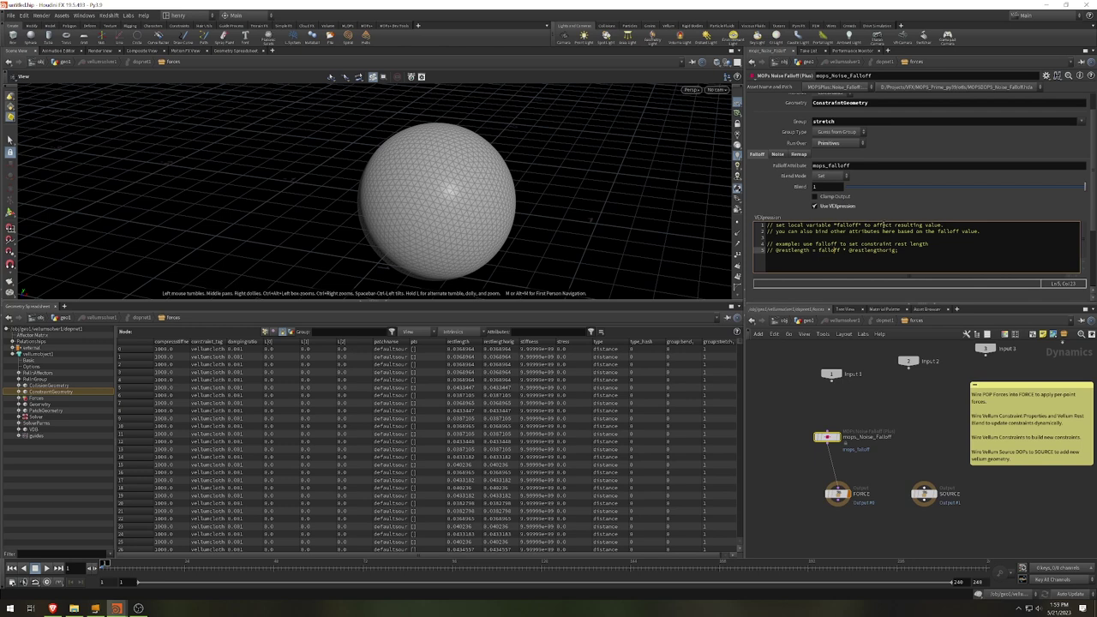
drag(945, 225, 767, 225)
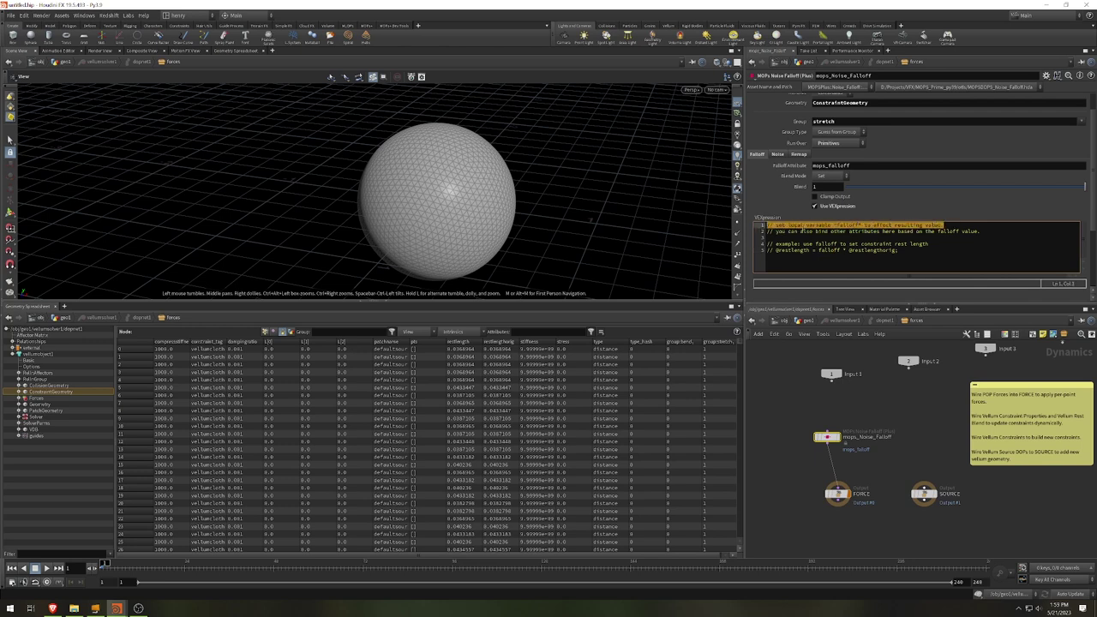
click(819, 250)
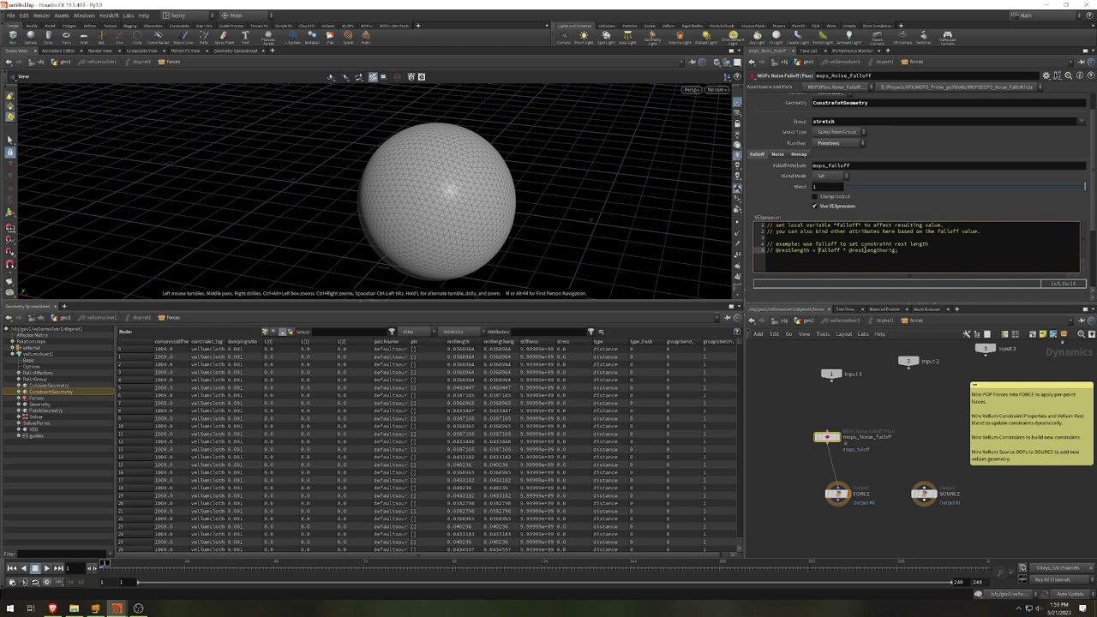
click(778, 250)
key(BackSpace)
key(BackSpace)
key(BackSpace)
Review the restlength, falloff and restlengthorig terms of the VEXpression together with the falloff's remap range.
drag(802, 251, 766, 251)
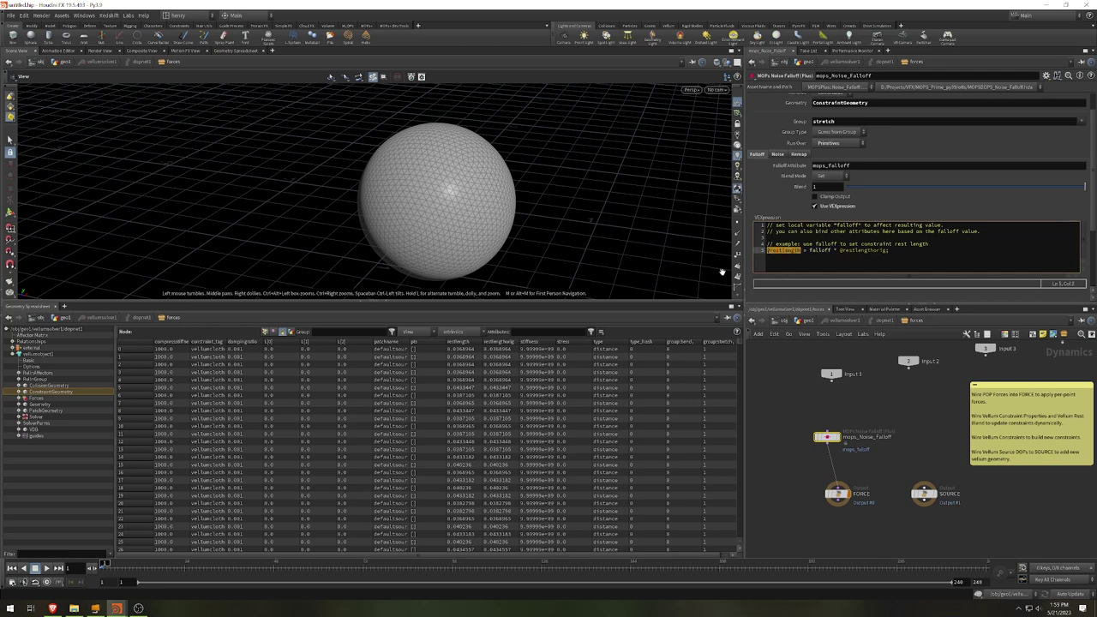
double_click(820, 250)
drag(944, 225, 758, 225)
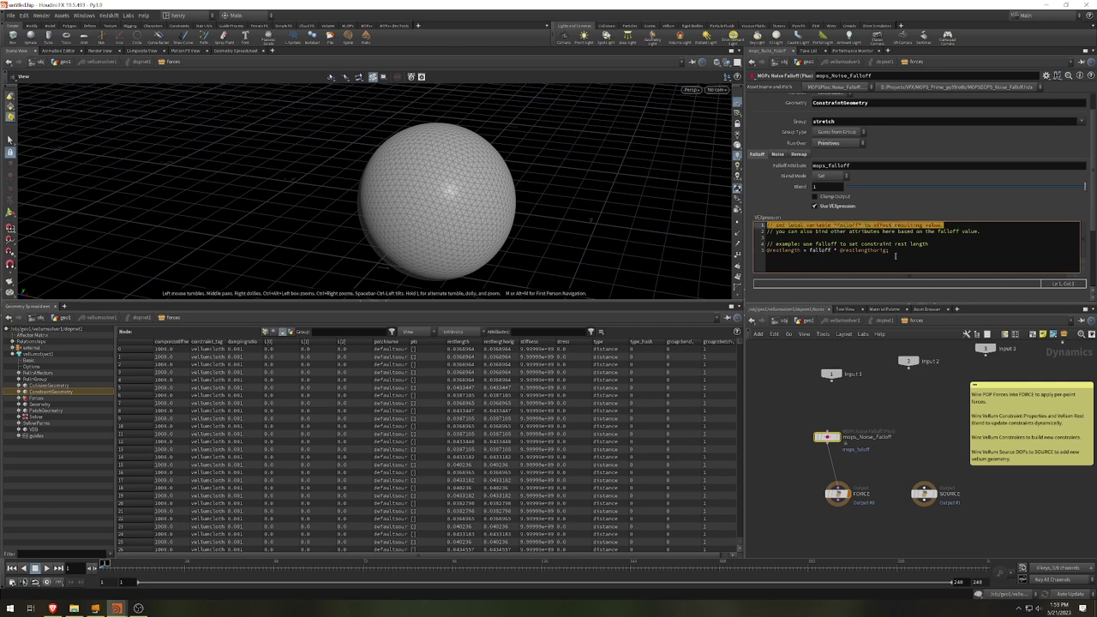
click(854, 251)
drag(837, 251, 889, 250)
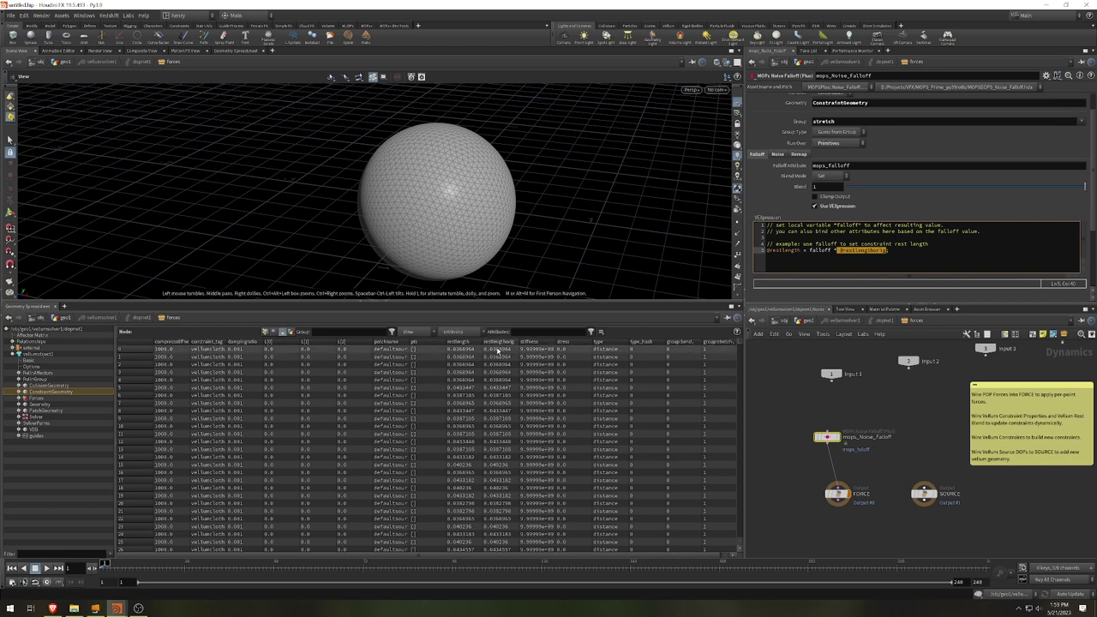
click(799, 154)
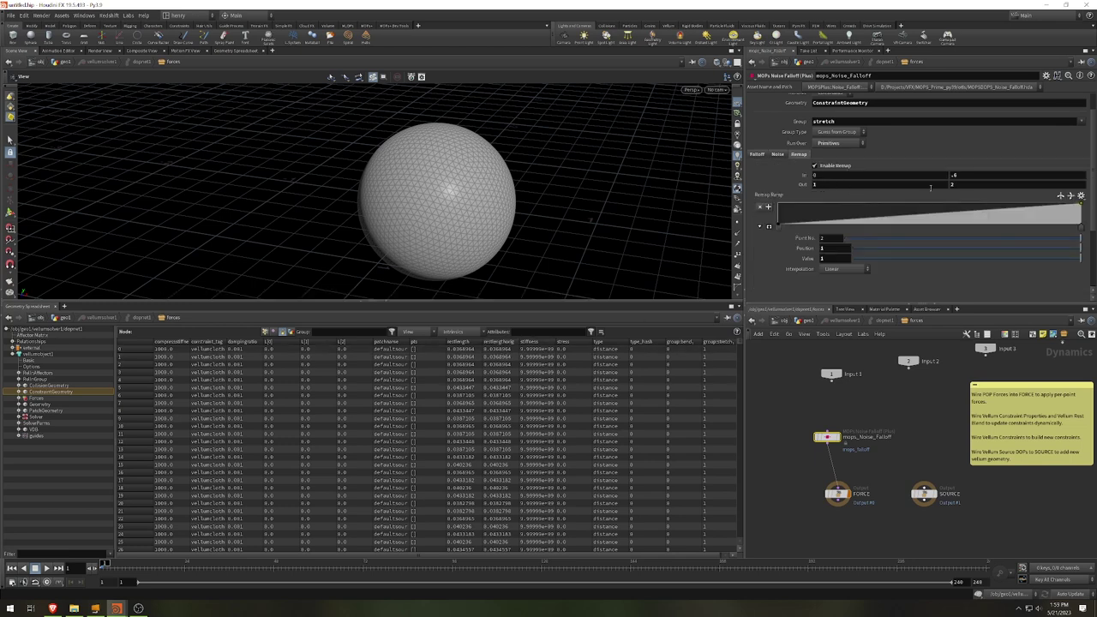
click(757, 155)
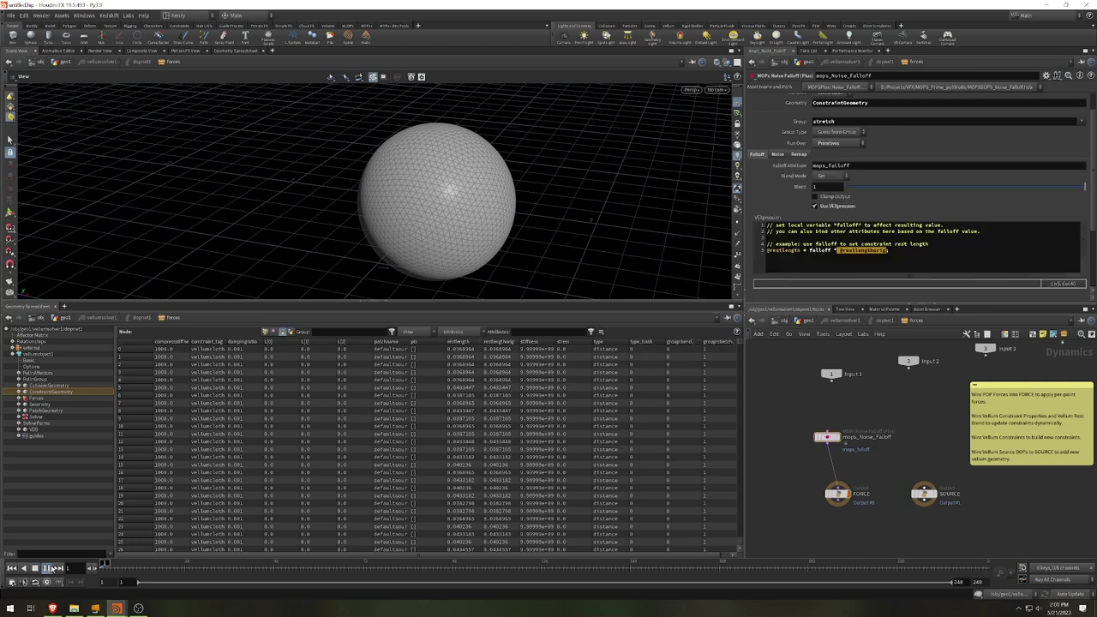
Play the Vellum simulation of the sphere and return to the first frame.
click(53, 568)
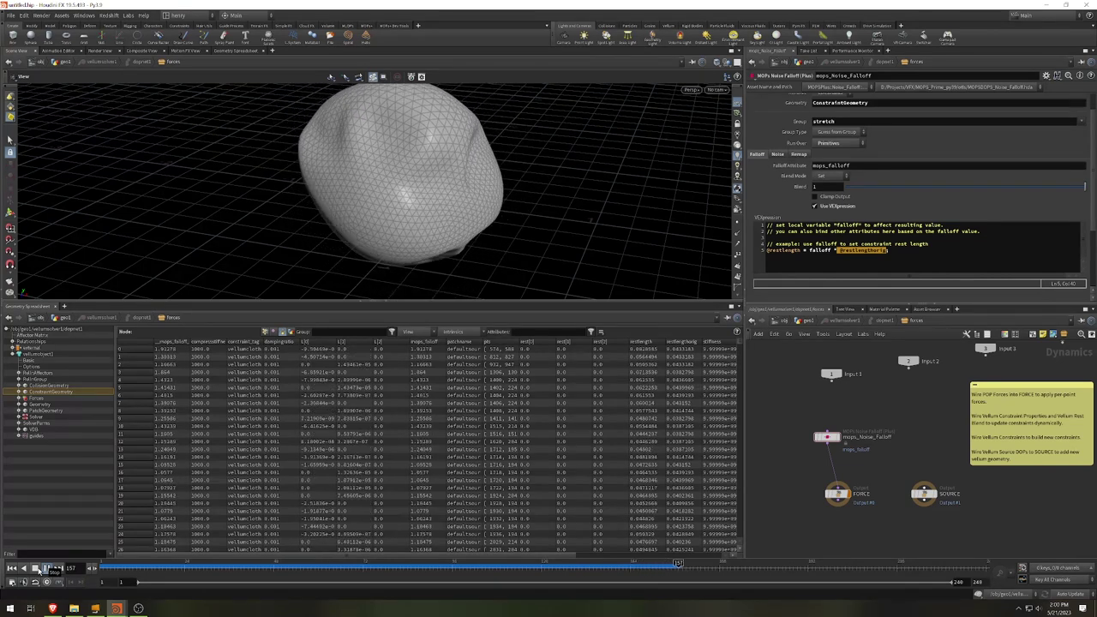
click(11, 567)
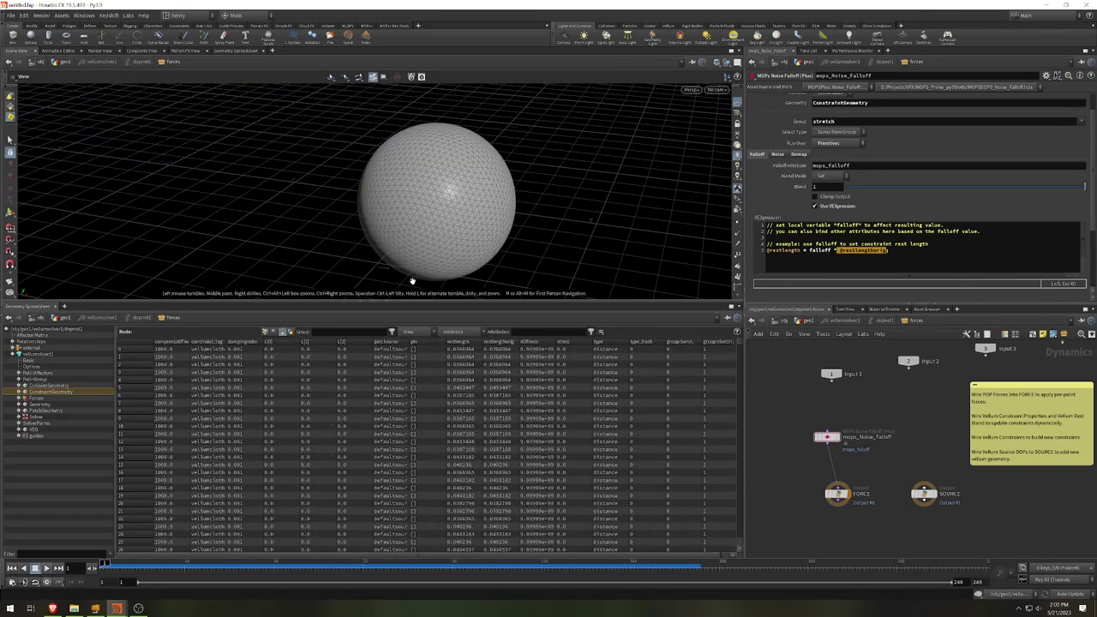
Go up to the geo1 network and examine the Vellum solver's Constraint Geometry attributes a few frames into the simulation.
click(806, 321)
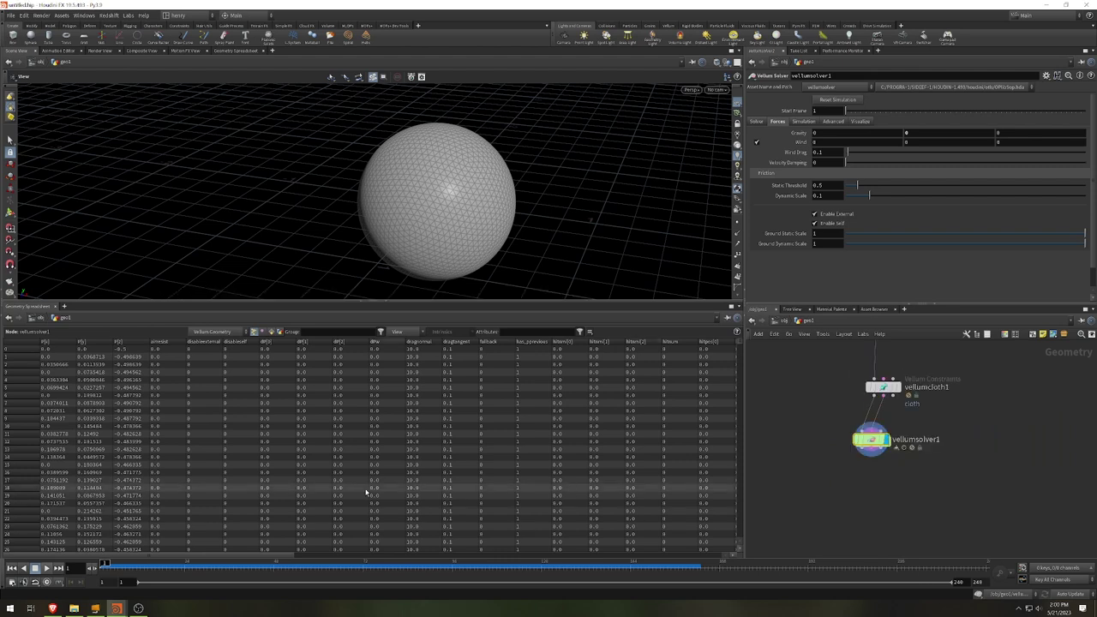
click(249, 557)
click(250, 557)
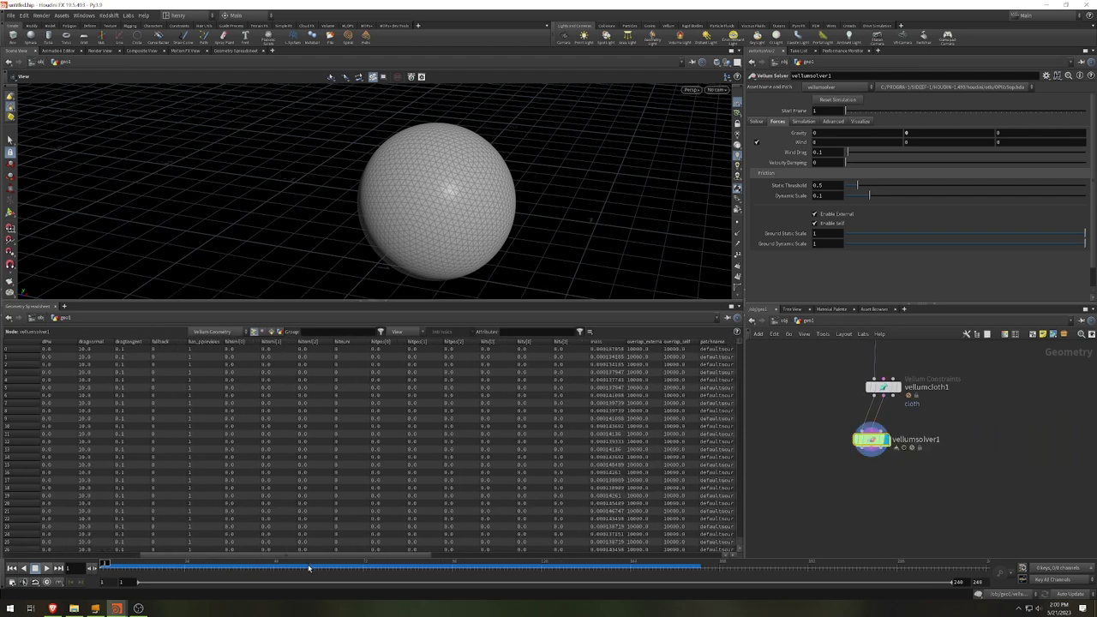
click(211, 331)
click(216, 350)
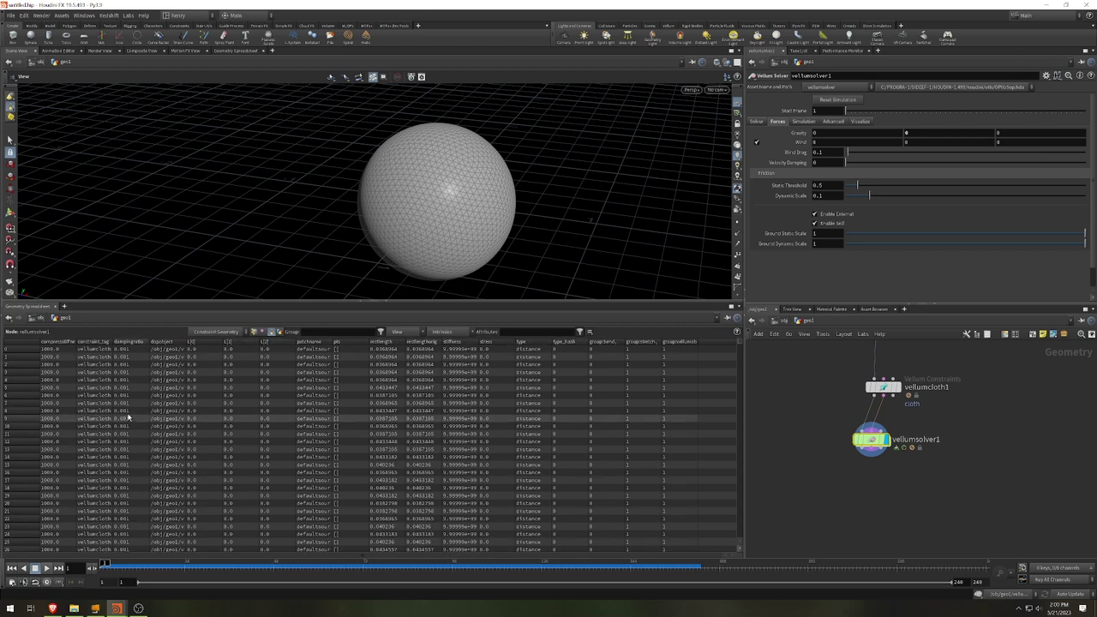
click(123, 567)
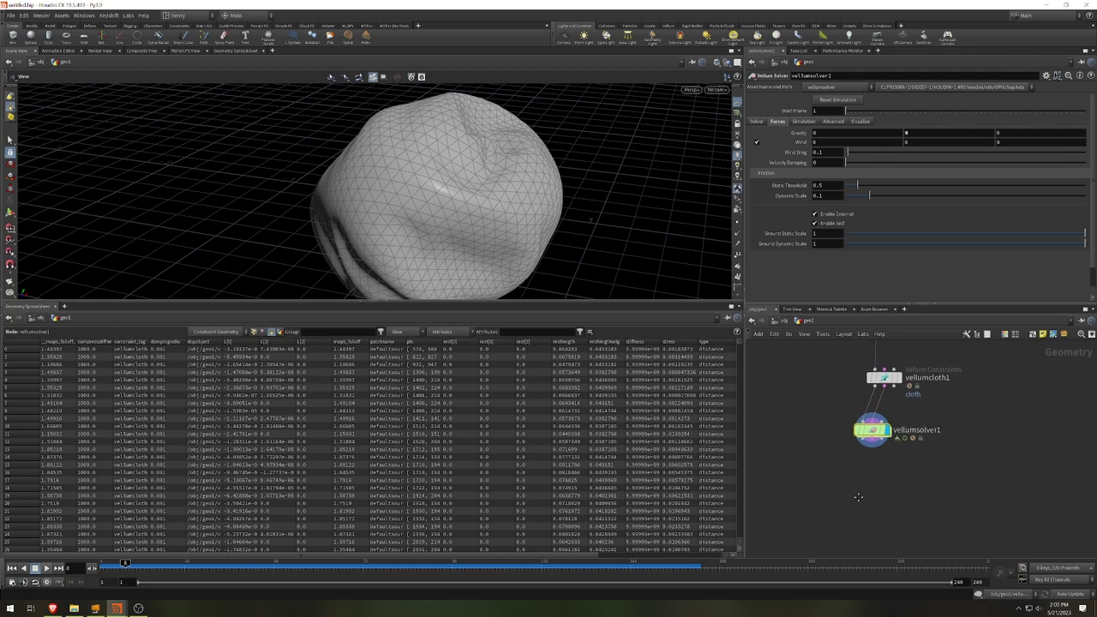
Add an Attribute Transfer below the Vellum solver, feed it the solver's geometry and constraints, and transfer the primitive attribute mops_falloff.
key(Tab)
text(attribute tr)
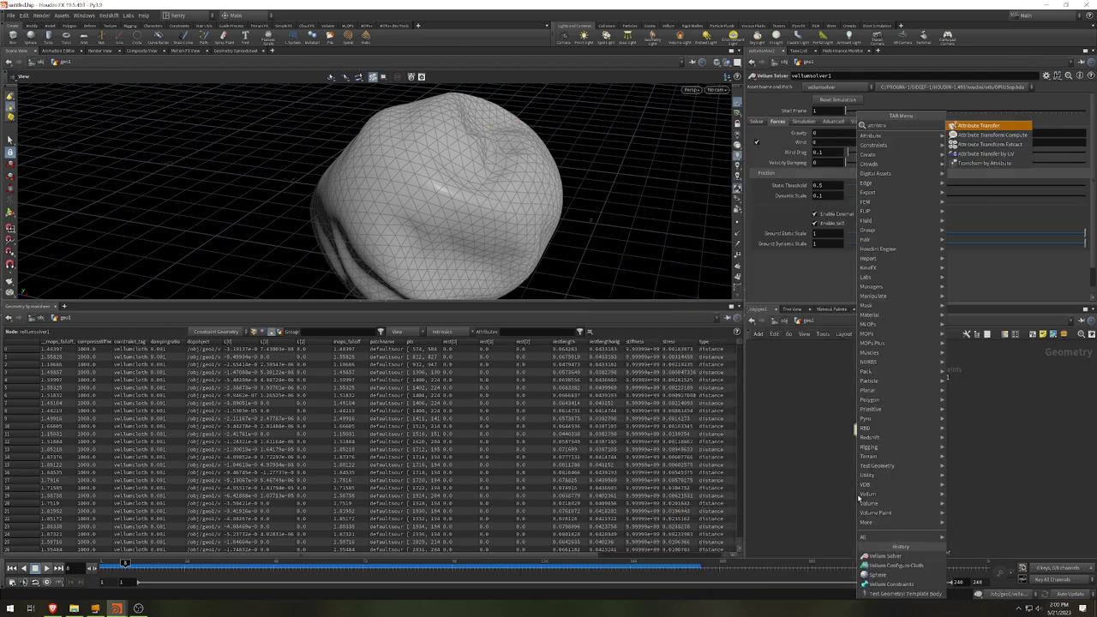
key(Return)
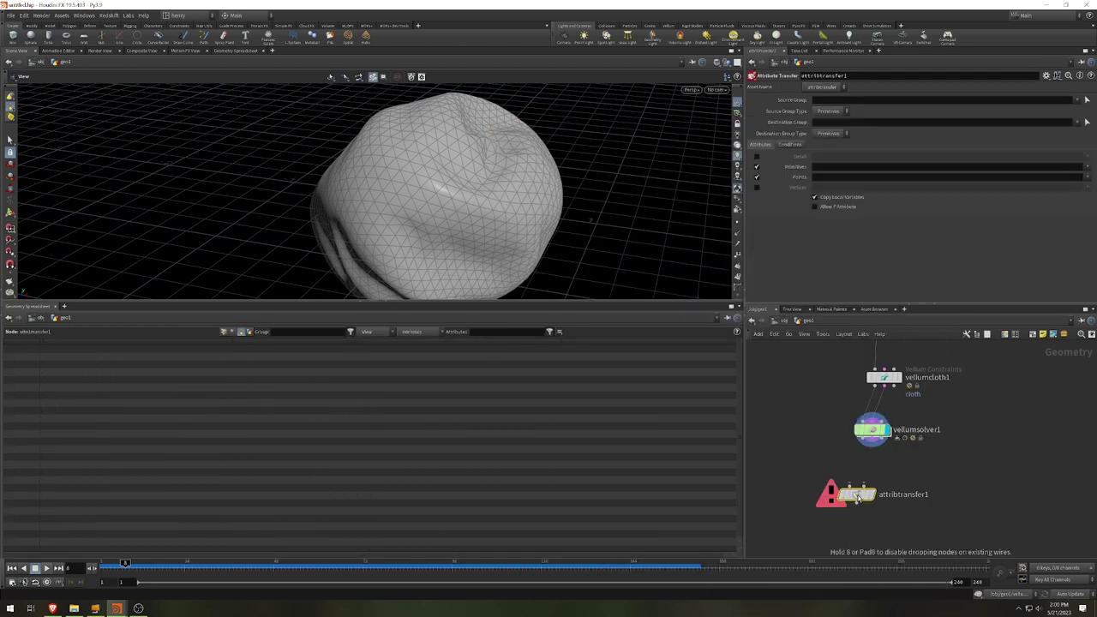
click(856, 497)
drag(861, 486, 873, 447)
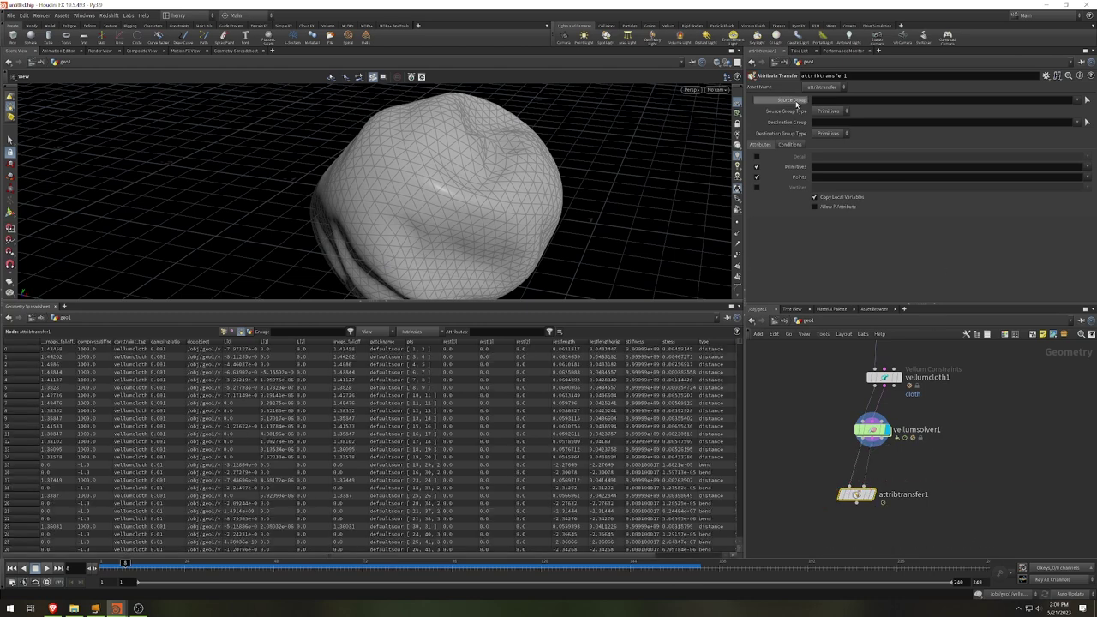
click(1087, 166)
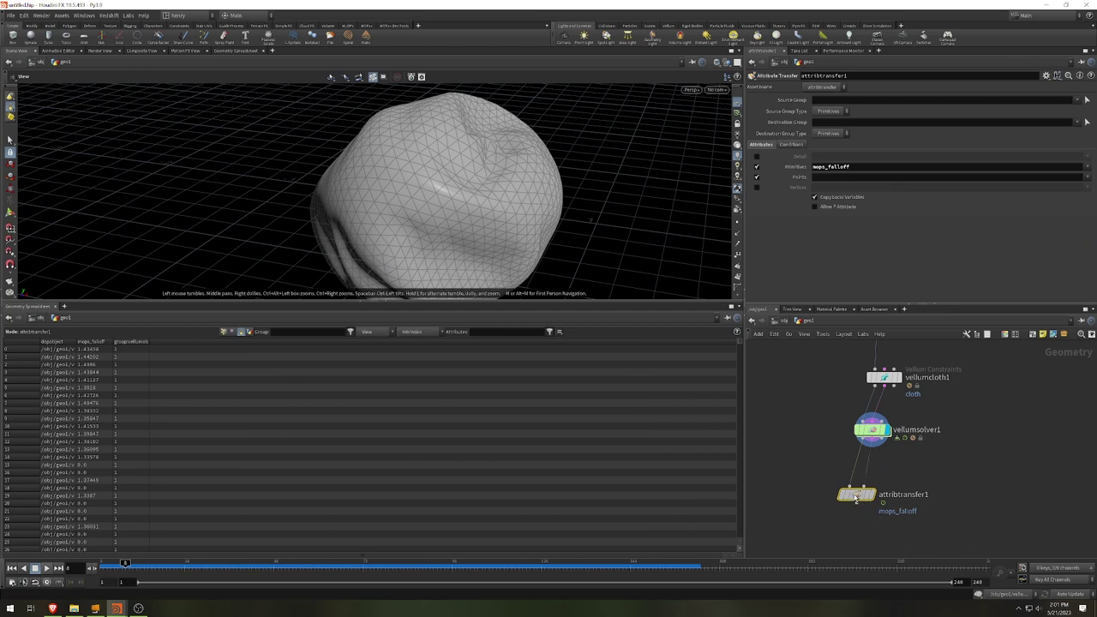
drag(857, 494, 867, 472)
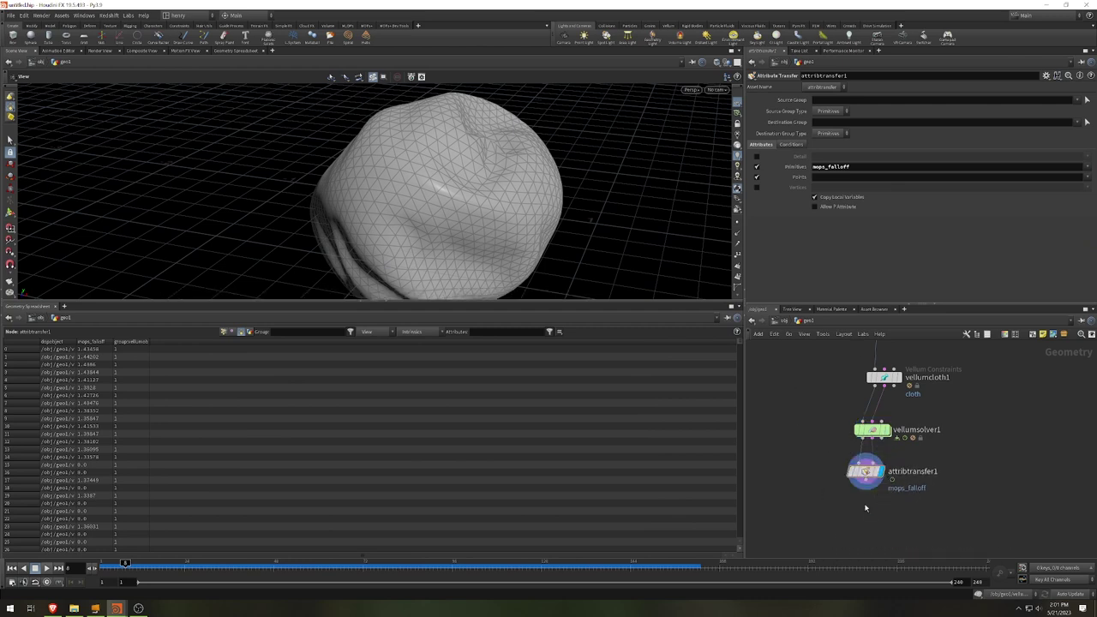
Add an Attribute Promote after the Attribute Transfer and promote mops_falloff from Primitive to Point.
key(Tab)
text(attp)
key(Return)
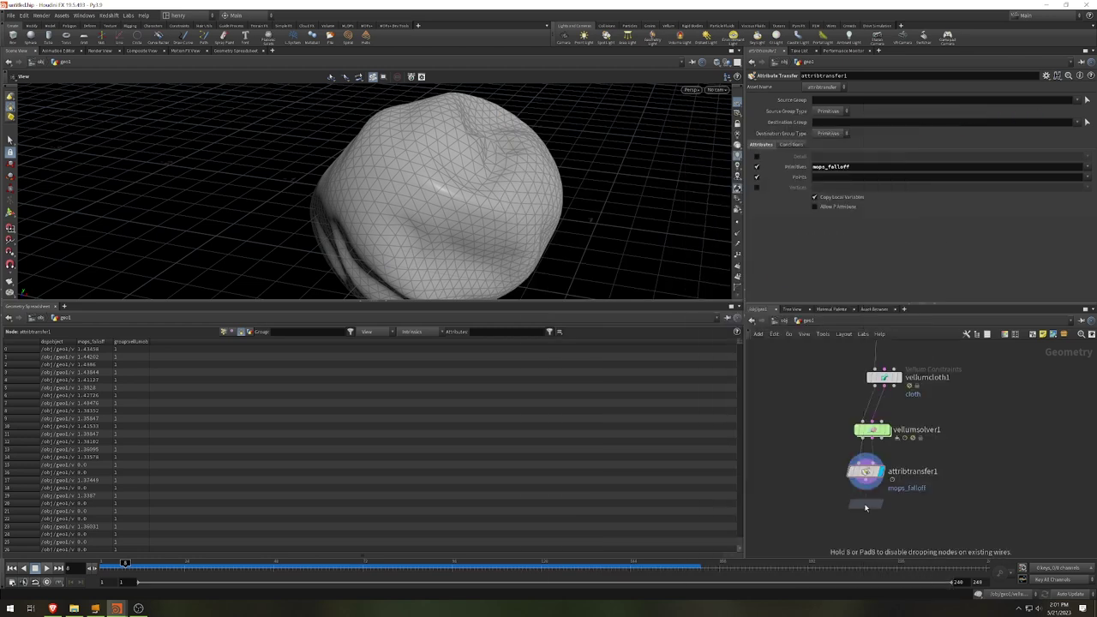
click(866, 511)
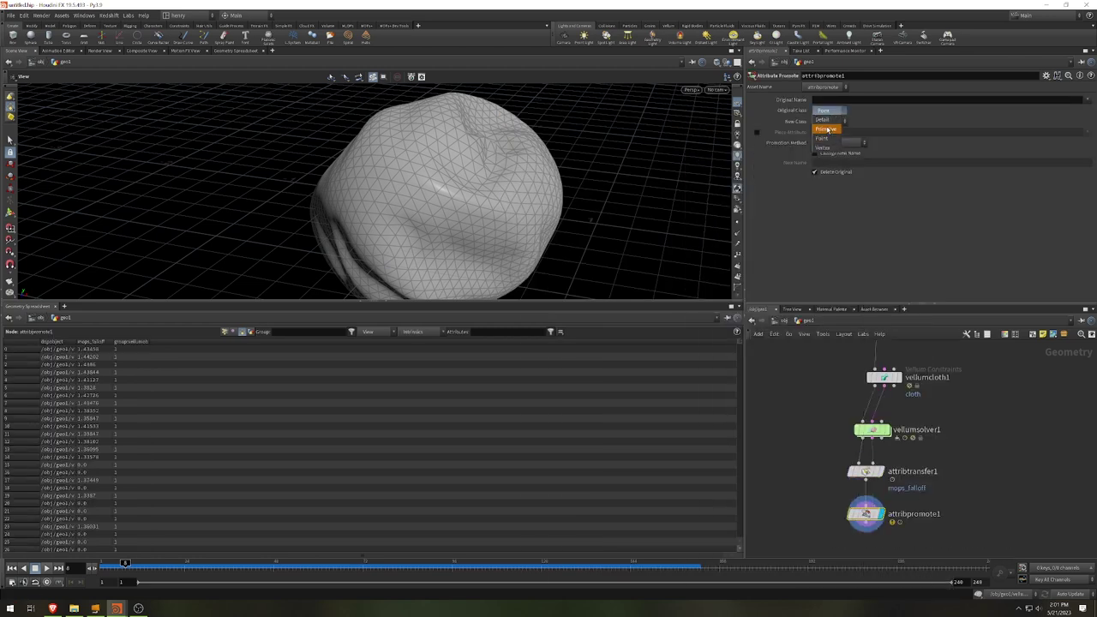
click(1092, 99)
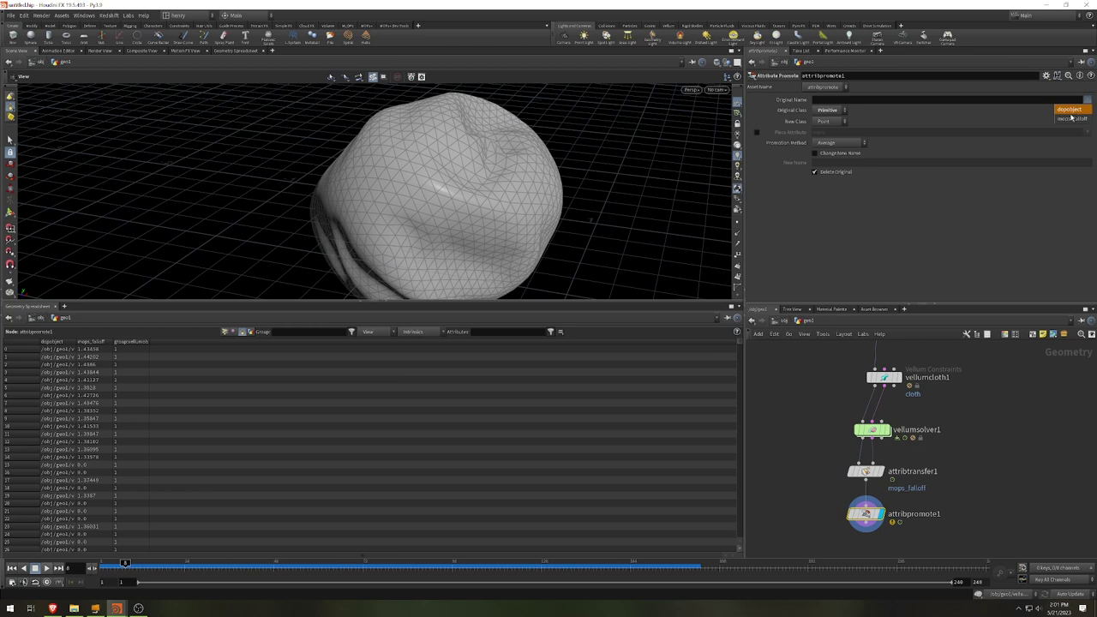
click(1072, 118)
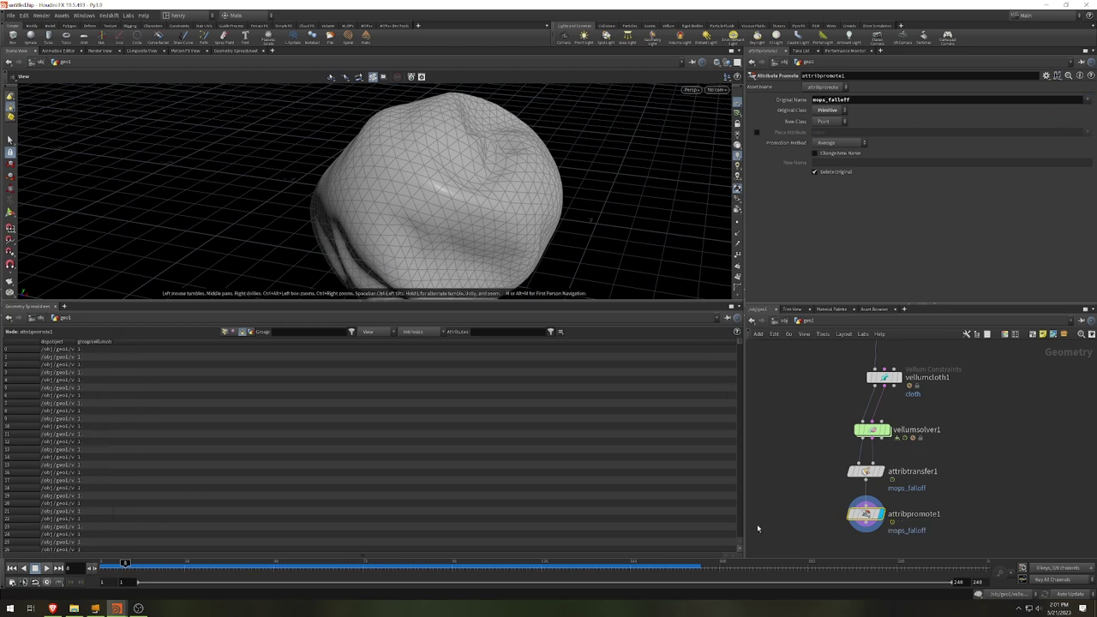
Add a MOPs Remap Falloff node after the Attribute Promote and display it.
middle_drag(789, 519, 791, 460)
key(Tab)
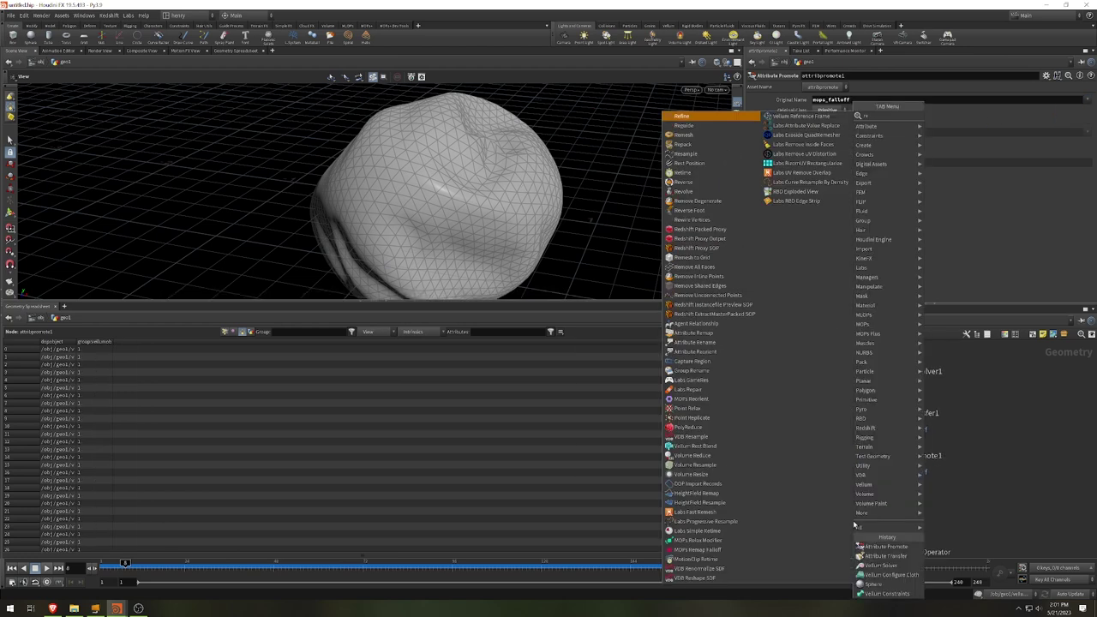
text(remap)
key(Down)
key(Down)
key(Return)
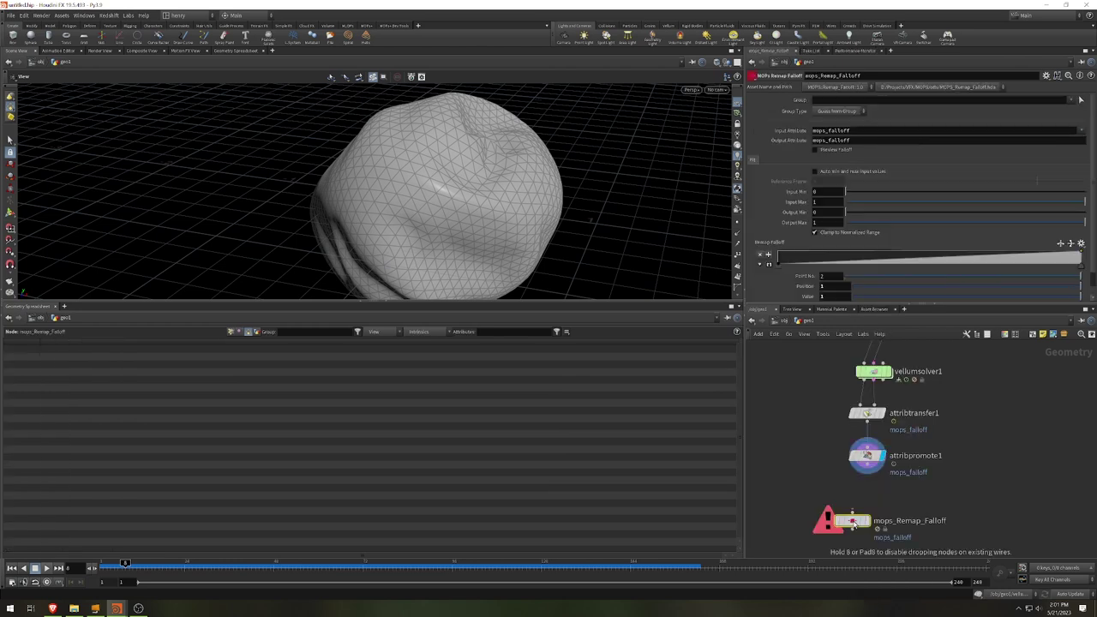
click(853, 524)
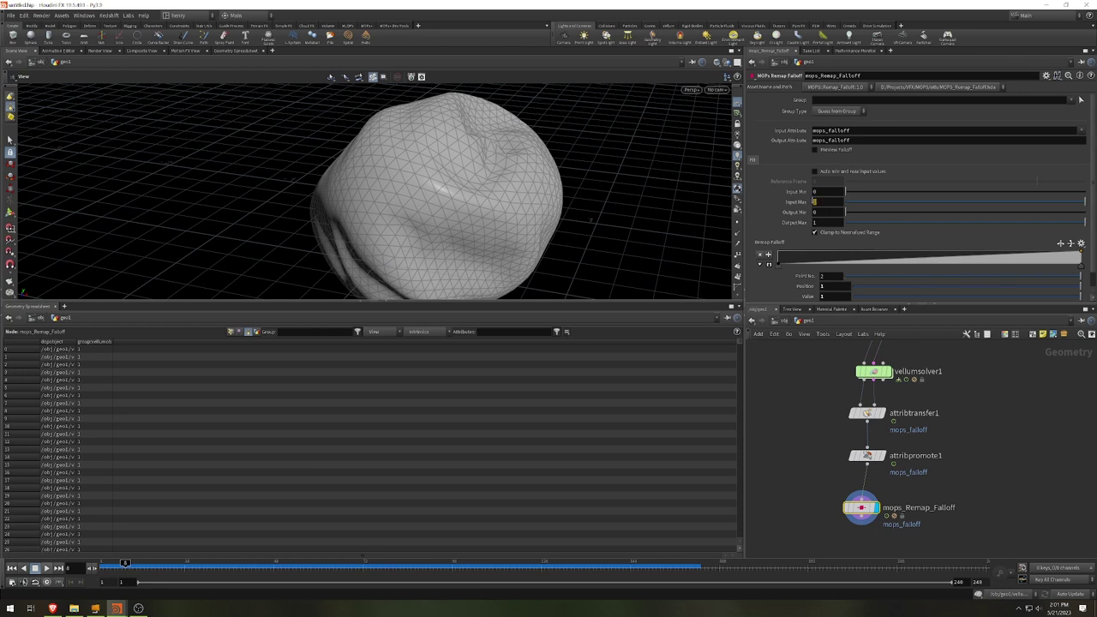
Set the MOPs Remap Falloff's Input Max to 2 and Input Min to 1.
click(827, 202)
key(Return)
click(817, 192)
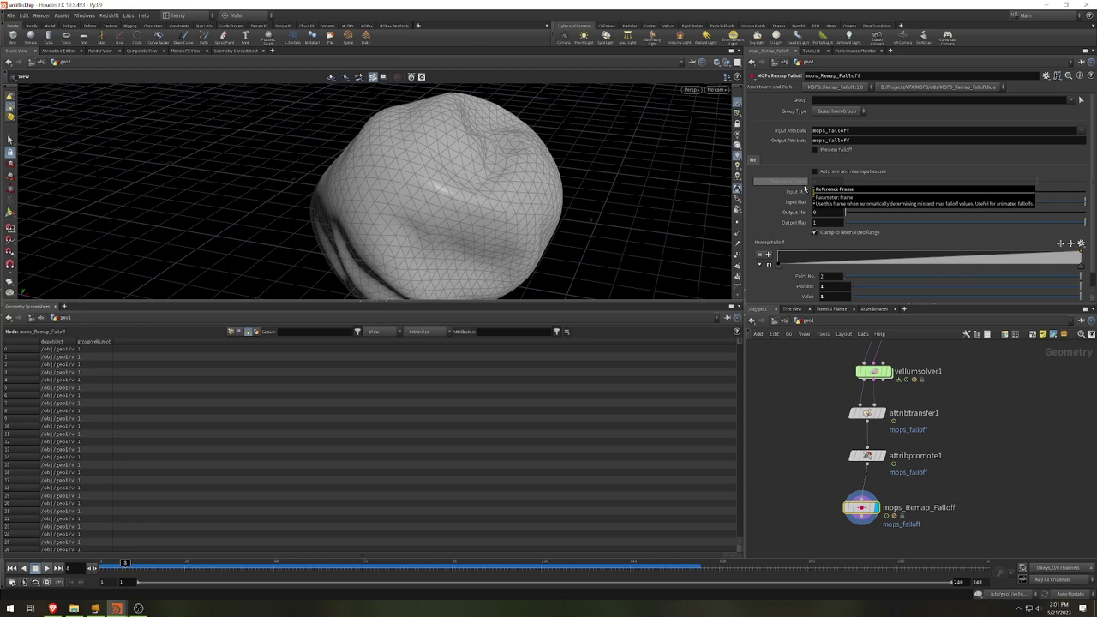
key(Return)
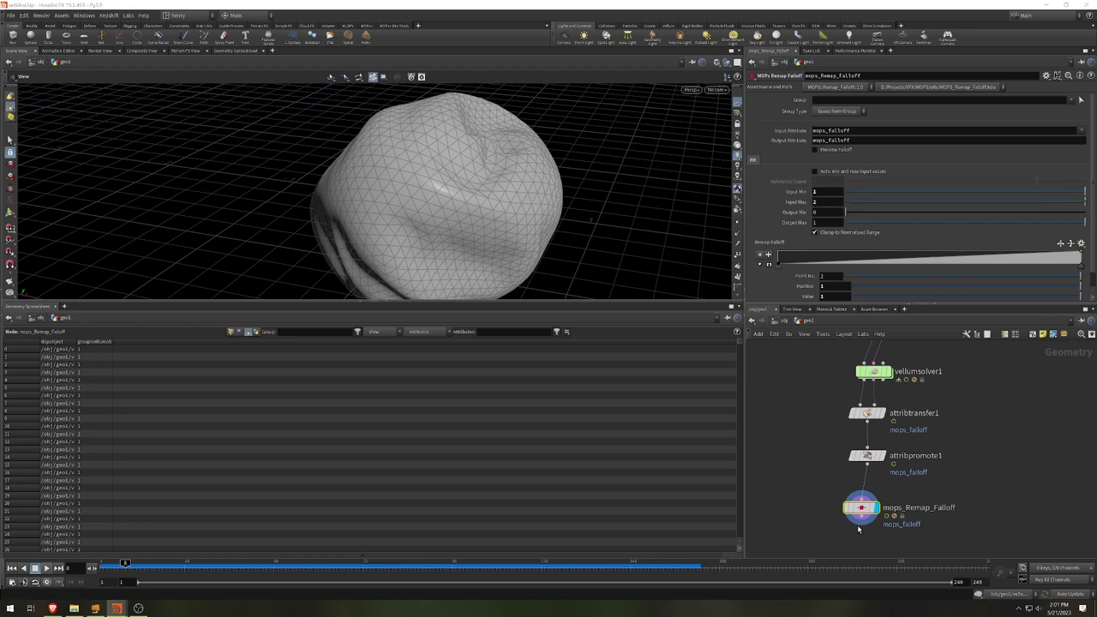
Inspect the point mops_falloff values in the spreadsheet while scrubbing the simulation to frame 51.
click(239, 332)
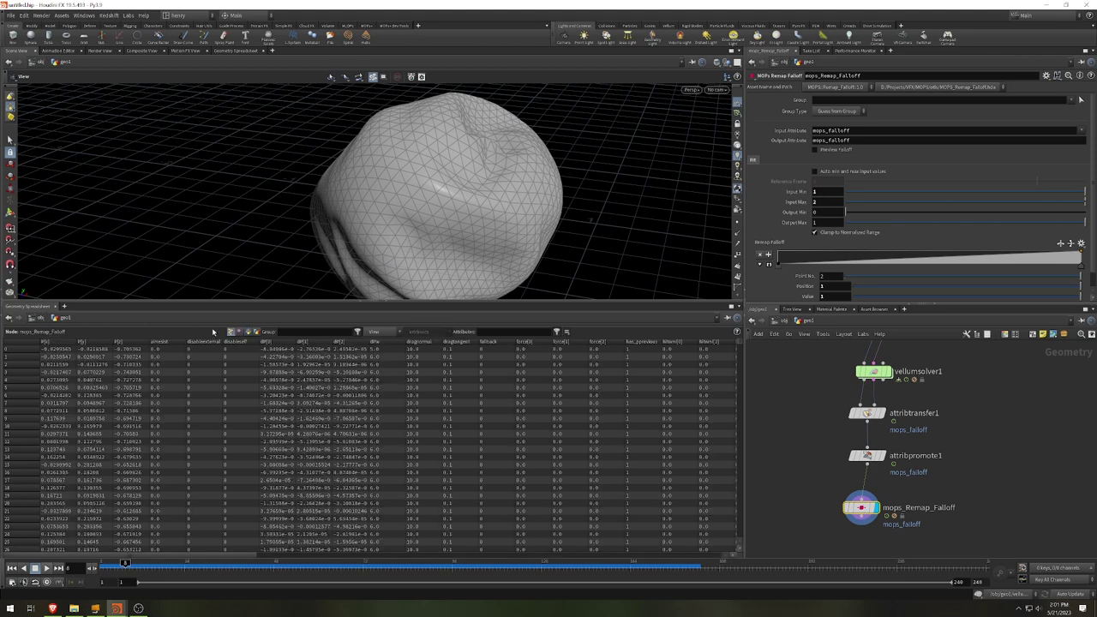
click(434, 556)
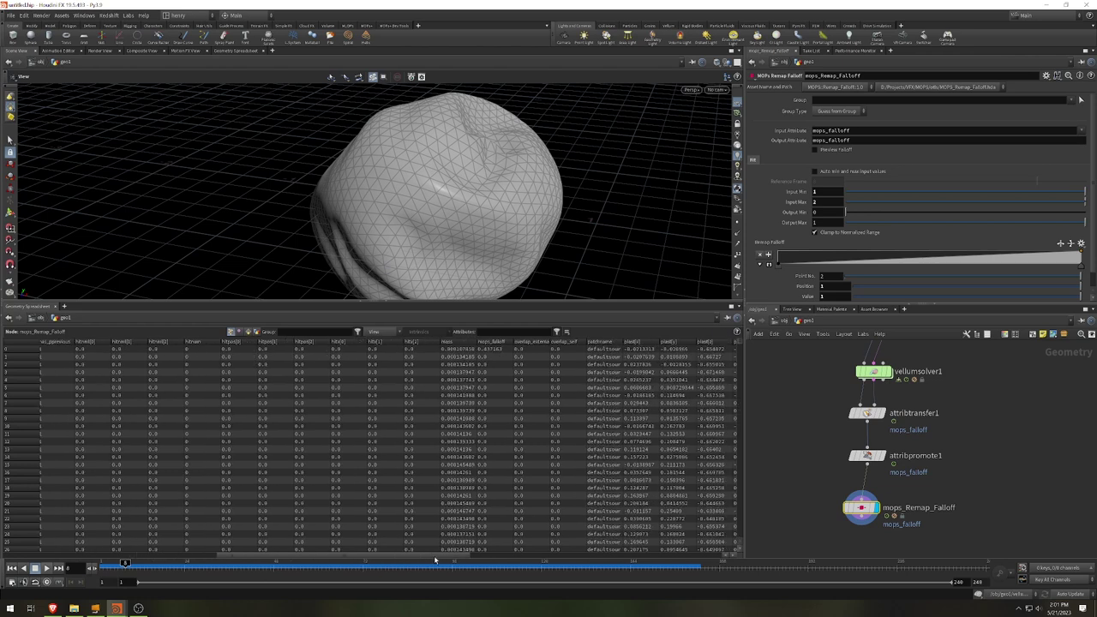
mouse_move(204, 566)
mouse_down()
mouse_move(229, 566)
mouse_move(155, 566)
mouse_move(285, 565)
mouse_up()
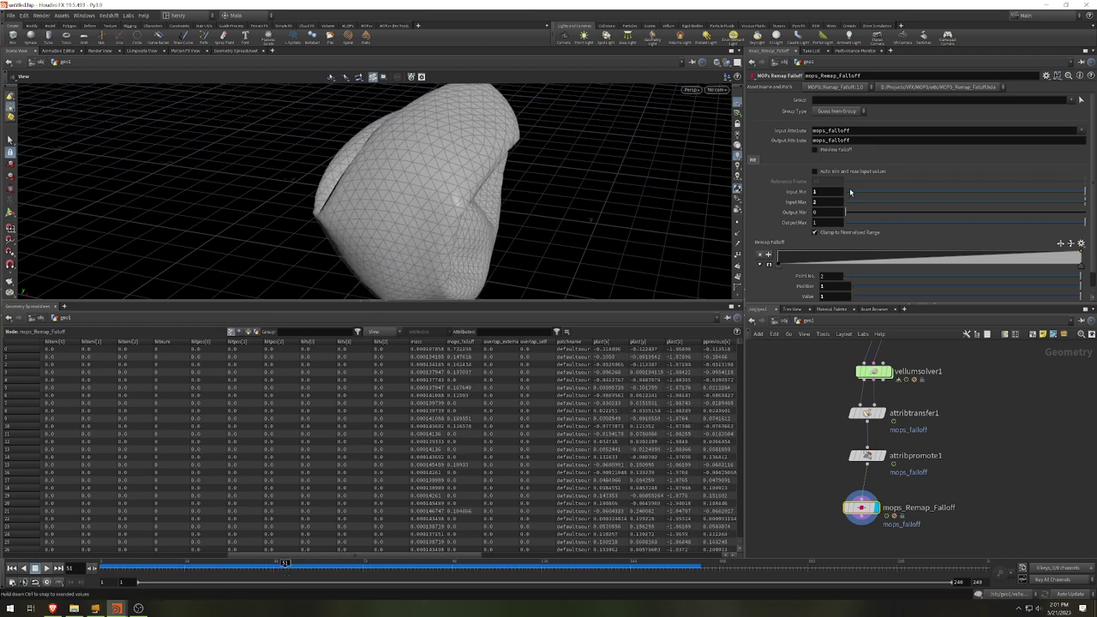
Set the MOPs Remap Falloff's Input Min to 0.
double_click(826, 192)
text(0)
key(Return)
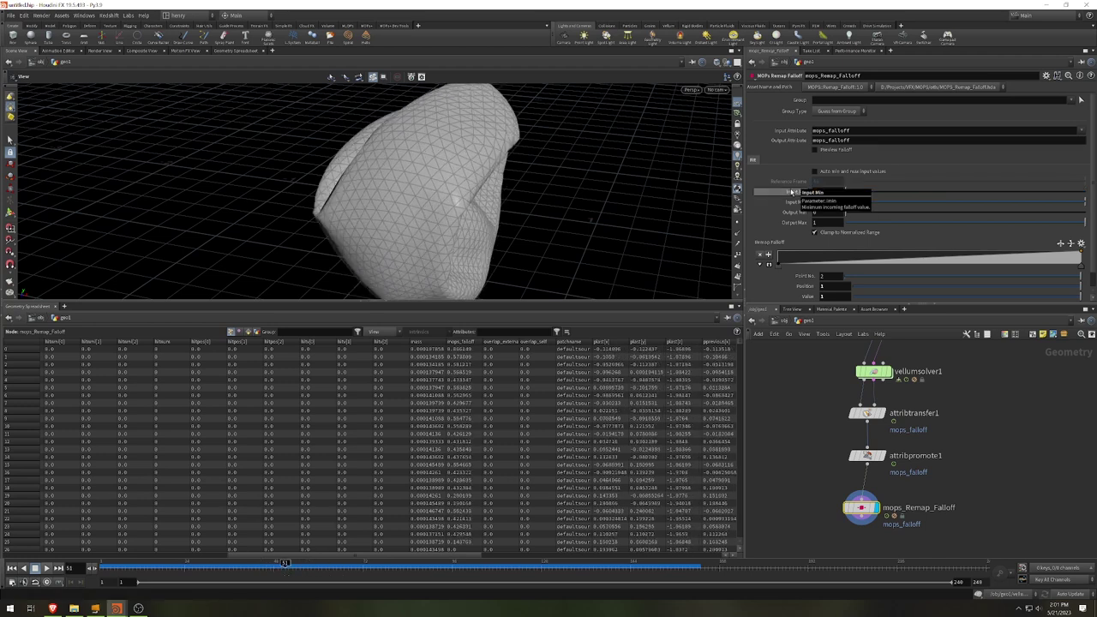
scroll(463, 501, up, 2)
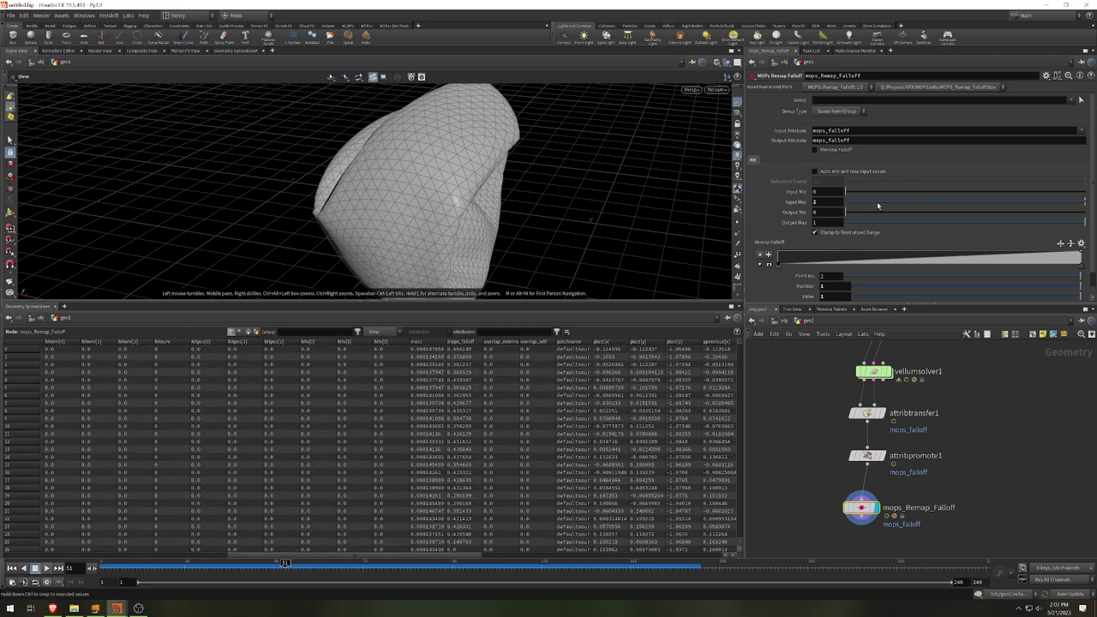
Set the MOPs Remap Falloff's Input Max to 1.5, and add a displayed MOPs Color Modifier connected after it.
middle_drag(827, 201, 814, 202)
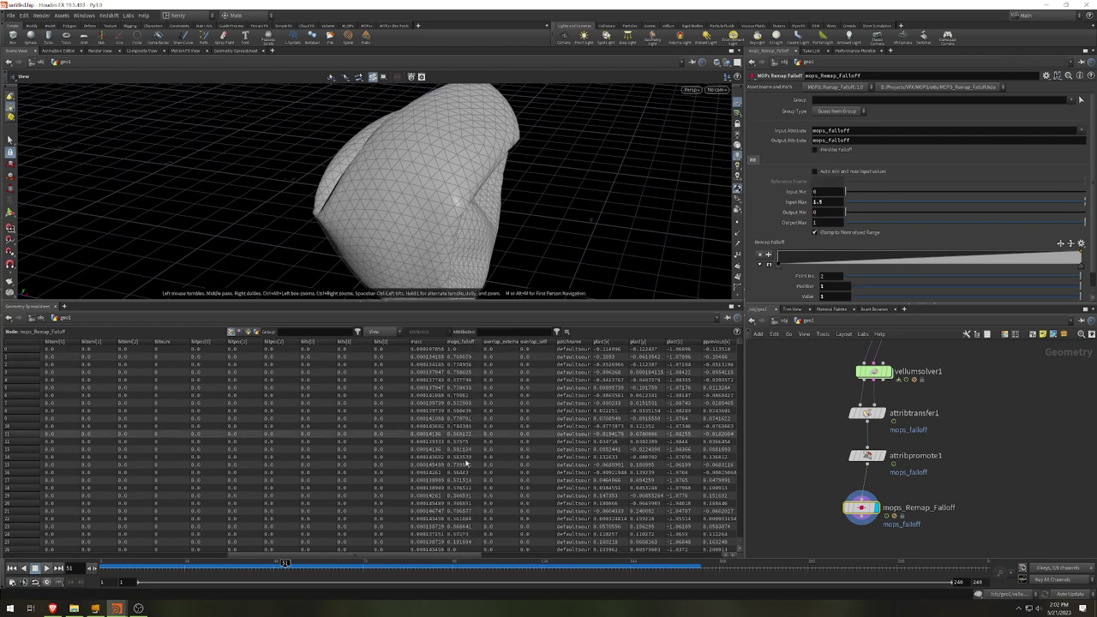
middle_drag(824, 540, 817, 525)
key(Tab)
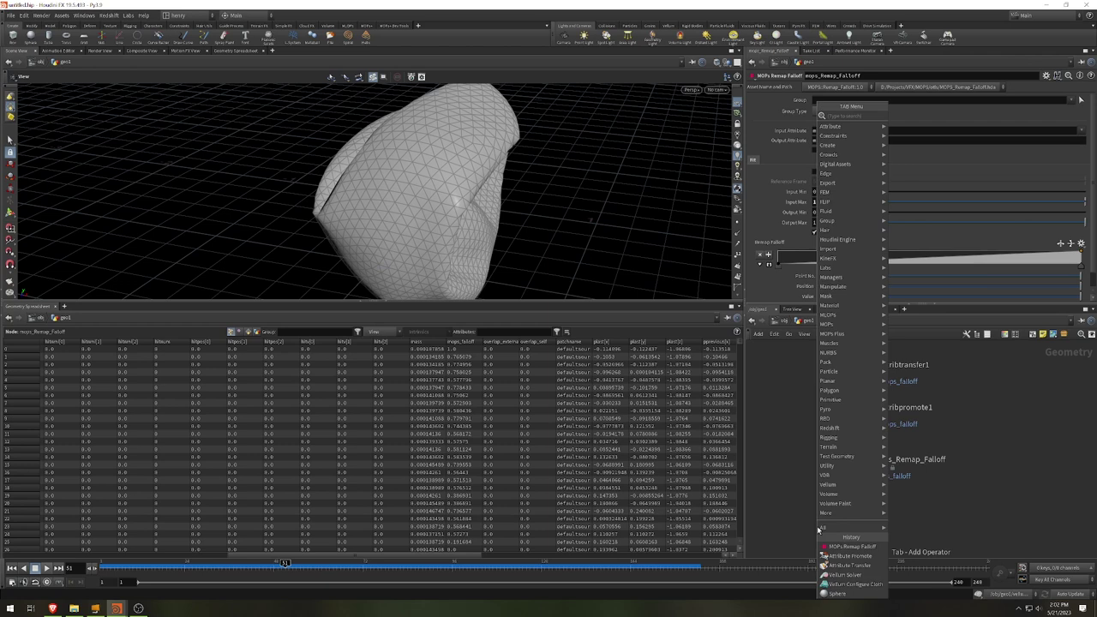
text(mops c)
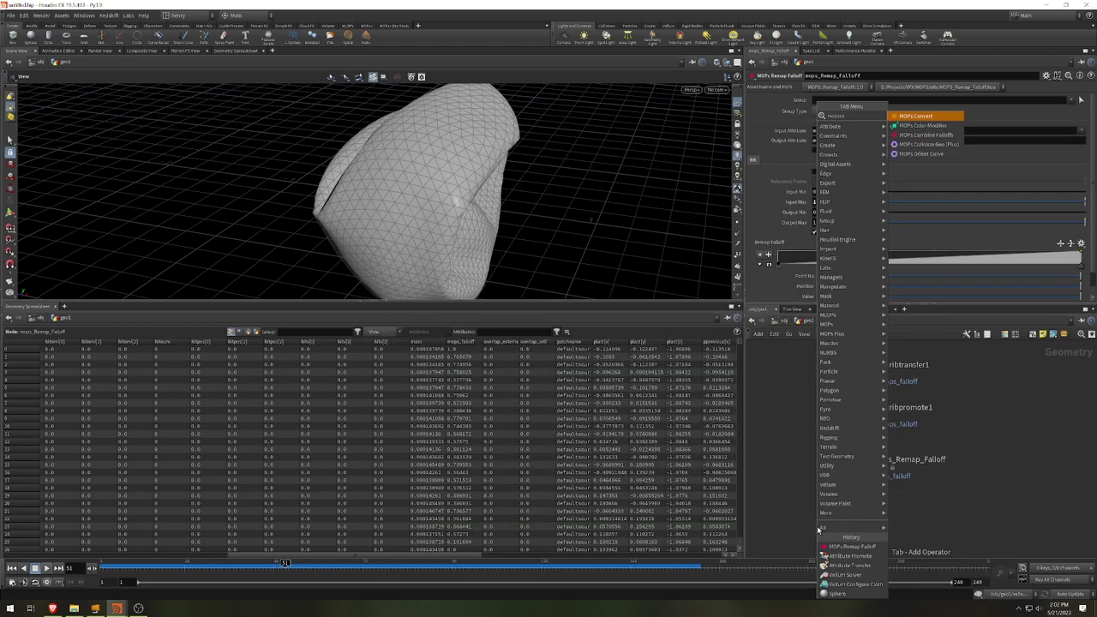
text(ol)
key(Return)
click(849, 511)
click(852, 504)
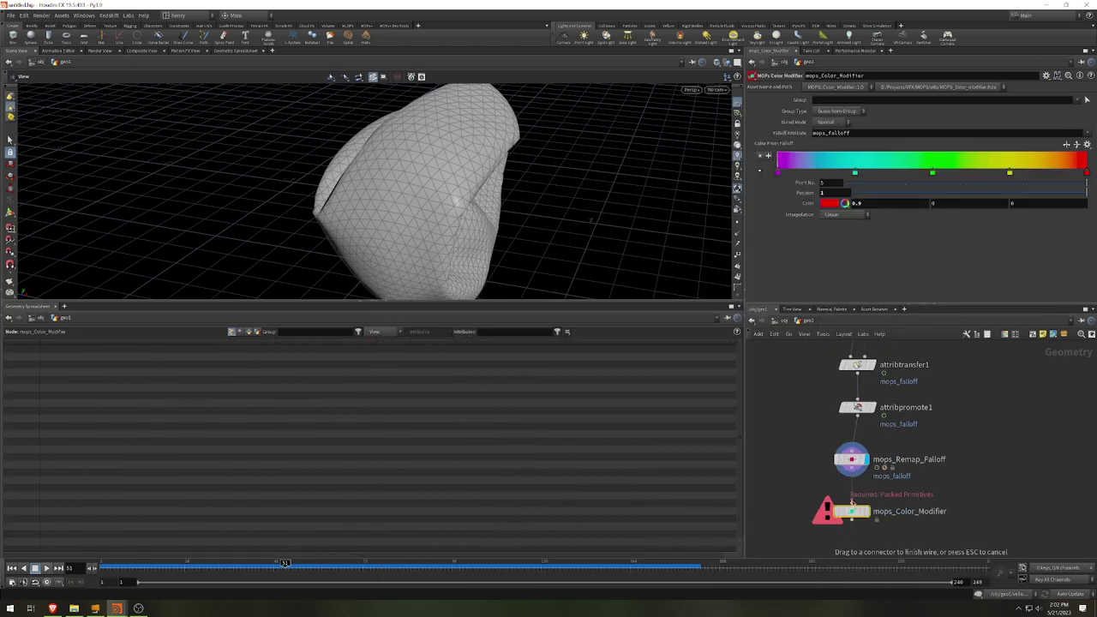
click(851, 504)
click(866, 512)
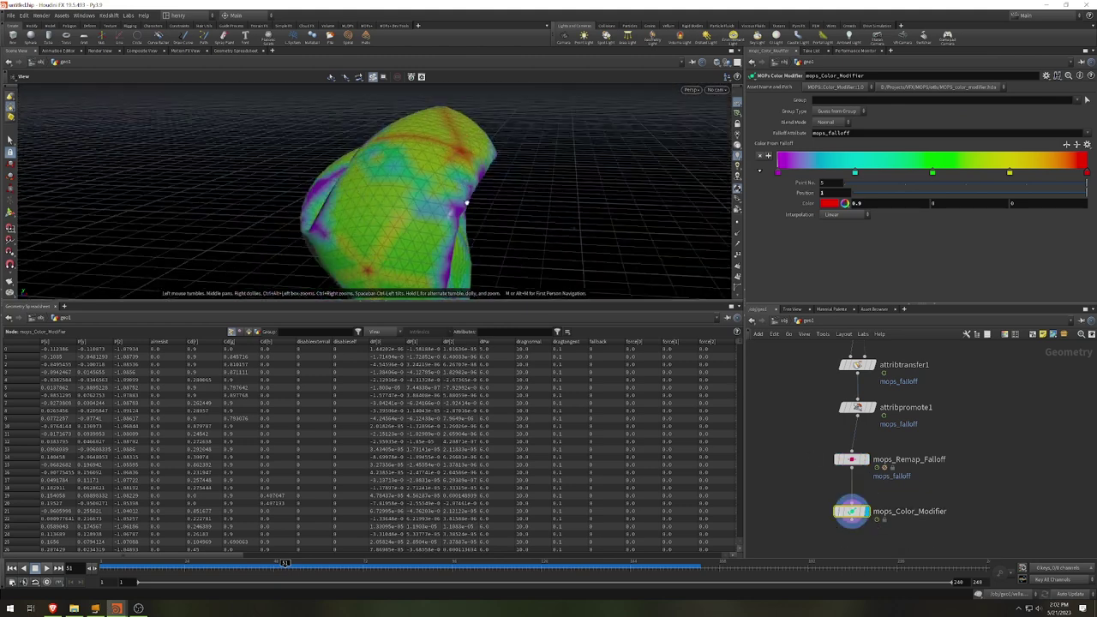
Examine the falloff colors on the deforming cloth while scrubbing the simulation, ending at frame 1.
drag(466, 203, 381, 199)
click(296, 566)
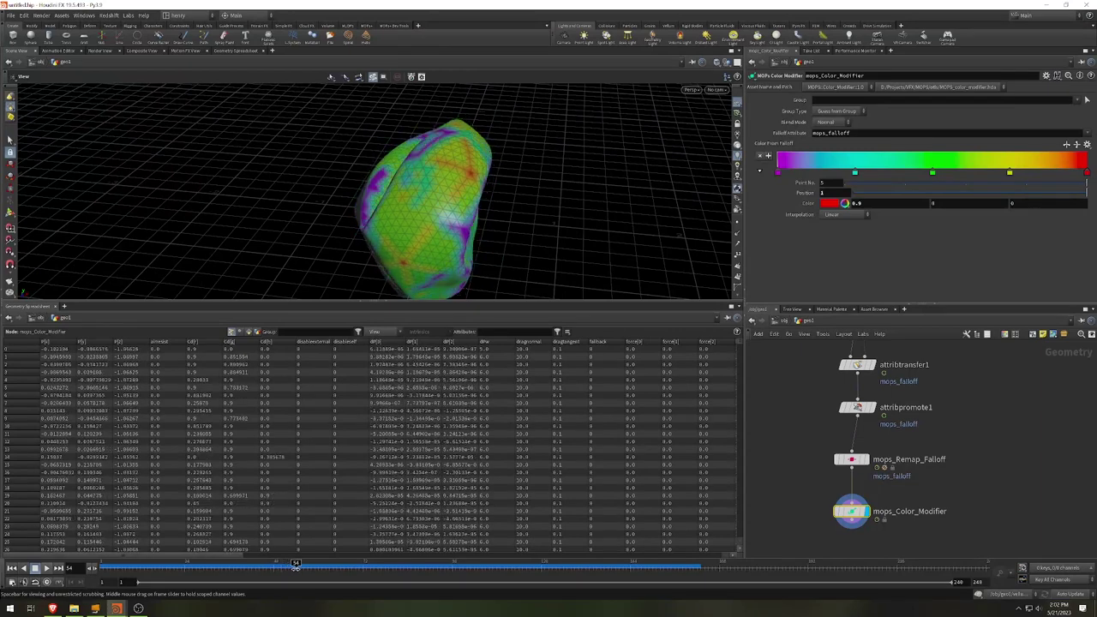
drag(296, 565, 102, 571)
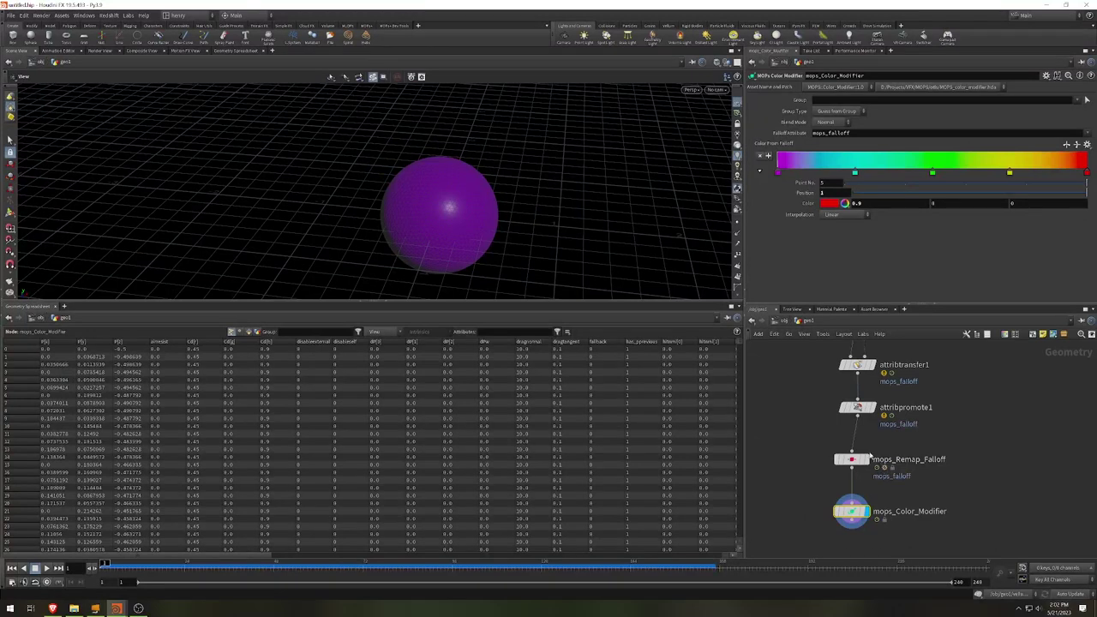
Set all frequency components of the MOPs Noise Falloff inside the Vellum solver to 1 and replay the simulation from geo1.
scroll(867, 450, up, 3)
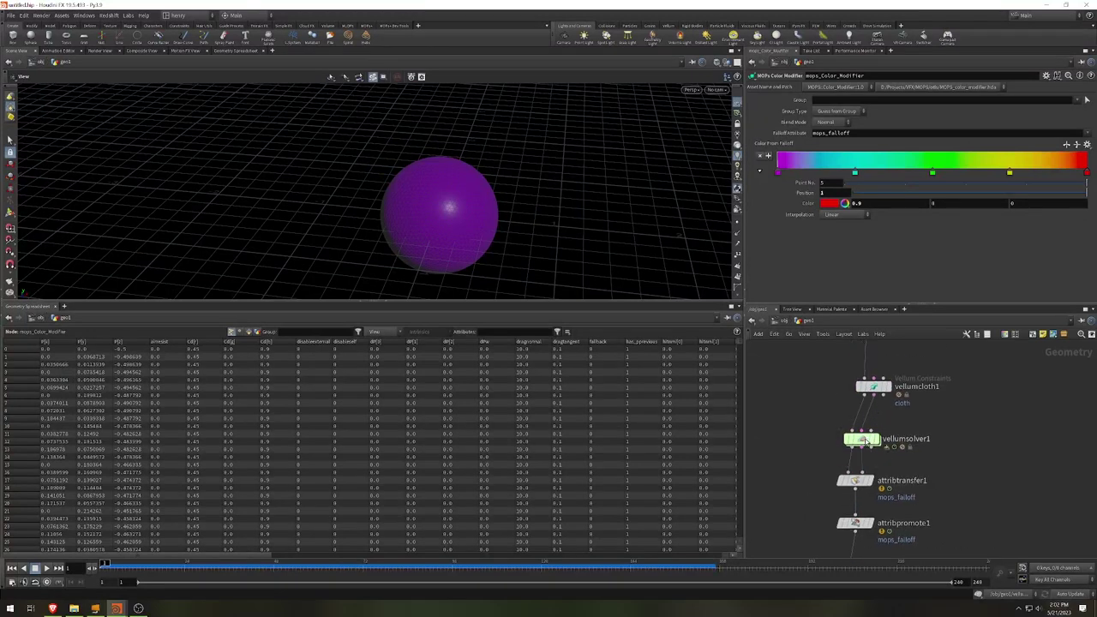
double_click(868, 440)
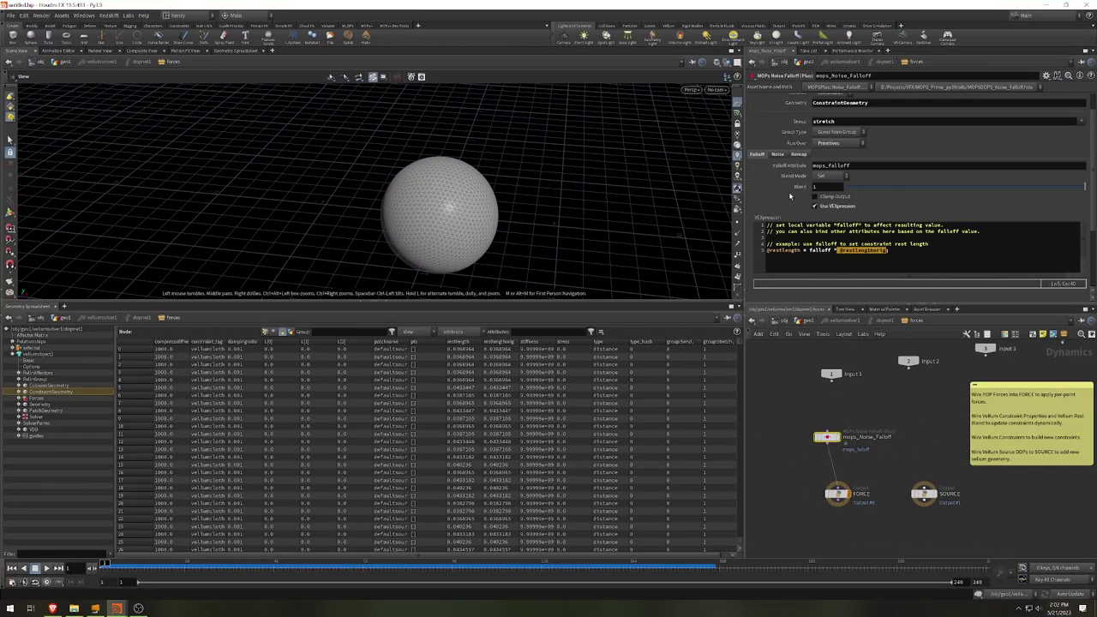
click(777, 154)
middle_drag(780, 206, 810, 206)
click(811, 321)
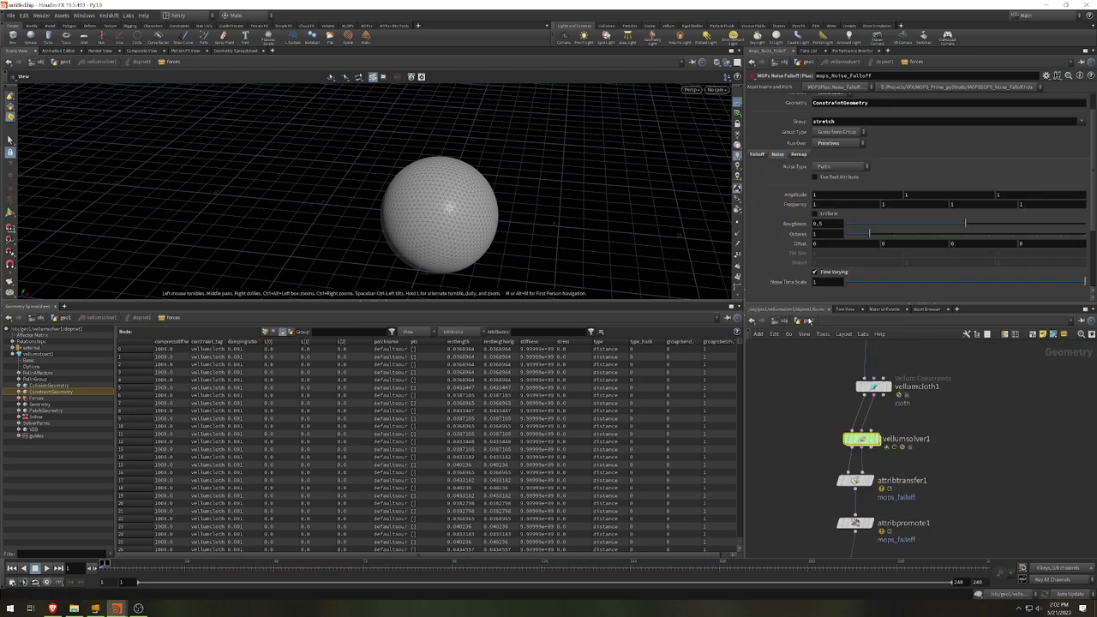
click(47, 568)
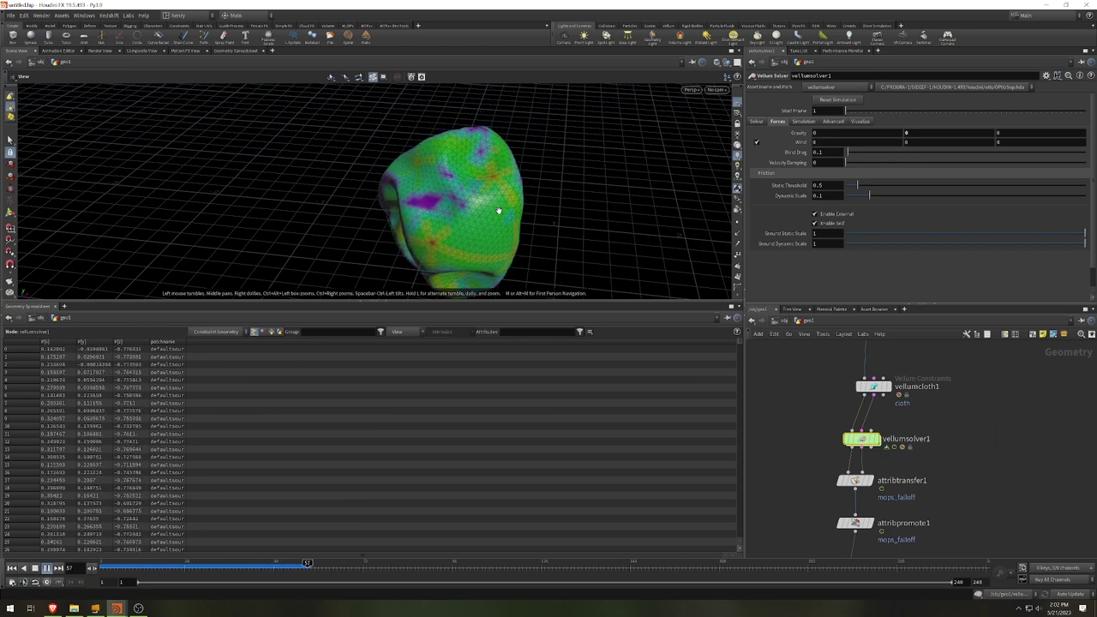
Review the VEXpression that multiplies restlengthorig by falloff on the MOPs Noise Falloff inside the Vellum solver.
double_click(862, 440)
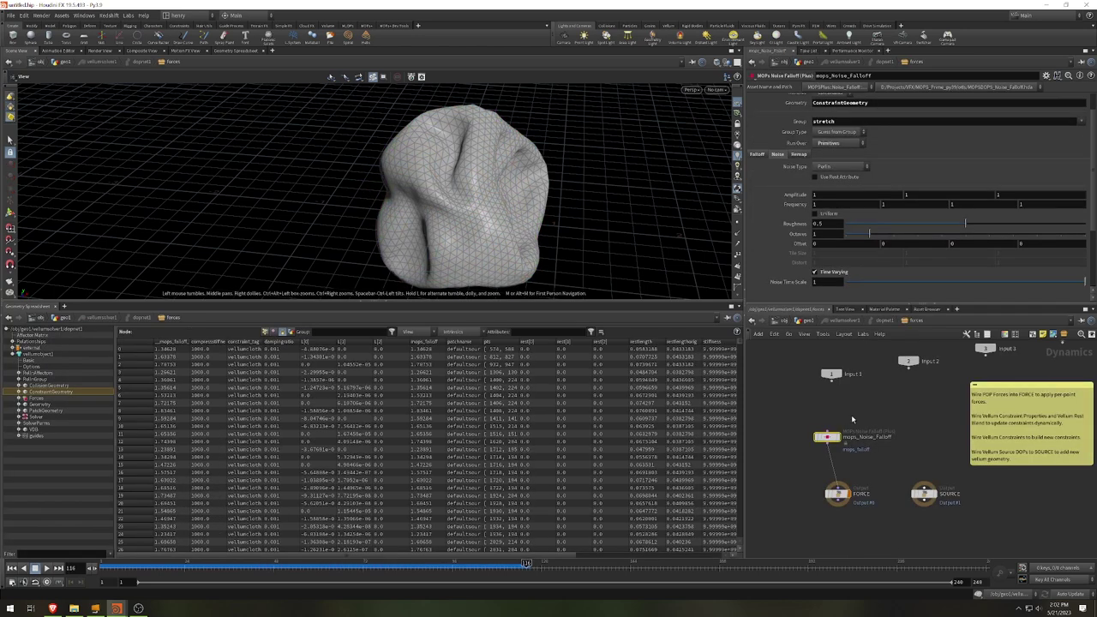
drag(828, 440, 836, 435)
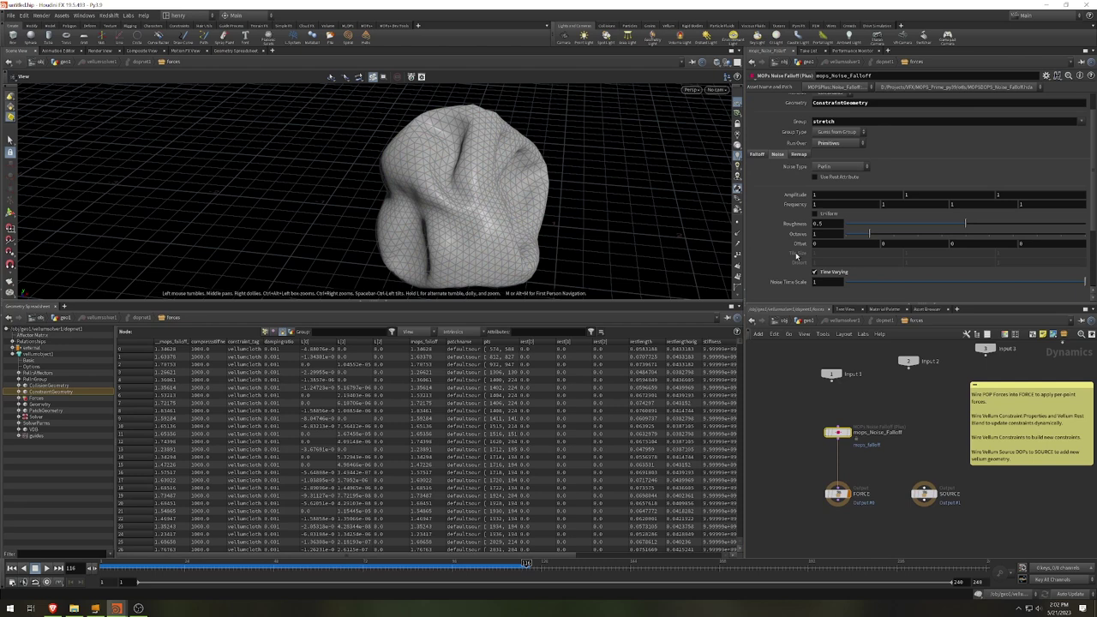
click(756, 154)
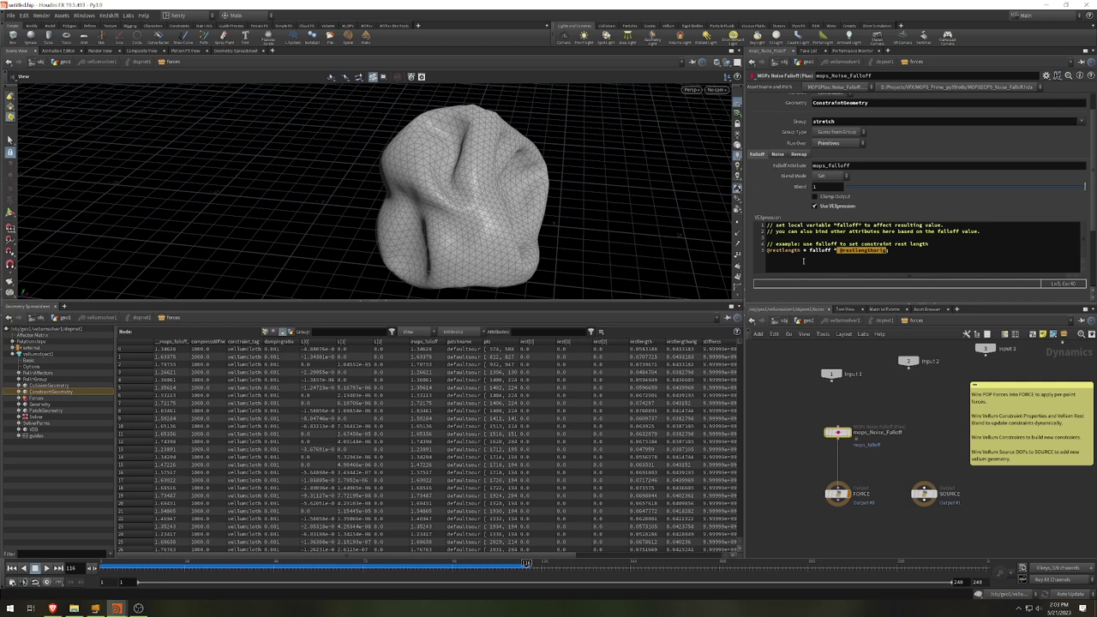
click(894, 250)
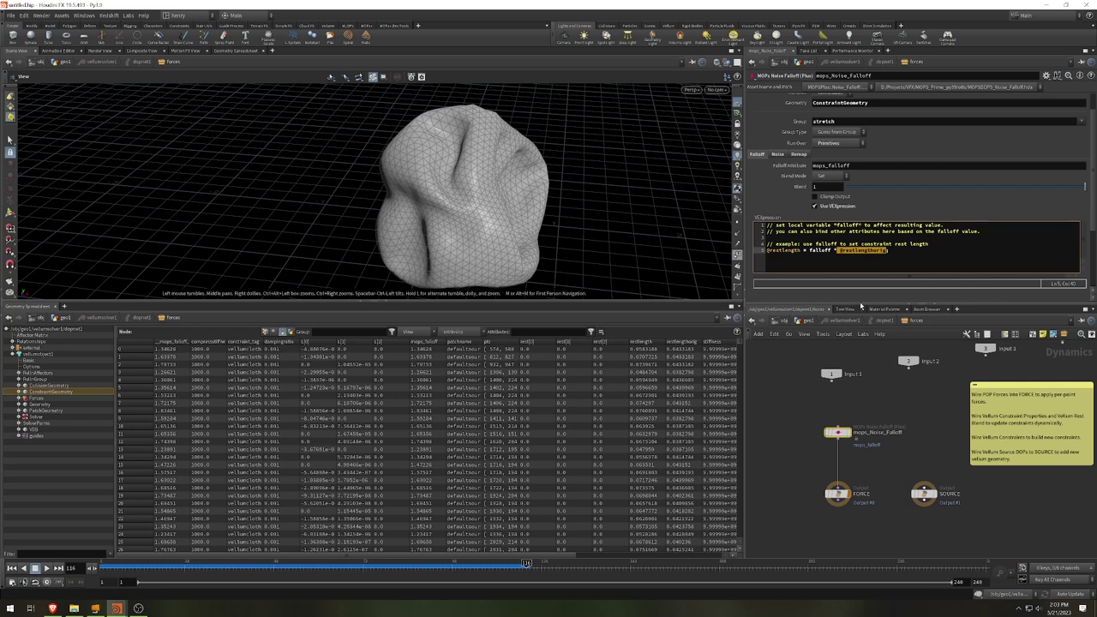
text(;)
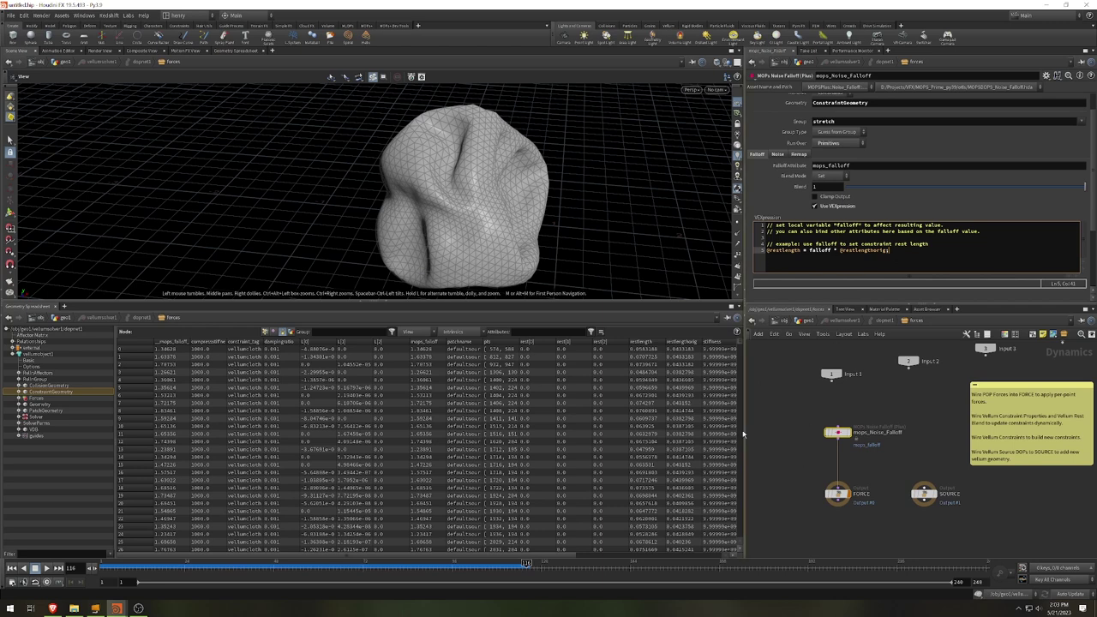
Add a Vellum Constraint Properties node near the FORCE output in the solver's forces network.
key(Tab)
text(vel)
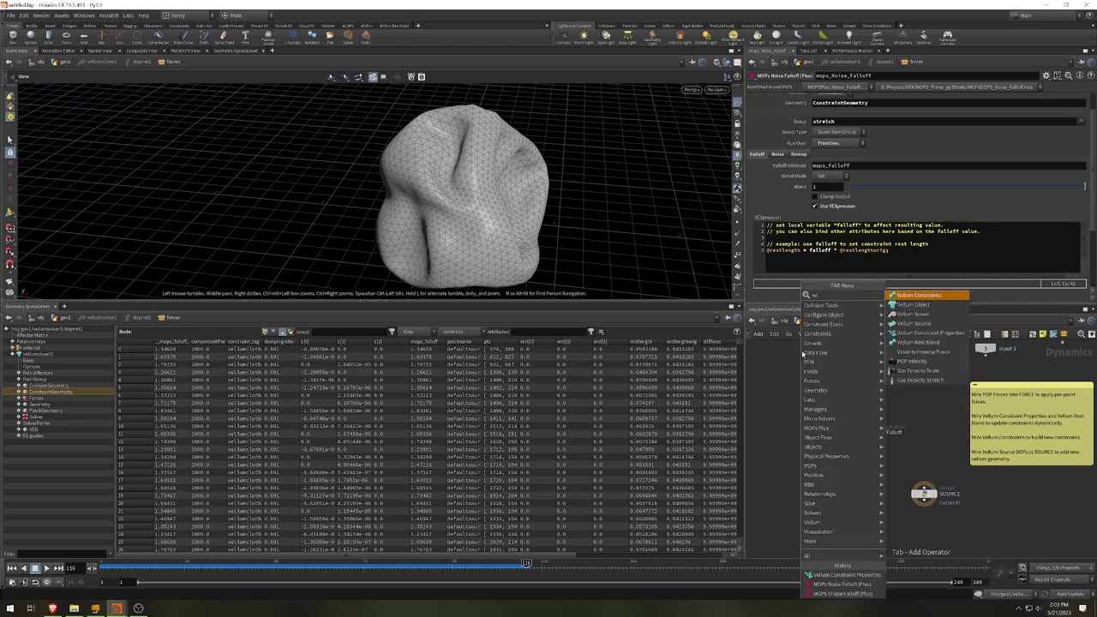
key(Down)
key(Down)
key(Down)
key(Down)
key(Return)
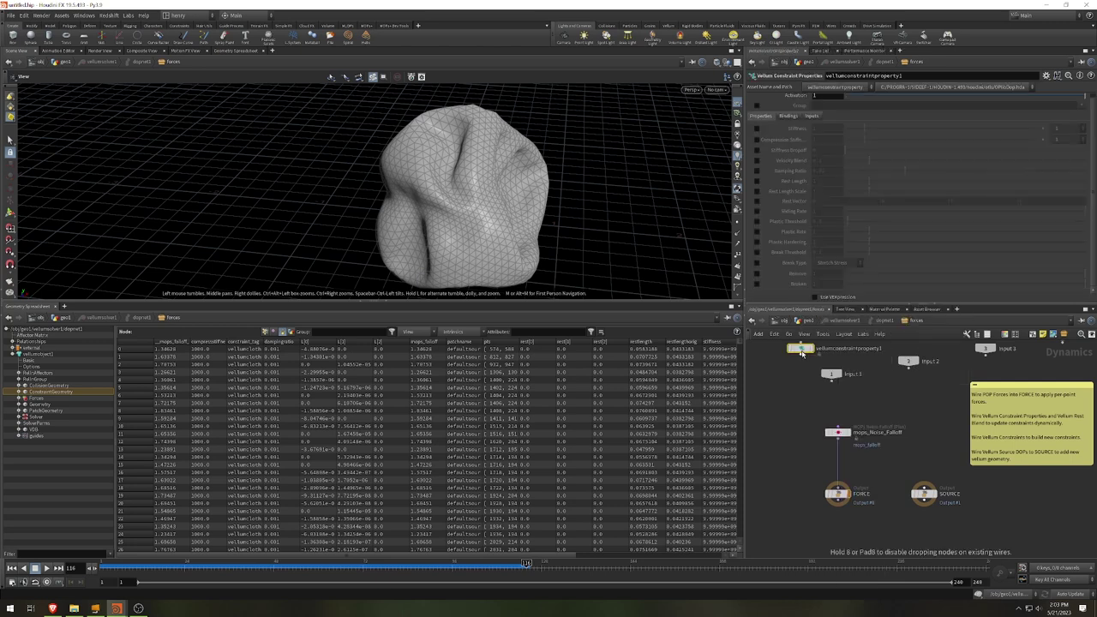
click(803, 472)
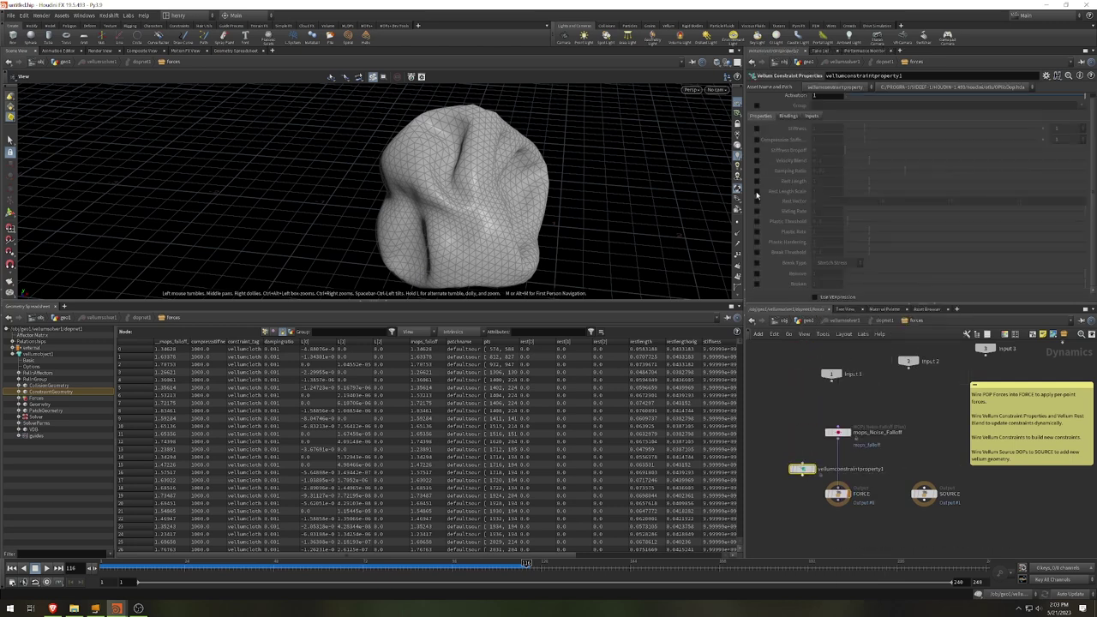
Enable Rest Length Scale and Use VEXpression on the Vellum Constraint Properties node for comparison, and delete the node.
click(756, 191)
click(814, 296)
scroll(868, 236, down, 3)
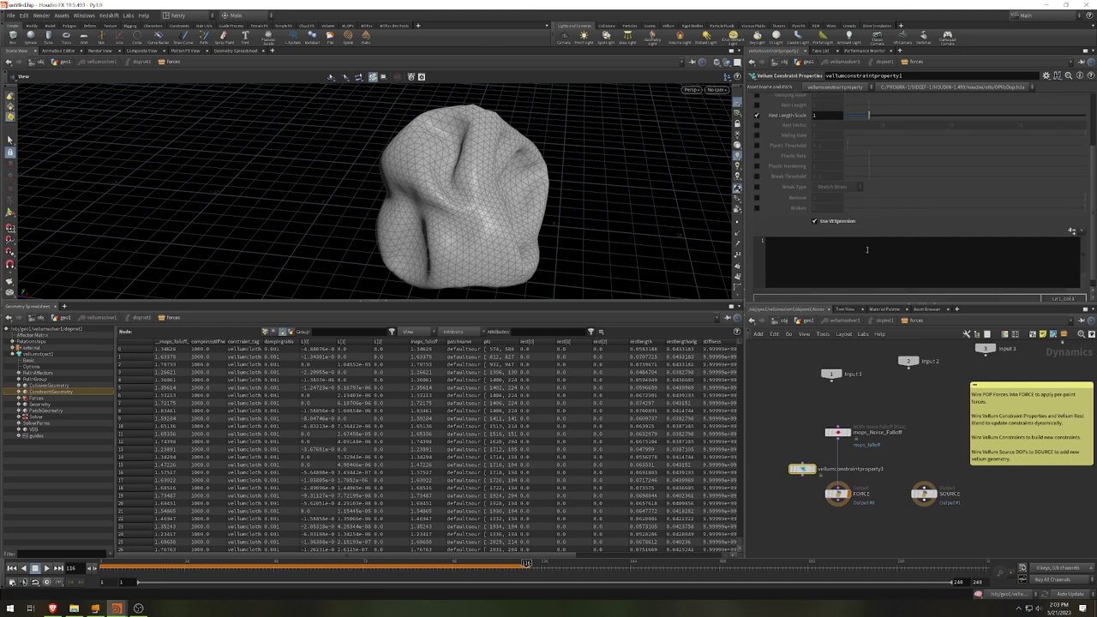
click(867, 250)
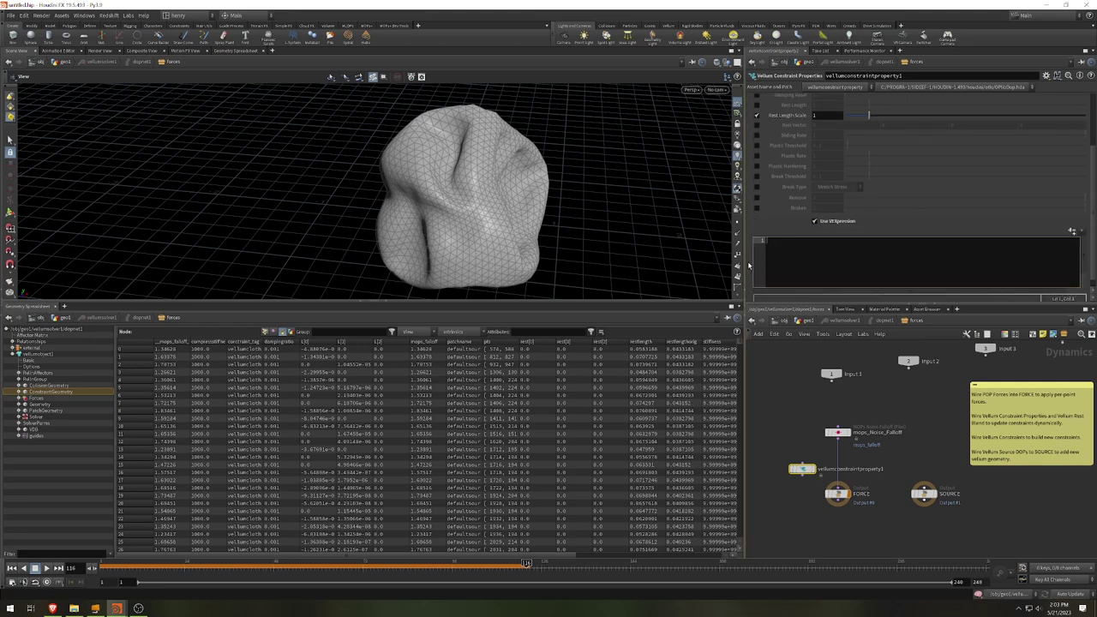
scroll(788, 167, up, 1)
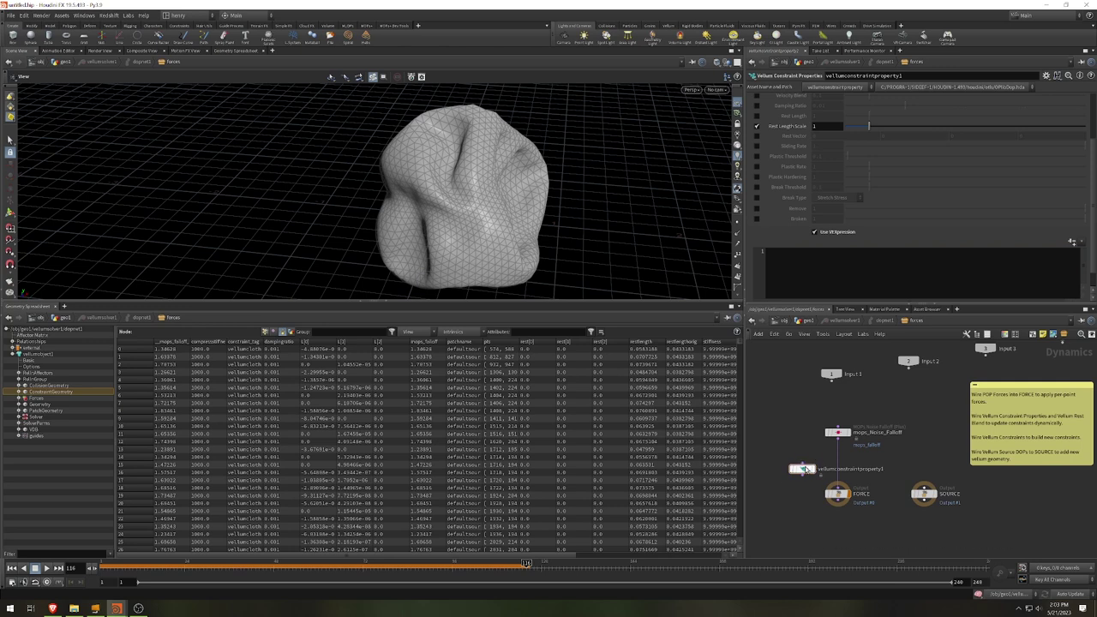
click(804, 470)
key(Delete)
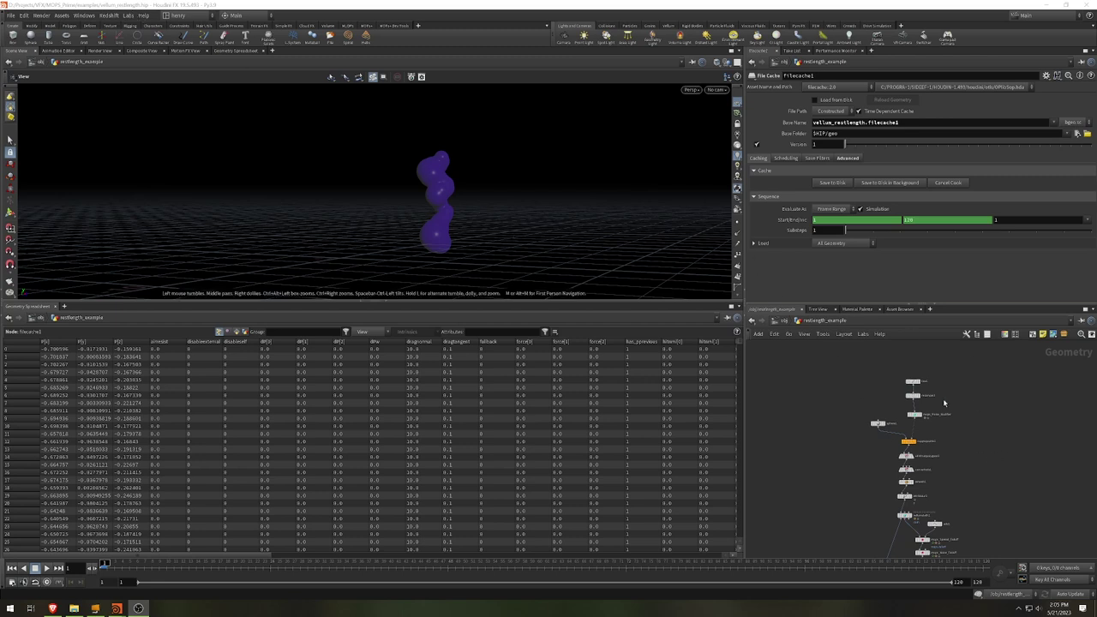
Examine how the restlength_example base shape is built by displaying resample1, mops_Noise_Modifier, sphere1 and copytopoints1 in turn.
scroll(945, 403, up, 3)
scroll(917, 396, up, 3)
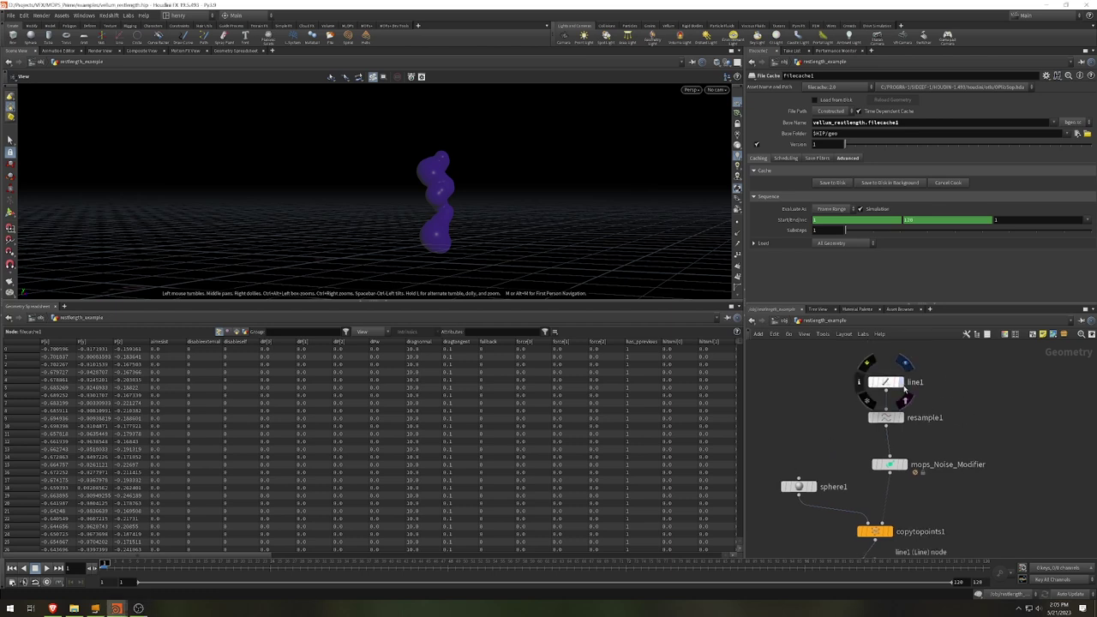
click(905, 364)
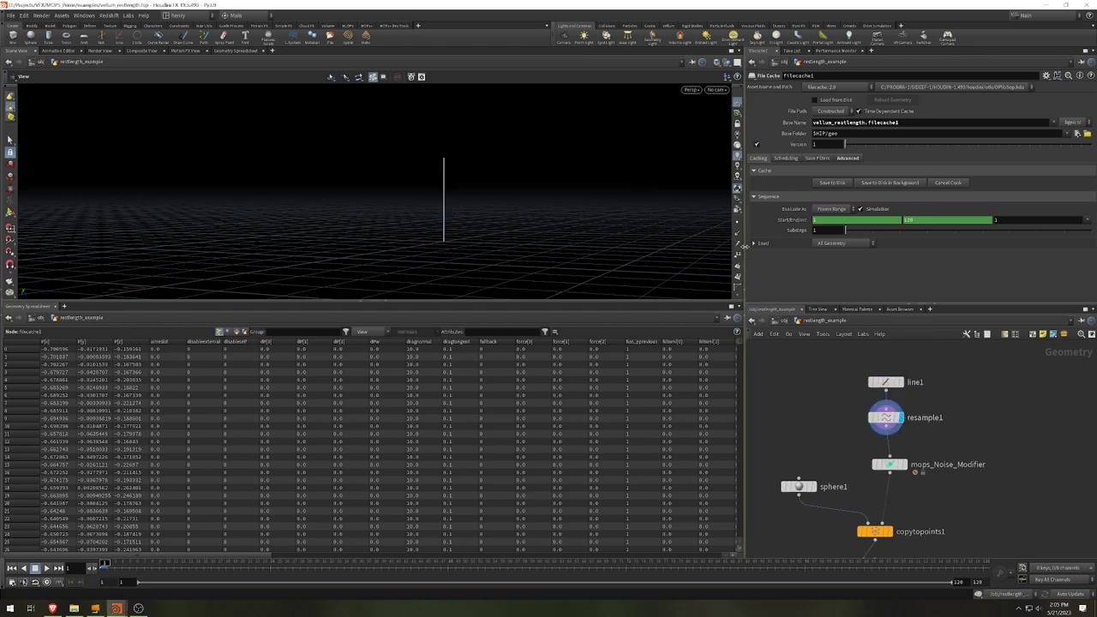
click(902, 464)
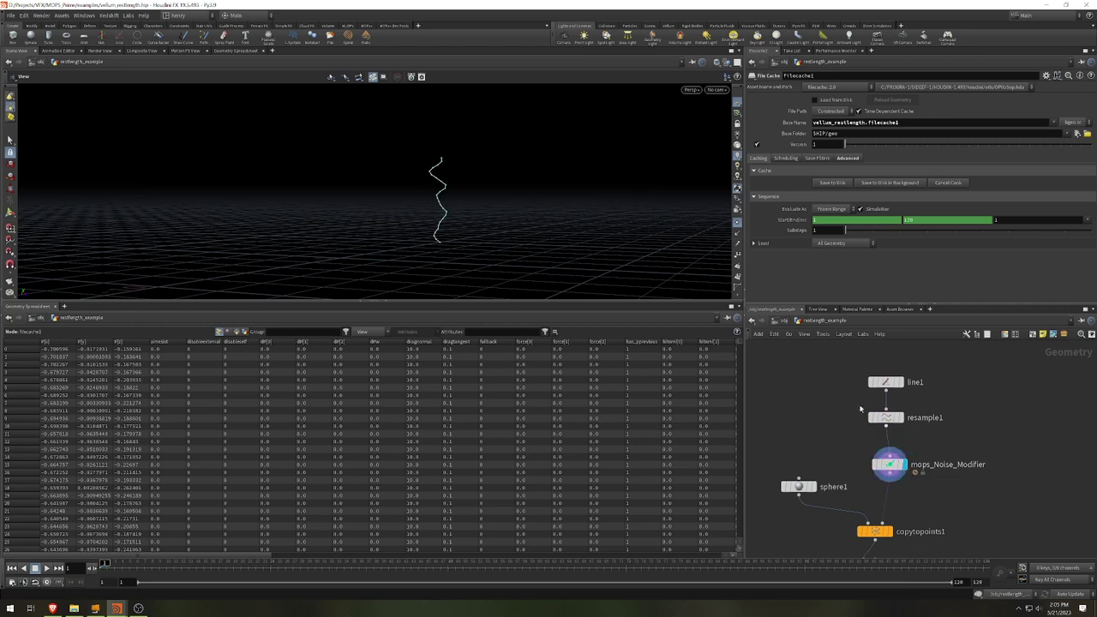
middle_drag(814, 497, 812, 437)
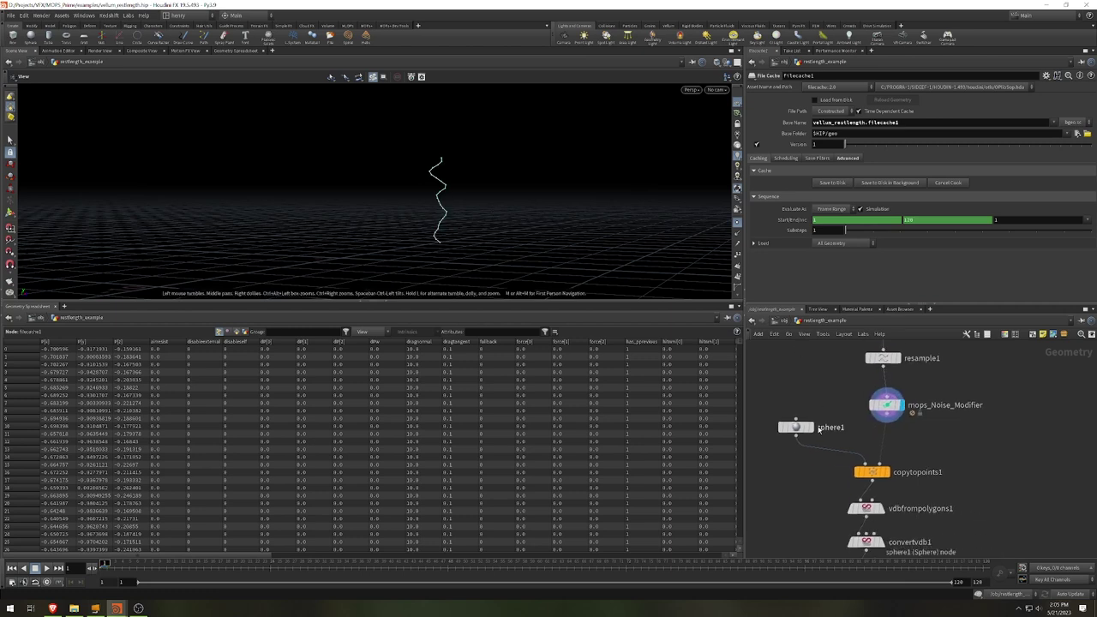
click(809, 428)
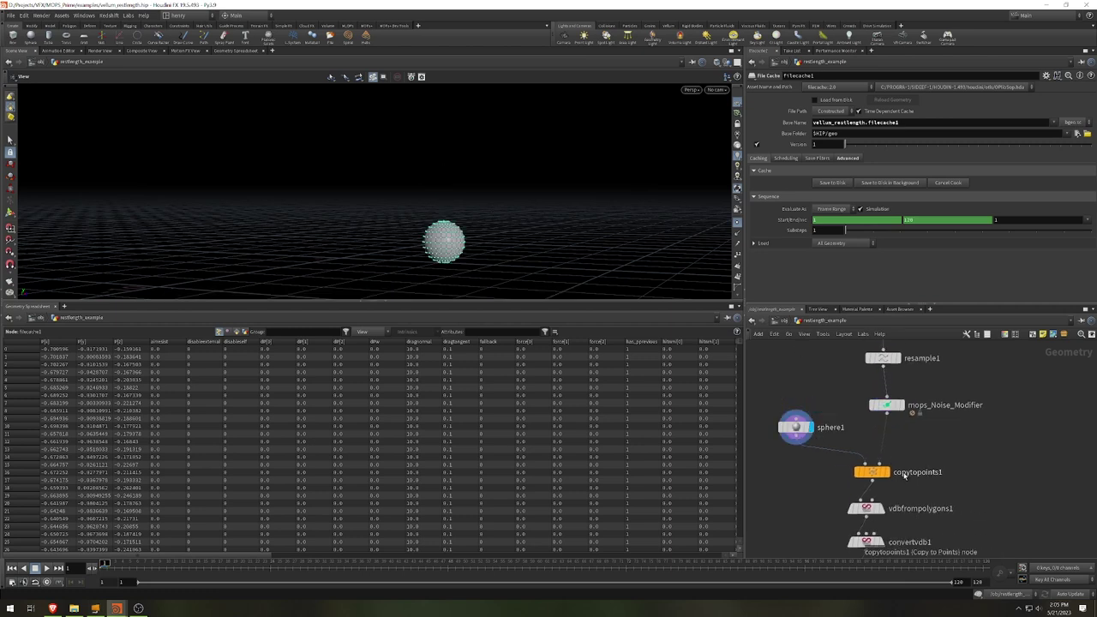
click(883, 473)
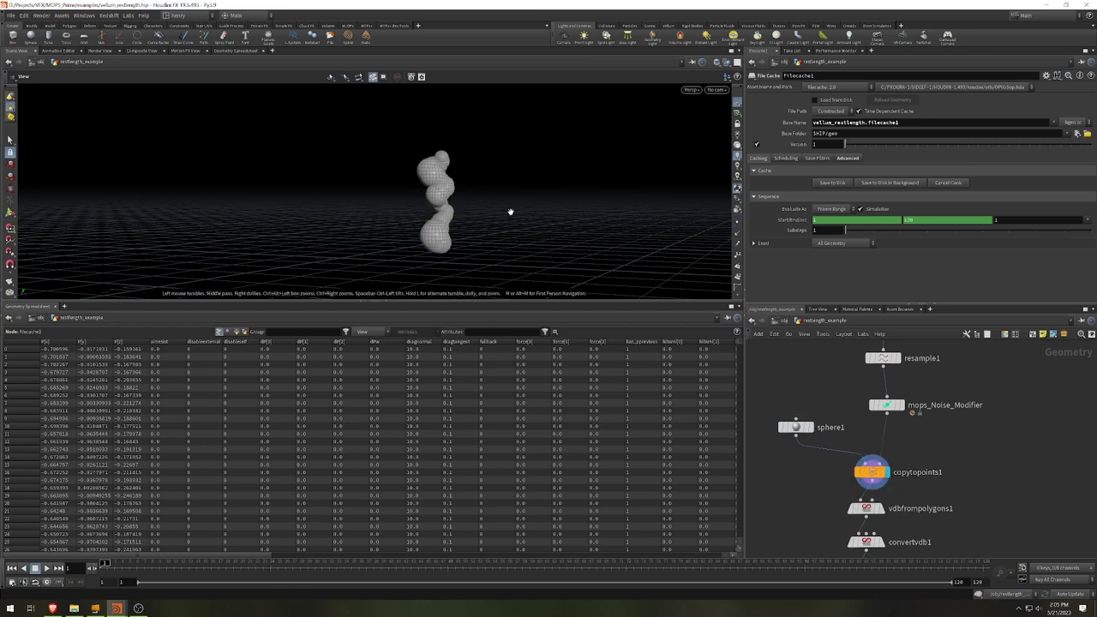
scroll(508, 203, up, 5)
drag(507, 194, 539, 211)
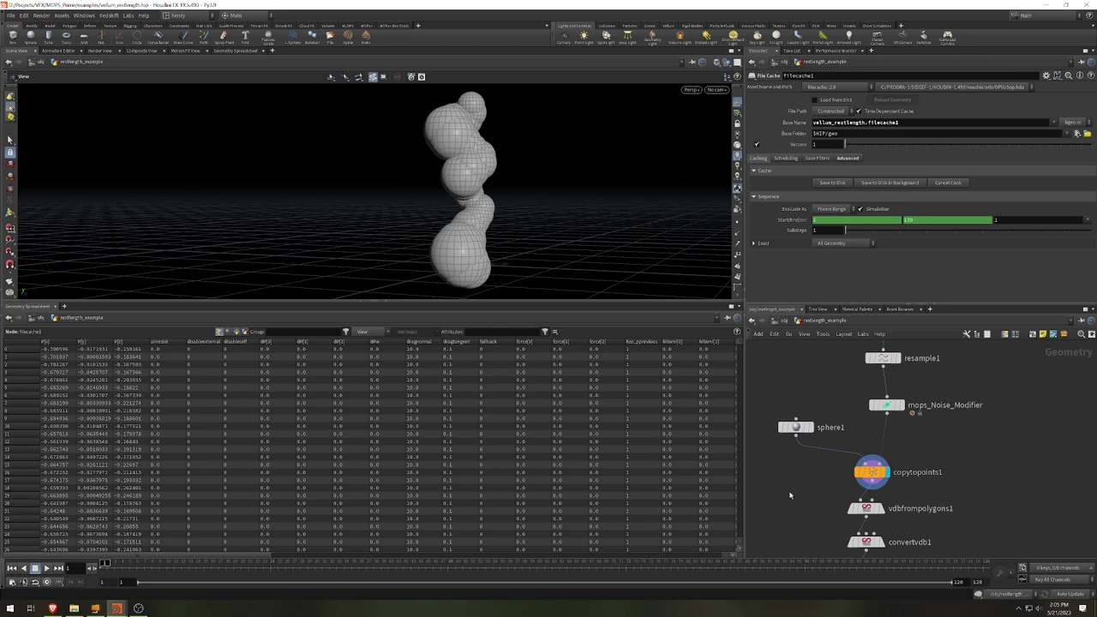
Display vdbfrompolygons1 and convertvdb1 in turn to examine the merged volume and its polygon conversion.
middle_drag(791, 495, 836, 406)
mouse_move(883, 441)
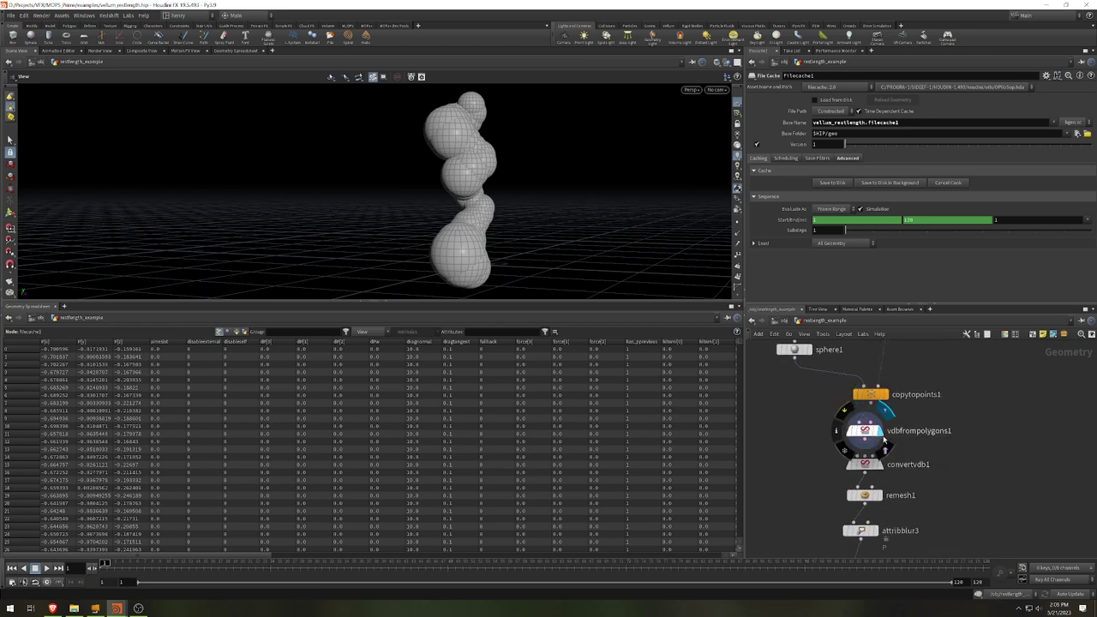
click(864, 431)
click(865, 431)
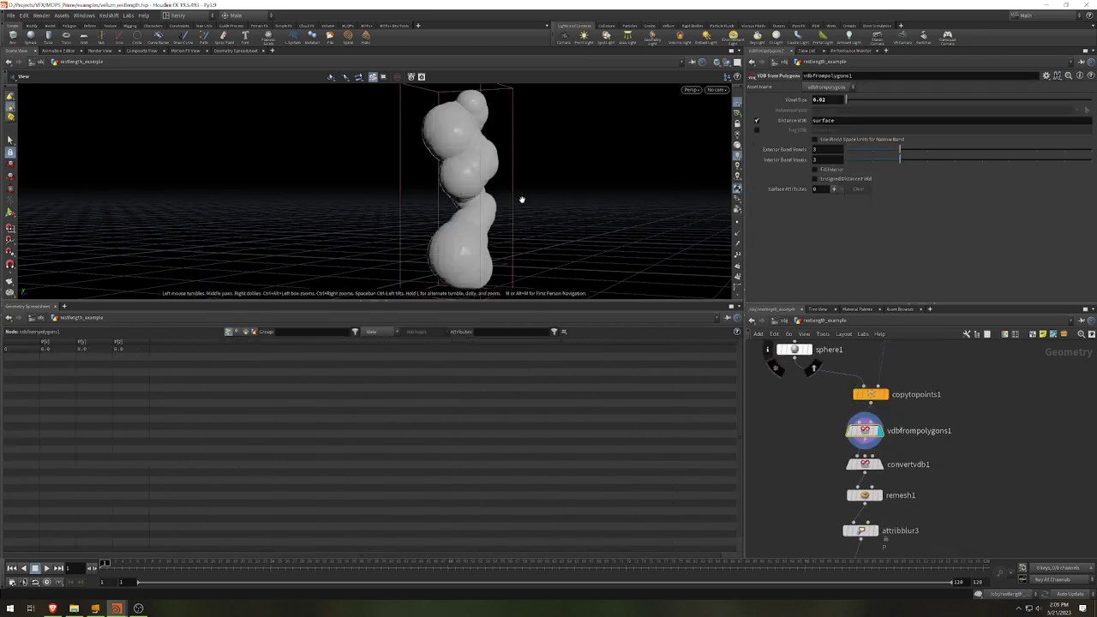
click(876, 471)
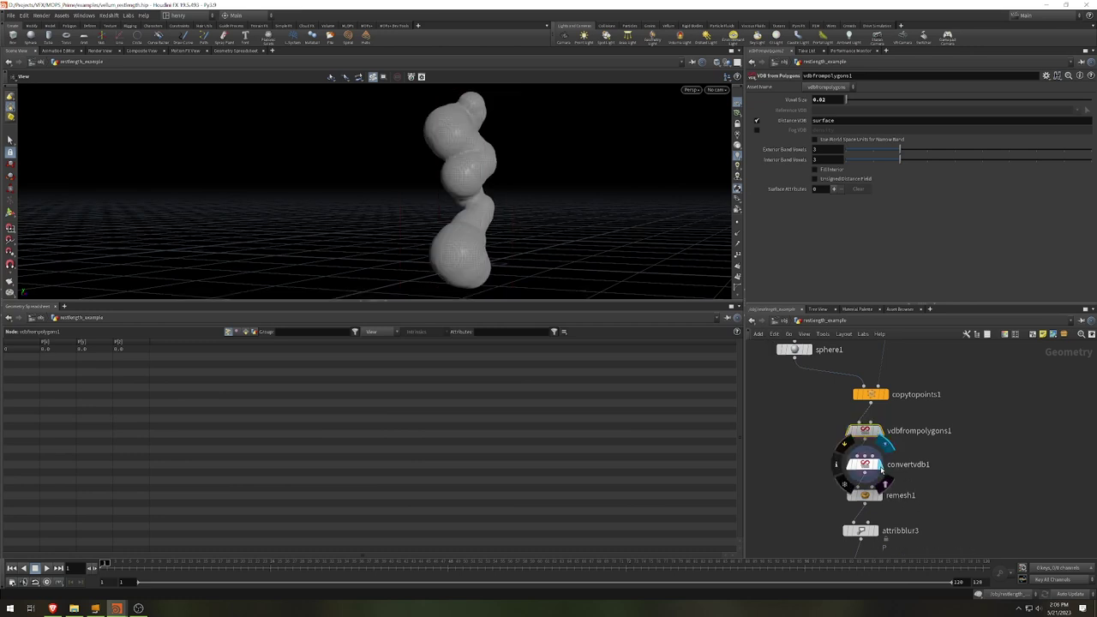
click(864, 464)
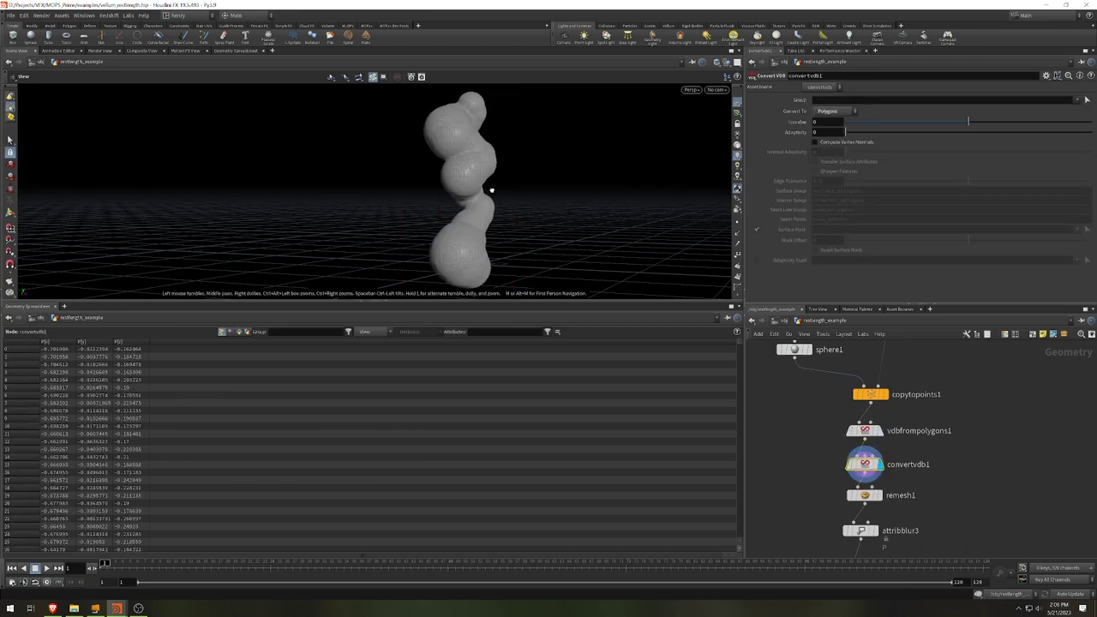
drag(490, 189, 408, 186)
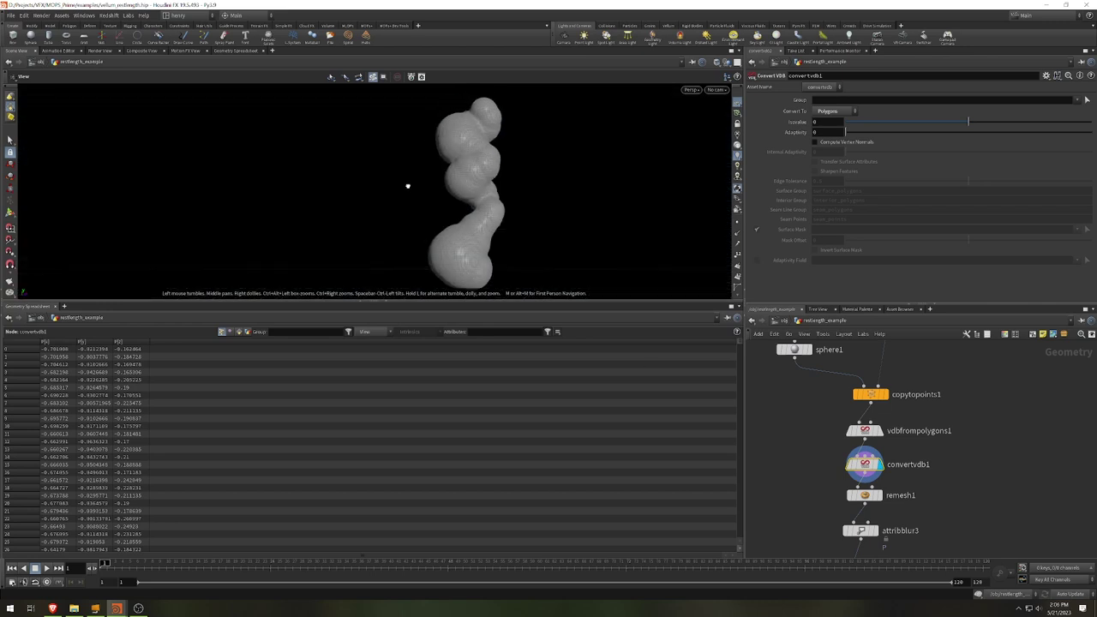
Display remesh1 and examine its triangulated surface up close together with its meshing settings.
click(879, 495)
drag(580, 252, 483, 221)
scroll(515, 216, up, 5)
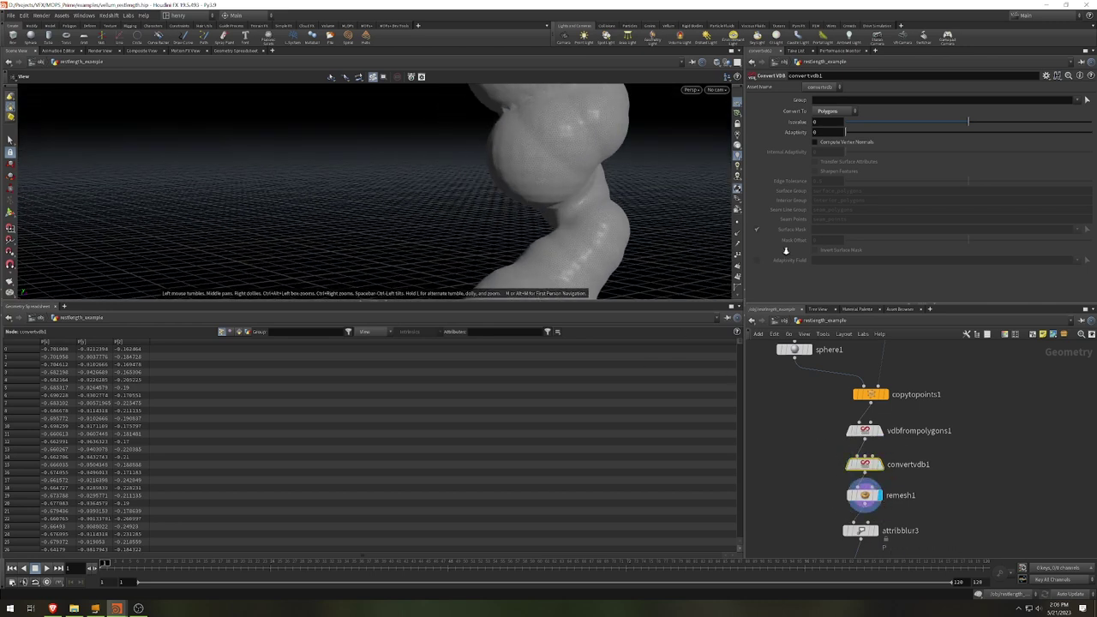
scroll(685, 226, up, 3)
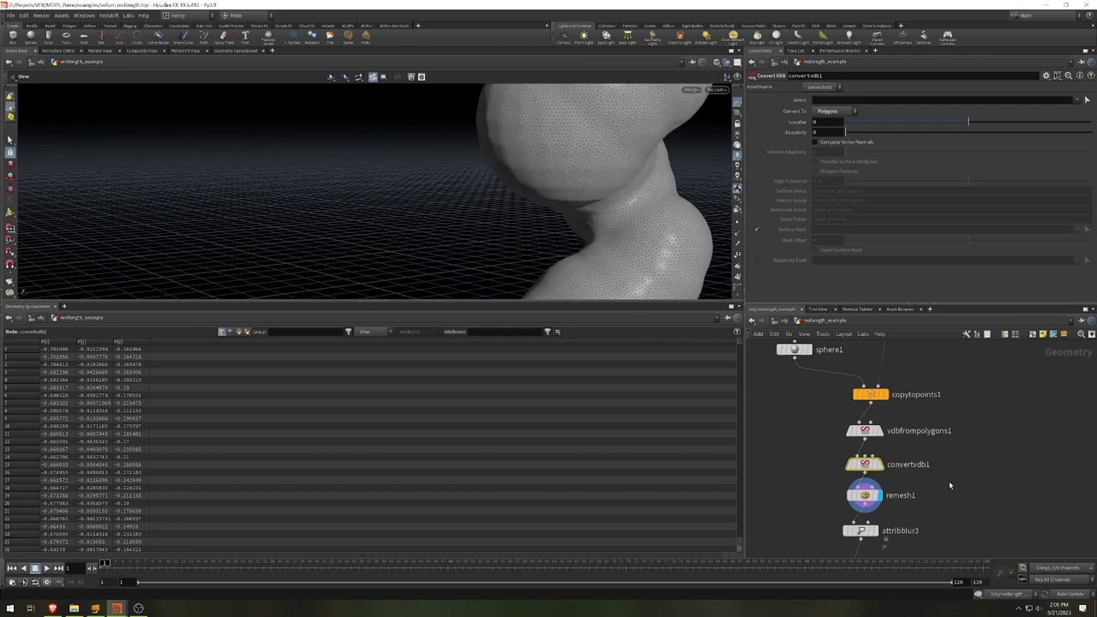
middle_drag(865, 495, 857, 427)
click(856, 427)
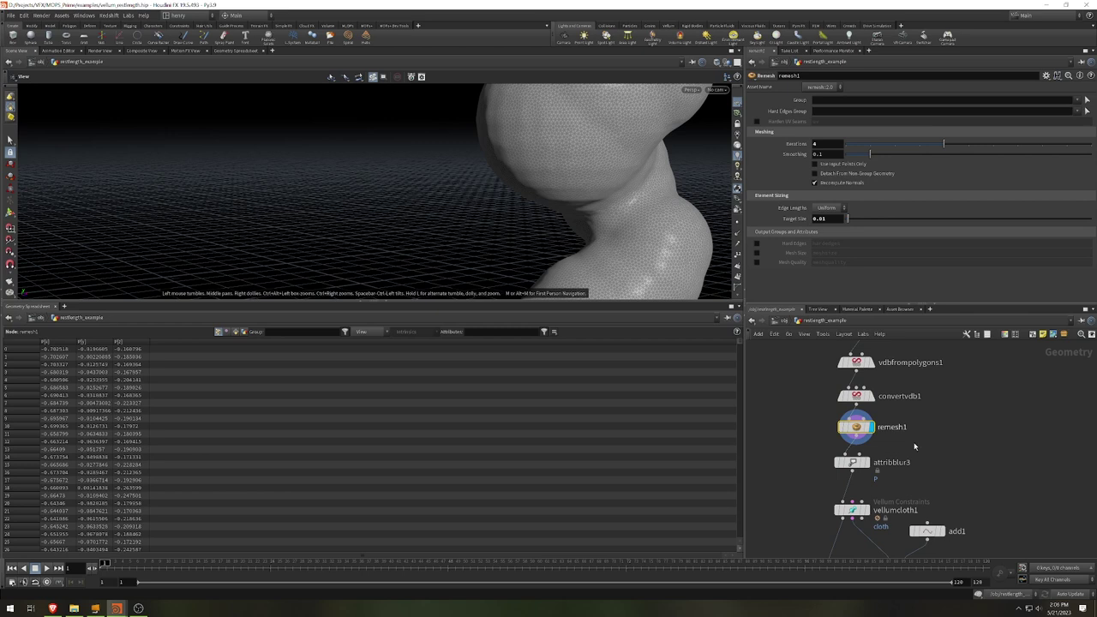
Display attribblur3 and examine the smoothed shape from several distances and angles along with its blur settings.
click(867, 463)
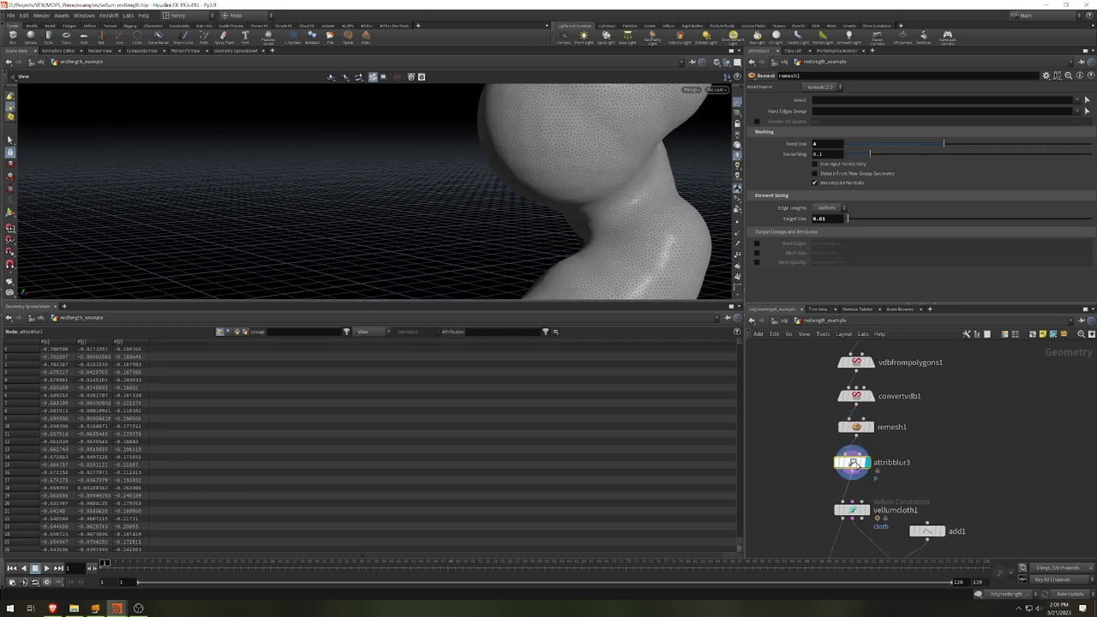
click(852, 463)
drag(622, 154, 566, 179)
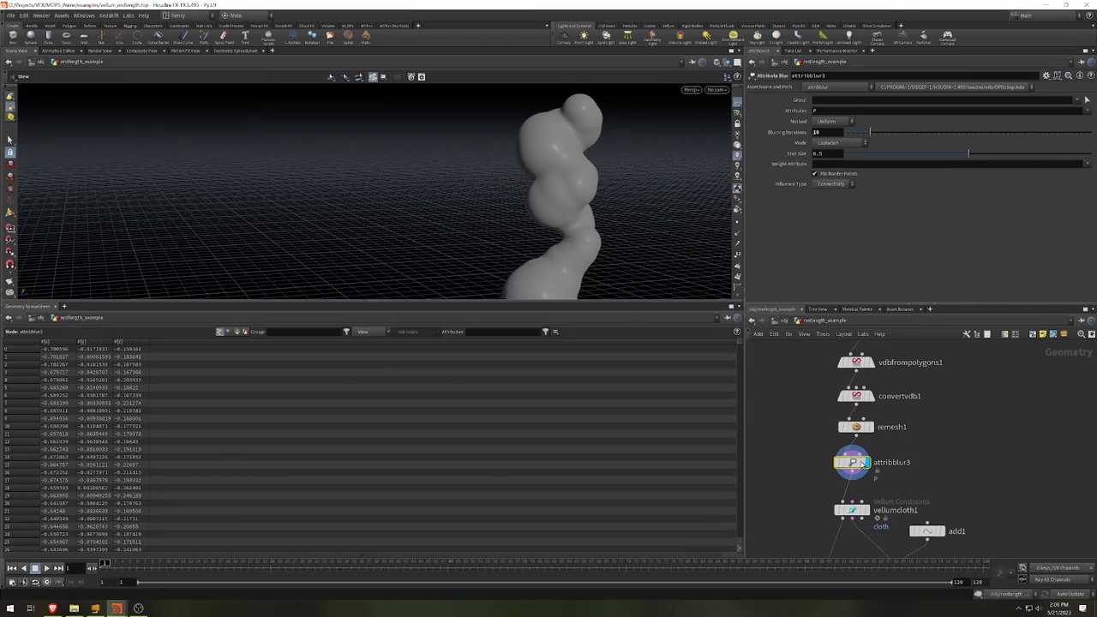
right_drag(520, 176, 584, 178)
drag(584, 178, 537, 145)
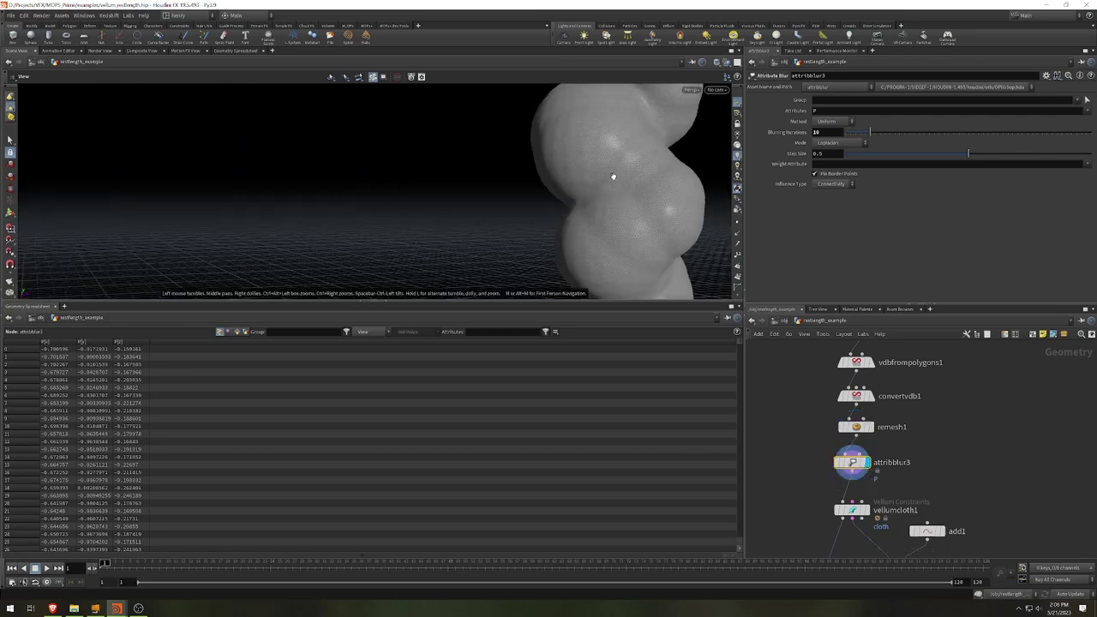
drag(617, 177, 500, 202)
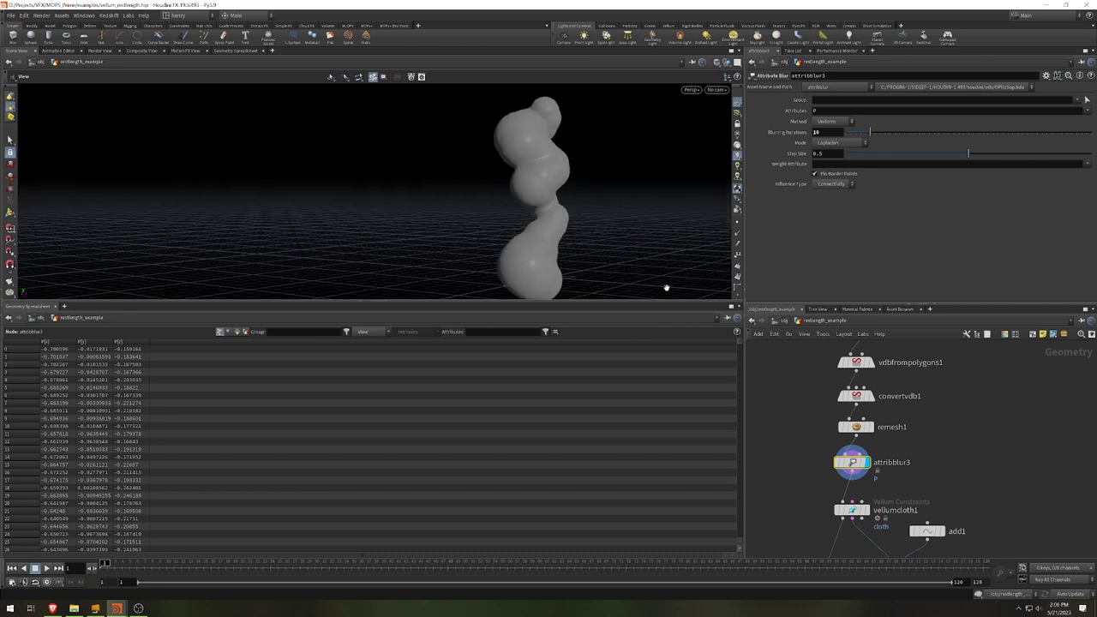
Display vellumcloth1 and review its Stretch and Bend settings and the cloth's constraint geometry.
middle_drag(993, 496, 993, 491)
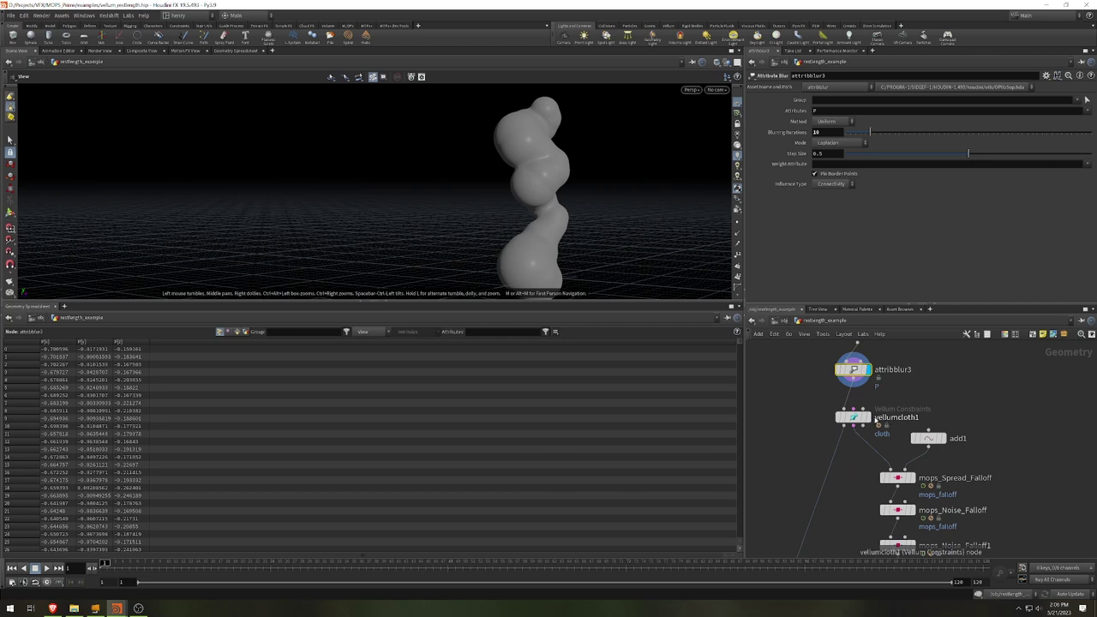
click(868, 418)
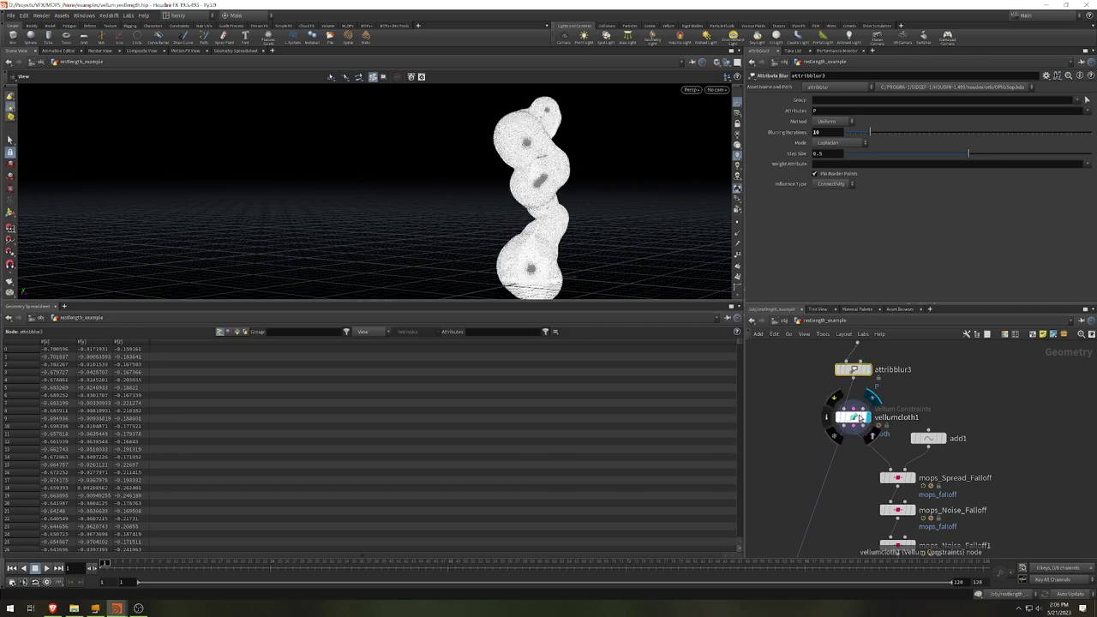
click(857, 418)
scroll(884, 243, down, 5)
scroll(884, 243, up, 5)
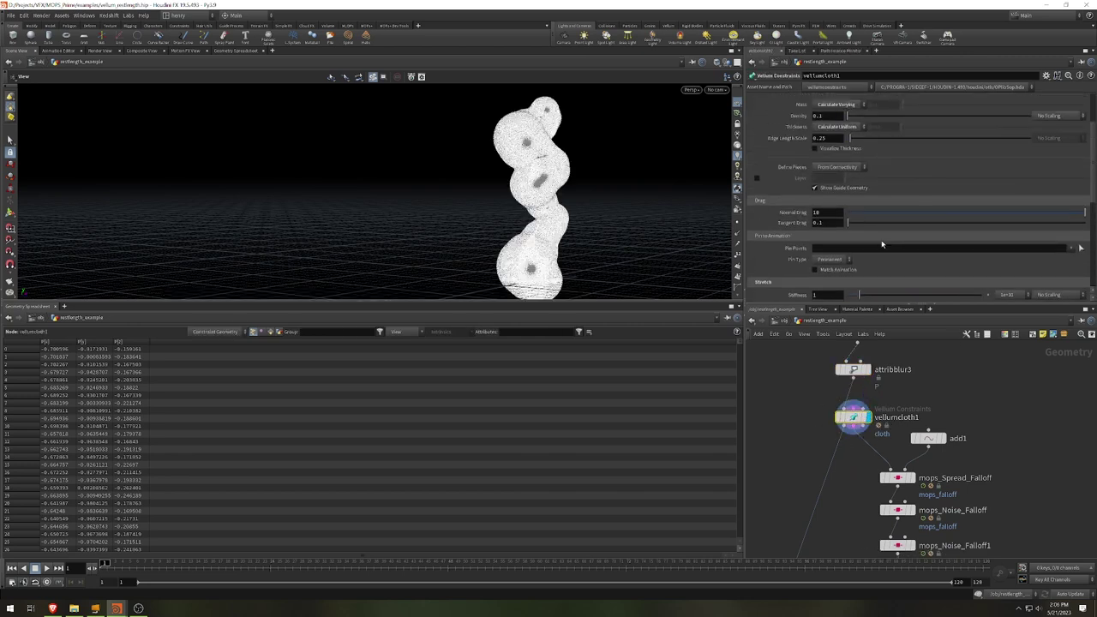
scroll(864, 245, down, 7)
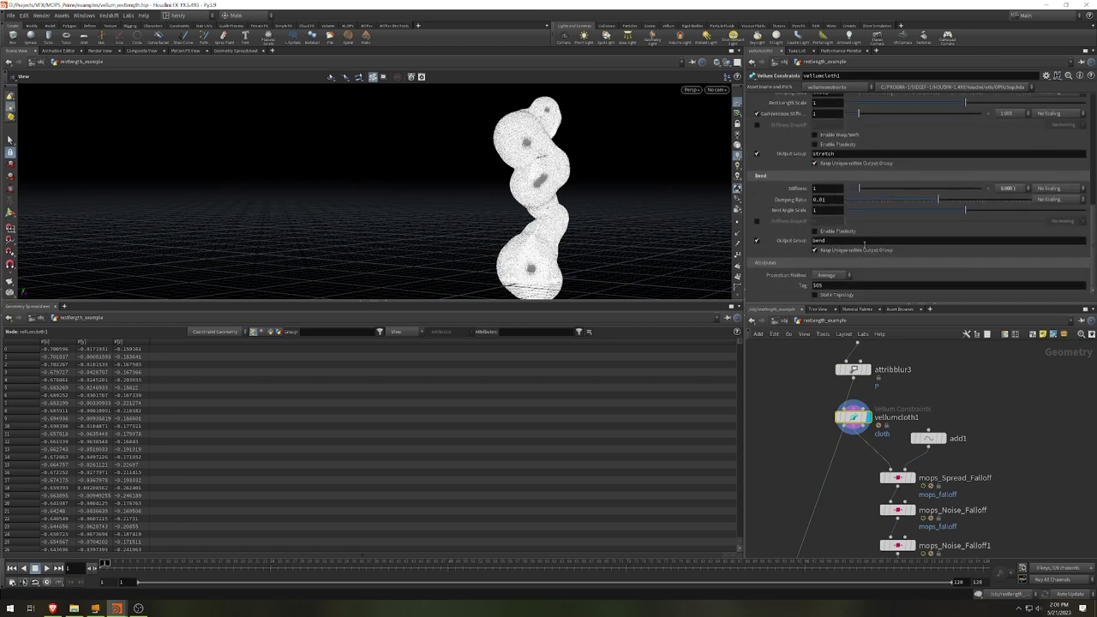
scroll(864, 243, up, 3)
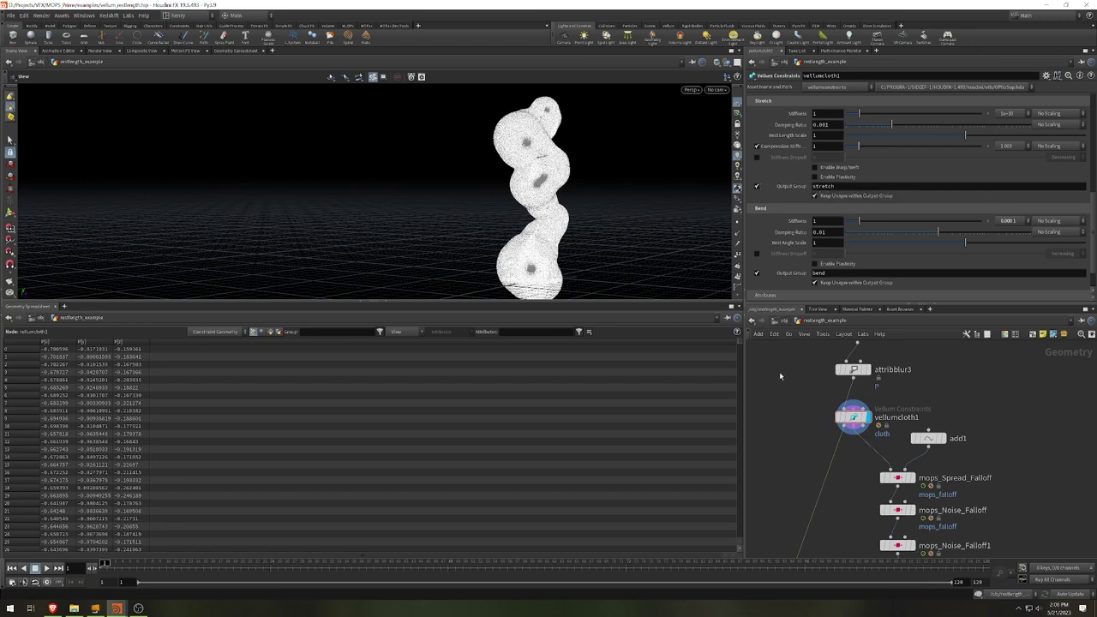
right_drag(605, 243, 778, 230)
drag(662, 199, 788, 327)
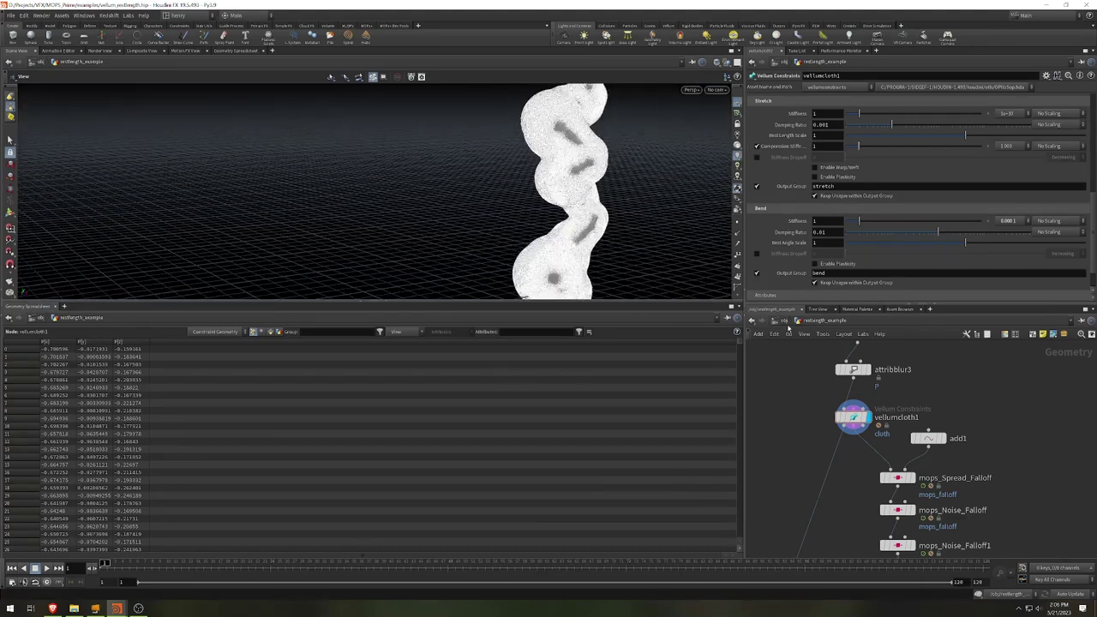
scroll(850, 493, down, 2)
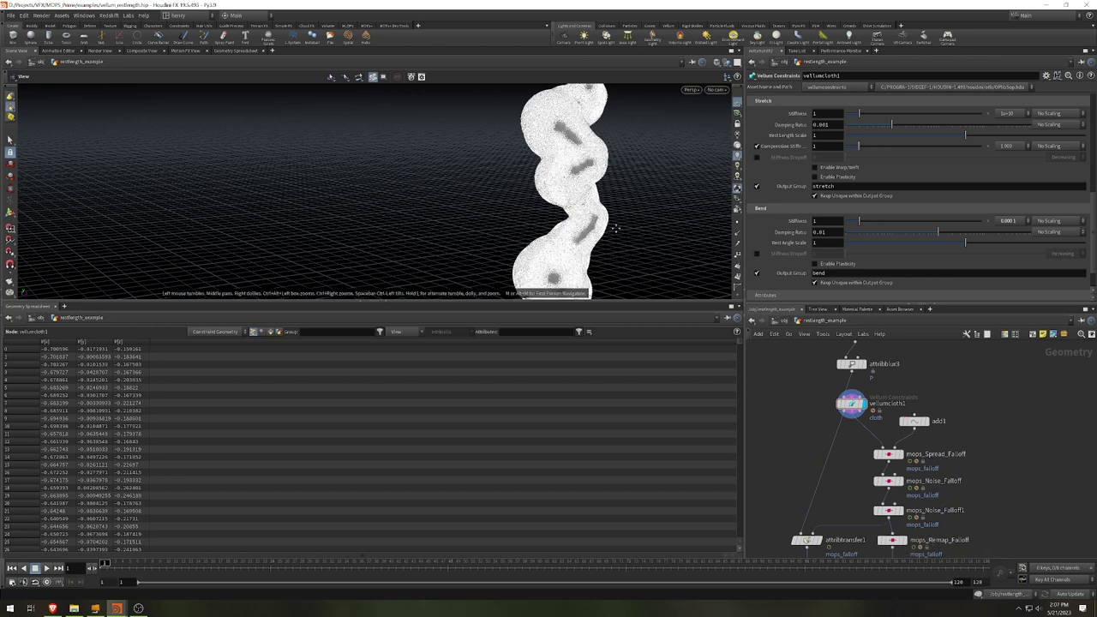
drag(614, 228, 506, 257)
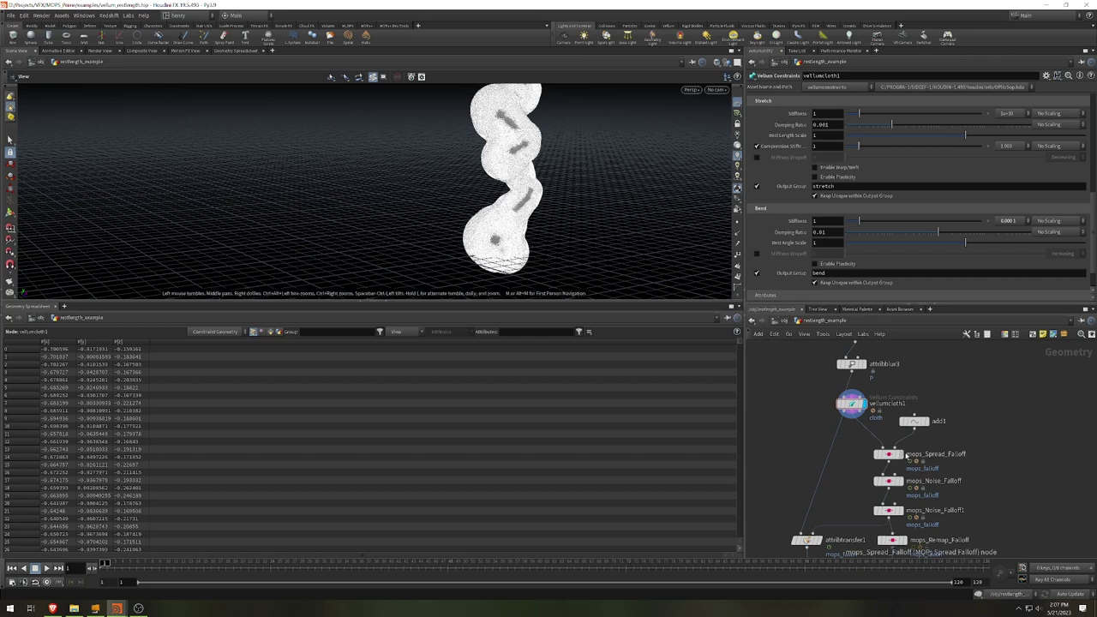
Display mops_Spread_Falloff and its add1 input point in turn to examine where the spread starts.
click(900, 455)
click(888, 454)
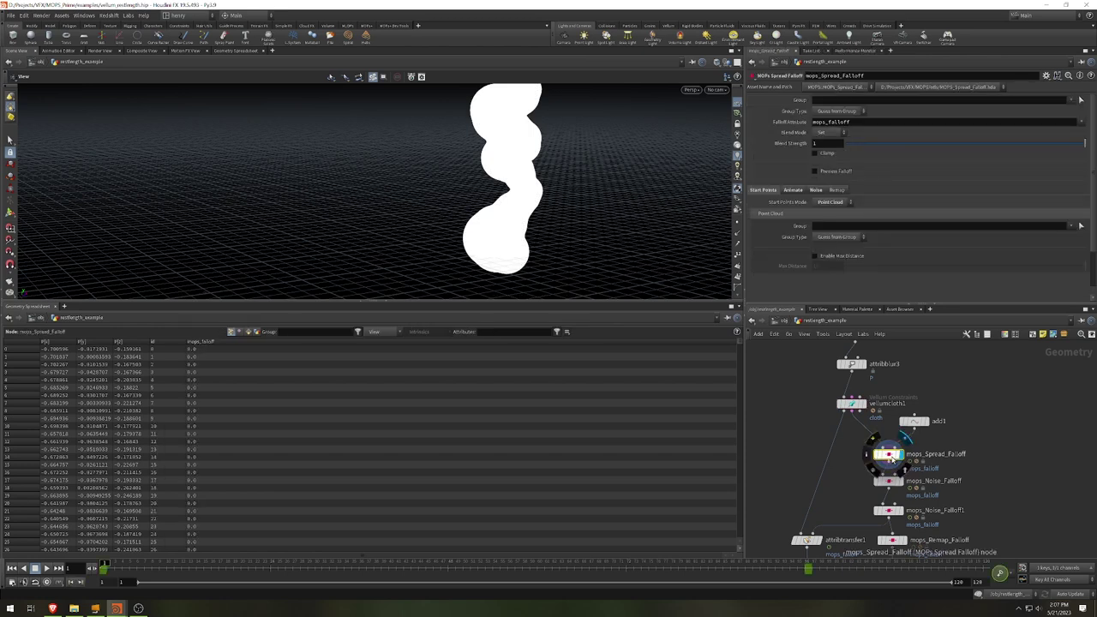
middle_drag(770, 401, 760, 420)
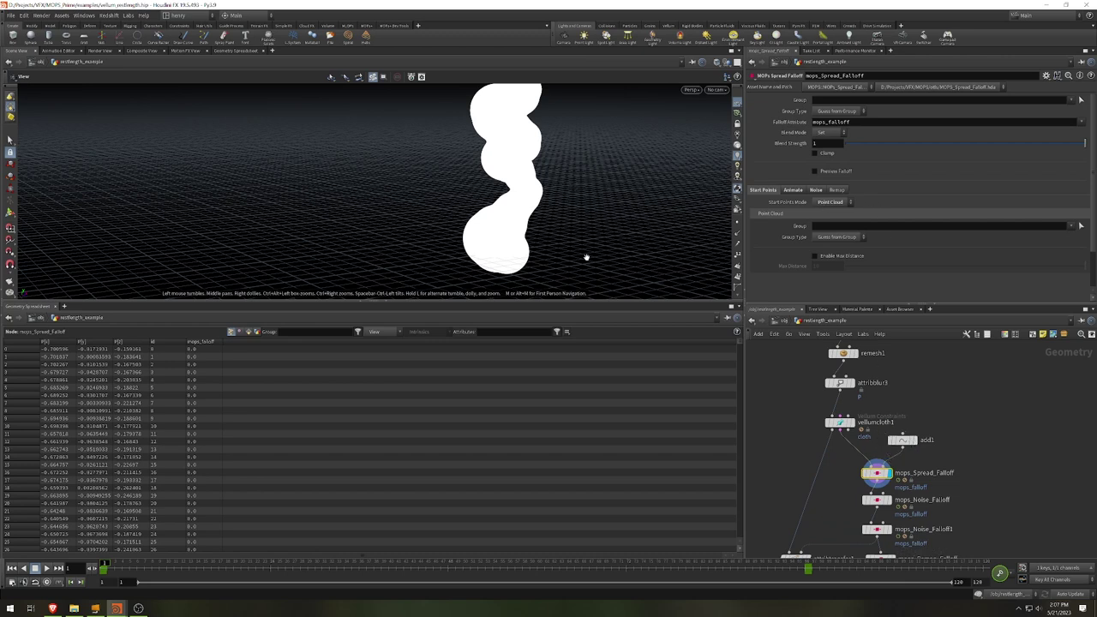
drag(586, 257, 582, 238)
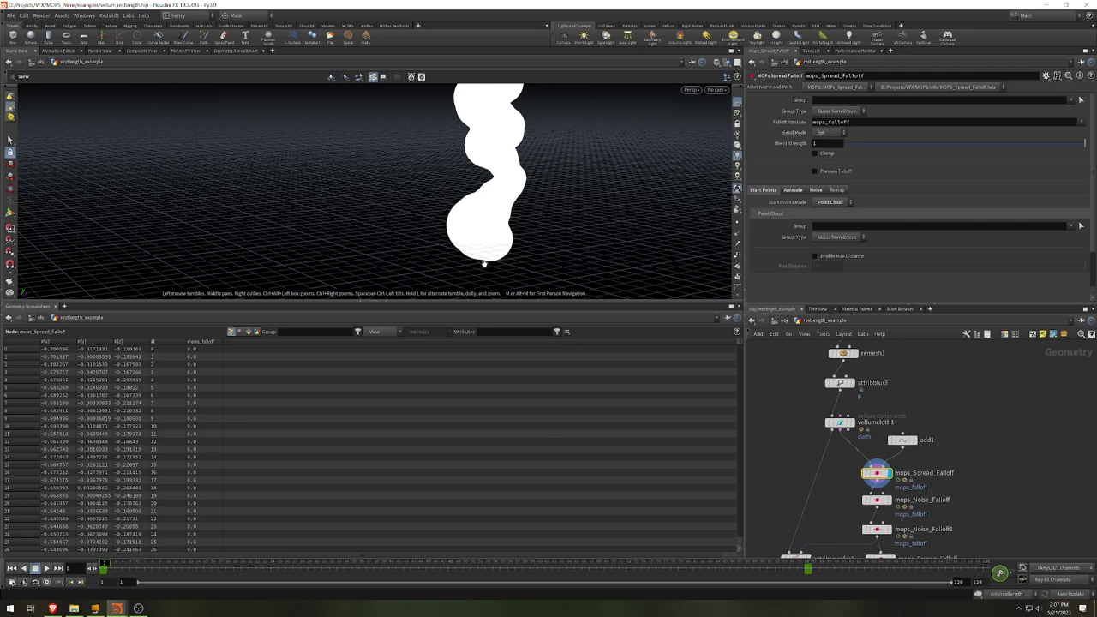
click(923, 439)
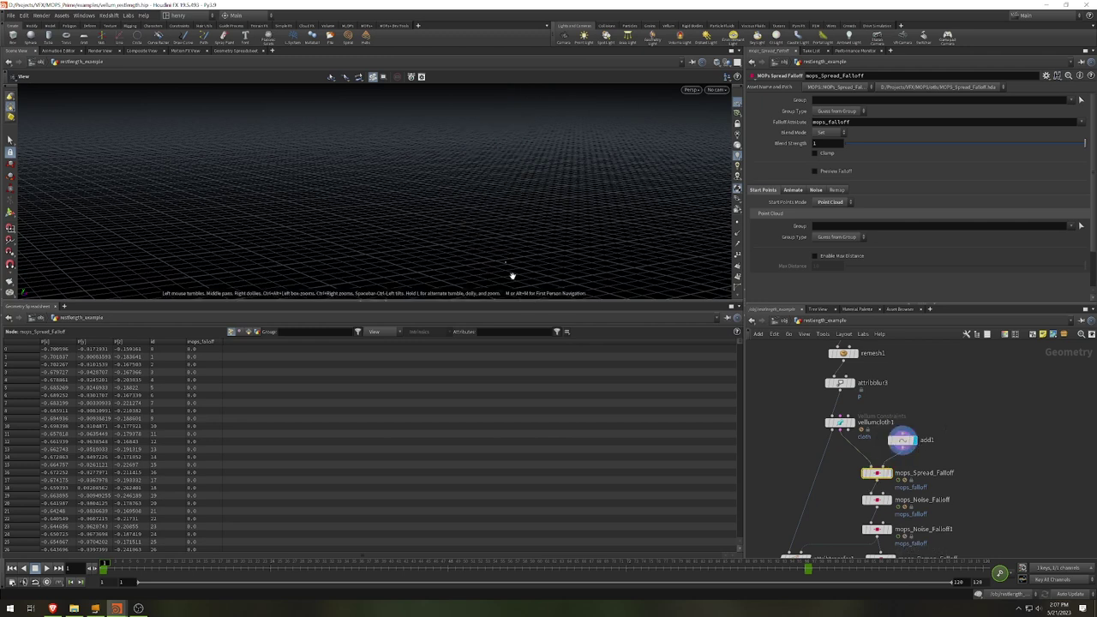
key(h)
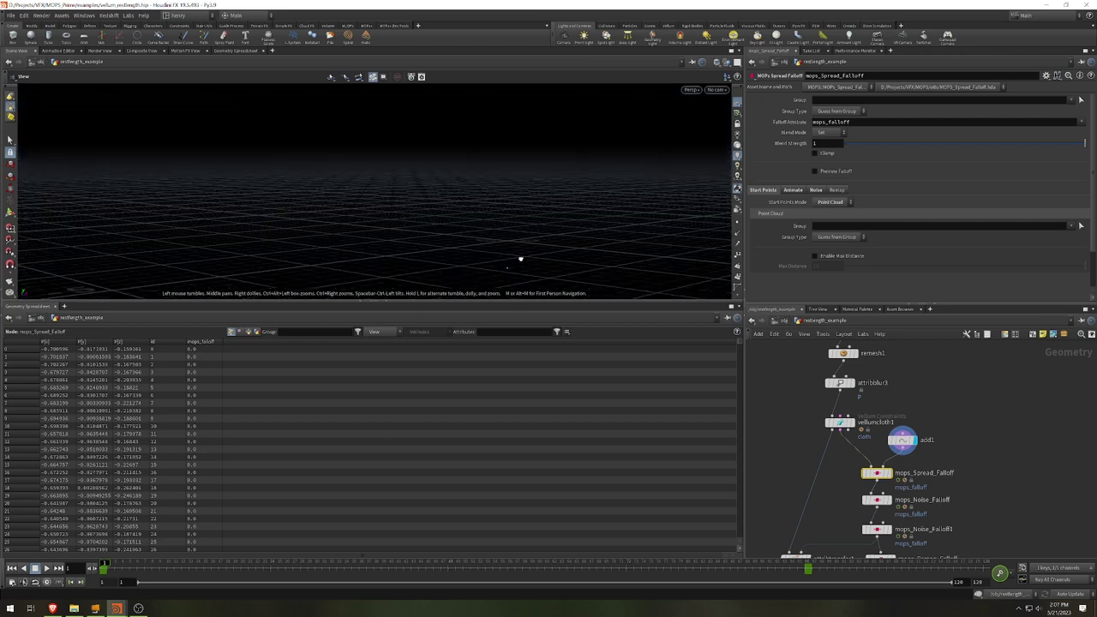
click(888, 473)
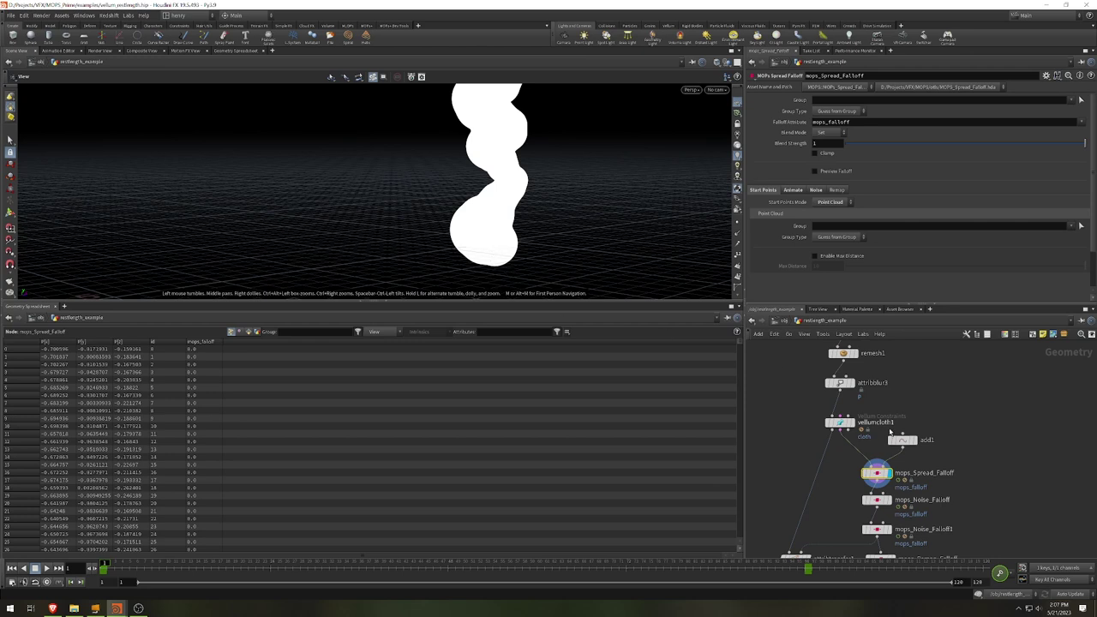
Enable Preview Falloff on mops_Spread_Falloff and review its Animate and Noise settings.
mouse_move(910, 444)
click(815, 172)
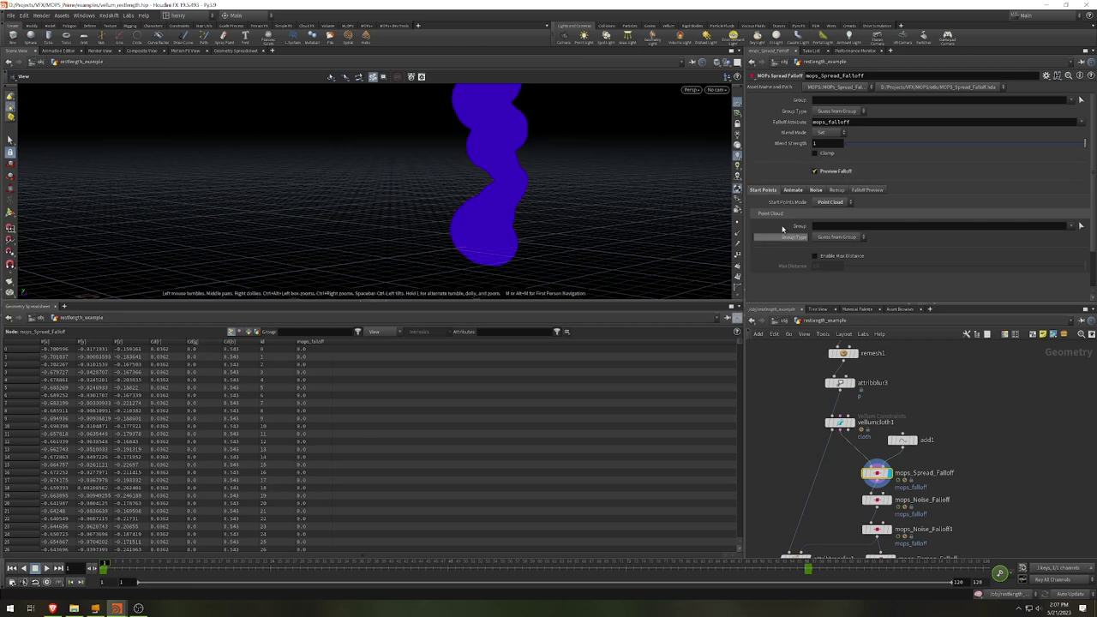
click(792, 191)
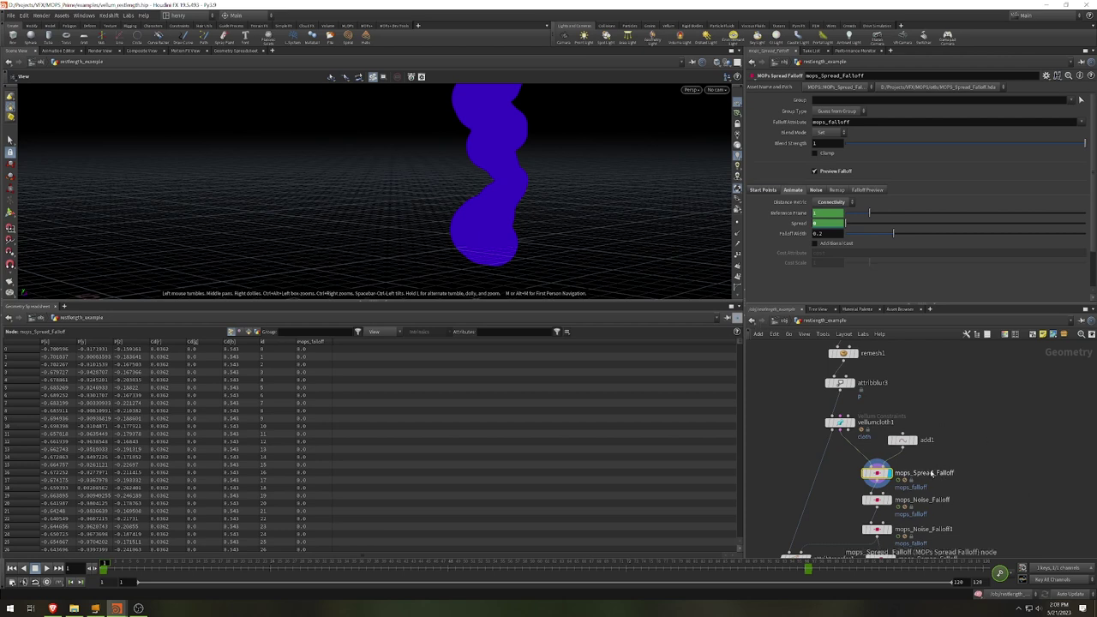
drag(505, 174, 471, 200)
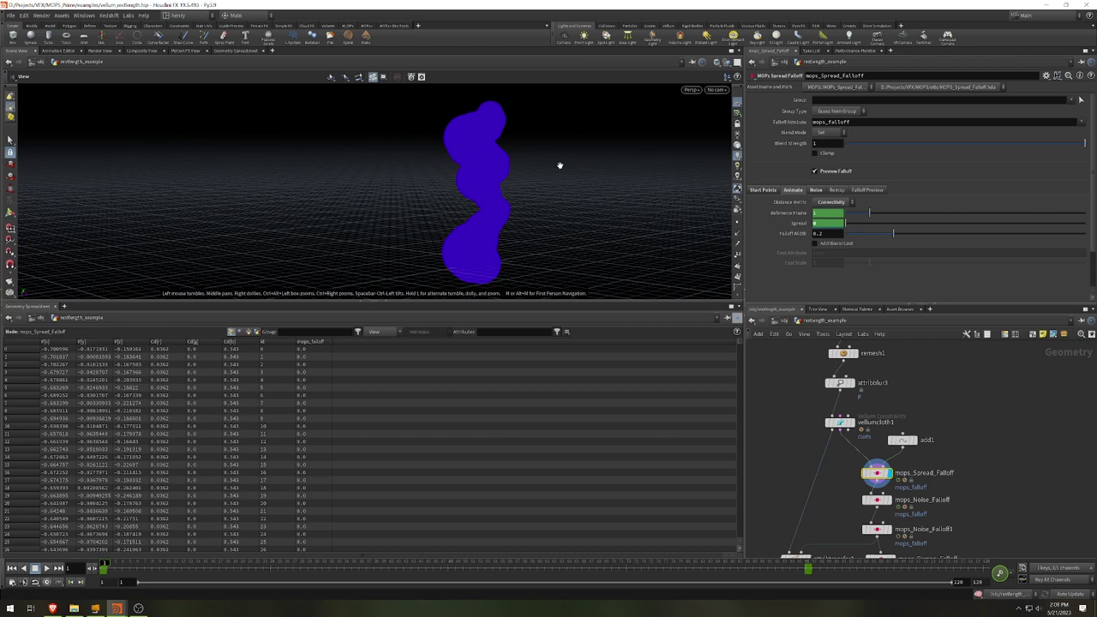
drag(583, 196, 526, 206)
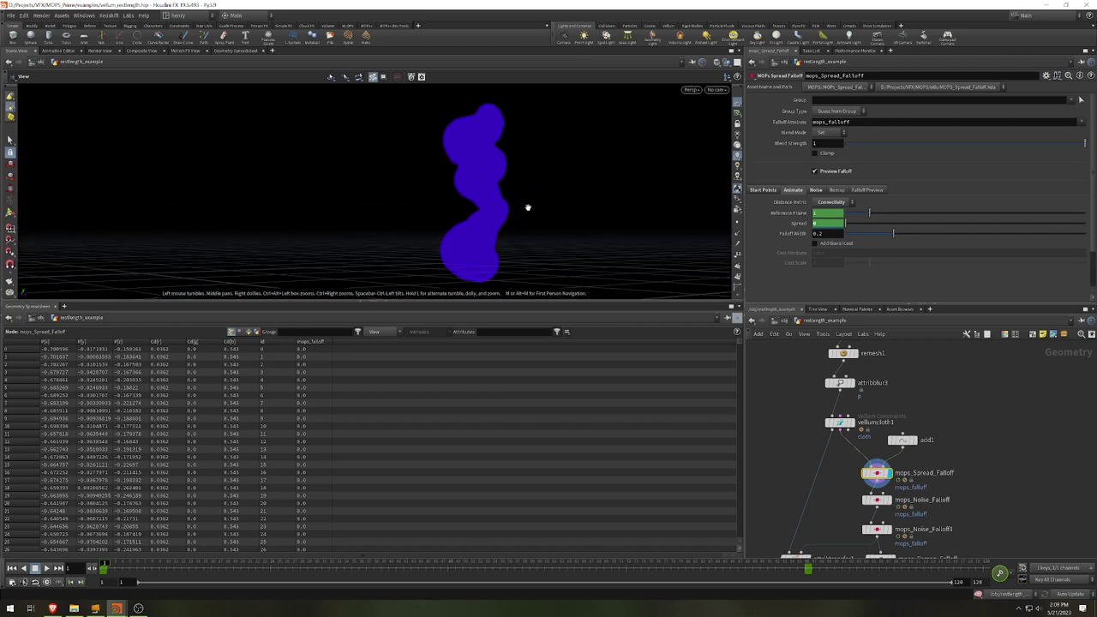
click(817, 191)
scroll(802, 257, down, 1)
scroll(815, 283, up, 1)
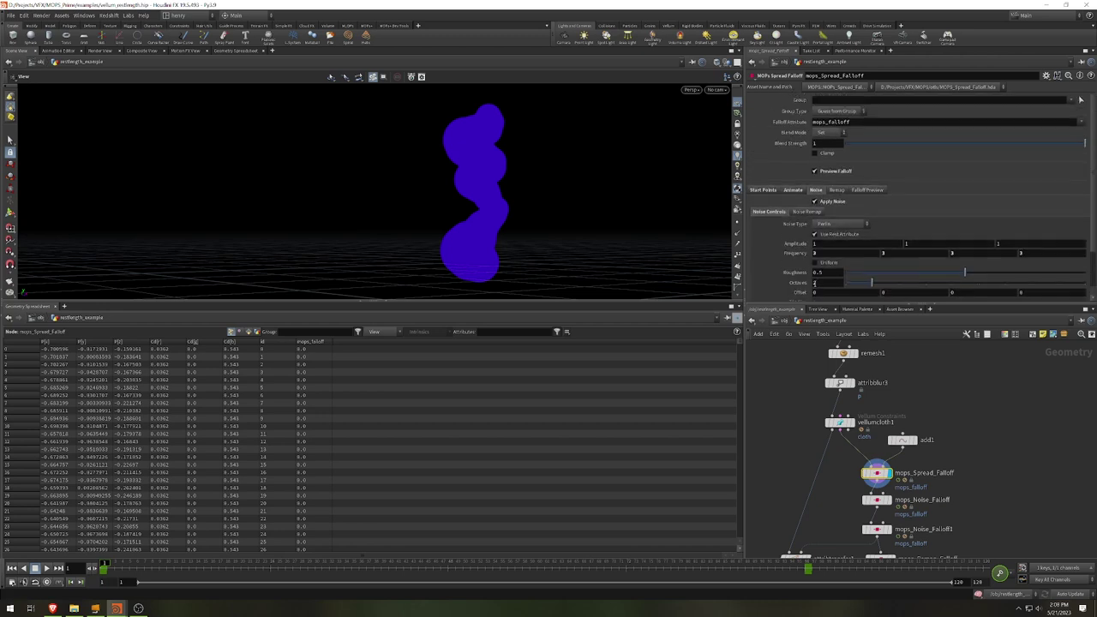
Scrub the timeline to frame 95 to watch the animated Spread value drive the falloff over the shape.
click(793, 190)
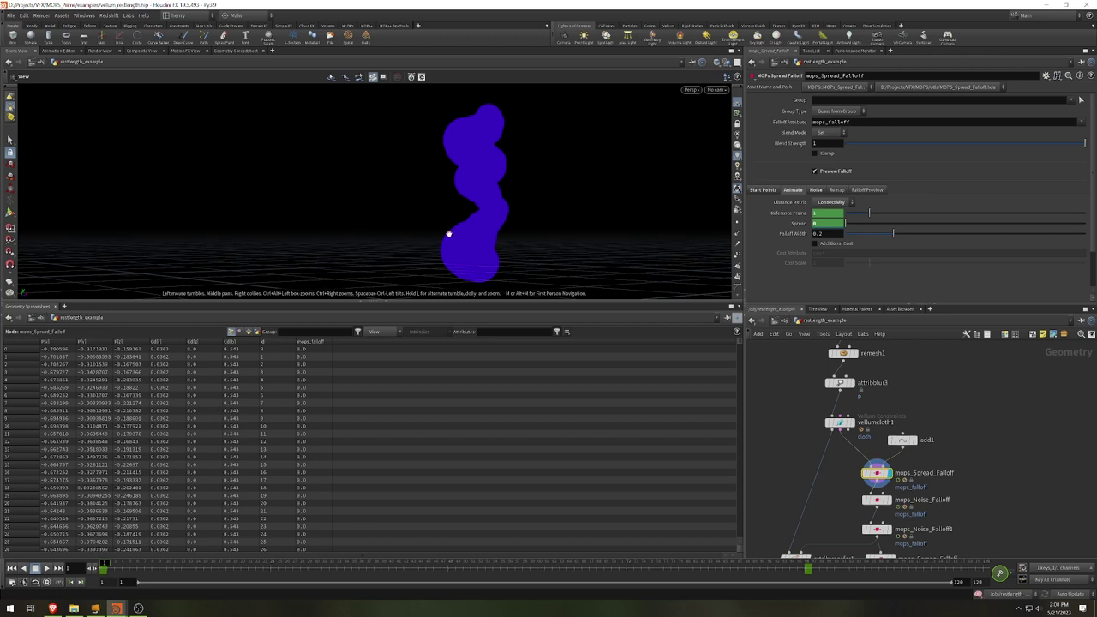
click(114, 569)
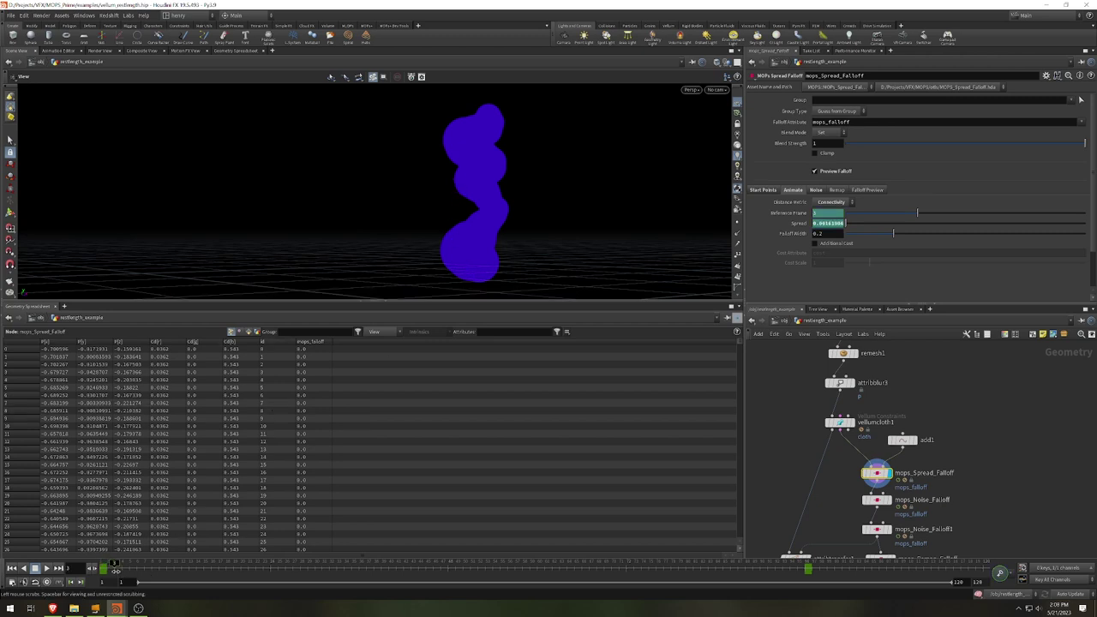
drag(114, 569, 799, 576)
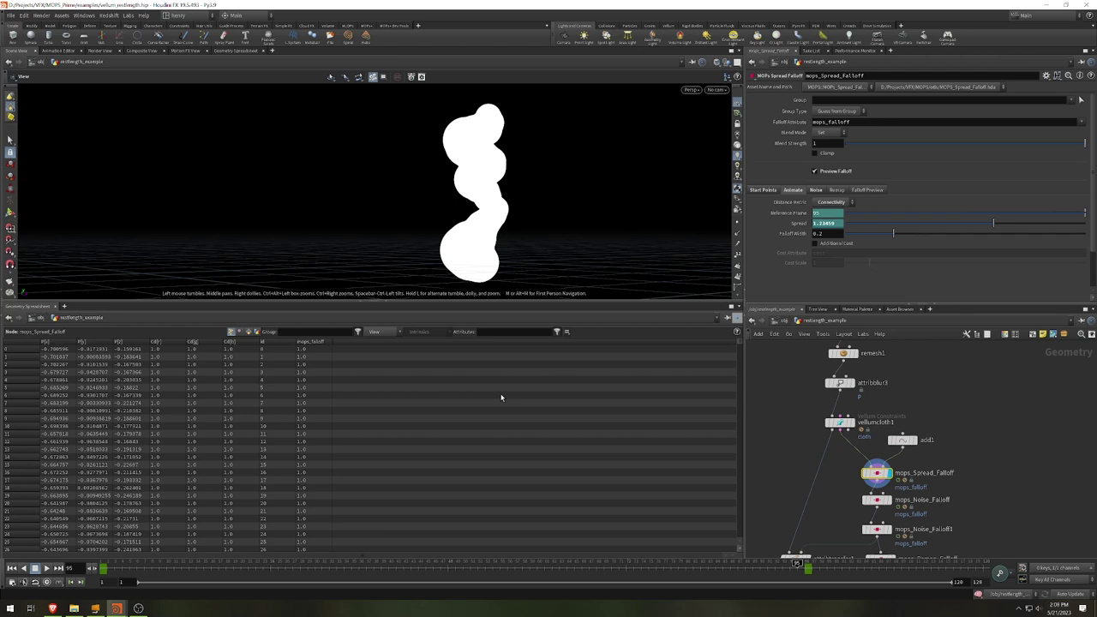
Display mops_Noise_Falloff with Preview Falloff enabled and move the timeline to frame 80 to inspect its noise pattern.
mouse_move(894, 507)
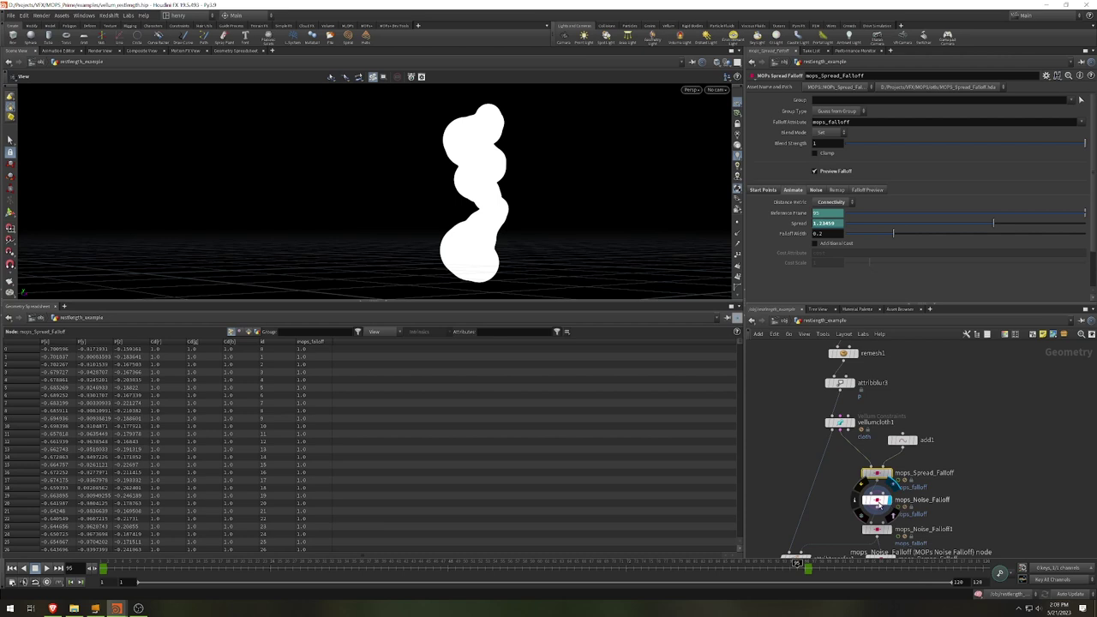
click(876, 502)
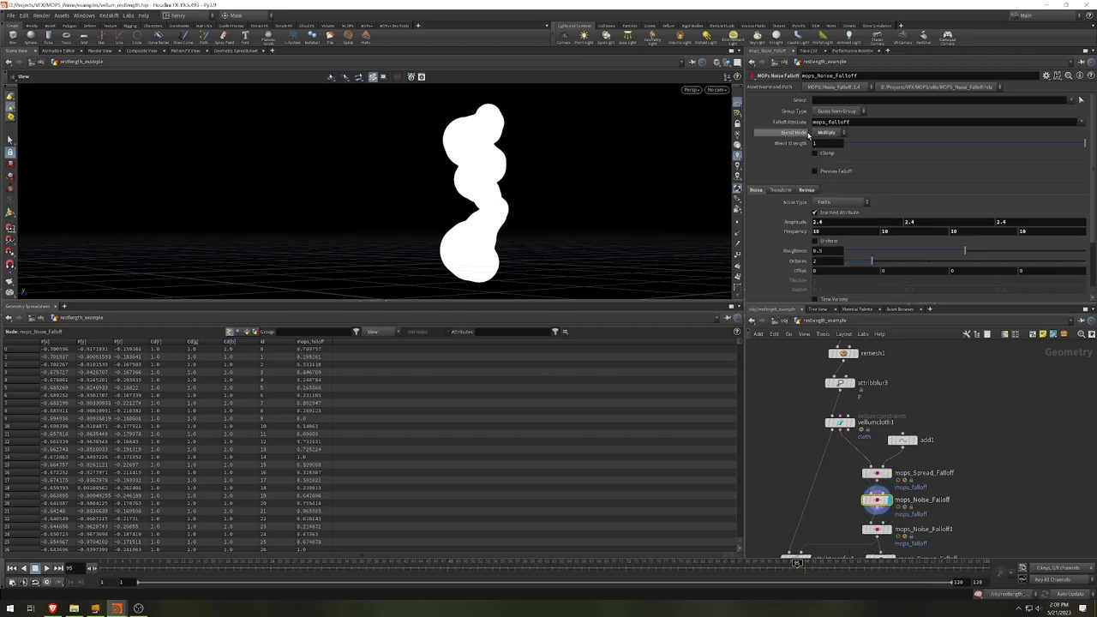
click(815, 171)
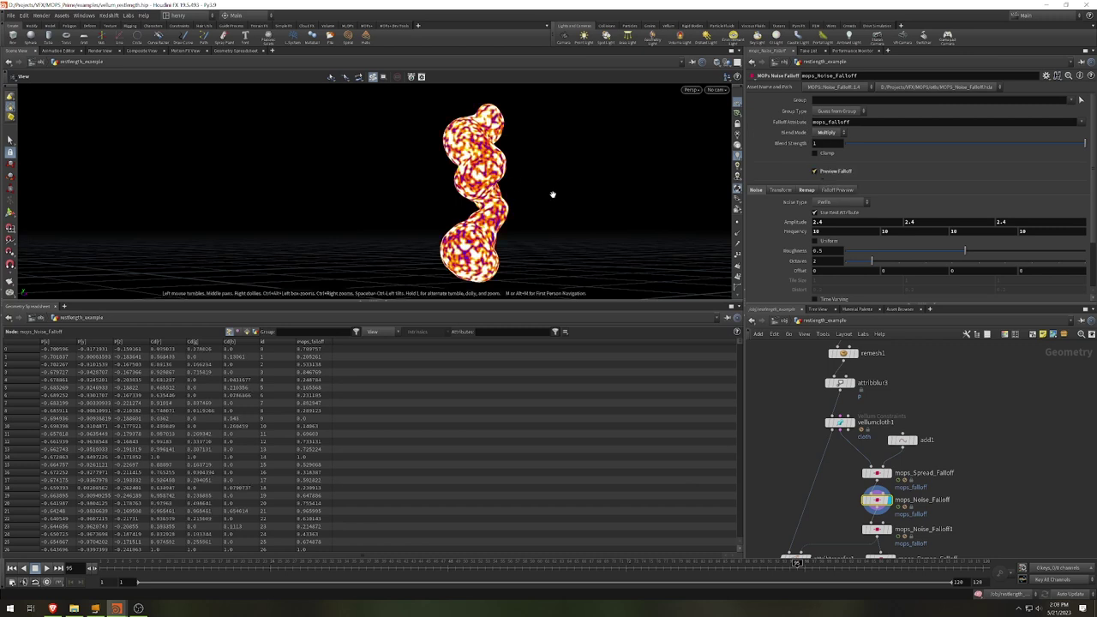
drag(785, 563, 684, 575)
drag(466, 193, 477, 213)
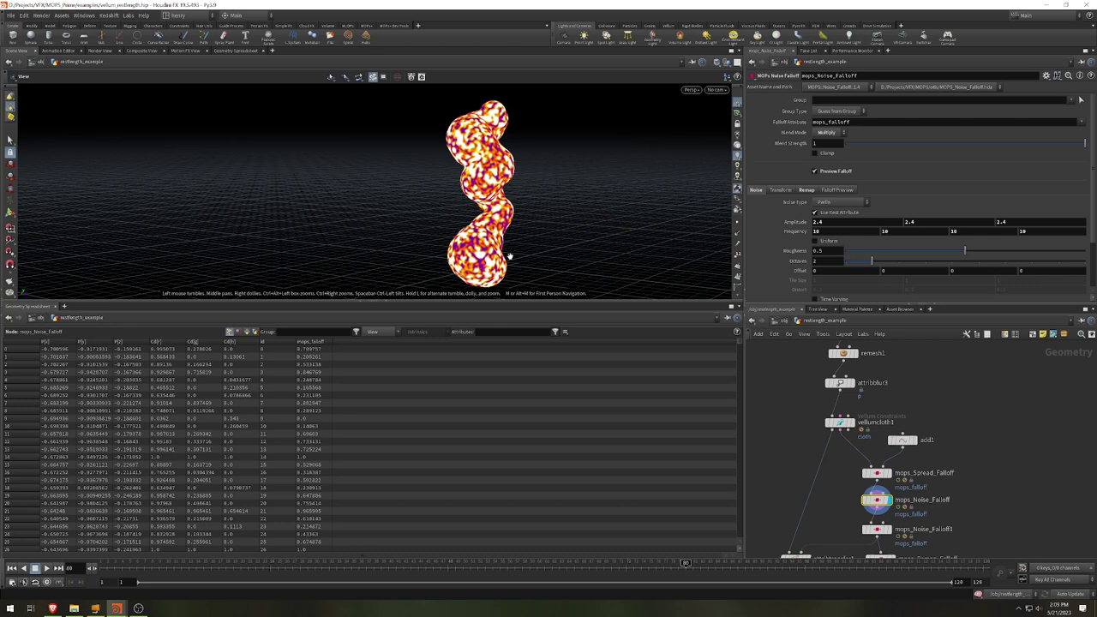
Display mops_Noise_Falloff1 and examine how its second noise layer breaks up the falloff.
middle_drag(1029, 500, 1026, 441)
click(886, 470)
click(883, 471)
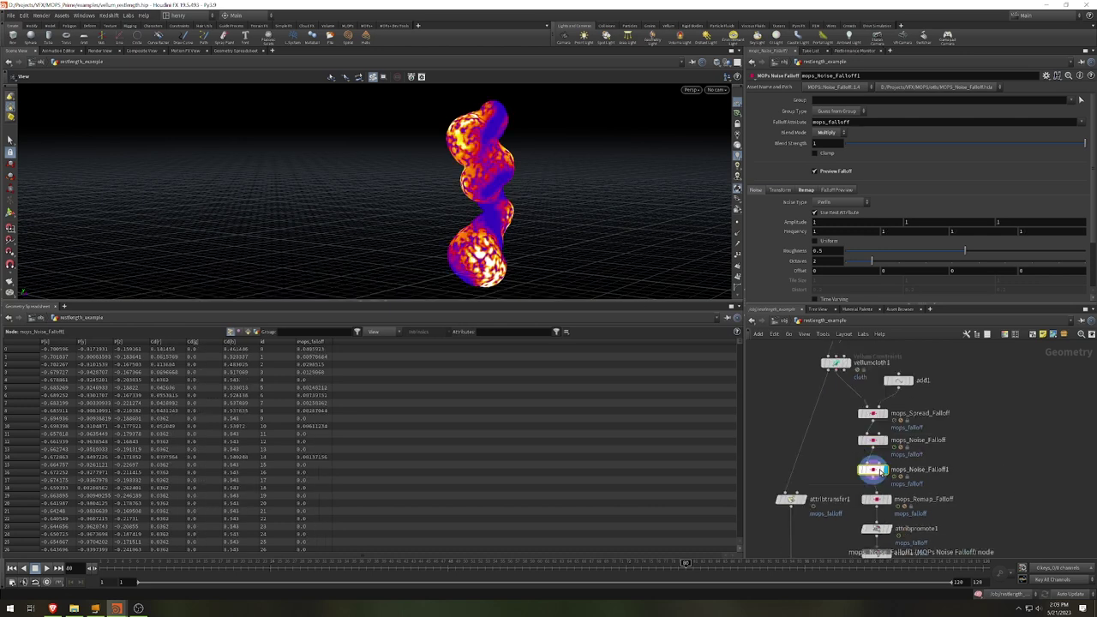
drag(517, 207, 513, 182)
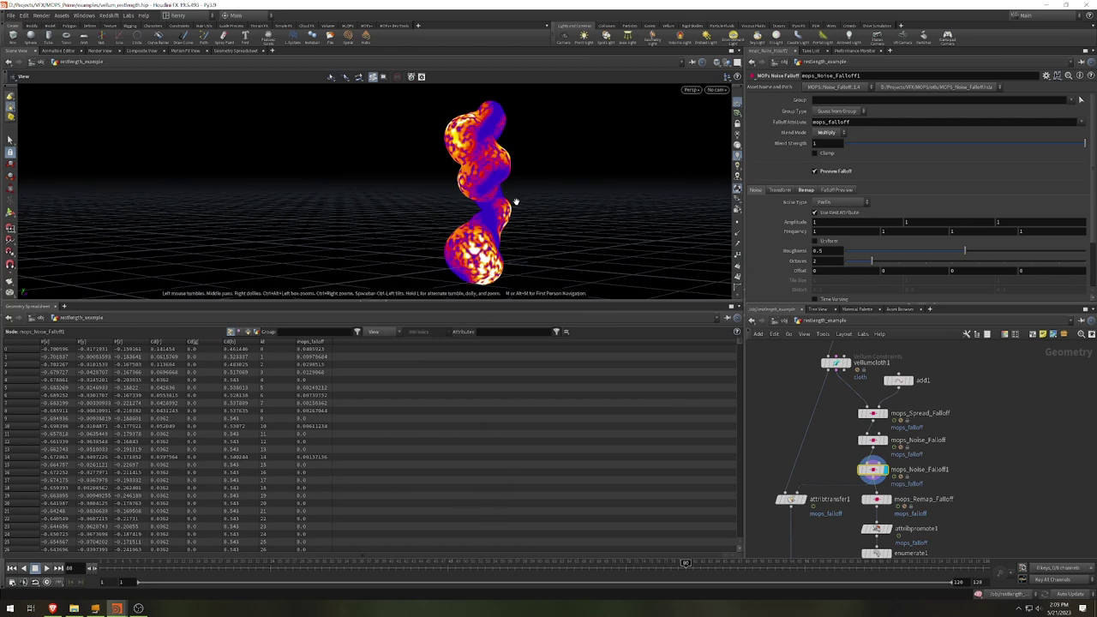
Display mops_Remap_Falloff and review how its input and output ranges remap the layered noise falloff.
drag(455, 281, 501, 256)
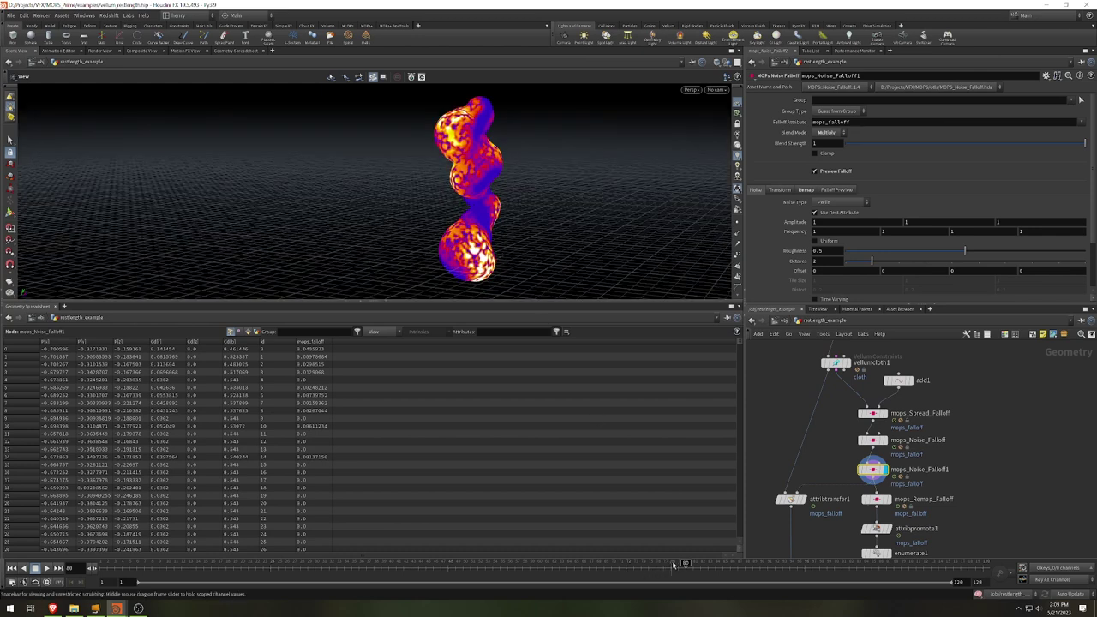
mouse_move(675, 567)
mouse_down()
mouse_move(248, 571)
mouse_move(686, 593)
mouse_up()
drag(492, 192, 480, 179)
drag(464, 126, 454, 213)
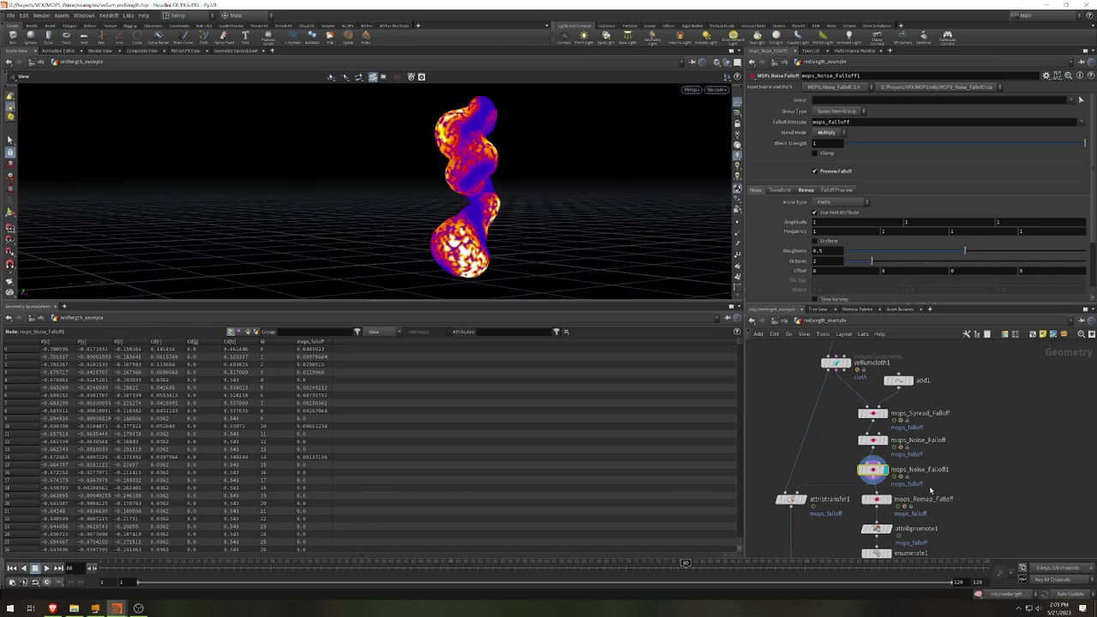
click(876, 501)
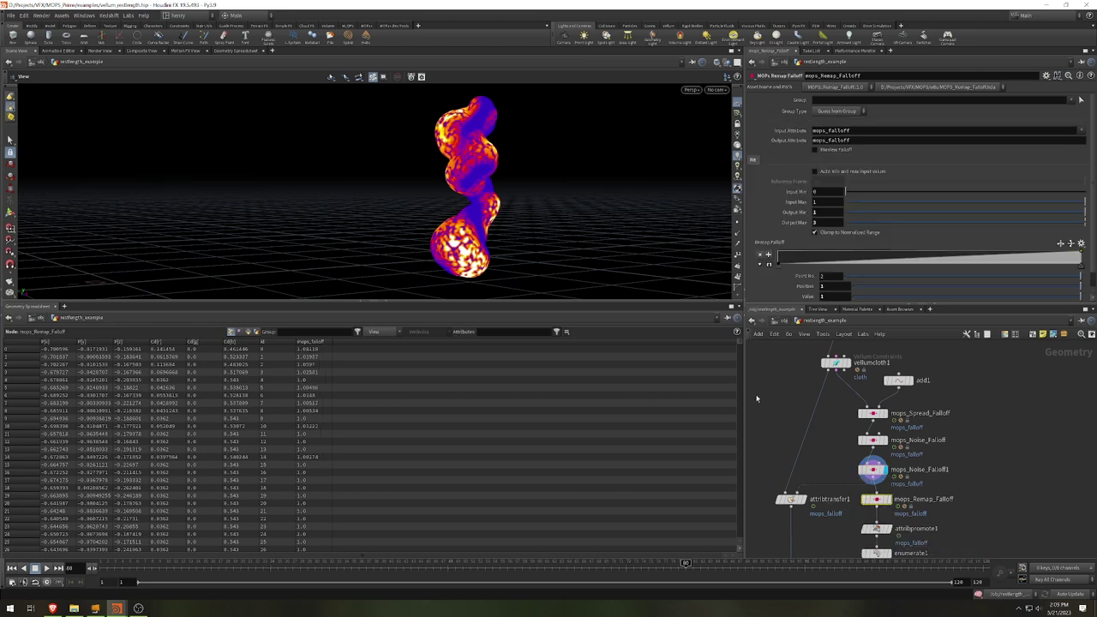
drag(481, 205, 463, 192)
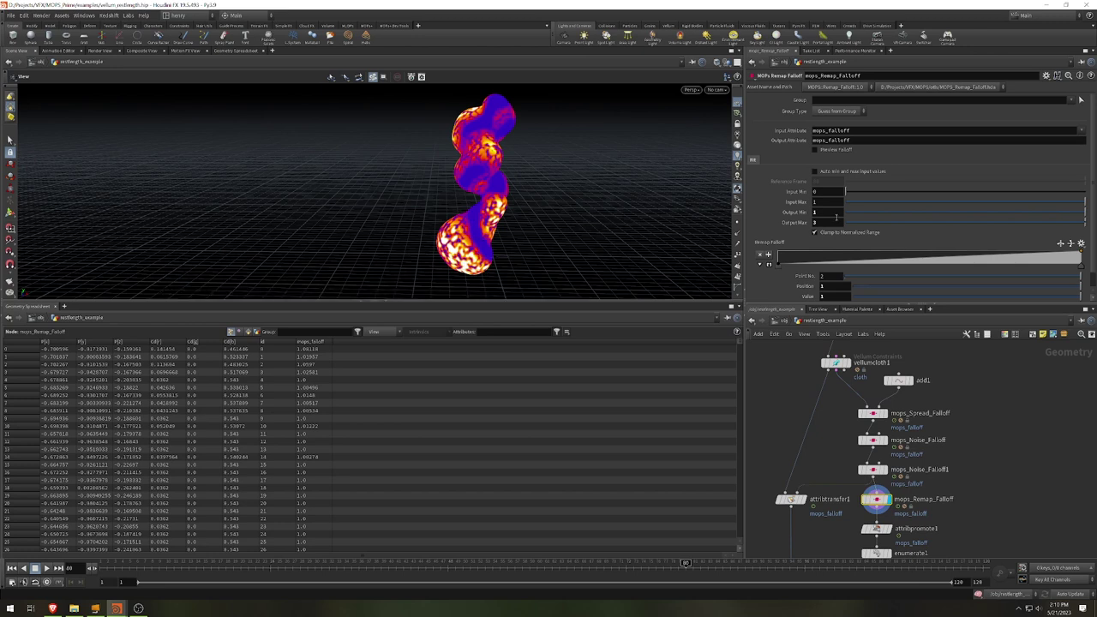
drag(484, 240, 557, 268)
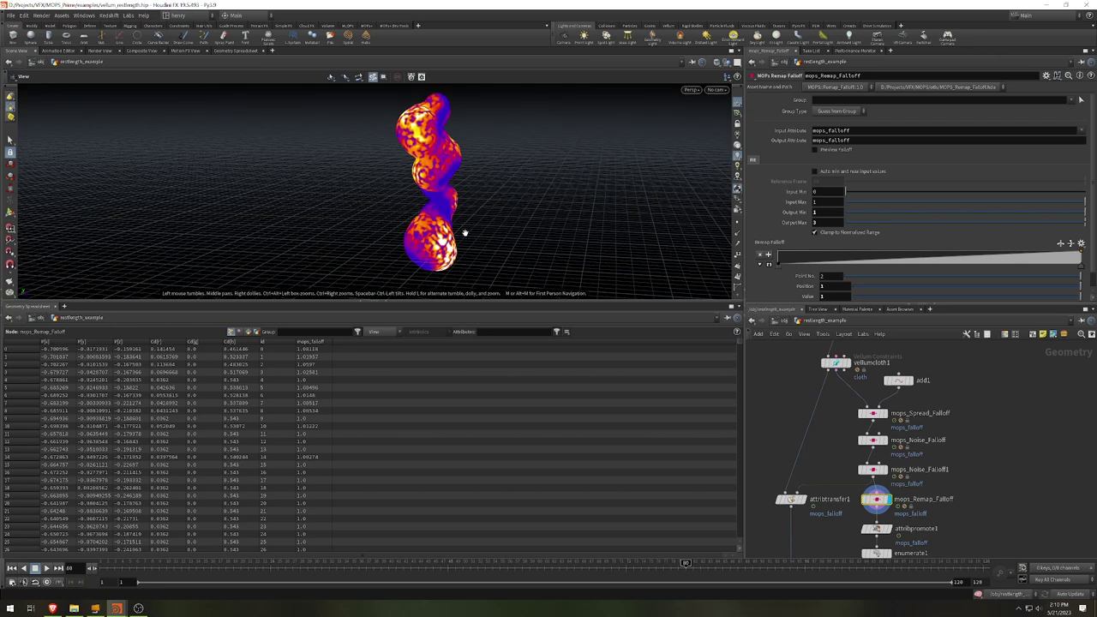
Display attribpromote1 and examine the promoted mops_falloff among the primitive attributes in the geometry spreadsheet and on the shape.
middle_drag(952, 534, 959, 439)
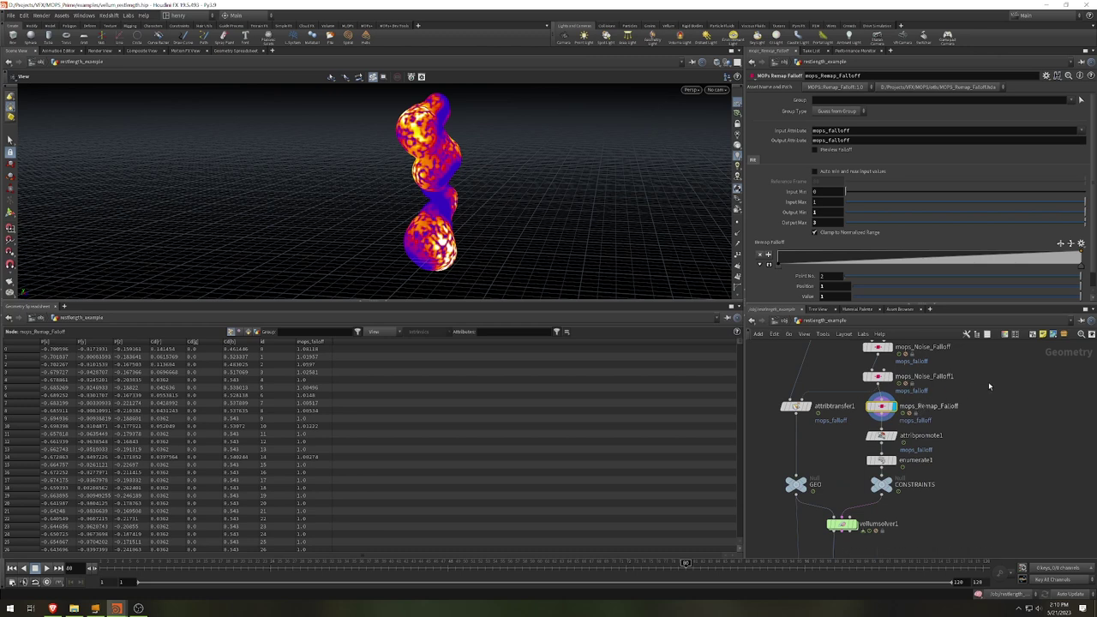
middle_drag(900, 398, 901, 451)
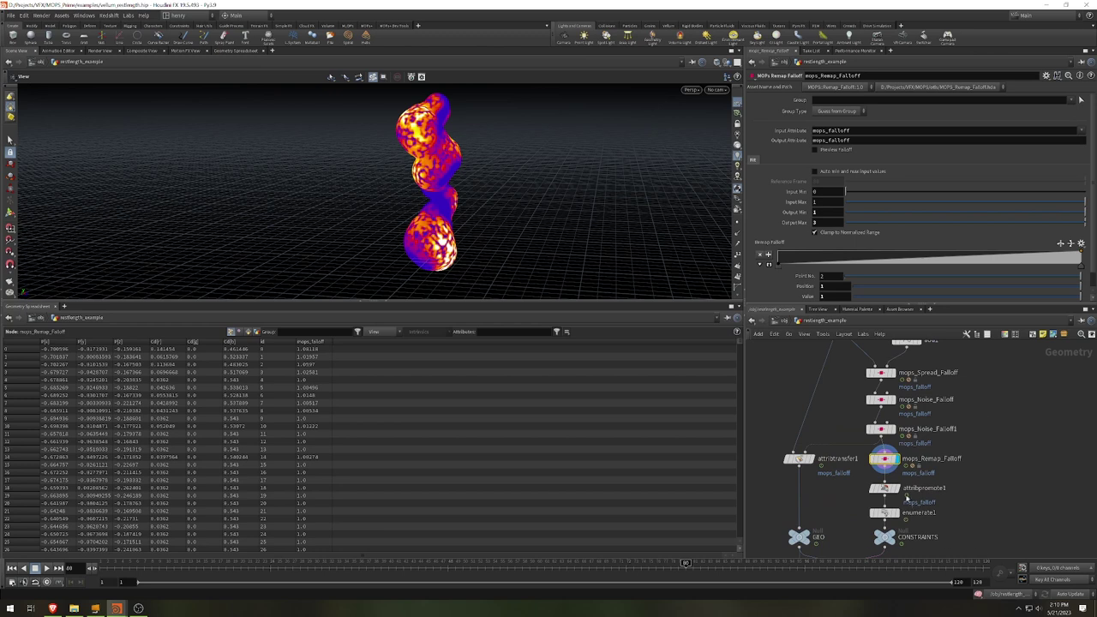
click(885, 489)
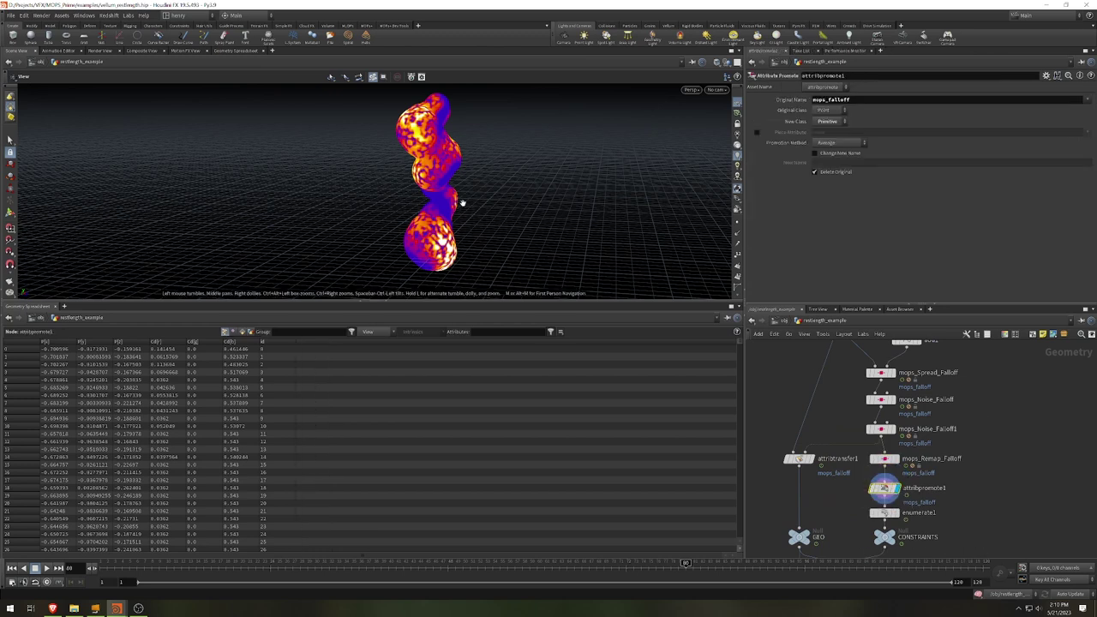
click(244, 334)
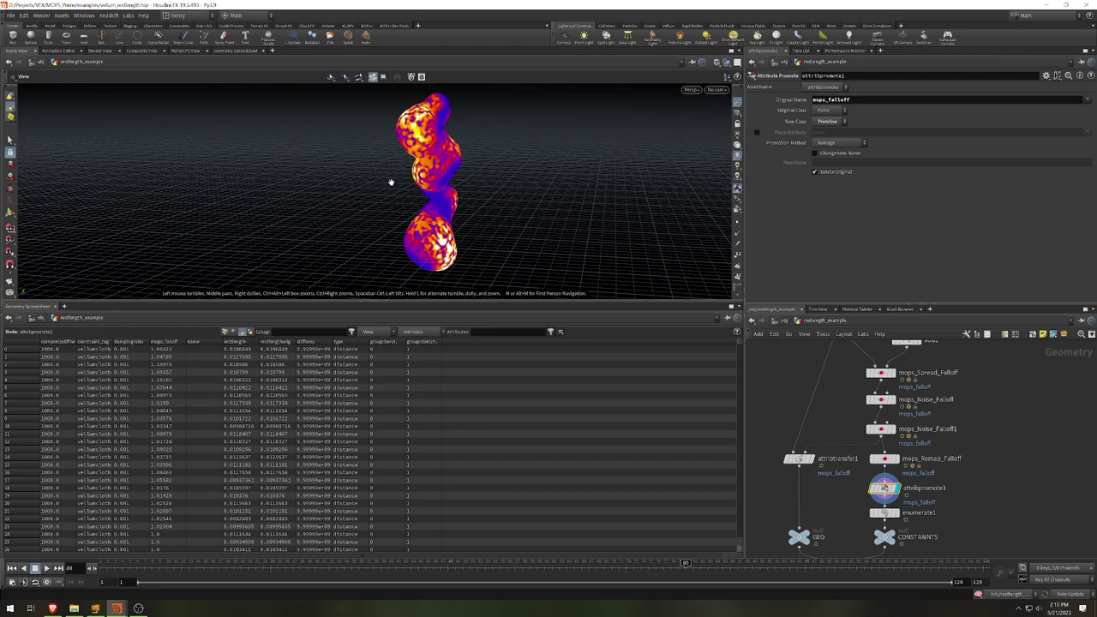
right_drag(369, 181, 548, 199)
drag(548, 199, 523, 245)
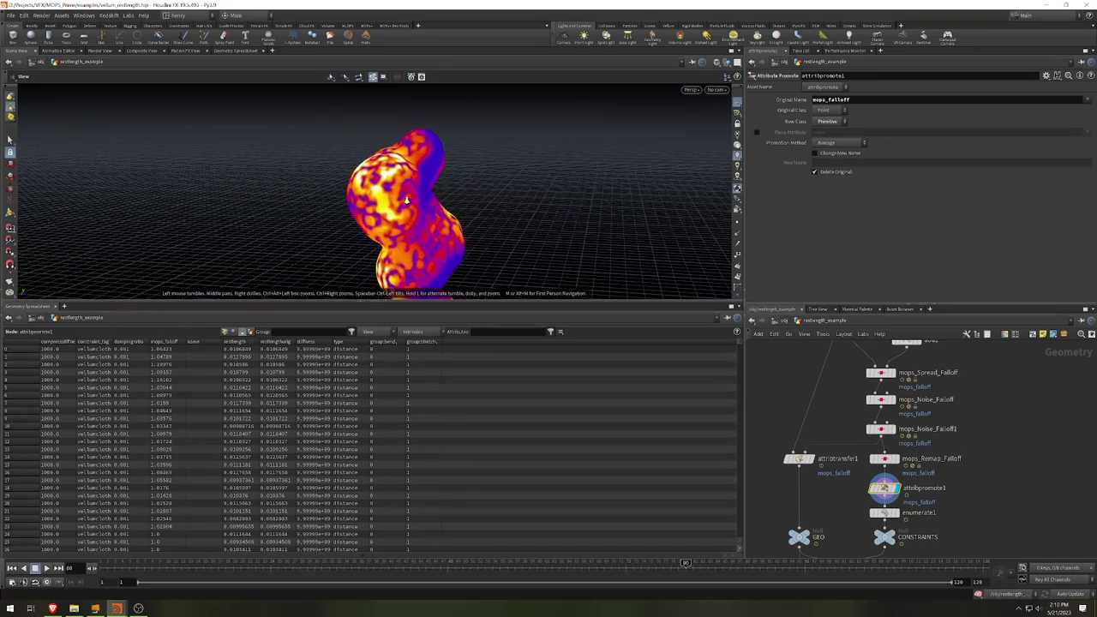
right_drag(523, 244, 615, 249)
drag(616, 249, 517, 208)
right_drag(517, 209, 306, 228)
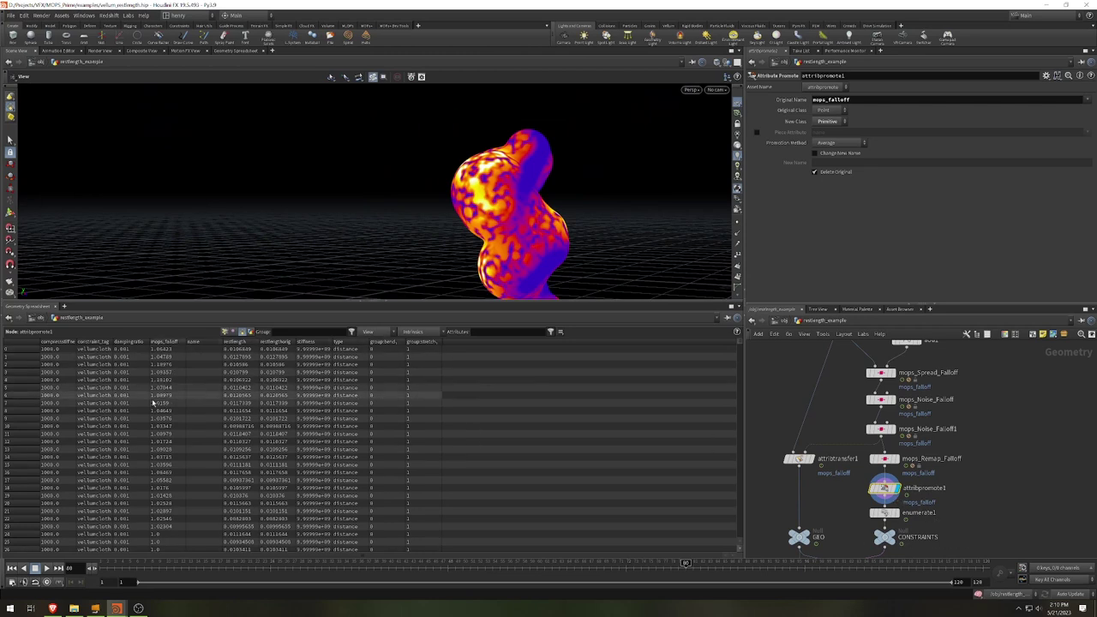
scroll(156, 406, down, 4)
scroll(176, 412, up, 4)
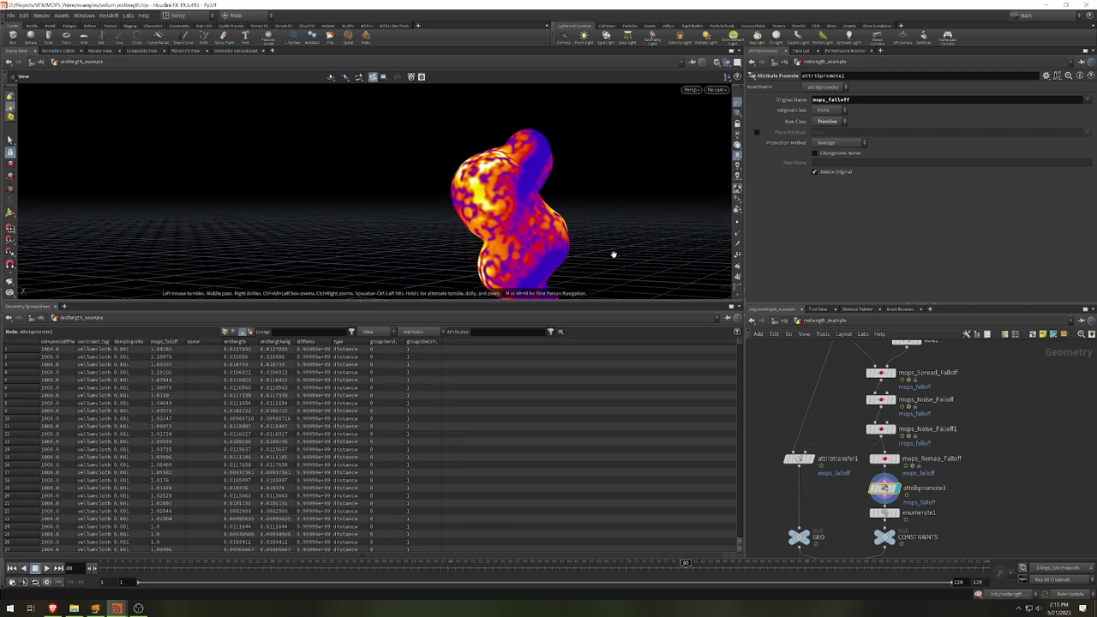
drag(596, 245, 419, 191)
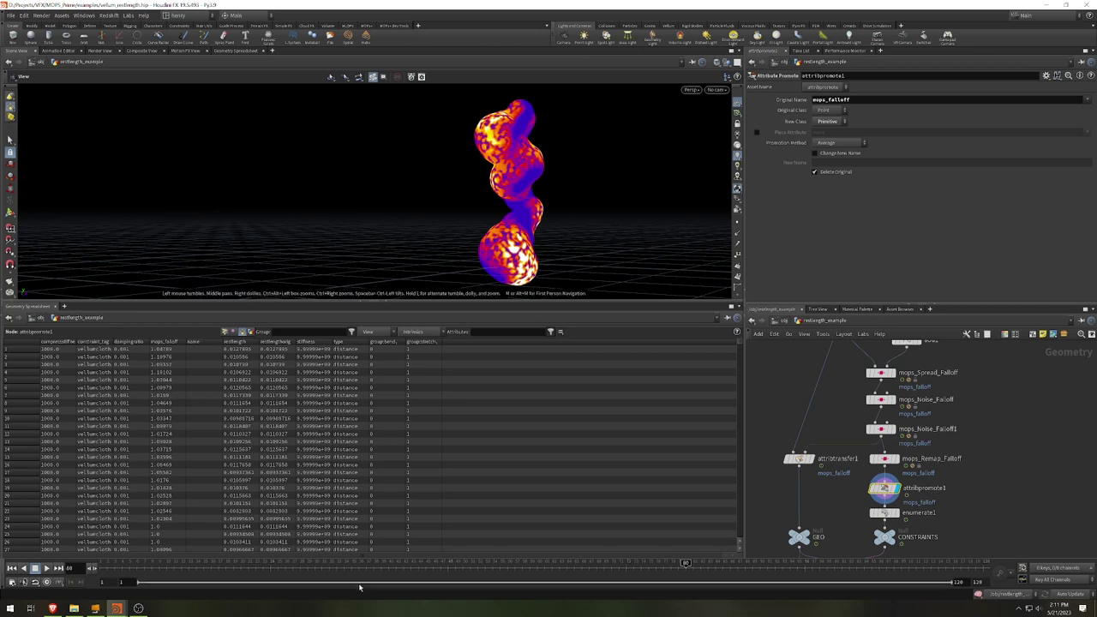
Scrub the timeline back and forth, ending at frame 71, to watch the falloff spread over the shape.
drag(387, 565, 448, 583)
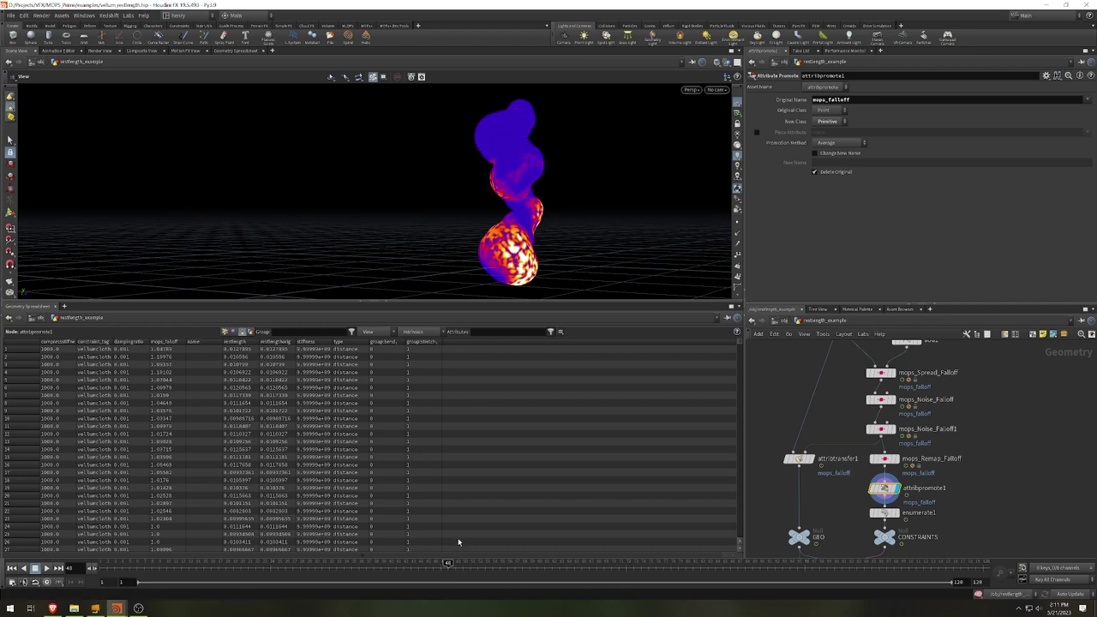
drag(585, 252, 529, 236)
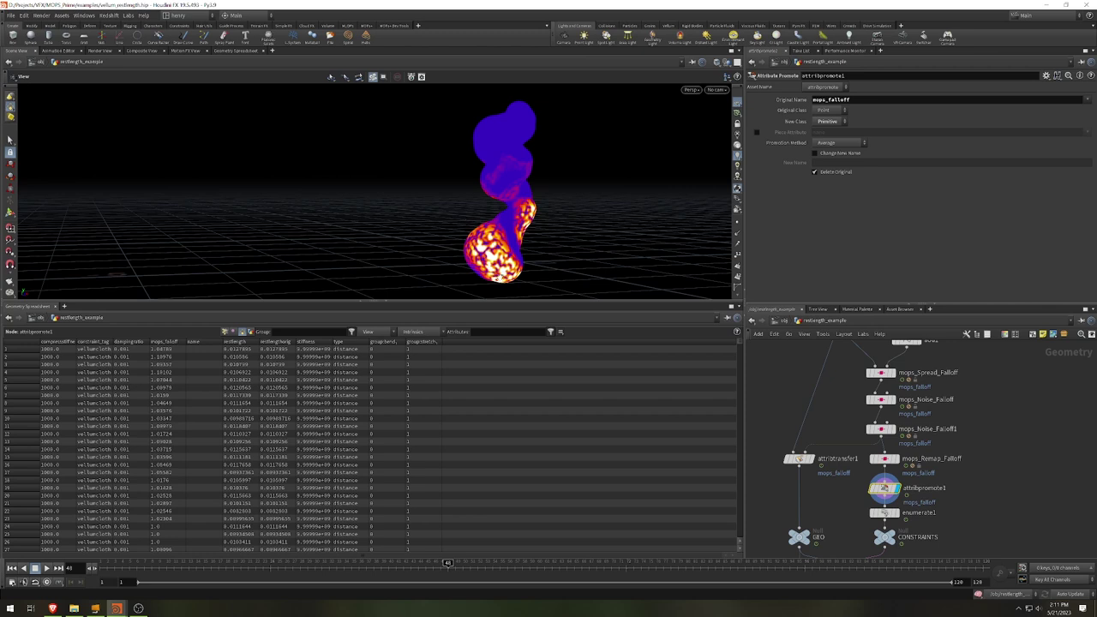
drag(448, 566, 411, 566)
drag(449, 597, 634, 588)
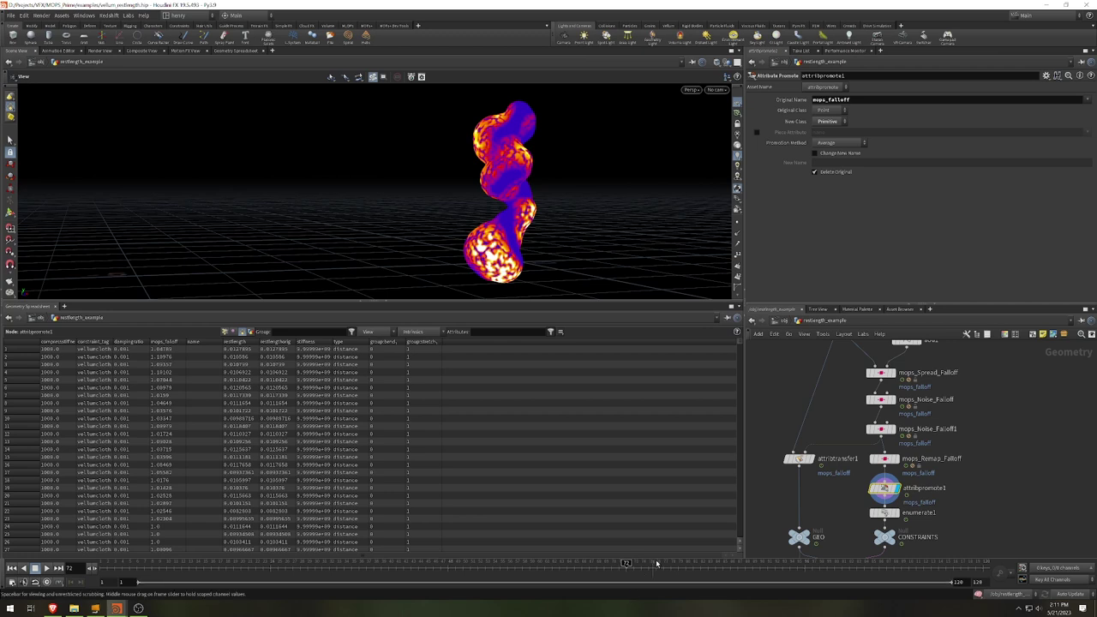
drag(651, 257, 564, 255)
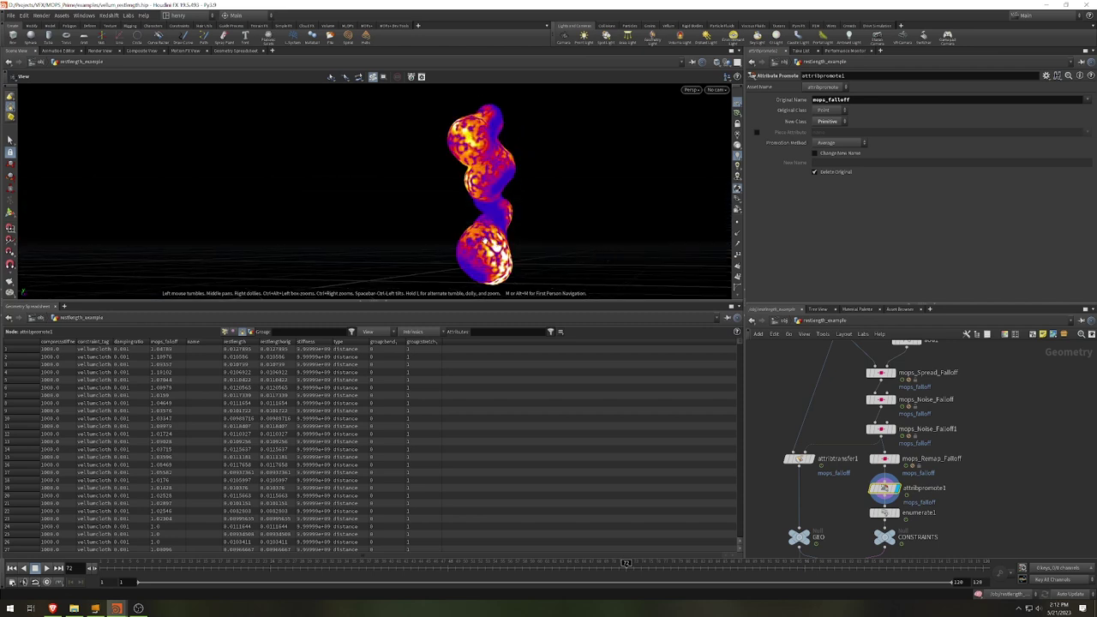
drag(482, 142, 433, 172)
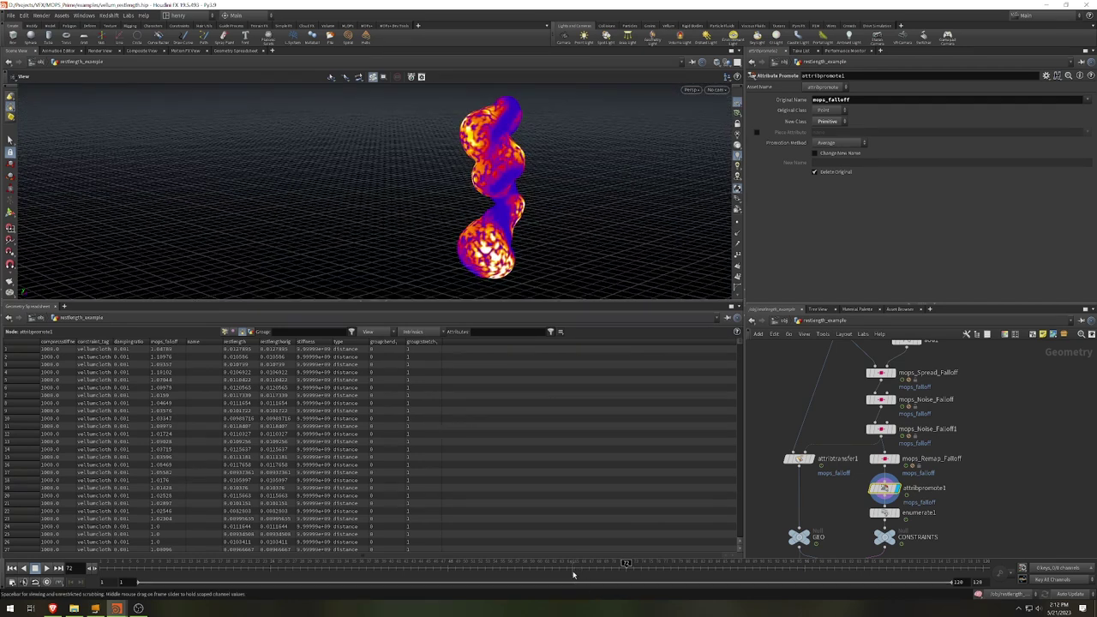
drag(574, 575, 519, 576)
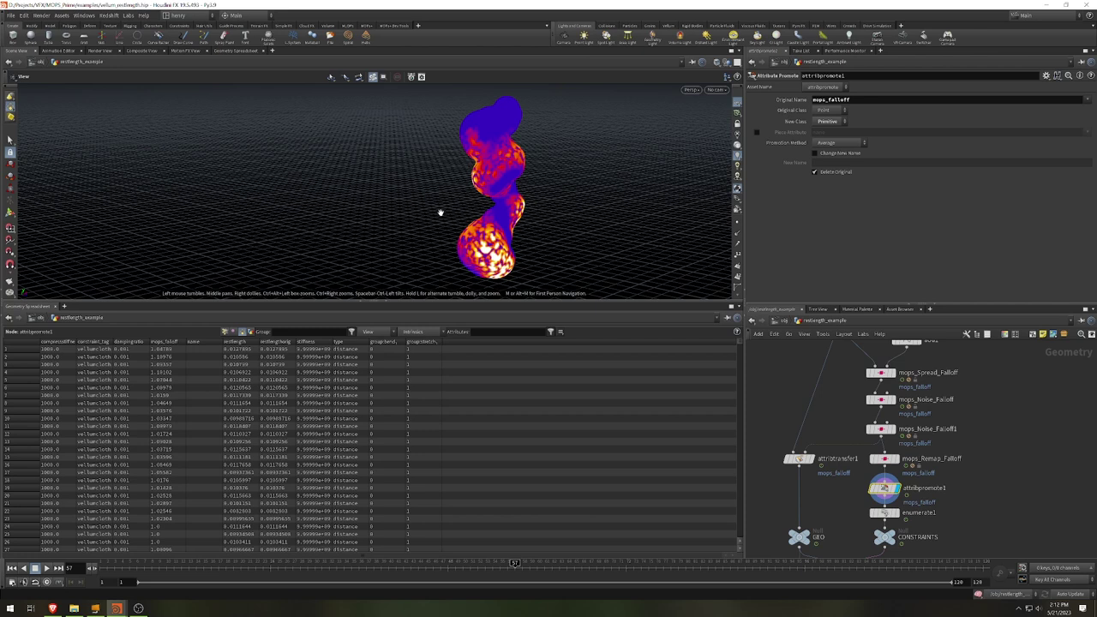
mouse_move(472, 563)
mouse_down()
mouse_move(433, 563)
mouse_move(566, 573)
mouse_move(489, 576)
mouse_move(555, 592)
mouse_move(617, 563)
mouse_up()
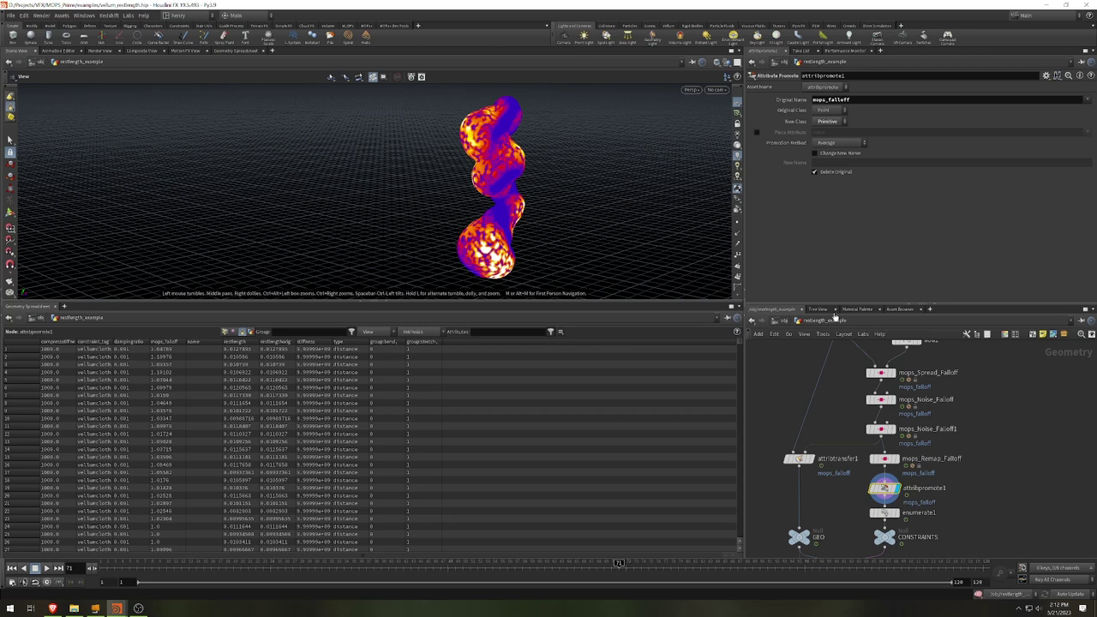
drag(548, 217, 472, 203)
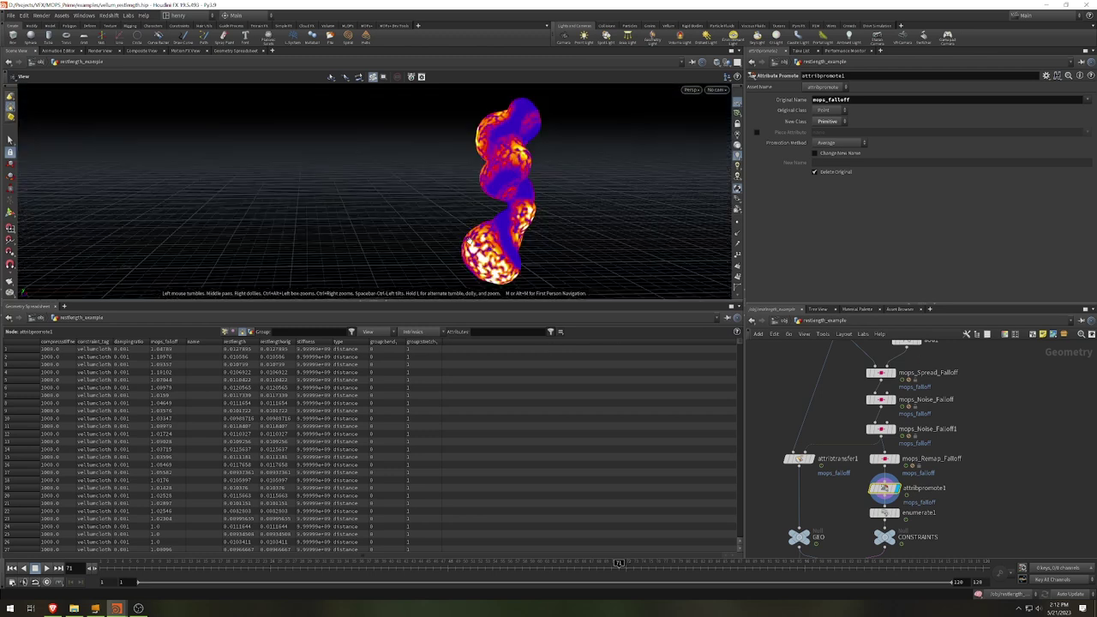
Enlarge the network view, then display enumerate1 and review the integer id attribute it assigns to the primitives.
middle_drag(1016, 400, 1020, 423)
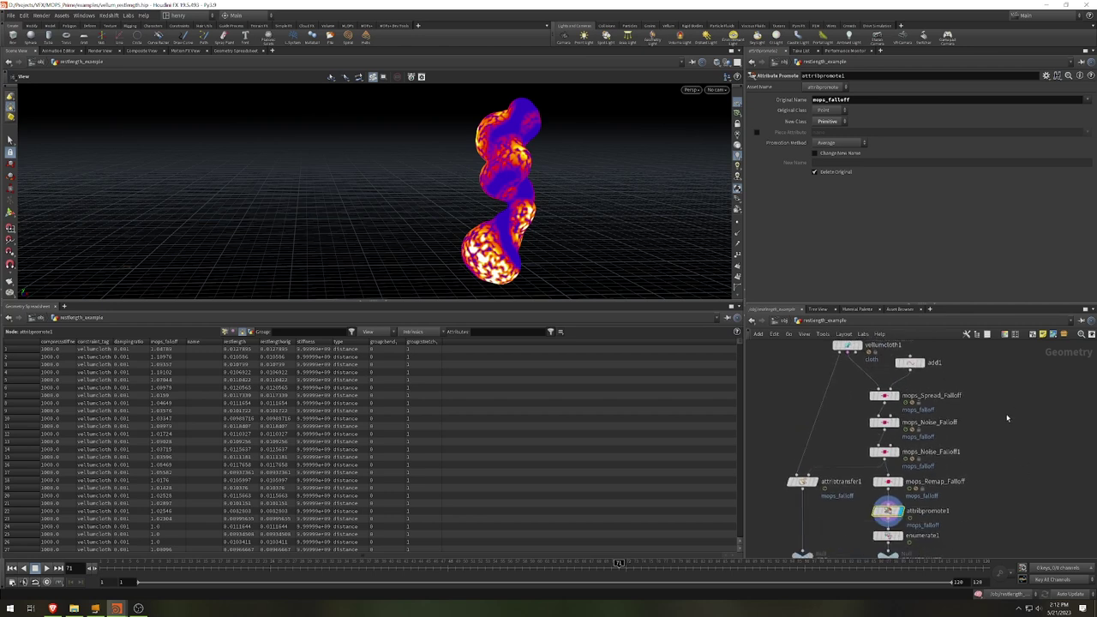
drag(973, 308, 975, 212)
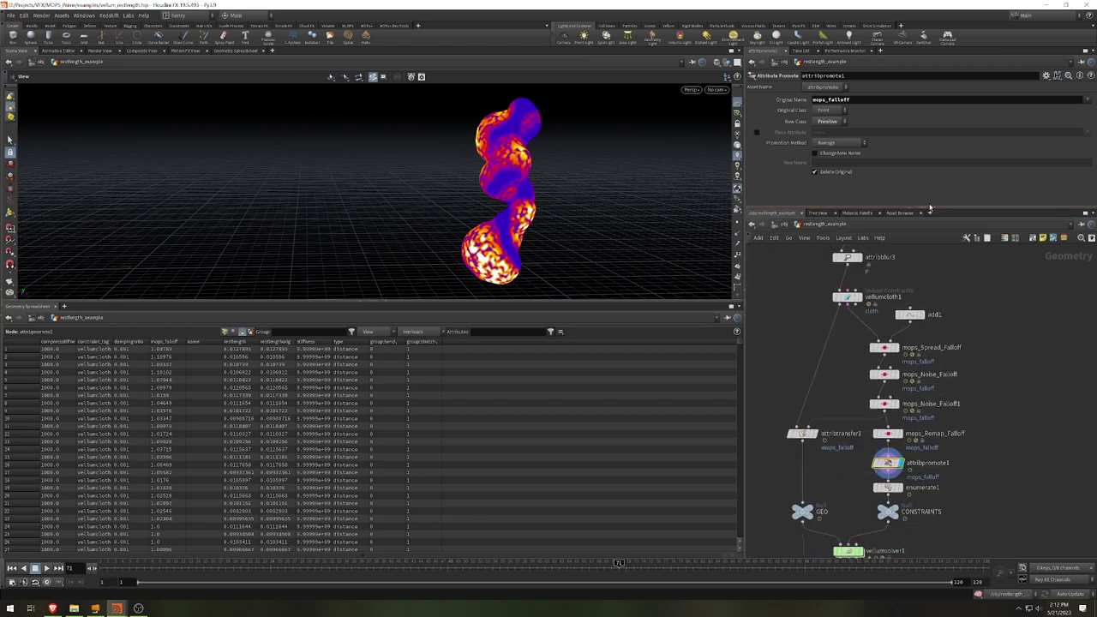
drag(606, 190, 634, 179)
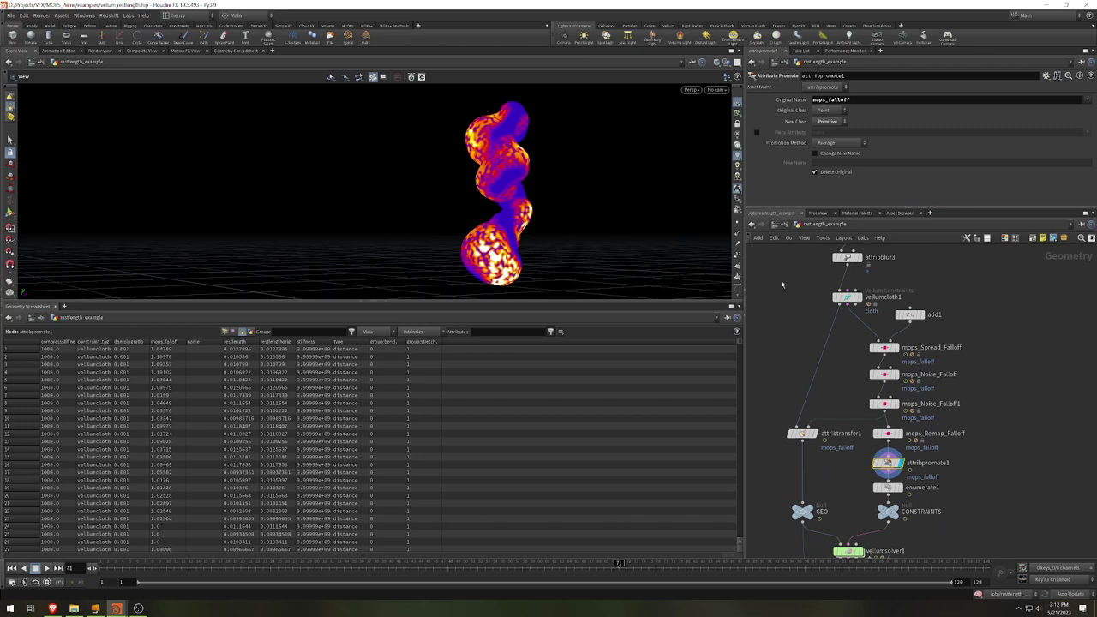
middle_drag(1016, 473, 991, 447)
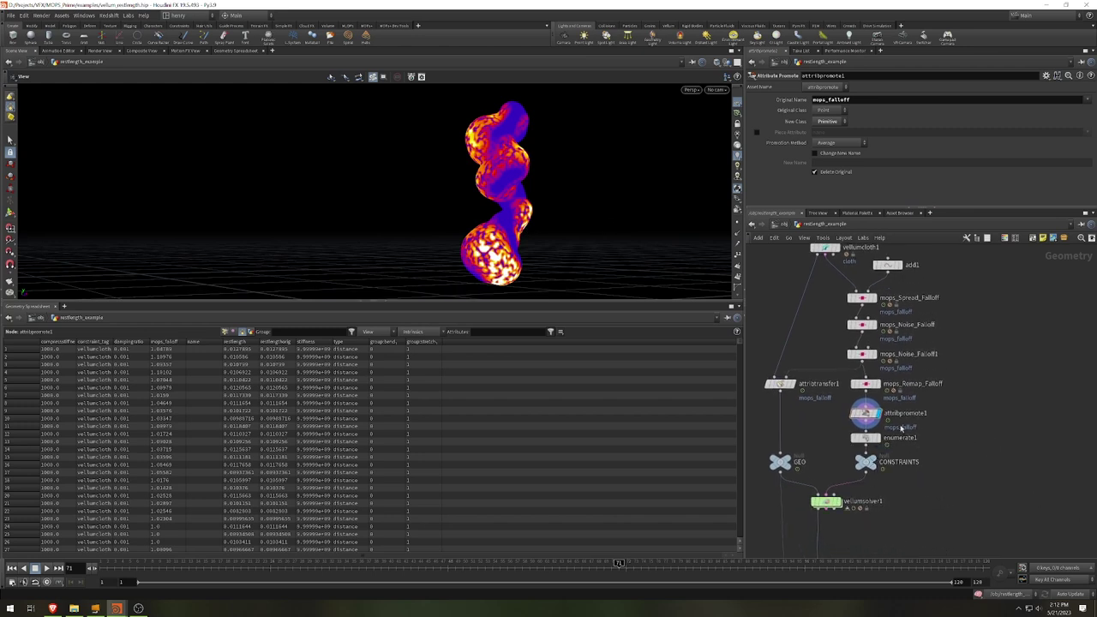
click(872, 439)
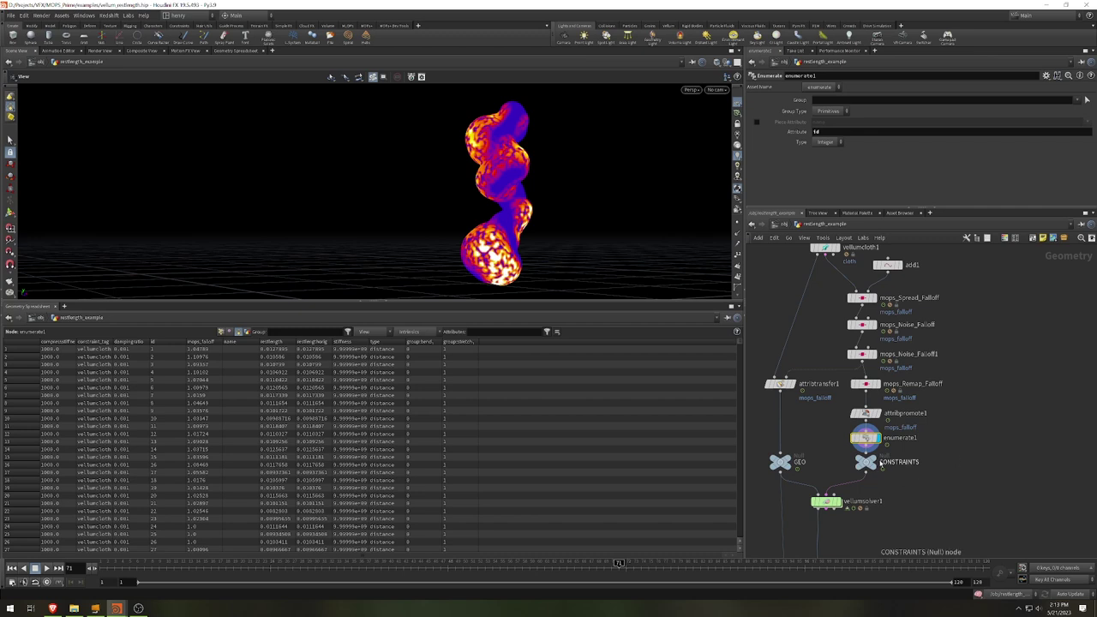
Return to frame 1 and compare vellumsolver1's constraint geometry attributes with those of the CONSTRAINTS null.
mouse_move(826, 503)
click(831, 503)
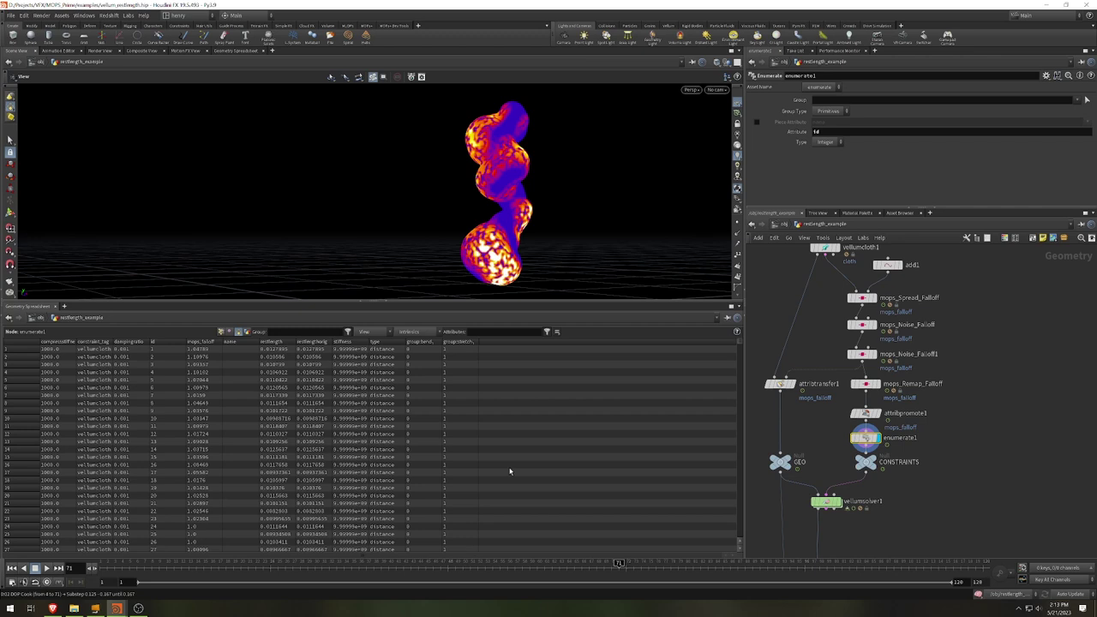
click(12, 568)
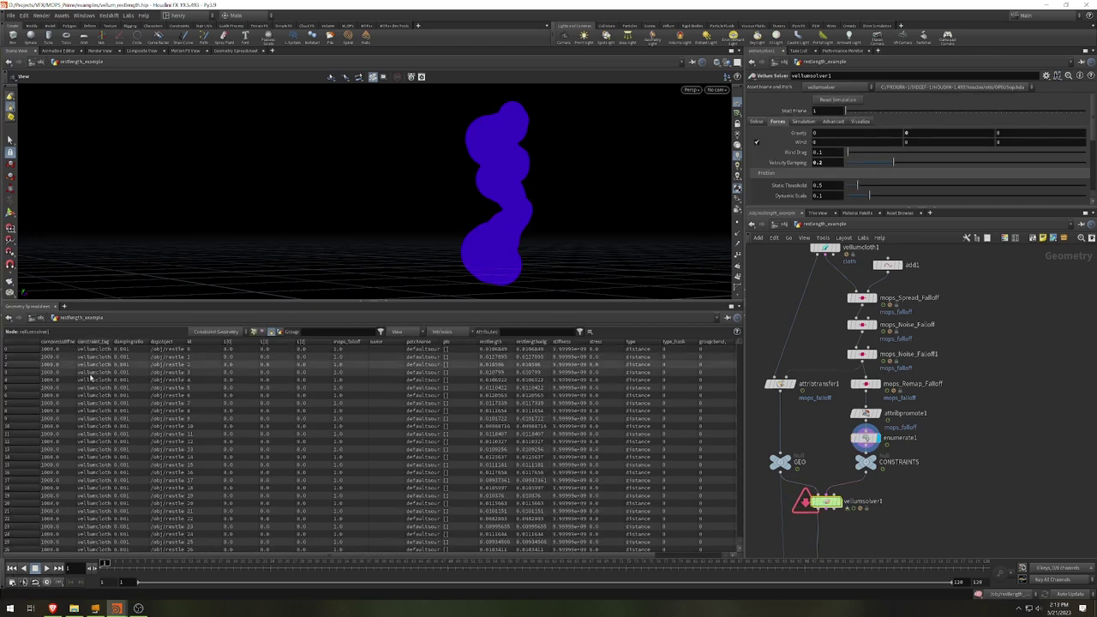
click(865, 462)
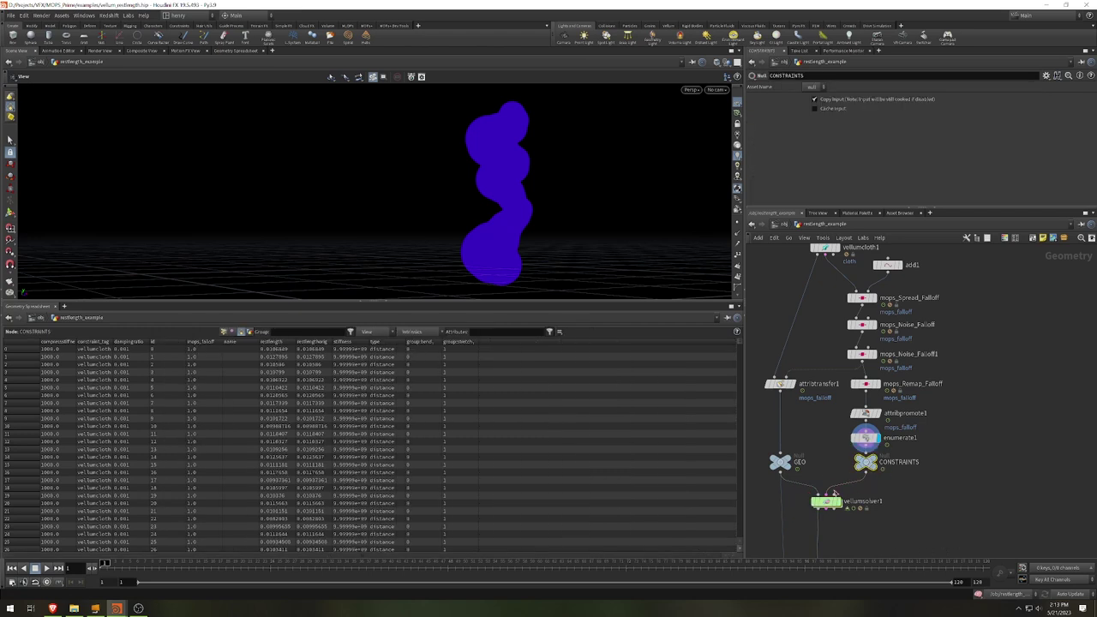
click(827, 501)
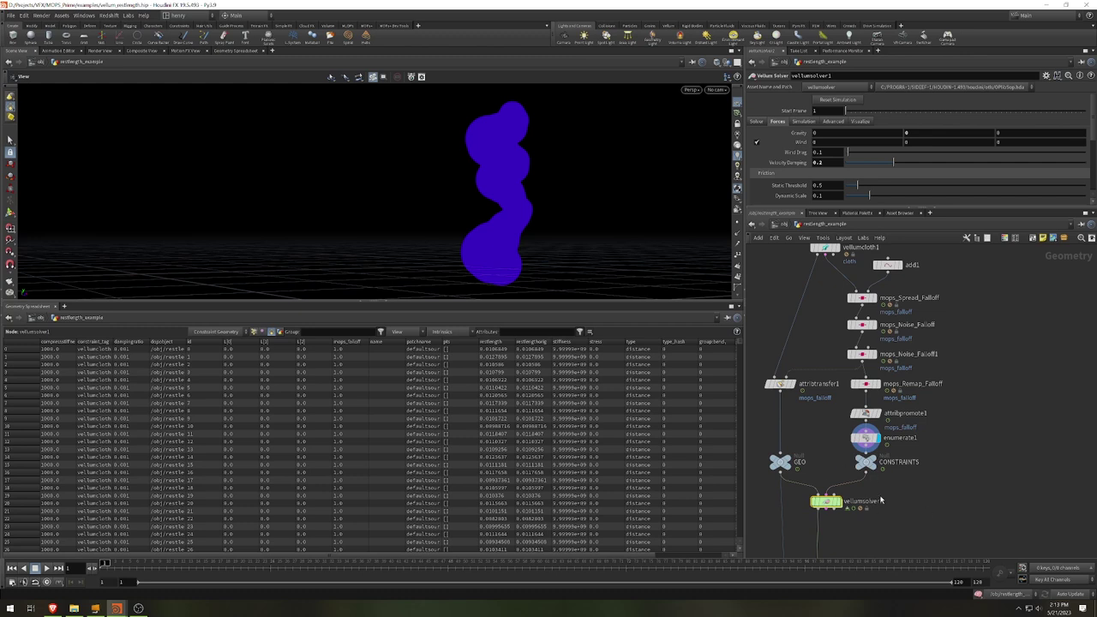
Compare mops_falloff values on enumerate1 at frame 46 and on the displayed CONSTRAINTS null at frame 61, returning to frame 1.
click(867, 438)
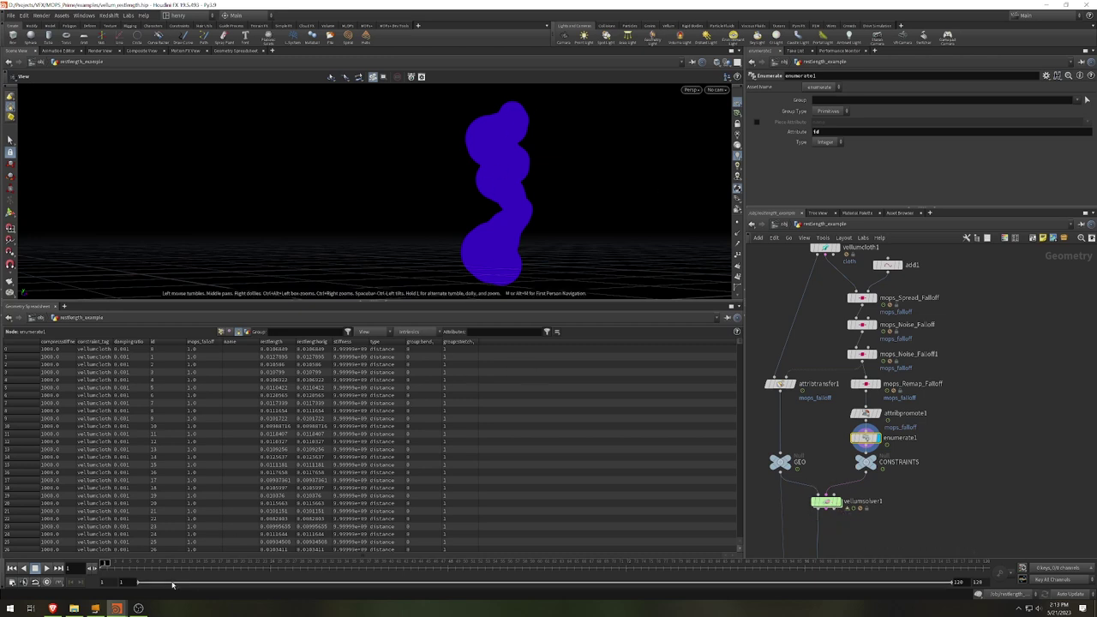
key(Up)
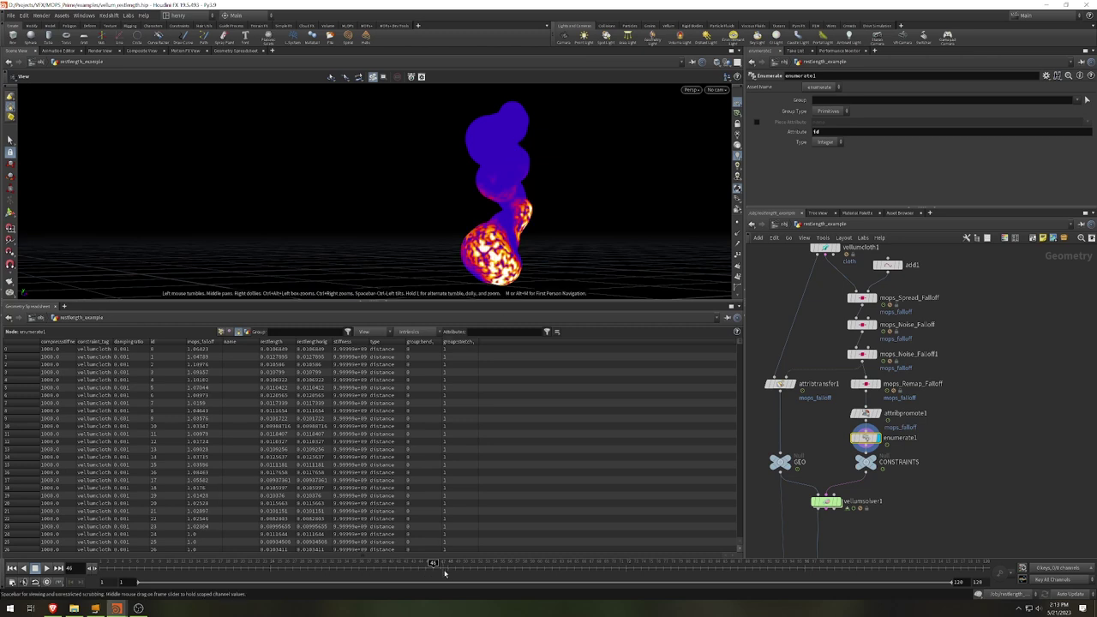
key(ctrl+Up)
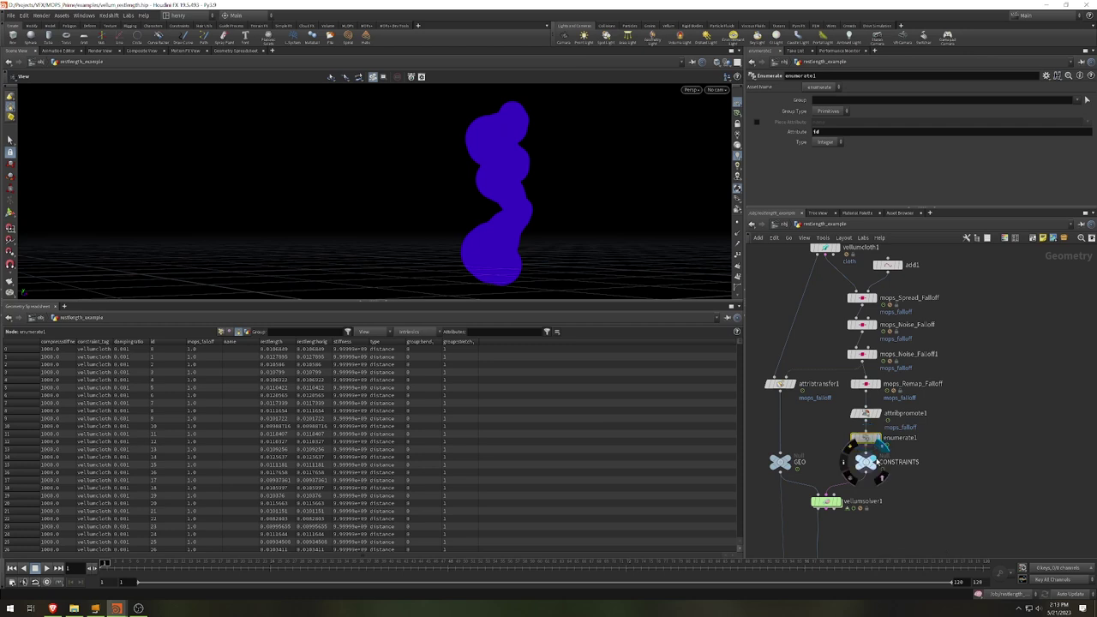
click(866, 463)
key(Up)
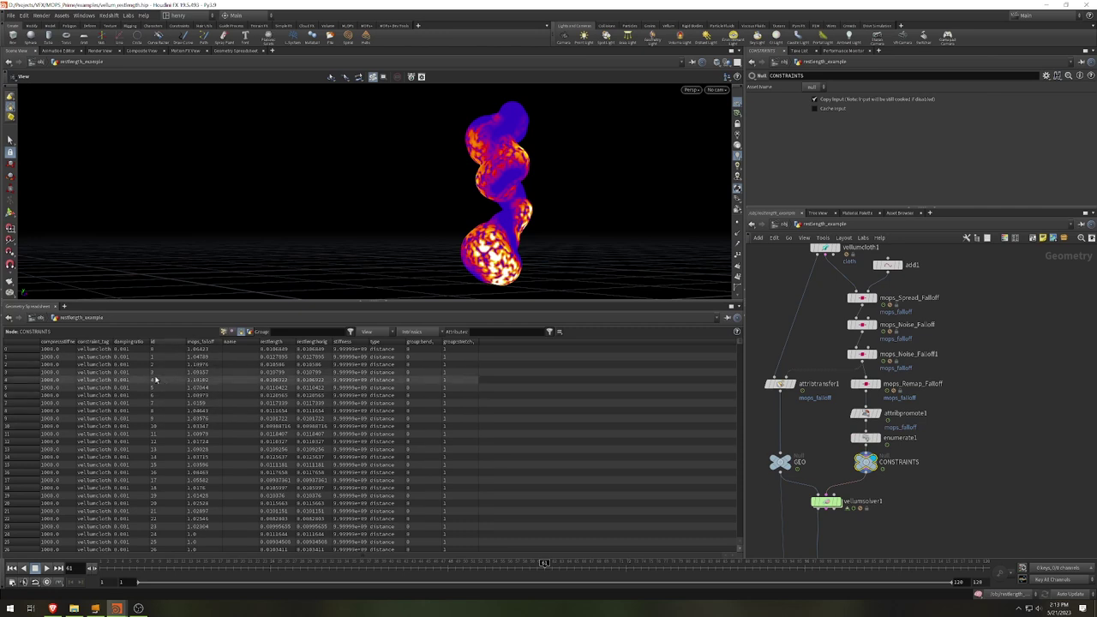
key(ctrl+Up)
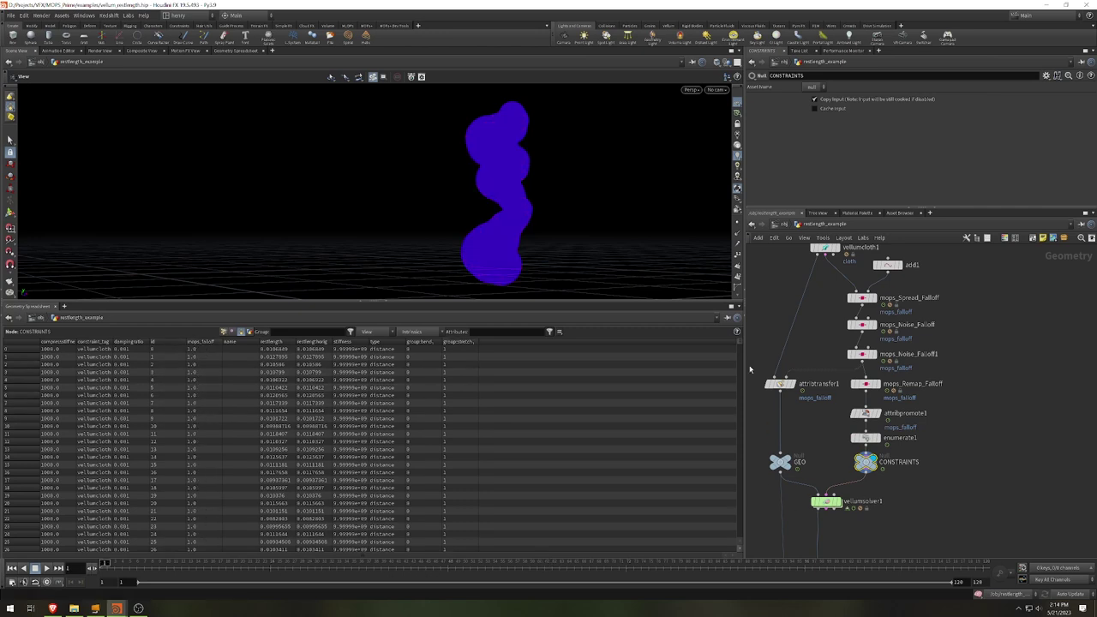
Display mops_Noise_Falloff1, followed by attribtransfer1, to review how mops_falloff is transferred onto the cloth points.
middle_drag(849, 336, 863, 369)
click(875, 387)
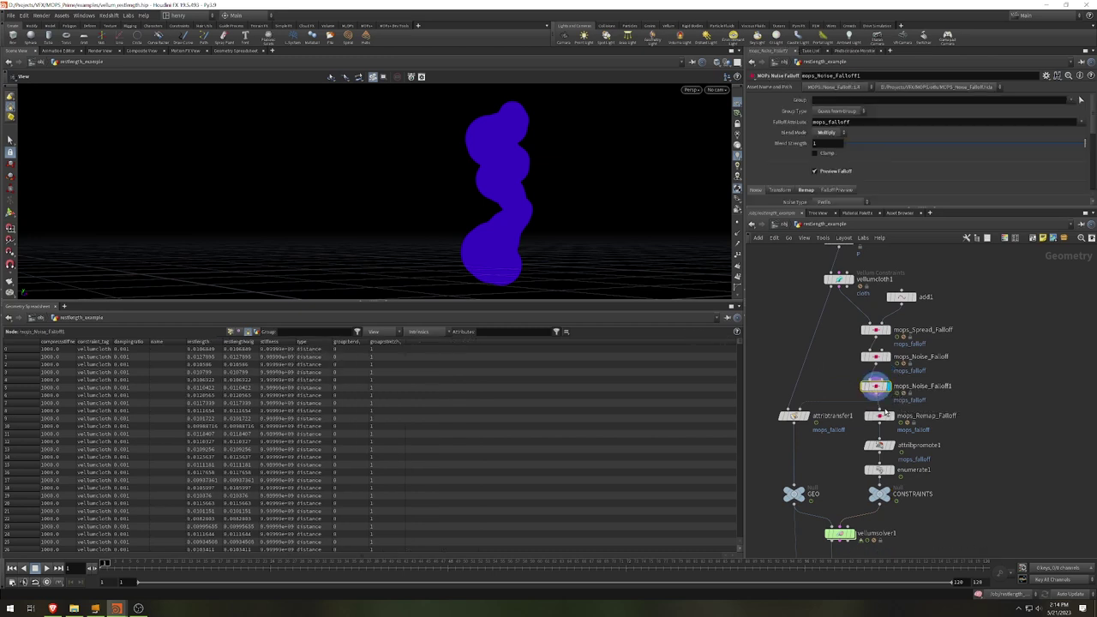
drag(107, 564, 103, 590)
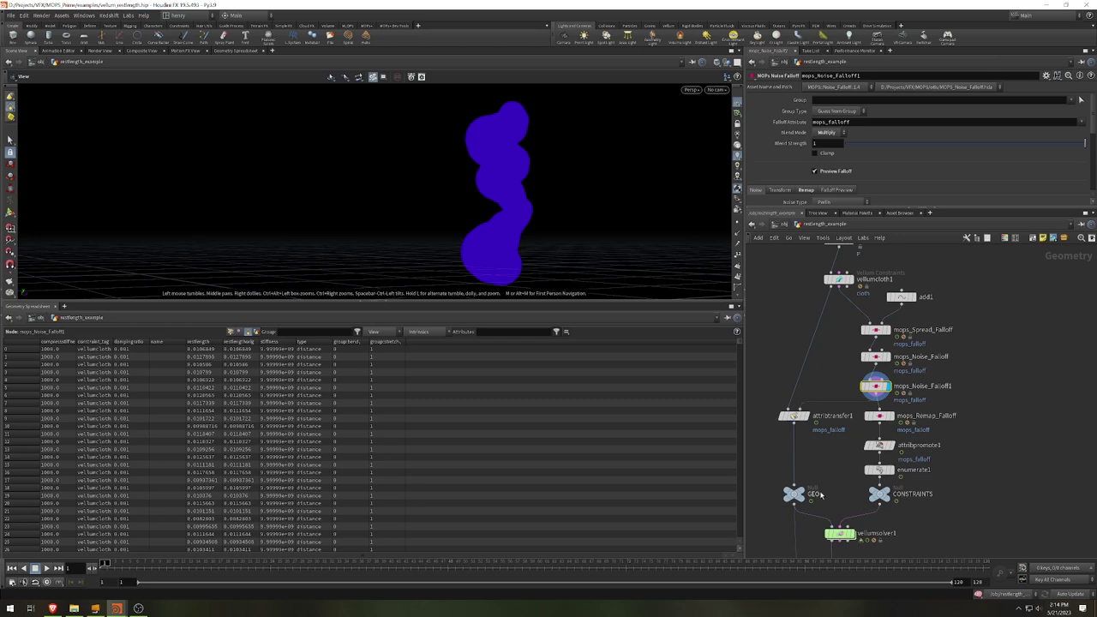
middle_drag(818, 495, 841, 426)
click(817, 346)
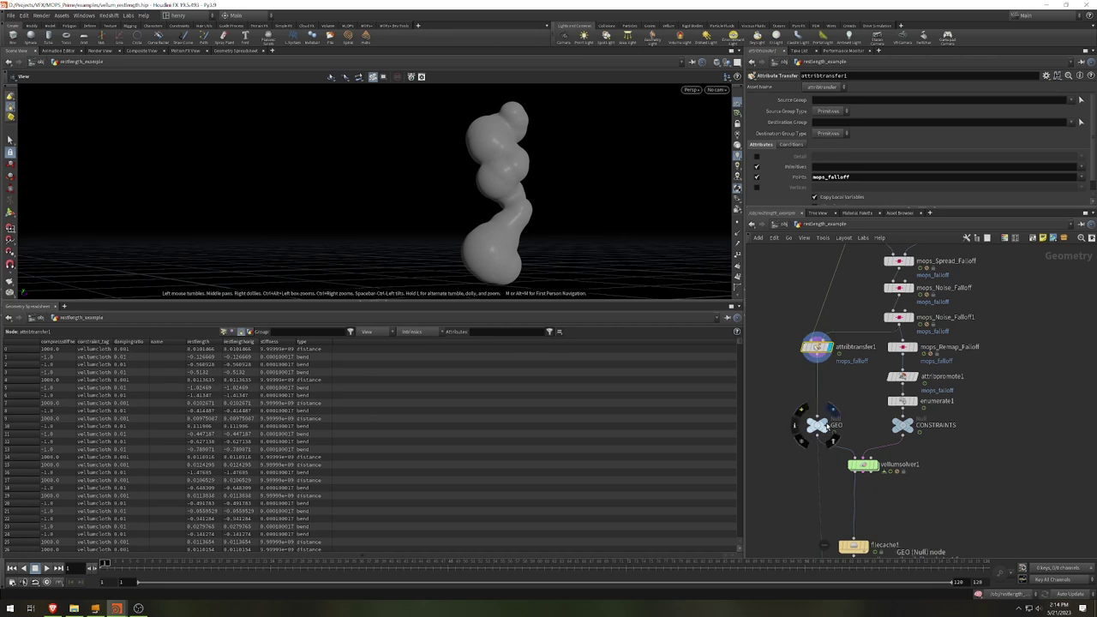
Display the GEO null and check its point mops_falloff values at frame 101, returning to frame 1.
click(819, 425)
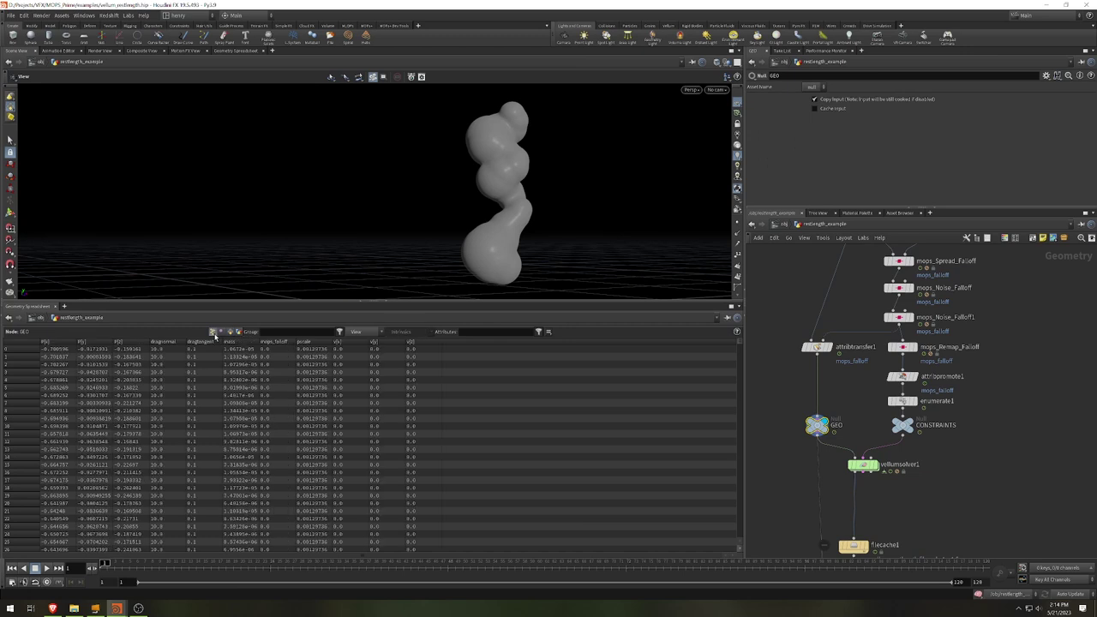
drag(107, 563, 843, 563)
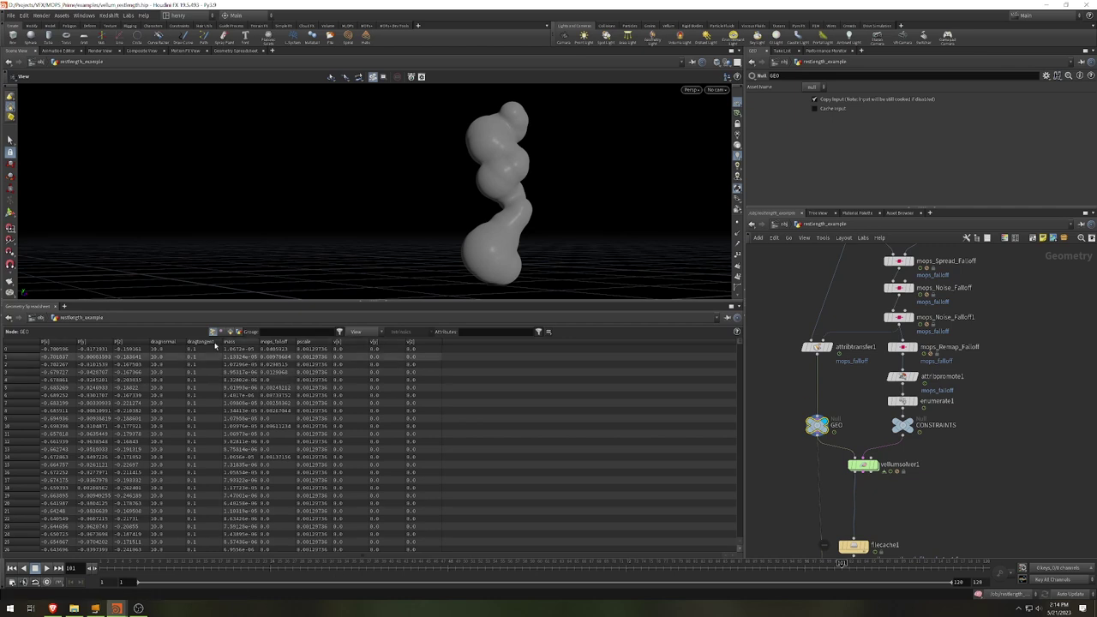
click(11, 568)
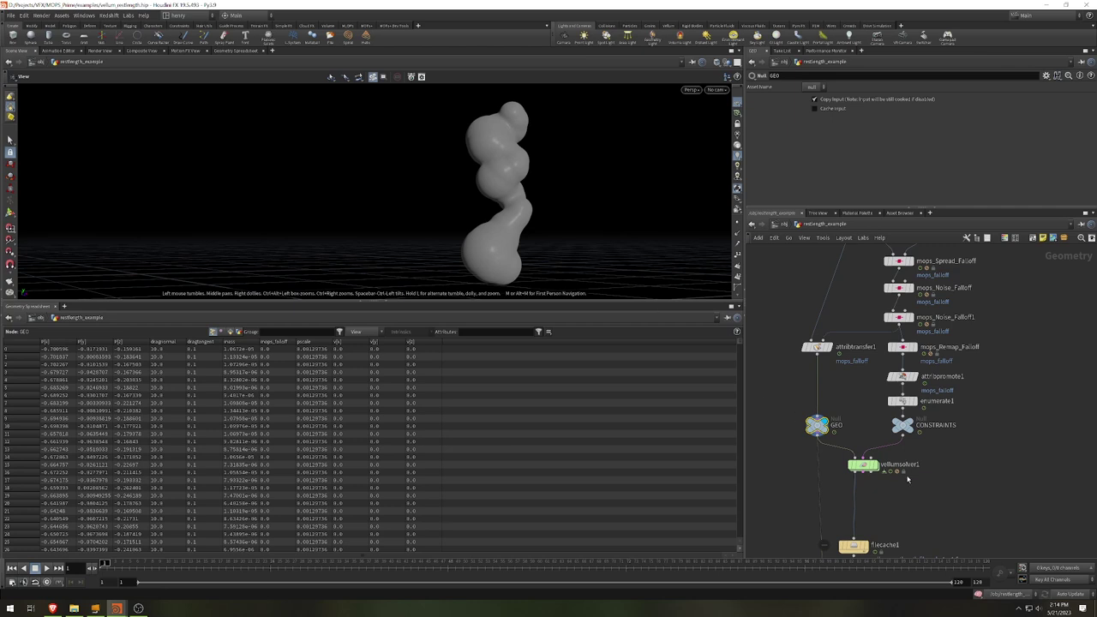
Enter the forces network inside vellumsolver1 and review the group and attribute settings of mops_Fetch_Attribute.
middle_drag(907, 480, 908, 393)
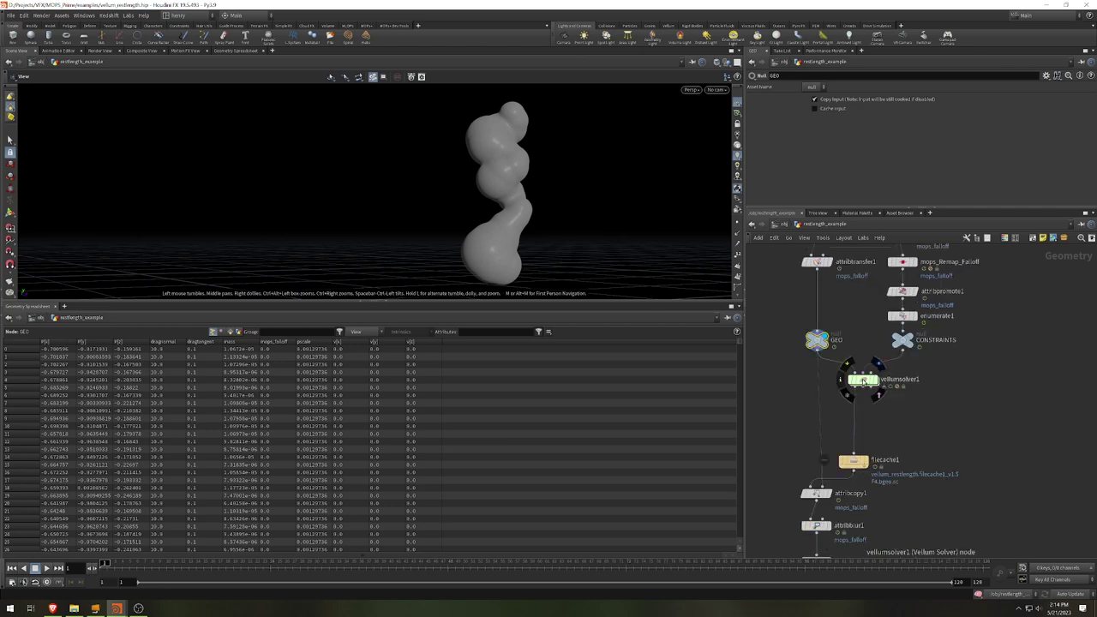
double_click(863, 380)
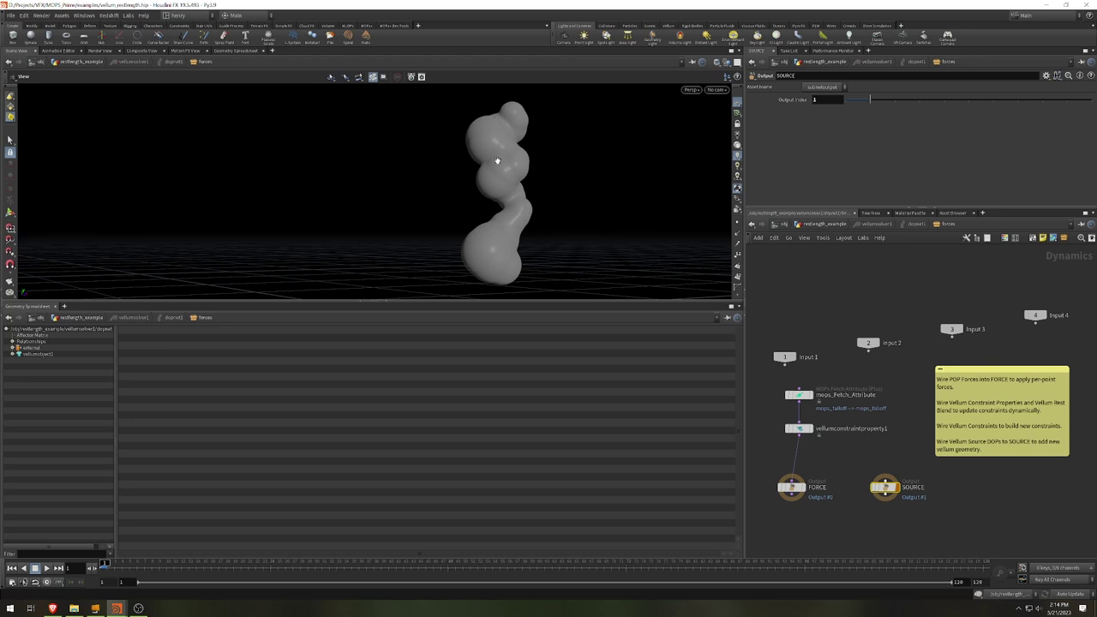
click(799, 396)
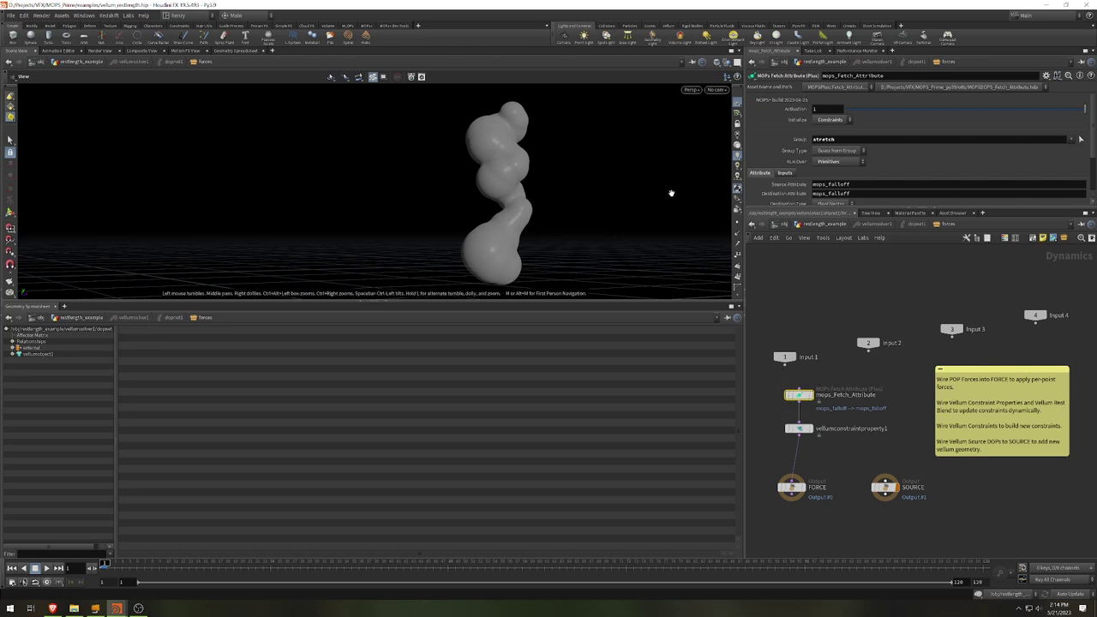
drag(799, 396, 799, 386)
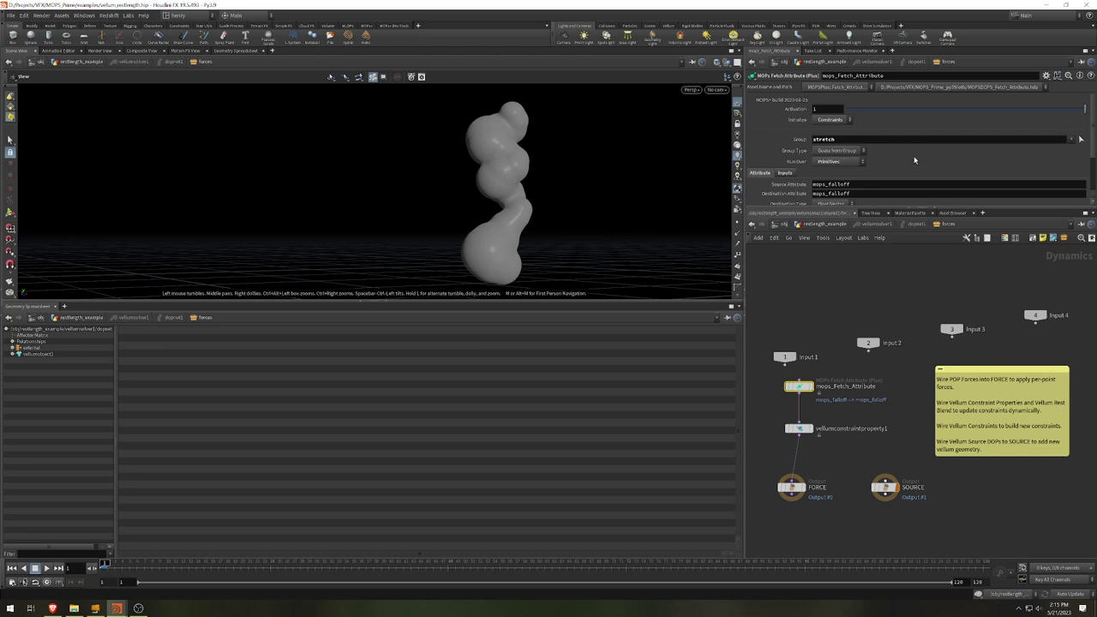
scroll(943, 172, down, 2)
scroll(959, 183, up, 2)
scroll(959, 183, down, 2)
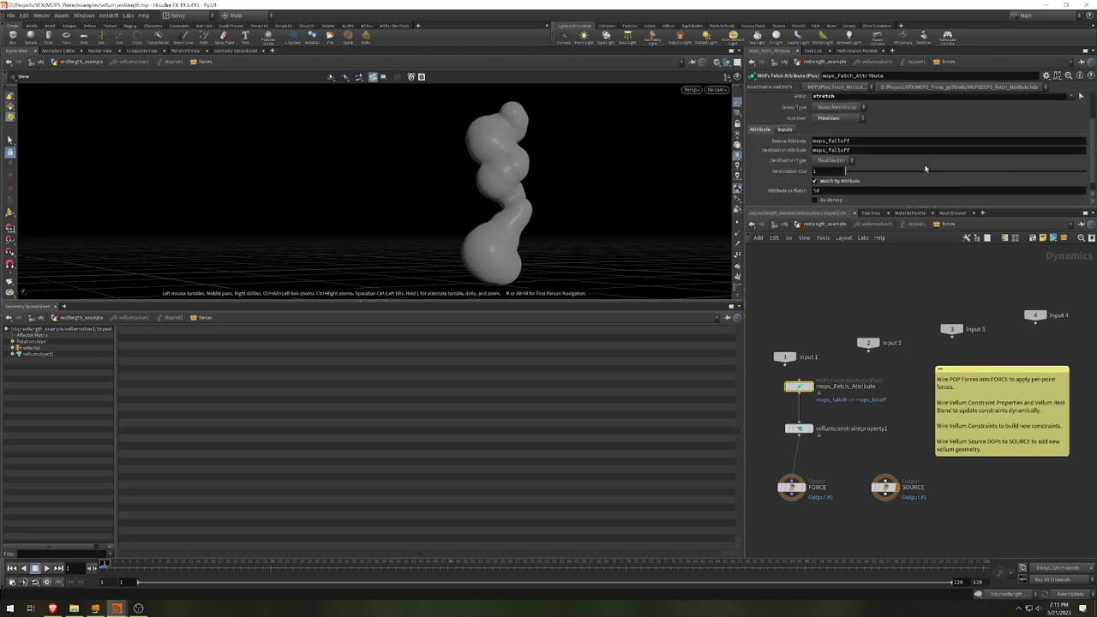
scroll(959, 183, up, 2)
mouse_move(807, 368)
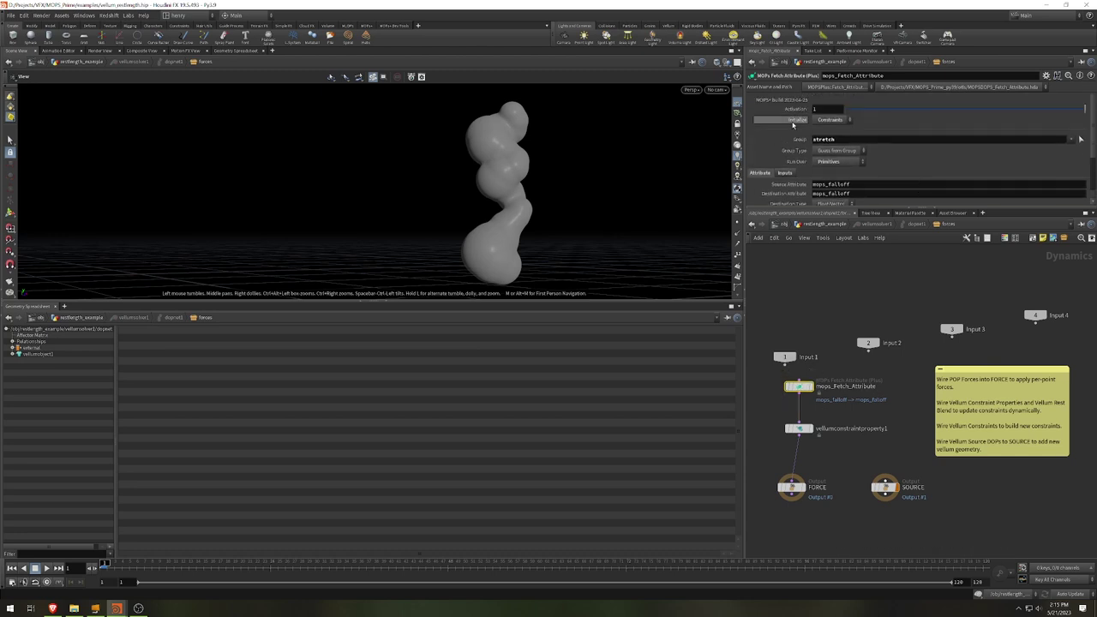
Review the Initialize choices of mops_Fetch_Attribute, keeping Constraints, and inspect its source and destination geometry inputs.
click(830, 120)
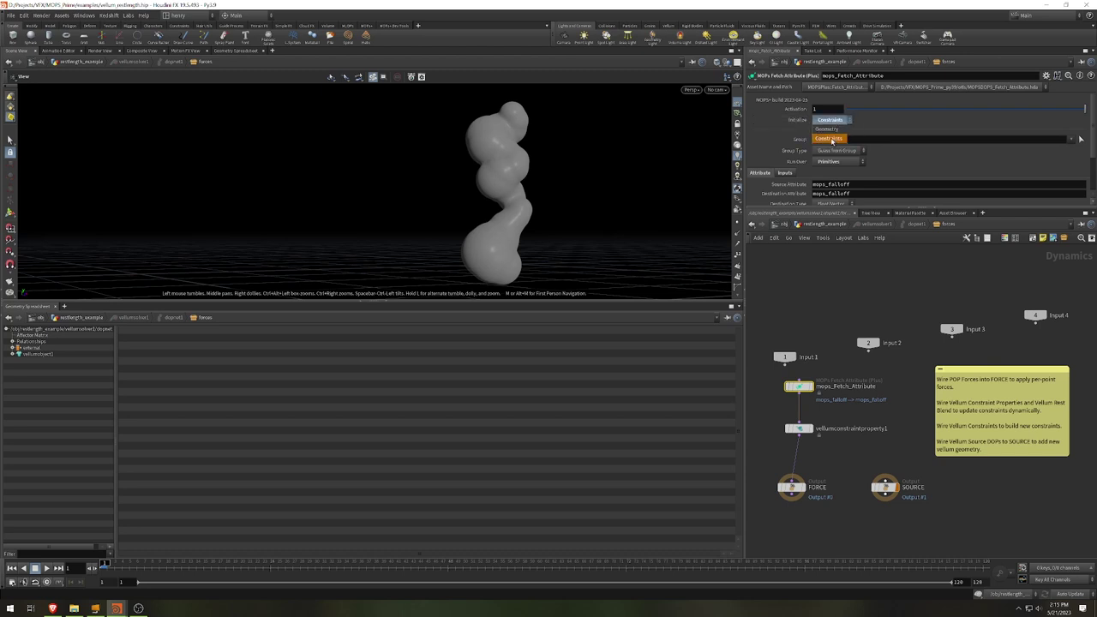
click(831, 140)
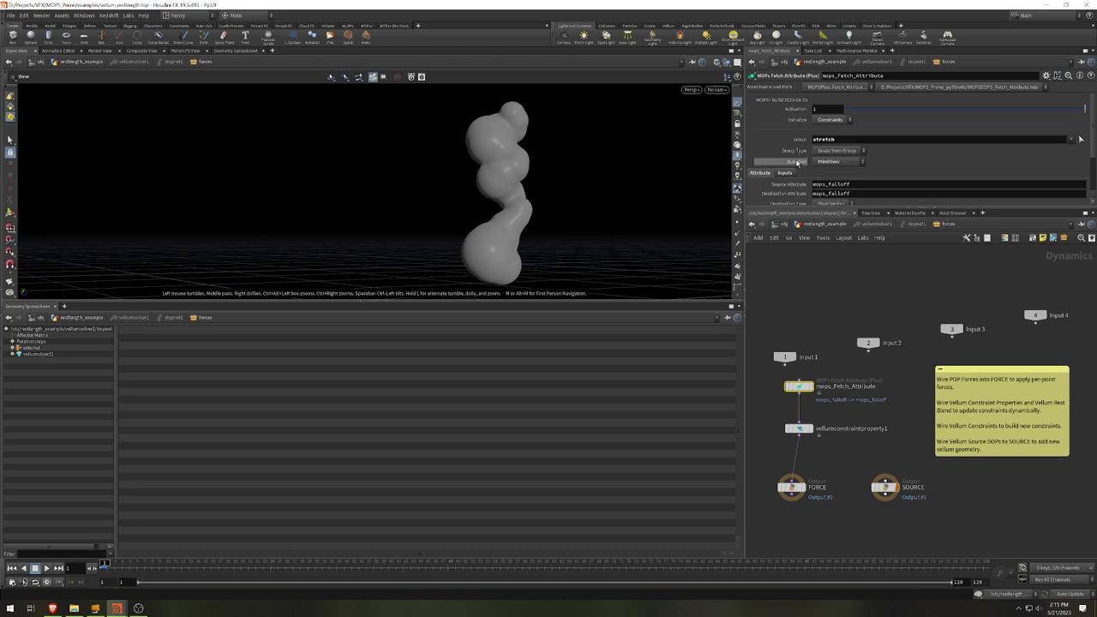
scroll(825, 152, down, 1)
scroll(825, 151, up, 1)
click(785, 171)
scroll(899, 182, down, 4)
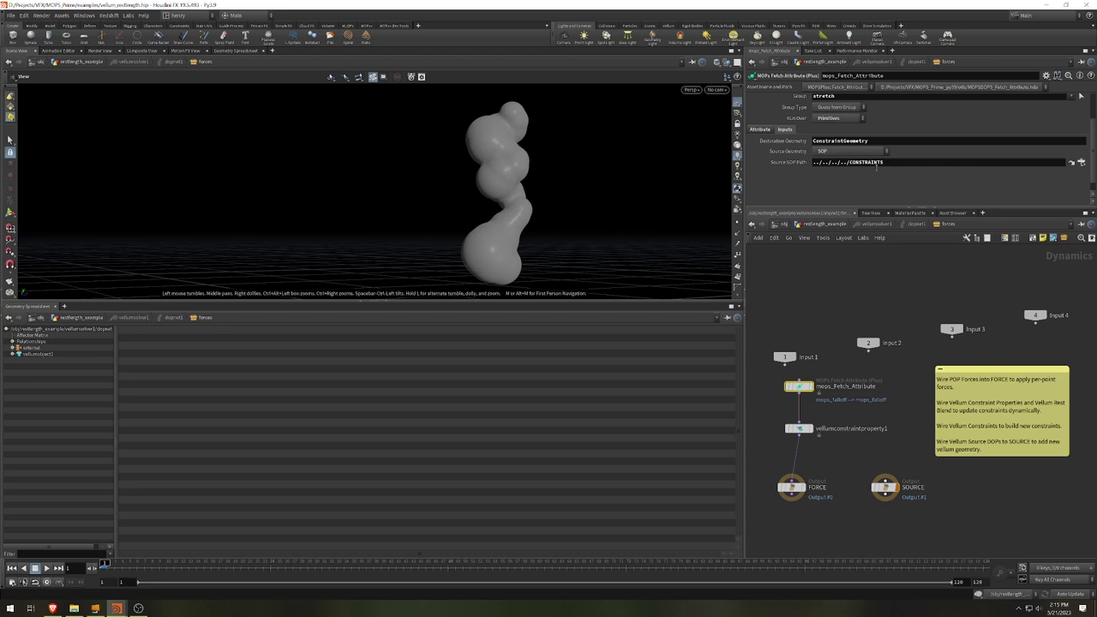
Locate the CONSTRAINTS null in restlength_example, then go back into the solver and review the Source Geometry choices, keeping SOP.
click(822, 224)
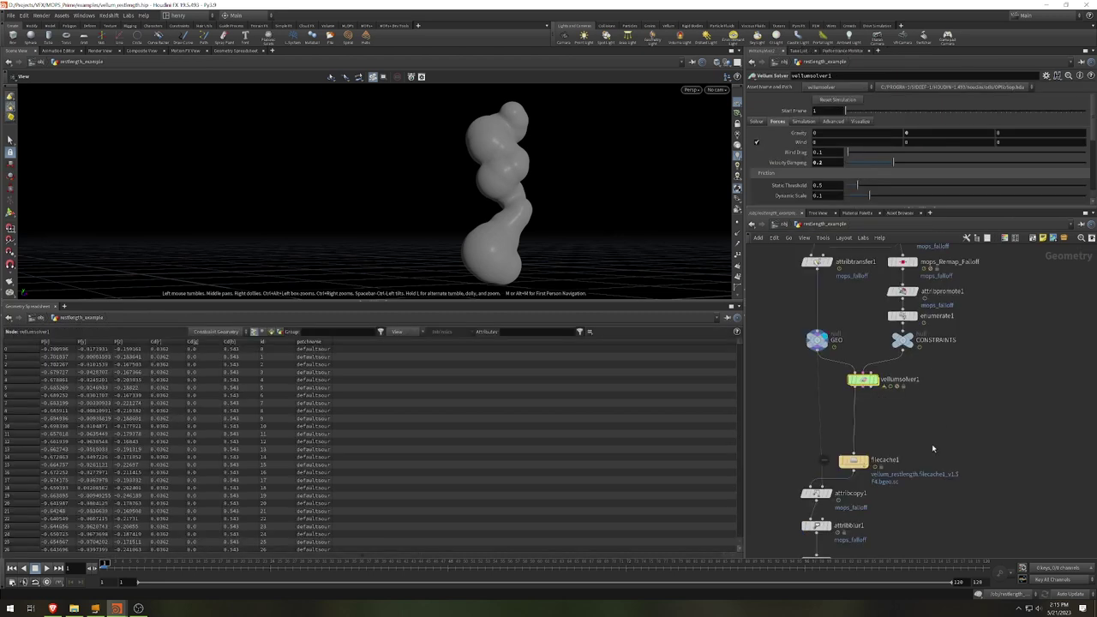
double_click(862, 380)
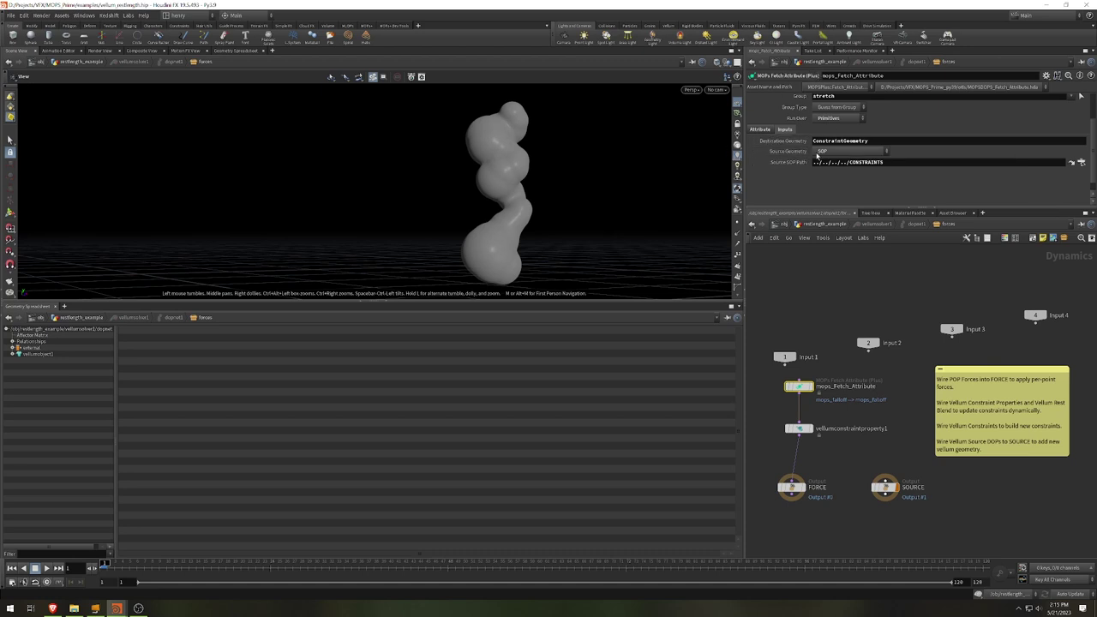
click(824, 152)
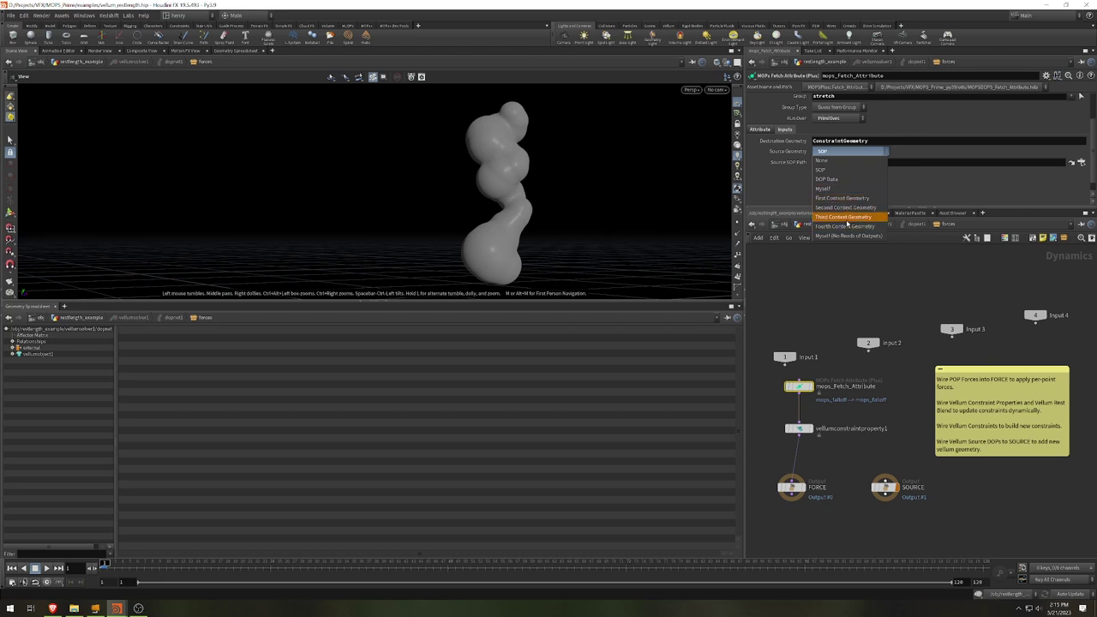
click(814, 315)
Trace the network levels from restlength_example through vellumsolver1, dopnet1 and forces to explain the relative path, ending at restlength_example.
click(820, 224)
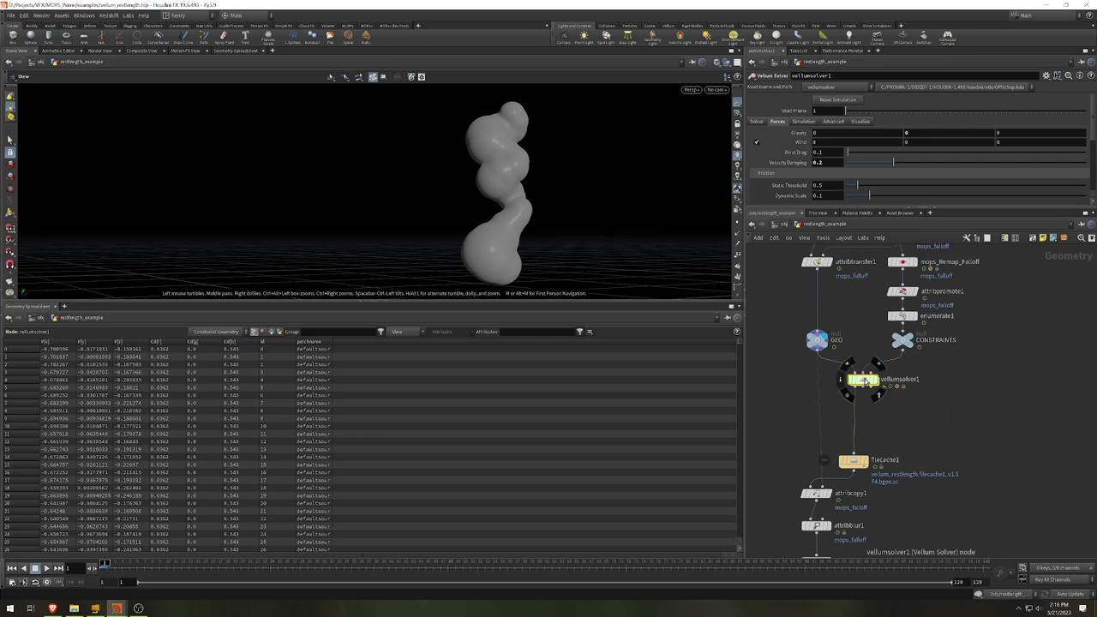
double_click(864, 377)
click(915, 225)
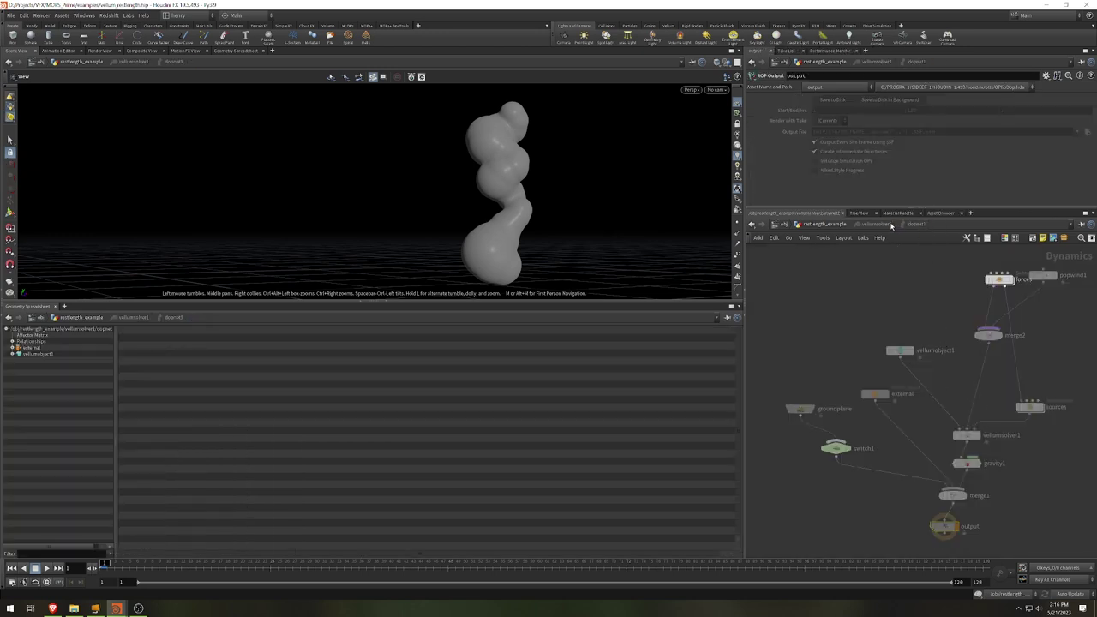
key(i)
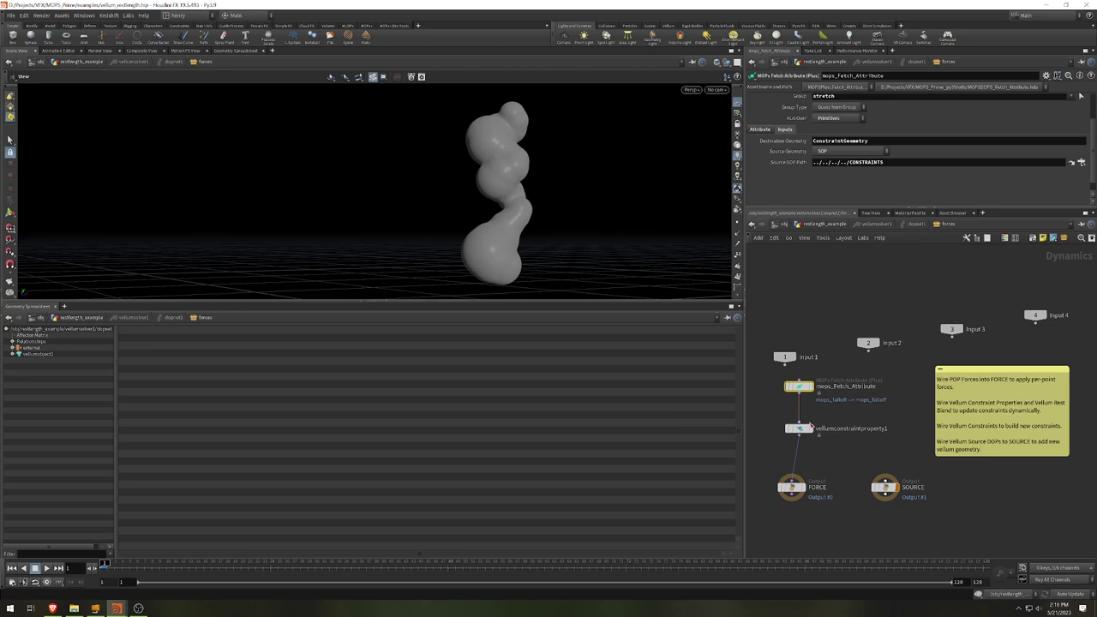
click(876, 224)
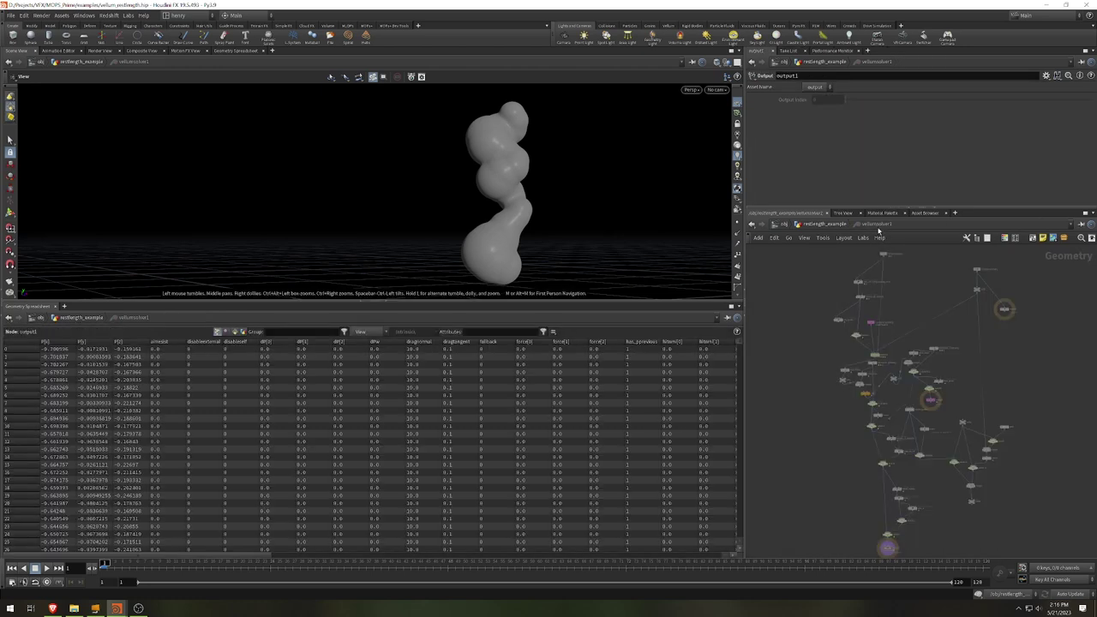
middle_drag(827, 311, 852, 393)
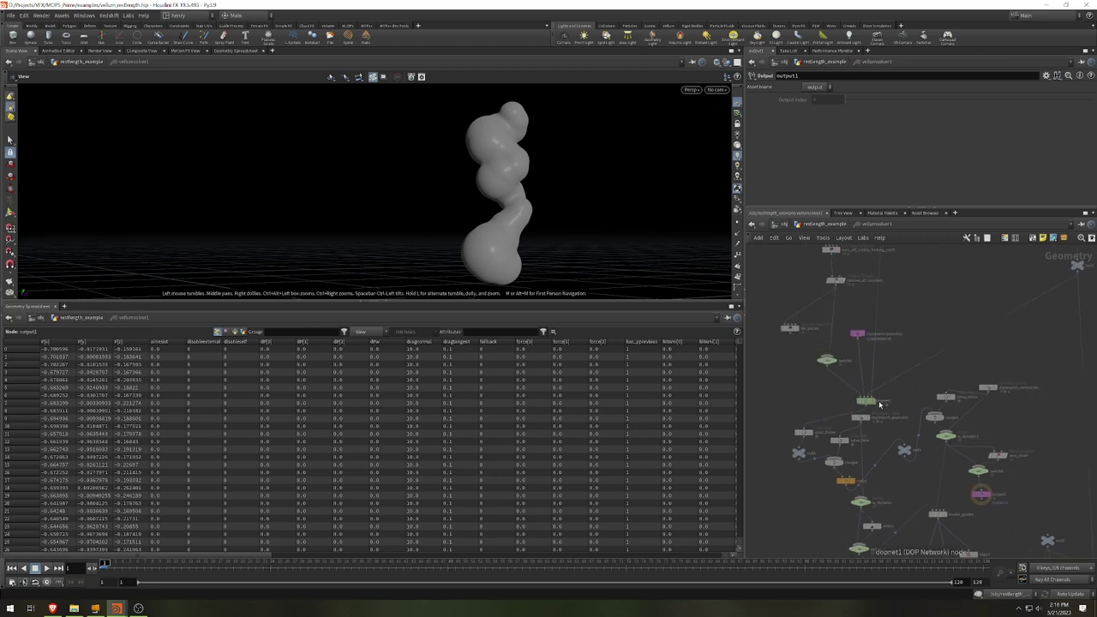
click(839, 225)
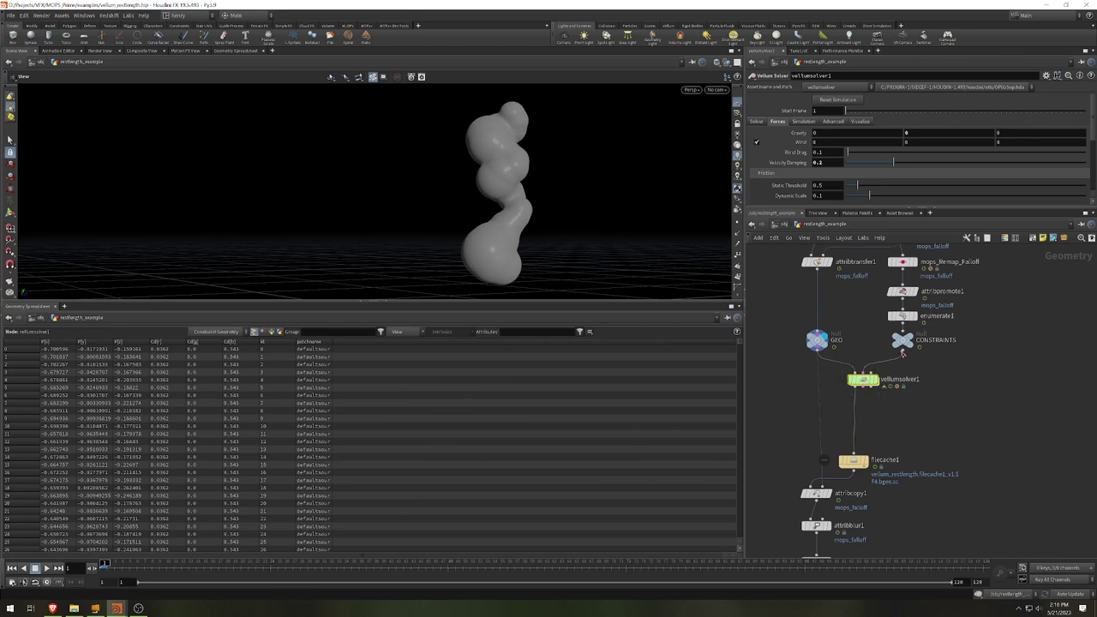
Go back into the solver's forces network and examine how mops_Fetch_Attribute matches mops_falloff by the id attribute.
double_click(864, 379)
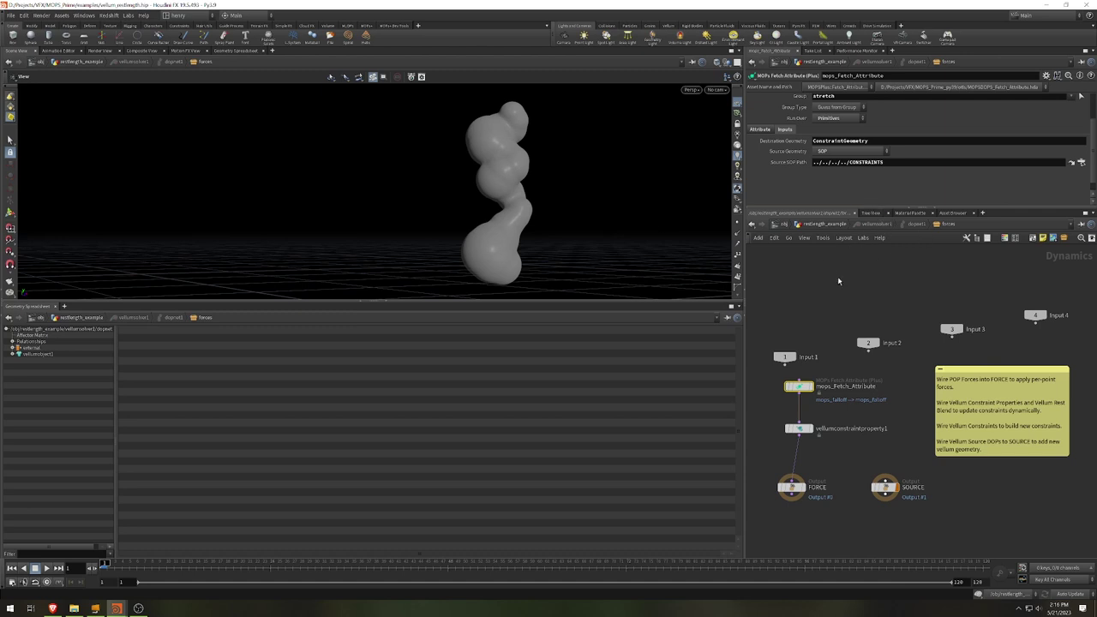
click(760, 129)
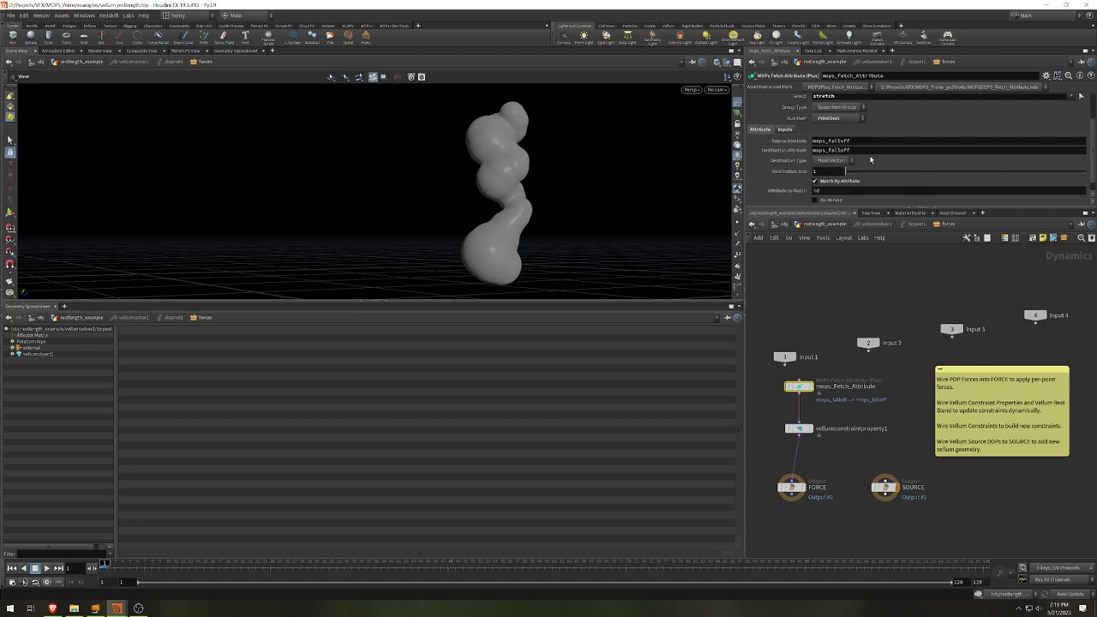
scroll(870, 159, down, 1)
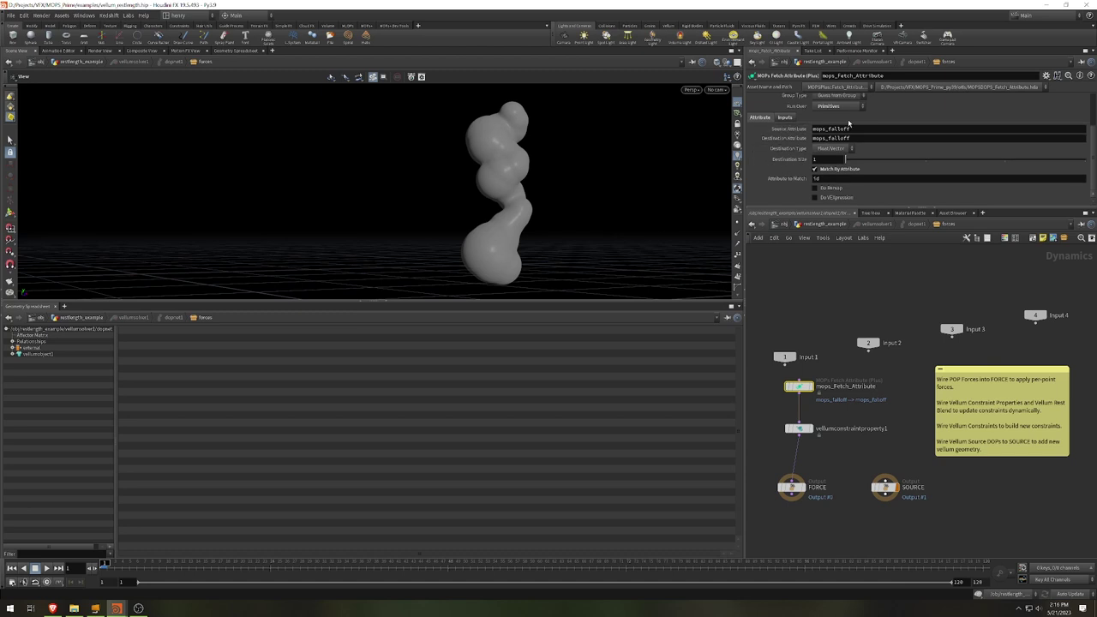
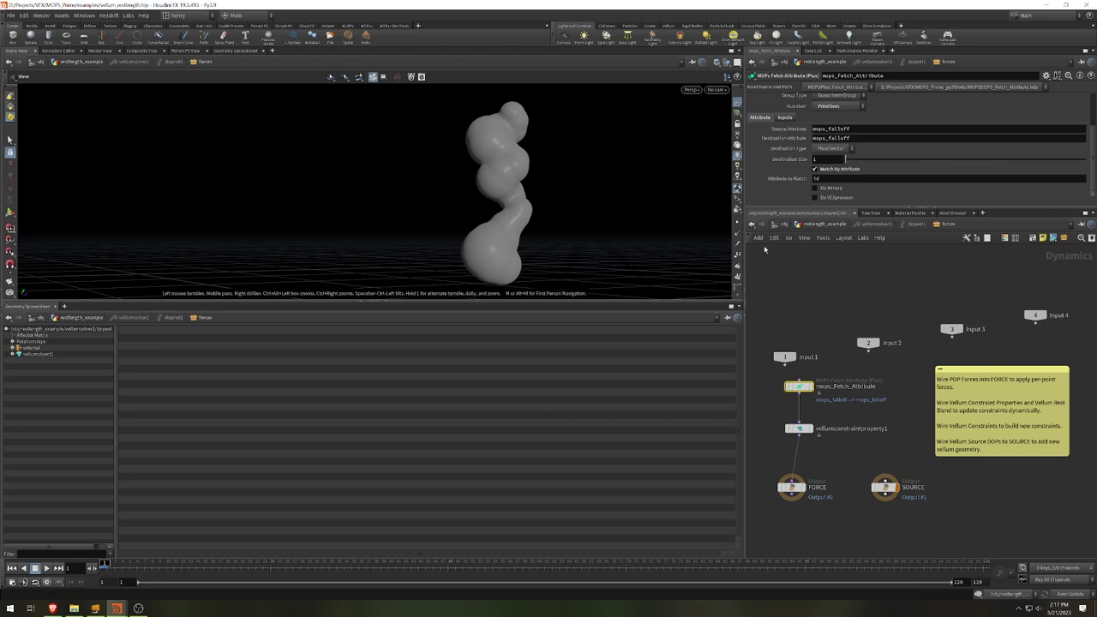
Select vellumconstraintproperty1 and review its stretch group and enabled Rest Length Scale, ending at its VEXpression.
click(798, 426)
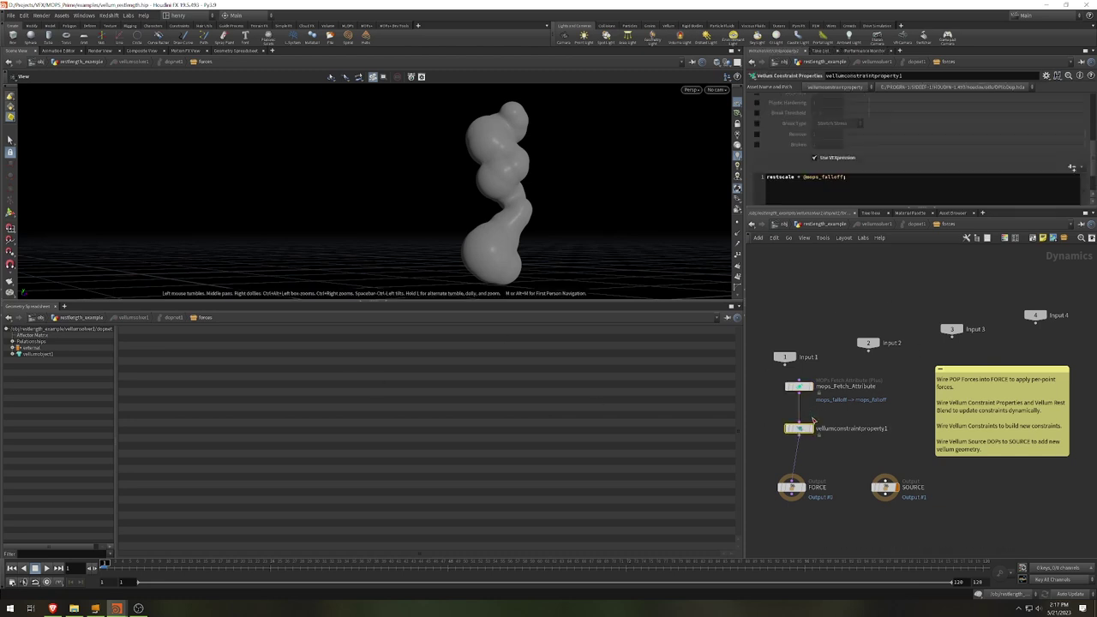
mouse_move(799, 430)
scroll(1054, 153, up, 5)
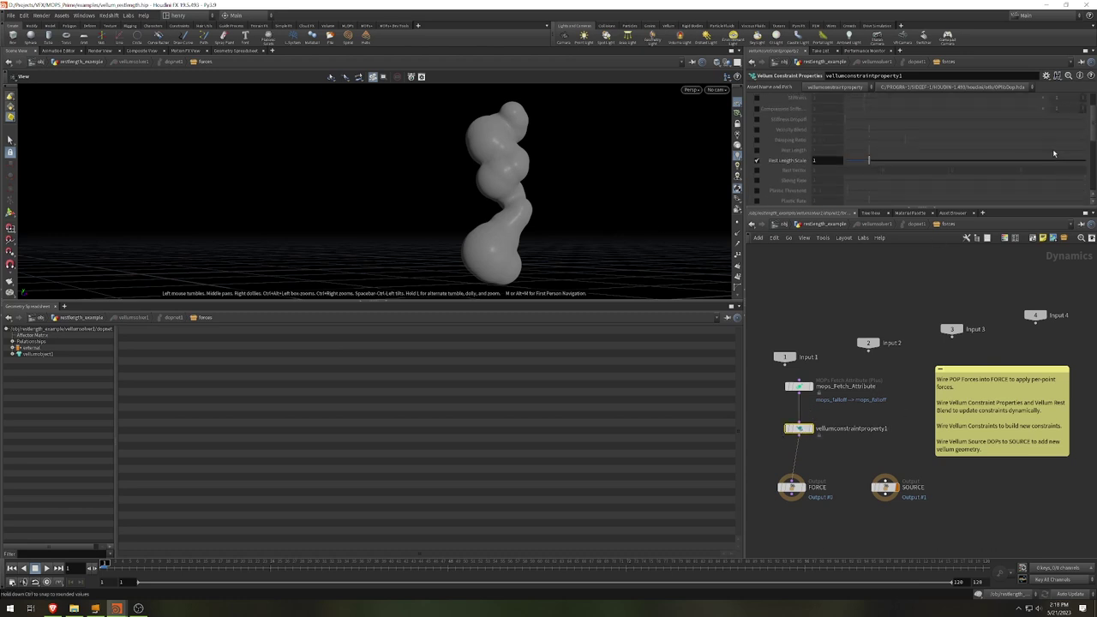
scroll(1054, 153, up, 2)
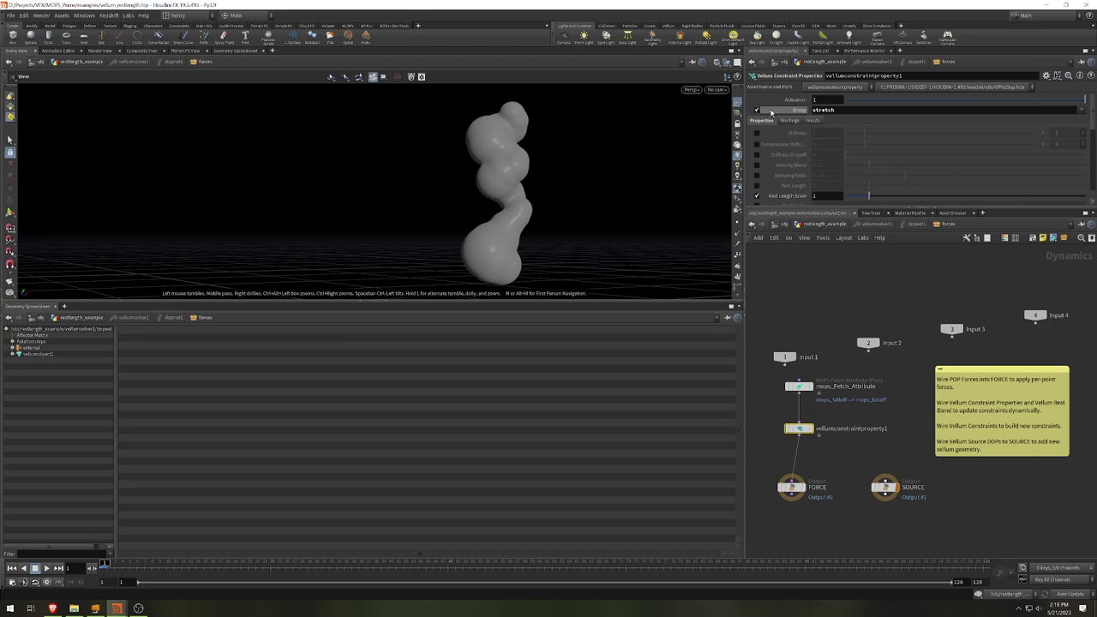
scroll(835, 116, down, 3)
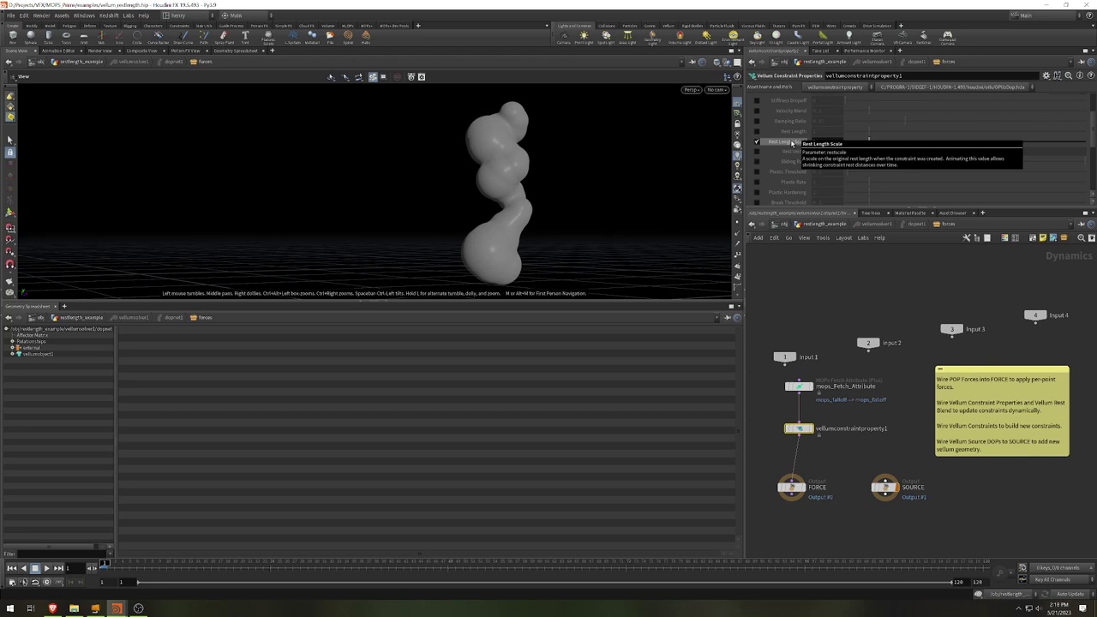
scroll(793, 143, down, 5)
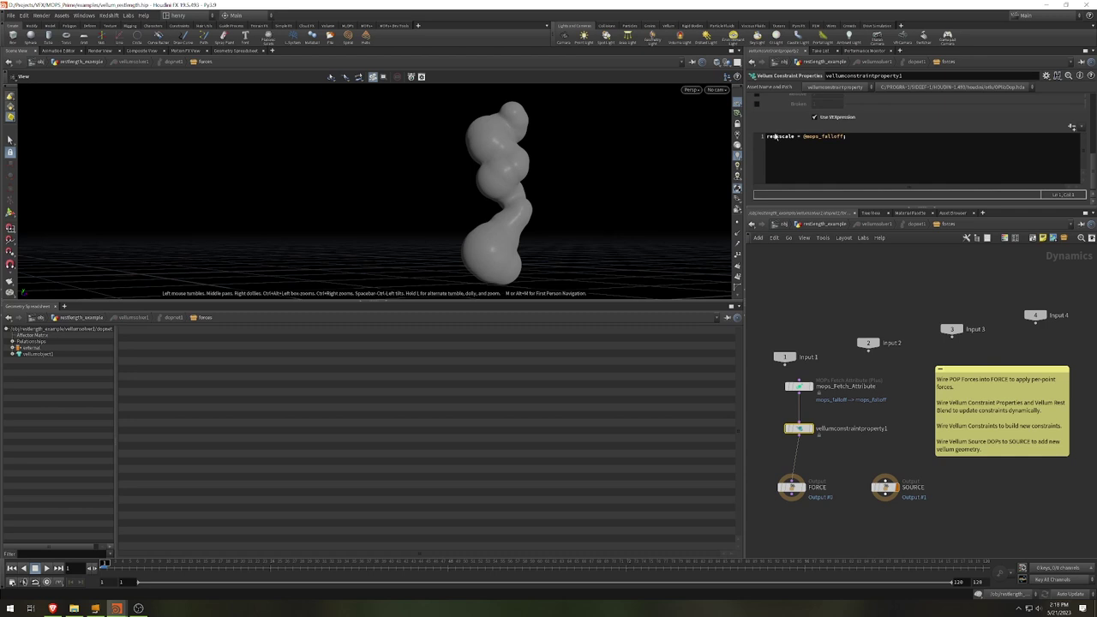
double_click(776, 137)
drag(801, 137, 850, 136)
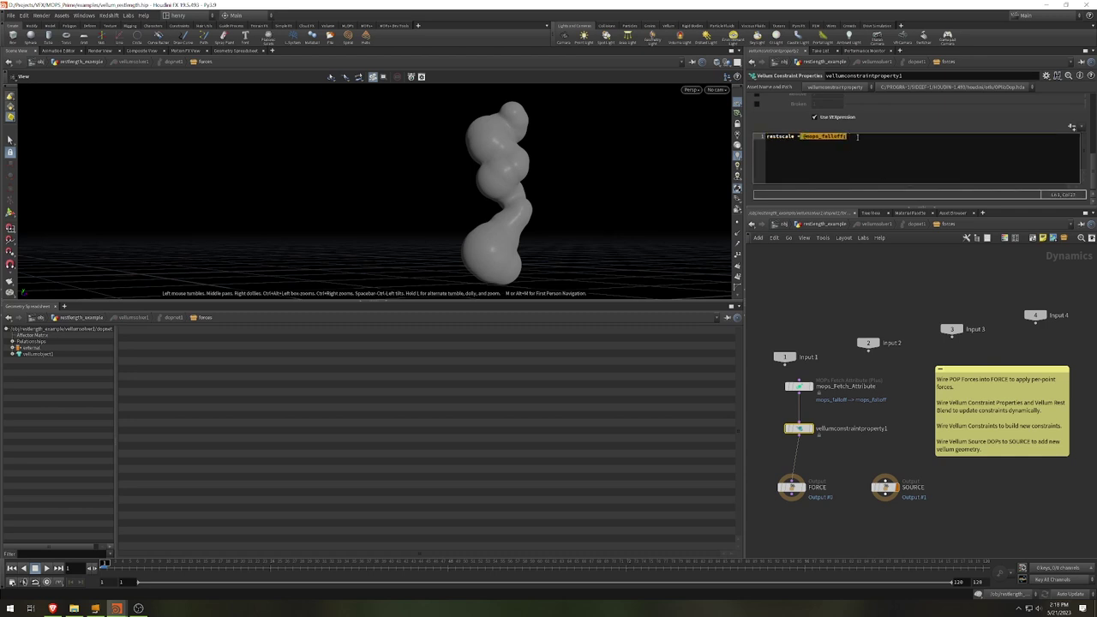
click(857, 136)
mouse_move(810, 394)
drag(802, 430, 803, 430)
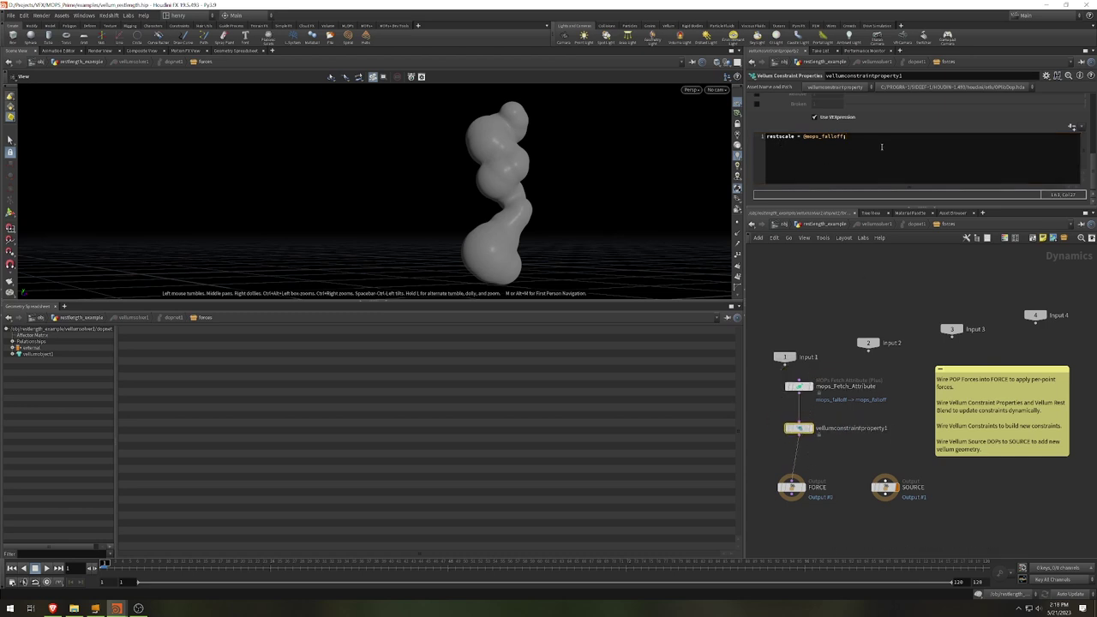
Highlight the restscale expression once more, return to the restlength_example network, and select and display filecache1.
drag(881, 146, 767, 141)
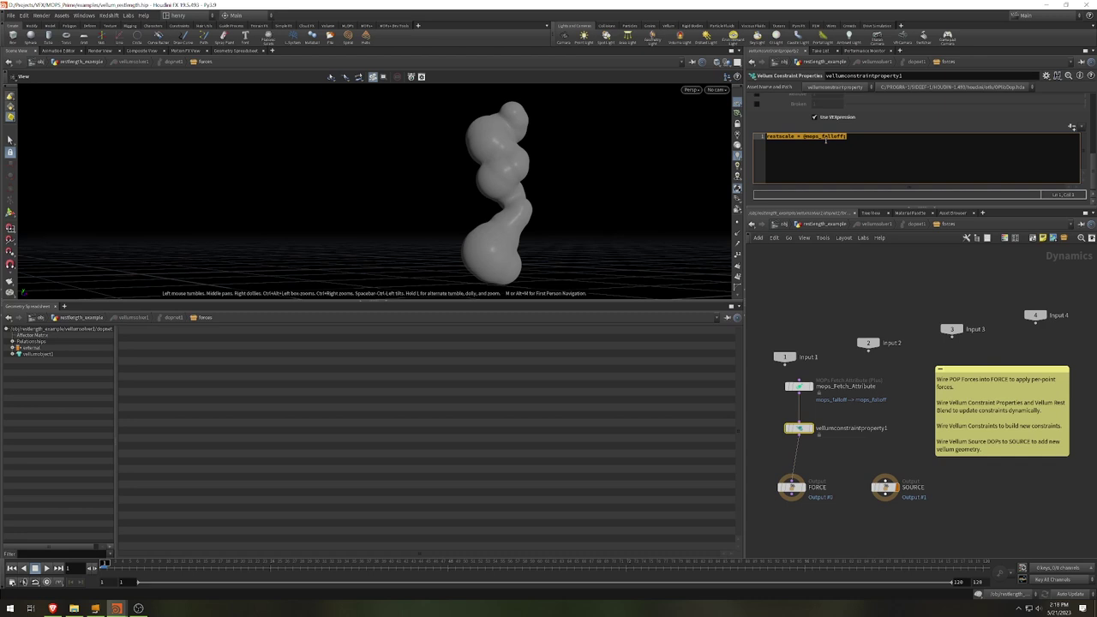
click(823, 224)
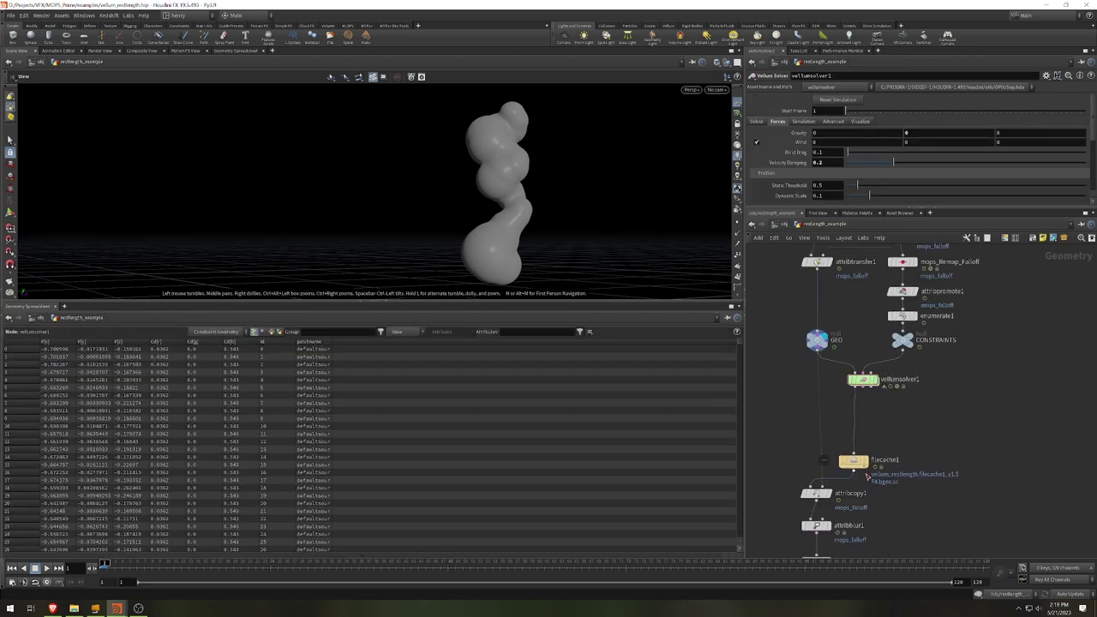
mouse_move(868, 465)
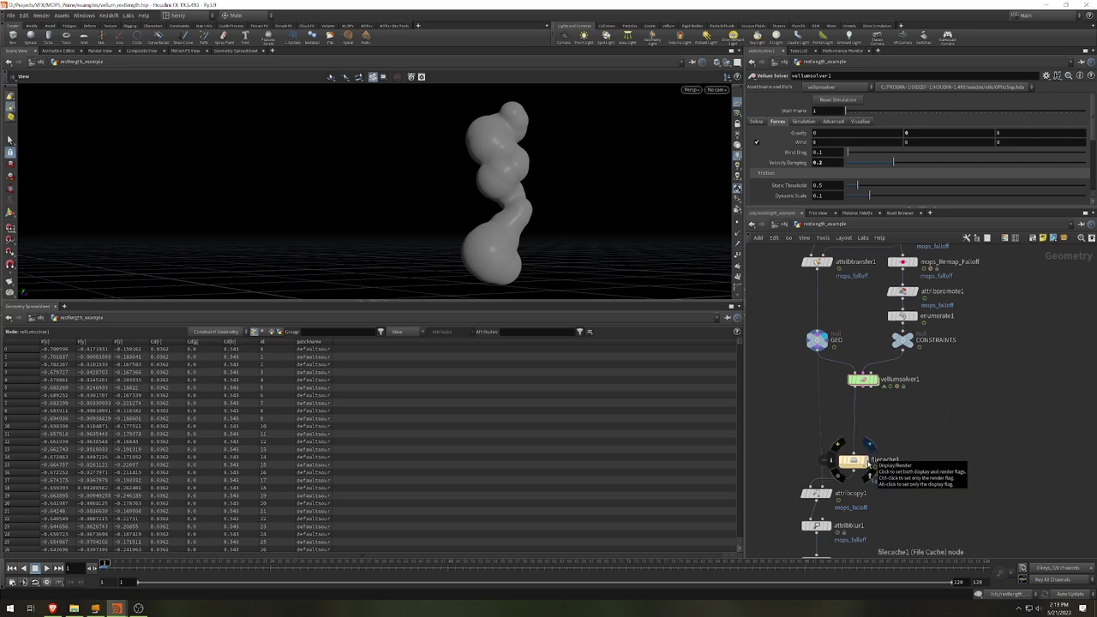
click(868, 465)
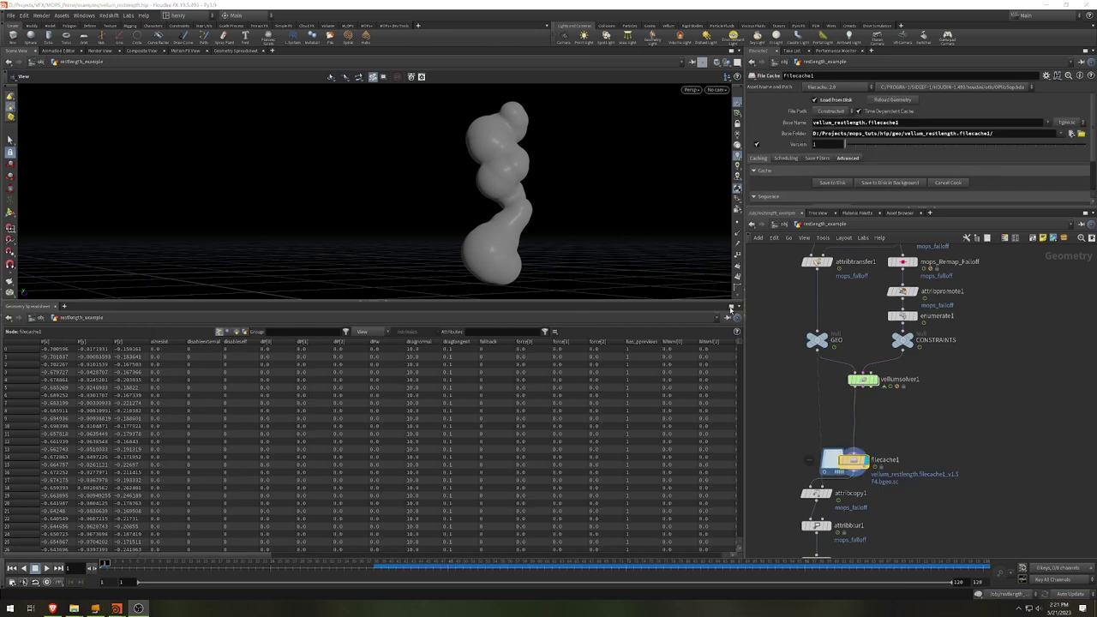
Play the cached cloth simulation and inspect the deforming surface from several angles, ending back at frame 1.
click(48, 568)
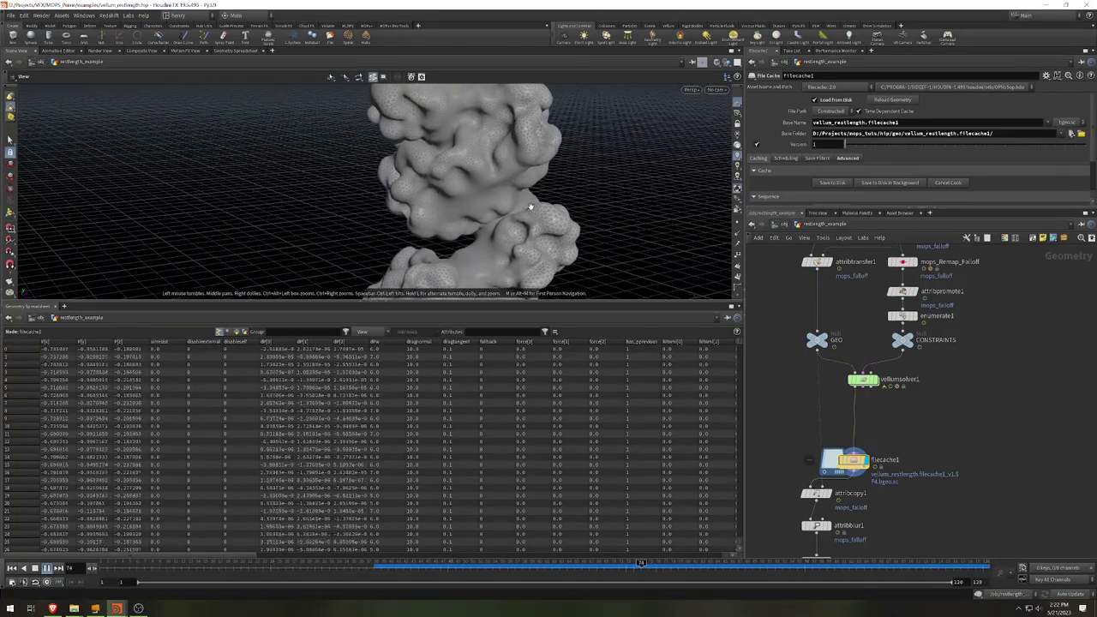
drag(485, 108, 434, 209)
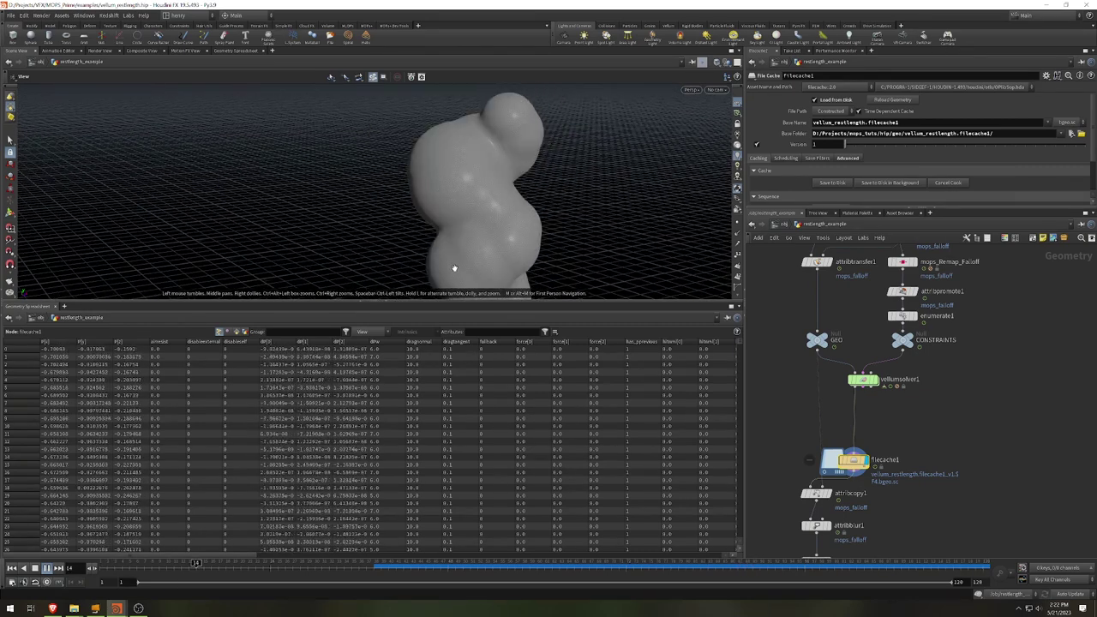
drag(454, 265, 465, 225)
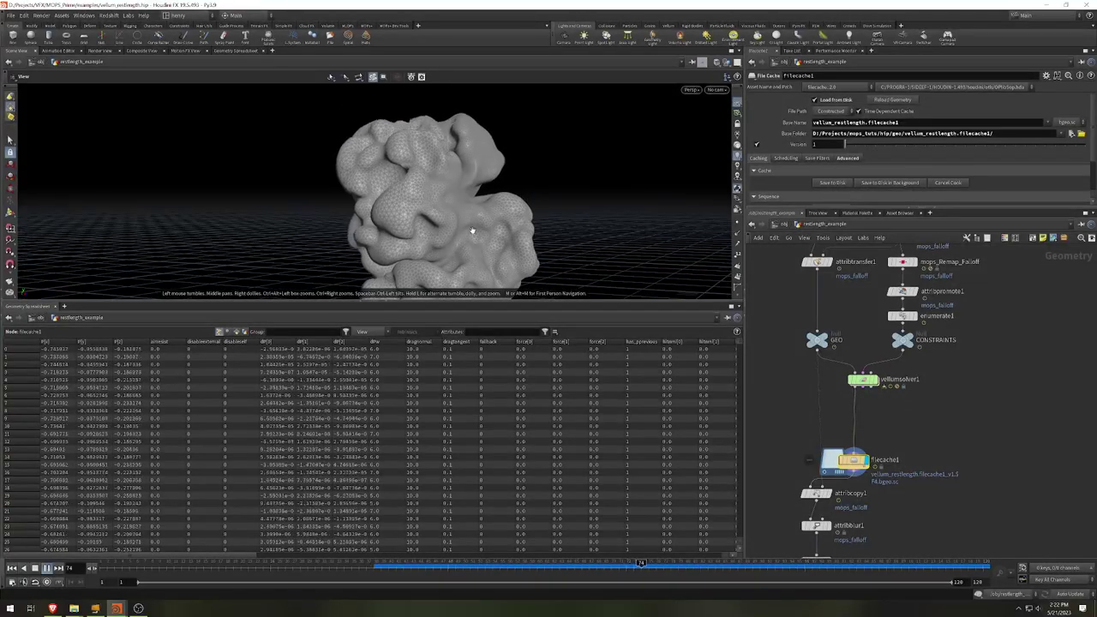
drag(574, 262, 436, 221)
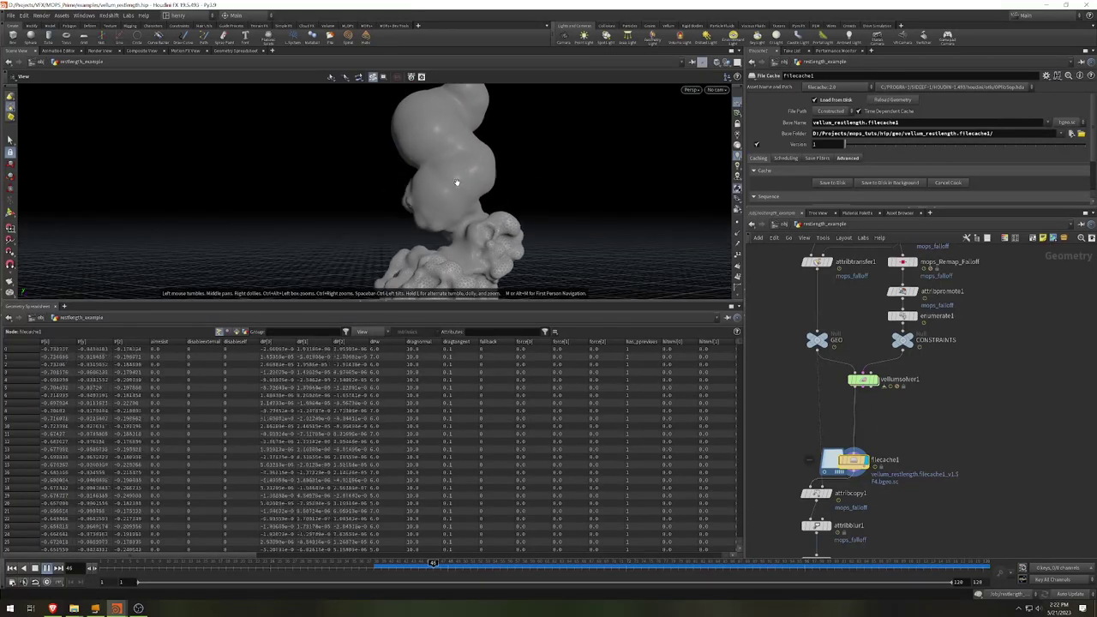
key(ctrl+Up)
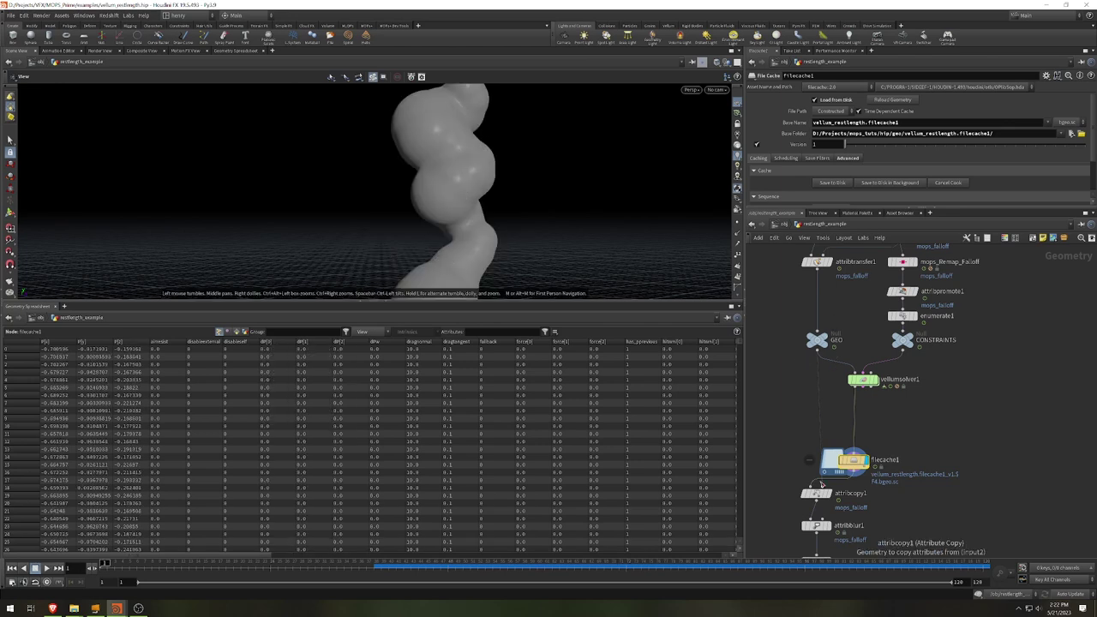
Review attribcopy1, attribblur1 and mops_Color_Modifier in turn, tracing mops_falloff and leaving mops_Color_Modifier displayed.
mouse_move(815, 494)
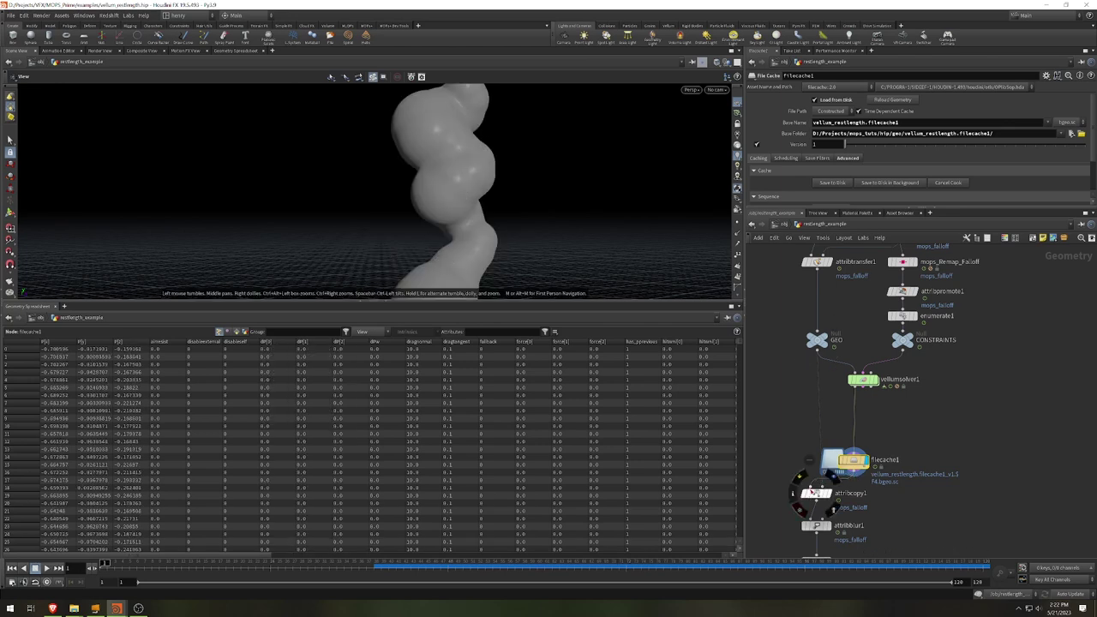
click(815, 494)
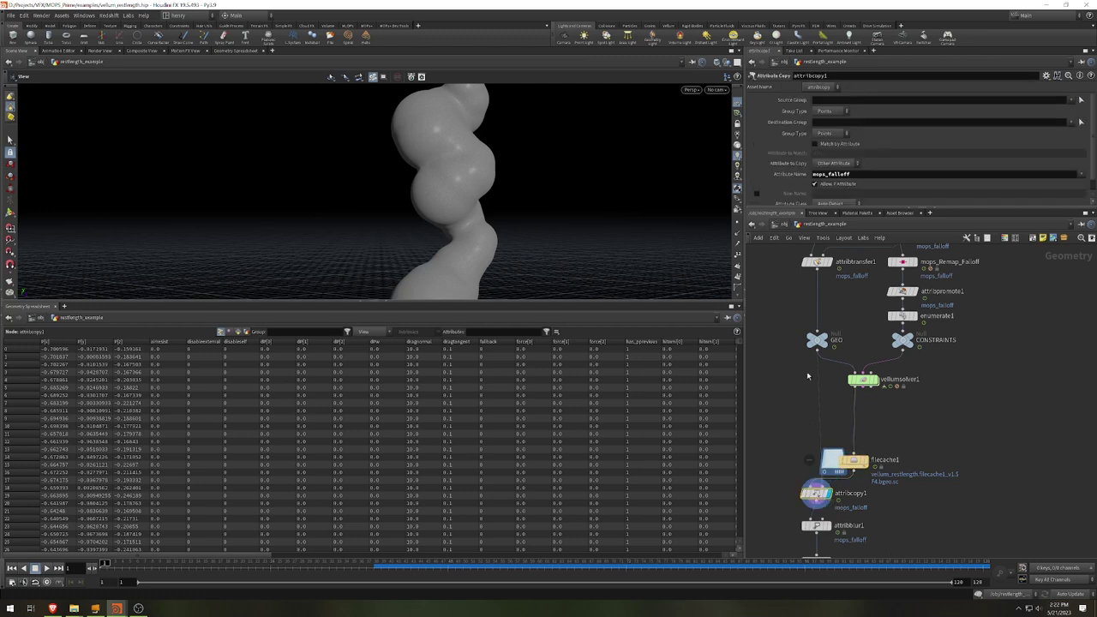
middle_drag(807, 371, 811, 313)
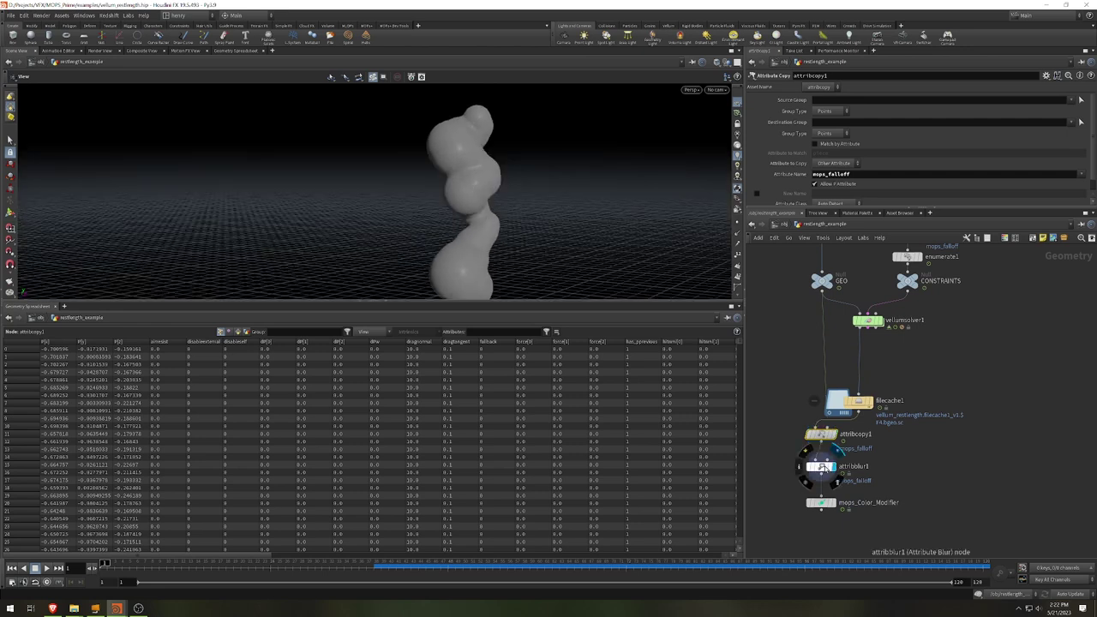
click(822, 468)
click(823, 508)
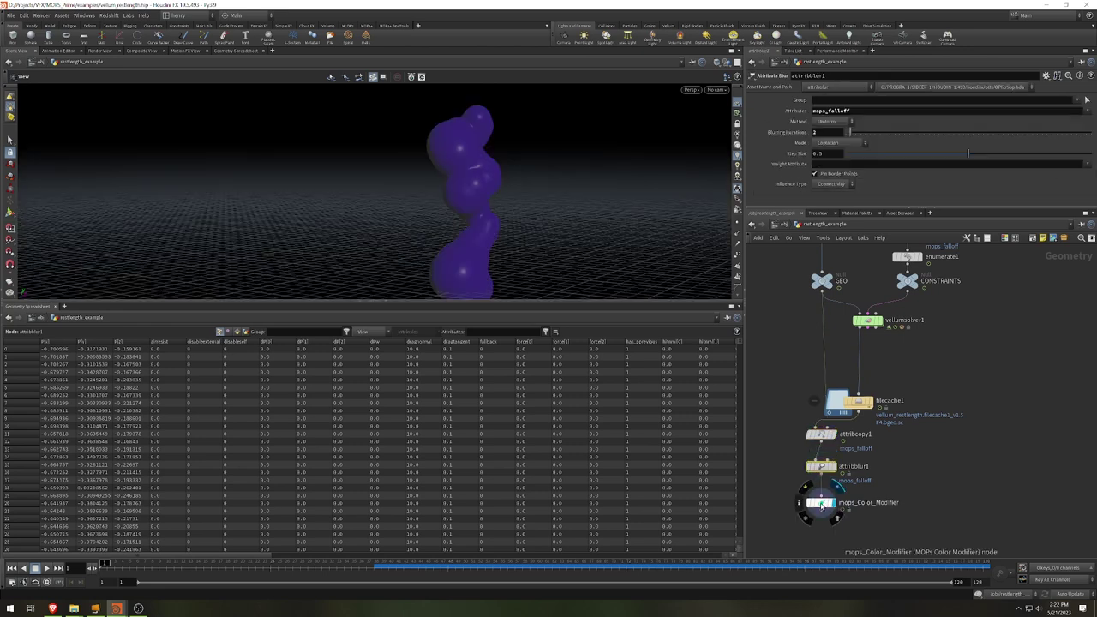
click(822, 503)
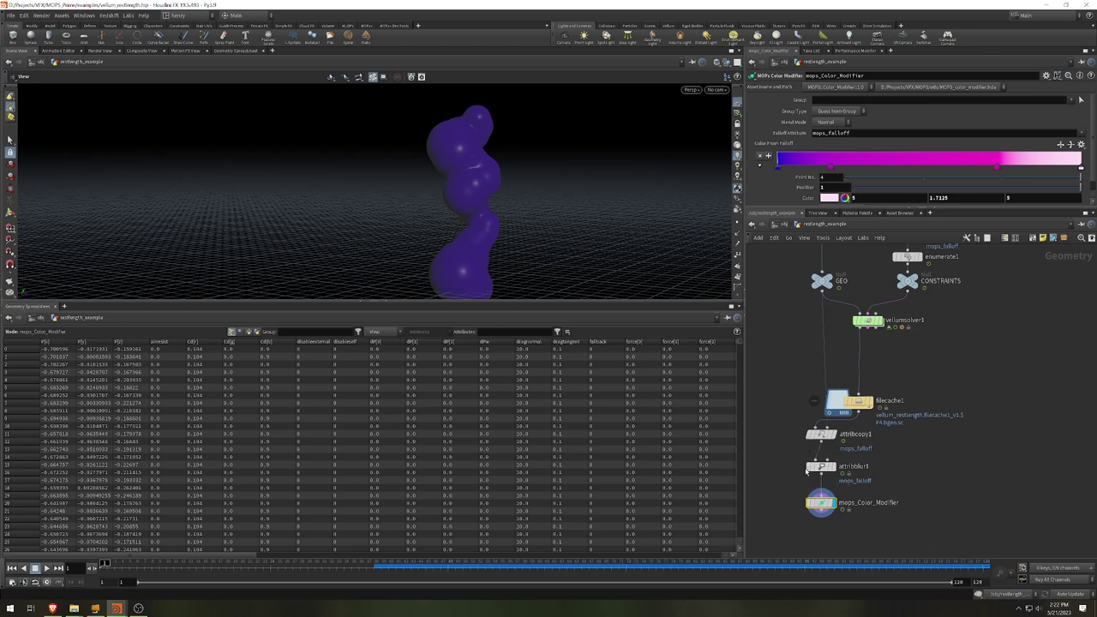
Bypass attribblur1 and play the coloured simulation up to frame 103, inspecting the unblurred falloff colours.
click(808, 467)
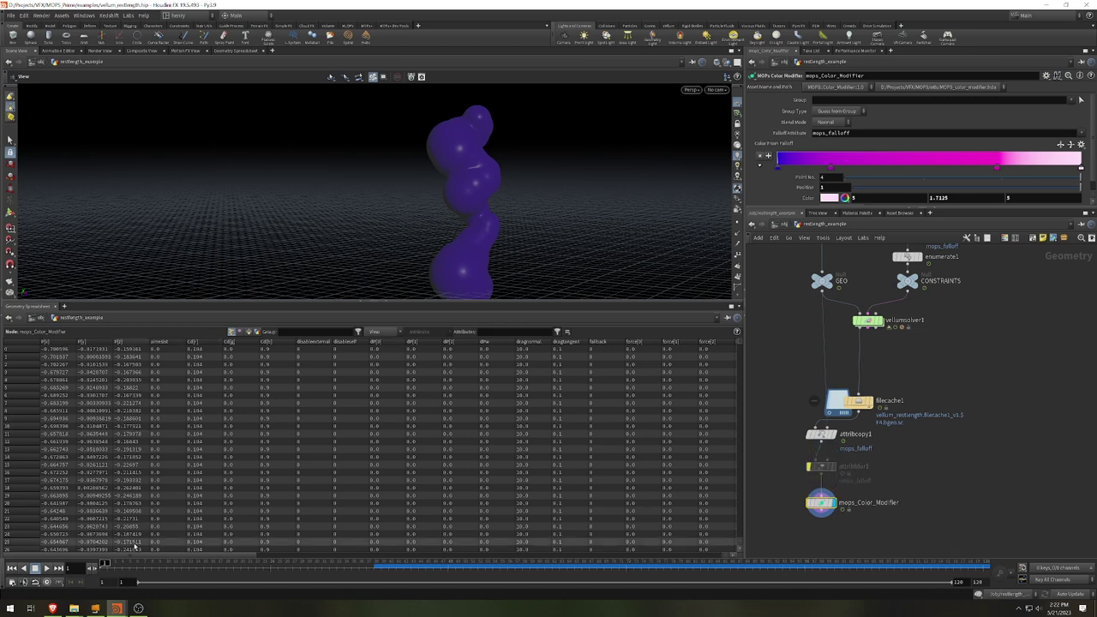
click(48, 569)
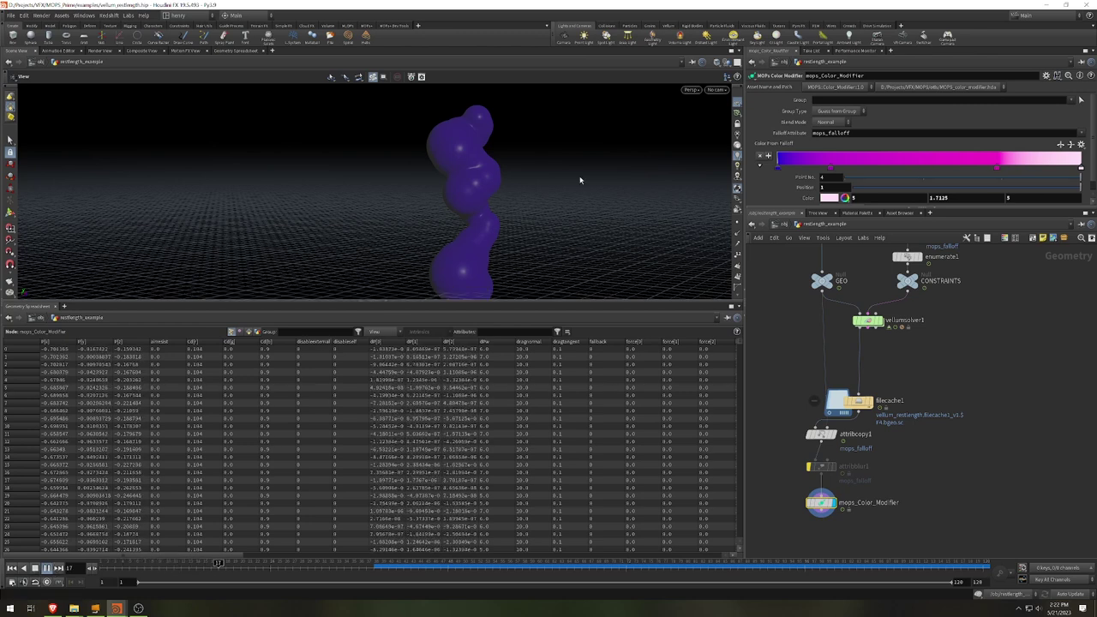
drag(498, 255, 458, 243)
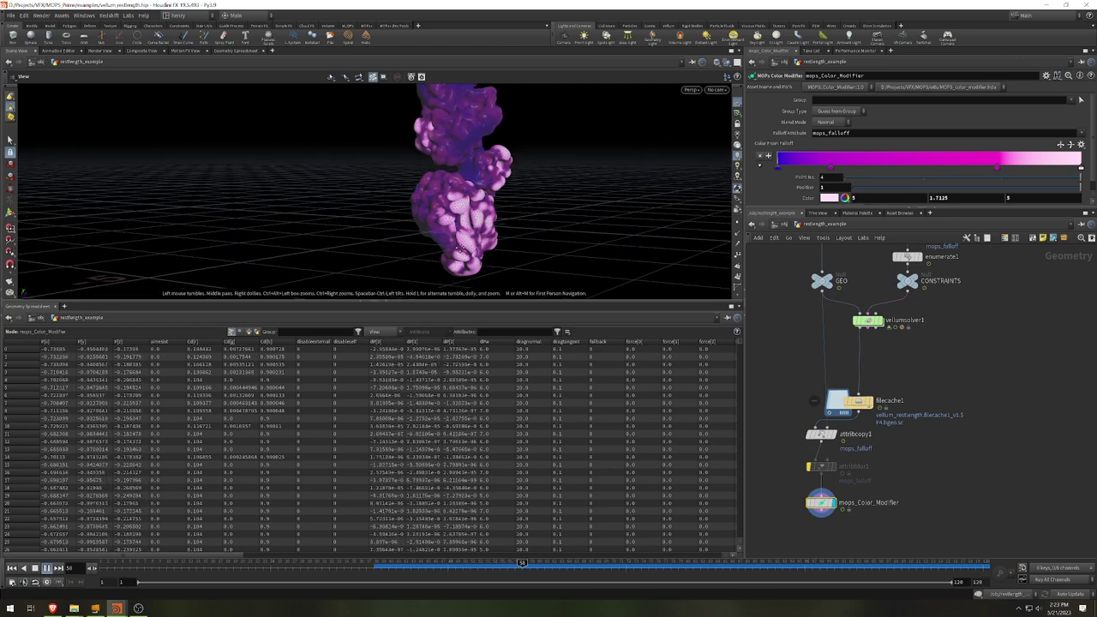
drag(470, 222, 471, 245)
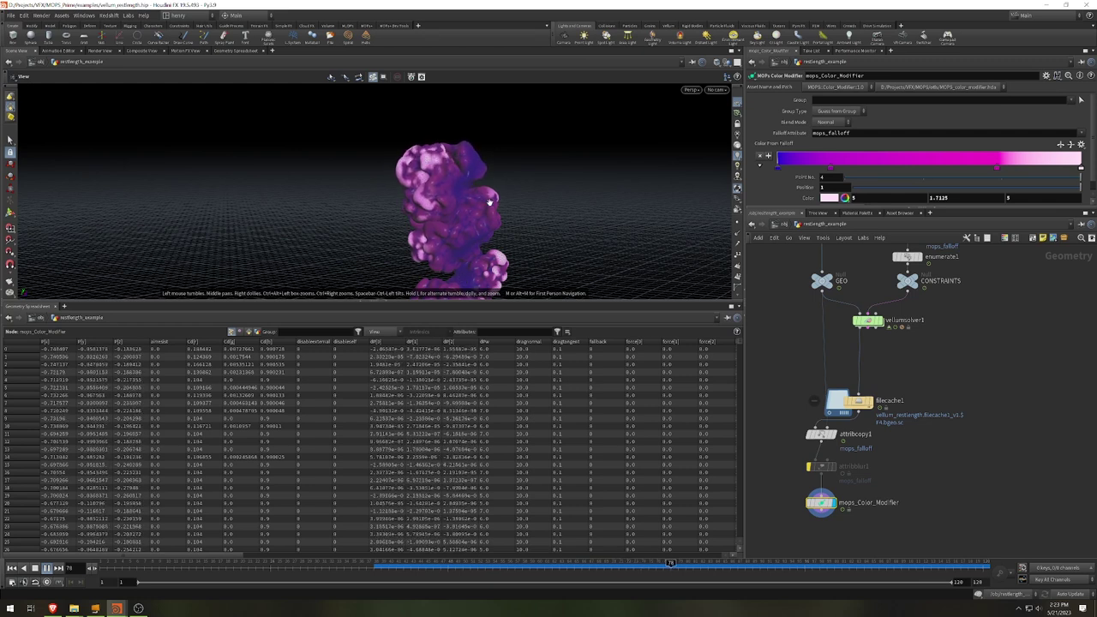
drag(490, 202, 551, 172)
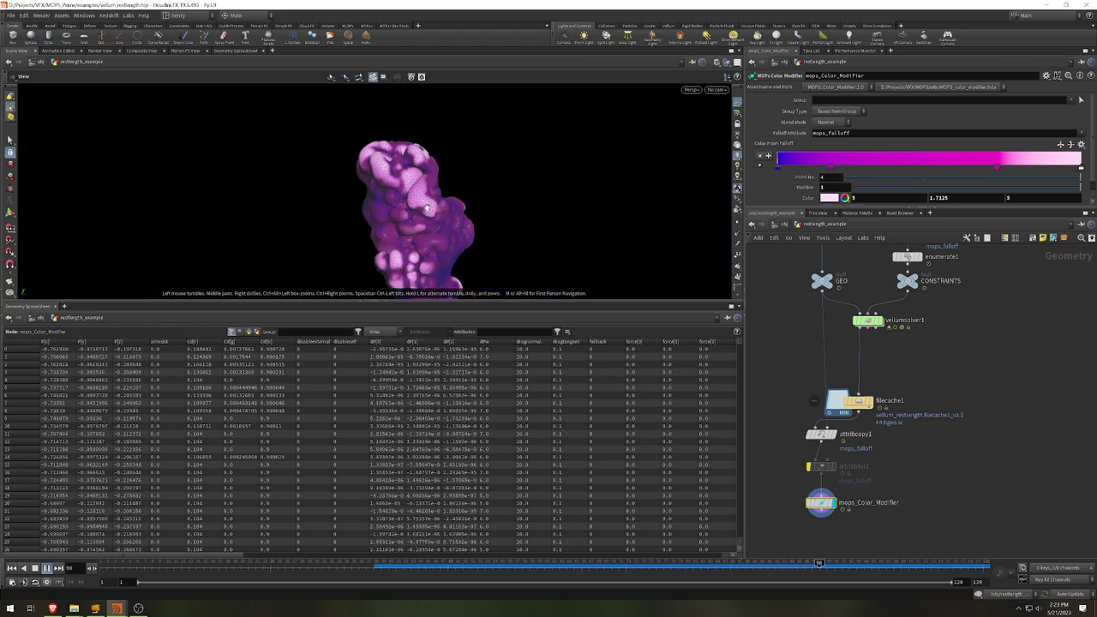
drag(426, 206, 464, 200)
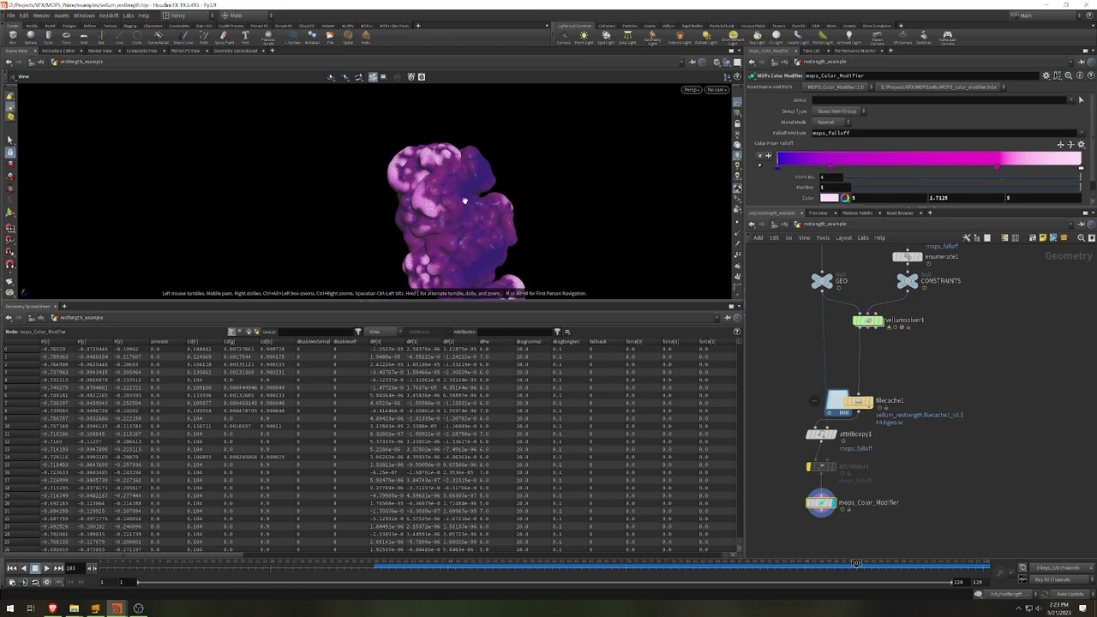
Re-enable attribblur1 and examine the blurred falloff colours across the bulging surface at frame 103.
click(807, 457)
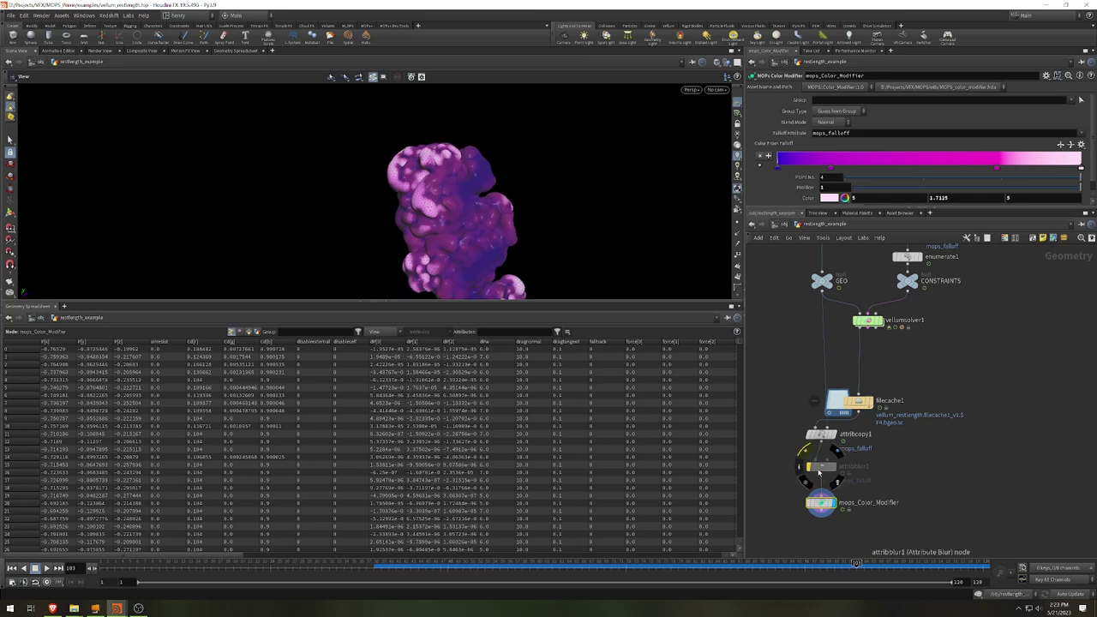
drag(449, 179, 435, 210)
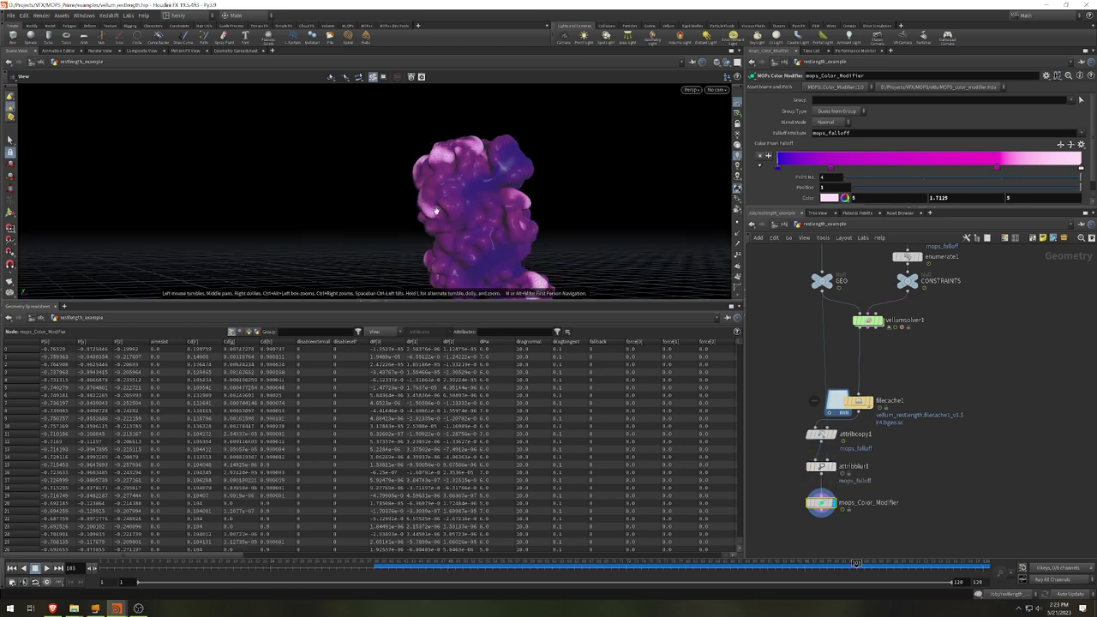
drag(526, 207, 529, 218)
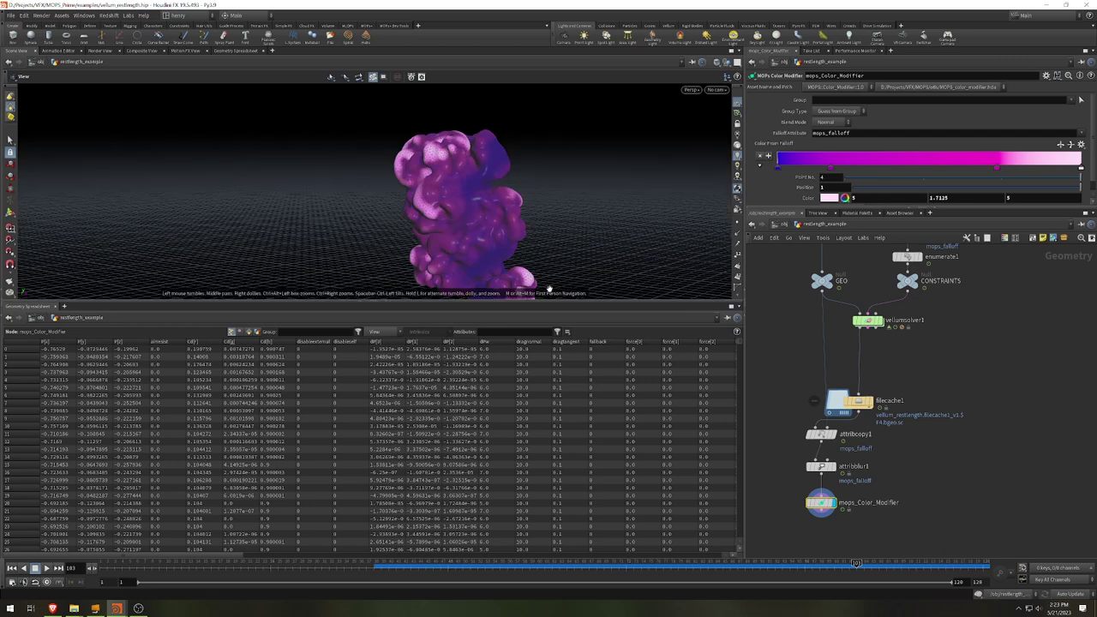
scroll(693, 218, up, 4)
drag(693, 218, 446, 206)
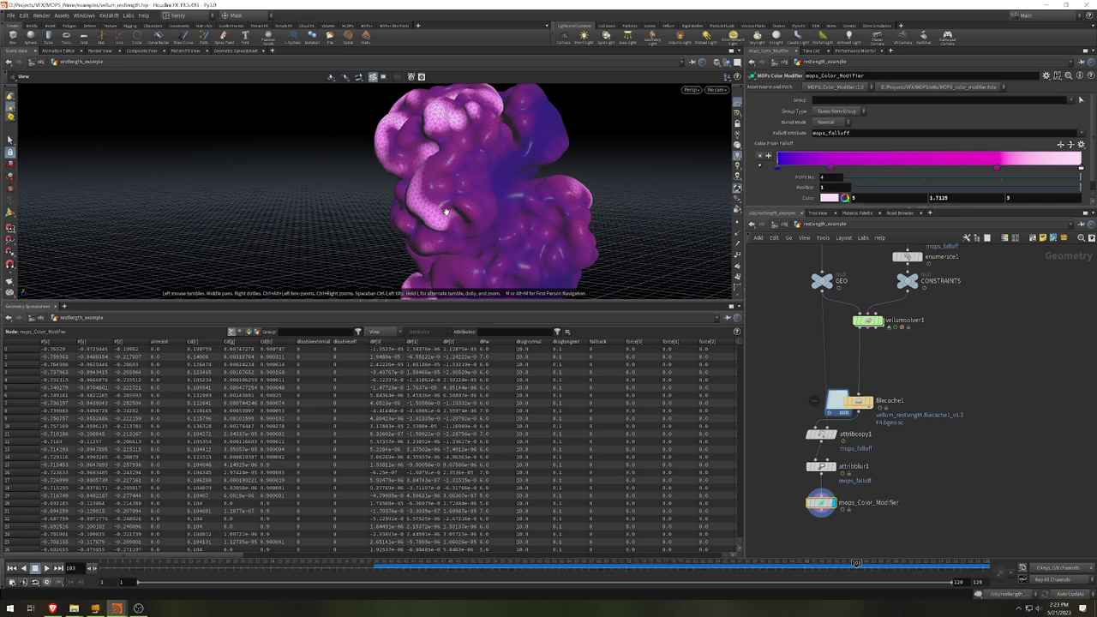
drag(564, 247, 538, 194)
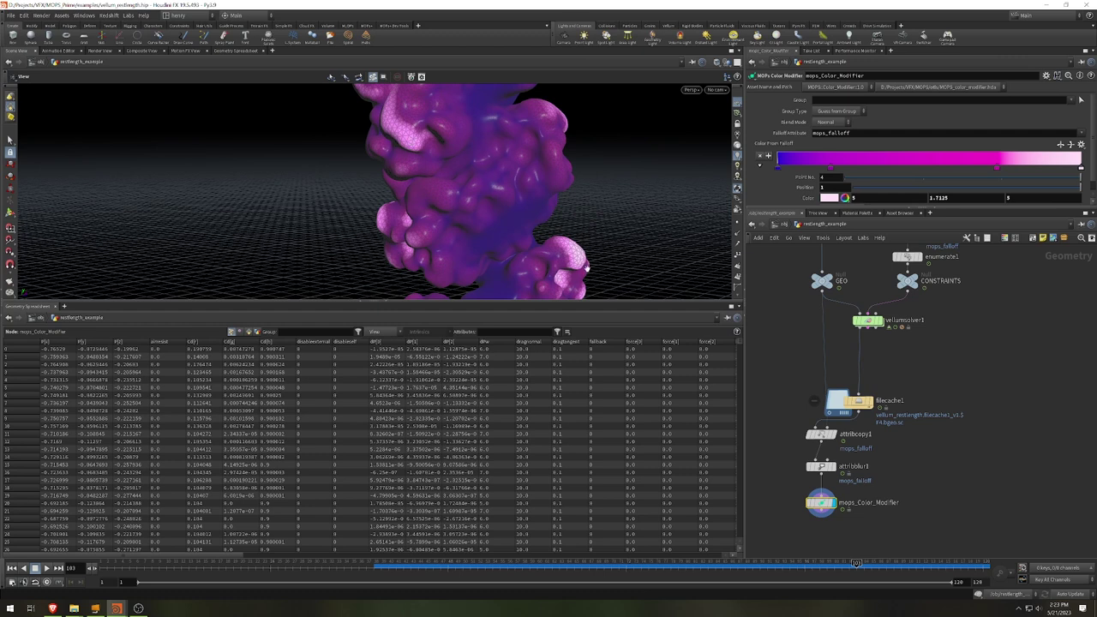
drag(436, 144, 475, 246)
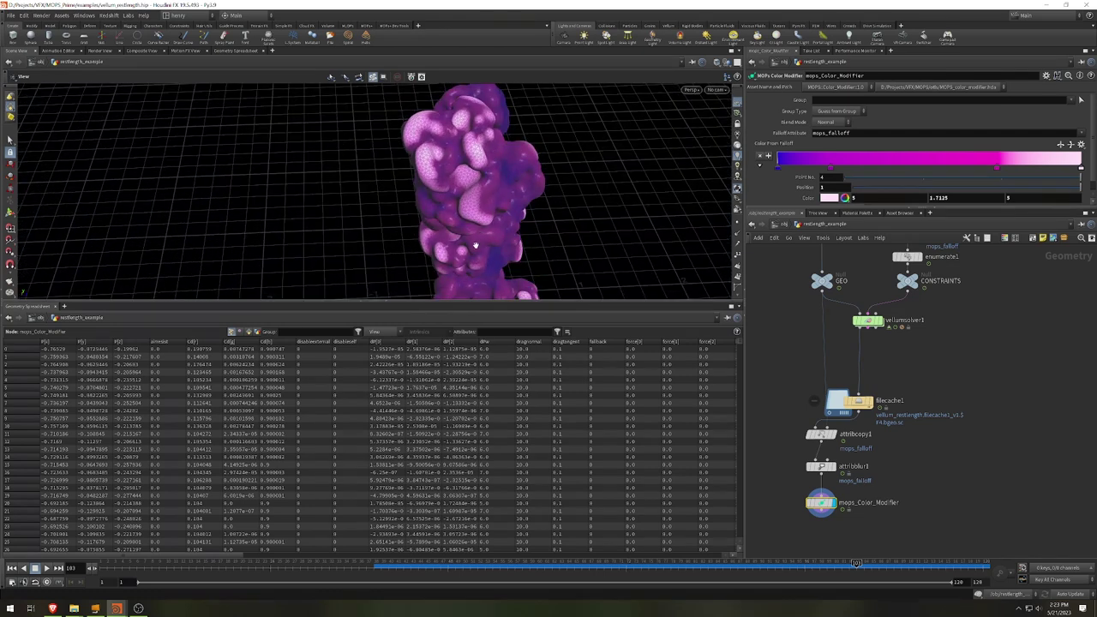
drag(460, 134, 548, 205)
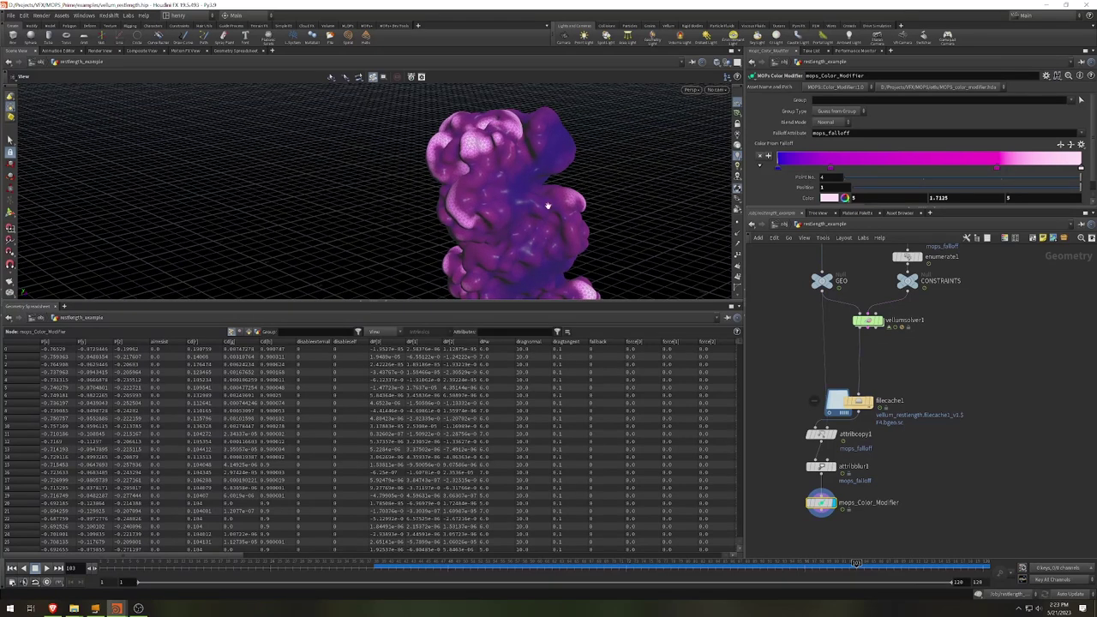
drag(598, 296, 566, 257)
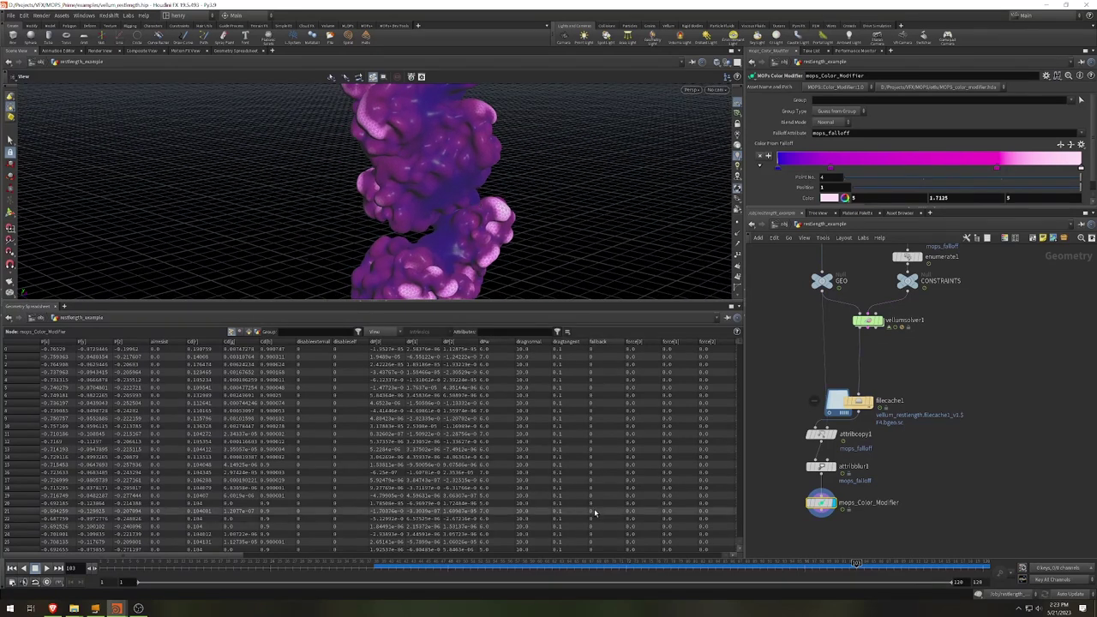
Move the timeline to frame 117 and examine the coloured surface from several sides.
drag(849, 570, 961, 567)
drag(446, 231, 517, 196)
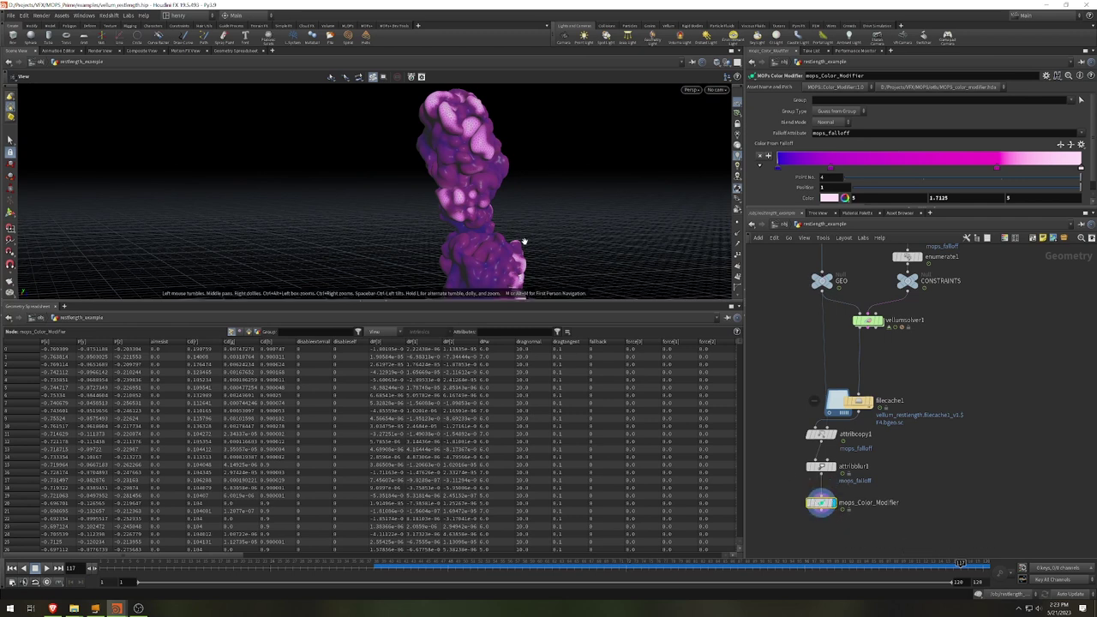
drag(524, 239, 412, 285)
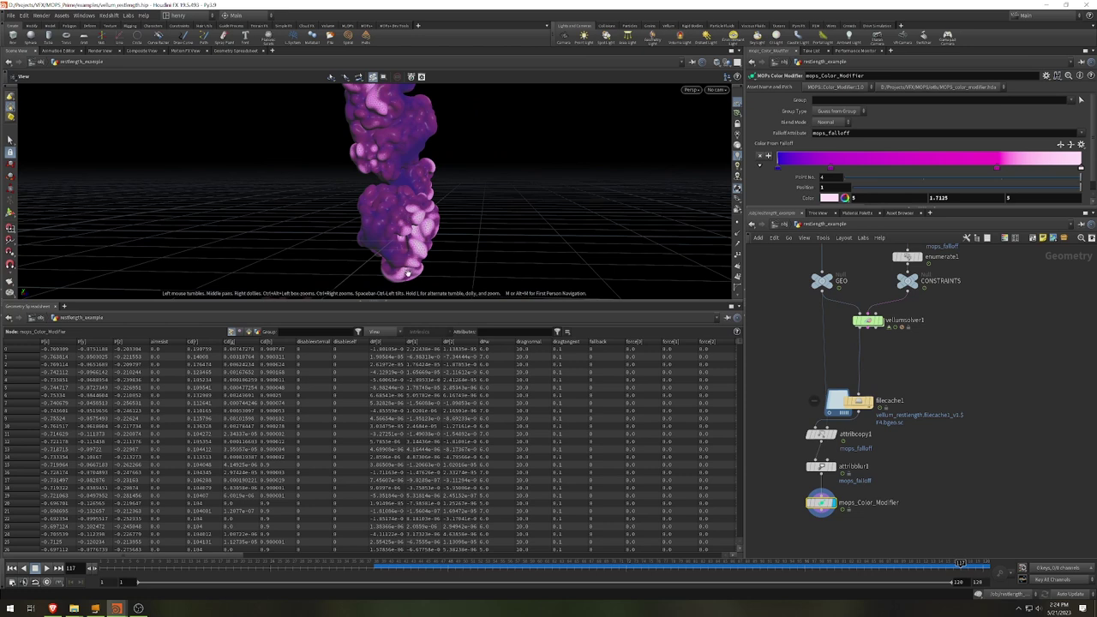
drag(422, 160, 434, 160)
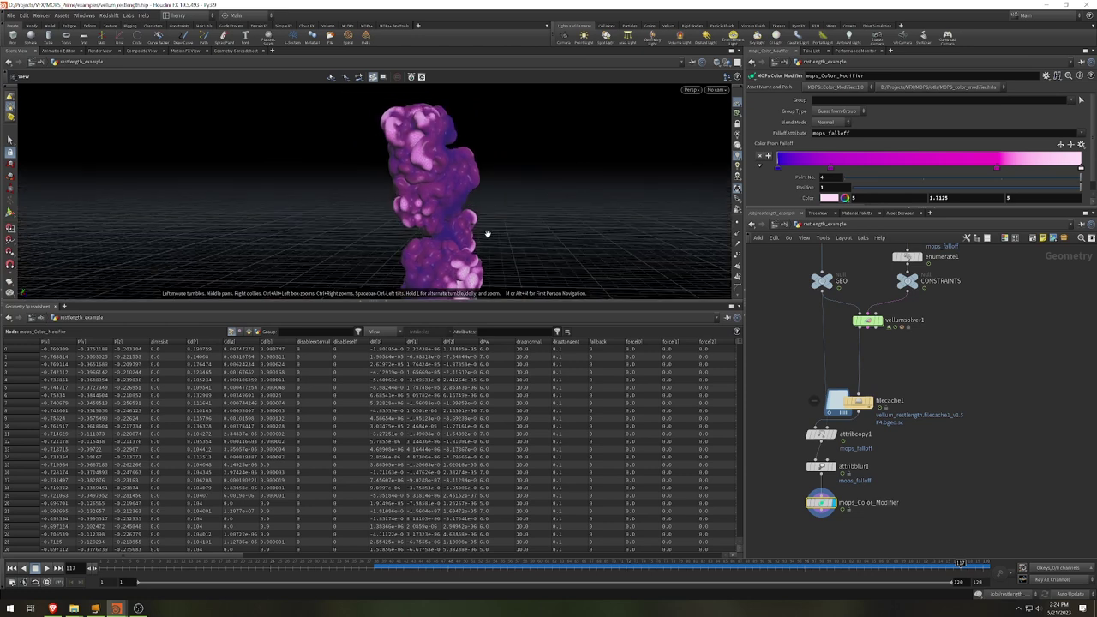
mouse_move(487, 233)
mouse_down()
mouse_move(483, 220)
mouse_move(374, 215)
mouse_move(460, 232)
mouse_move(459, 244)
mouse_move(518, 237)
mouse_move(482, 234)
mouse_up()
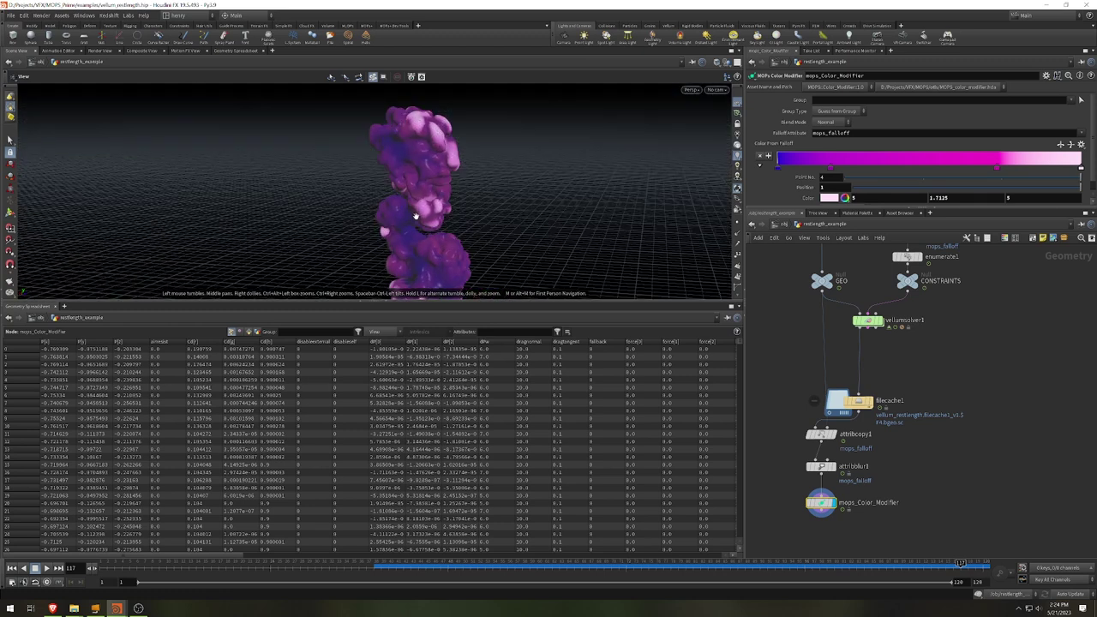
Scrub from the early frames to frame 99 to compare the surface growth, and step up the node chain to select vellumsolver1.
drag(487, 578, 223, 582)
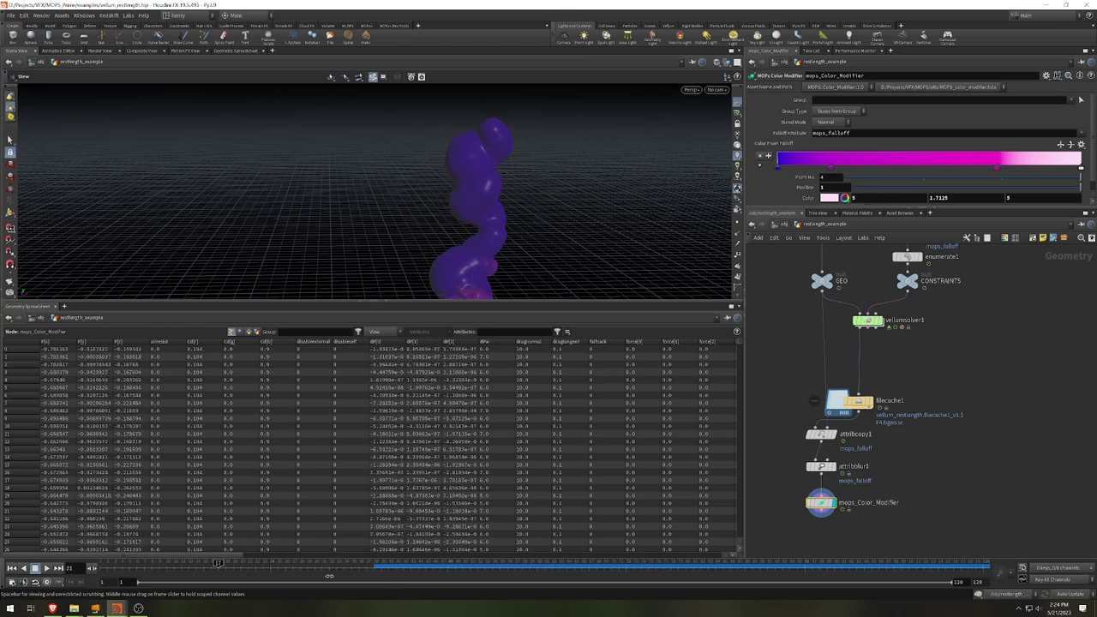
drag(422, 576, 827, 564)
key(Up)
key(Up)
key(Up)
key(Up)
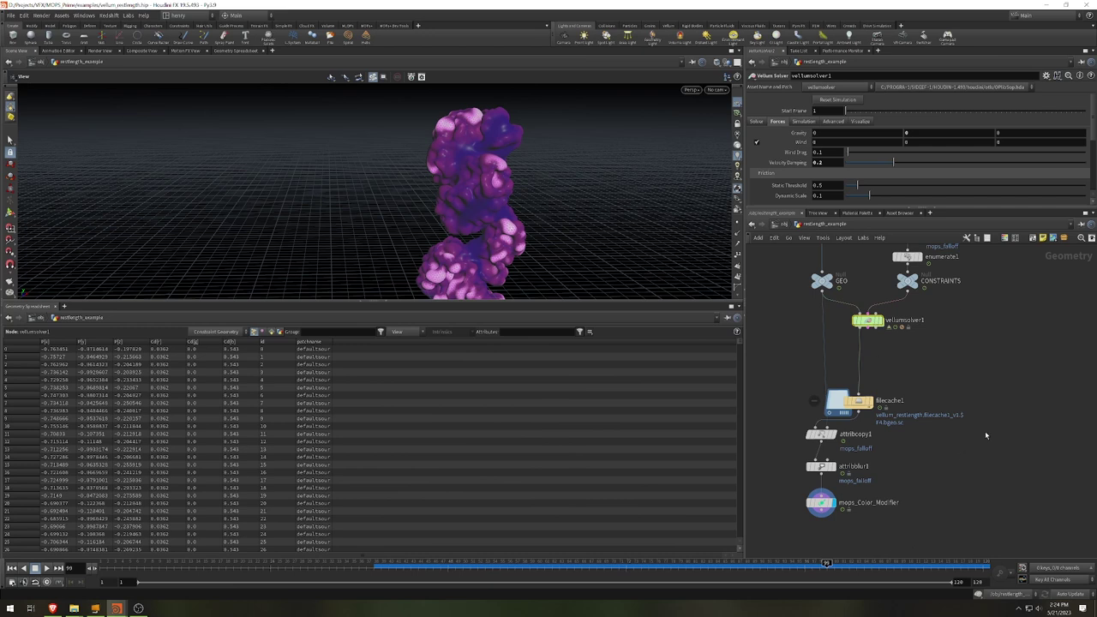
Scrub the timeline to frame 67 and examine the simulated growth from several angles.
middle_drag(947, 339, 959, 409)
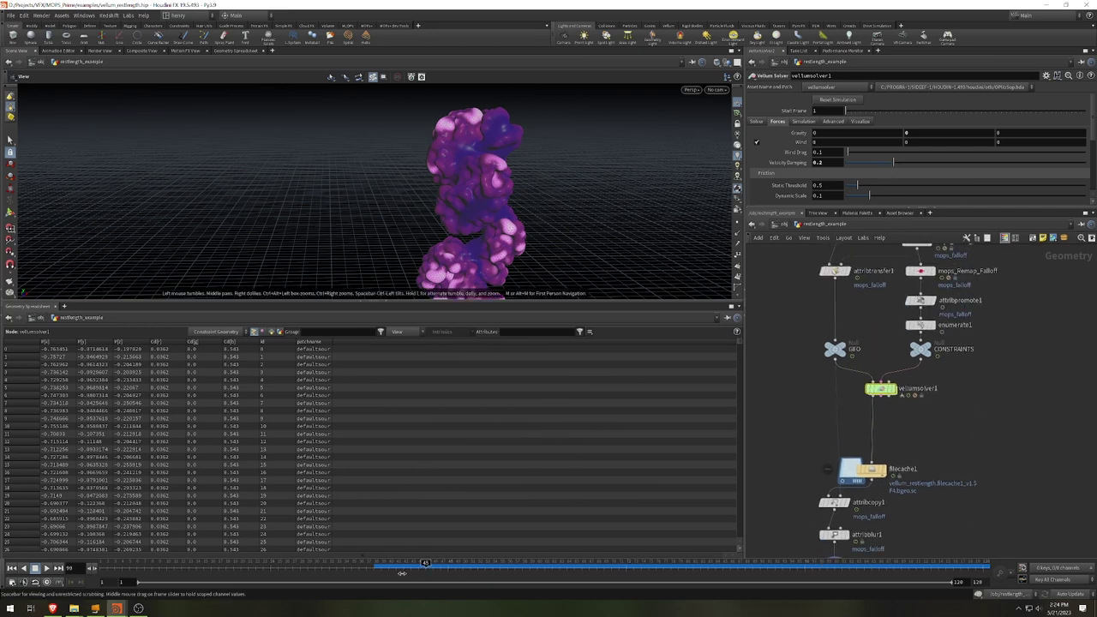
drag(426, 568, 591, 562)
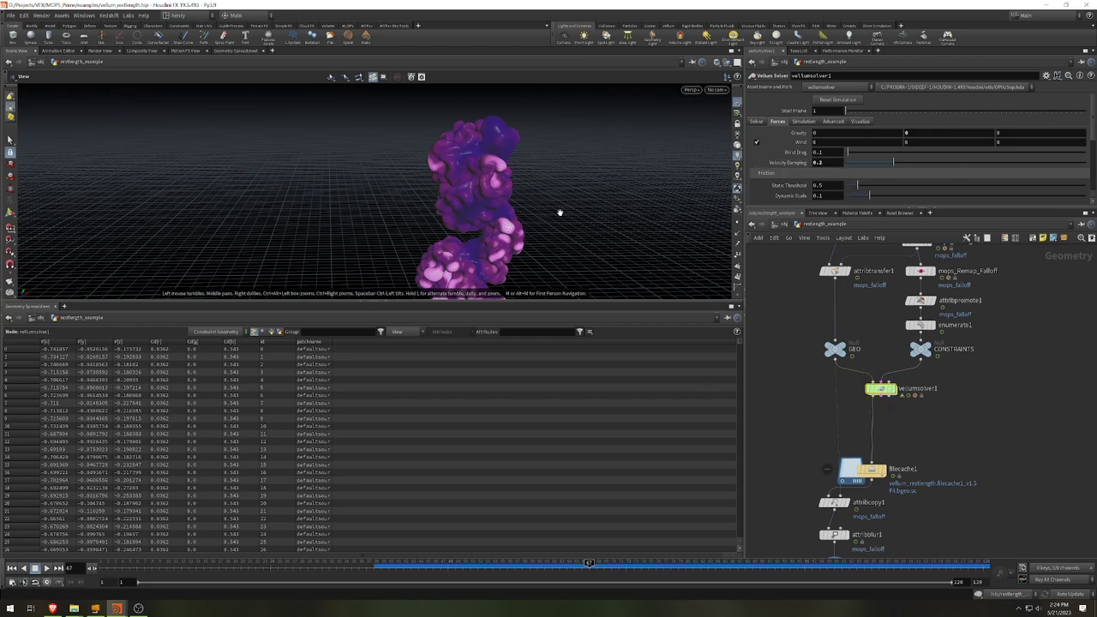
drag(559, 212, 518, 217)
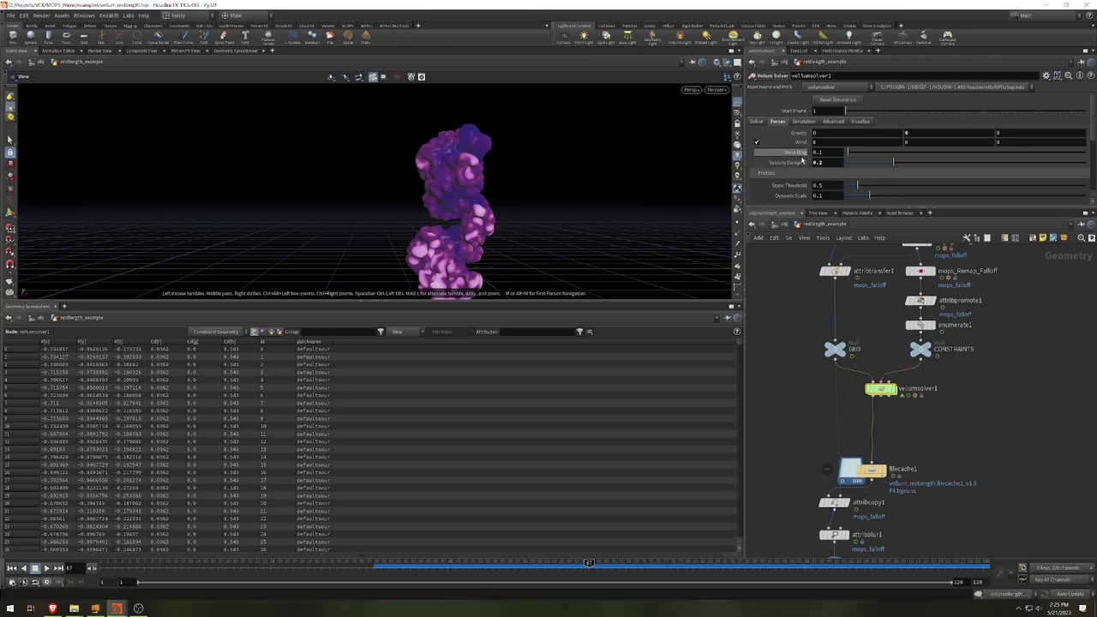
mouse_move(787, 167)
drag(454, 272, 492, 193)
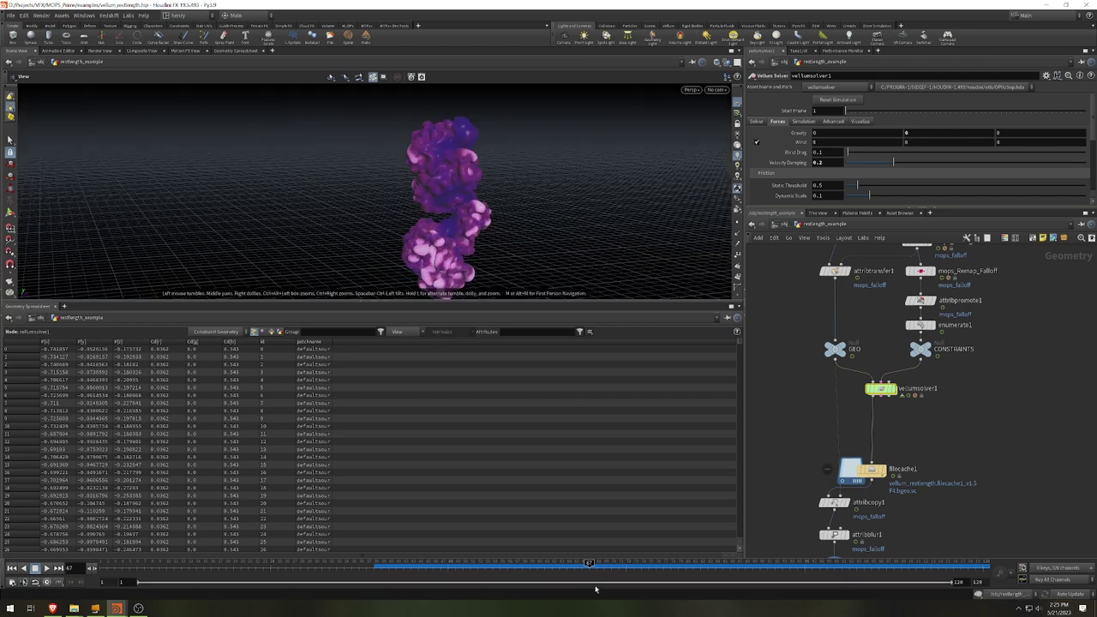
Move the timeline to frame 99 and examine the expanded shape from different sides.
mouse_move(589, 566)
mouse_down()
mouse_move(455, 565)
mouse_move(827, 564)
mouse_up()
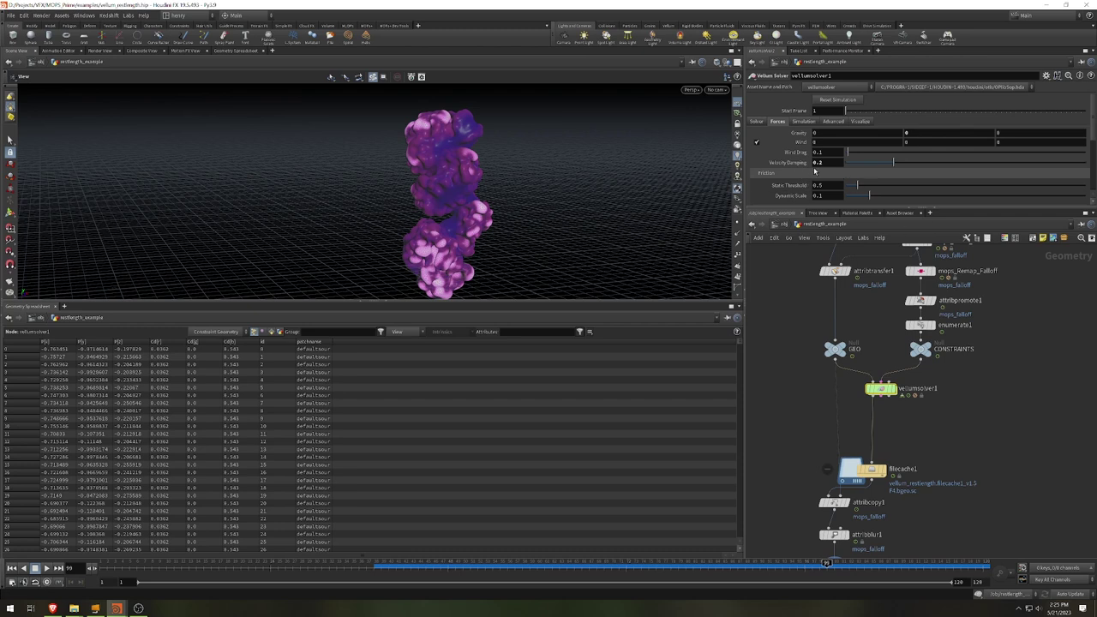
drag(521, 203, 440, 185)
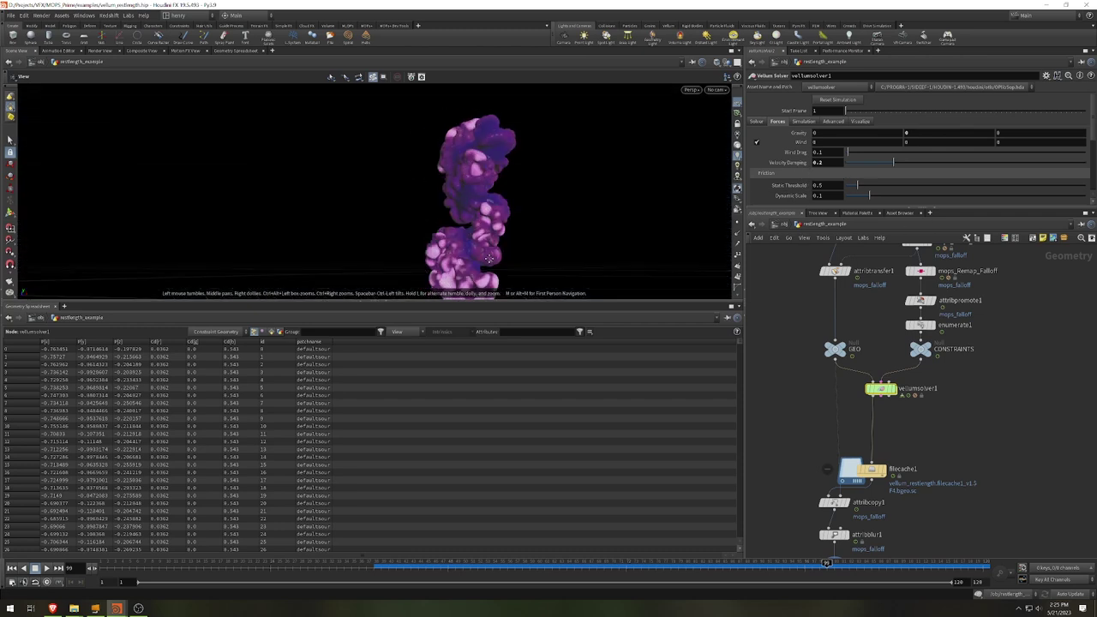
drag(488, 259, 429, 167)
middle_drag(961, 431, 959, 421)
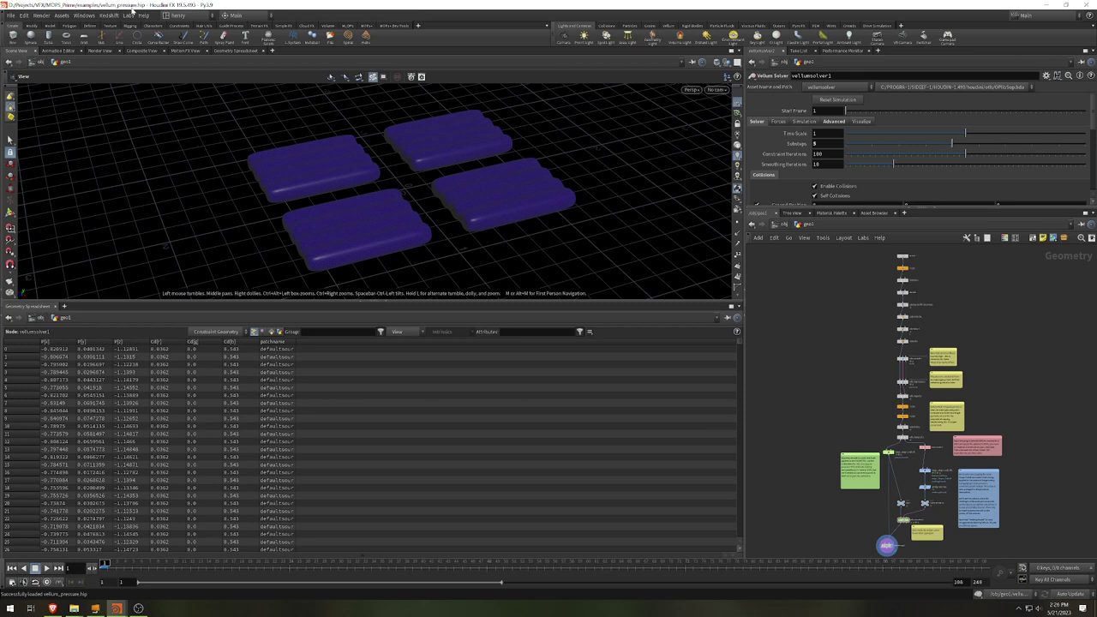
Display the output of circle1 and then copy1 at the start of the node network.
scroll(873, 349, up, 6)
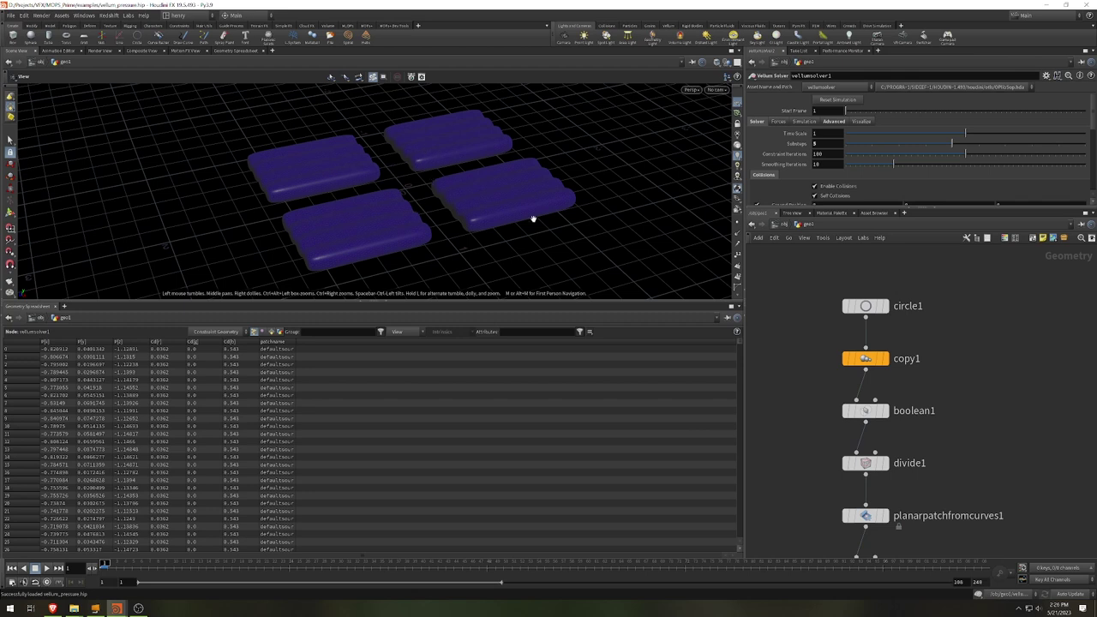
click(881, 306)
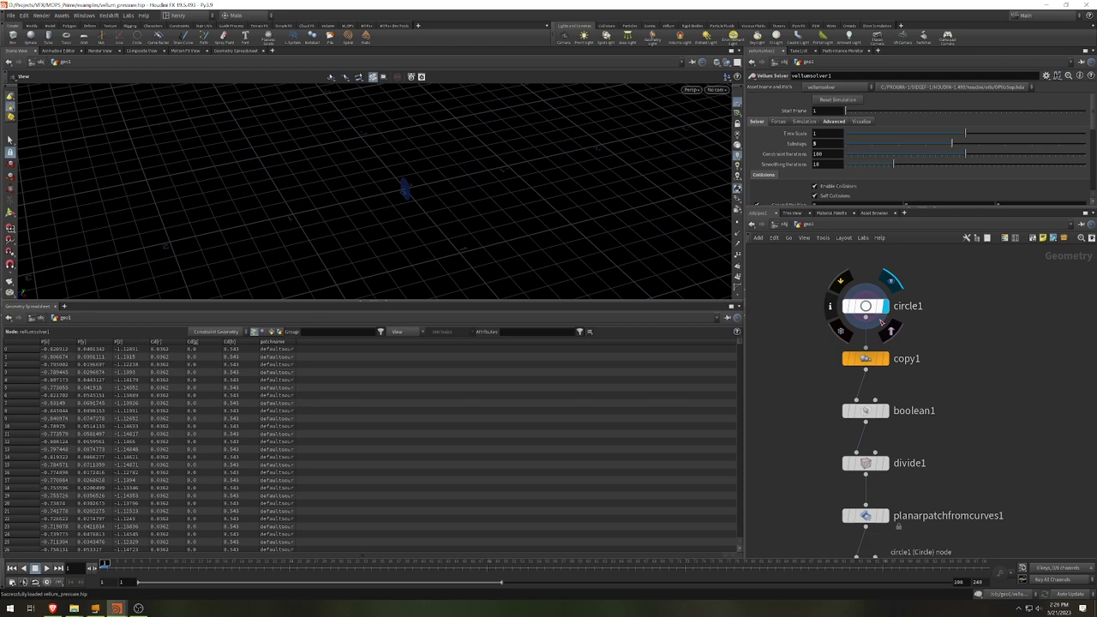
click(882, 358)
drag(480, 249, 565, 230)
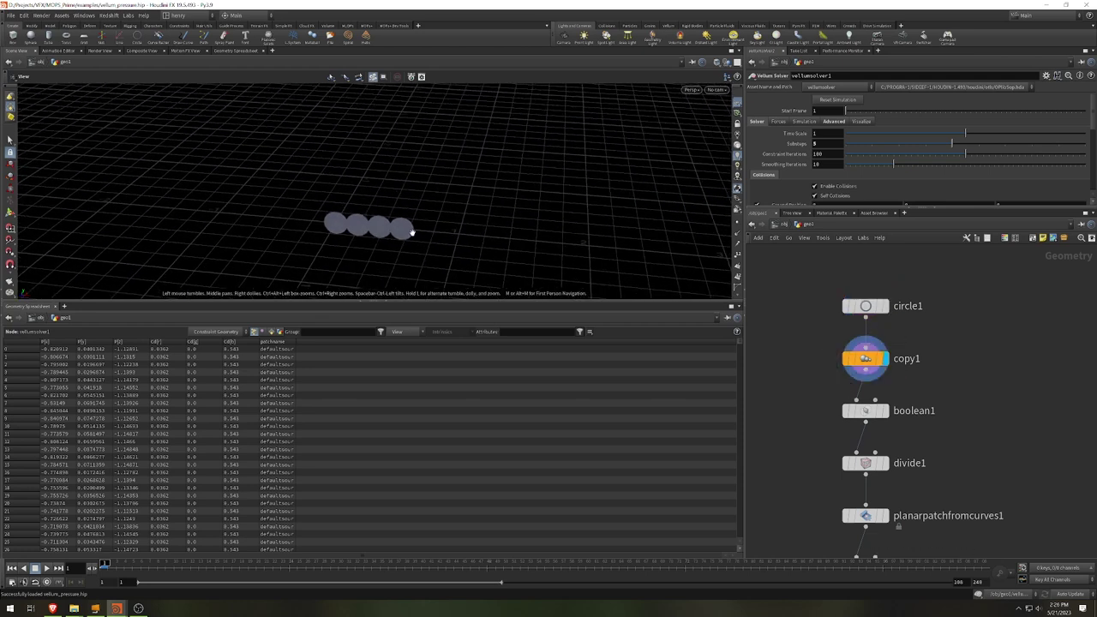
Display boolean1 up close and review its operation and output geometry settings.
click(881, 411)
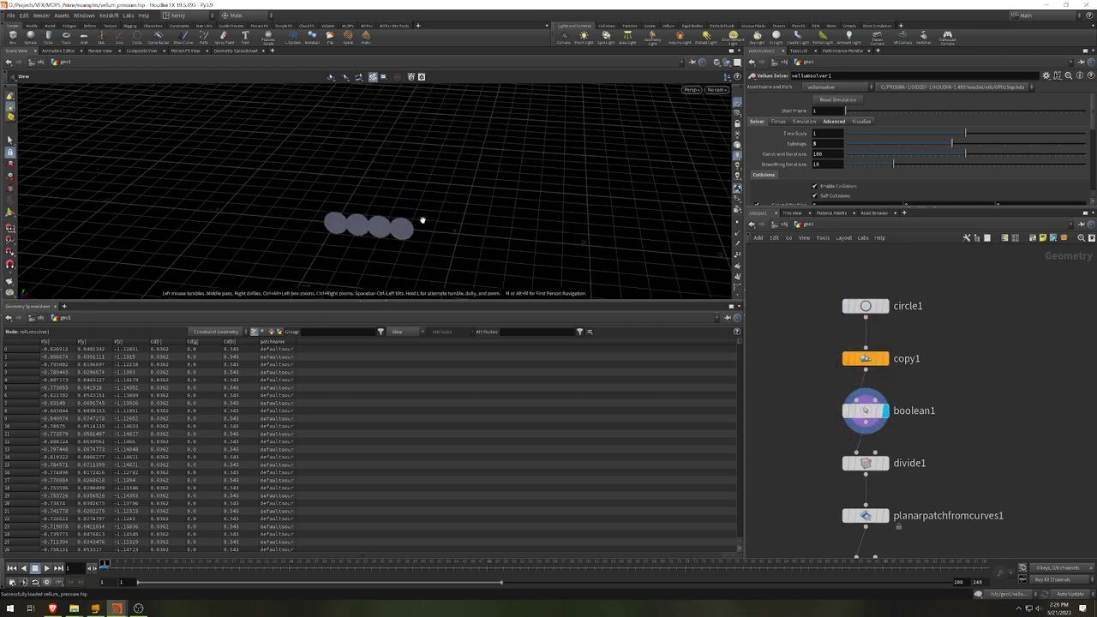
right_drag(421, 220, 655, 237)
drag(502, 246, 372, 189)
right_drag(372, 188, 480, 197)
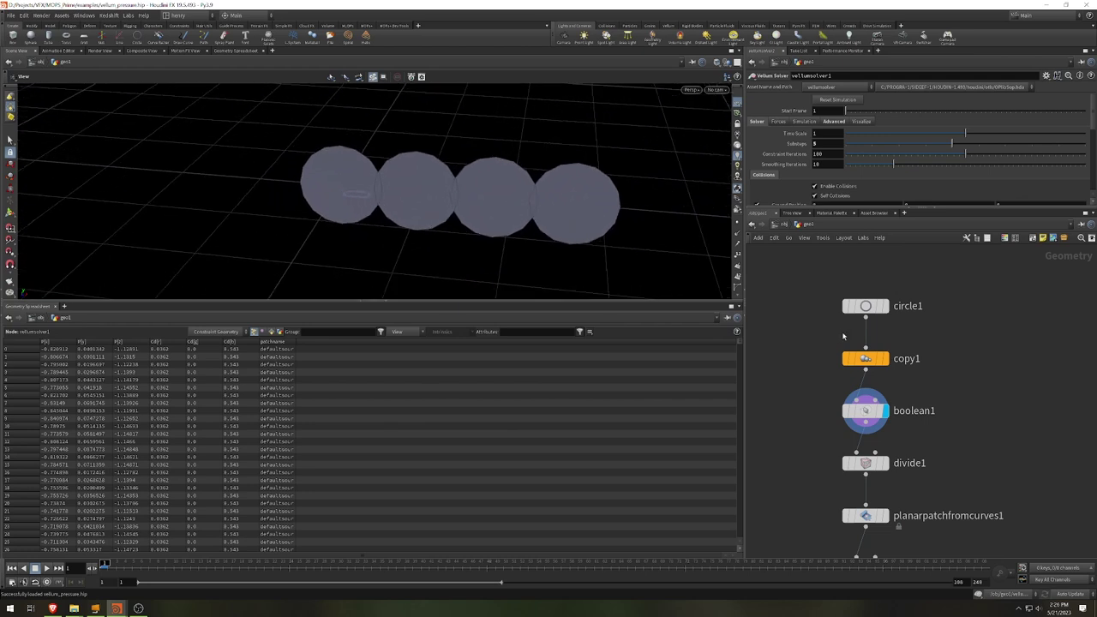
click(868, 414)
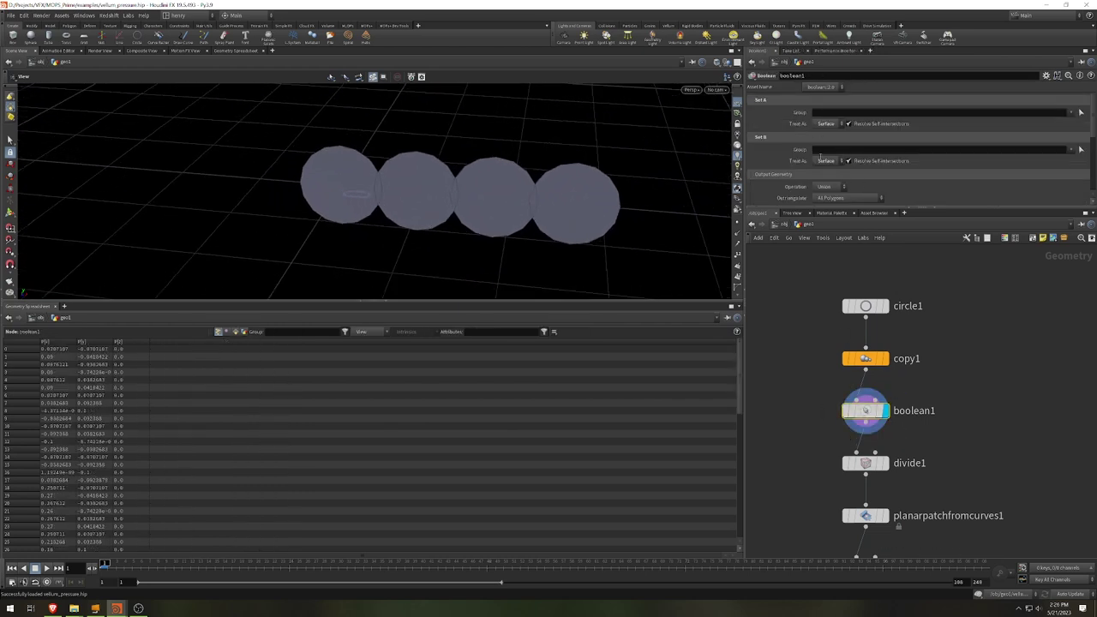
scroll(838, 149, down, 2)
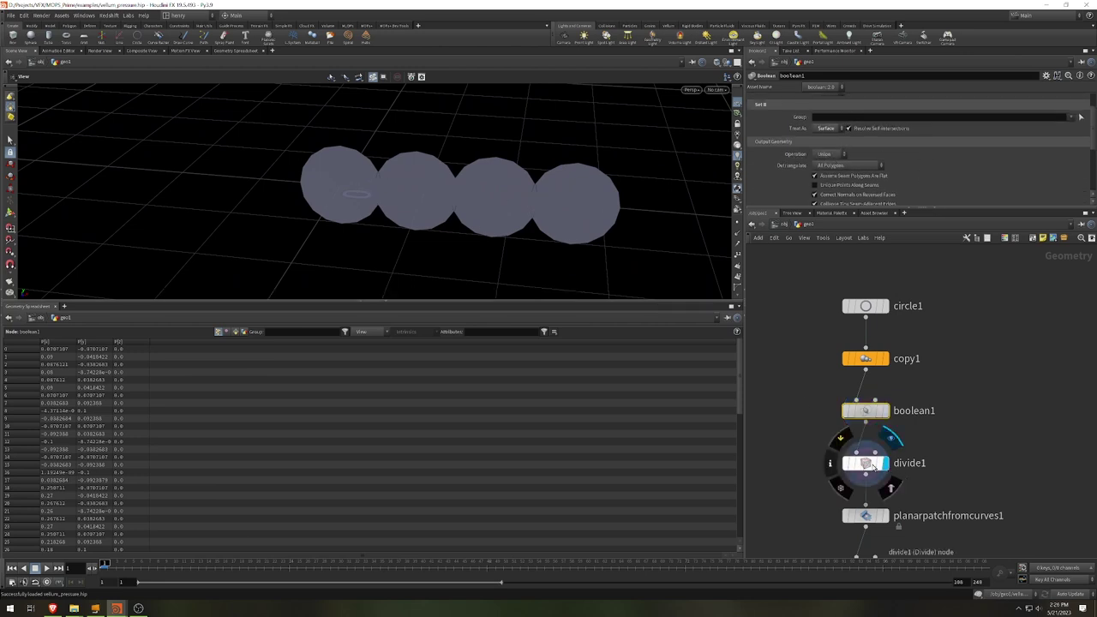
Review divide1's Remove Shared Edges setting, examine the merged outline, and turn off point display.
click(874, 465)
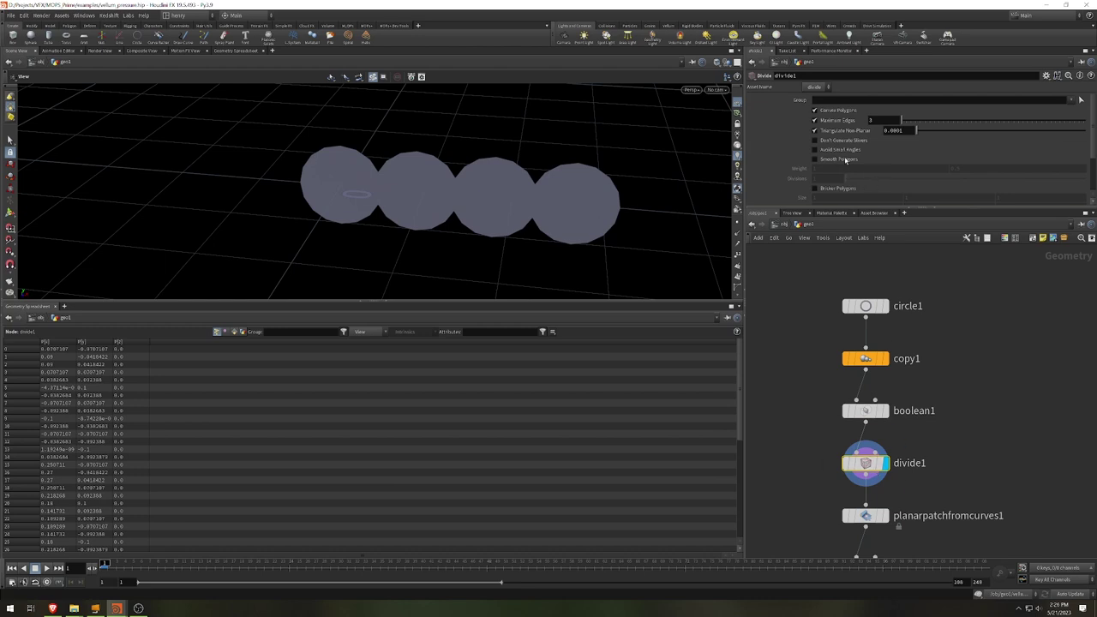
scroll(845, 159, down, 3)
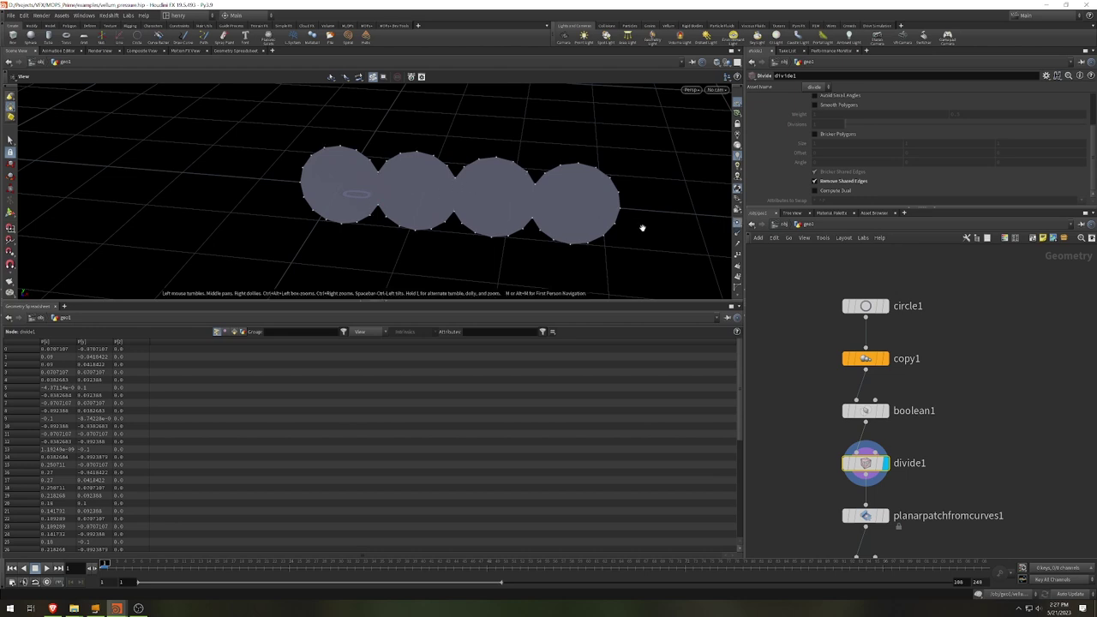
drag(642, 228, 586, 222)
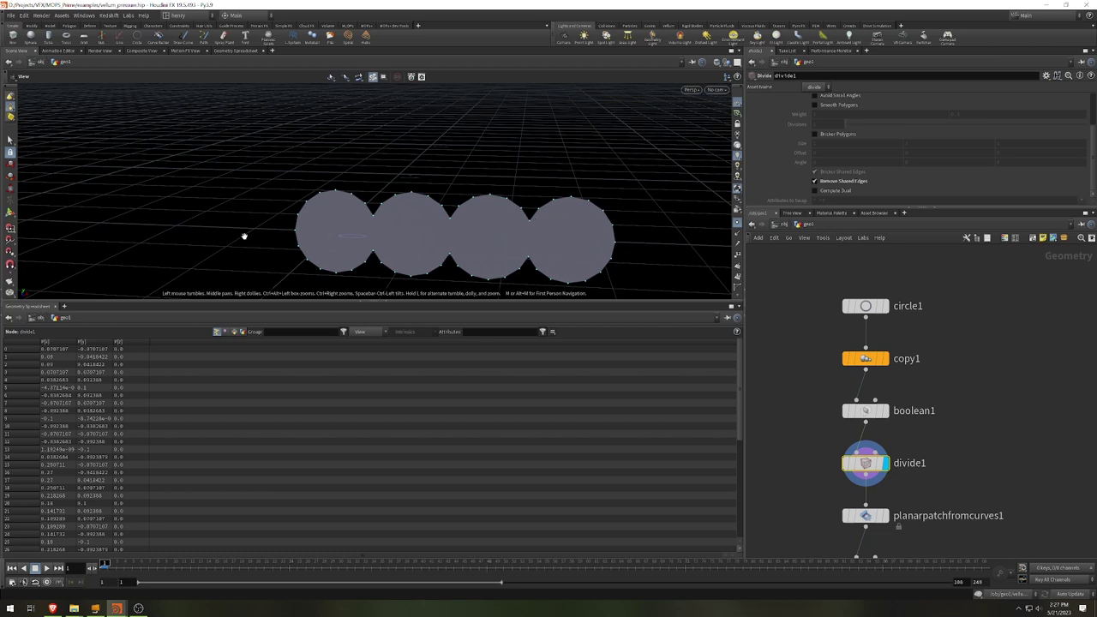
click(737, 223)
scroll(909, 416, down, 2)
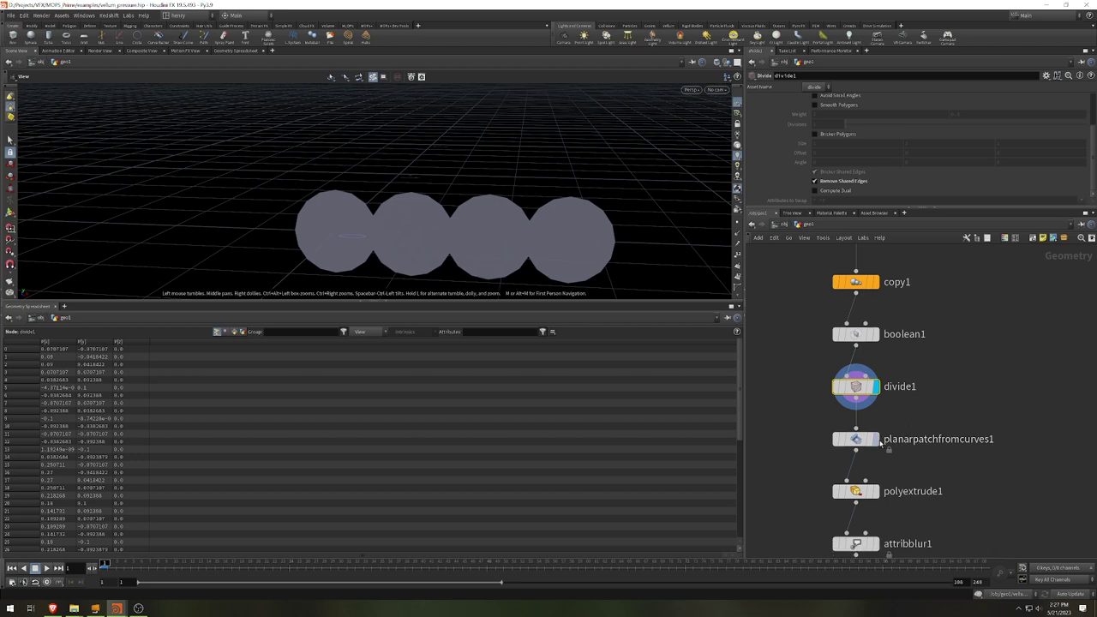
Display planarpatchfromcurves1 and examine its triangulated patch along with the resampling and edge length settings.
click(871, 439)
click(866, 440)
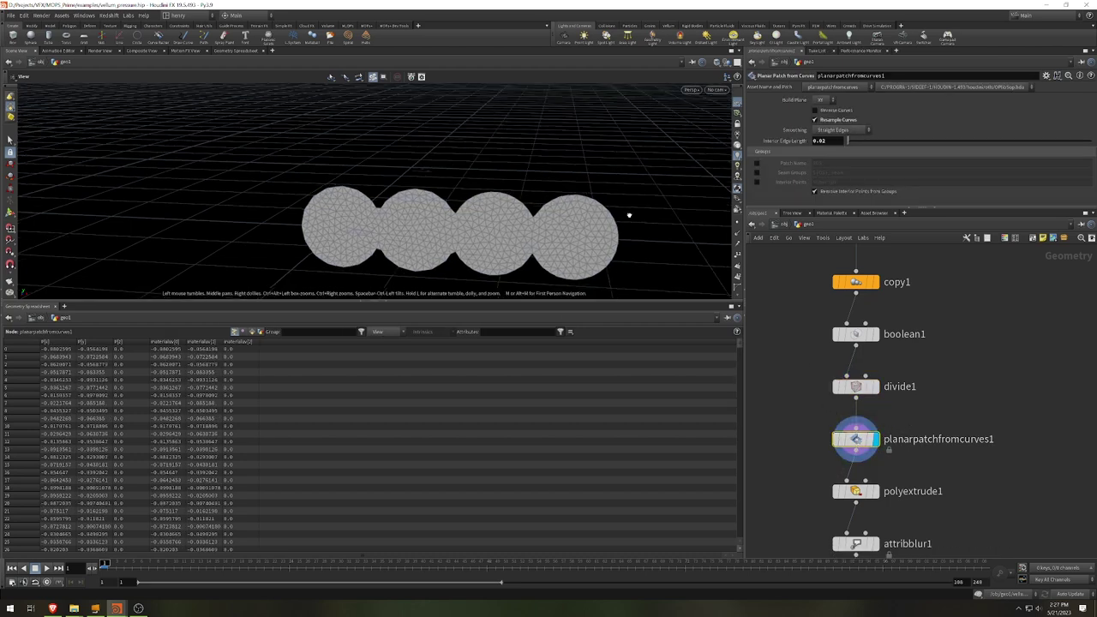
drag(630, 215, 608, 169)
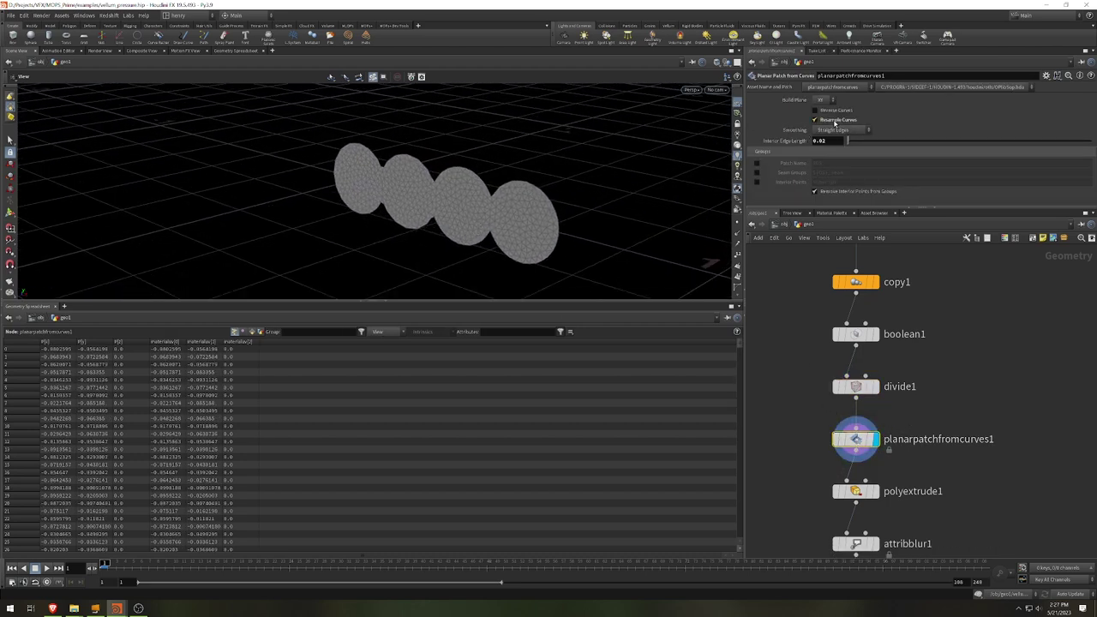
drag(715, 148, 519, 191)
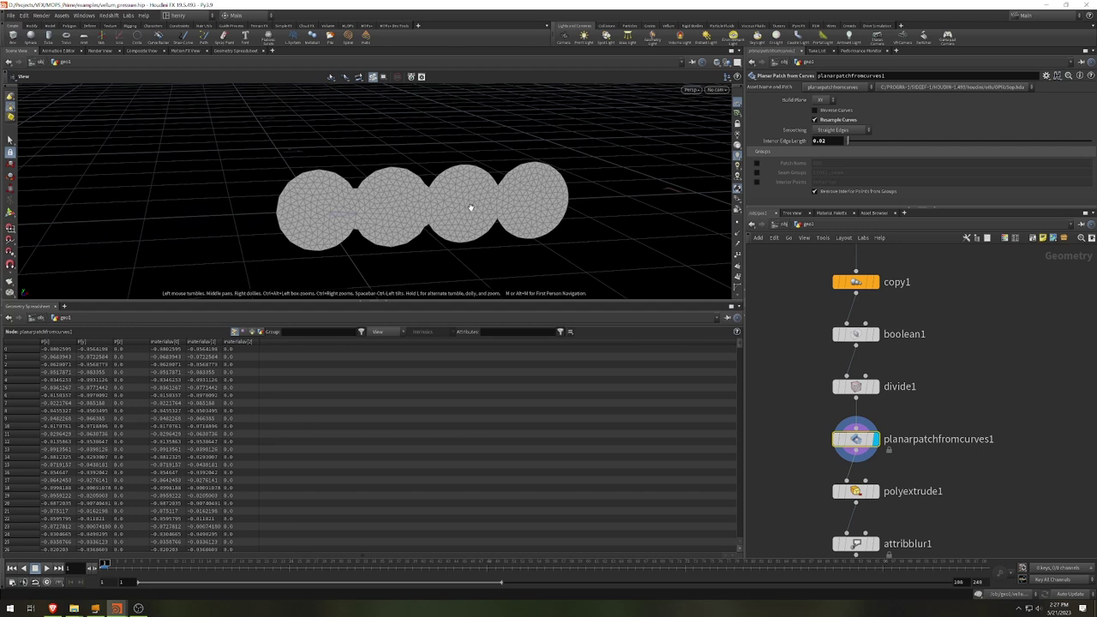
Display polyextrude1 and view the extruded row of tubes at an angle.
middle_drag(973, 502, 964, 453)
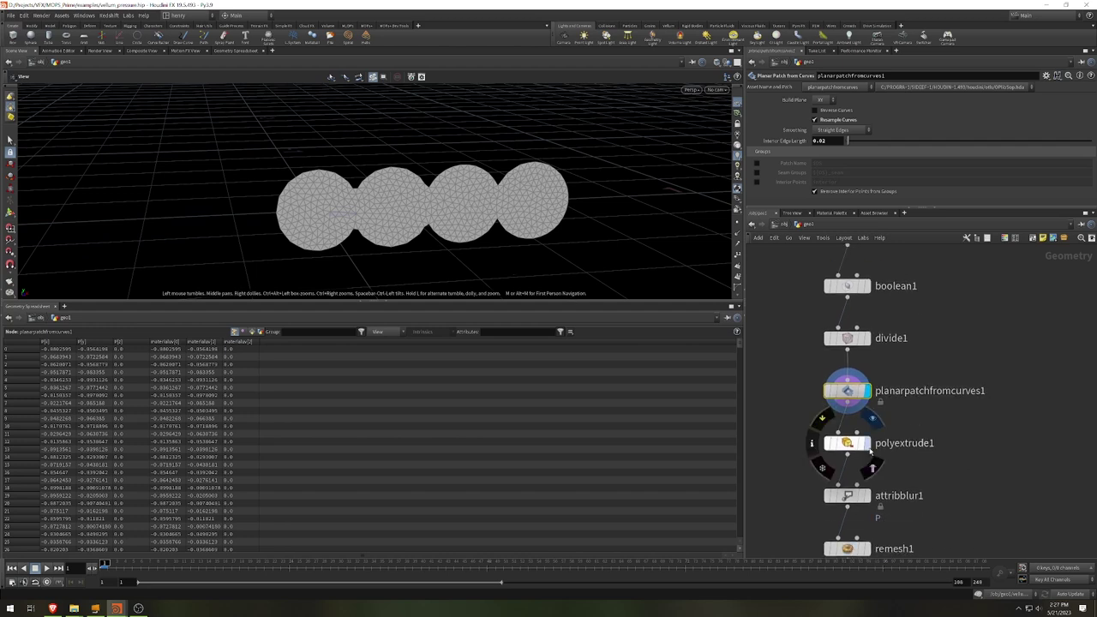
click(868, 443)
drag(580, 228, 547, 215)
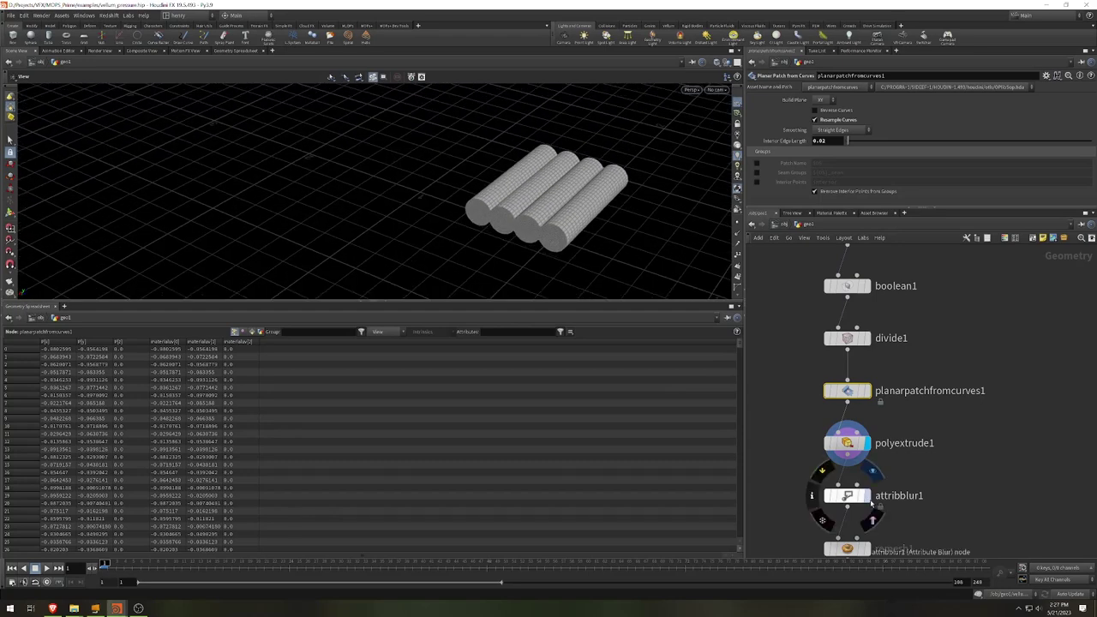
Display attribblur1 and examine the smoothed air-mattress shape up close from several sides.
click(868, 496)
drag(613, 200, 534, 184)
right_drag(534, 183, 593, 171)
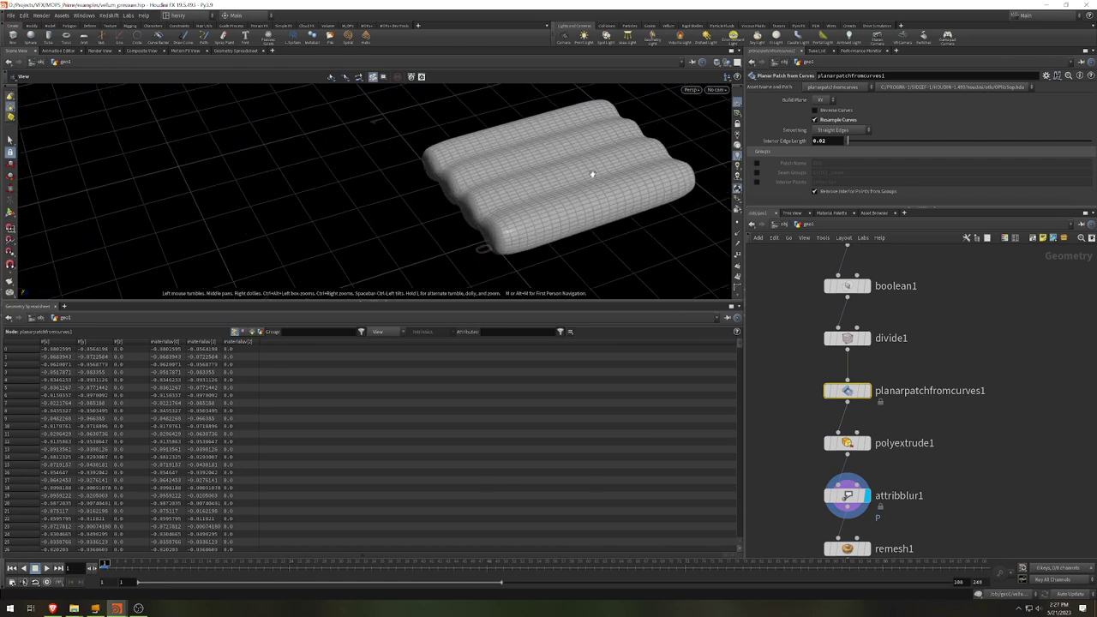
middle_drag(881, 535, 879, 442)
drag(548, 257, 609, 205)
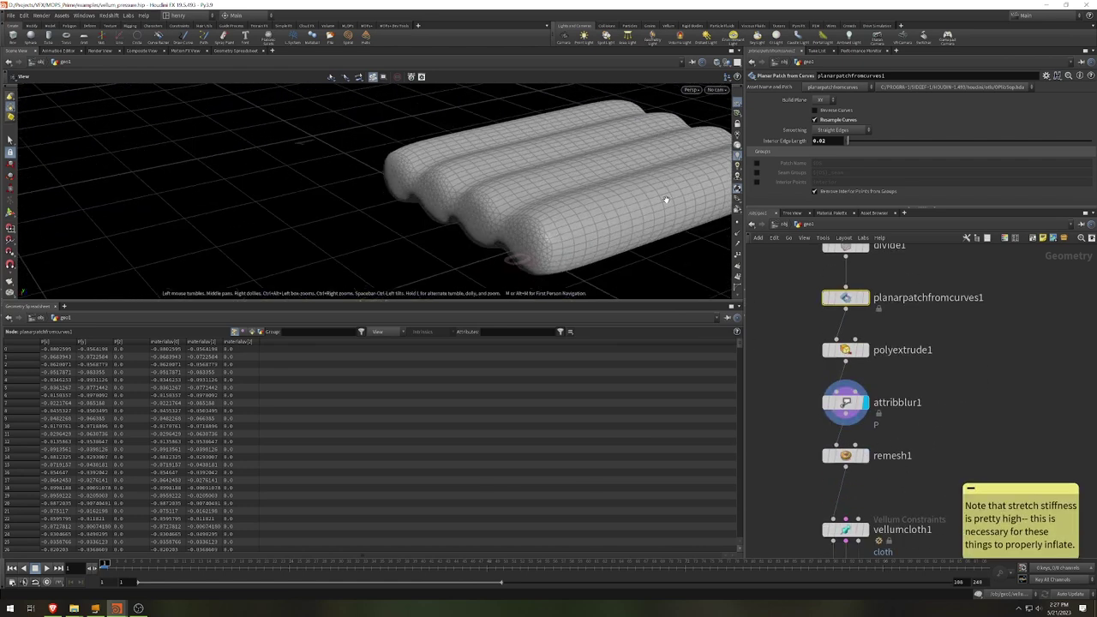
drag(525, 249, 557, 235)
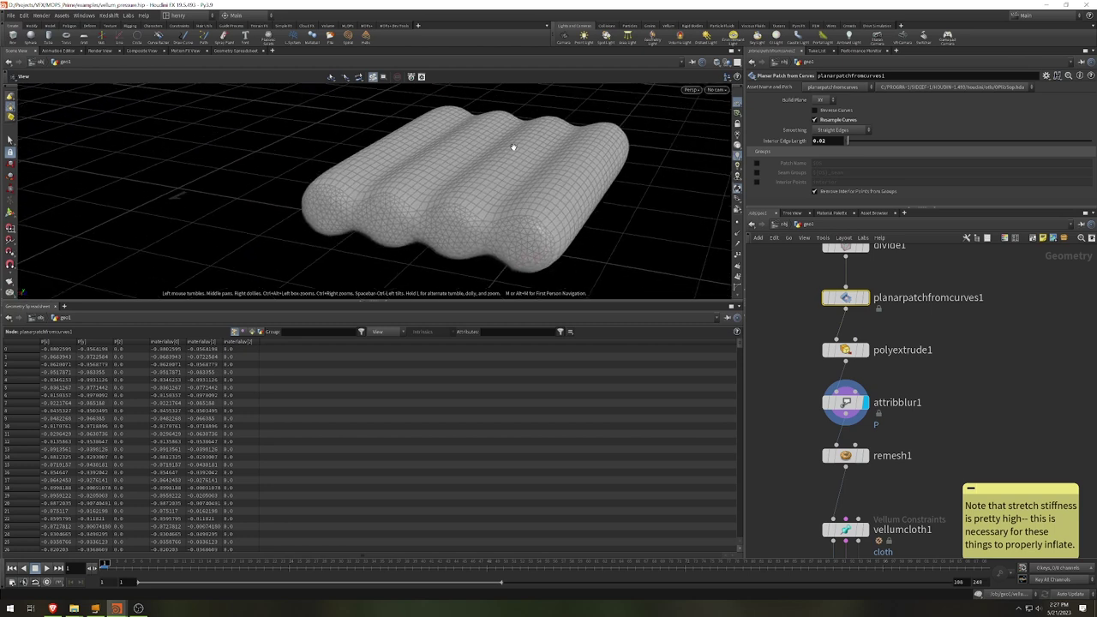
drag(513, 148, 501, 230)
drag(393, 248, 431, 163)
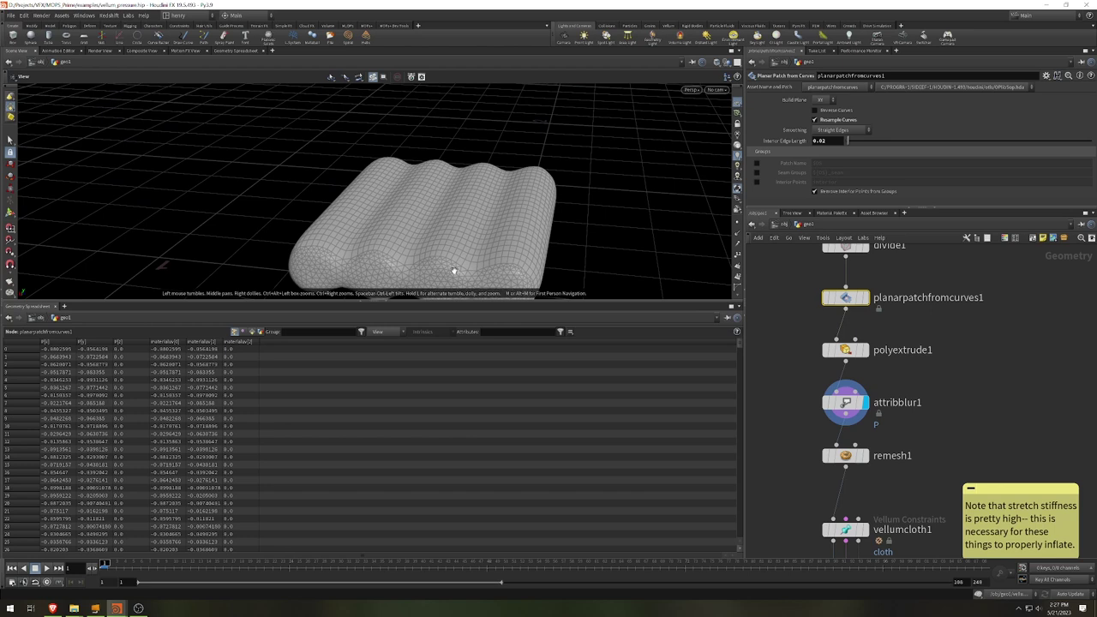
Display remesh1 and review its iterations, target size and resulting triangle mesh.
click(861, 456)
click(857, 456)
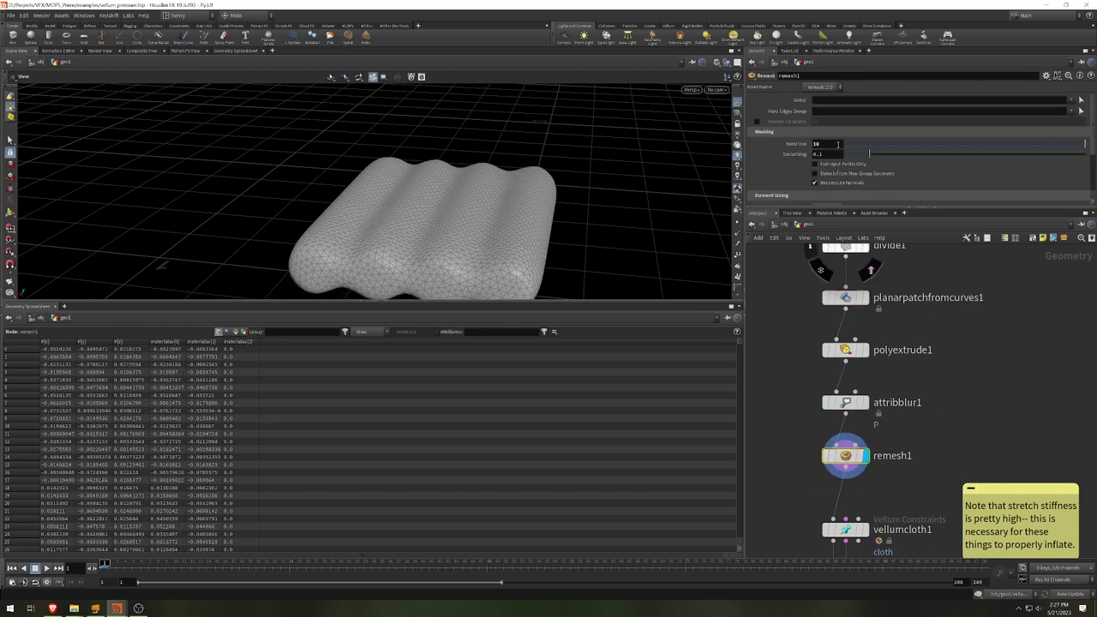
scroll(750, 172, down, 2)
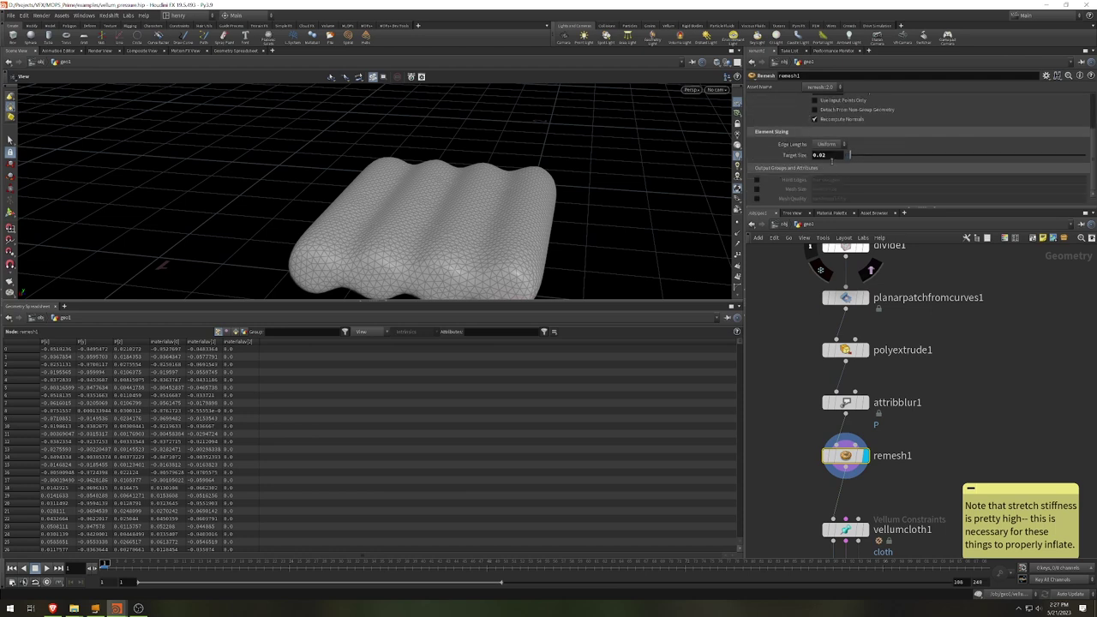
drag(620, 188, 591, 296)
Open the vellumcloth1 constraints, review the bend and stretch stiffness settings, and inspect the cloth mesh.
middle_drag(912, 485, 910, 390)
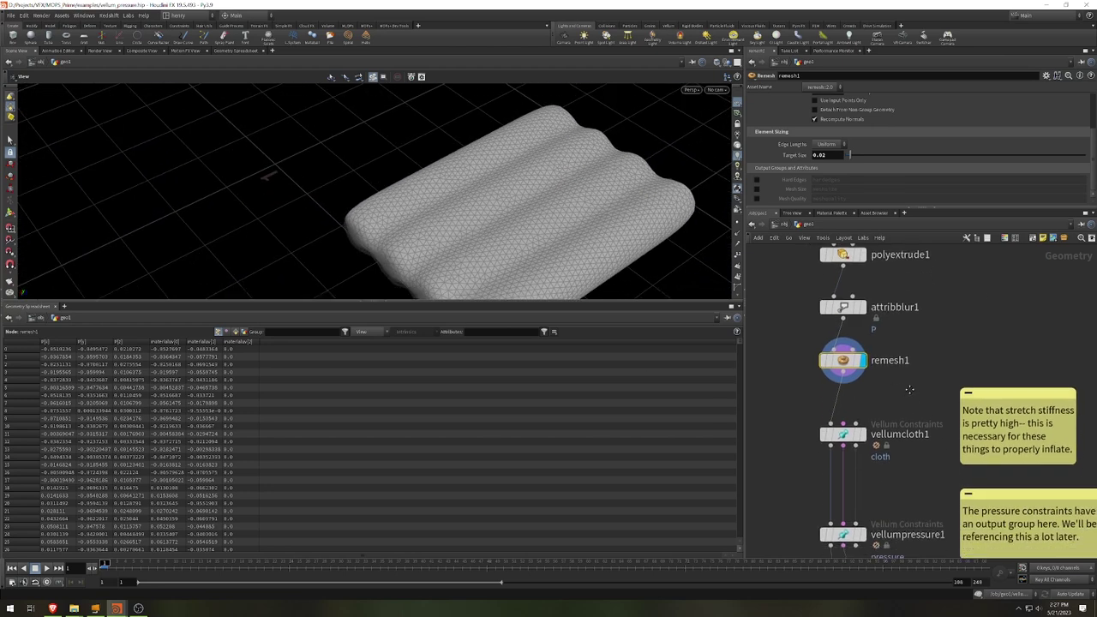
click(845, 435)
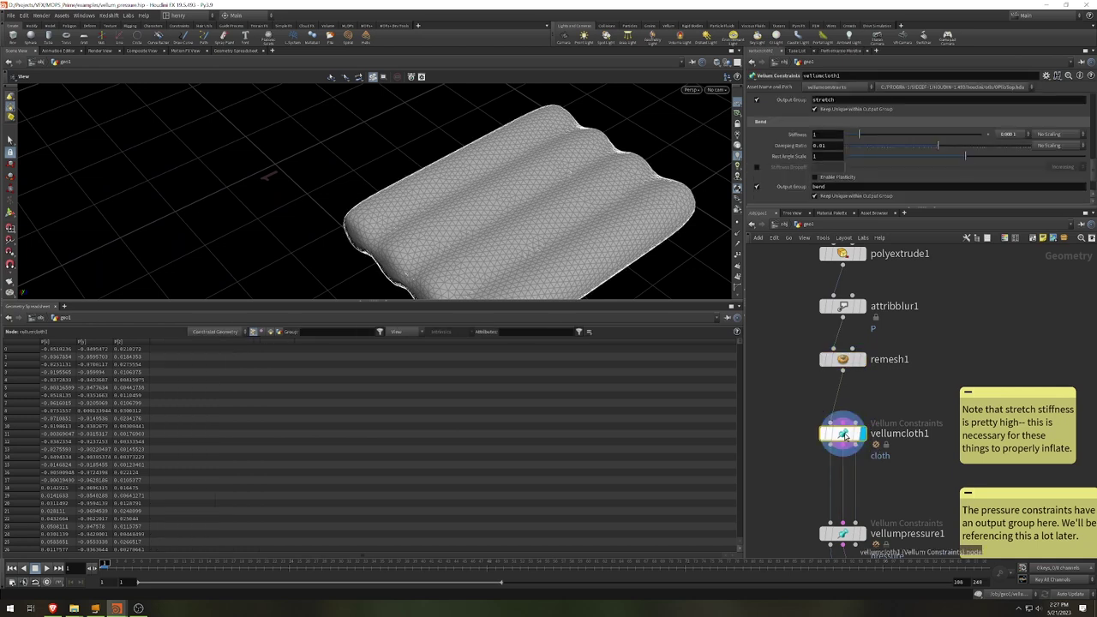
scroll(1003, 163, up, 5)
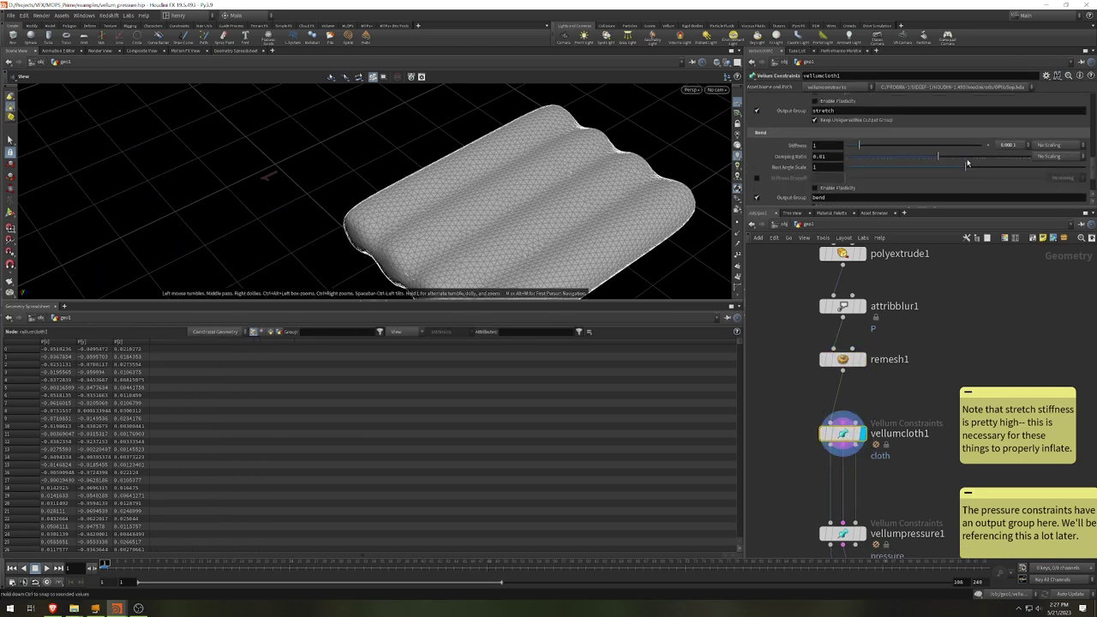
scroll(871, 160, up, 2)
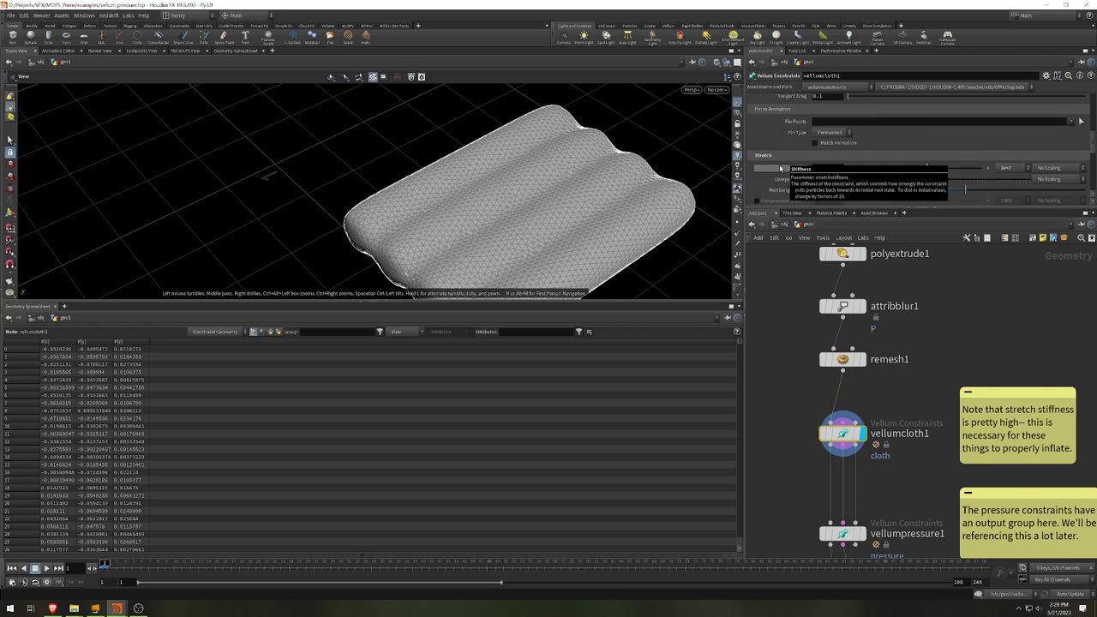
scroll(798, 155, down, 1)
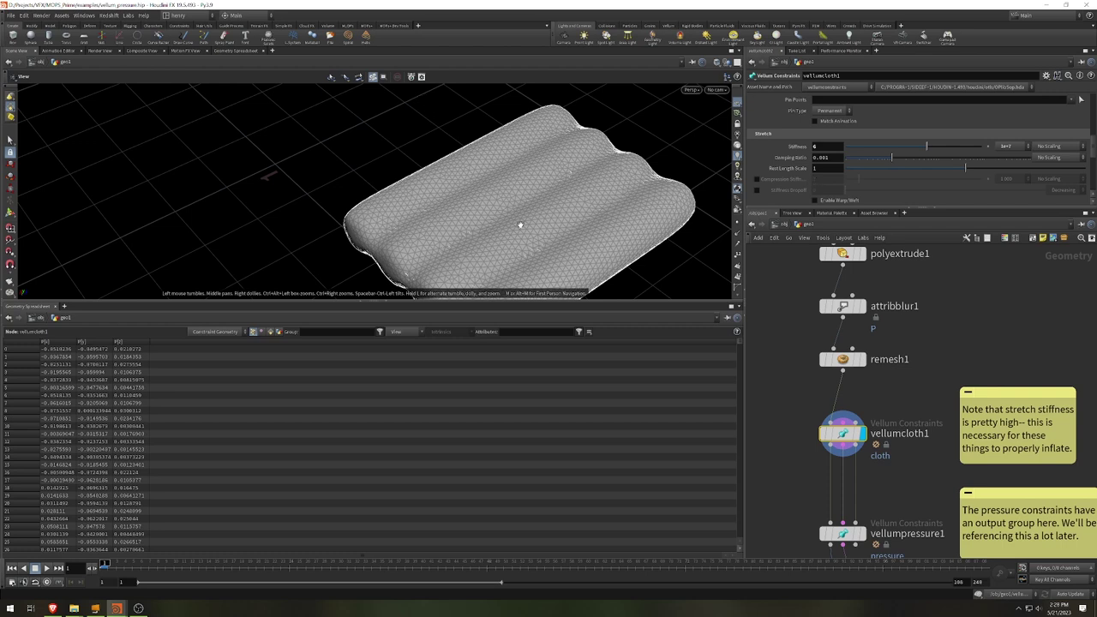
drag(511, 144, 572, 213)
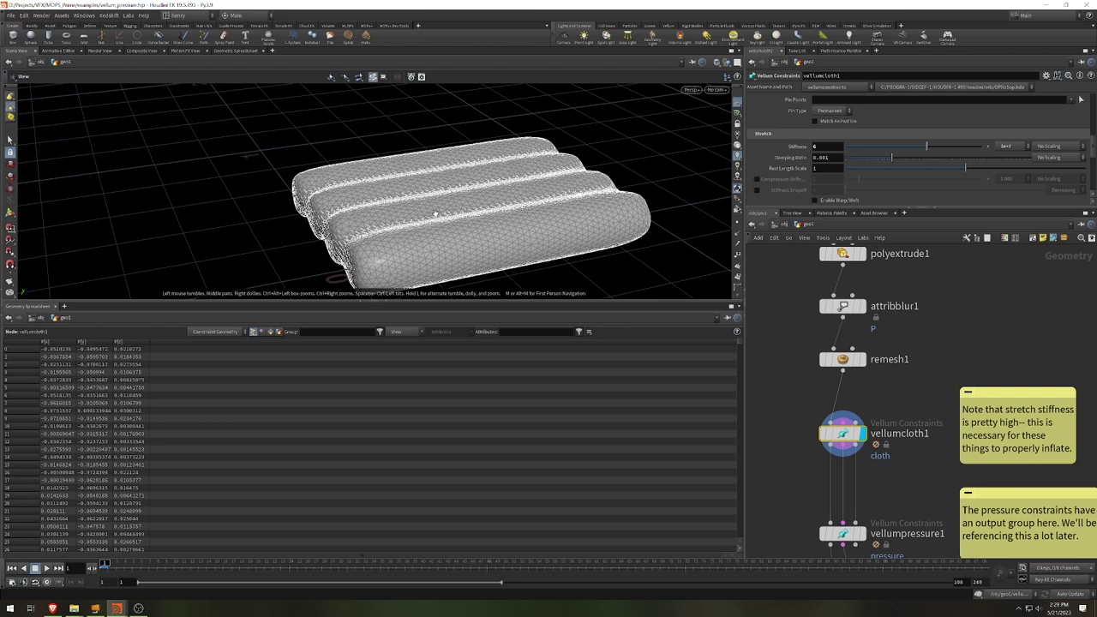
Review vellumcloth1's stretch and bend stiffness settings and the output group assigned to each constraint type.
drag(483, 217, 469, 204)
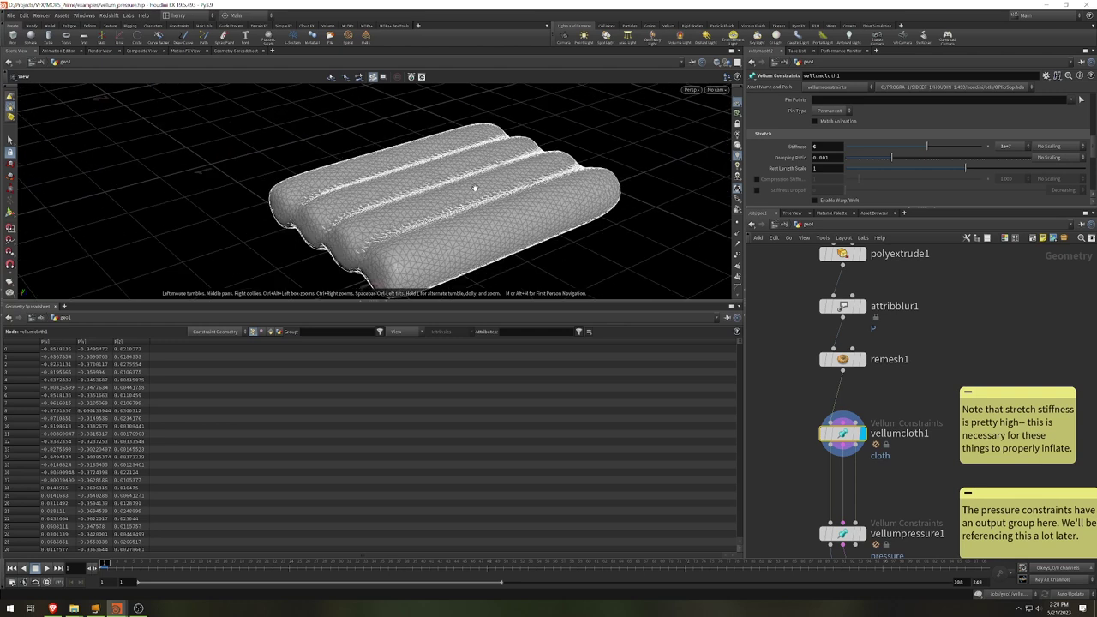
scroll(915, 155, down, 2)
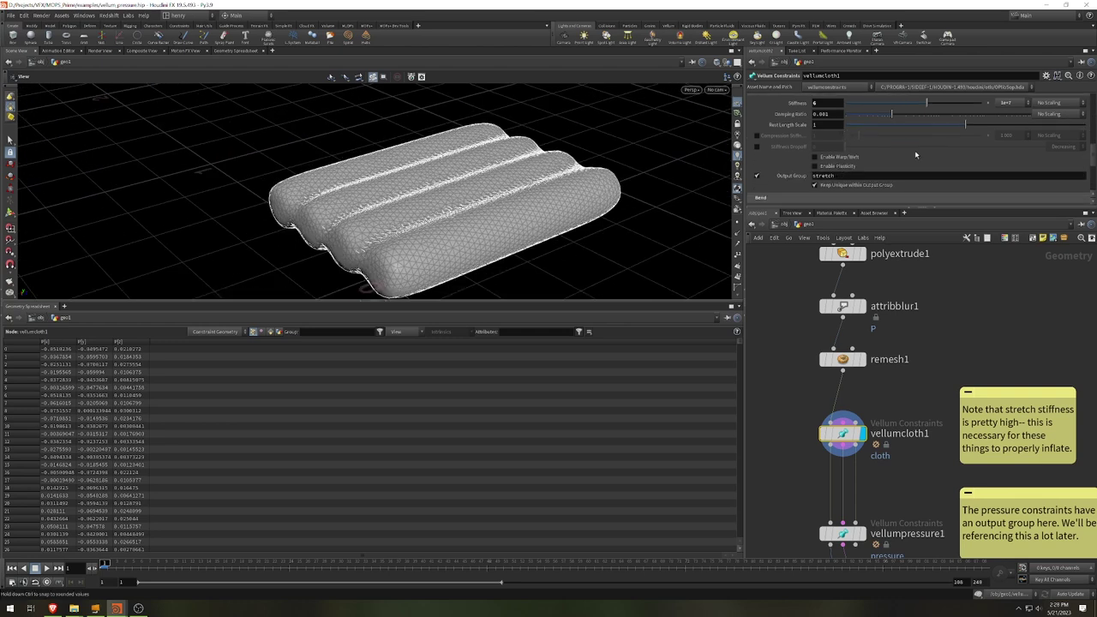
scroll(915, 150, down, 2)
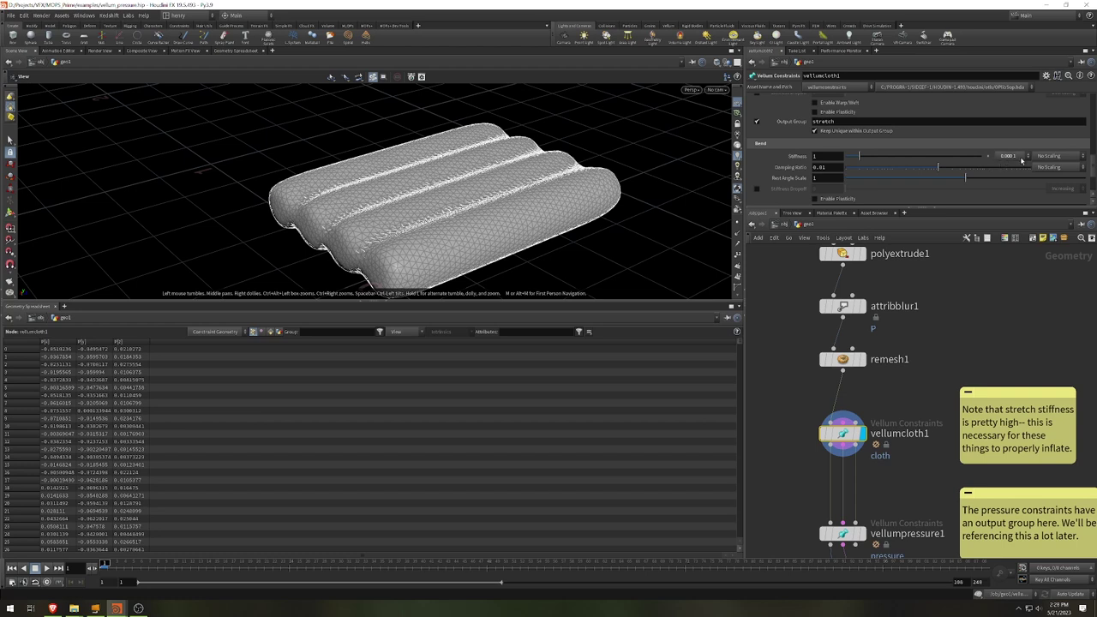
scroll(888, 164, down, 2)
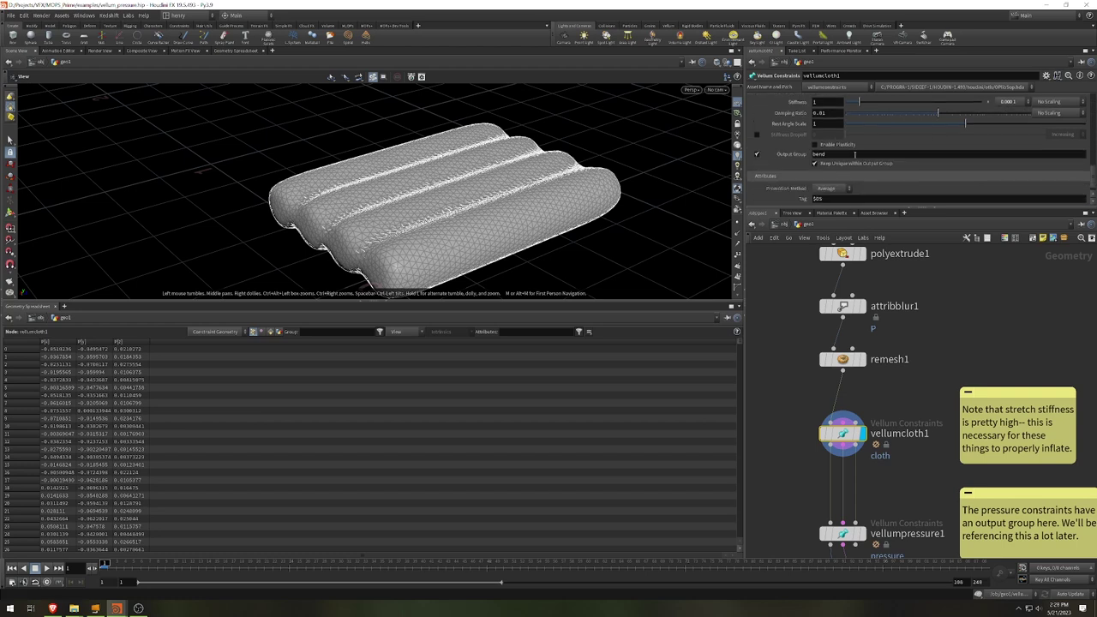
scroll(888, 164, up, 2)
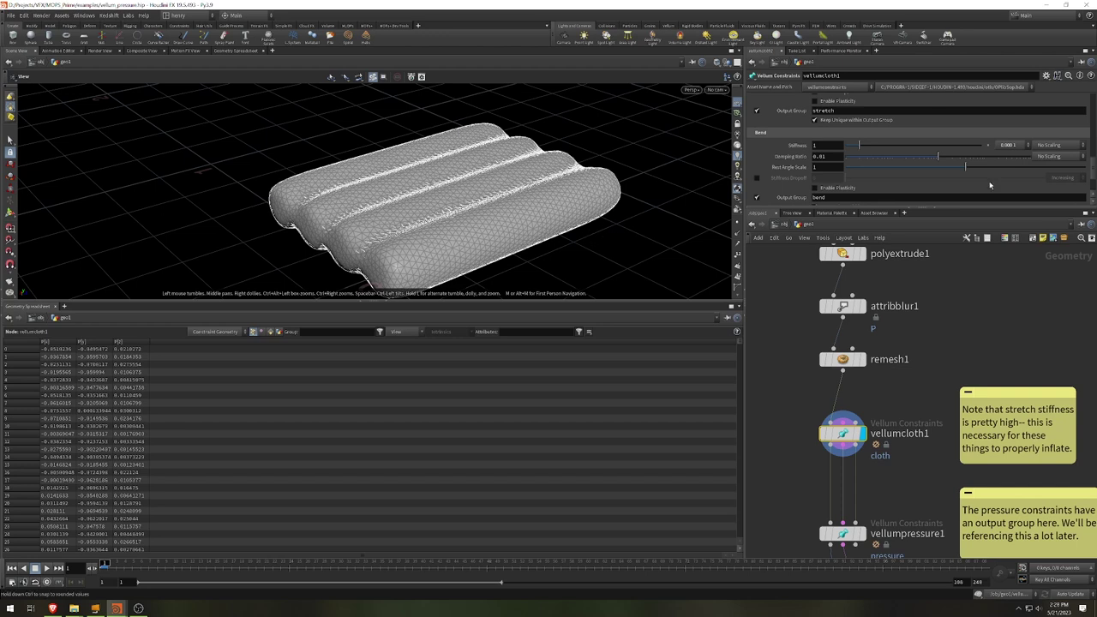
scroll(934, 145, up, 5)
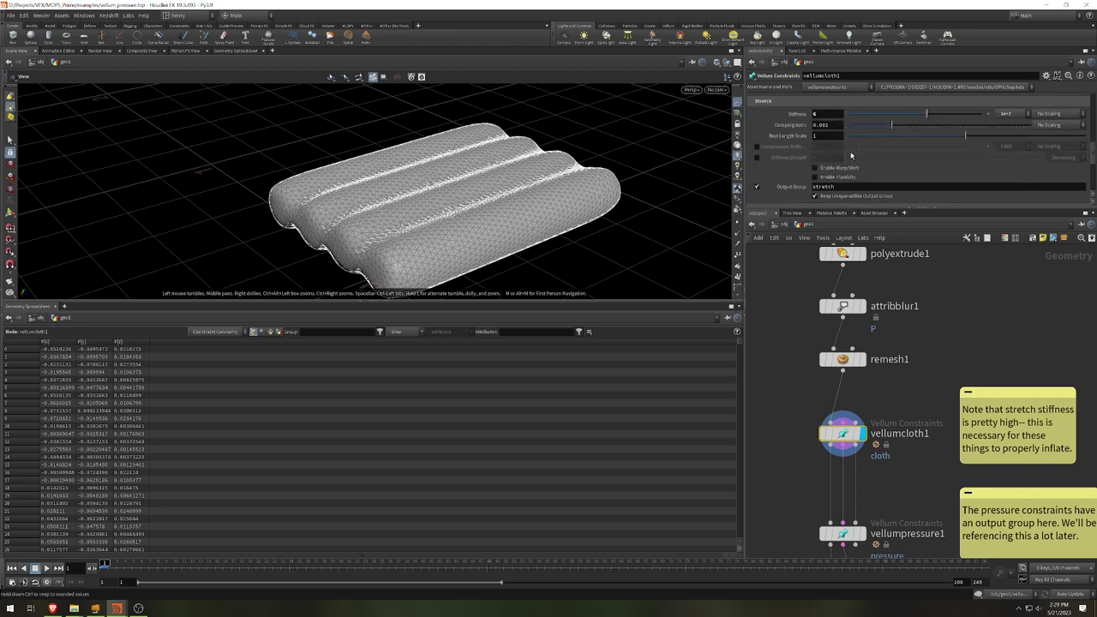
scroll(934, 161, down, 3)
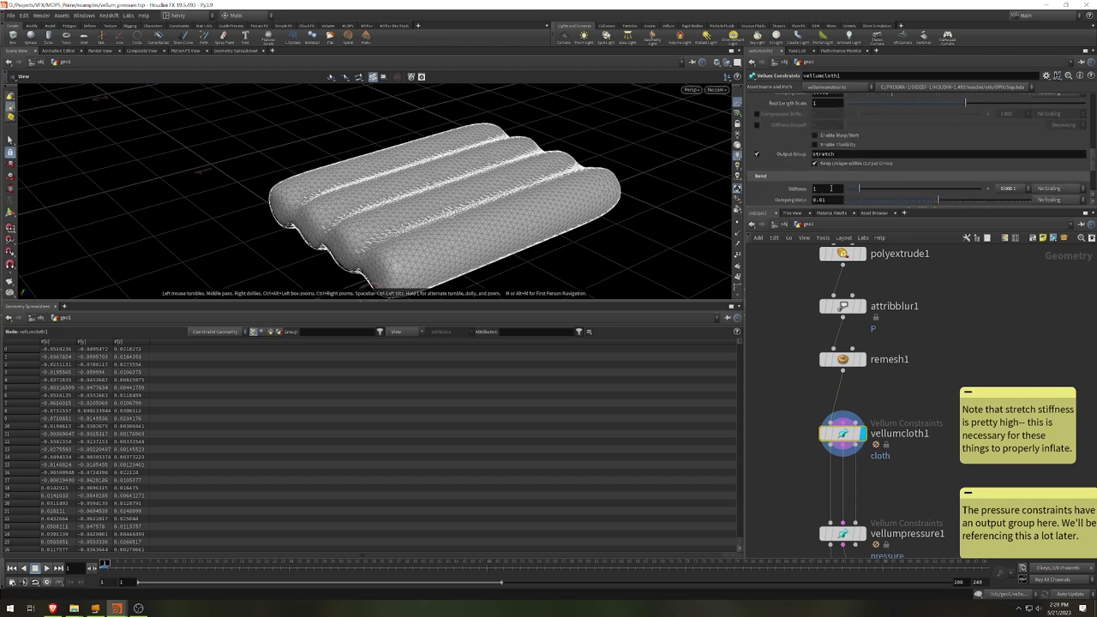
Add a Null node, wire it to vellumcloth1's constraint geometry output and display it.
middle_drag(921, 507, 901, 390)
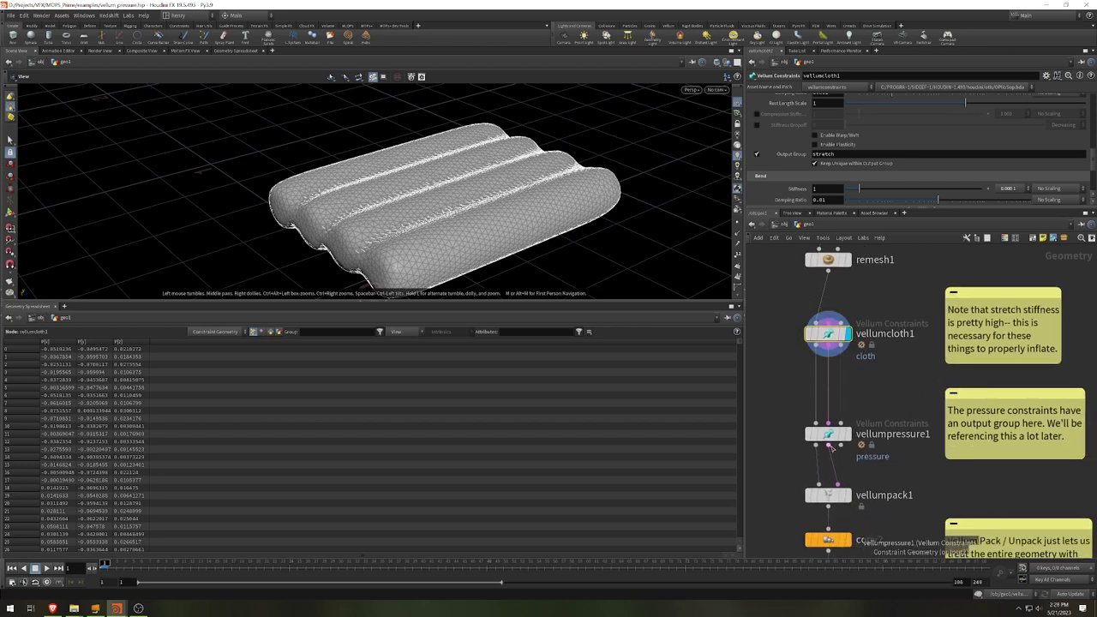
mouse_move(830, 444)
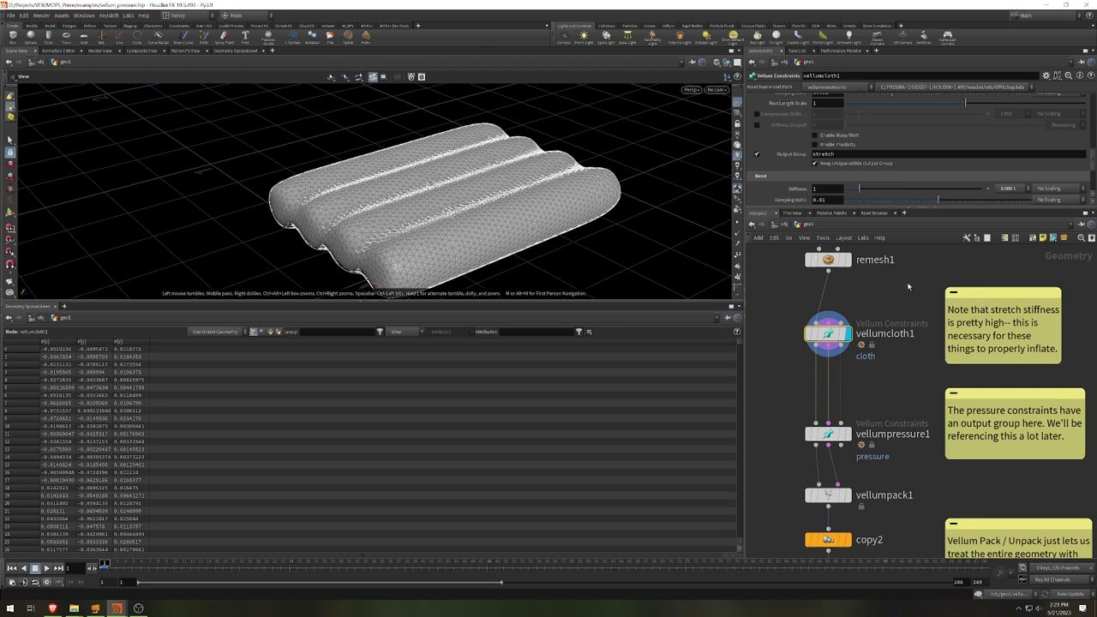
mouse_move(828, 341)
key(Tab)
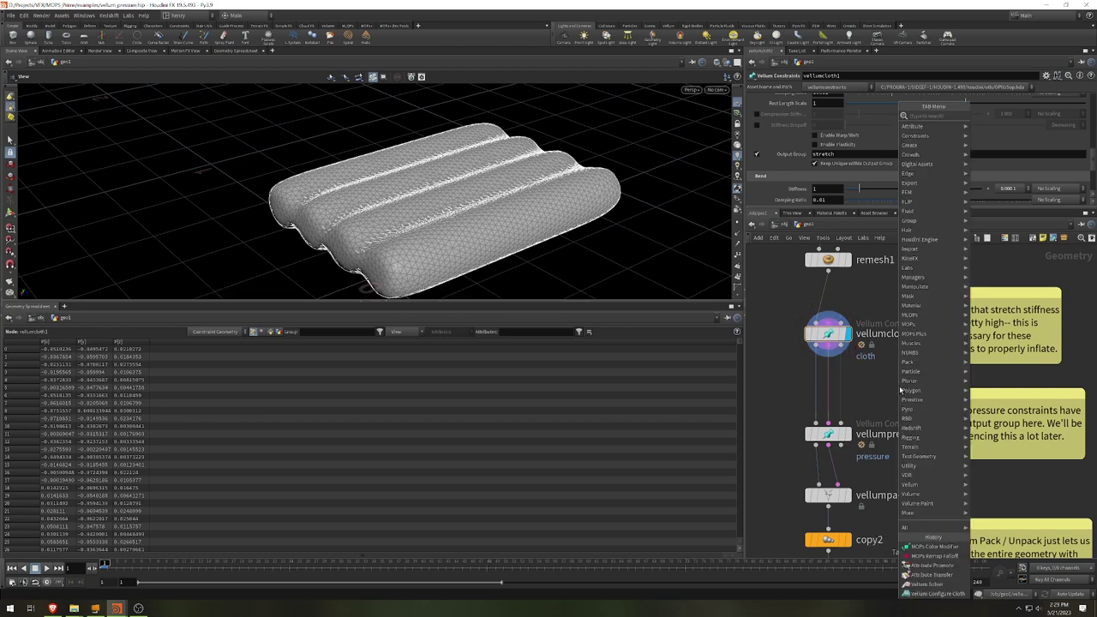
text(null)
key(Return)
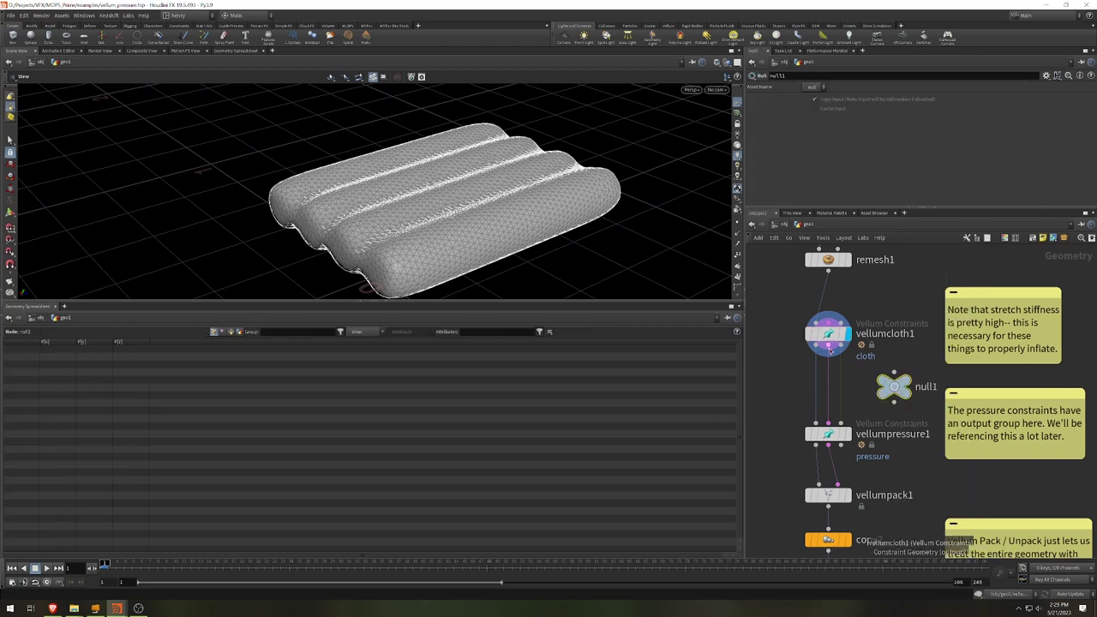
click(918, 362)
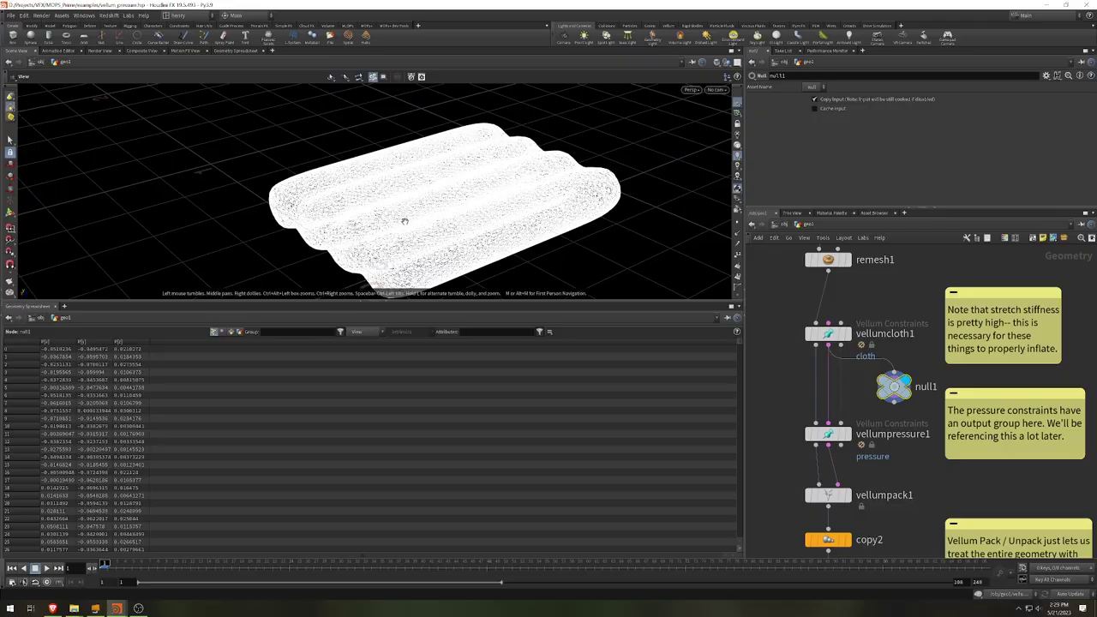
Inspect the cloth constraint geometry up close, temporarily showing its primitive numbers.
right_drag(404, 218, 562, 85)
drag(562, 85, 439, 125)
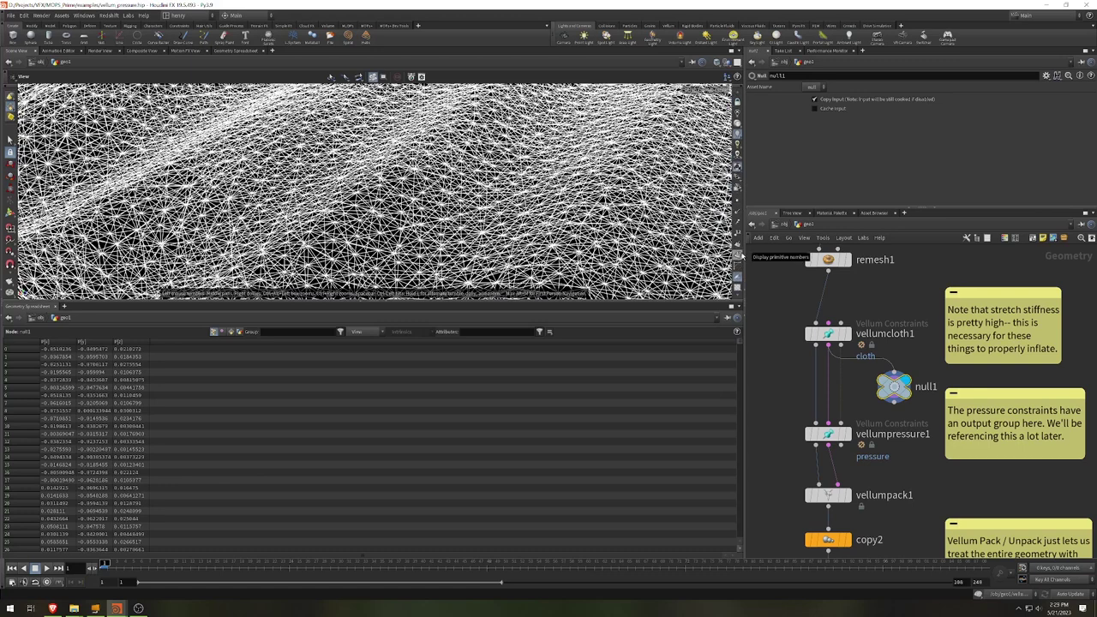
click(738, 255)
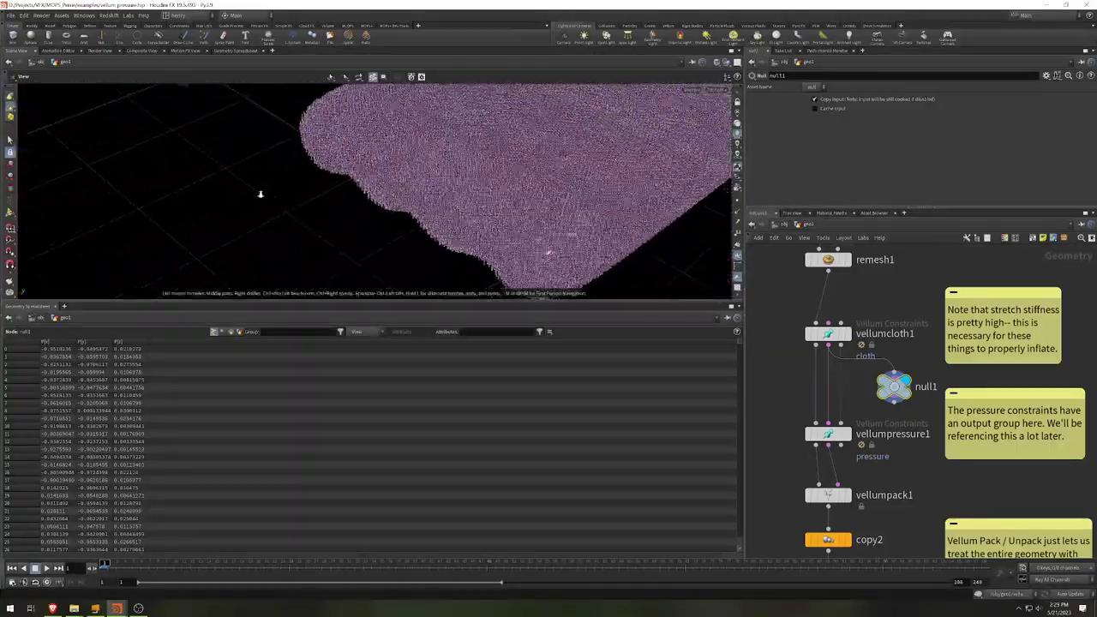
drag(260, 195, 639, 198)
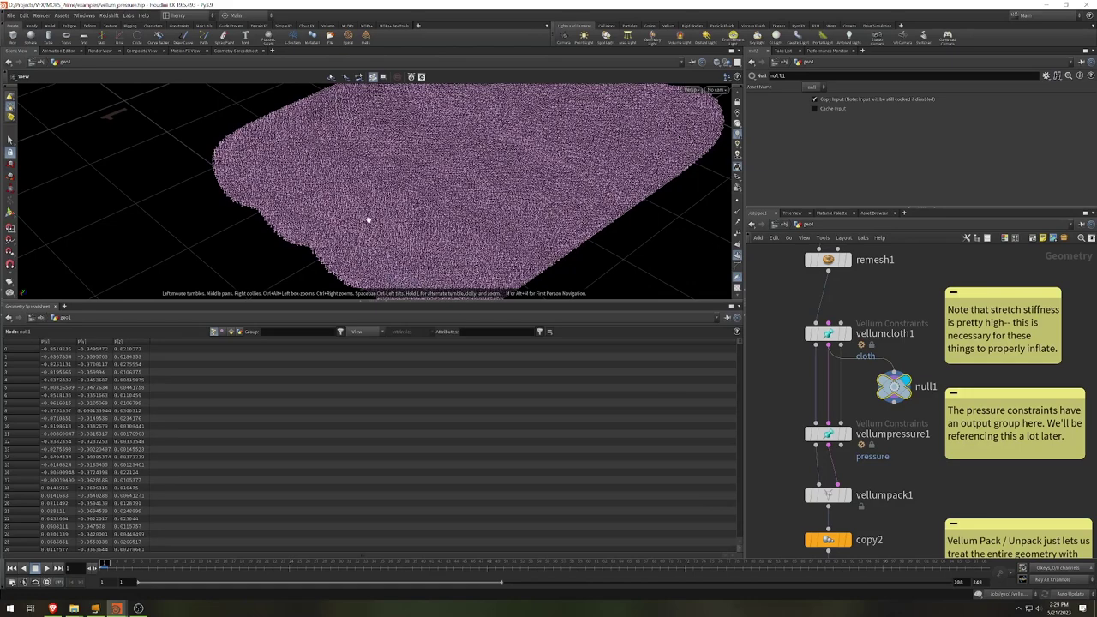
scroll(419, 190, up, 3)
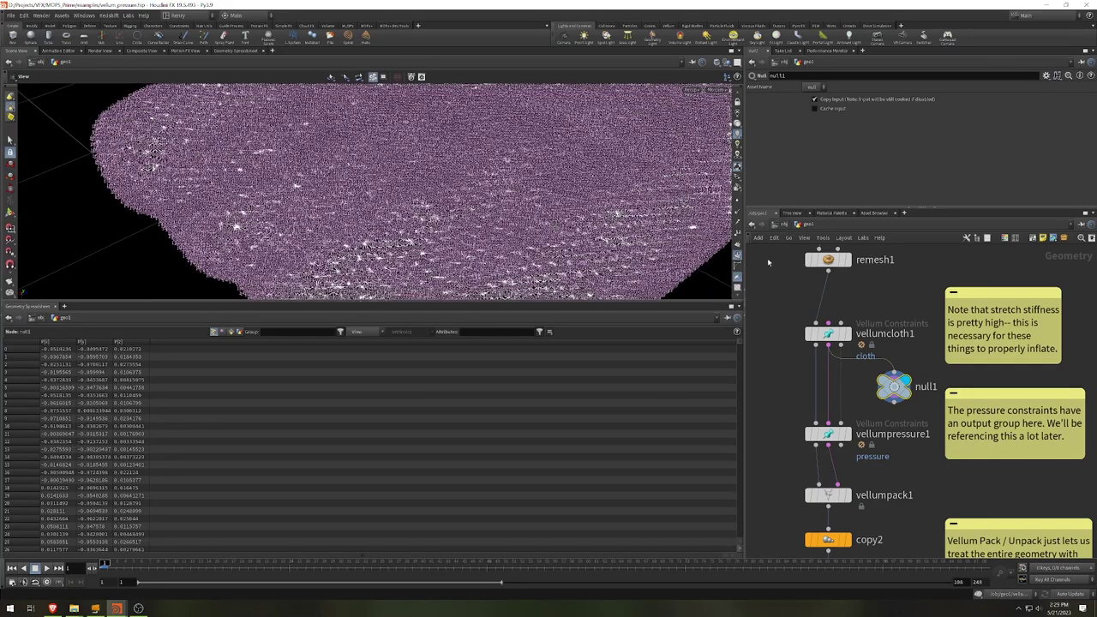
click(740, 254)
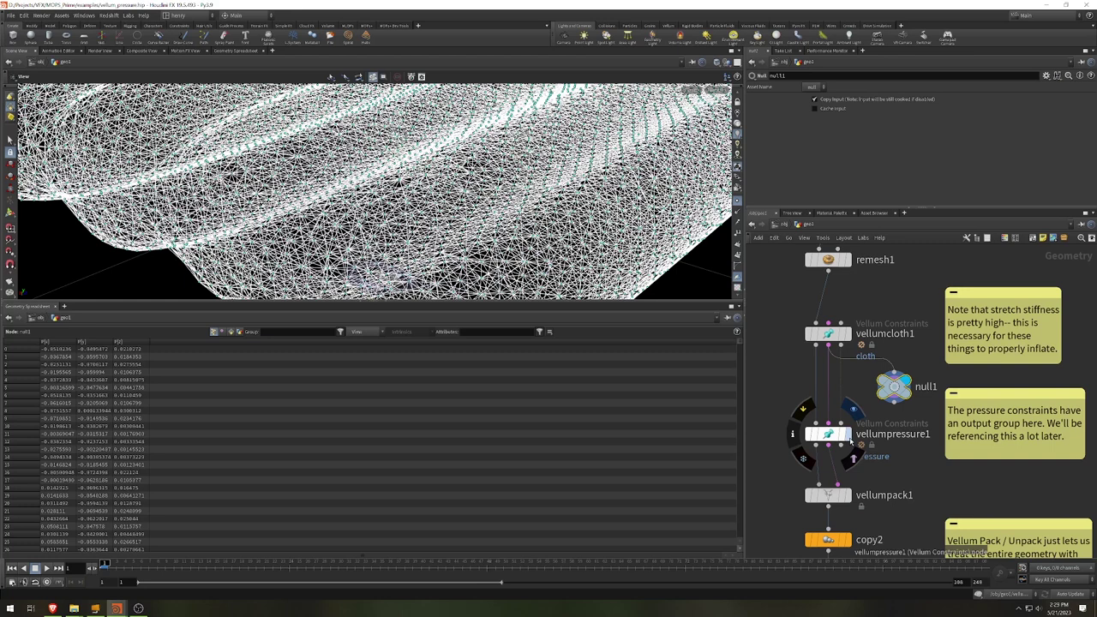
Display vellumpressure1 and examine the air mattress and its constraint lines from an angle.
click(850, 441)
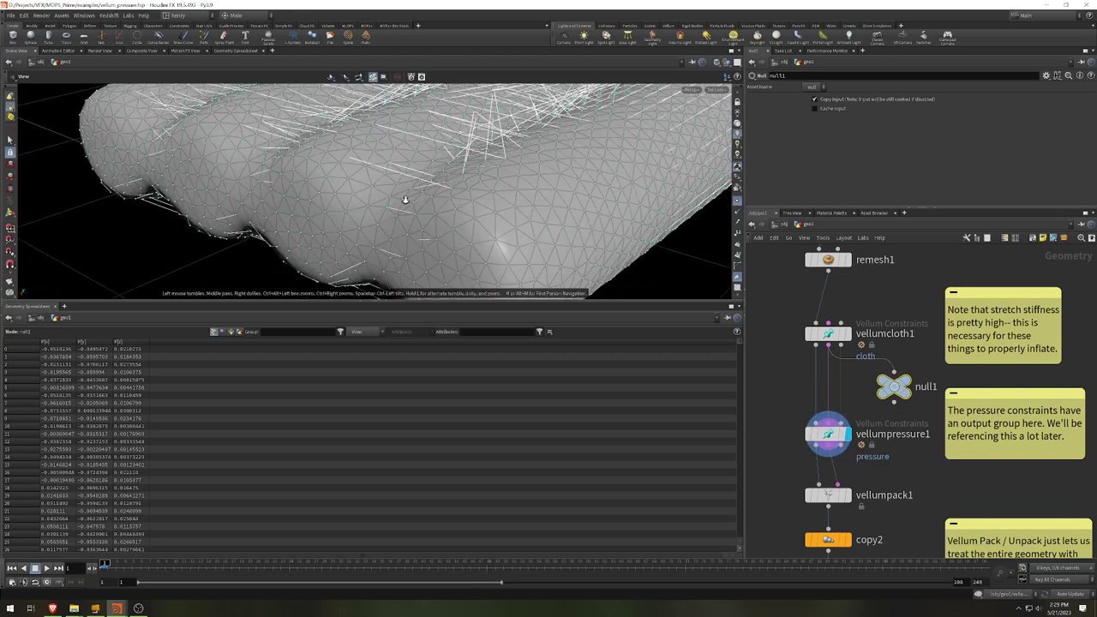
scroll(406, 200, down, 5)
drag(405, 200, 426, 160)
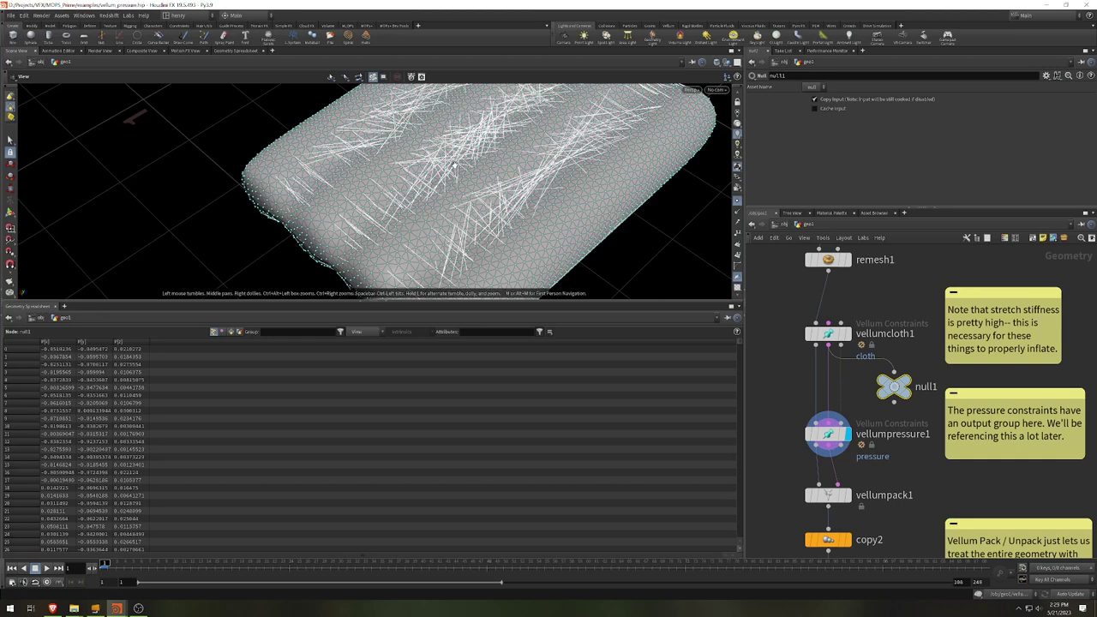
Rewire null1 to vellumpressure1's constraint output, display it and place it beside vellumpack1.
middle_drag(931, 479, 918, 429)
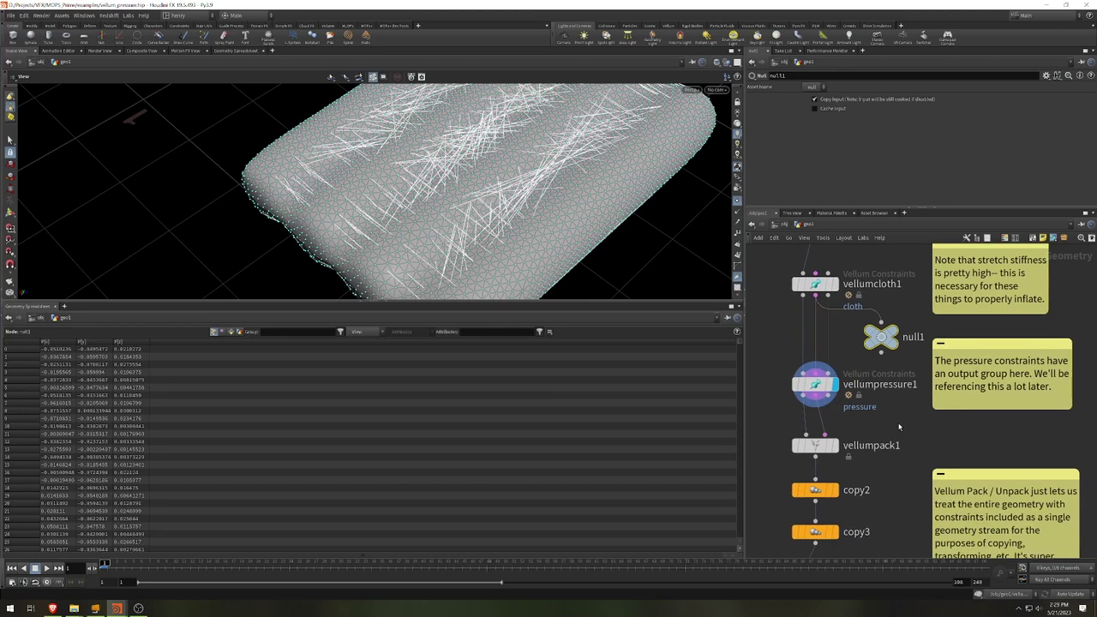
drag(881, 337, 894, 420)
drag(532, 172, 600, 94)
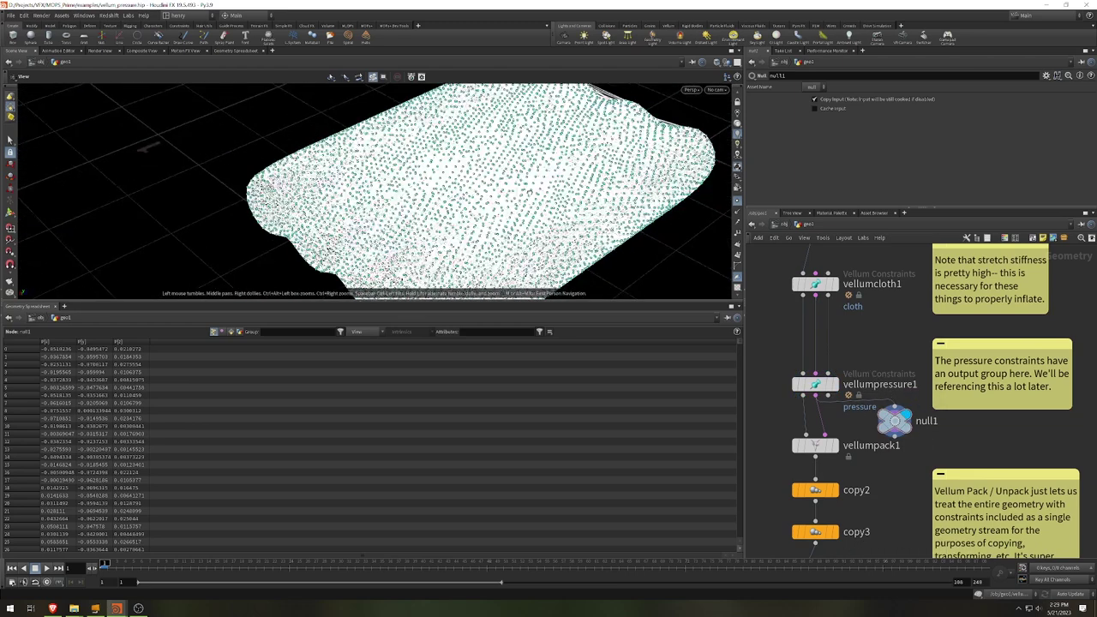
drag(895, 420, 911, 445)
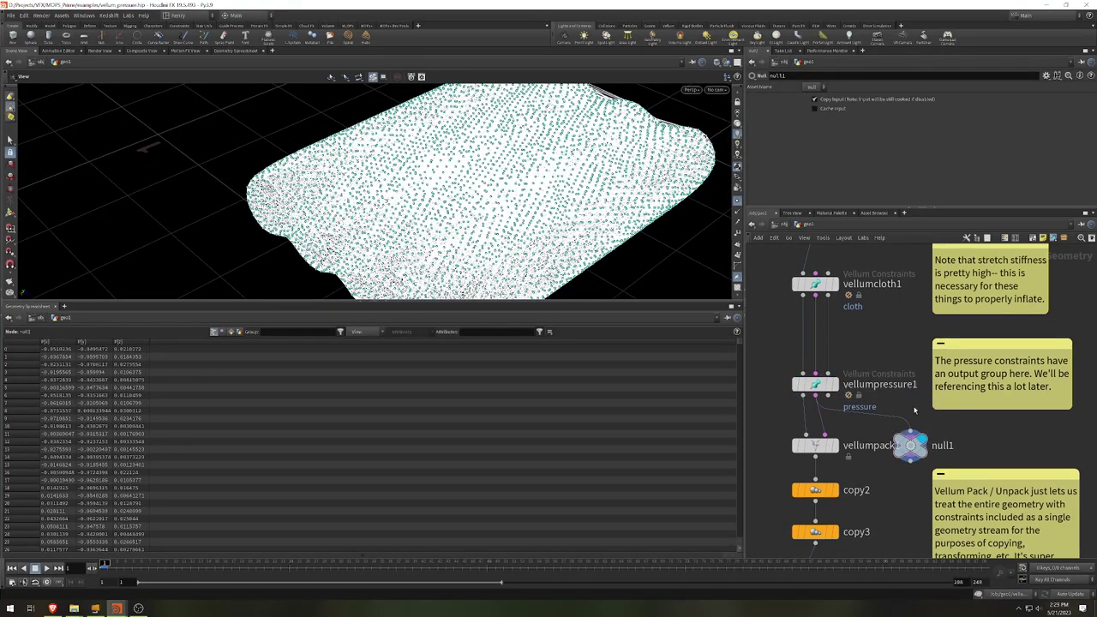
Insert a Blast node between vellumpressure1's constraint output and null1, set to delete everything except the stretch group.
key(Tab)
key(Return)
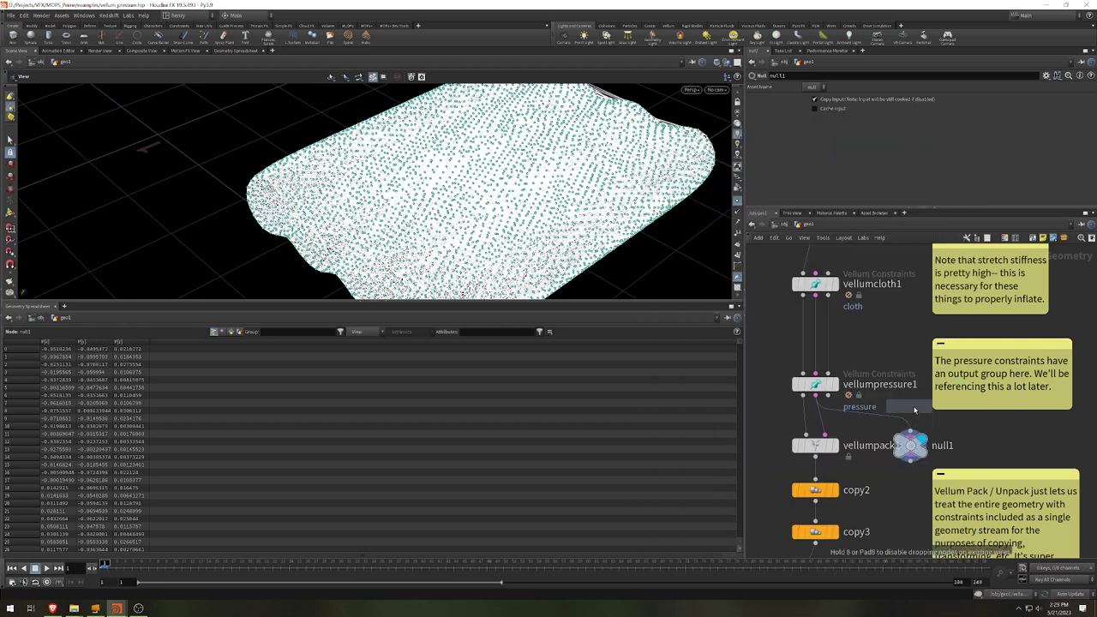
scroll(914, 410, down, 2)
click(890, 421)
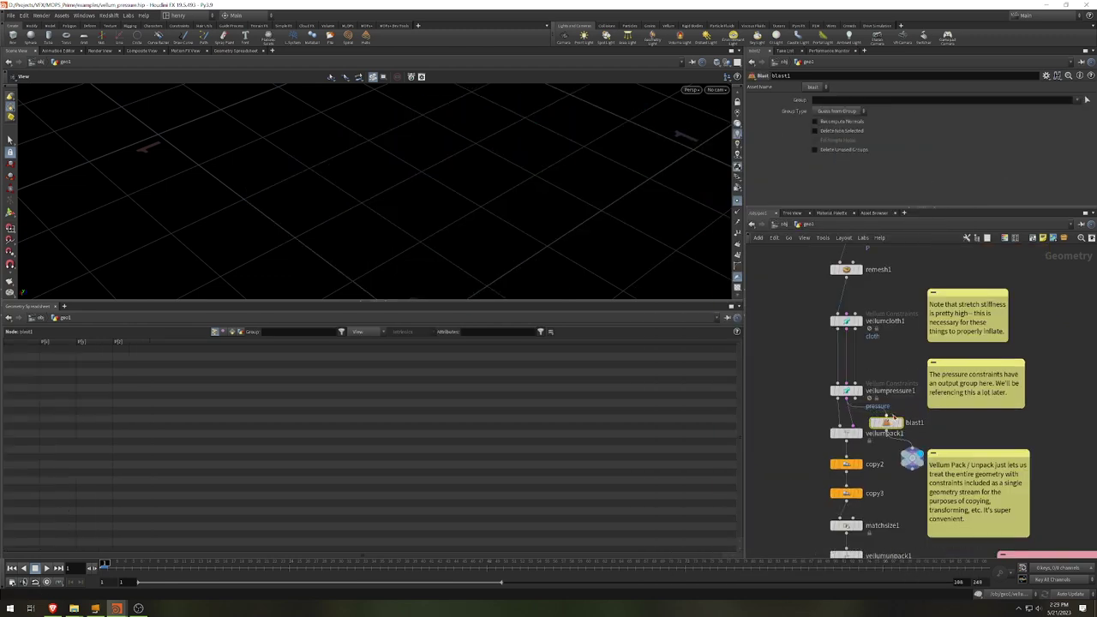
click(1077, 101)
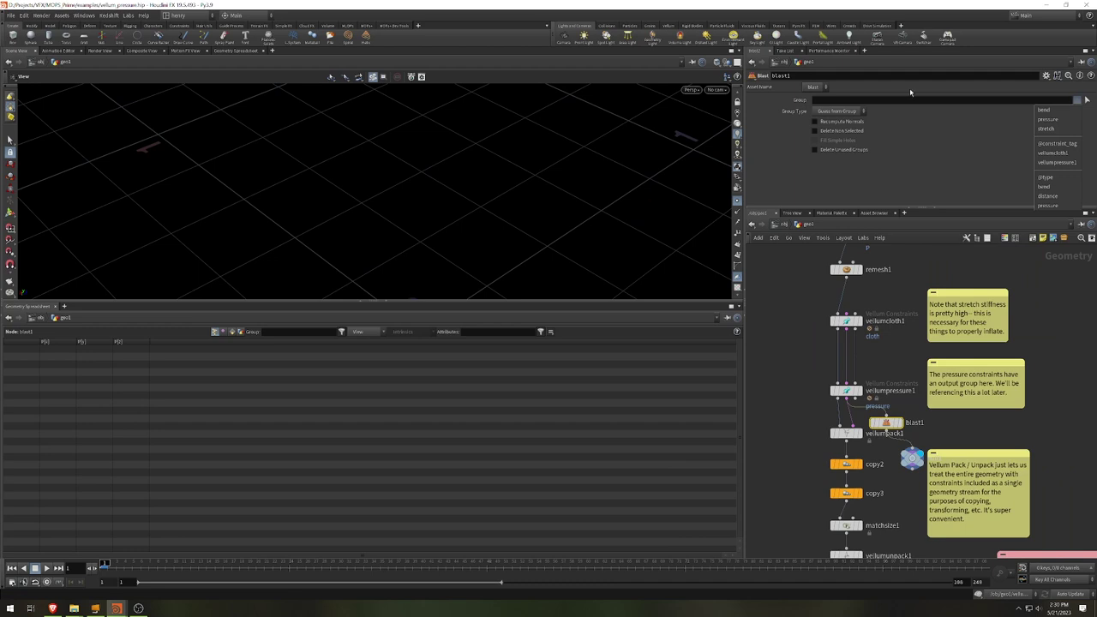
click(1046, 129)
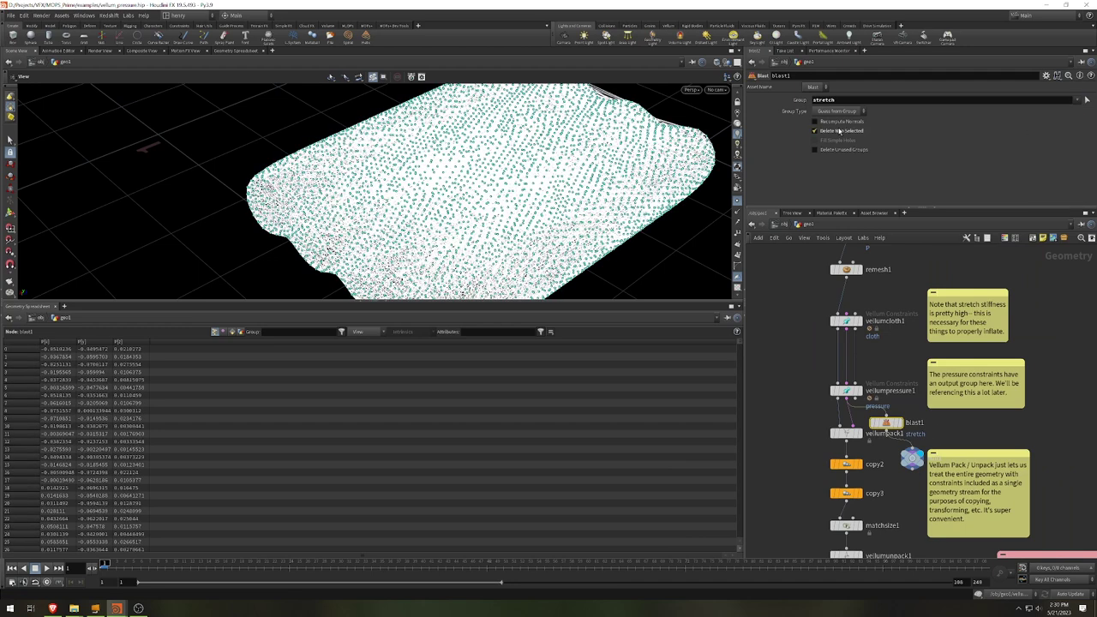
click(839, 131)
scroll(590, 222, up, 3)
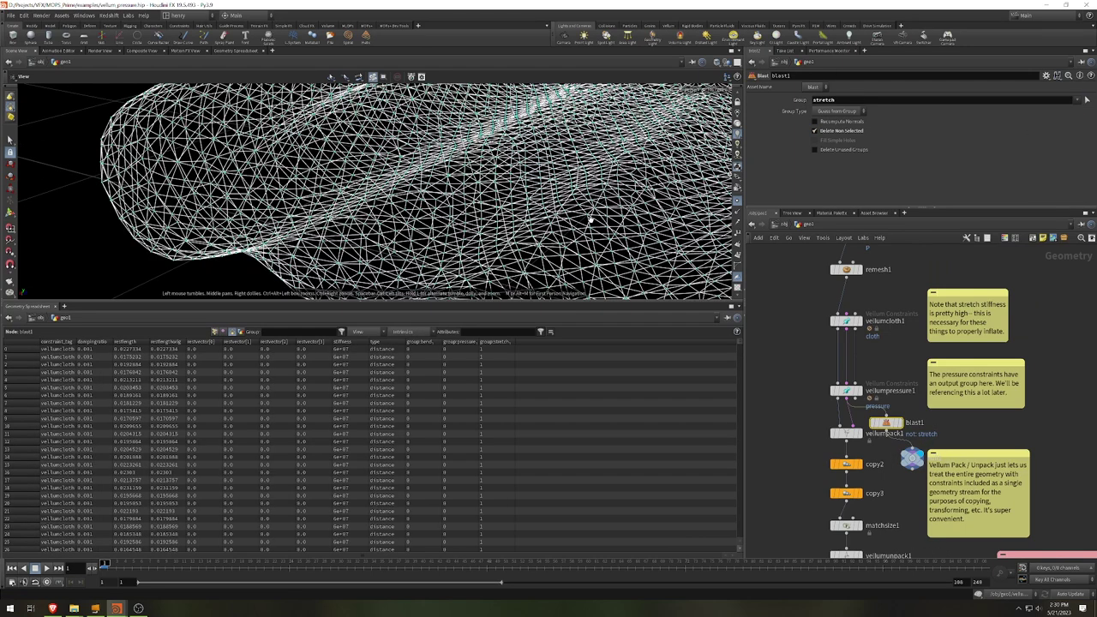
Replace blast1's group with pressure to isolate the pressure constraint.
click(1083, 101)
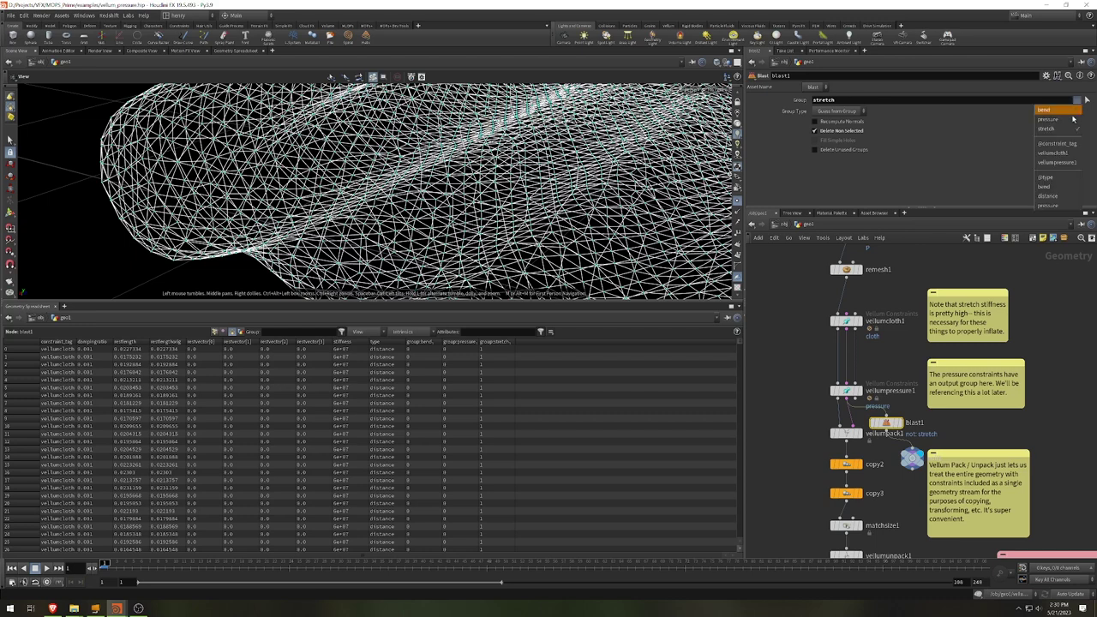
click(1050, 119)
double_click(835, 100)
key(BackSpace)
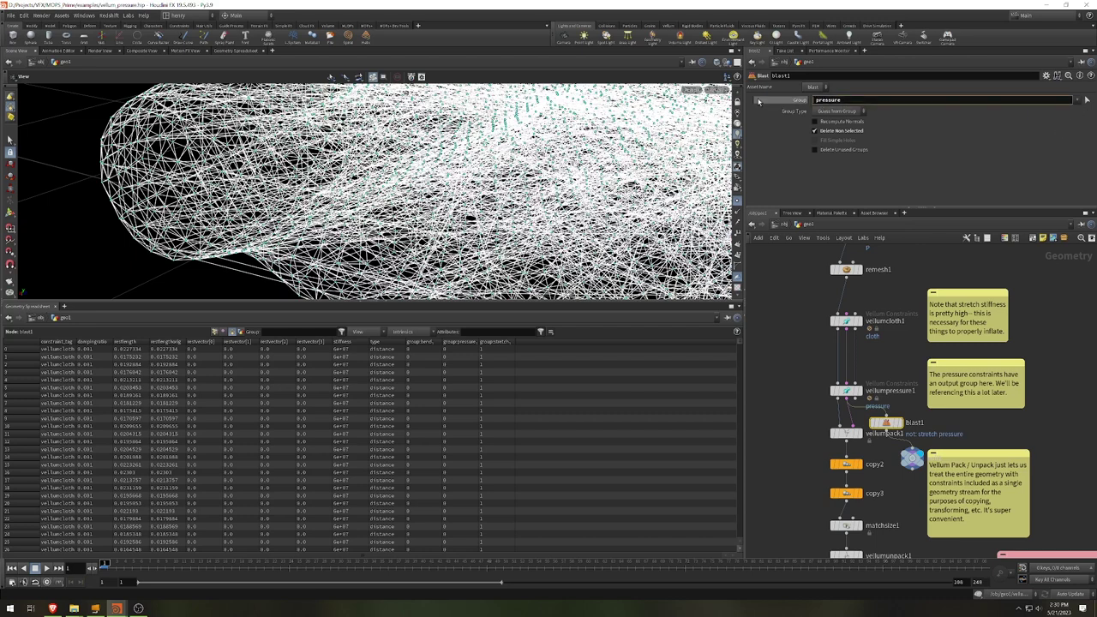
key(Return)
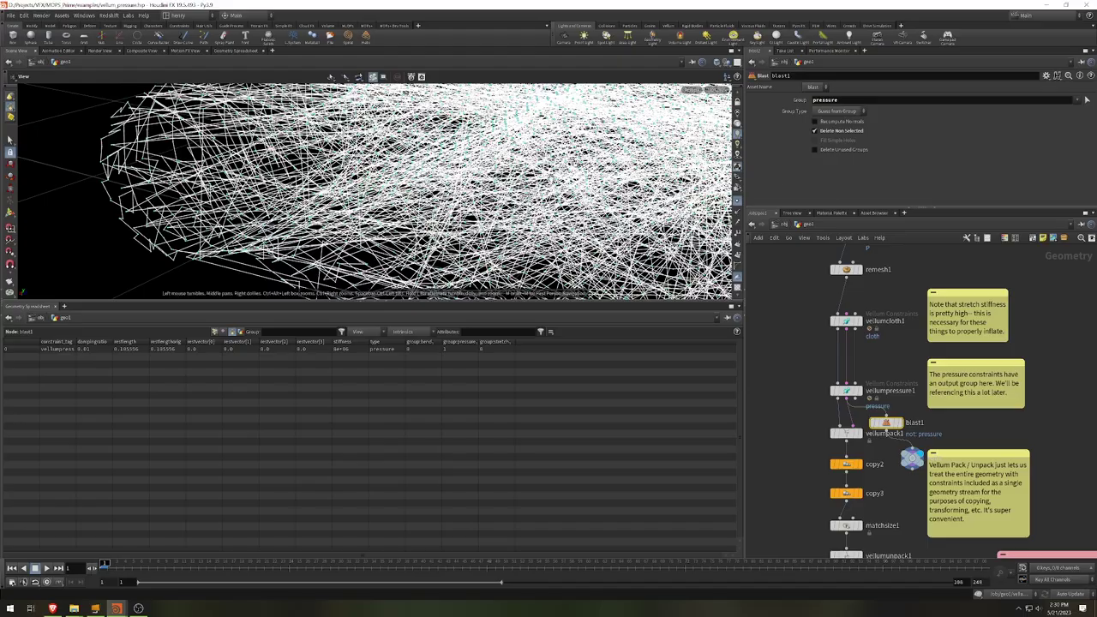
Examine the isolated pressure constraint from several angles, and reposition blast1 directly above null1 in the network.
key(h)
drag(509, 151, 540, 193)
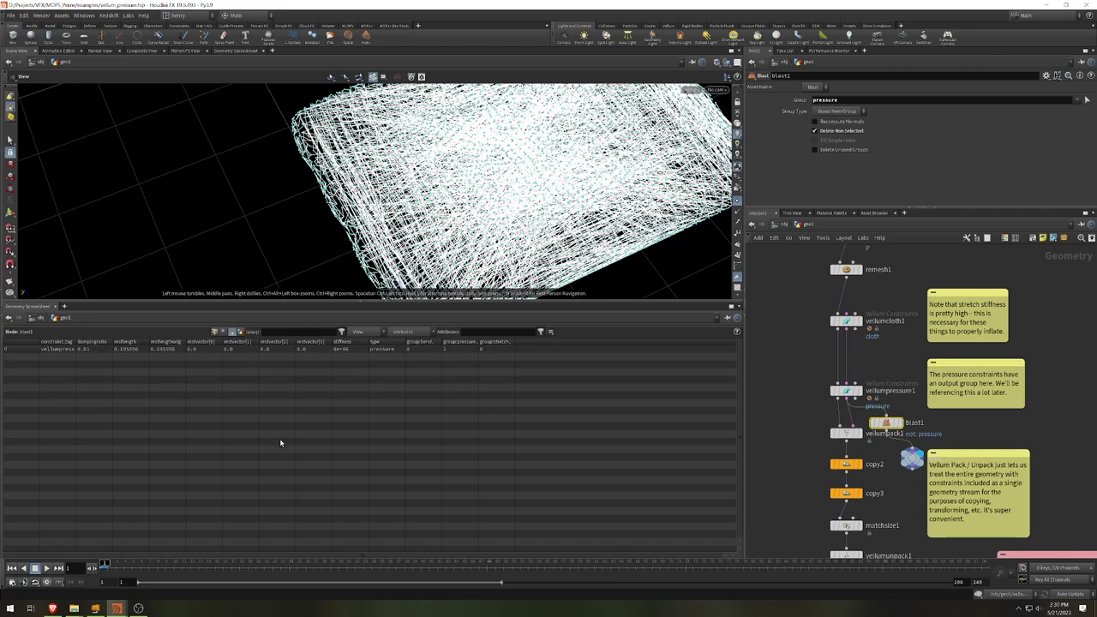
drag(480, 189, 458, 182)
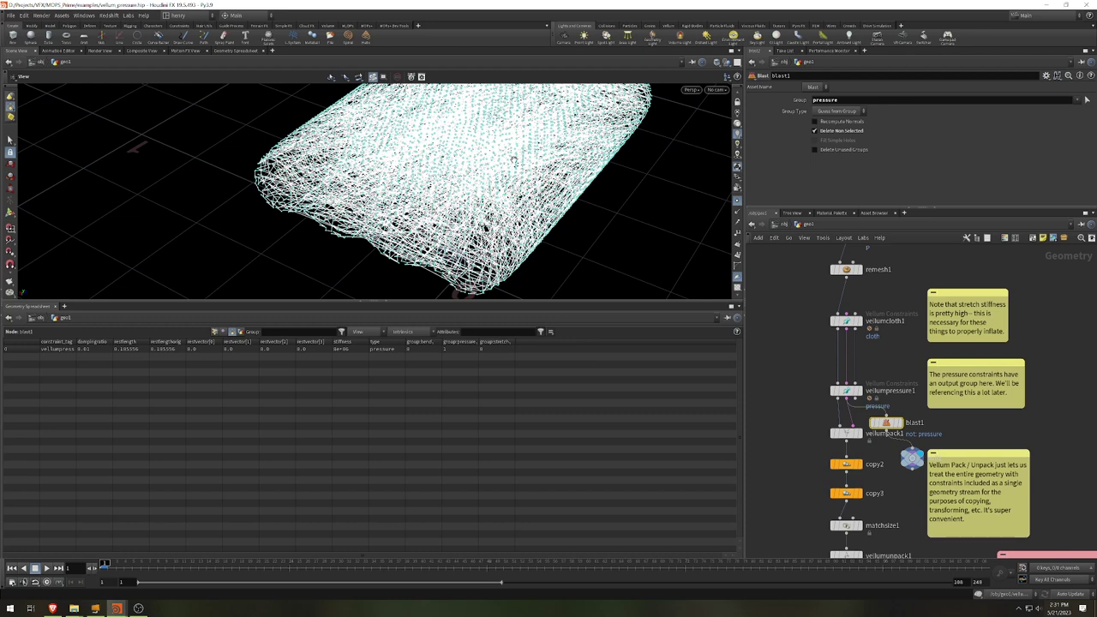
drag(513, 160, 493, 148)
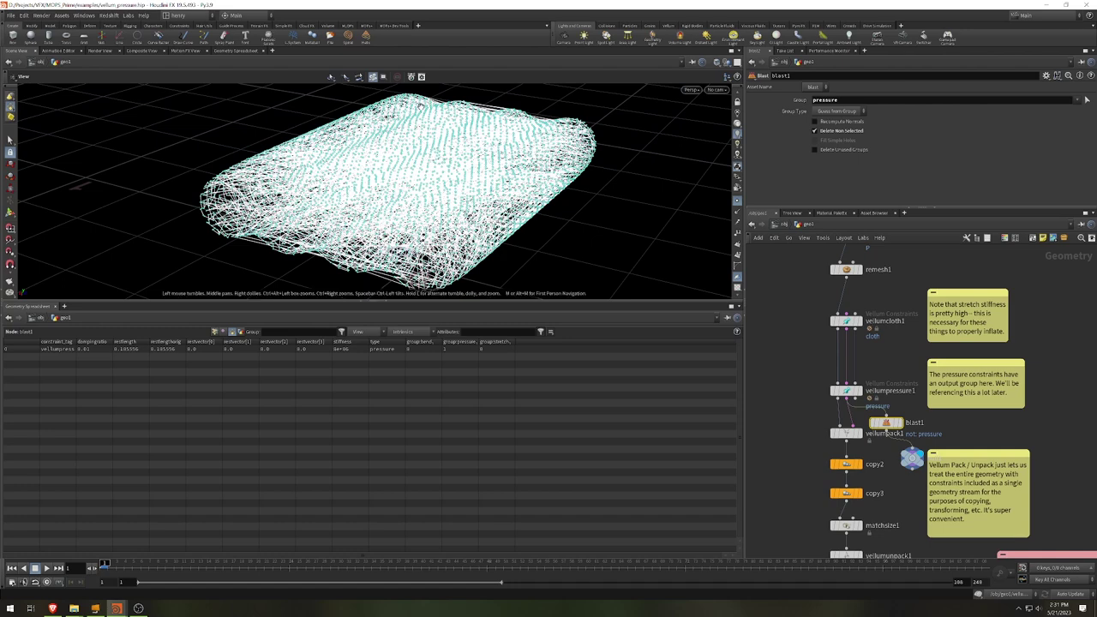
drag(423, 184, 465, 214)
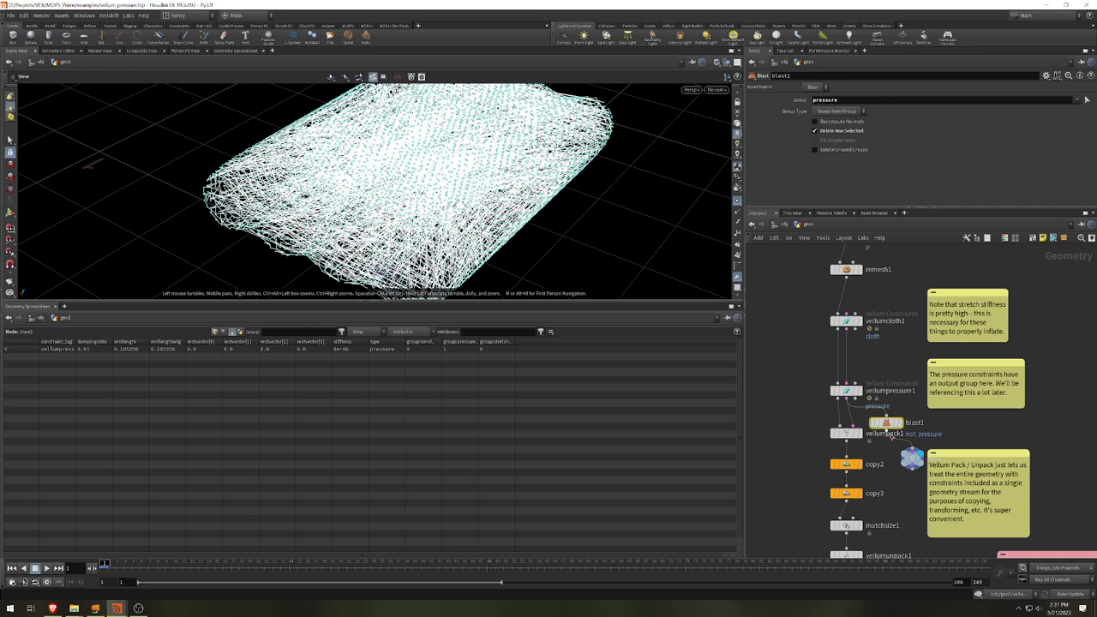
drag(892, 434, 917, 437)
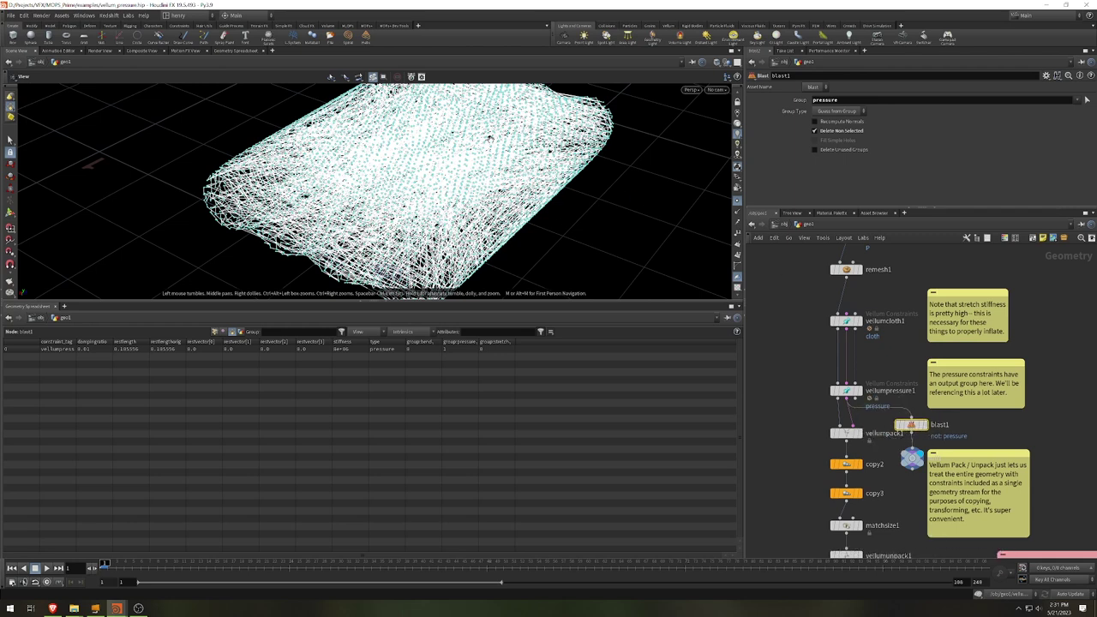
Display and select vellumpack1, and frame the packed mattress in the viewport.
scroll(491, 139, up, 10)
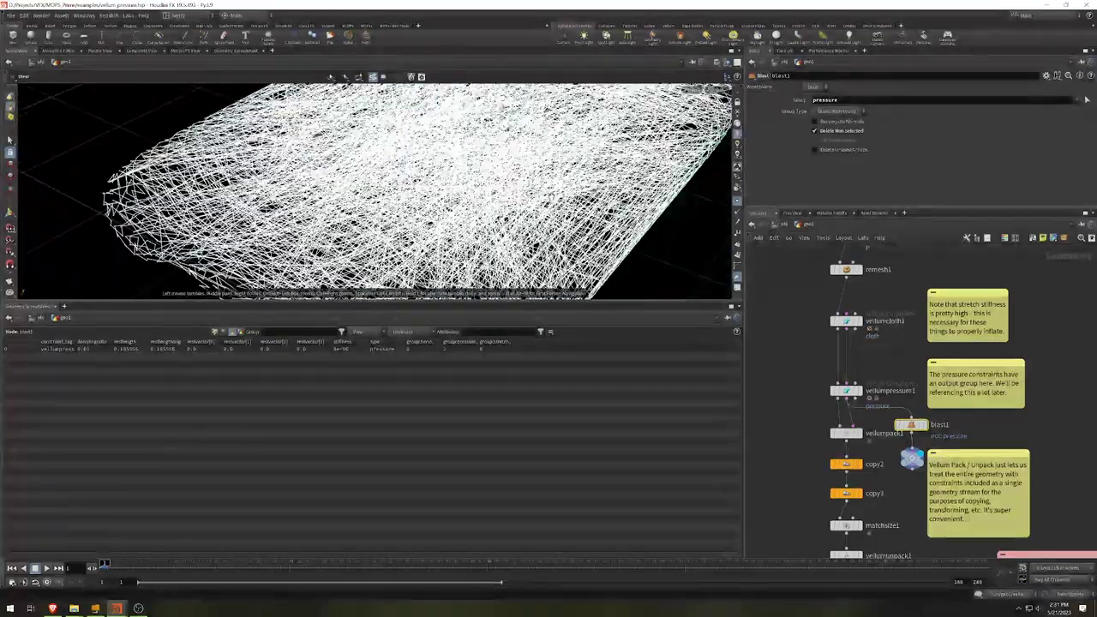
scroll(491, 138, down, 5)
scroll(491, 139, up, 5)
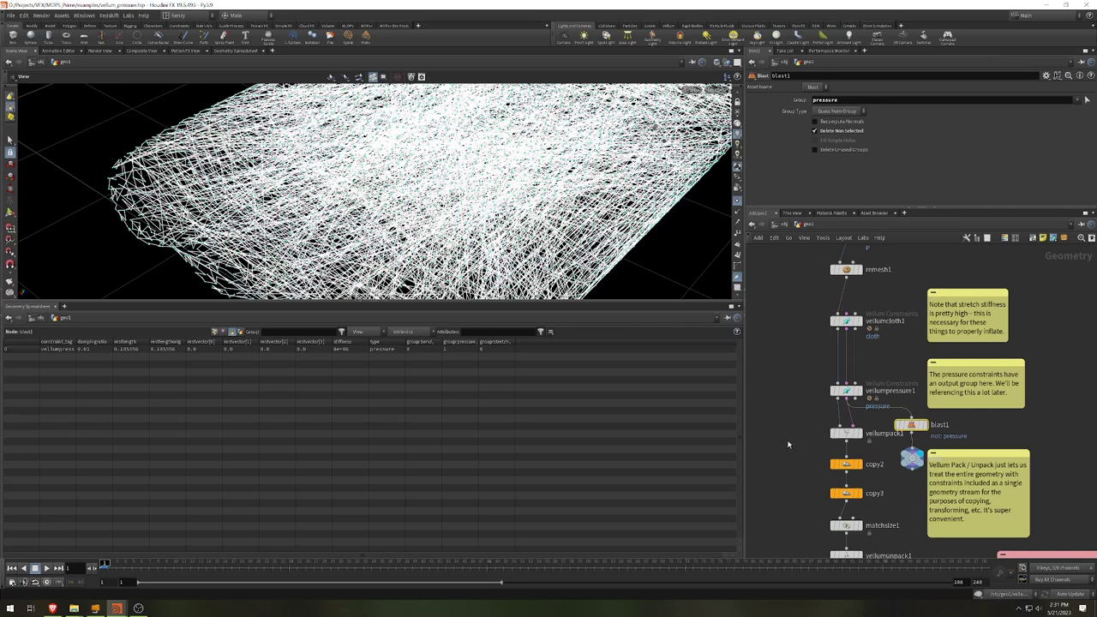
click(859, 433)
click(847, 433)
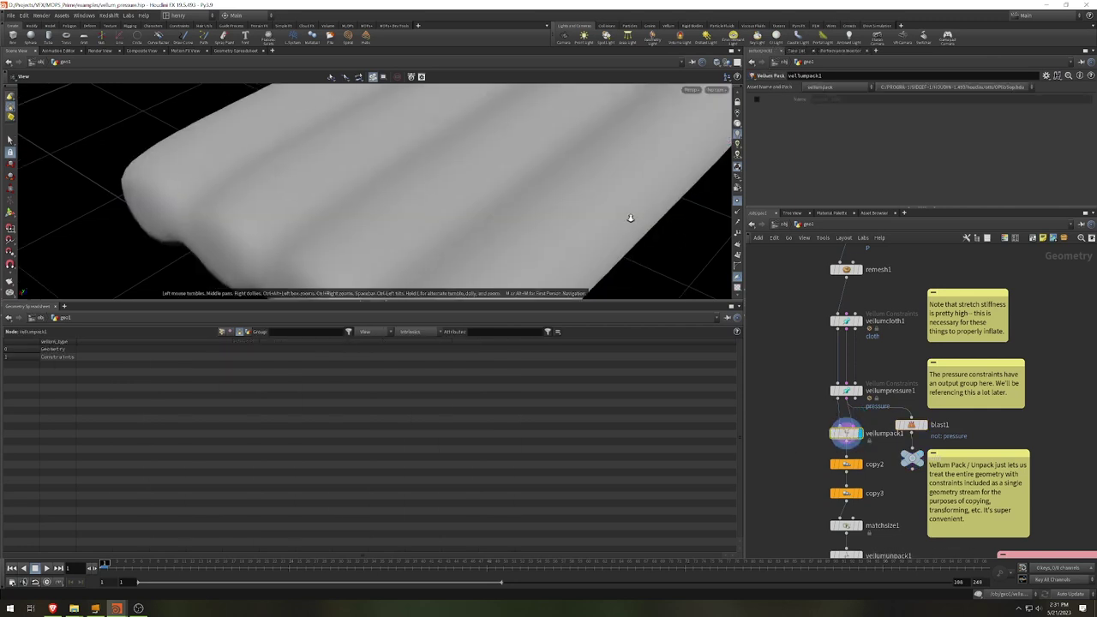
right_drag(630, 217, 343, 215)
middle_drag(553, 213, 465, 189)
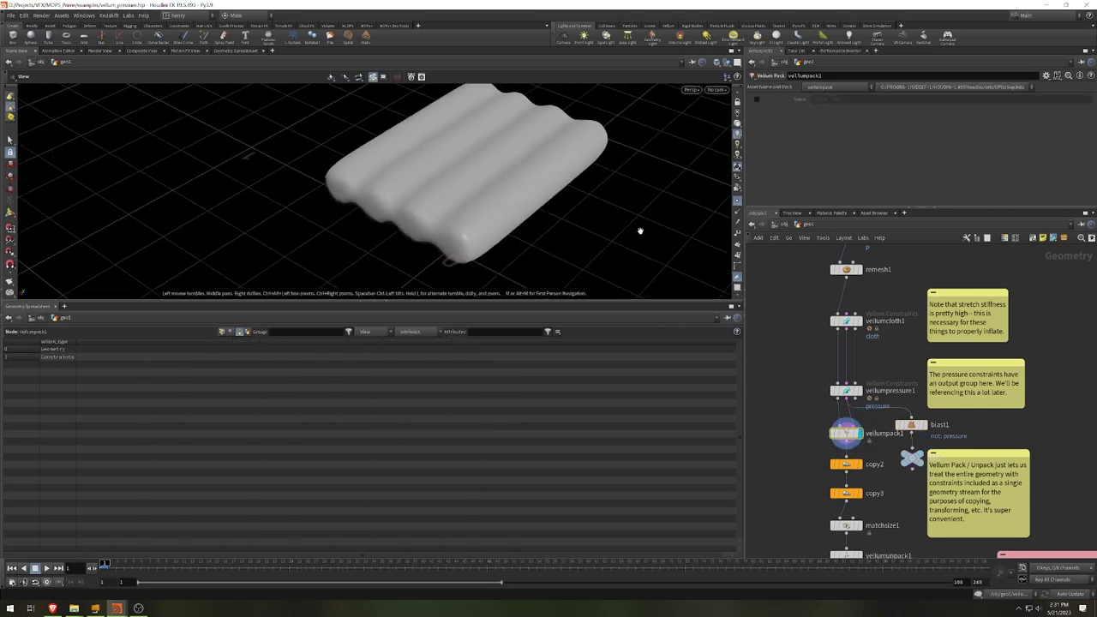
Move vellumpressure1 and vellumpack1 higher in the network, keeping them stacked below vellumcloth1.
drag(850, 392, 850, 365)
drag(845, 435, 847, 414)
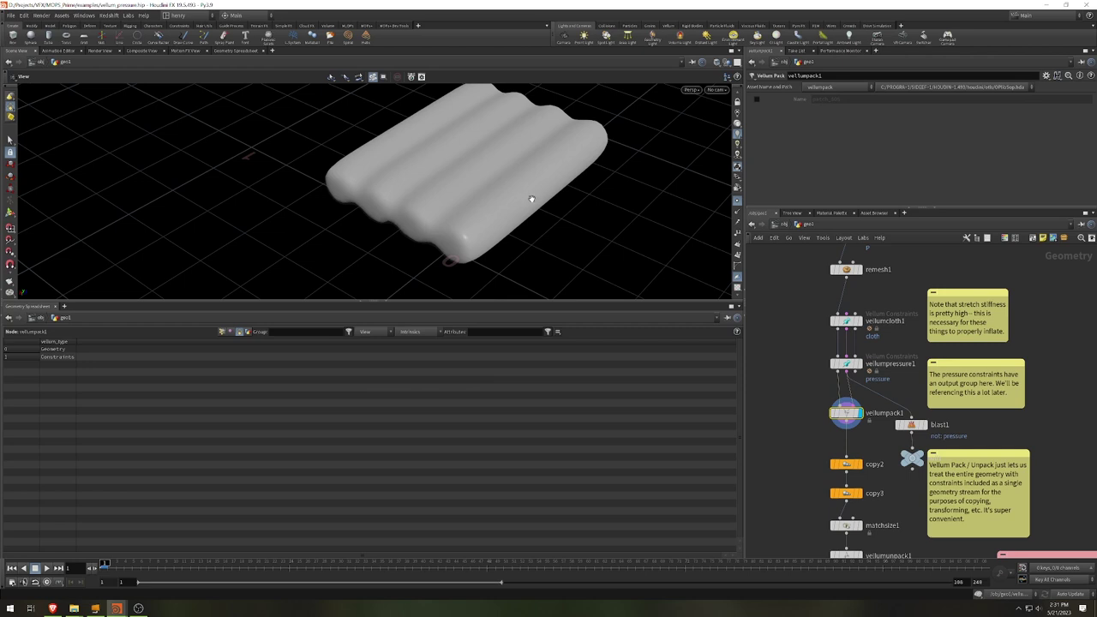
drag(531, 199, 483, 184)
drag(383, 200, 332, 243)
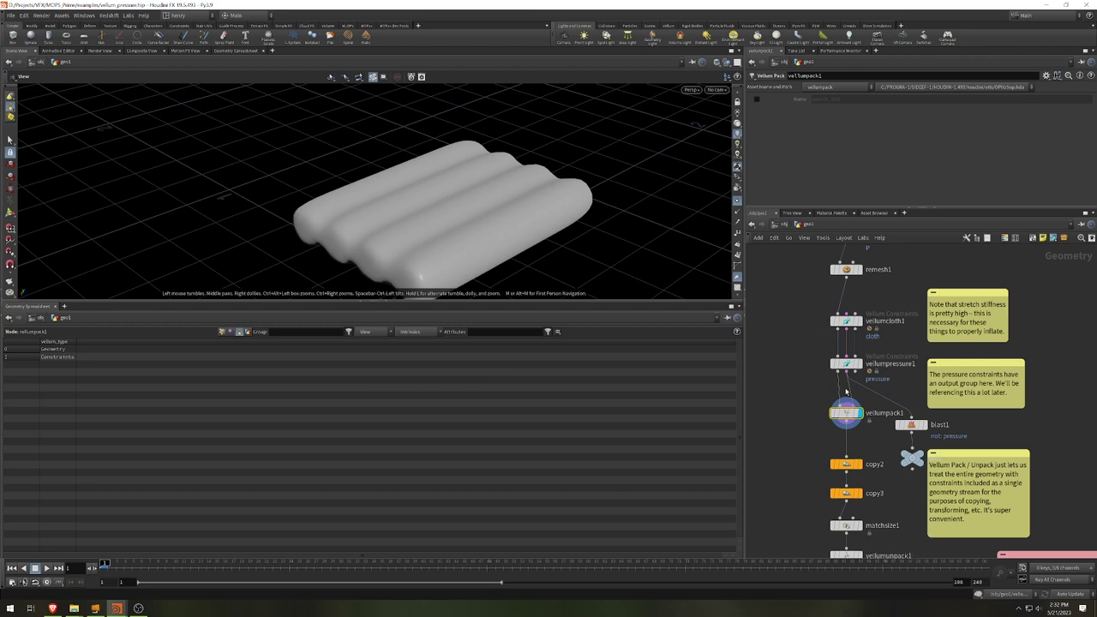
middle_drag(805, 419, 821, 378)
mouse_move(863, 375)
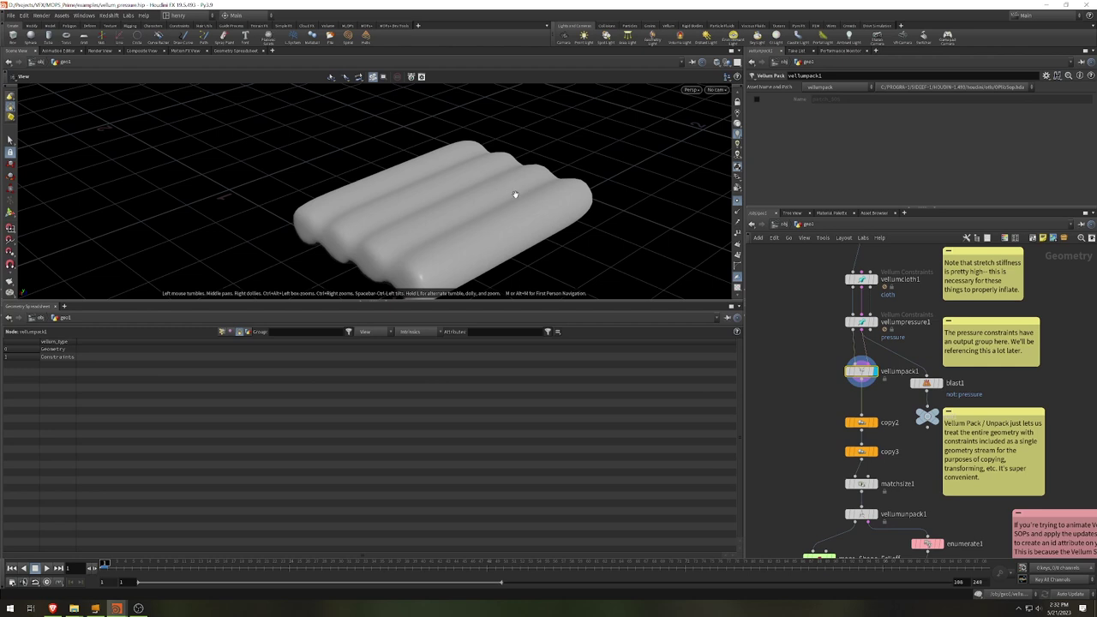
Place copy2 closer below vellumpack1, and display copy2 and copy3 in turn to check the duplicated mattresses and copy3's parameters.
drag(860, 420, 861, 410)
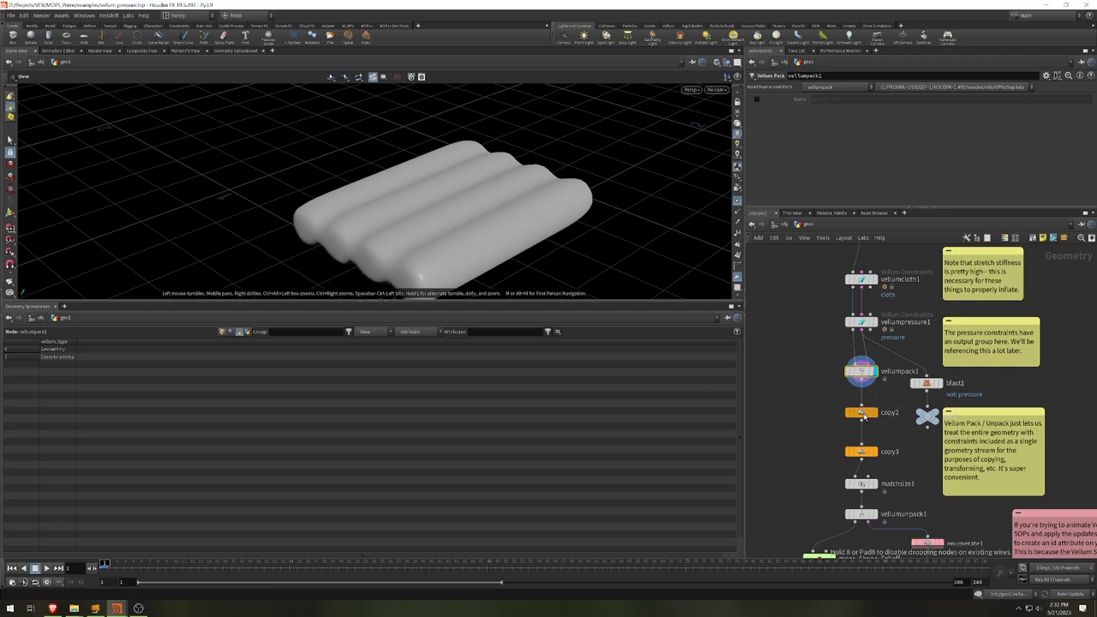
click(874, 414)
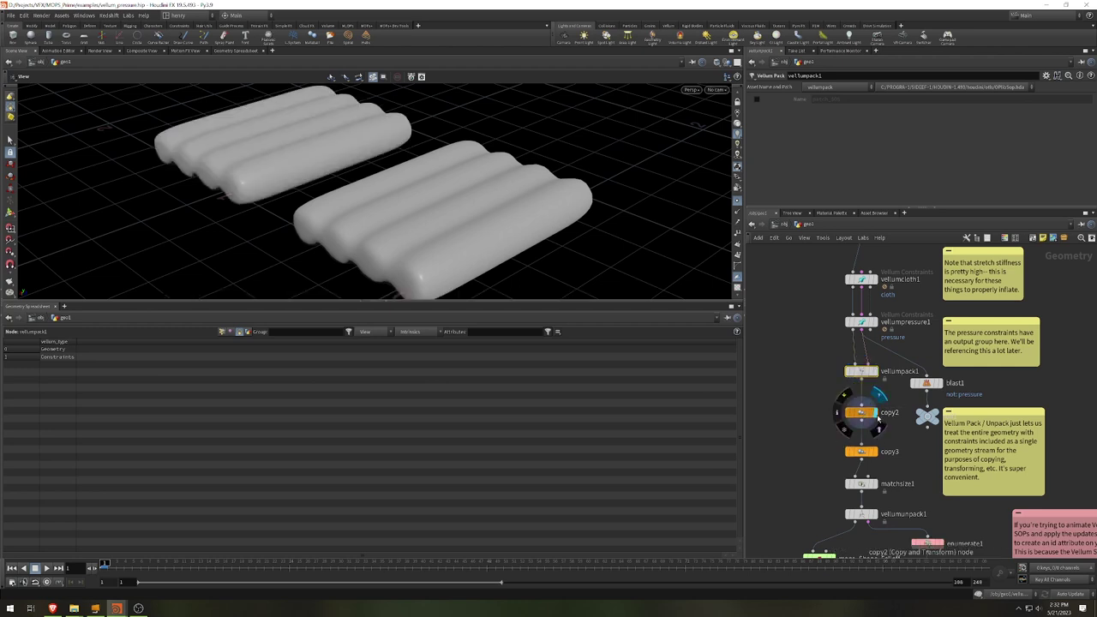
scroll(360, 215, down, 3)
click(873, 452)
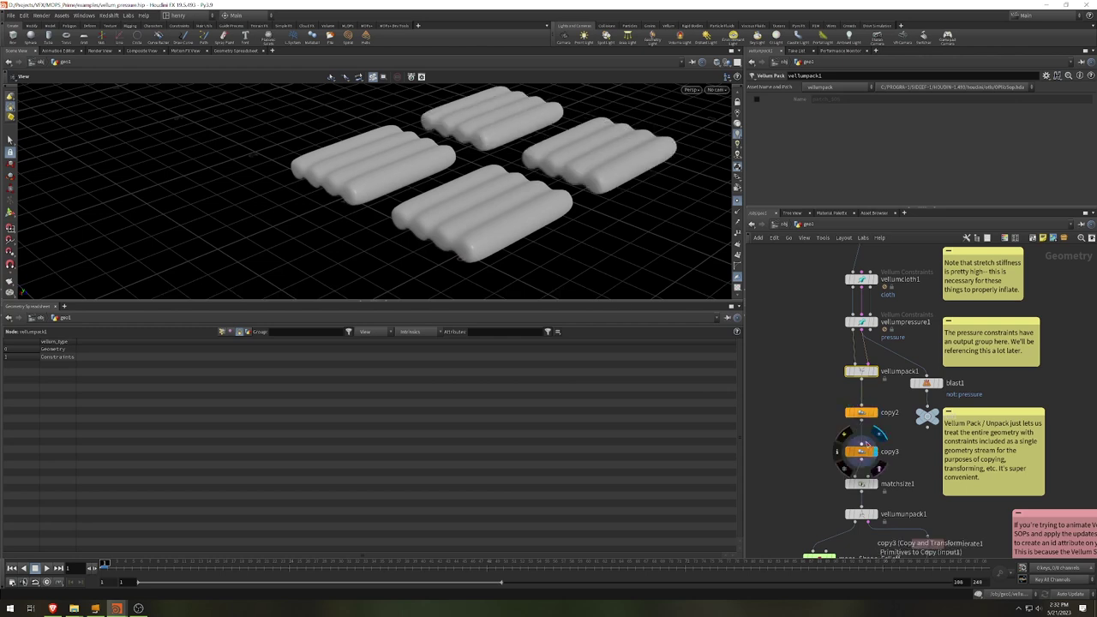
click(860, 452)
drag(531, 206, 583, 204)
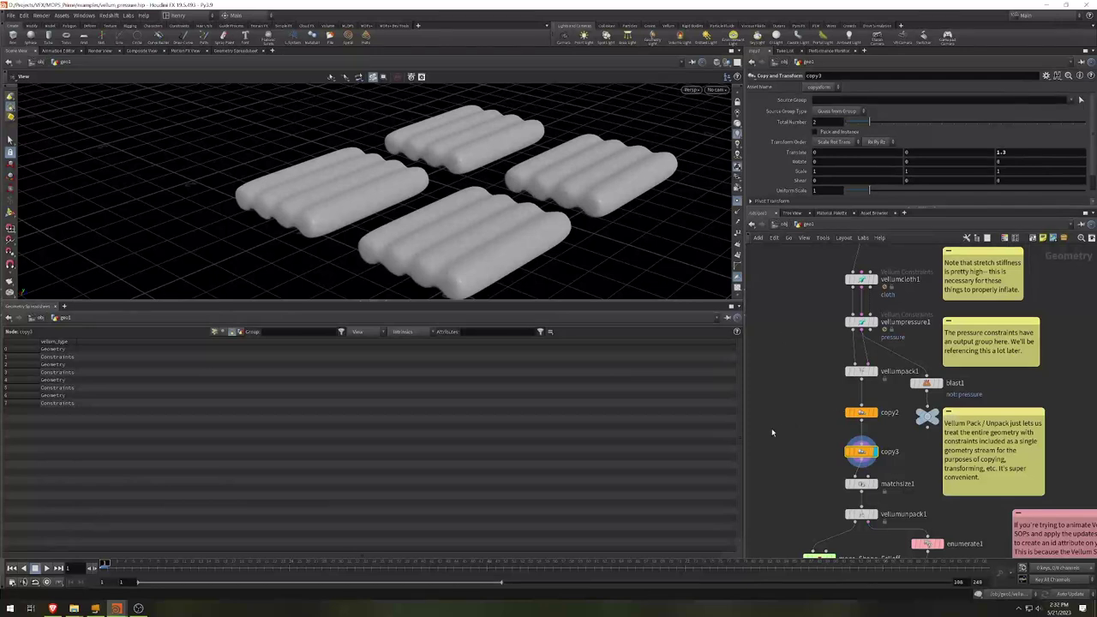
Display matchsize1, show its parameters and view the four mattresses around the origin.
middle_drag(878, 491, 878, 396)
click(874, 389)
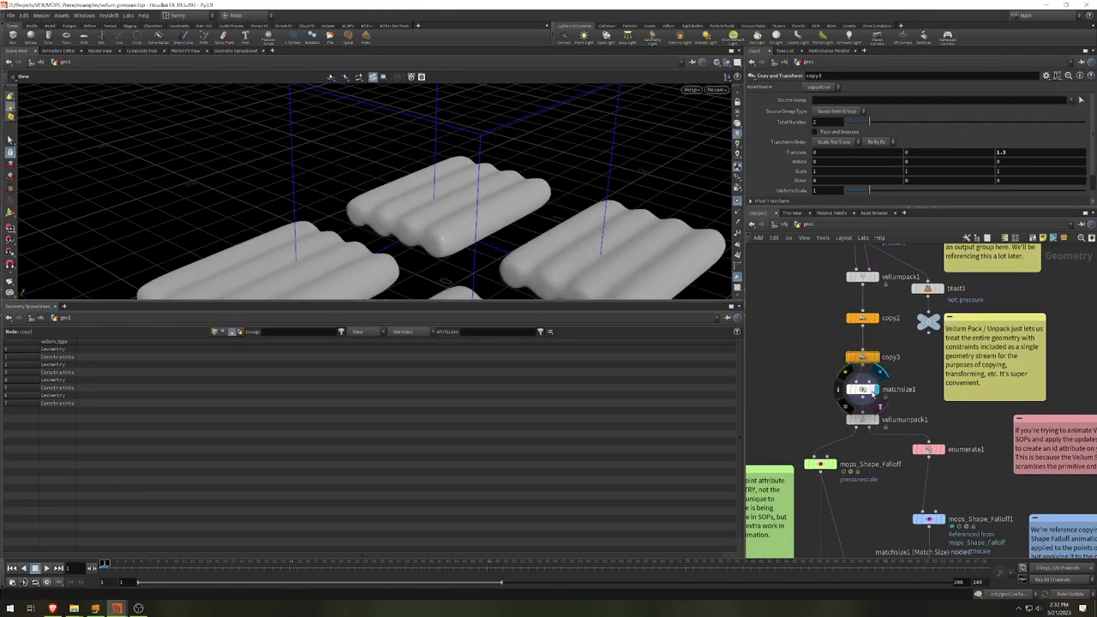
click(861, 389)
drag(588, 204, 388, 190)
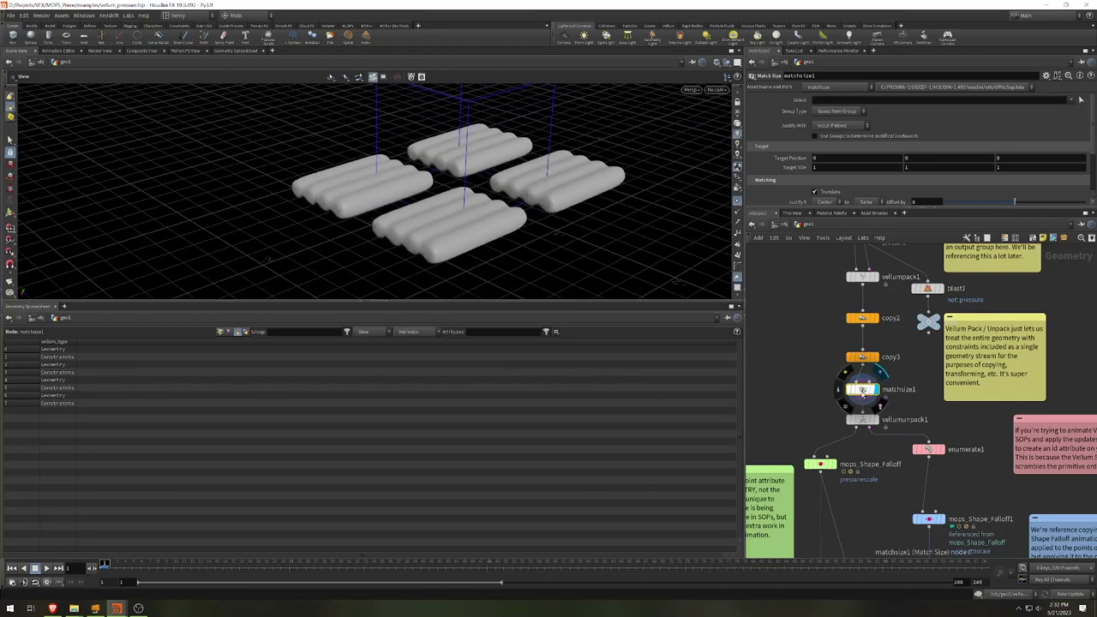
Display and select vellumunpack1 to inspect the unpacked mattress geometry up close.
middle_drag(814, 400, 810, 363)
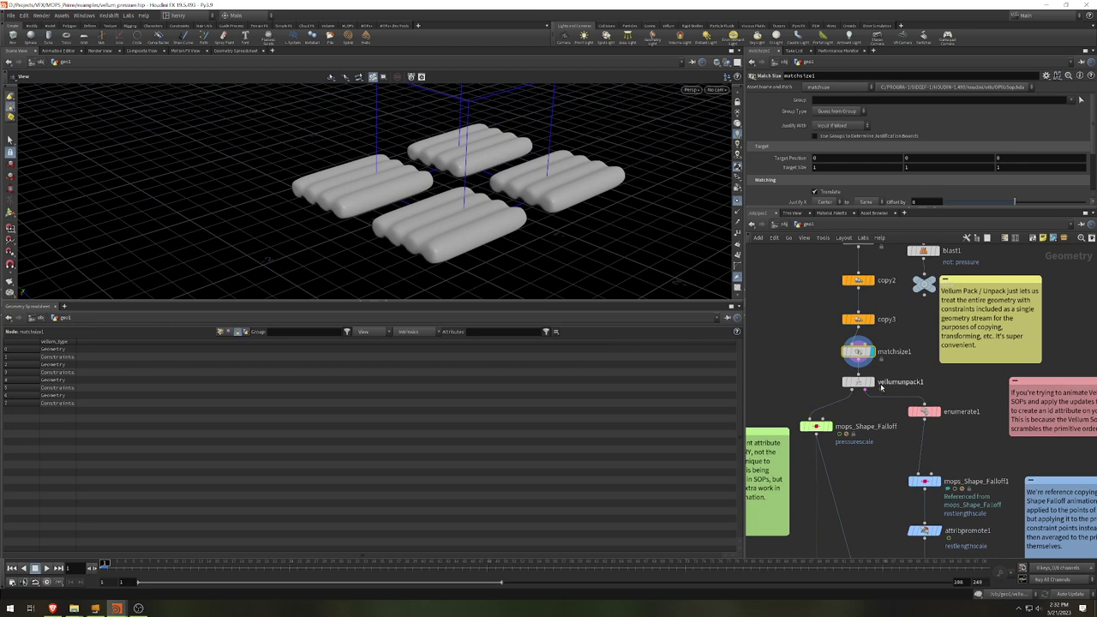
click(877, 387)
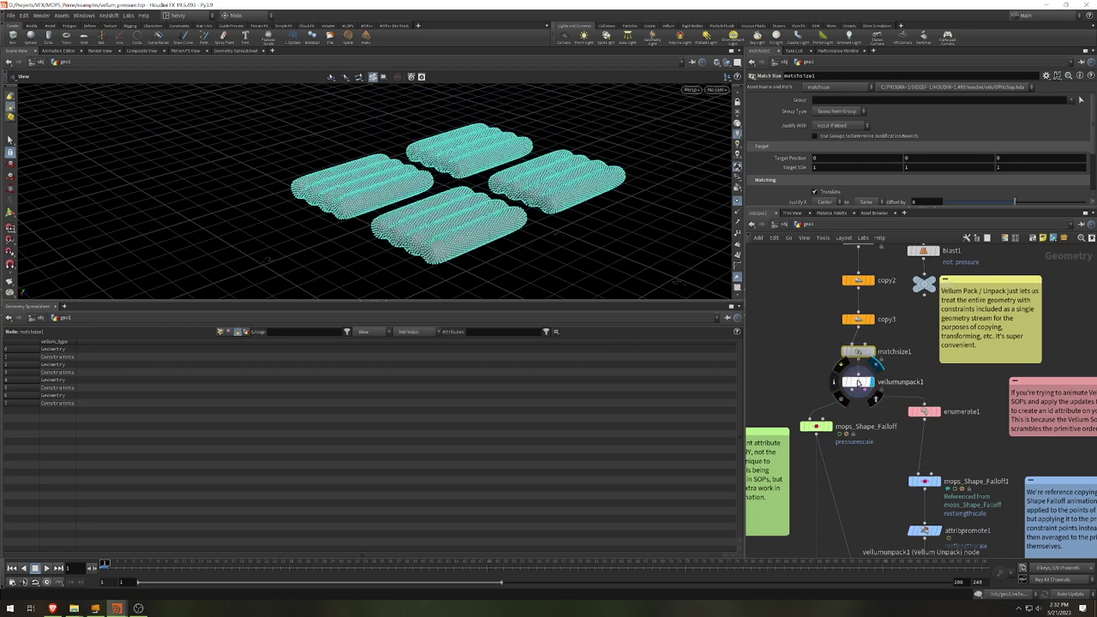
click(858, 382)
scroll(662, 231, up, 3)
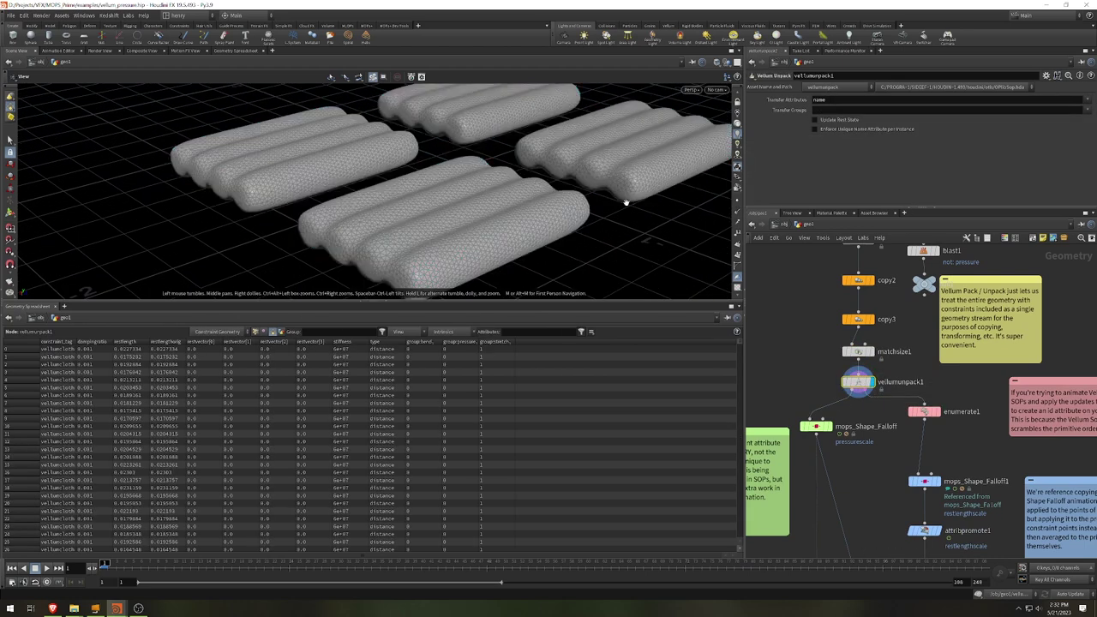
scroll(625, 201, up, 2)
Place null1 beside vellumunpack1, wire it to the constraint output and display it to examine the unpacked constraints.
drag(924, 285, 924, 370)
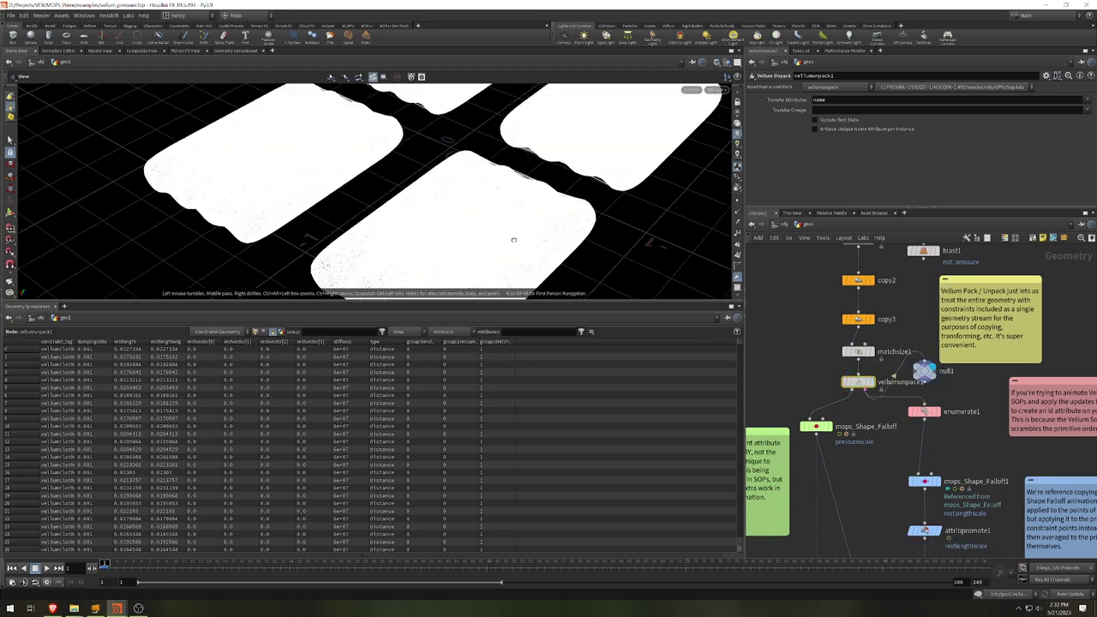
scroll(451, 178, up, 10)
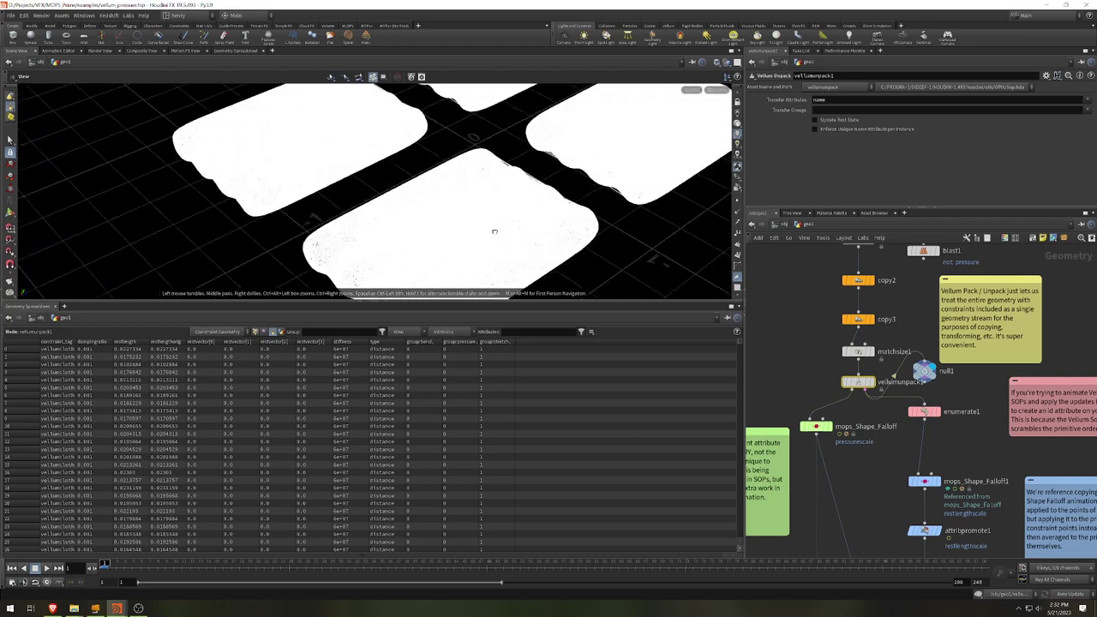
scroll(596, 180, up, 3)
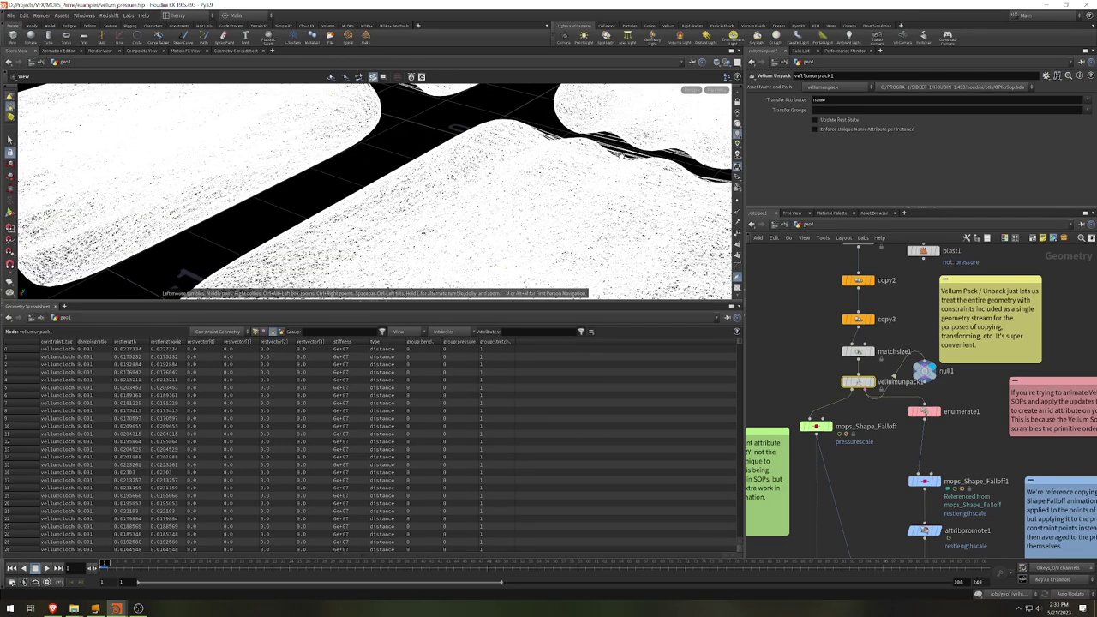
scroll(392, 186, down, 10)
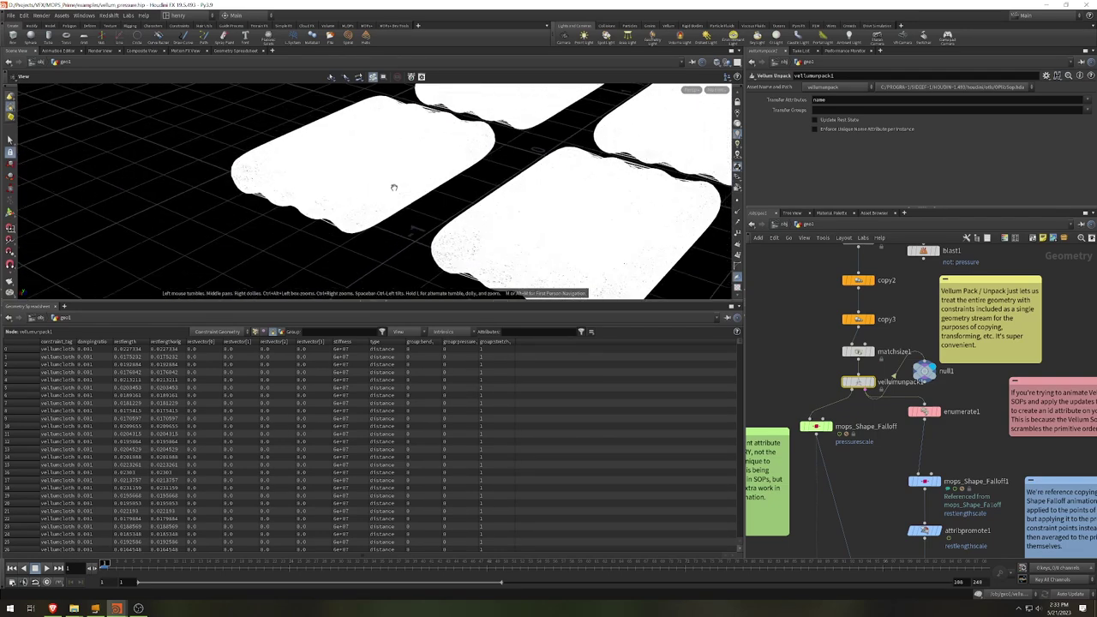
drag(392, 186, 521, 199)
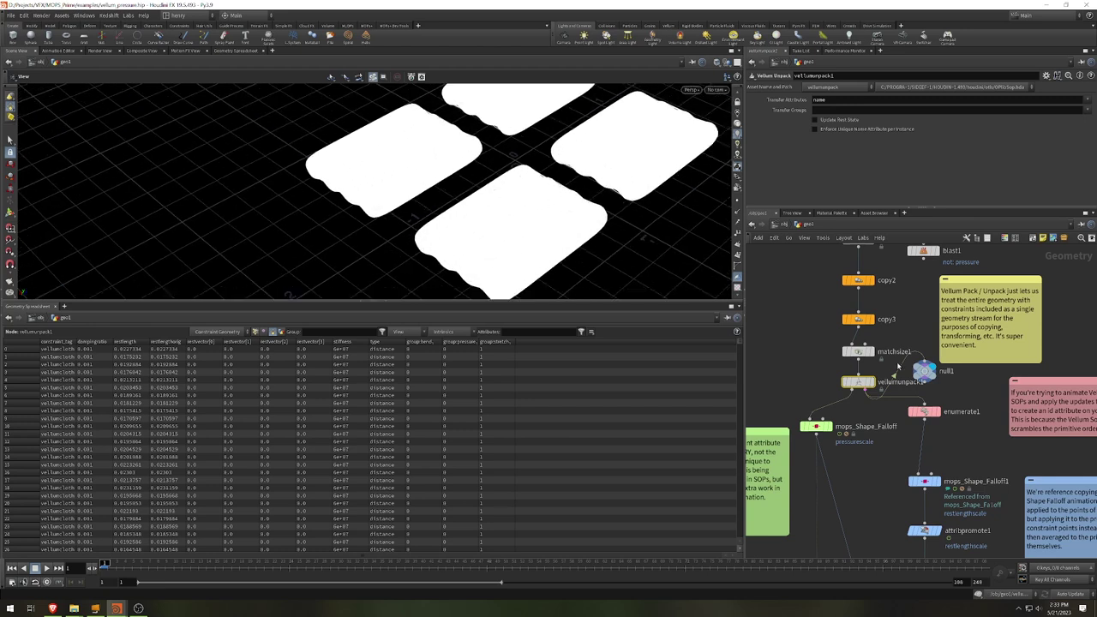
mouse_move(548, 116)
mouse_down()
mouse_move(575, 118)
mouse_move(567, 114)
mouse_up()
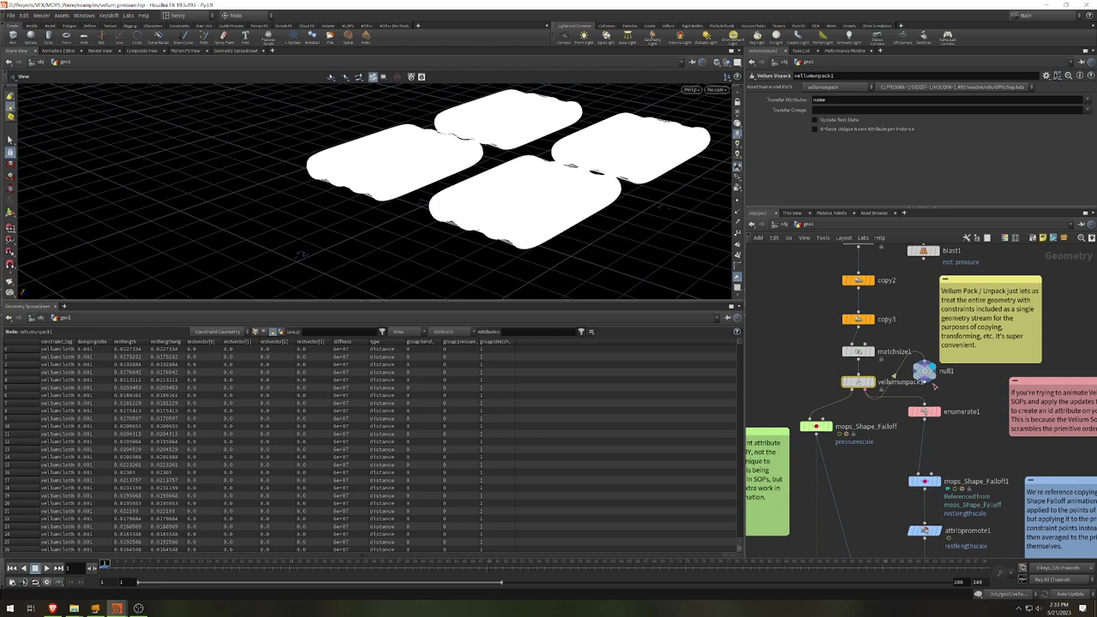
Delete null1 from beside vellumunpack1.
mouse_move(924, 373)
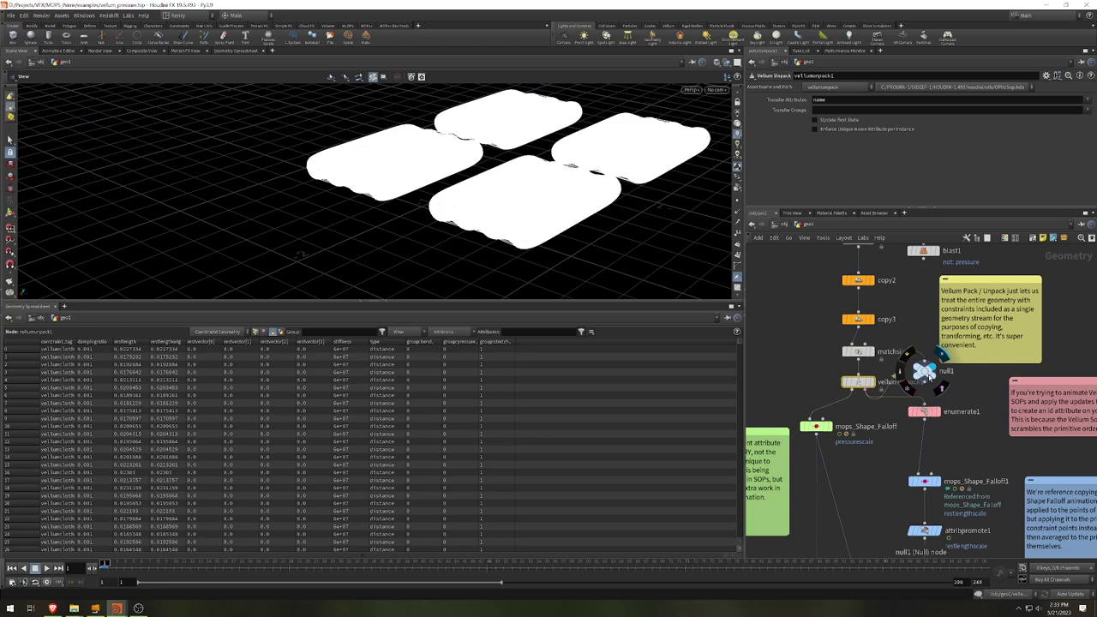
key(Delete)
middle_drag(901, 450, 868, 393)
mouse_move(828, 323)
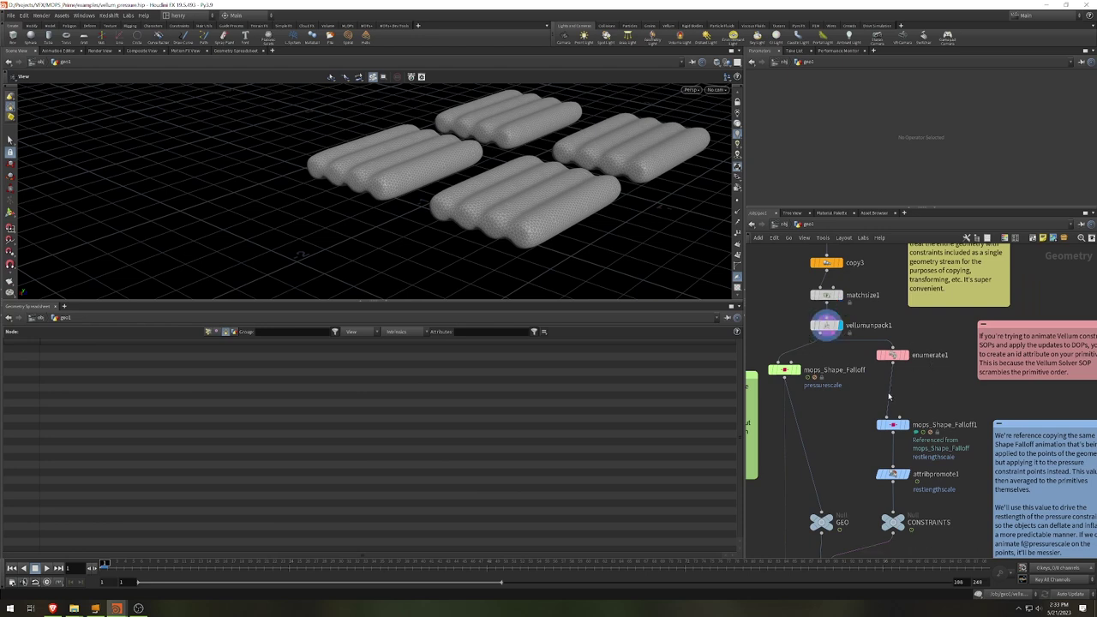
Display and select enumerate1 to review its primitive id attribute settings and spreadsheet data.
middle_drag(931, 401, 898, 411)
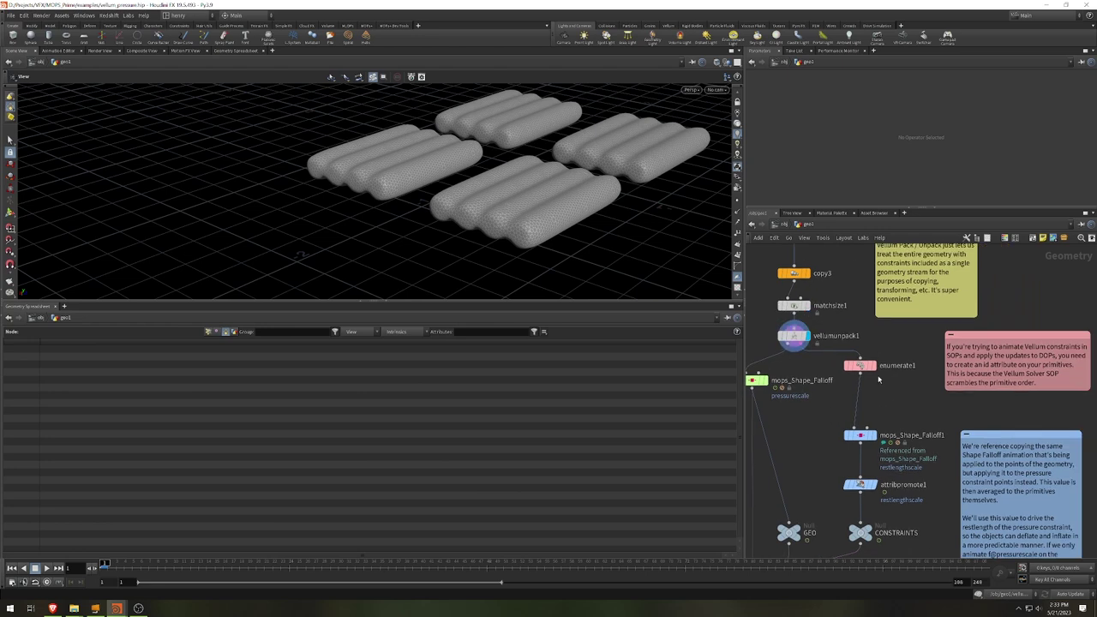
click(872, 365)
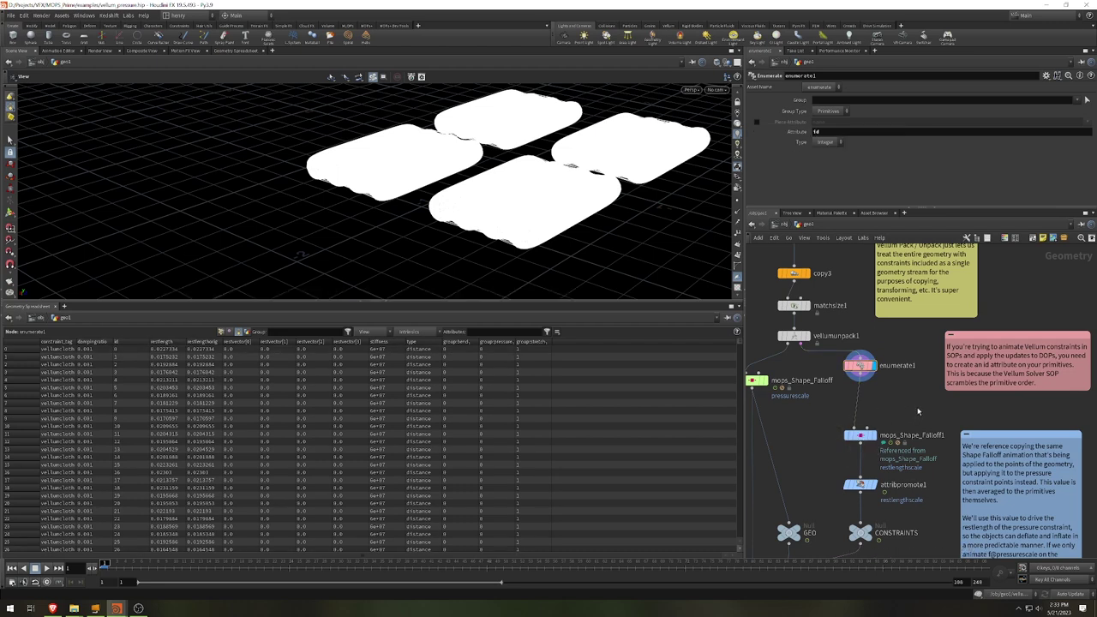
middle_drag(916, 421, 968, 393)
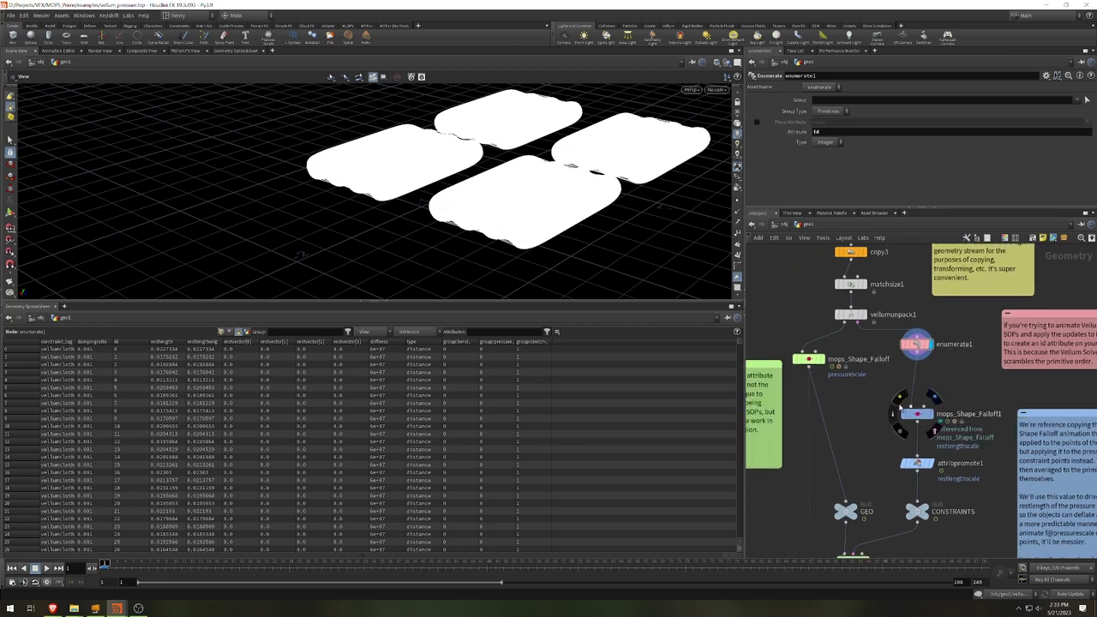
middle_drag(854, 388, 866, 404)
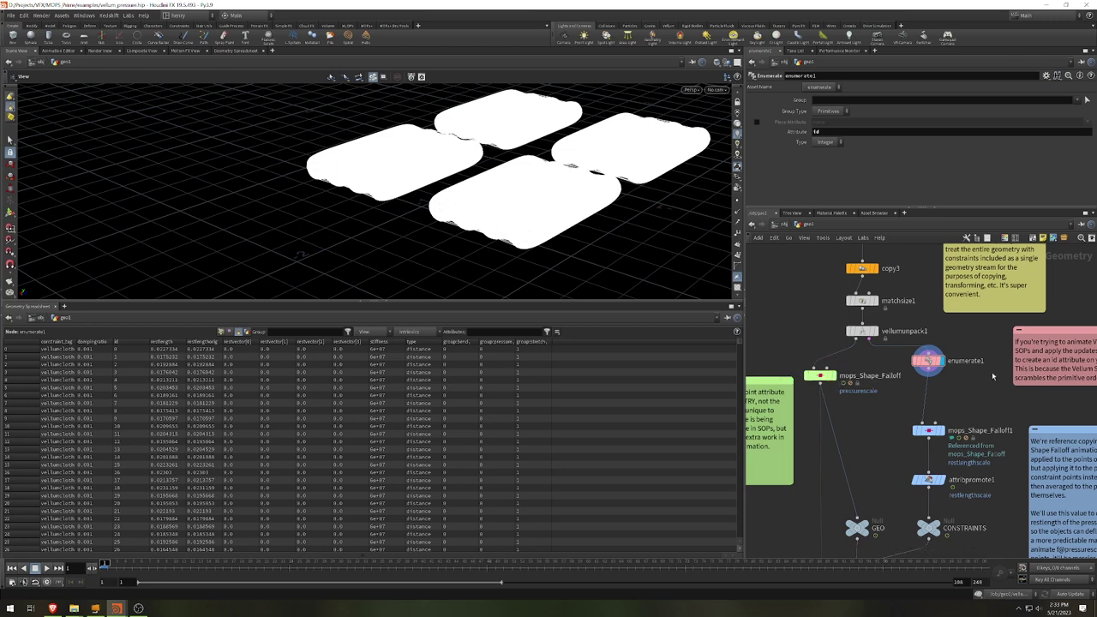
Display mops_Shape_Falloff and scrub the timeline to preview its animated pressurescale falloff, returning to frame 1.
click(830, 375)
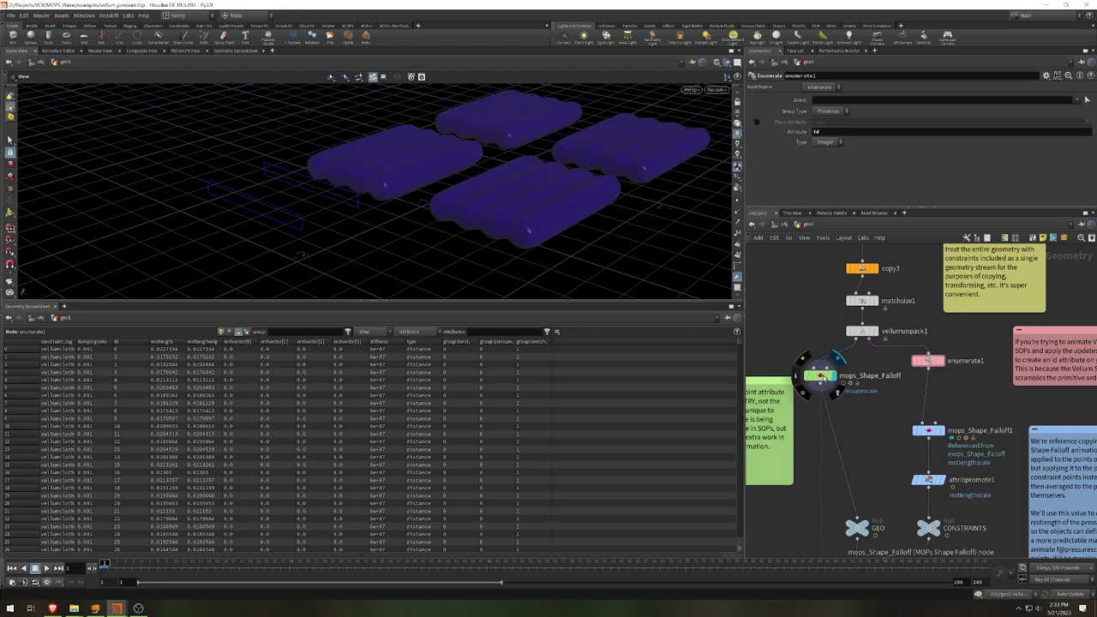
click(821, 377)
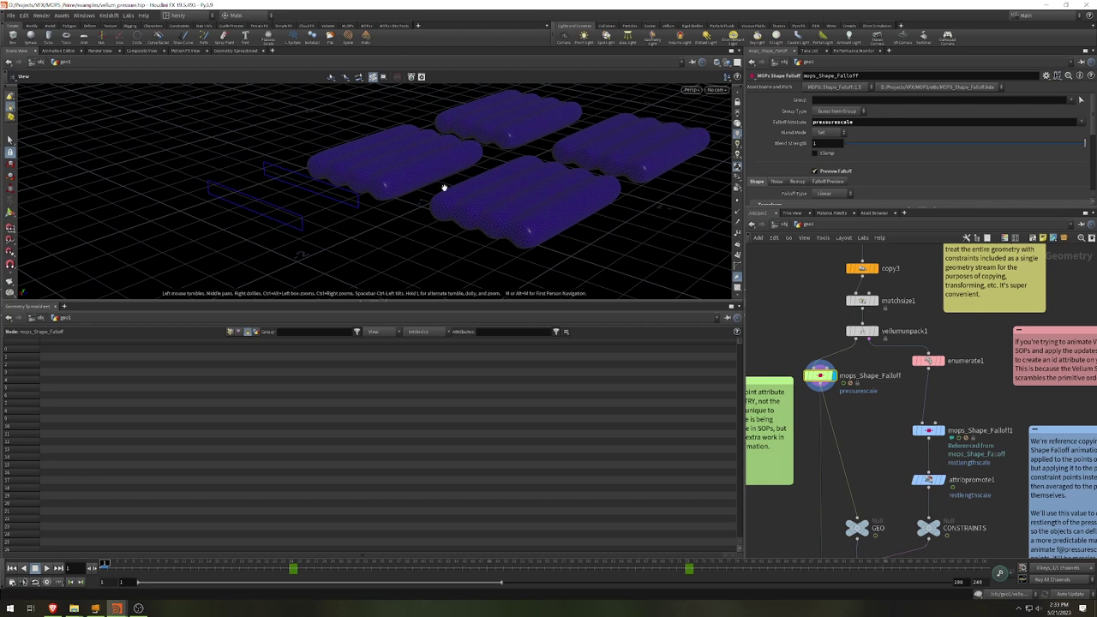
drag(444, 187, 368, 171)
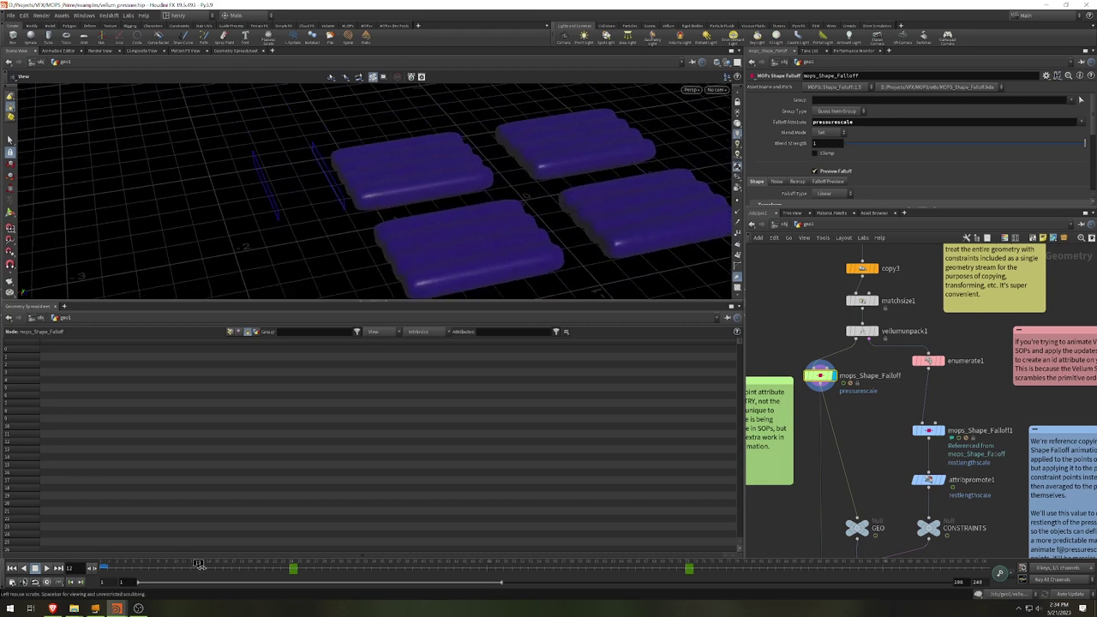
drag(198, 565, 503, 583)
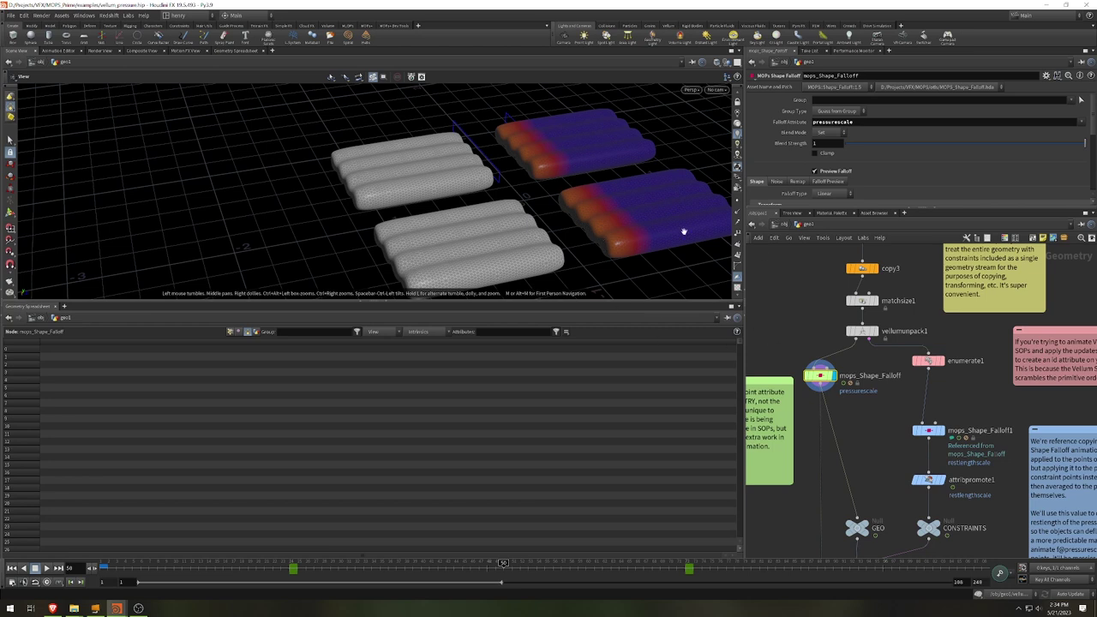
middle_drag(877, 441, 841, 403)
drag(313, 564, 104, 564)
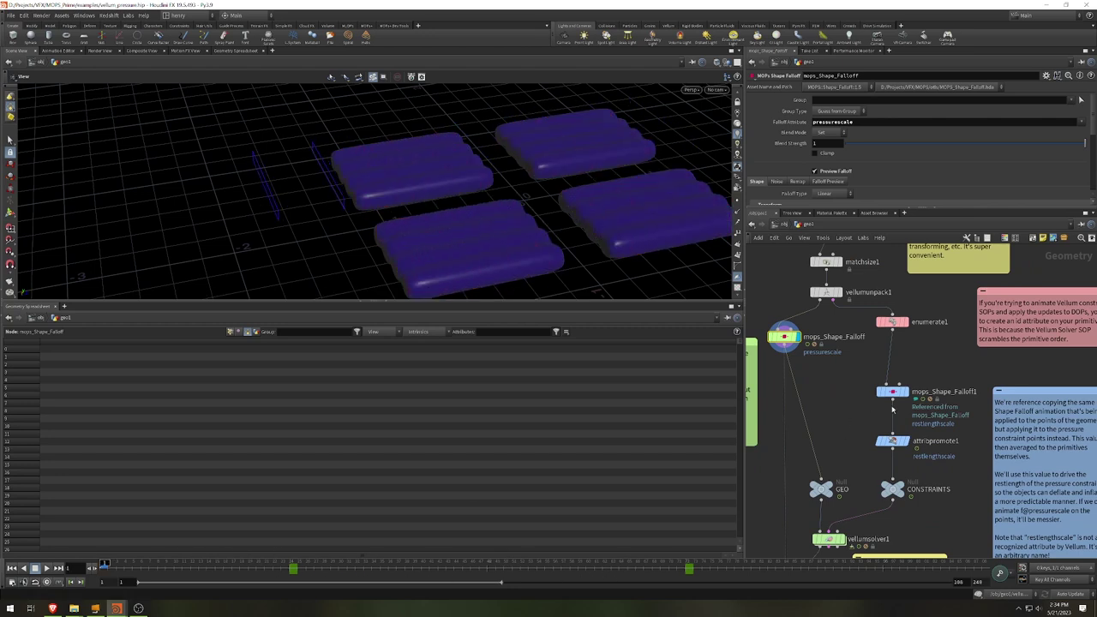
Display mops_Shape_Falloff1 and scrub the timeline to preview the restlengthscale falloff on the pressure constraints.
click(893, 393)
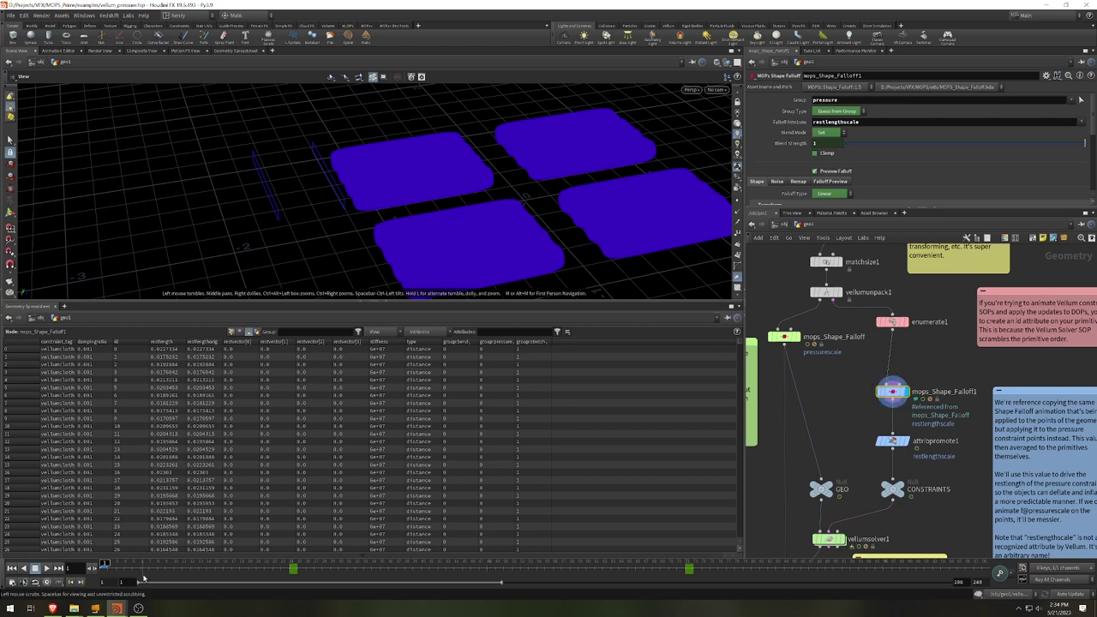
drag(552, 565, 159, 566)
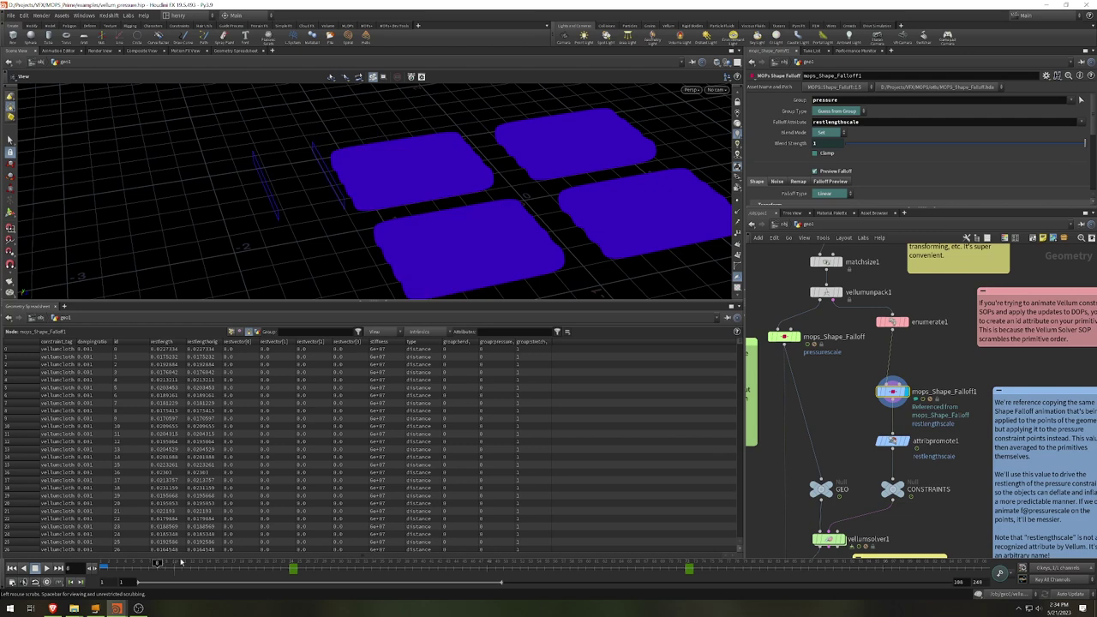
Review the restlengthscale falloff settings of mops_Shape_Falloff1 and the Attribute Promote settings of attribpromote1.
middle_drag(961, 375, 934, 381)
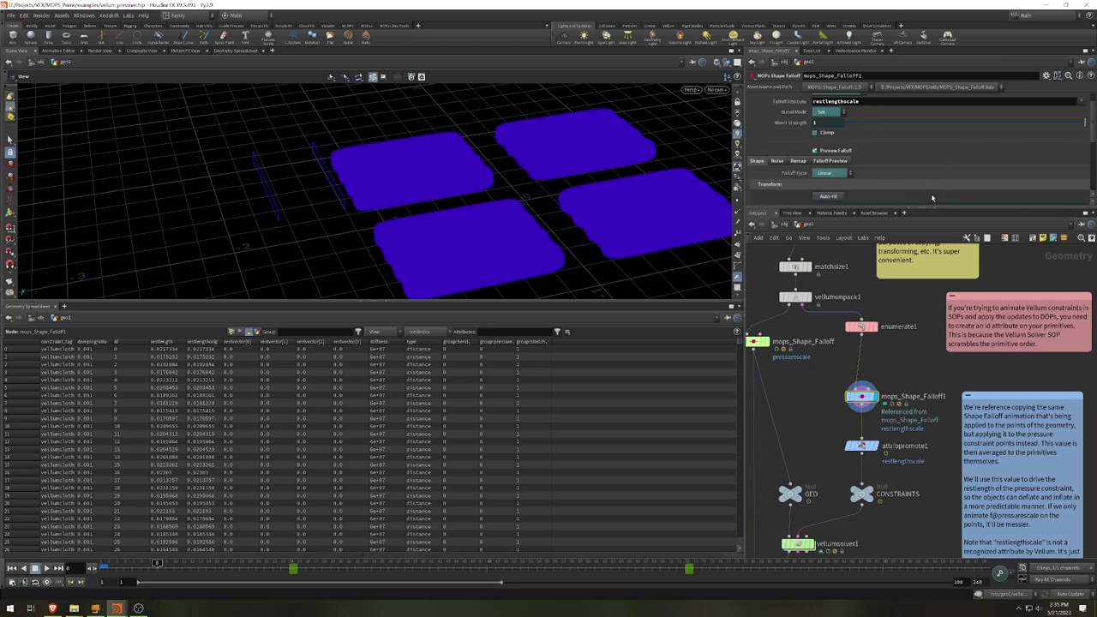
drag(860, 121, 785, 128)
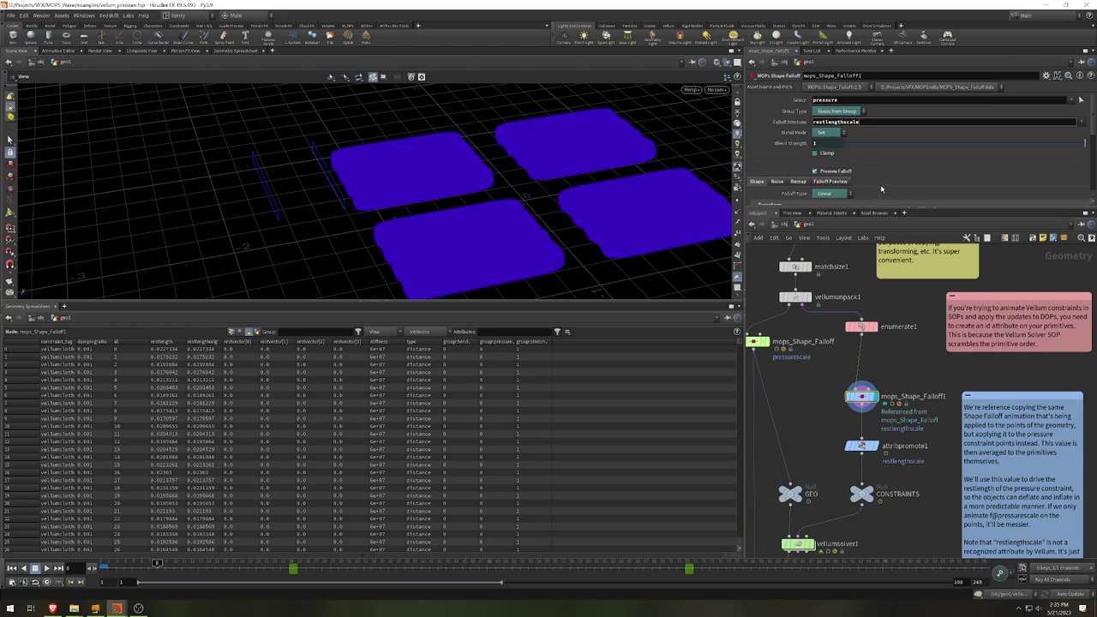
scroll(882, 173, down, 1)
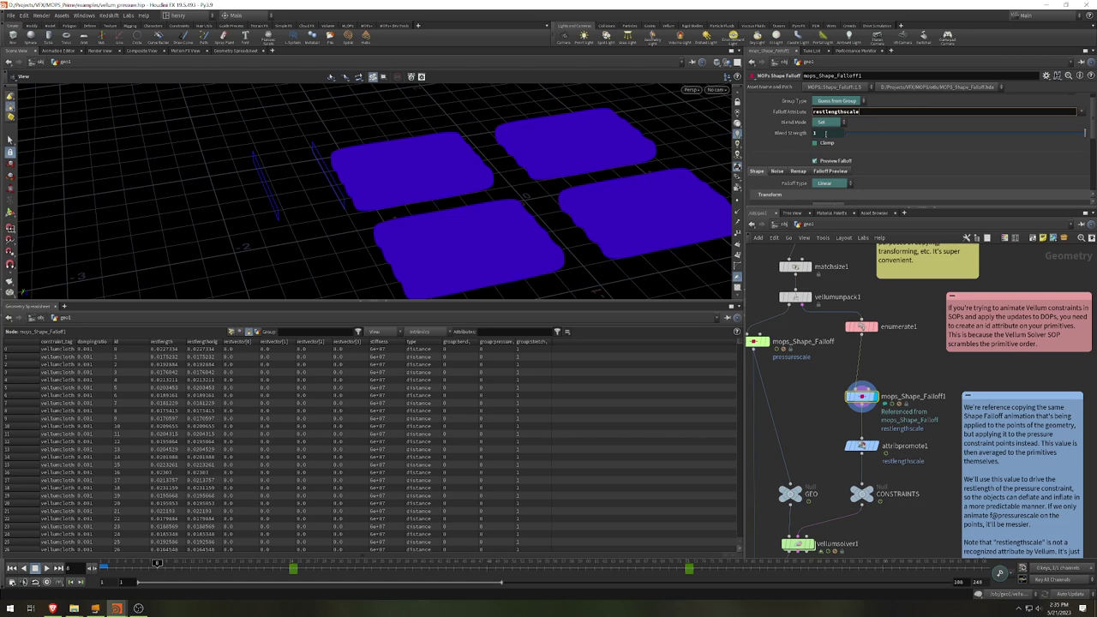
scroll(815, 146, down, 2)
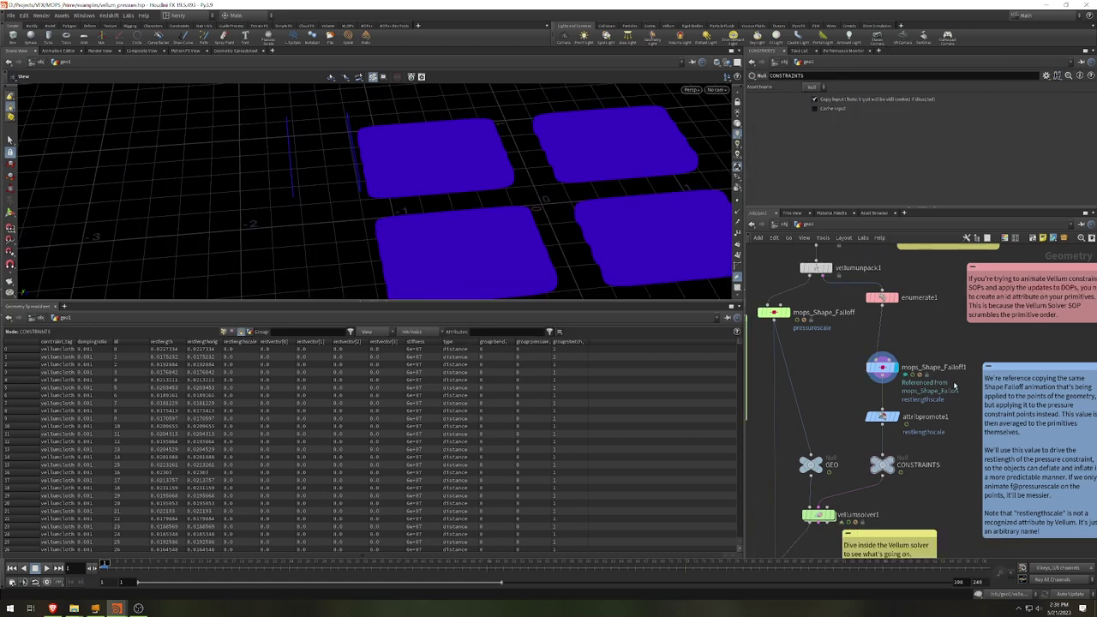
click(882, 418)
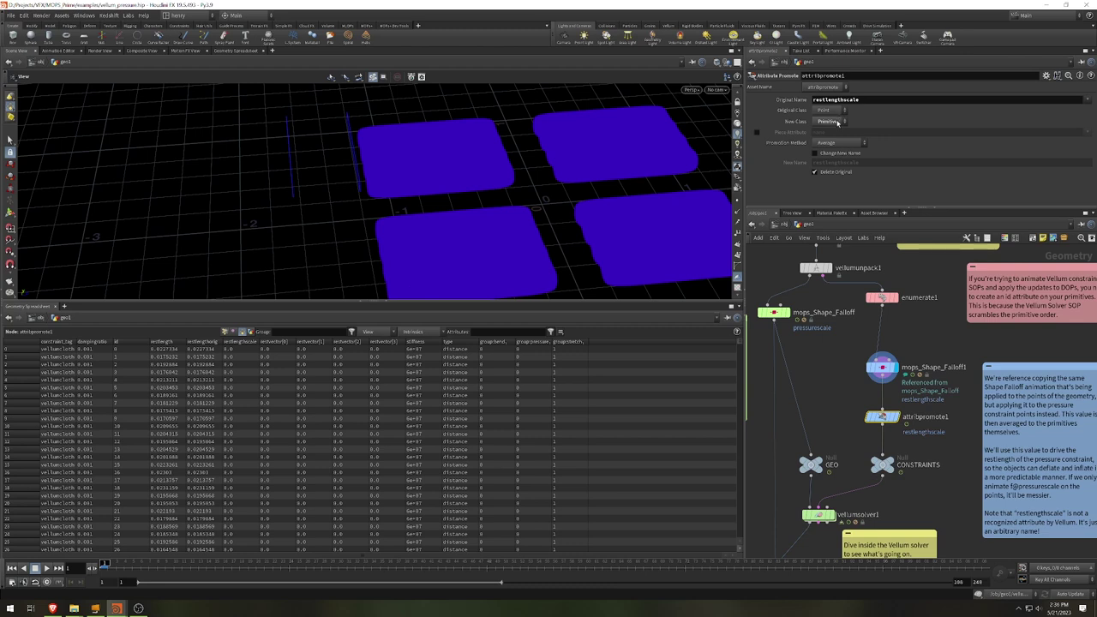
Add and display a Blast node after attribpromote1 that keeps only the pressure group by deleting non-selected primitives.
middle_drag(929, 433, 920, 423)
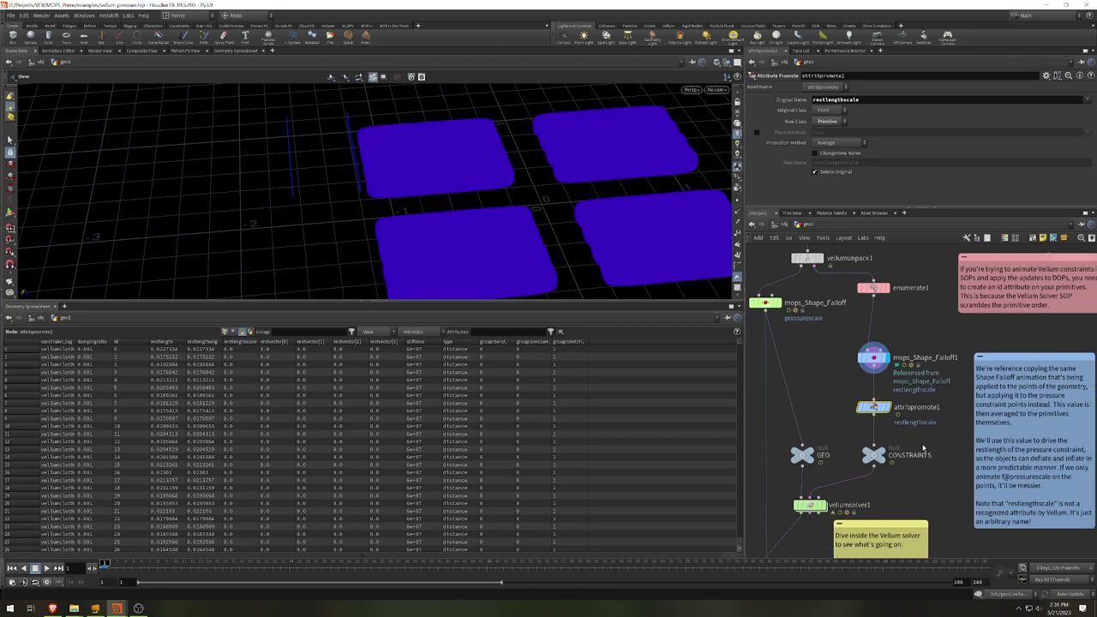
key(Tab)
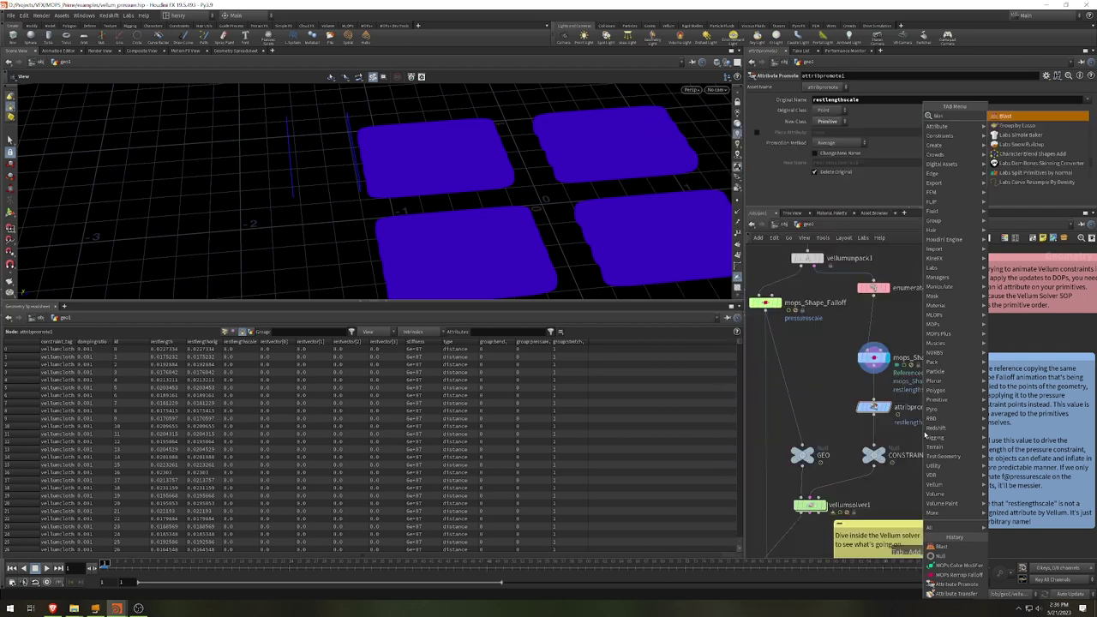
key(Escape)
click(925, 435)
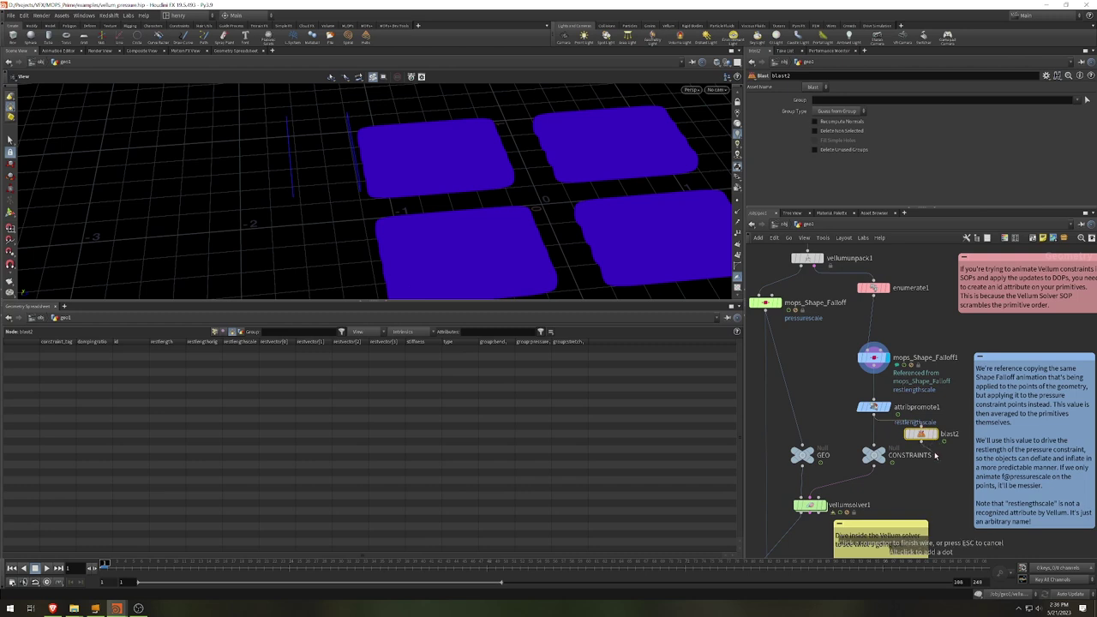
click(938, 438)
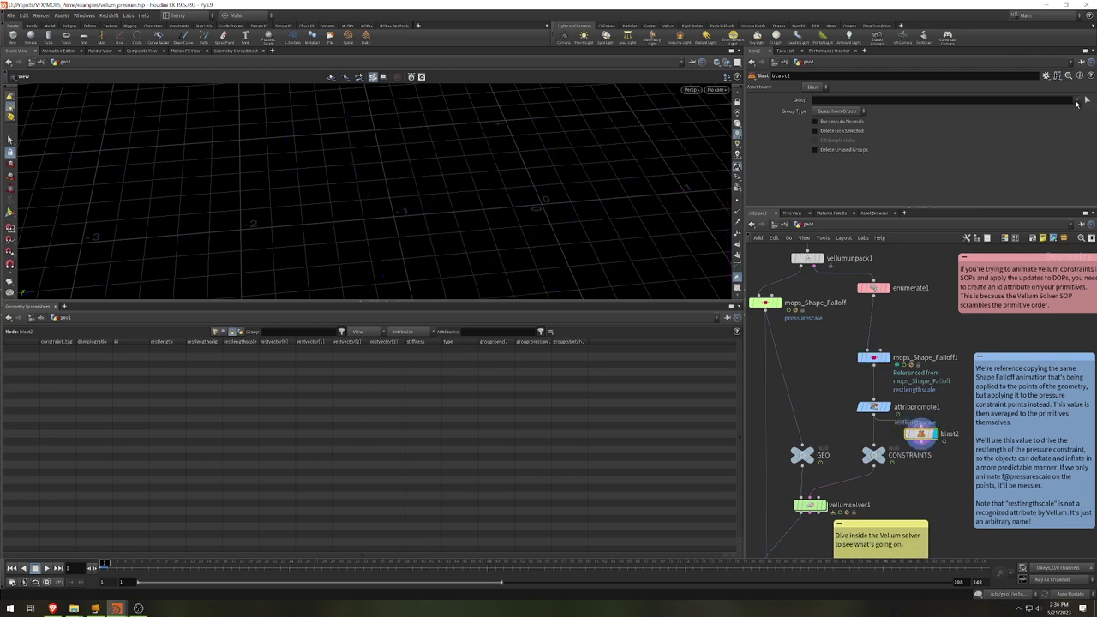
click(1087, 100)
click(1060, 123)
click(816, 130)
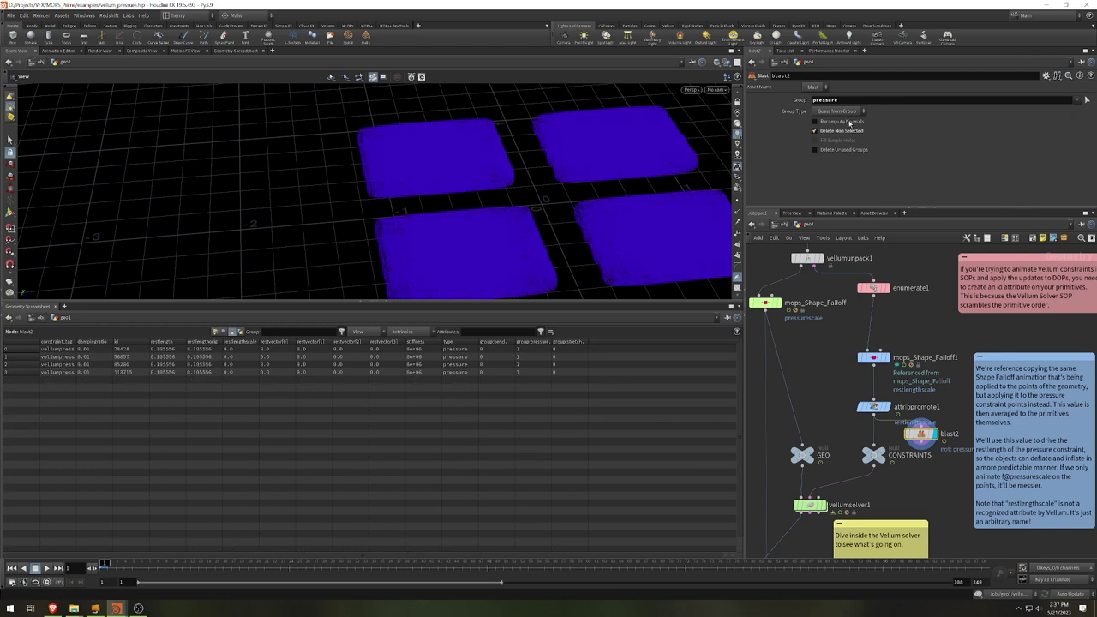
Scrub the timeline up to frame 64 to examine how restlengthscale changes on the isolated pressure primitives.
drag(153, 572, 413, 565)
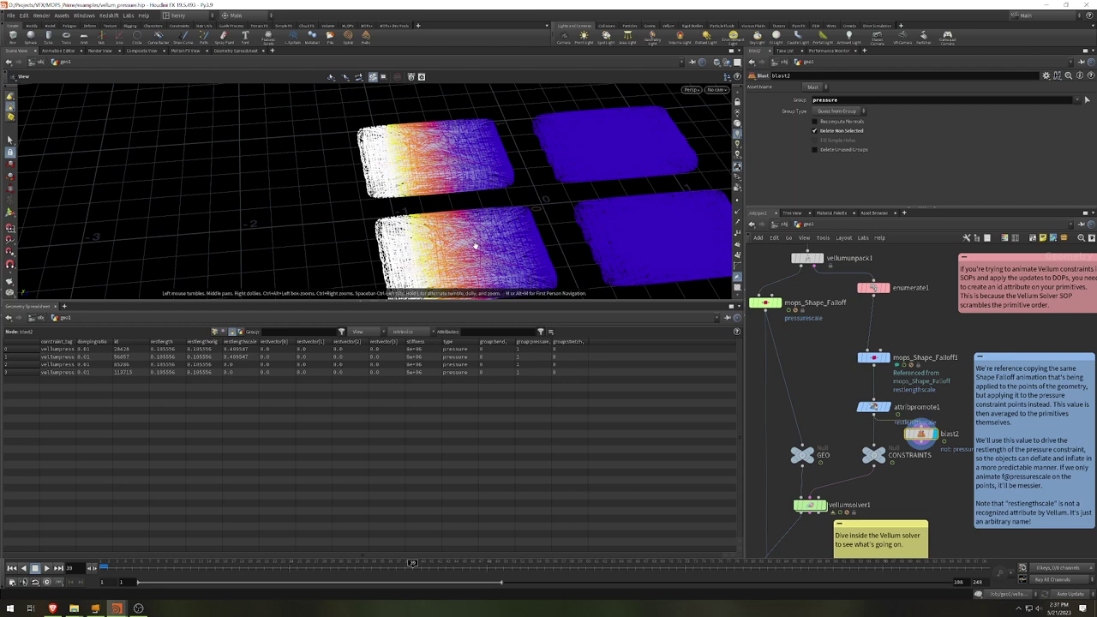
mouse_move(415, 566)
mouse_down()
mouse_move(481, 567)
mouse_move(421, 567)
mouse_up()
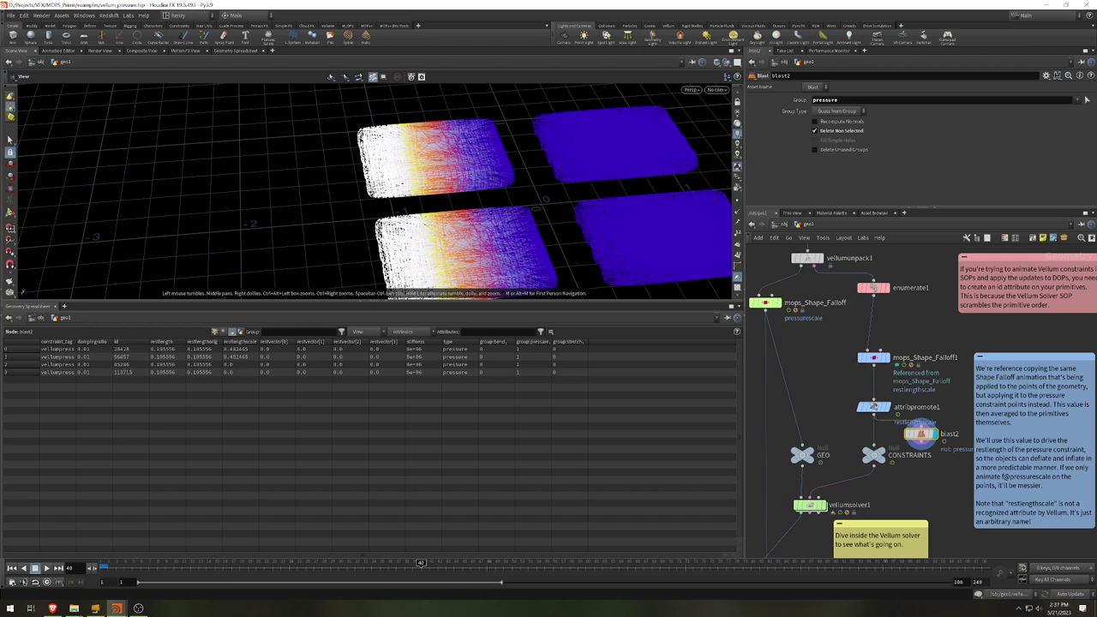
mouse_move(421, 563)
mouse_down()
mouse_move(498, 574)
mouse_move(331, 576)
mouse_move(412, 566)
mouse_up()
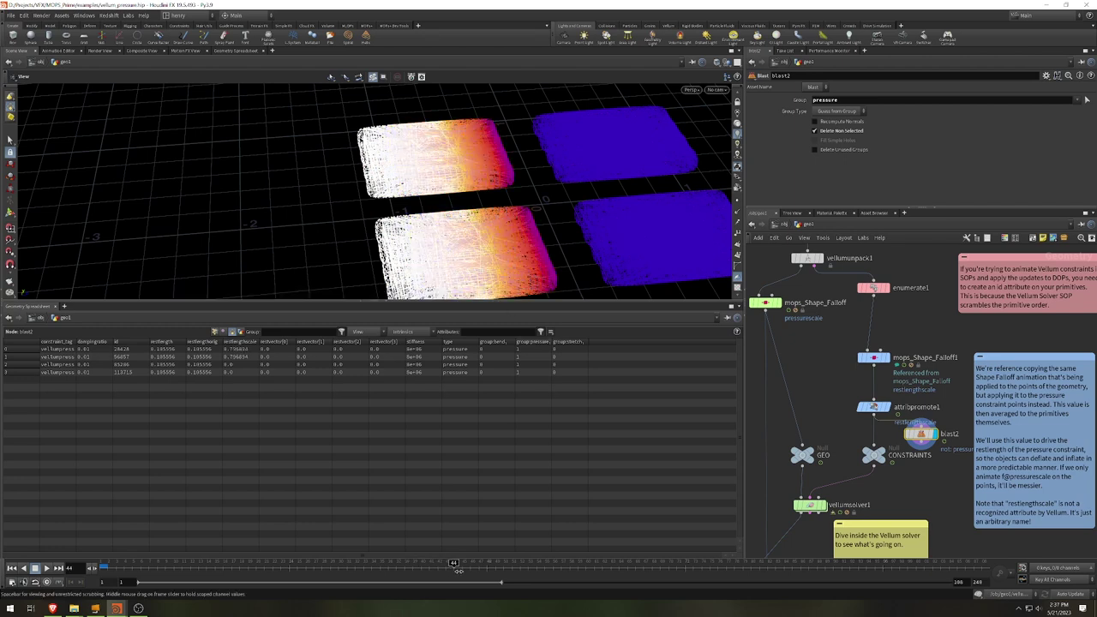
drag(452, 572, 309, 581)
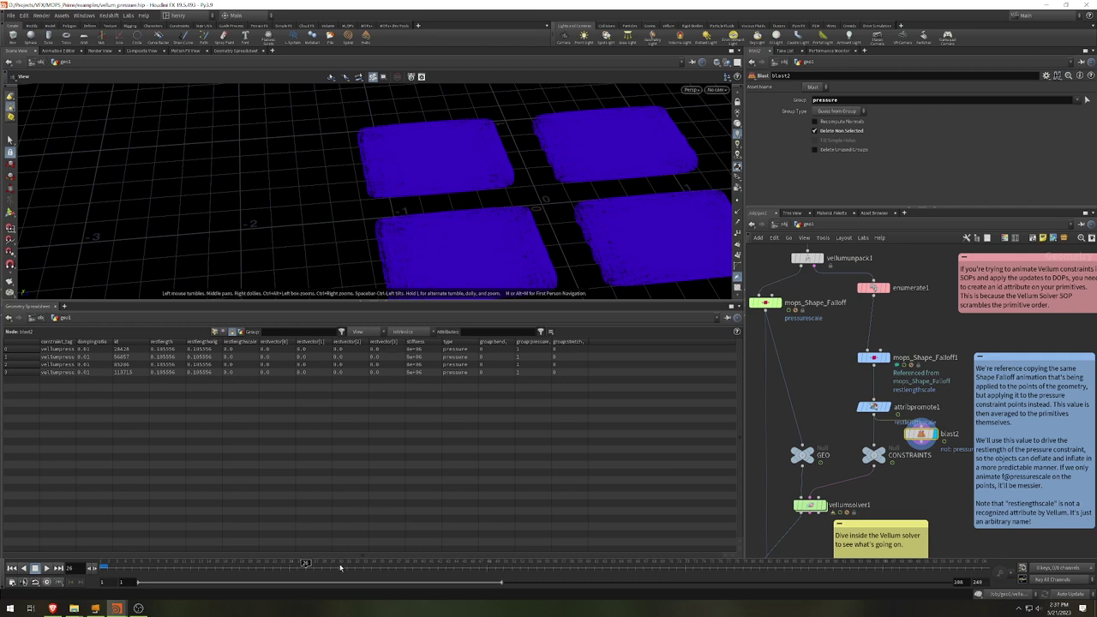
drag(323, 568, 496, 573)
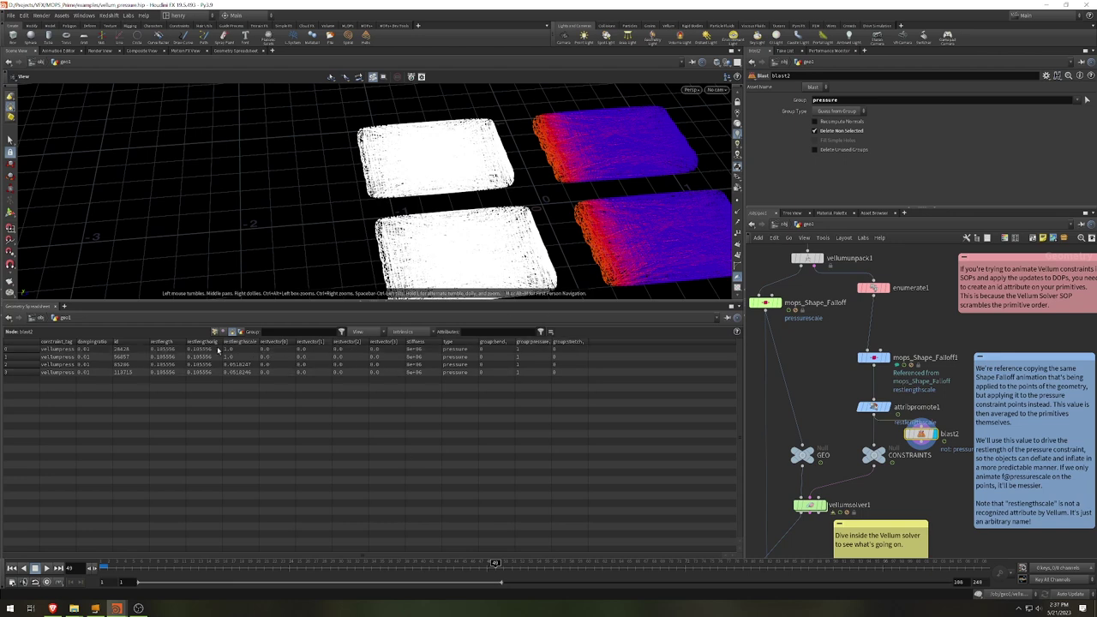
drag(495, 564, 539, 606)
drag(552, 563, 619, 563)
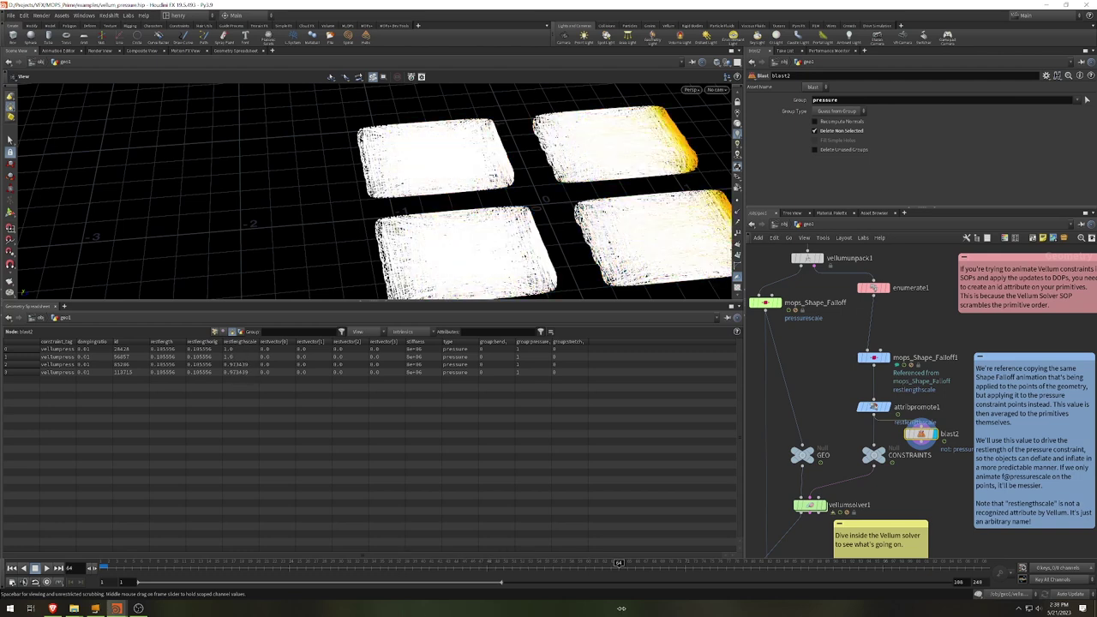
Display mops_Shape_Falloff with its point attributes in the spreadsheet and scrub to frame 38 to inspect pressurescale.
middle_drag(799, 319, 836, 350)
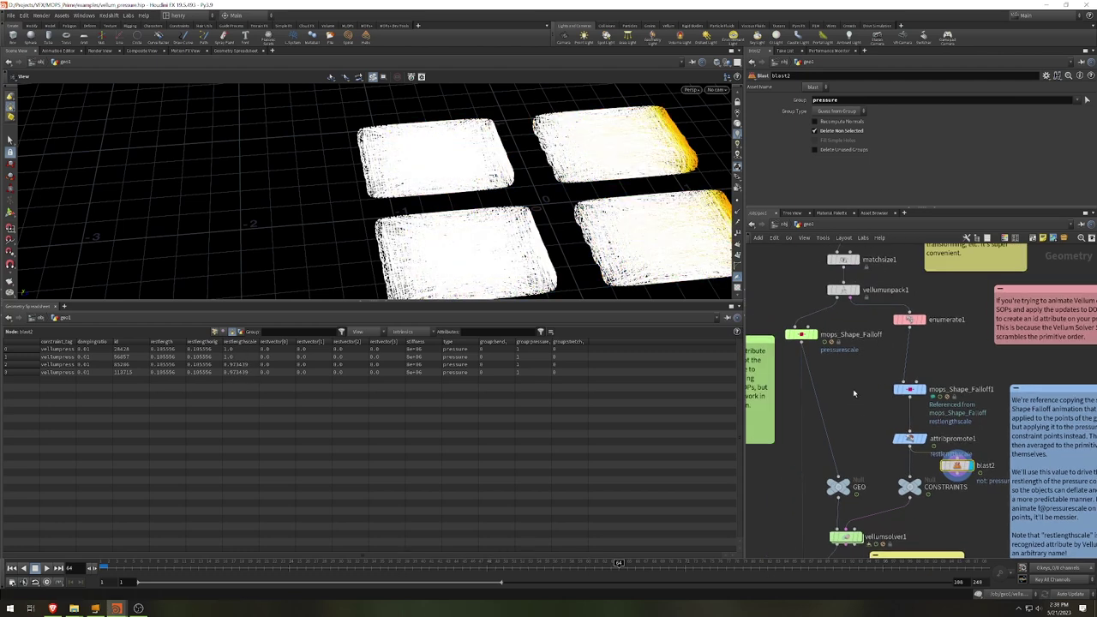
click(820, 341)
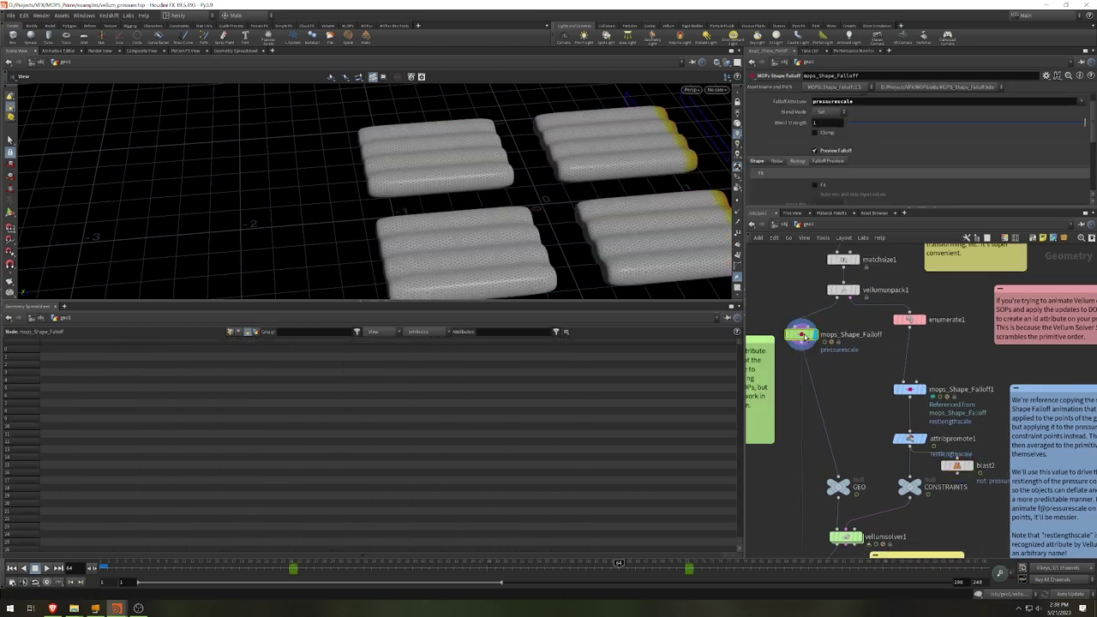
click(229, 332)
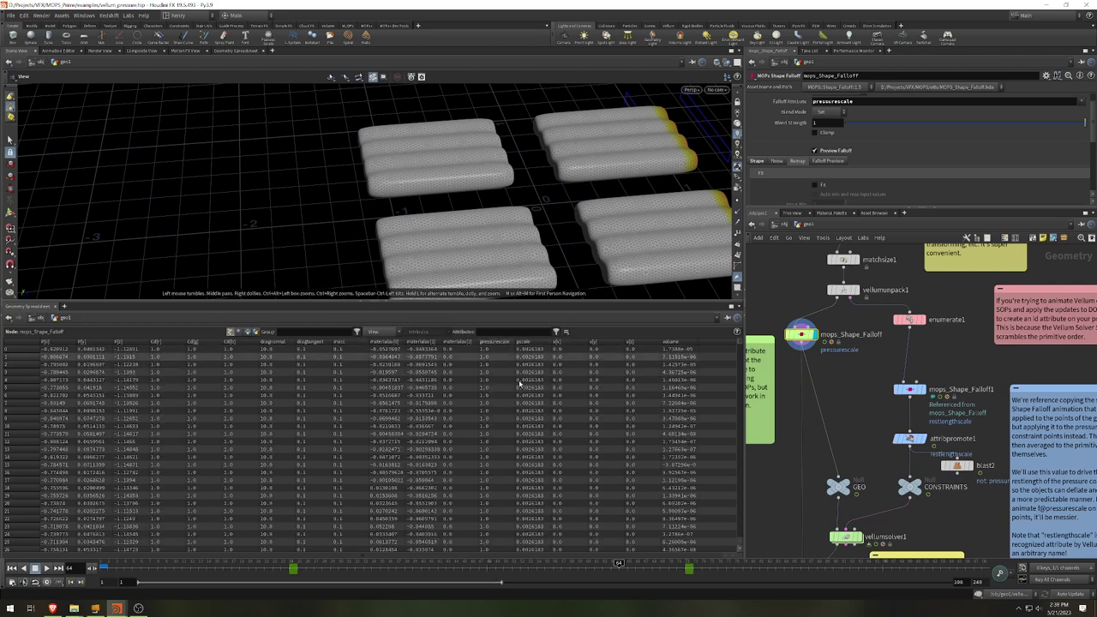
mouse_move(401, 564)
mouse_down()
mouse_move(341, 564)
mouse_move(415, 564)
mouse_move(377, 564)
mouse_move(404, 563)
mouse_up()
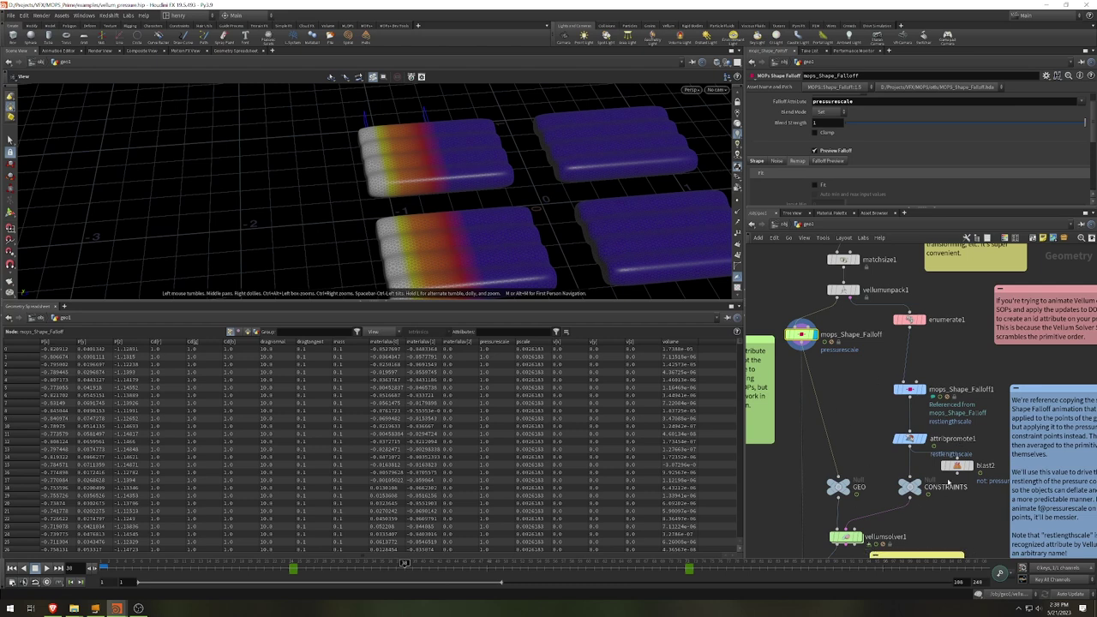
Display blast2 and compare the primitive restlengthscale values of attribpromote1 and blast2, scrubbing to frame 37.
mouse_move(909, 444)
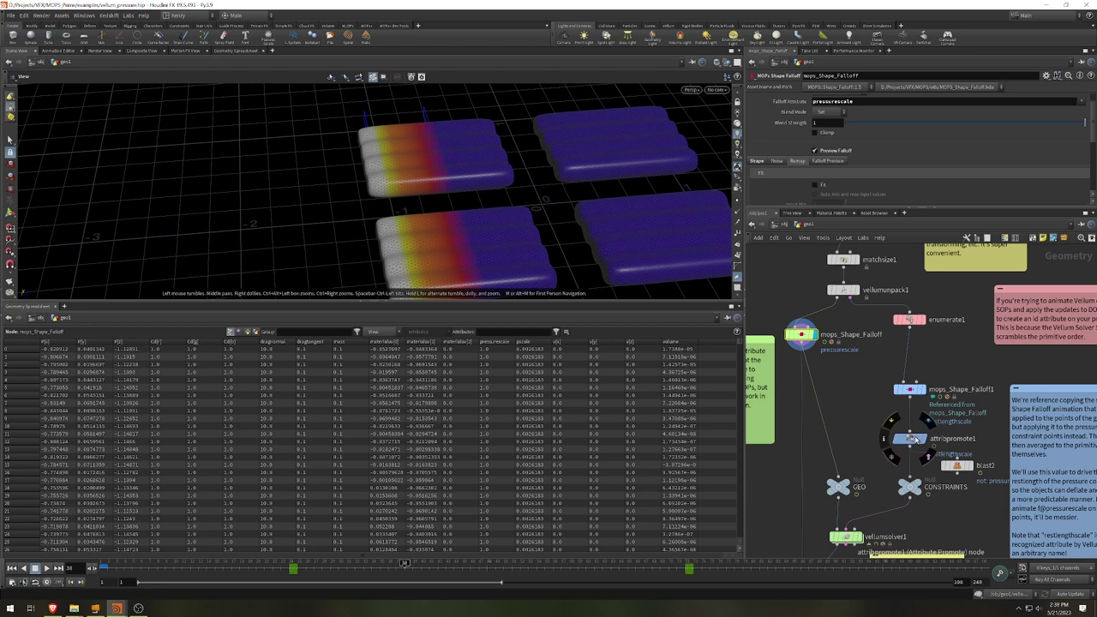
click(912, 438)
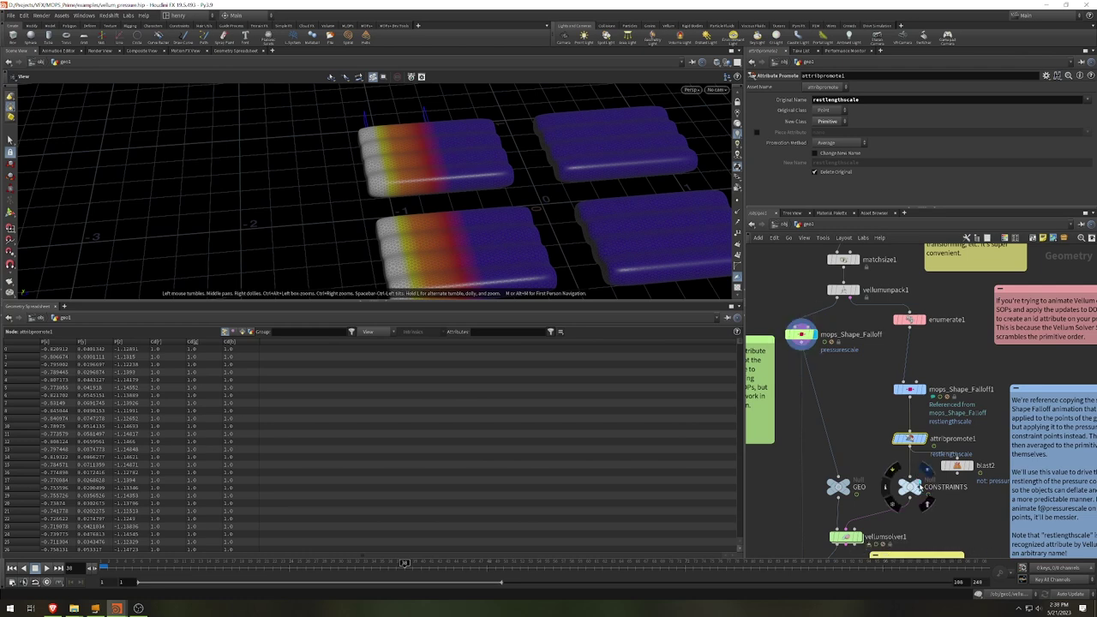
click(921, 488)
click(969, 468)
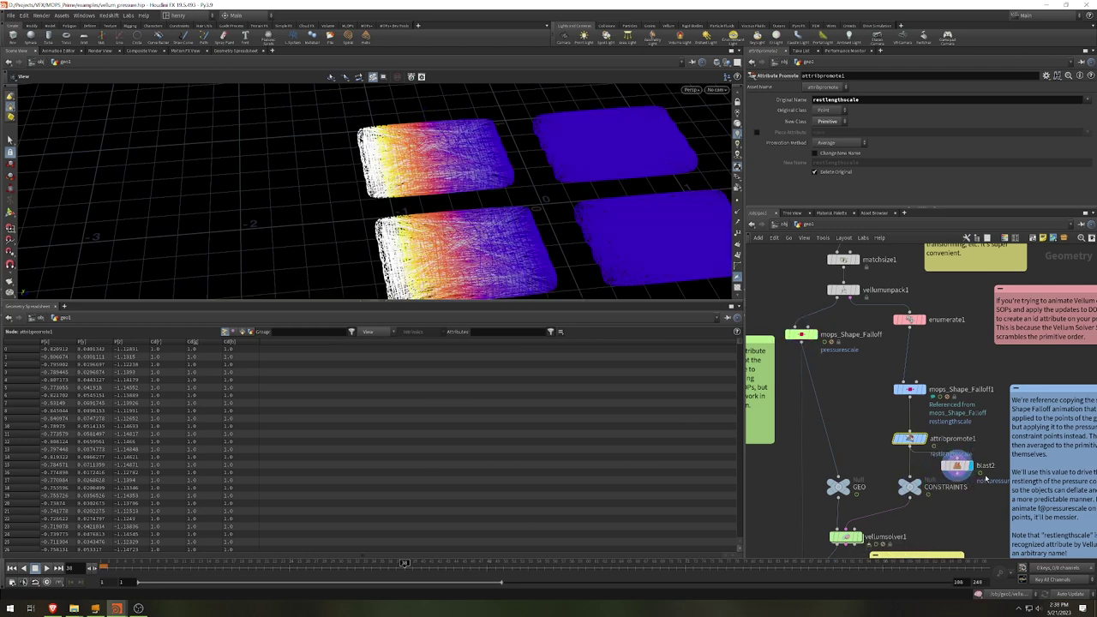
click(242, 332)
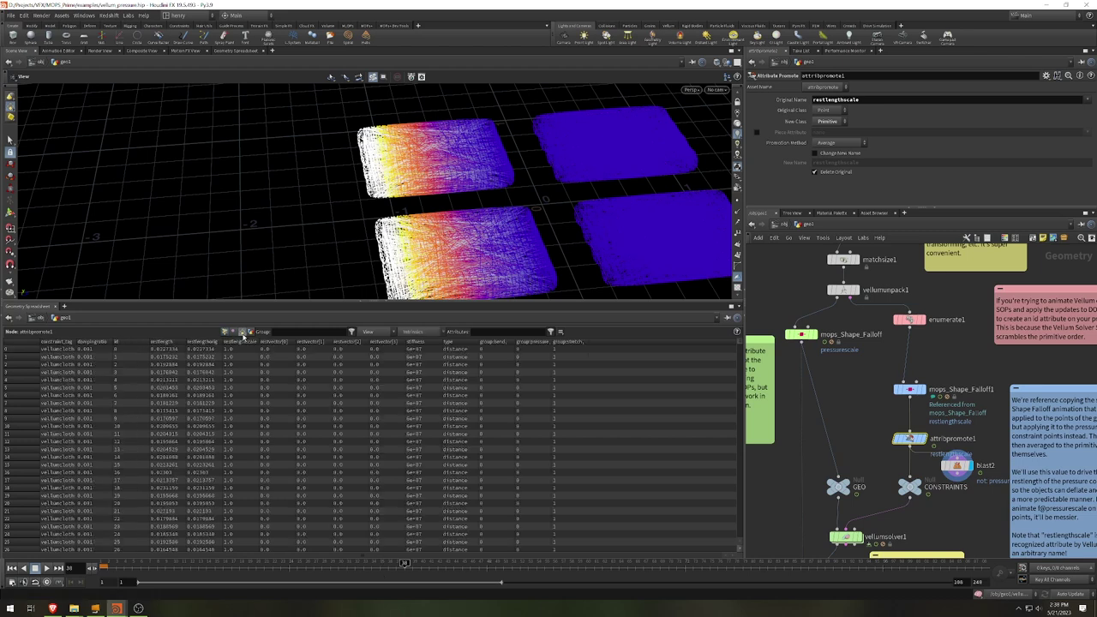
click(956, 467)
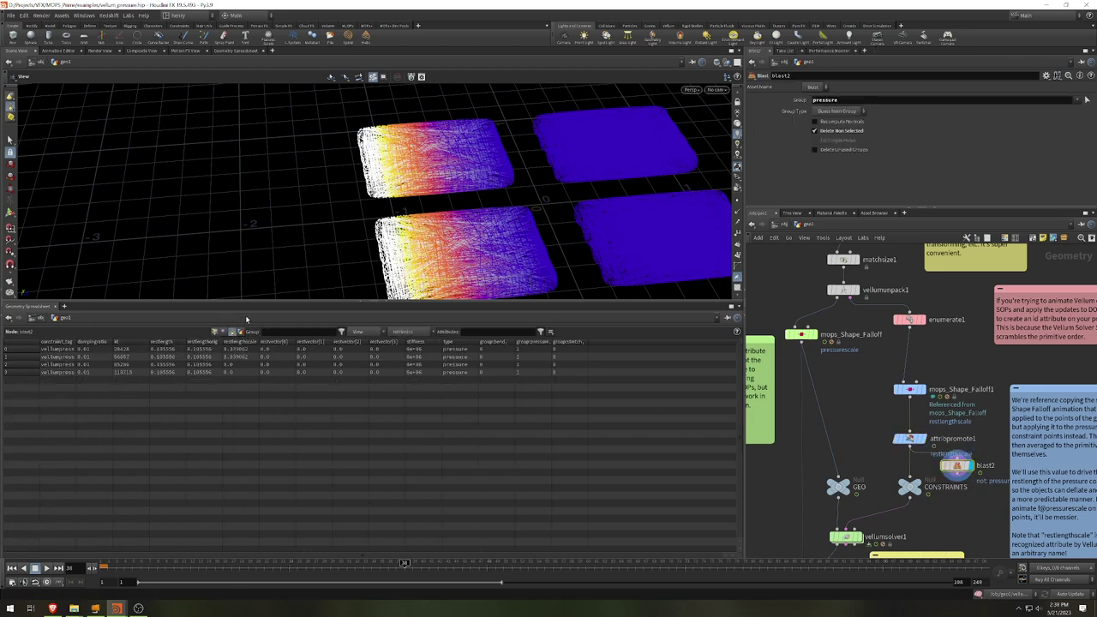
drag(461, 564, 397, 613)
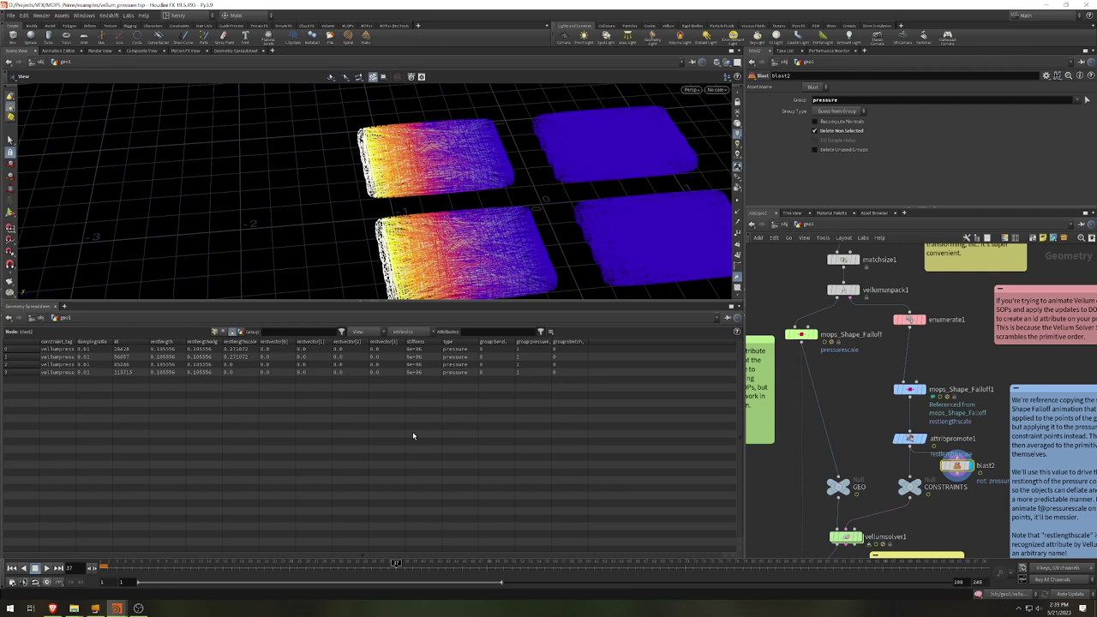
Display mops_Shape_Falloff, inspect the GEO null's point attributes and scrub the timeline to compare the pressurescale animation.
click(814, 334)
click(800, 334)
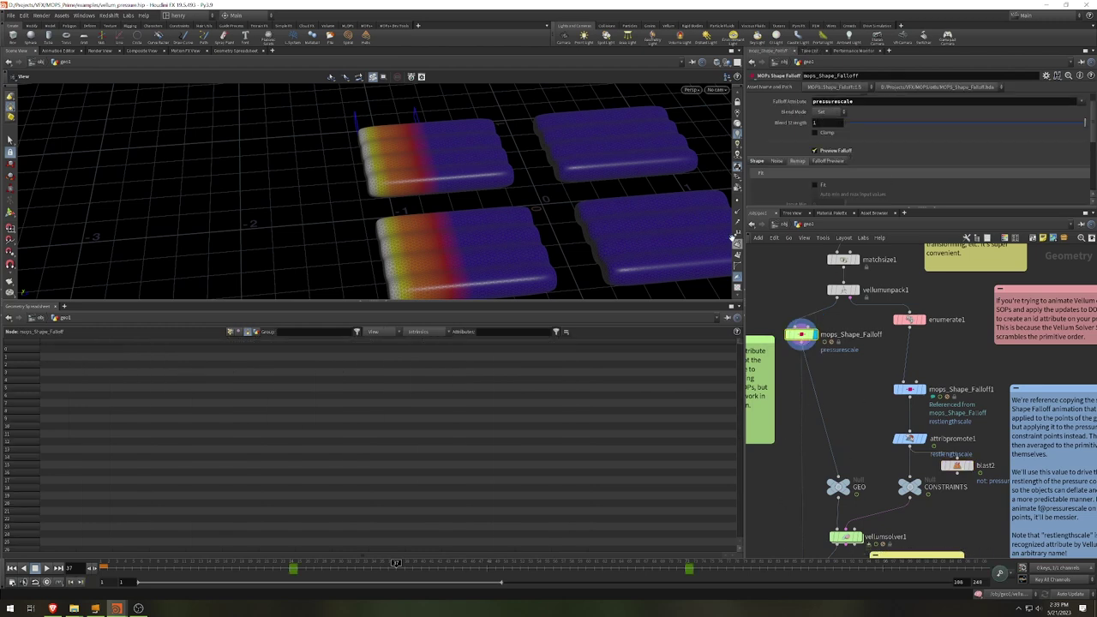
click(838, 486)
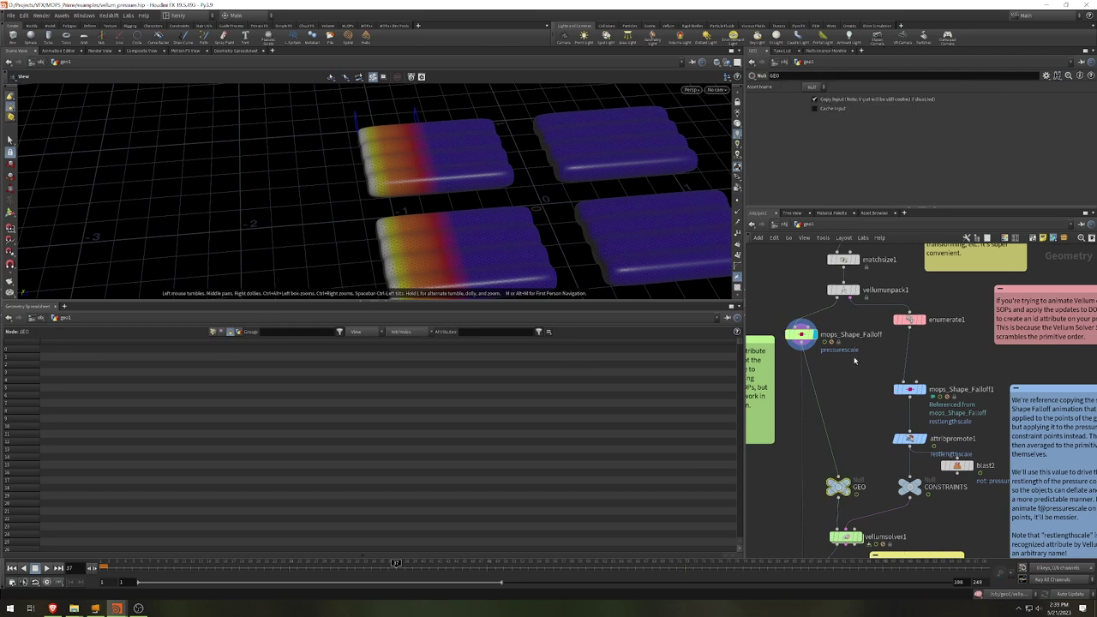
click(212, 331)
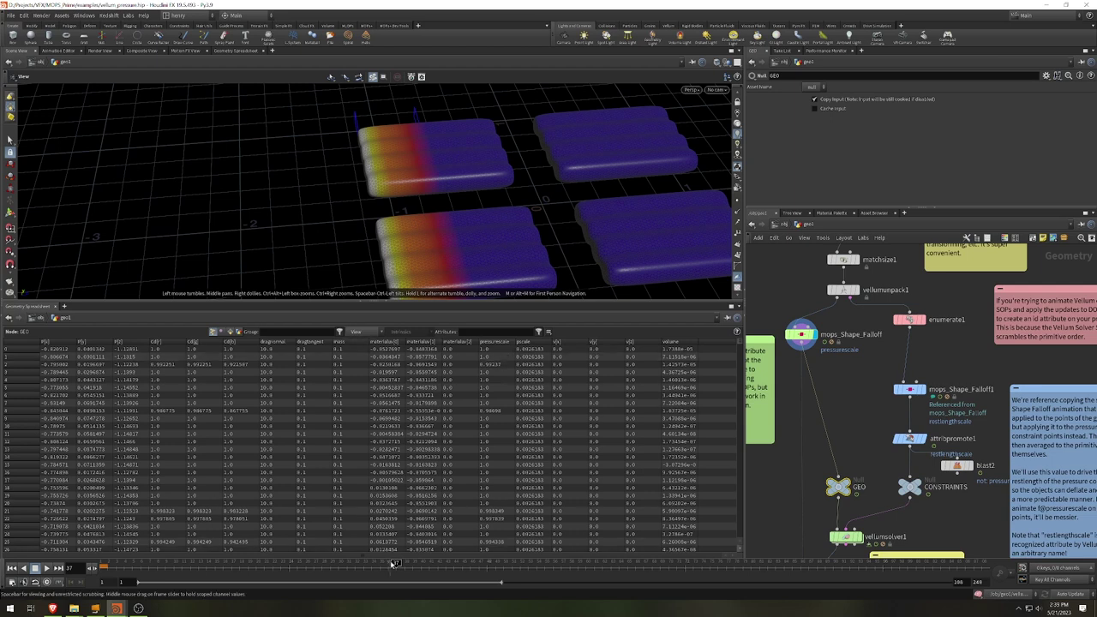
mouse_move(402, 563)
mouse_down()
mouse_move(382, 564)
mouse_move(421, 563)
mouse_up()
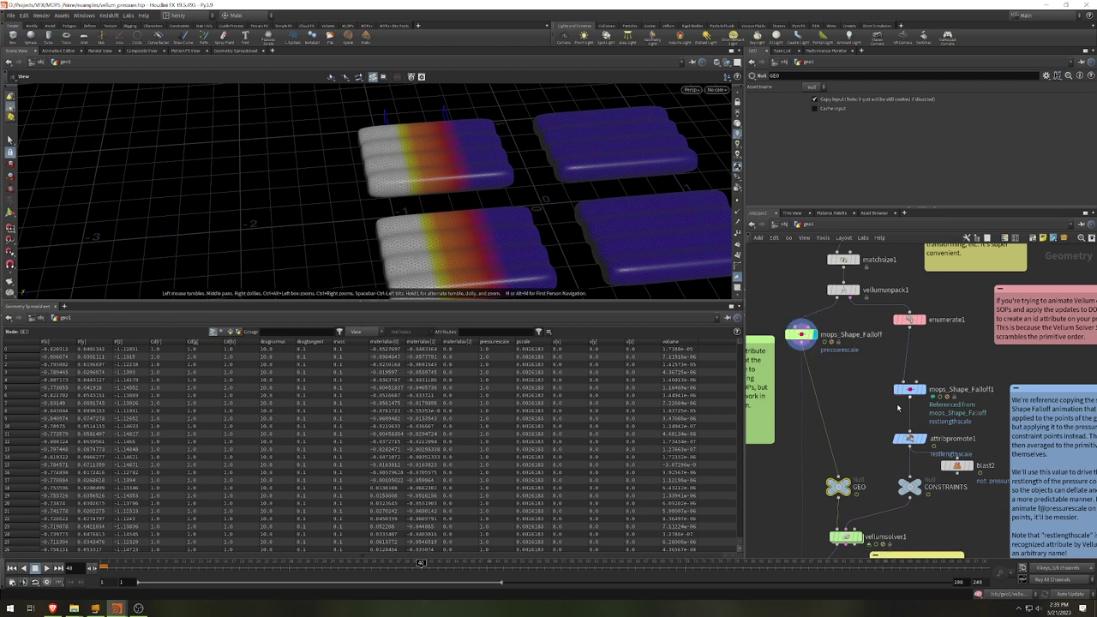
scroll(870, 403, down, 2)
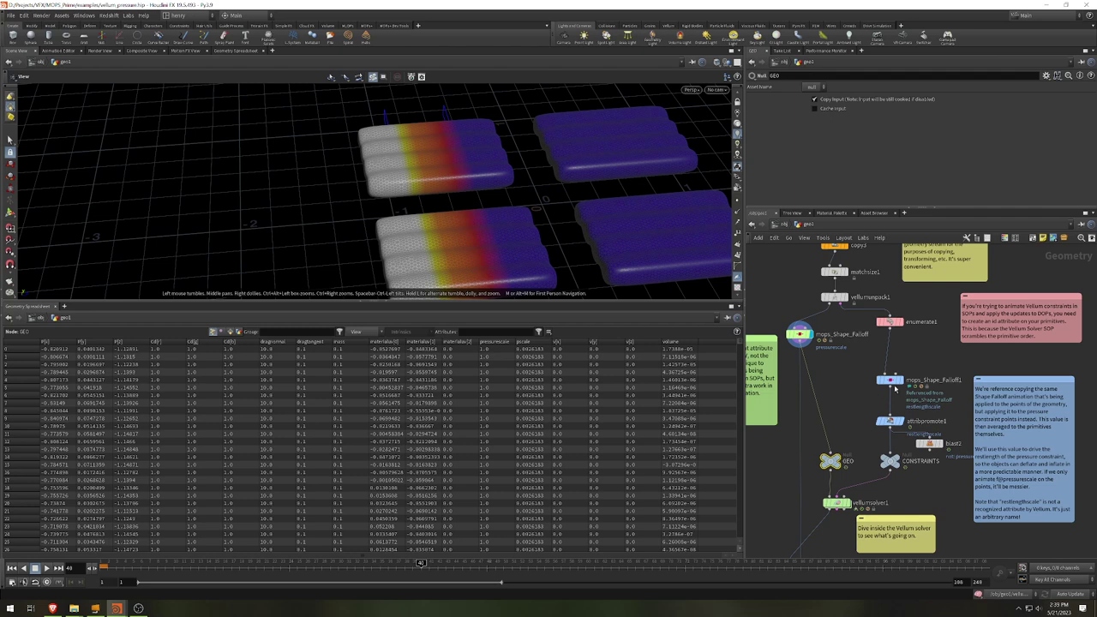
mouse_move(899, 411)
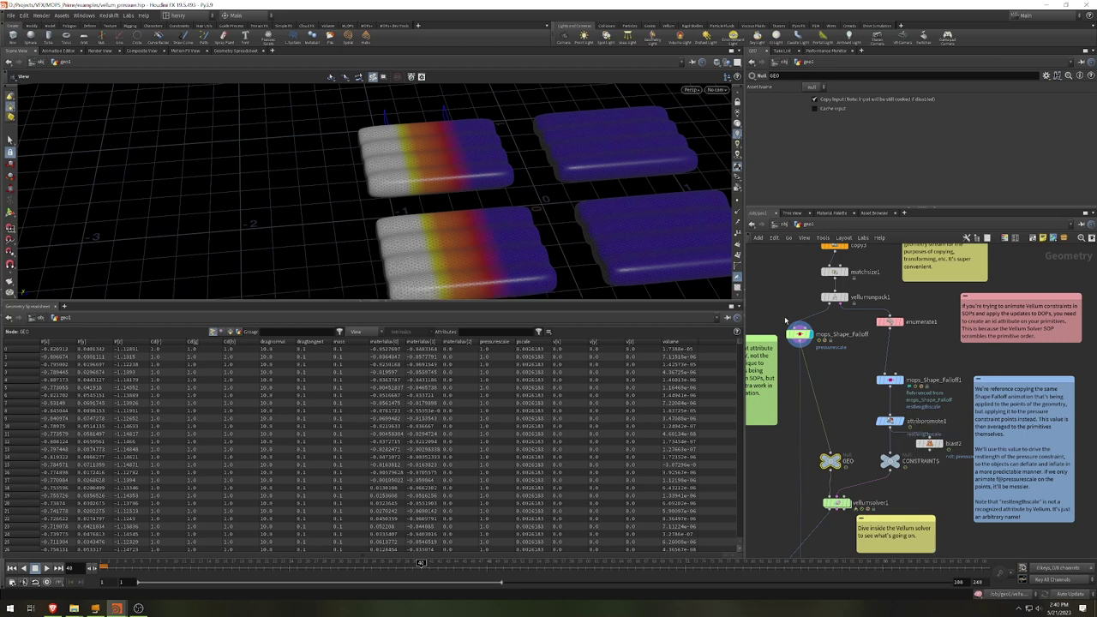
drag(397, 563, 305, 605)
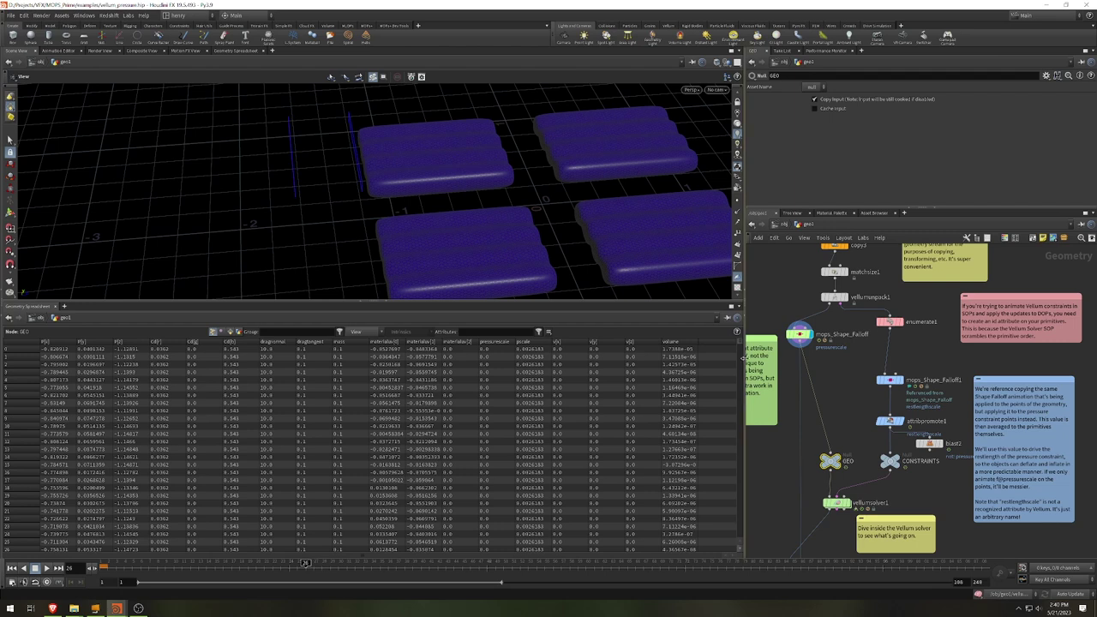
Return to frame 1 and open the forces network inside vellumsolver1 to view its MOPs Fetch Attribute nodes.
middle_drag(832, 426, 846, 369)
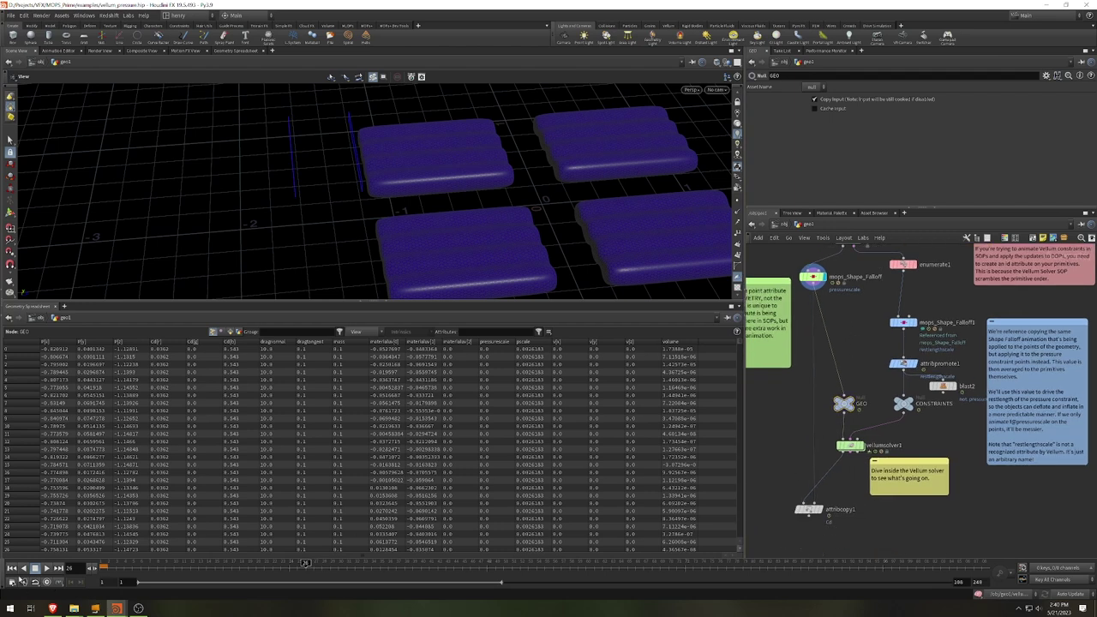
click(12, 568)
double_click(849, 445)
scroll(837, 402, up, 5)
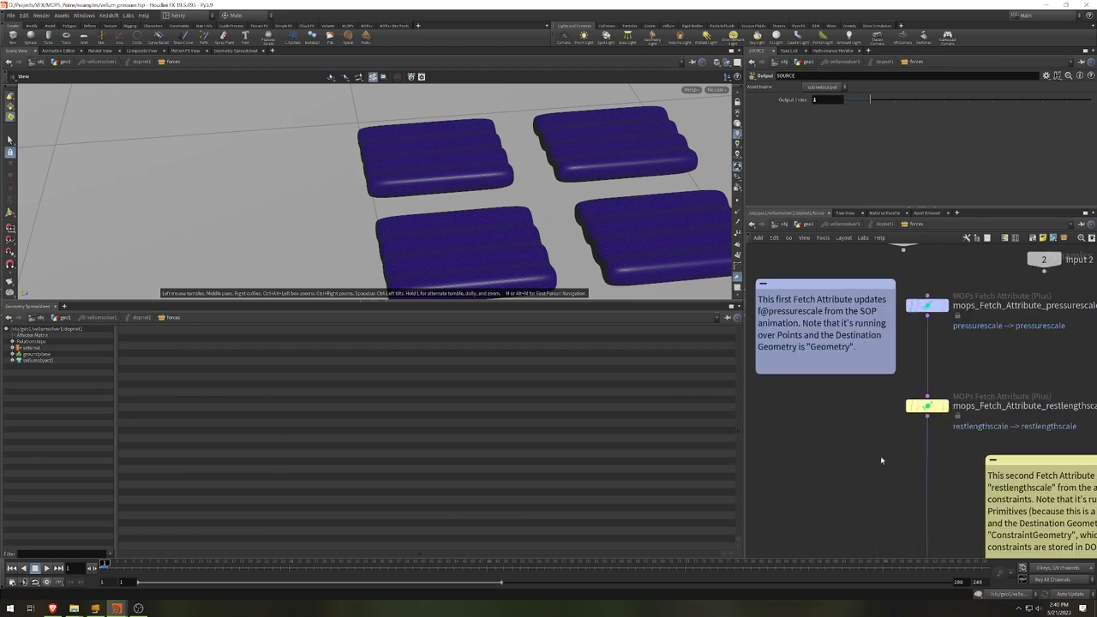
Select mops_Fetch_Attribute_pressurescale and inspect its destination geometry and source SOP path.
middle_drag(983, 397, 942, 418)
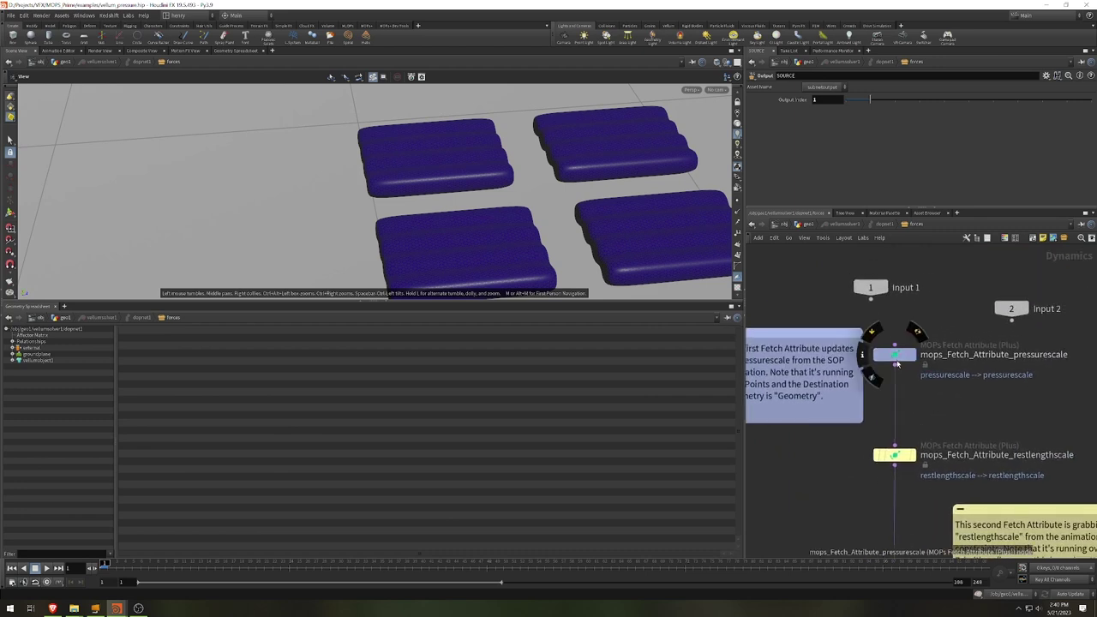
click(895, 356)
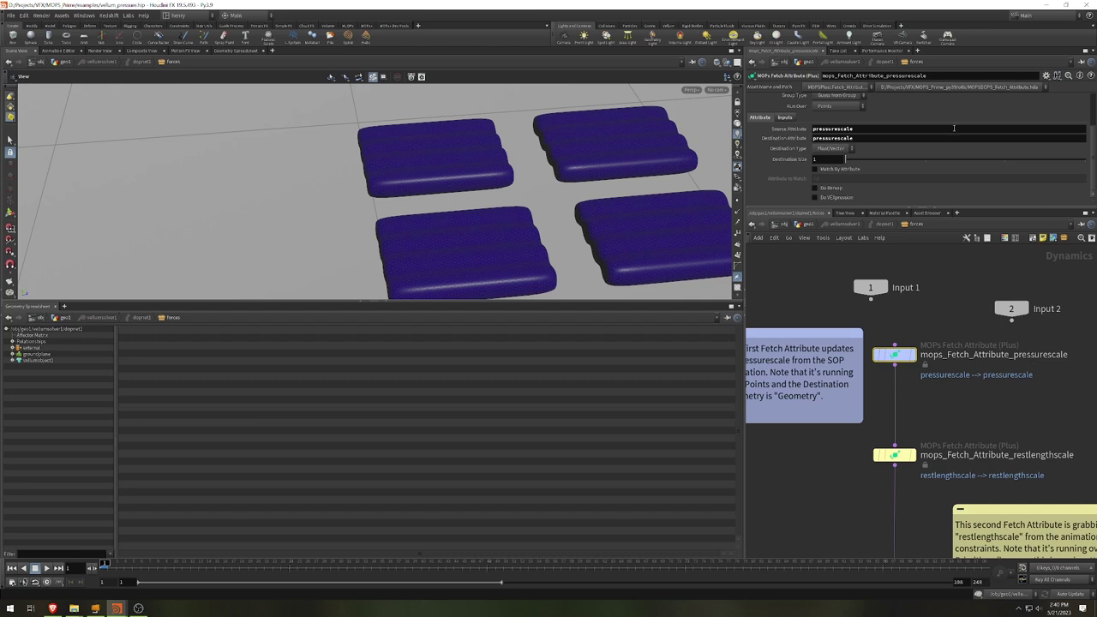
scroll(807, 131, up, 3)
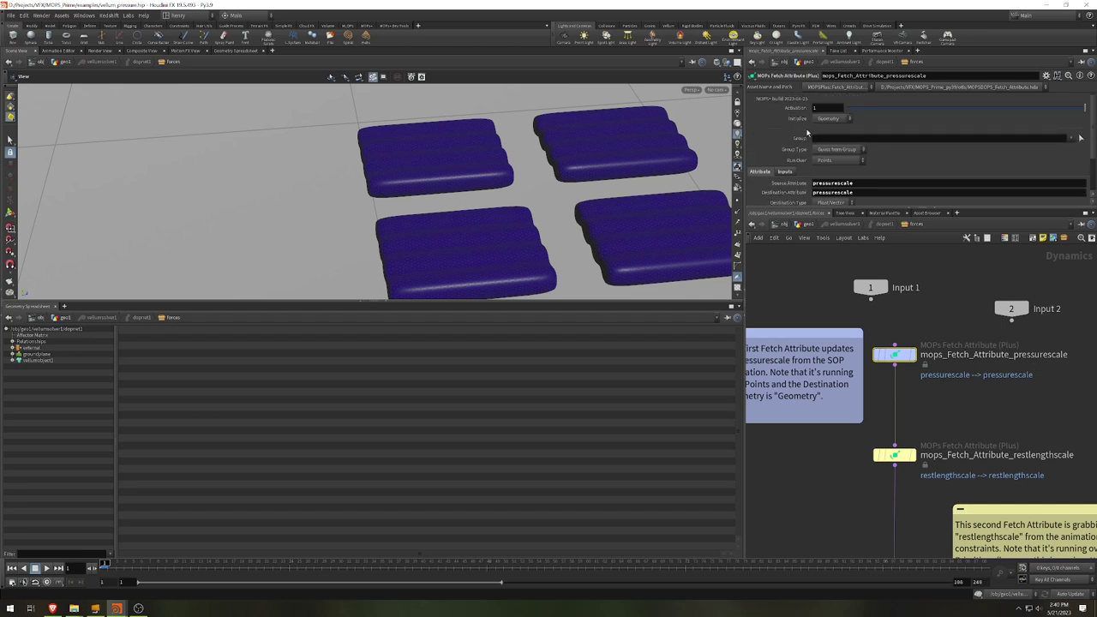
scroll(871, 170, down, 2)
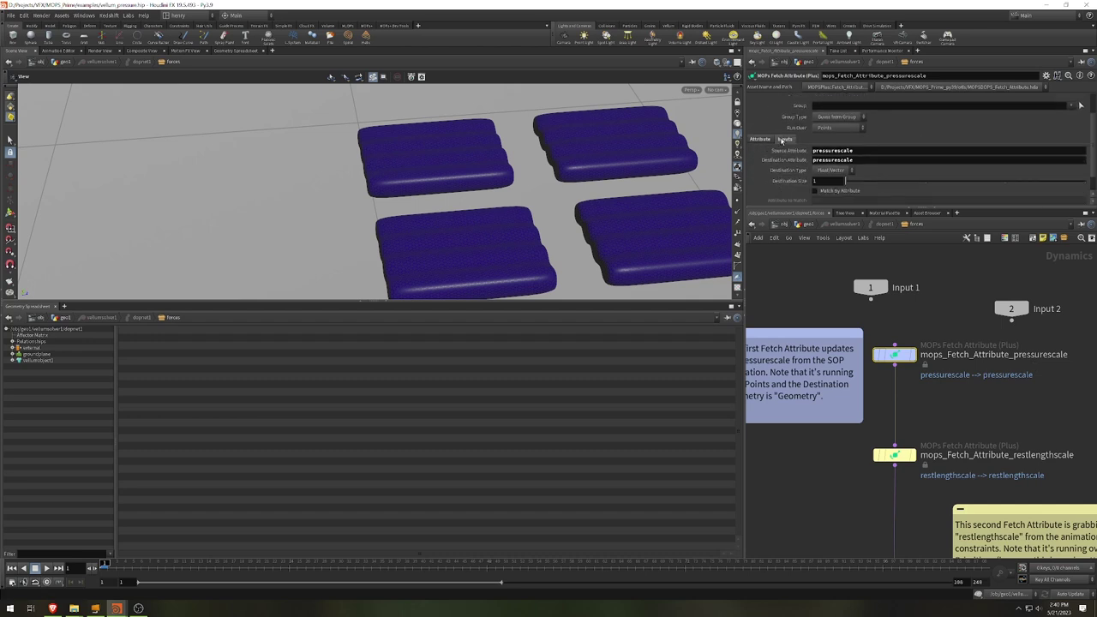
click(785, 139)
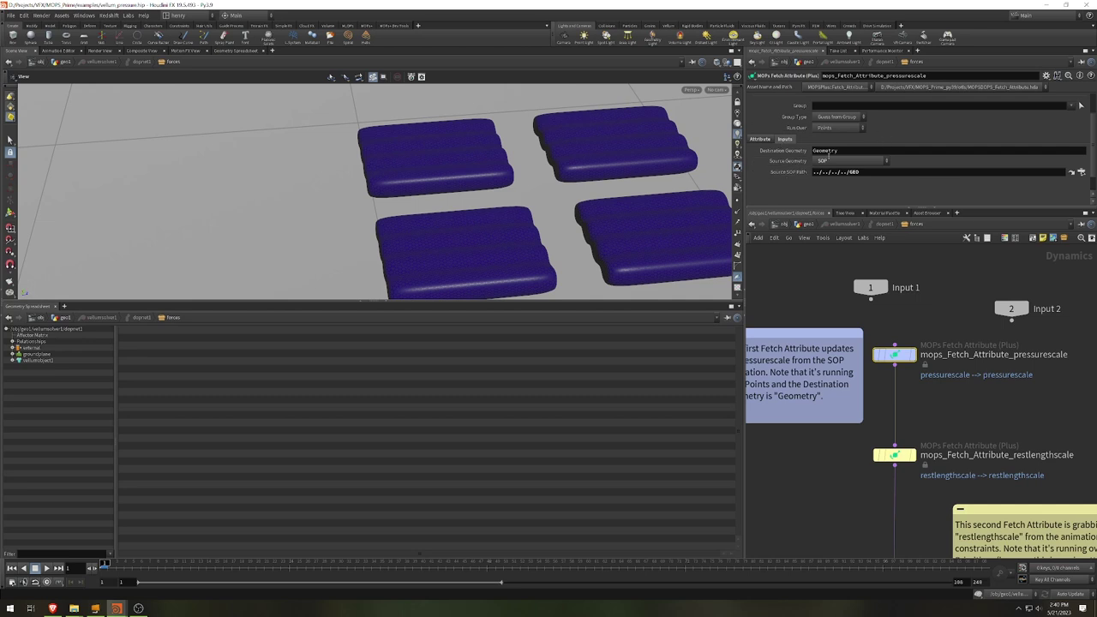
click(881, 173)
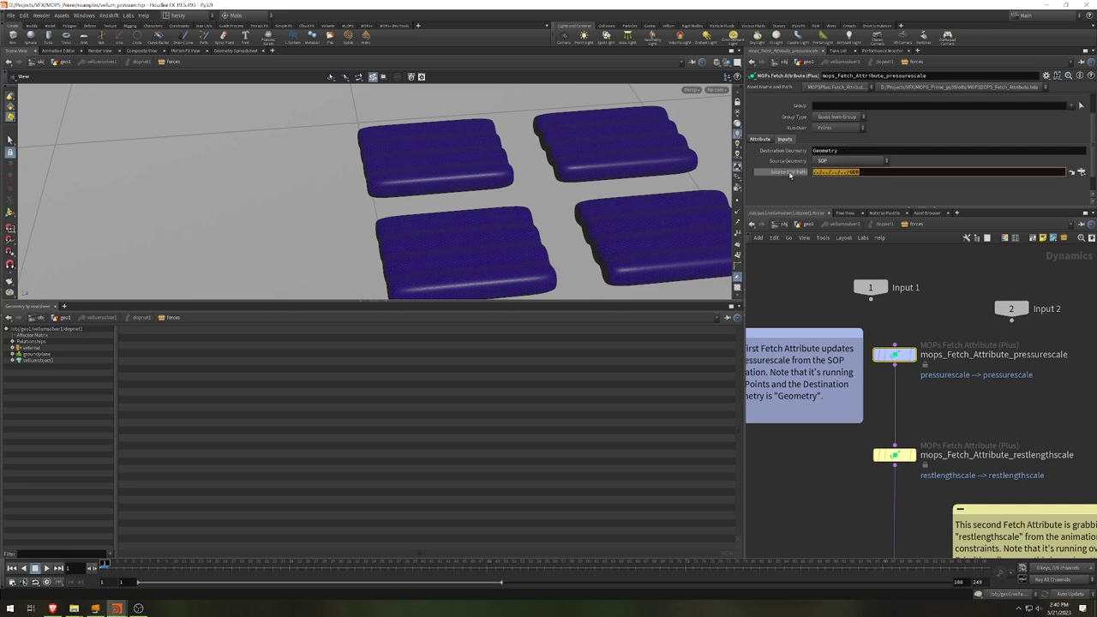
click(869, 173)
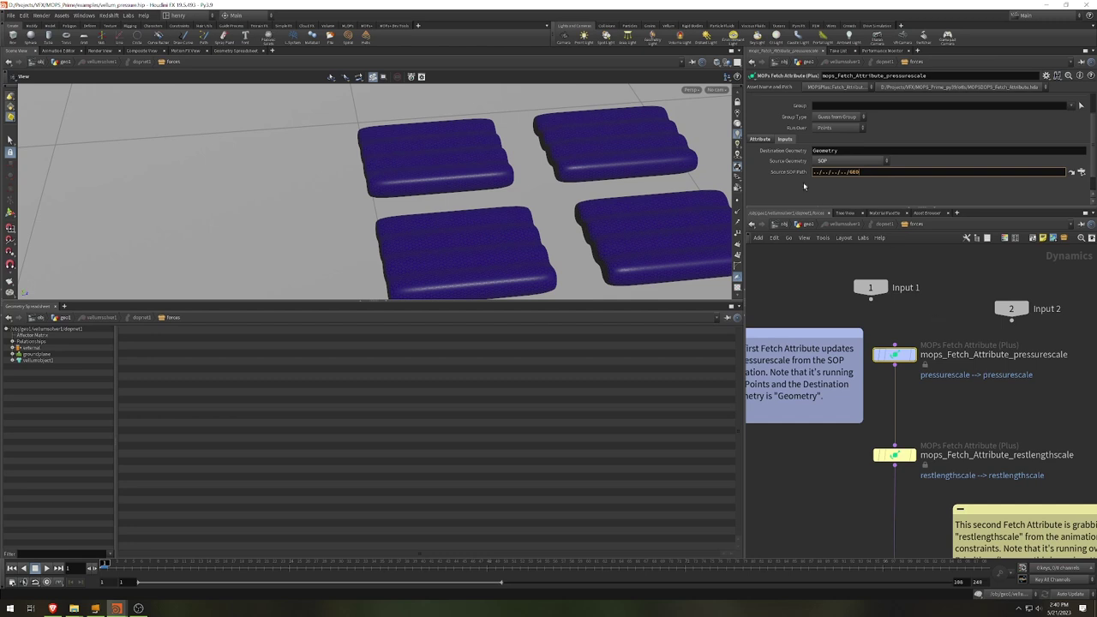
Review the source attribute, destination attribute and run-over settings of mops_Fetch_Attribute_pressurescale.
click(760, 139)
scroll(935, 169, down, 1)
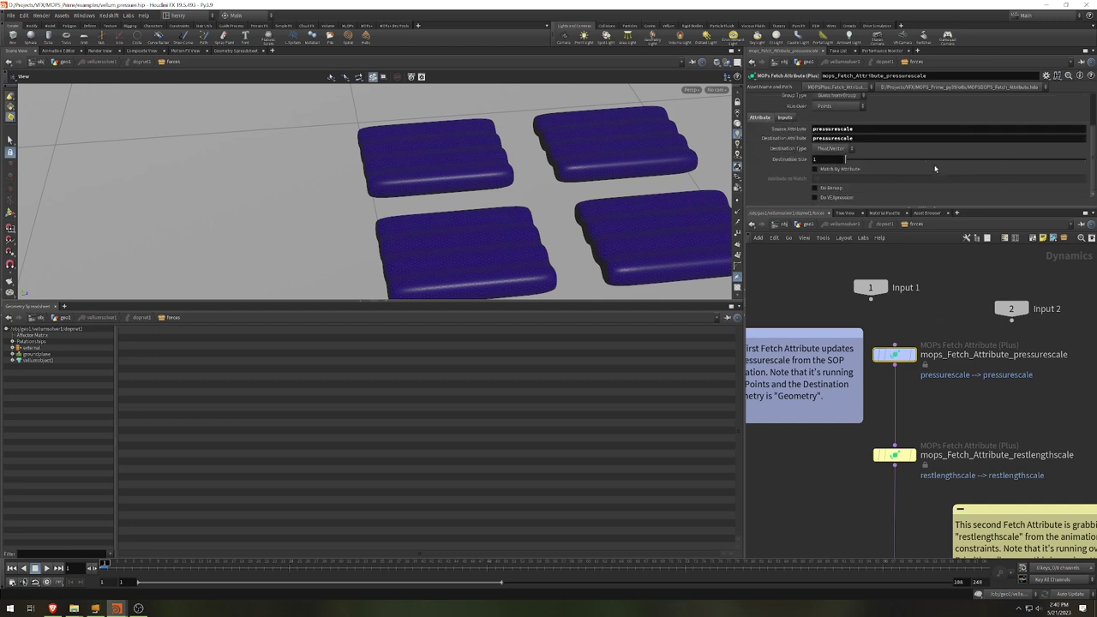
scroll(892, 157, up, 2)
scroll(916, 145, down, 2)
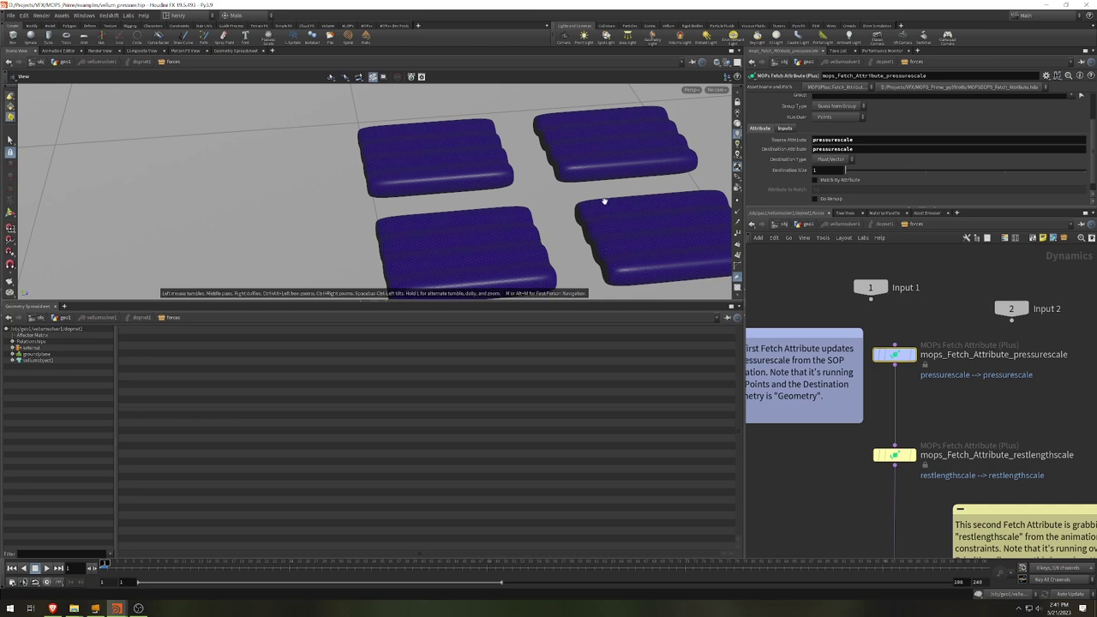
Select mops_Fetch_Attribute_restlengthscale, review its attribute settings and set Initialize to Constraints.
middle_drag(944, 409, 942, 343)
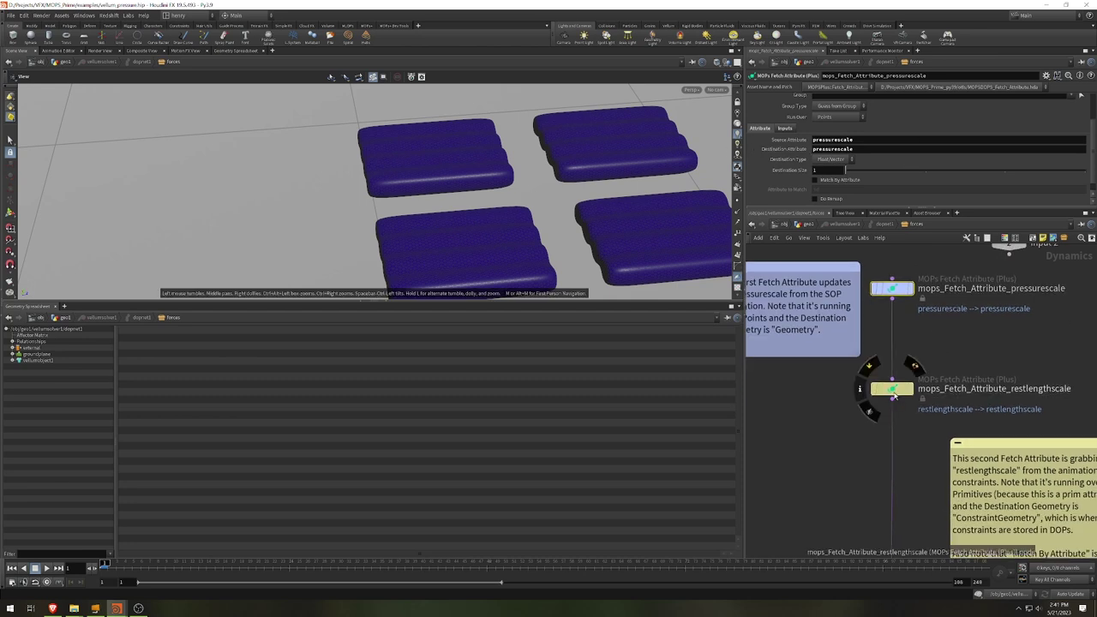
click(891, 388)
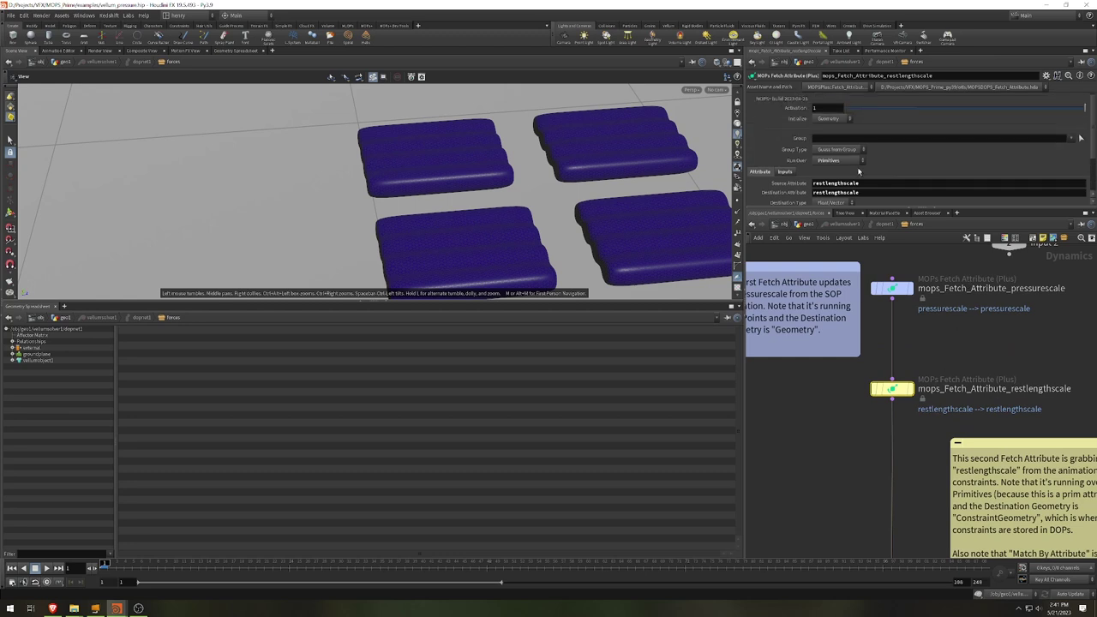
scroll(942, 163, up, 2)
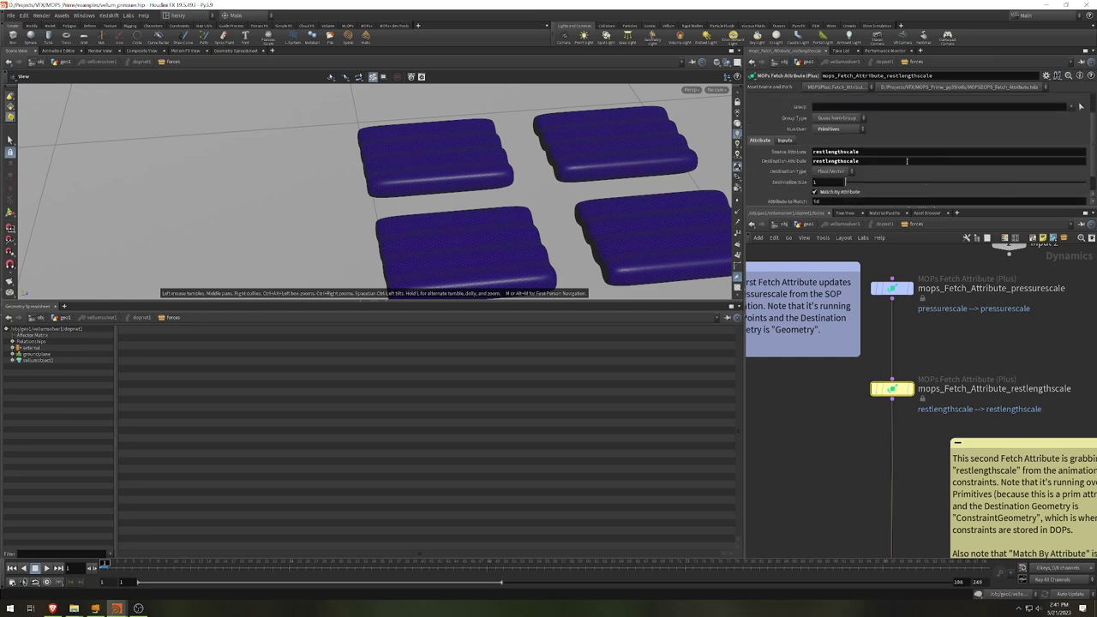
scroll(828, 133, up, 3)
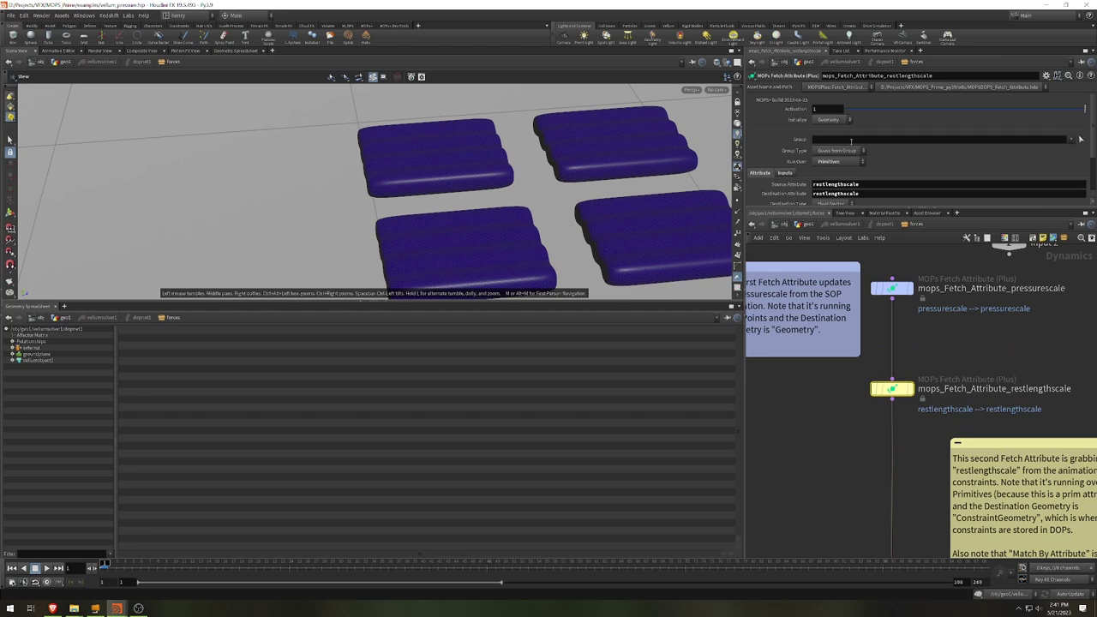
scroll(845, 137, down, 3)
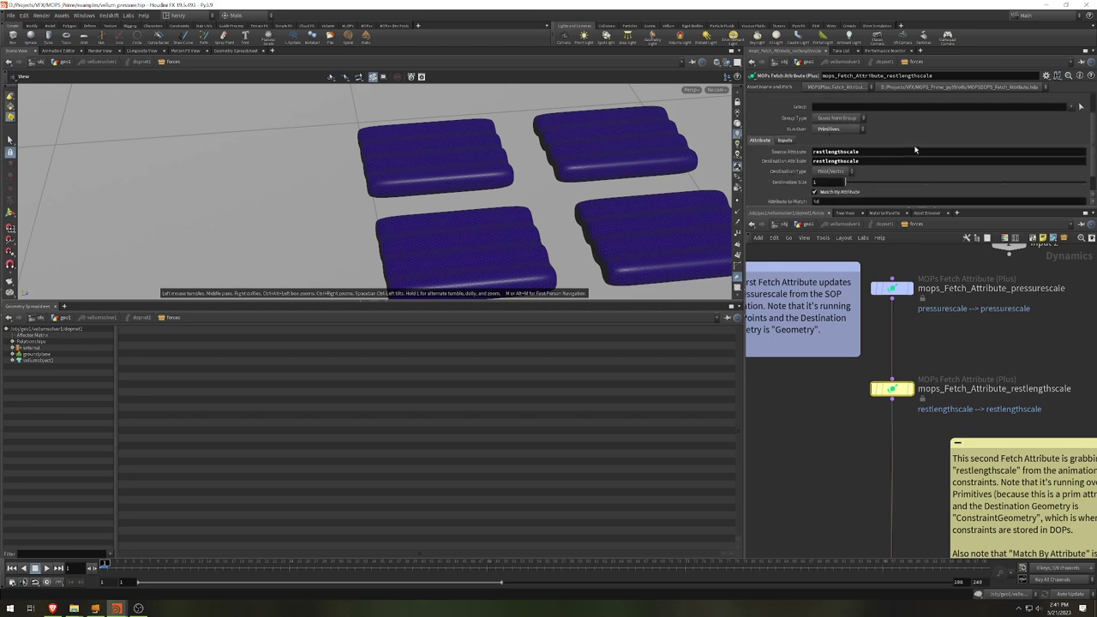
scroll(914, 150, up, 2)
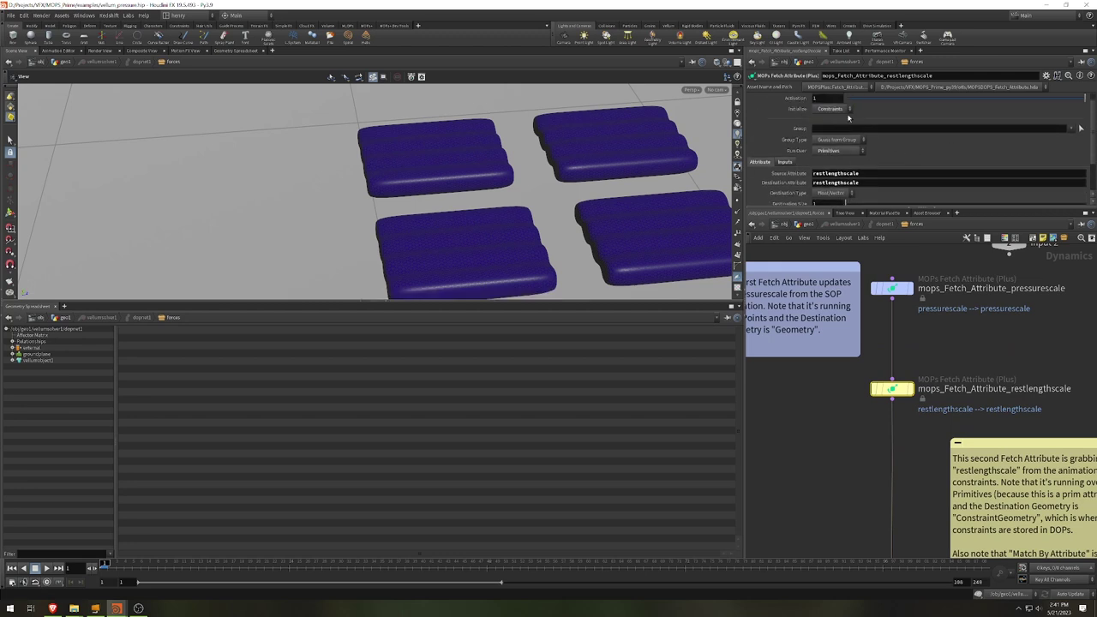
Inspect the restlengthscale fetch node's destination geometry and source SOP path, checking the CONSTRAINTS null in geo1 before returning to the solver's forces network.
click(787, 162)
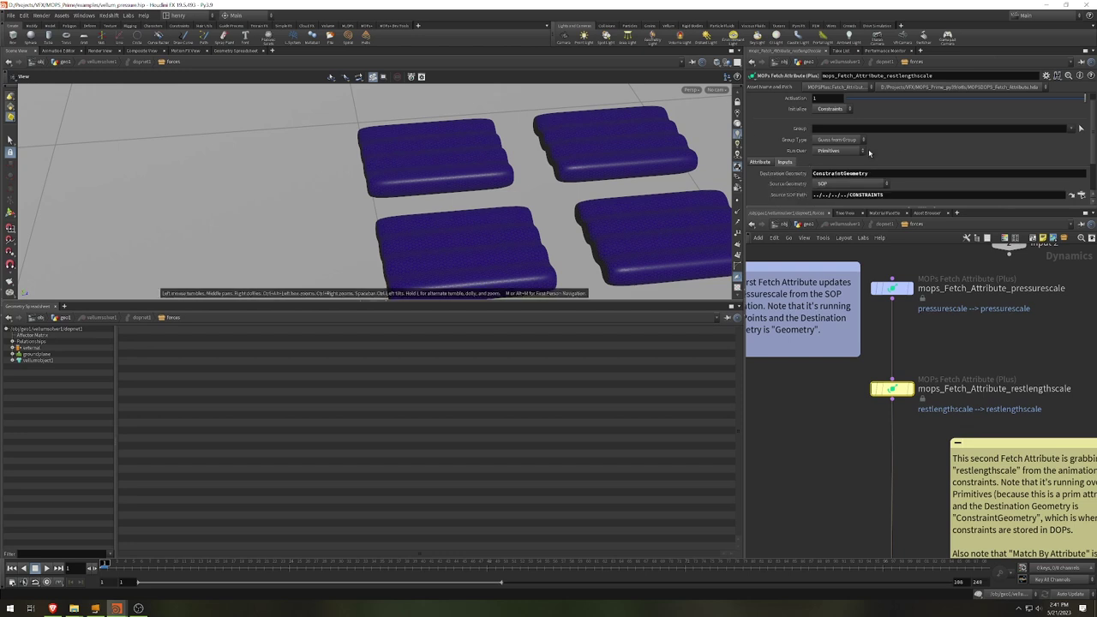
click(841, 175)
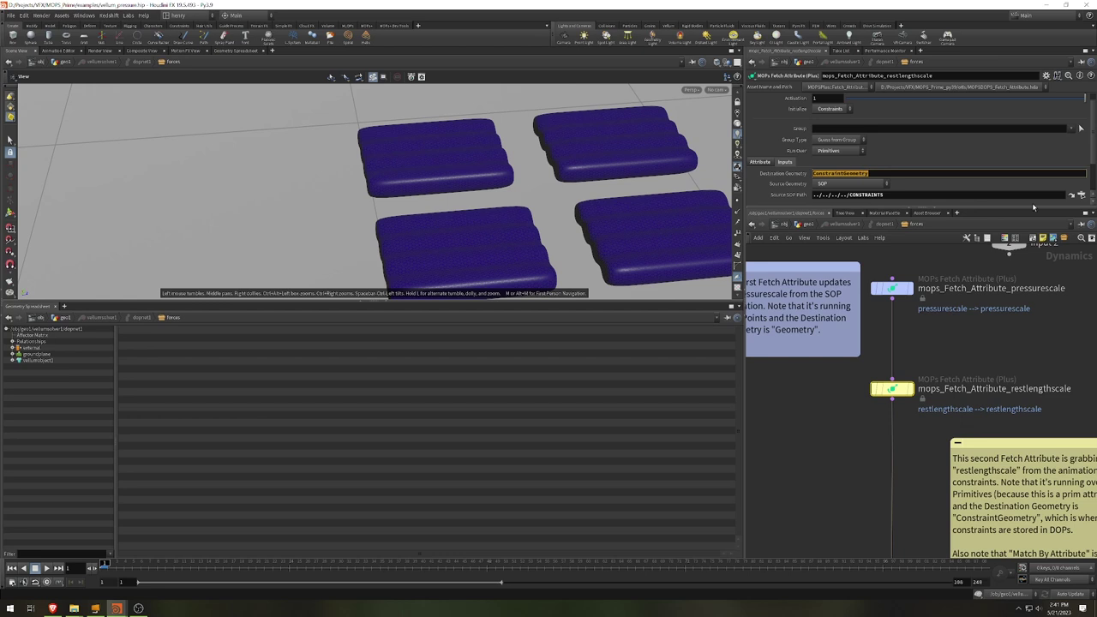
scroll(943, 184, down, 2)
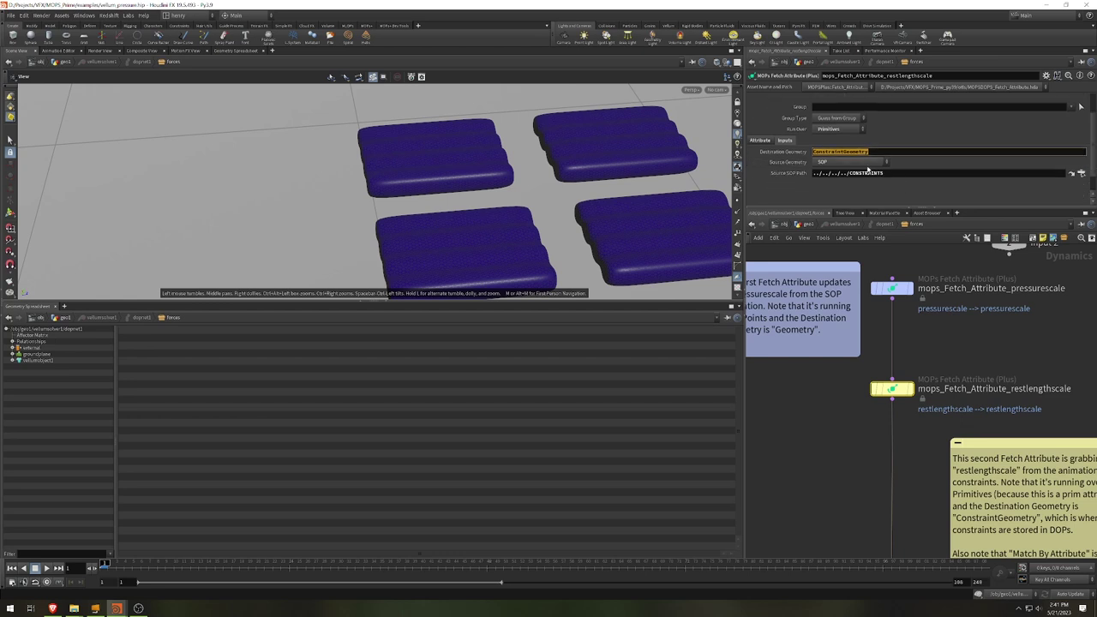
key(Tab)
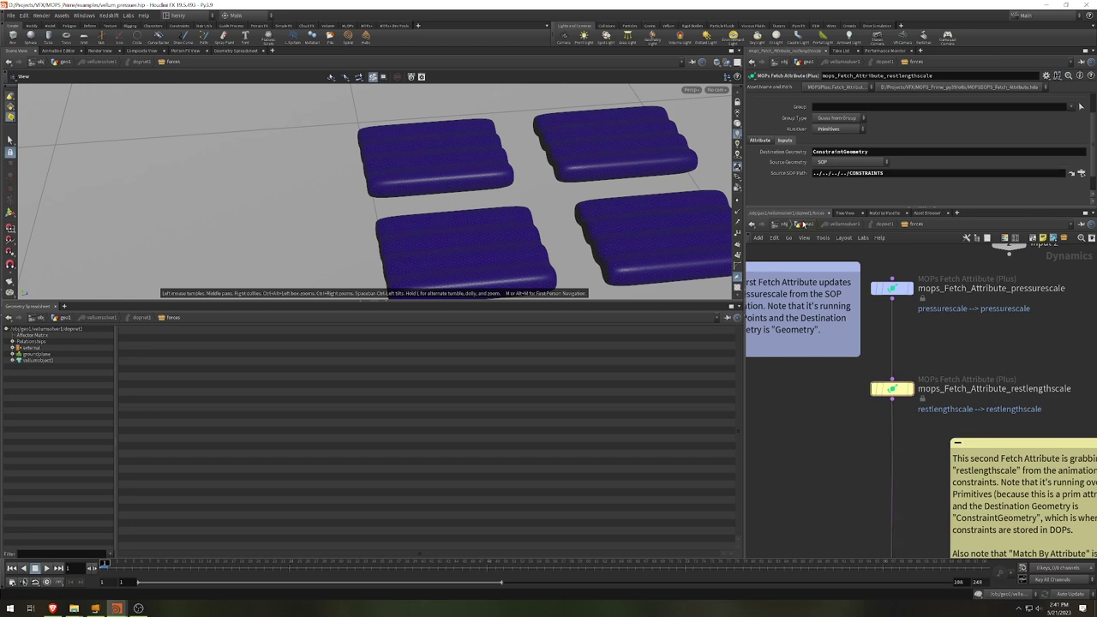
click(804, 224)
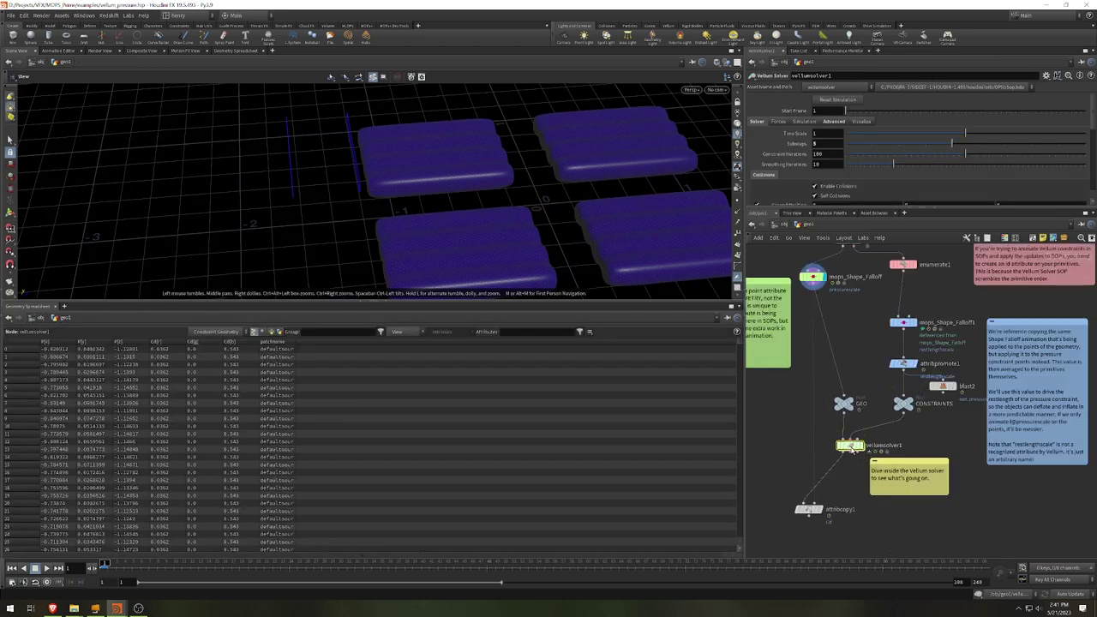
double_click(862, 441)
Examine the source and destination attributes and the Match By Attribute setting of mops_Fetch_Attribute_restlengthscale.
scroll(879, 120, down, 2)
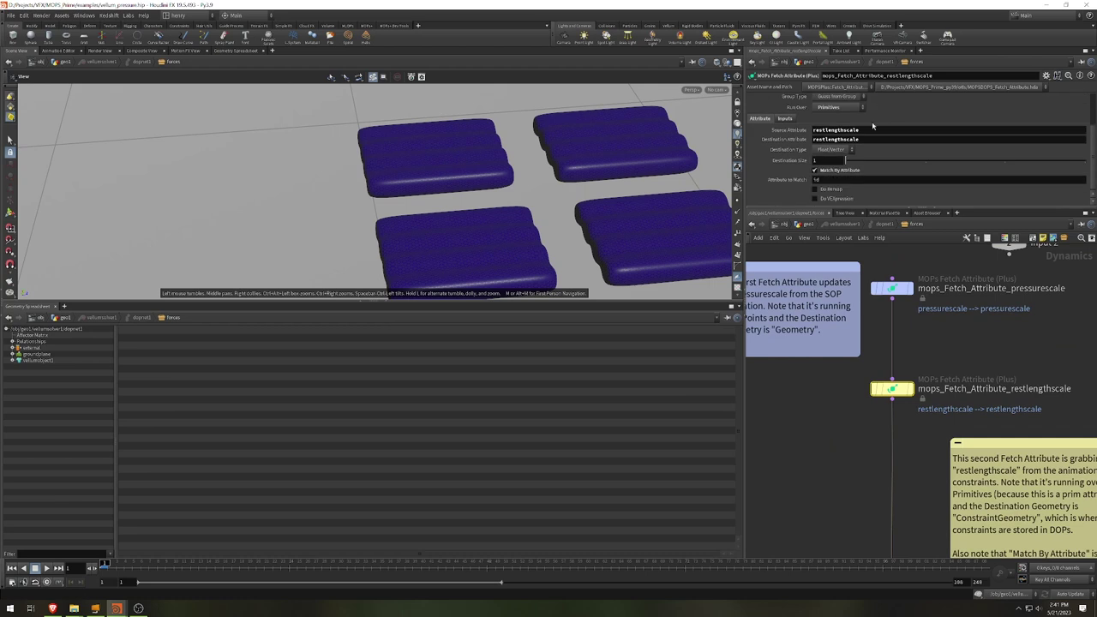
double_click(832, 139)
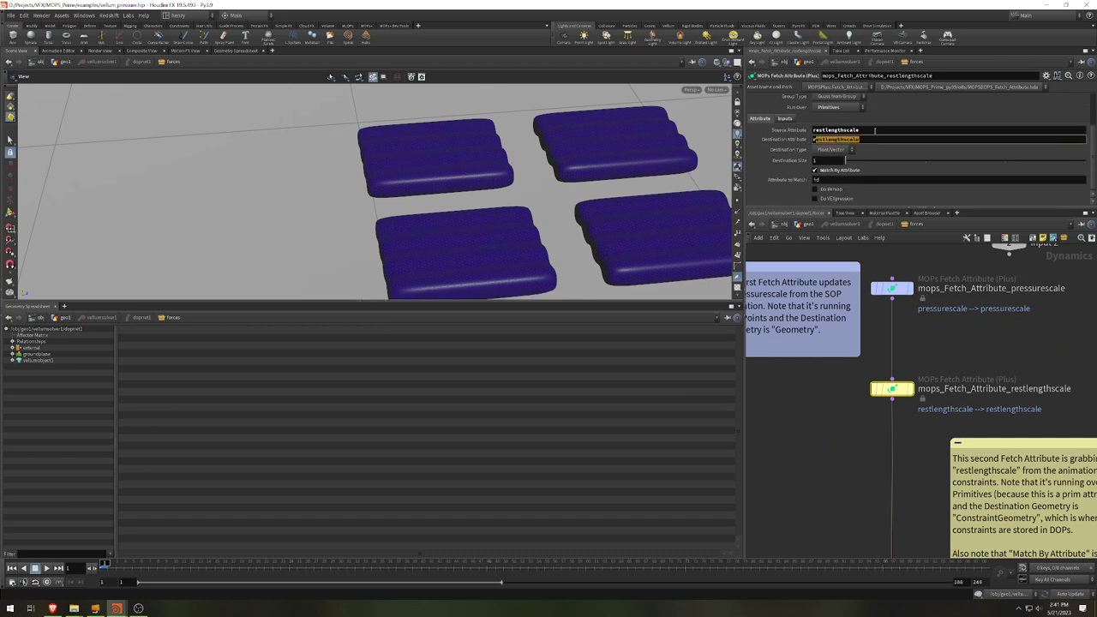
click(875, 131)
double_click(887, 130)
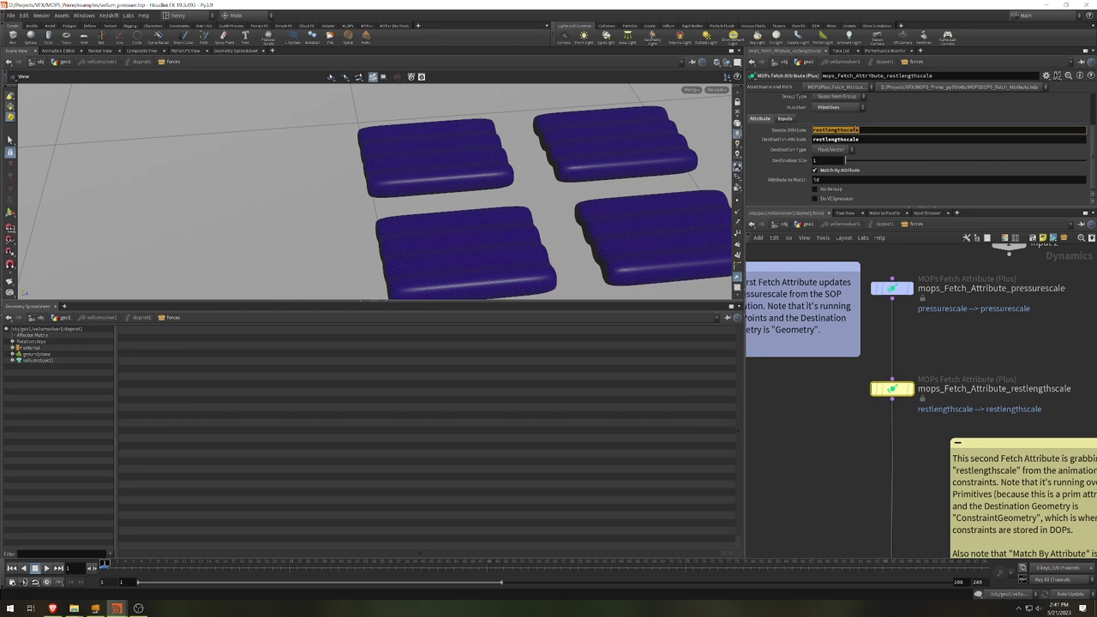
Go back to geo1 to view the enumerate1 node on the constraints branch, and reopen the forces network inside vellumsolver1.
key(Tab)
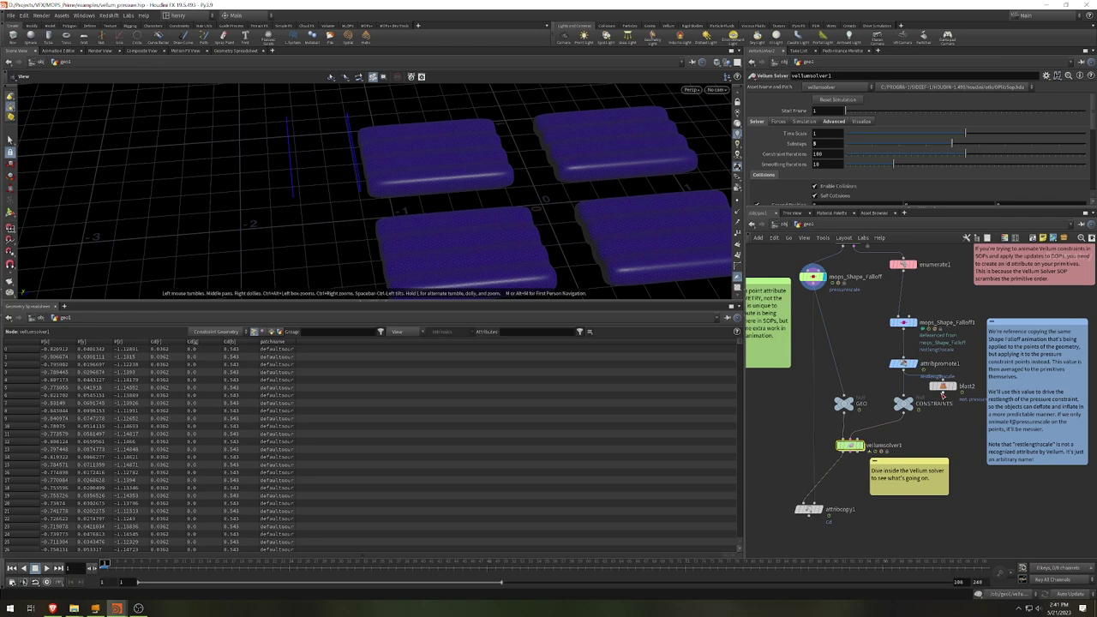
middle_drag(907, 271, 910, 311)
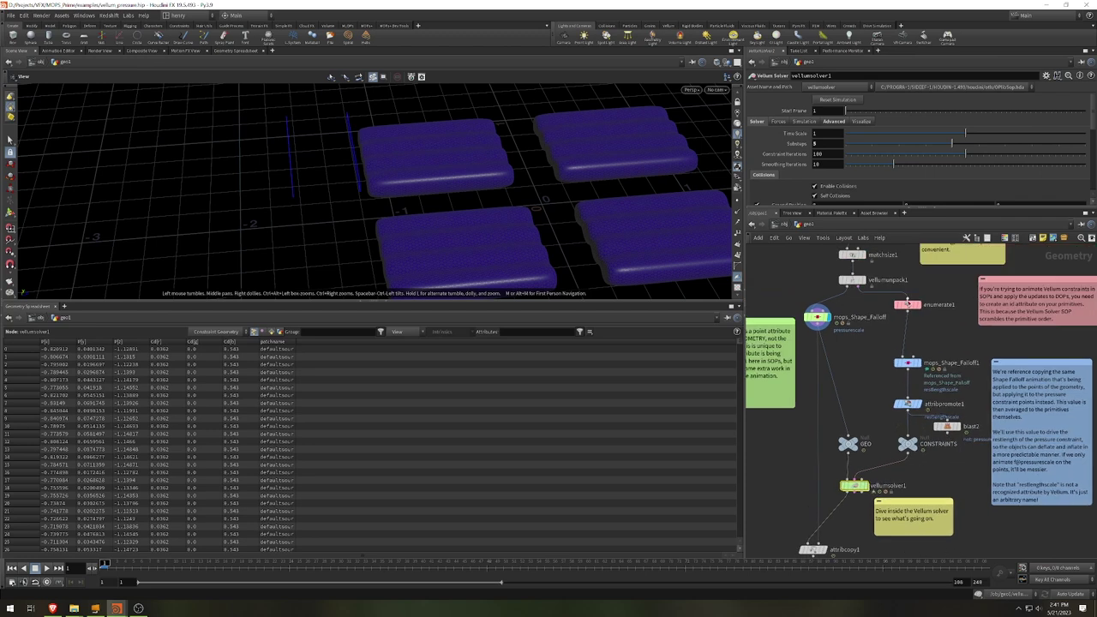
double_click(848, 486)
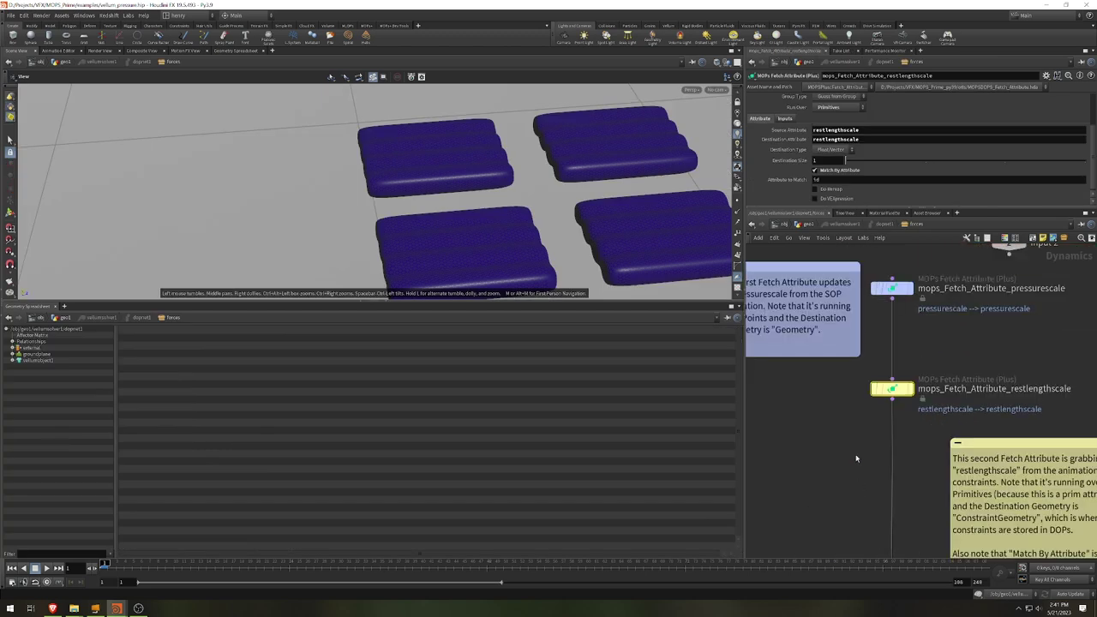
Select vellumconstraintproperty1 and inspect its constraint group and Rest Length Scale parameter.
click(896, 385)
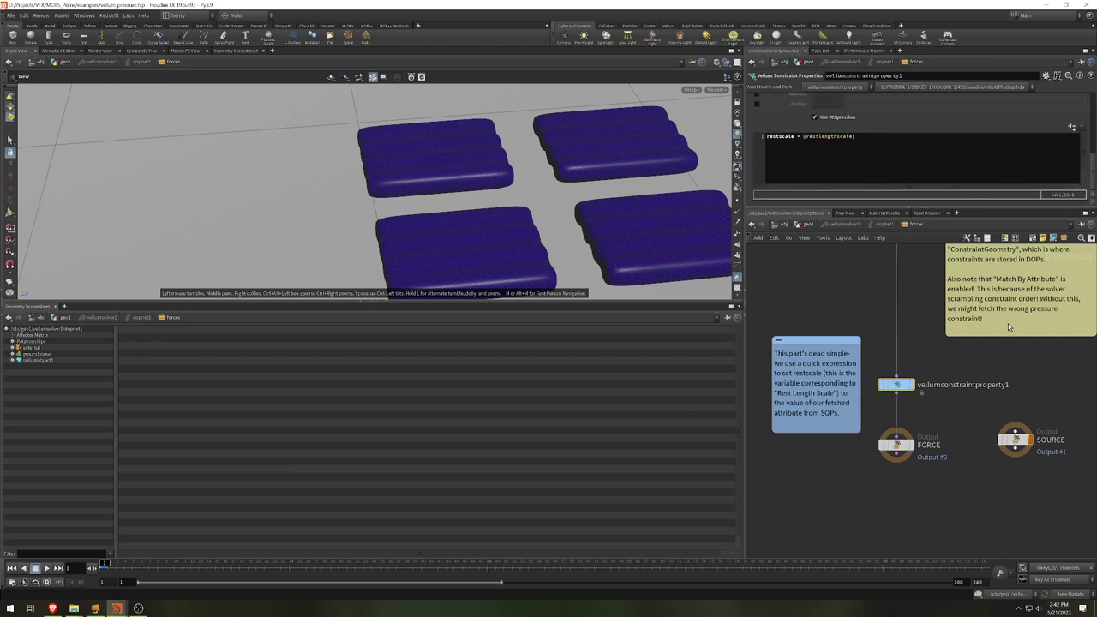
scroll(1090, 176, up, 5)
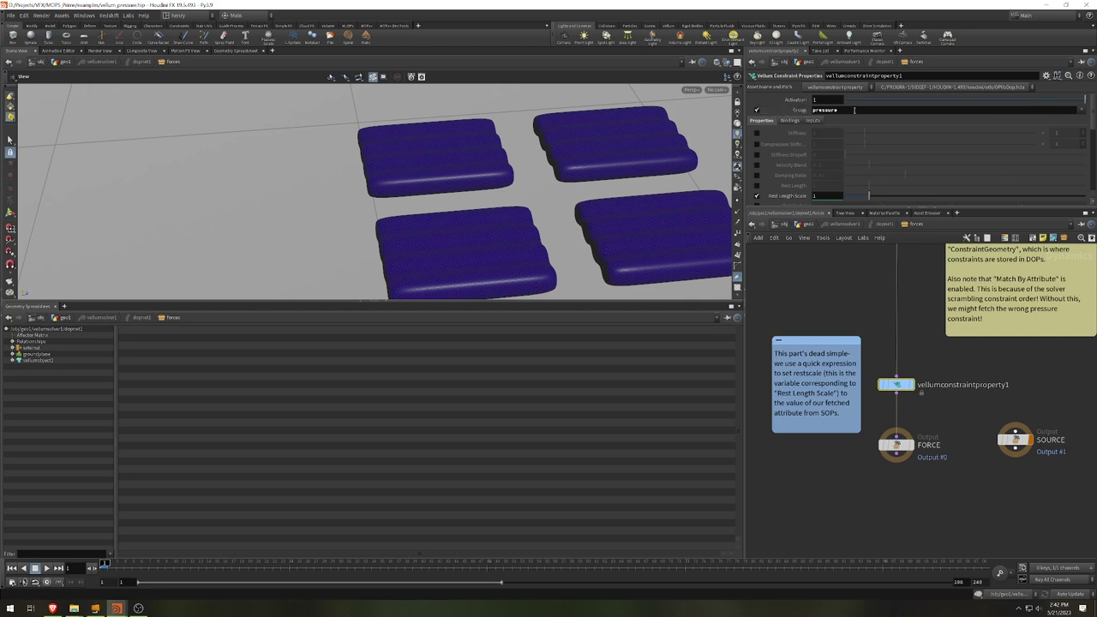
scroll(878, 187, down, 3)
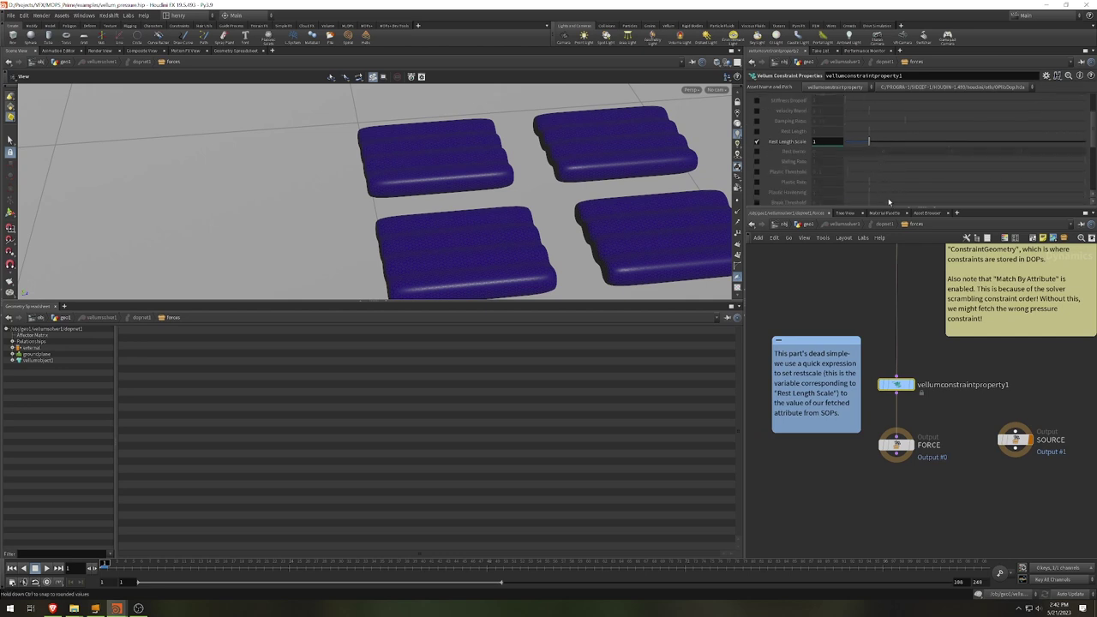
scroll(935, 328, up, 4)
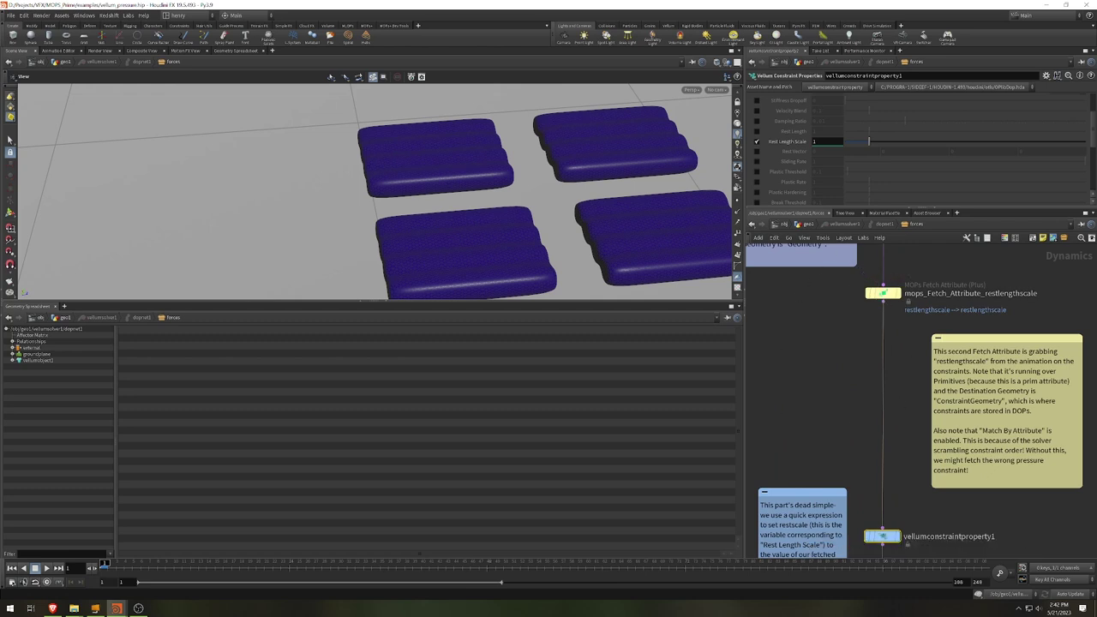
scroll(892, 163, down, 5)
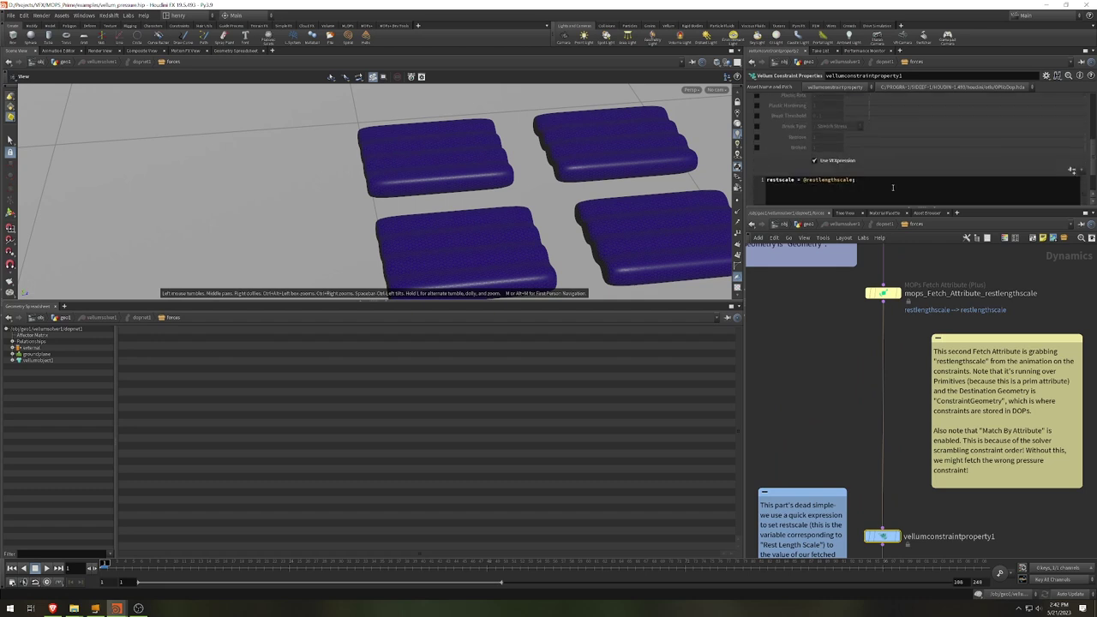
triple_click(897, 182)
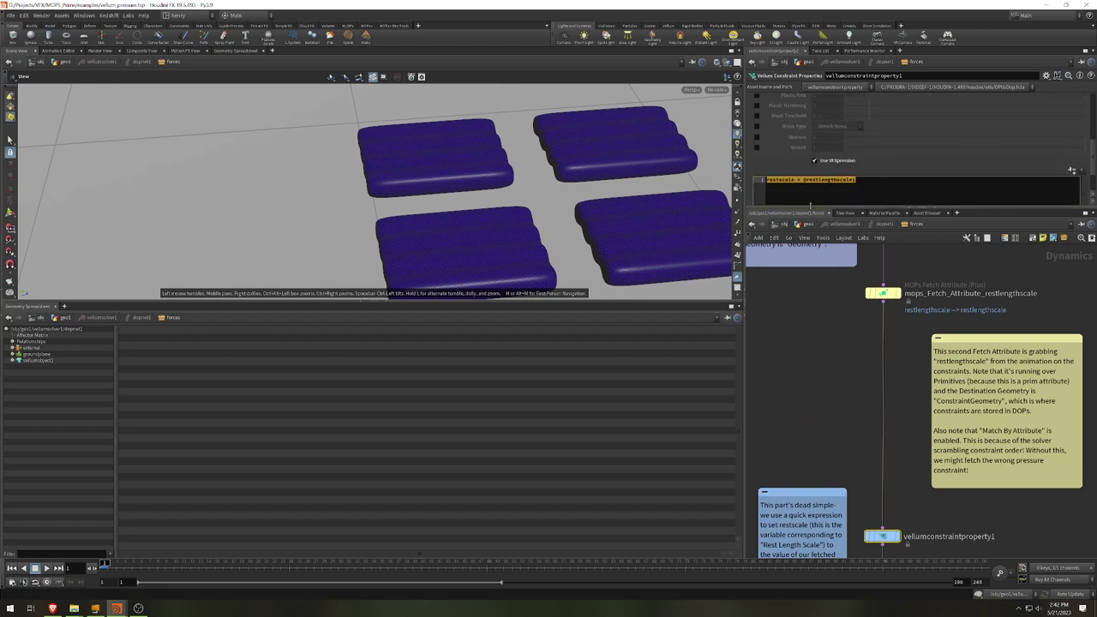
click(781, 179)
double_click(781, 179)
scroll(797, 193, down, 2)
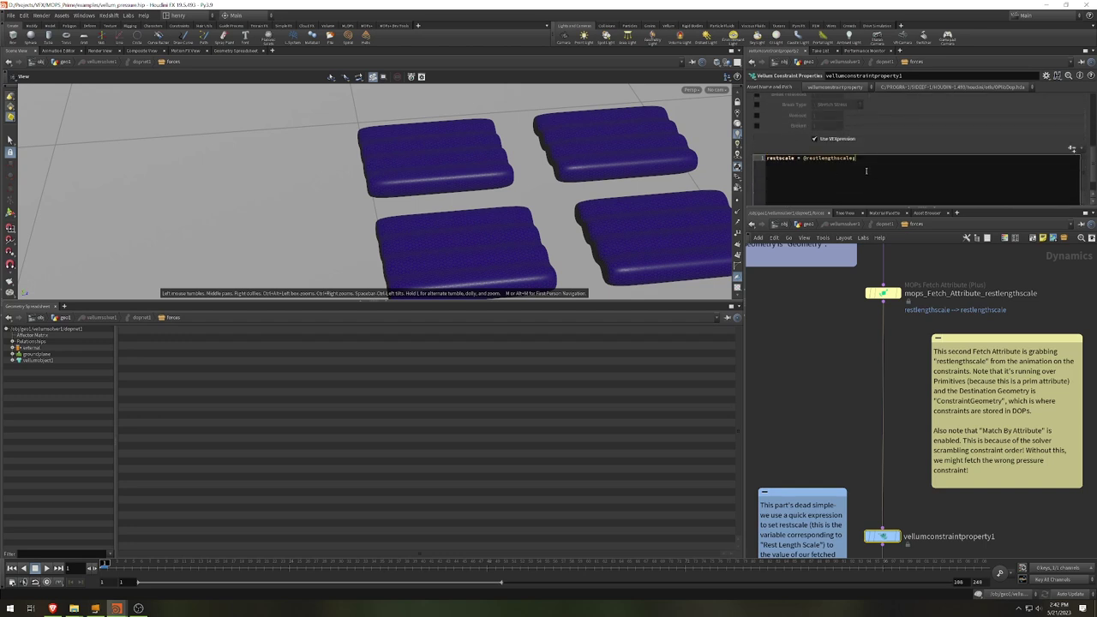
double_click(804, 167)
scroll(900, 138, down, 2)
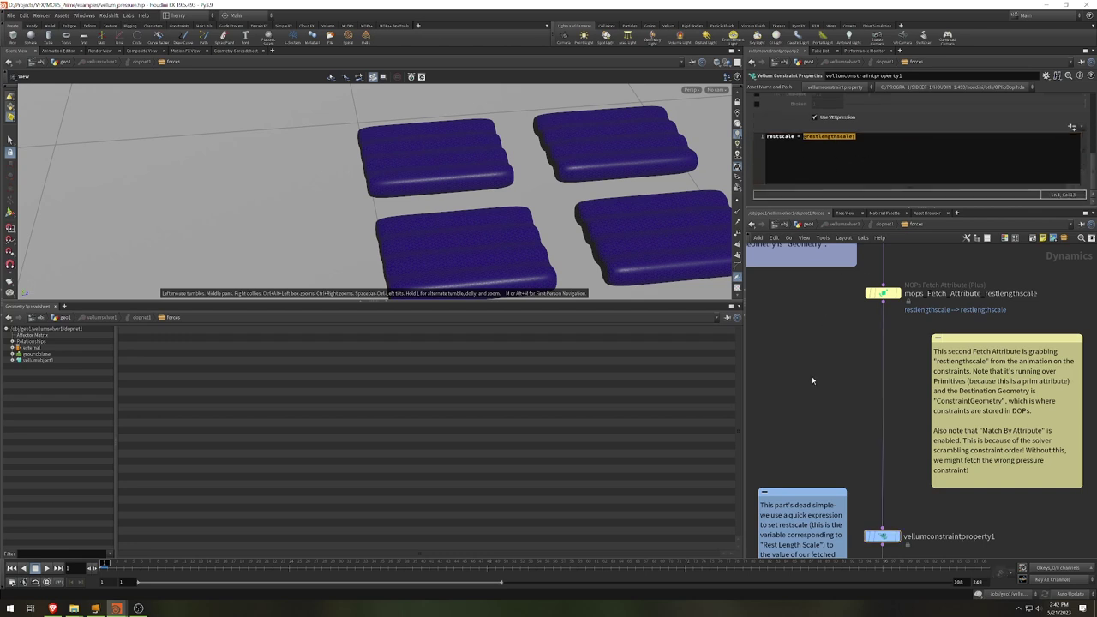
scroll(812, 369, down, 5)
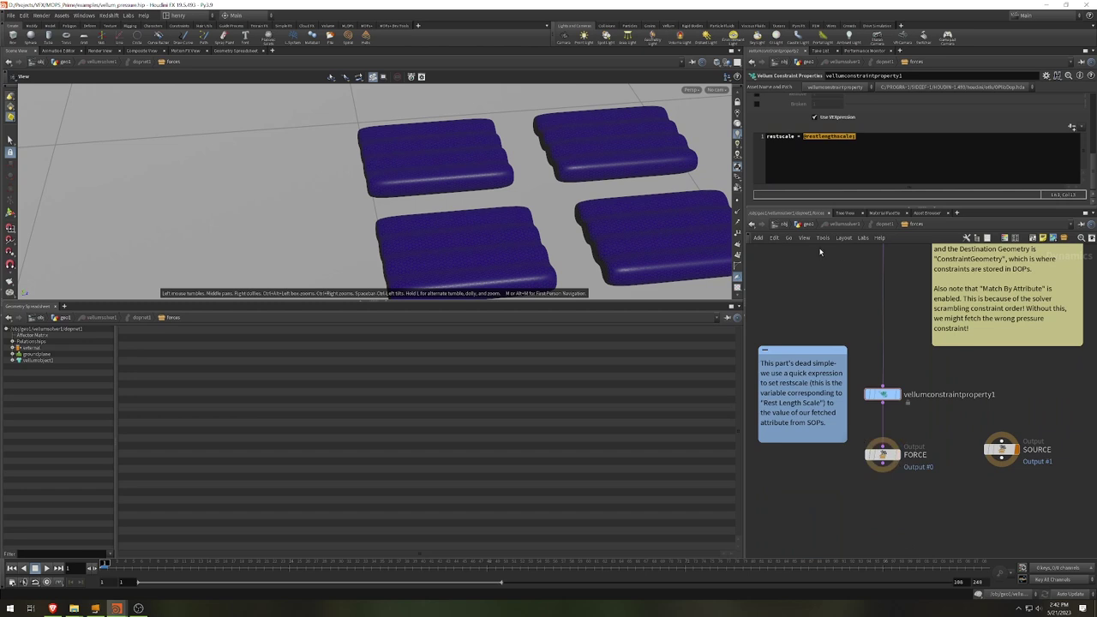
Return to the geo1 network and select attribcopy1 below vellumsolver1.
click(808, 225)
scroll(864, 421, down, 2)
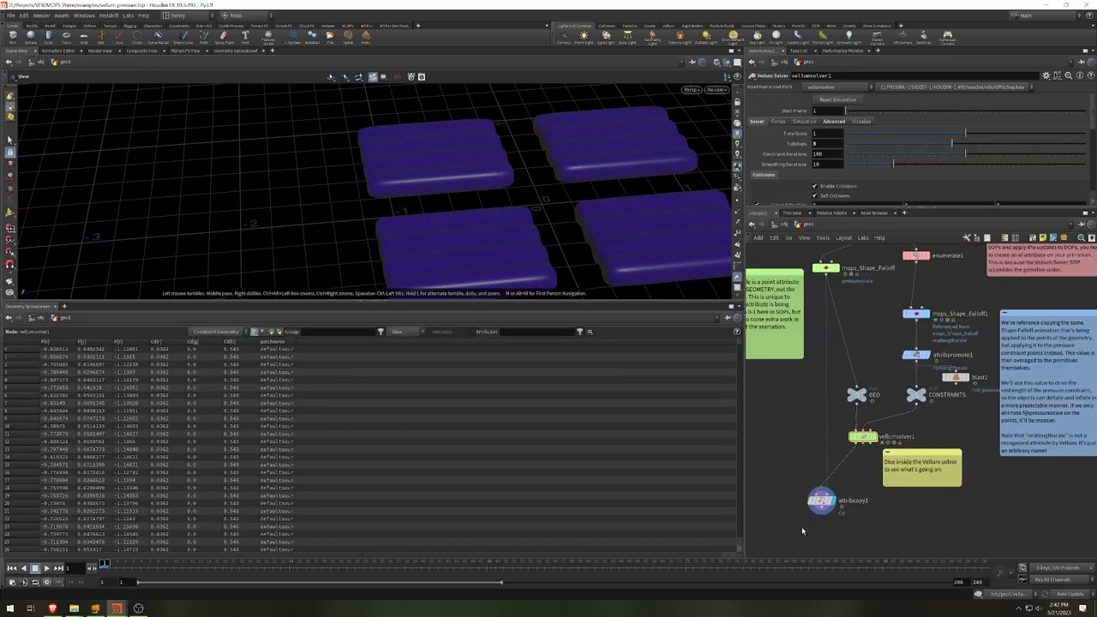
click(821, 502)
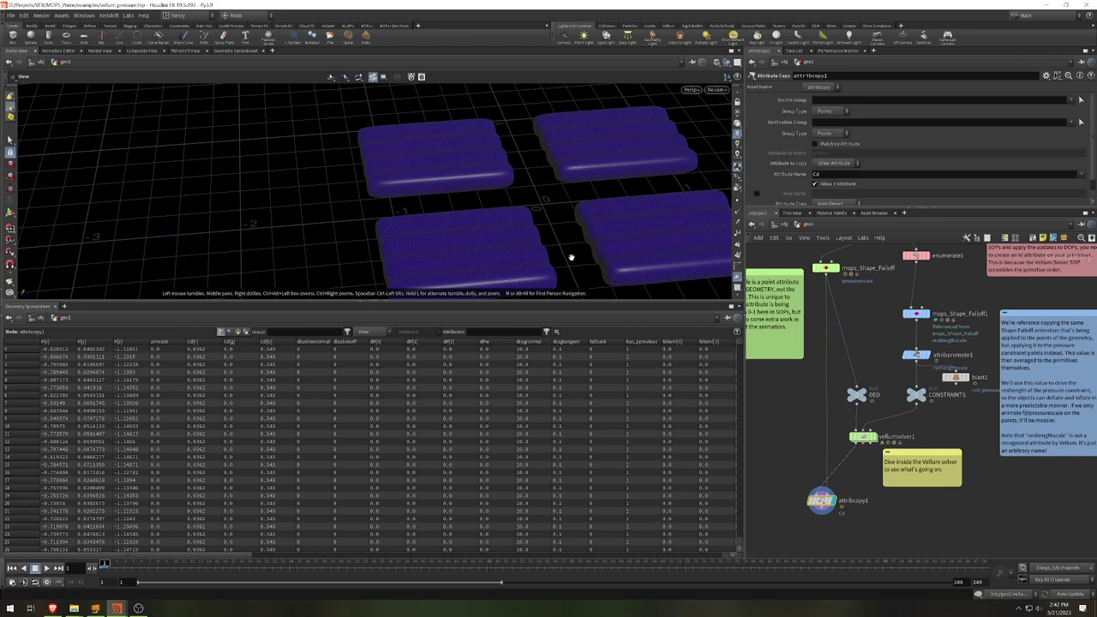
Enlarge the viewport above the geometry spreadsheet, bring all four cushions into view and play the Vellum simulation.
drag(581, 304, 582, 410)
drag(575, 348, 409, 279)
click(50, 569)
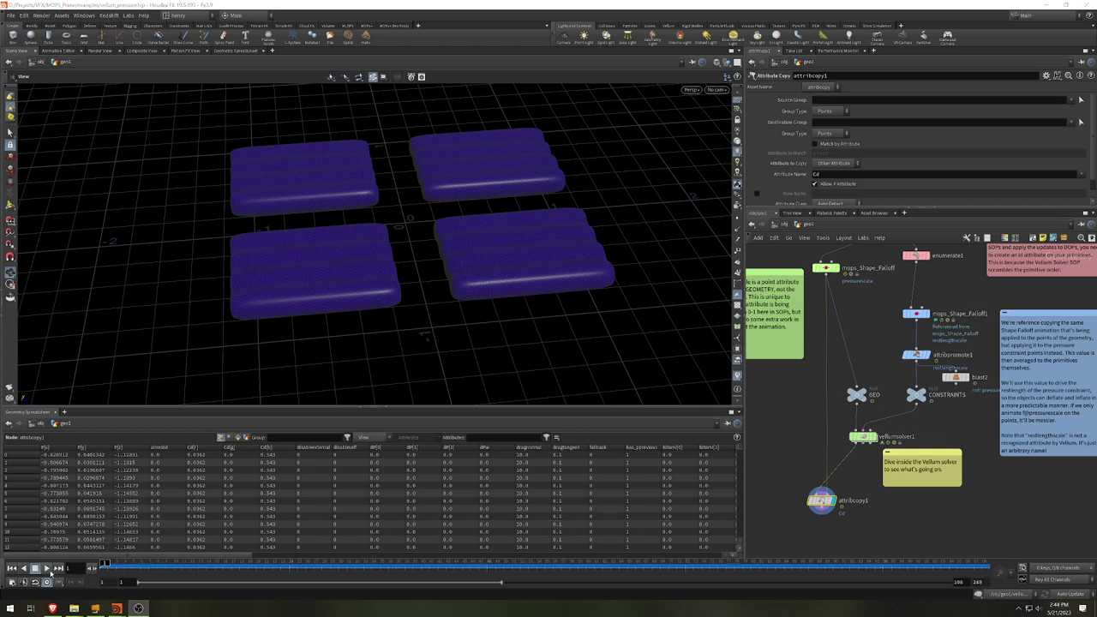
click(49, 570)
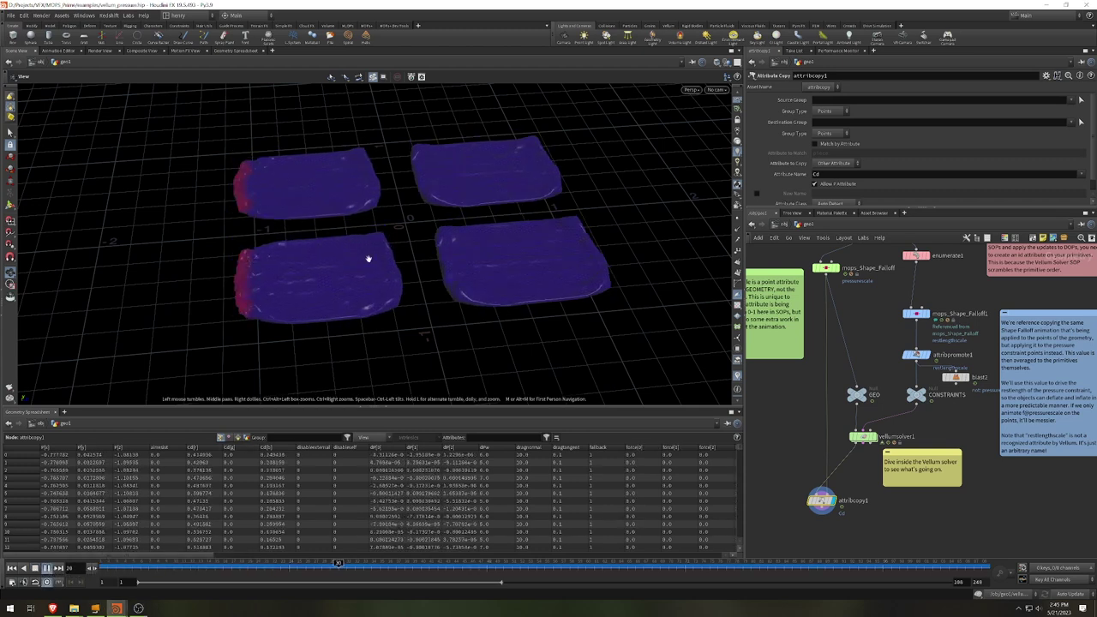
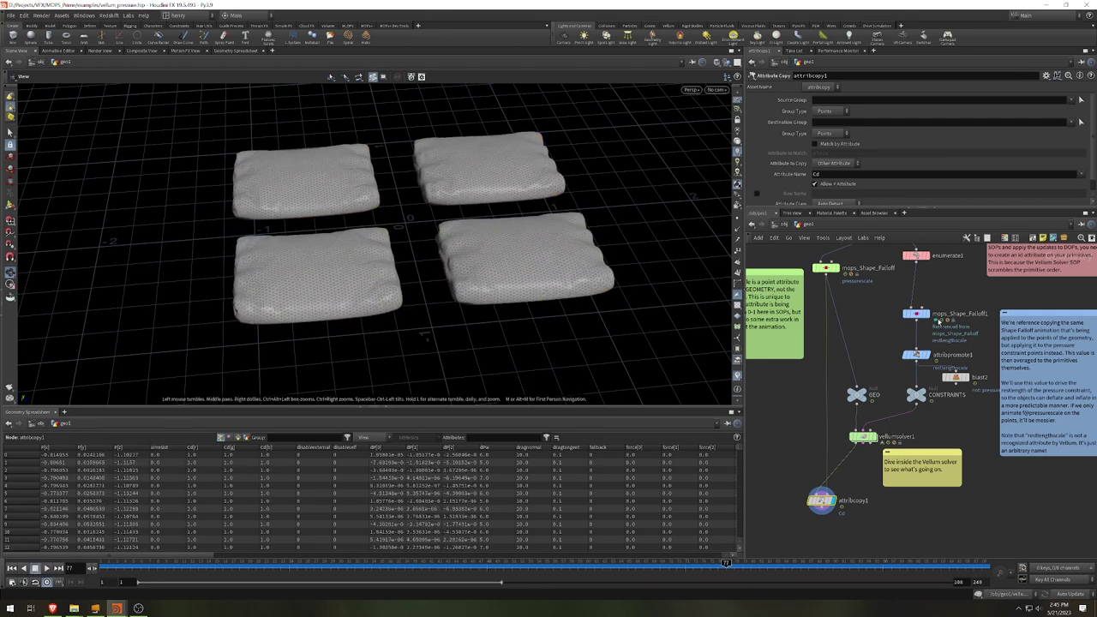
Inspect the Remap Fit settings of mops_Shape_Falloff1 and scrub the timeline back to frame 1.
click(916, 314)
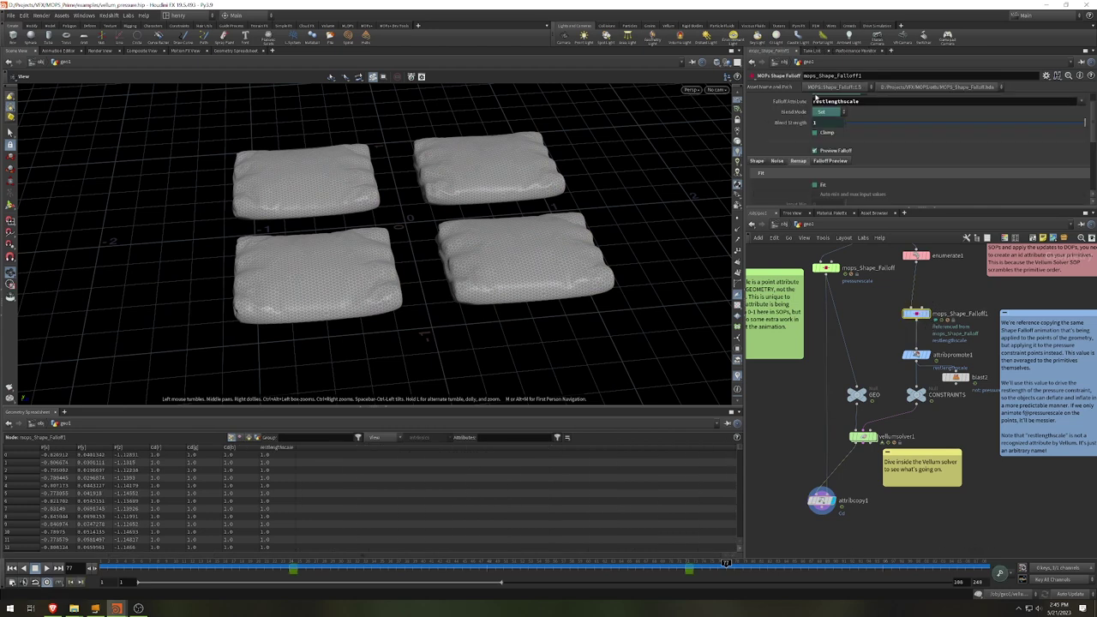
scroll(874, 160, down, 3)
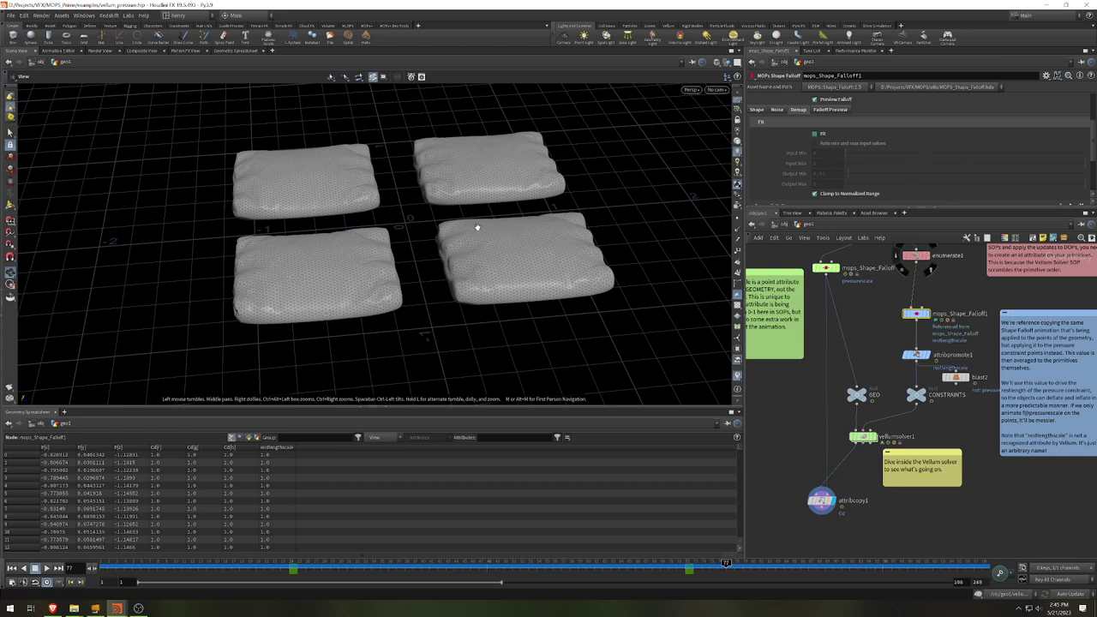
drag(677, 564, 437, 563)
drag(441, 498, 92, 488)
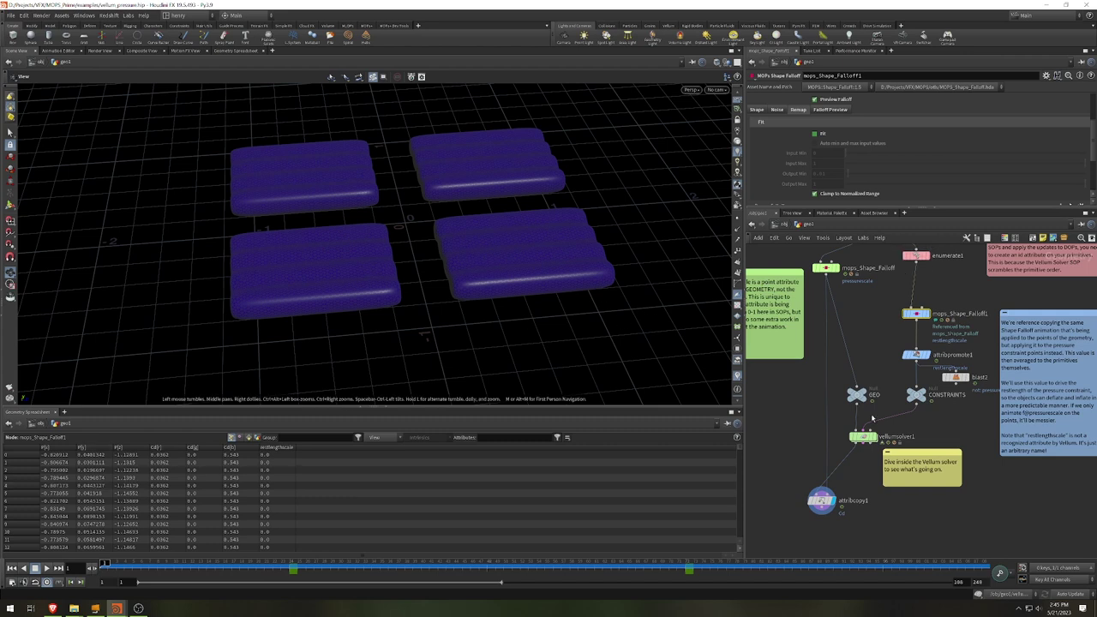
Inside vellumsolver1, bypass mops_Fetch_Attribute_restlengthscale and vellumconstraintproperty1, and return to geo1.
middle_drag(962, 432, 978, 464)
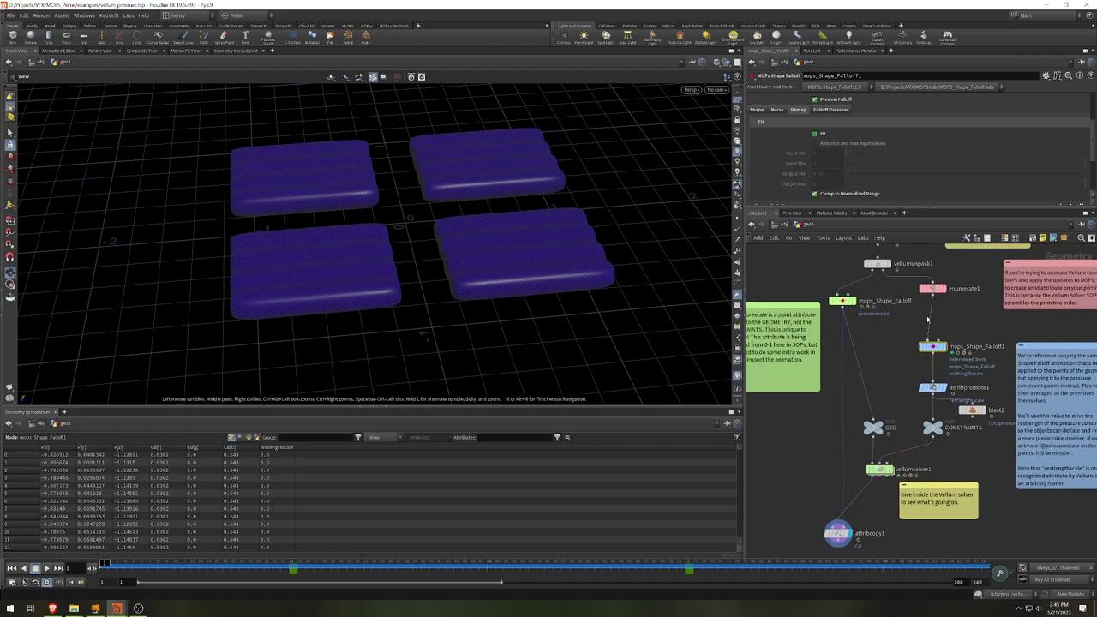
double_click(876, 471)
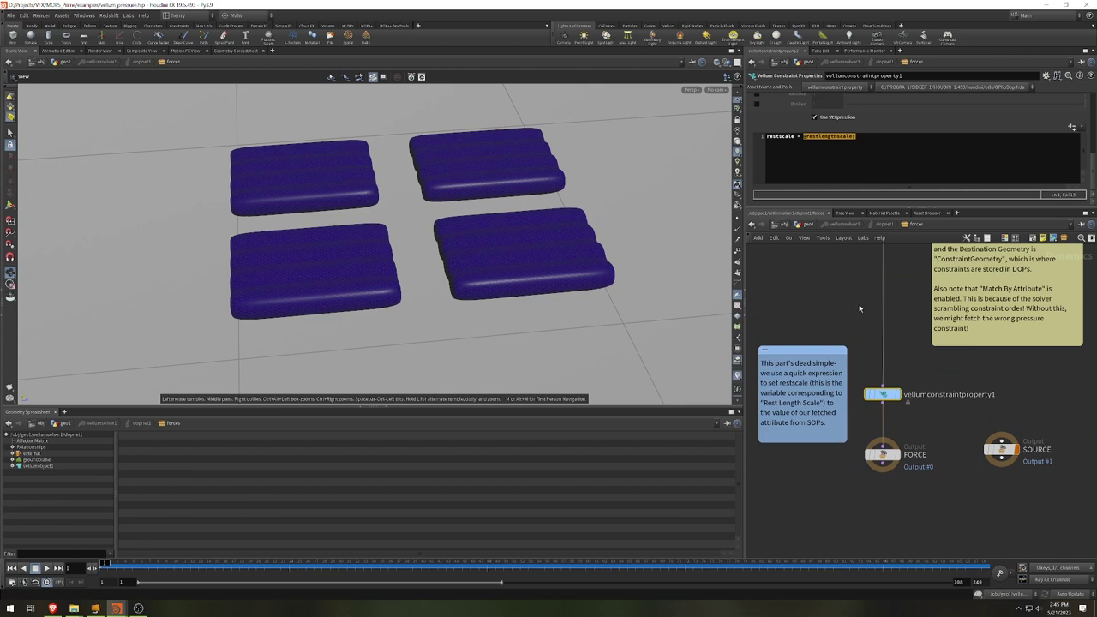
middle_drag(860, 308, 853, 445)
scroll(848, 495, down, 2)
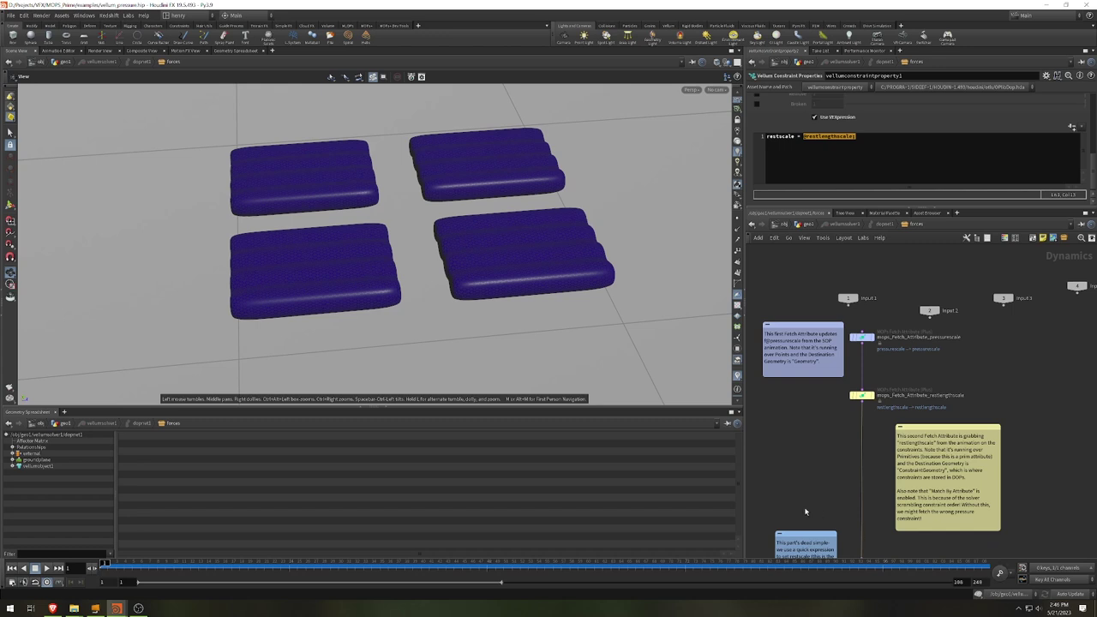
click(854, 400)
click(807, 224)
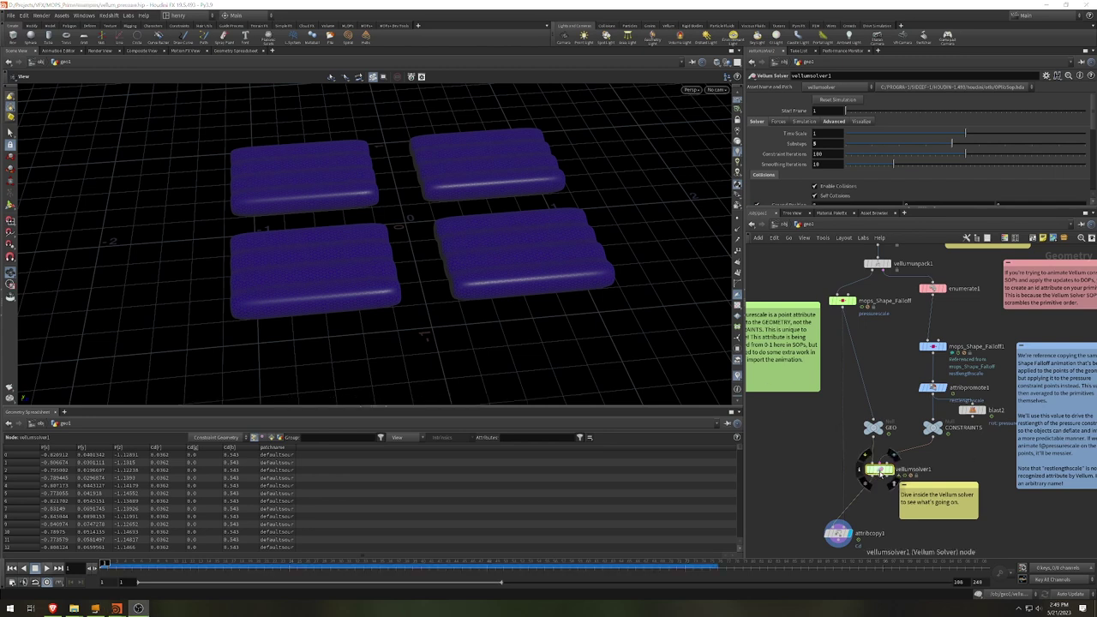
double_click(878, 471)
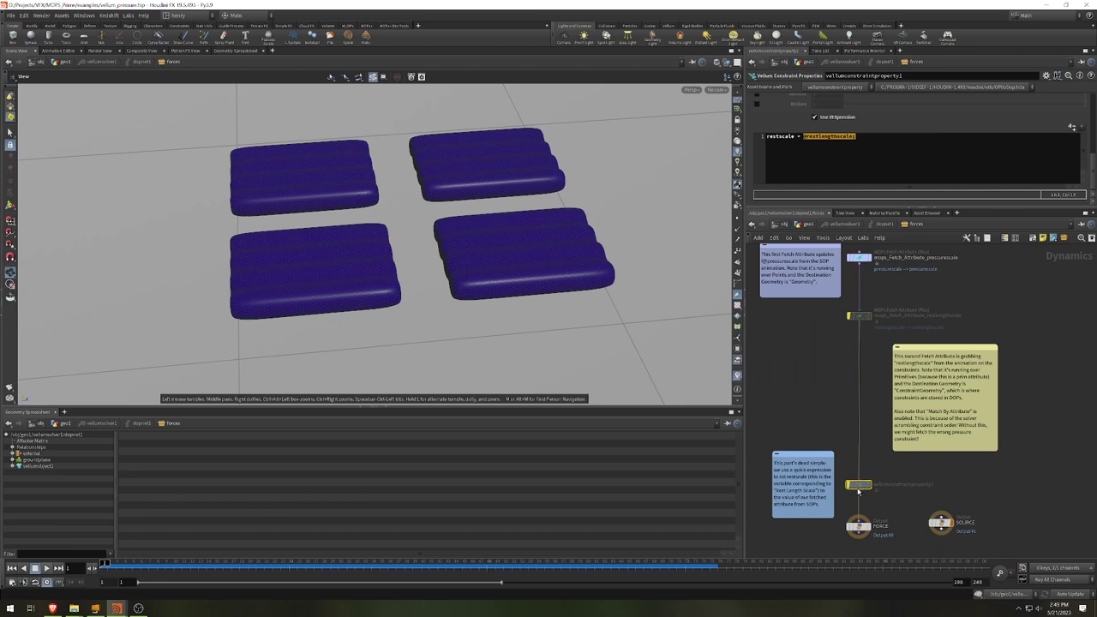
click(809, 224)
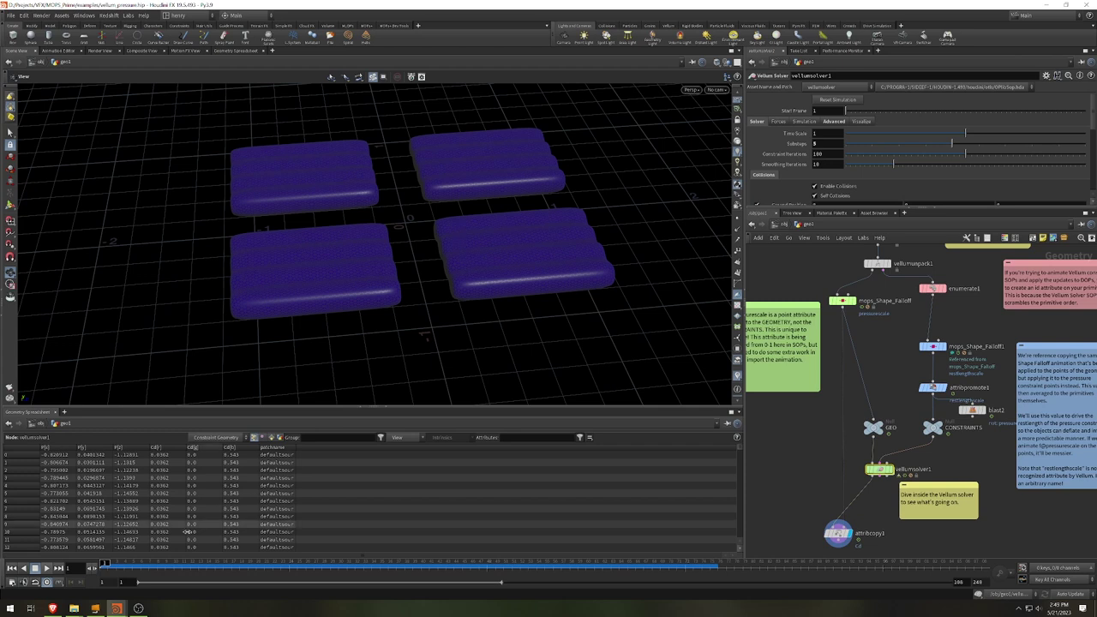
Play the simulation with the rest length nodes bypassed and scrub to frame 29 to examine the start of inflation.
drag(104, 567, 139, 569)
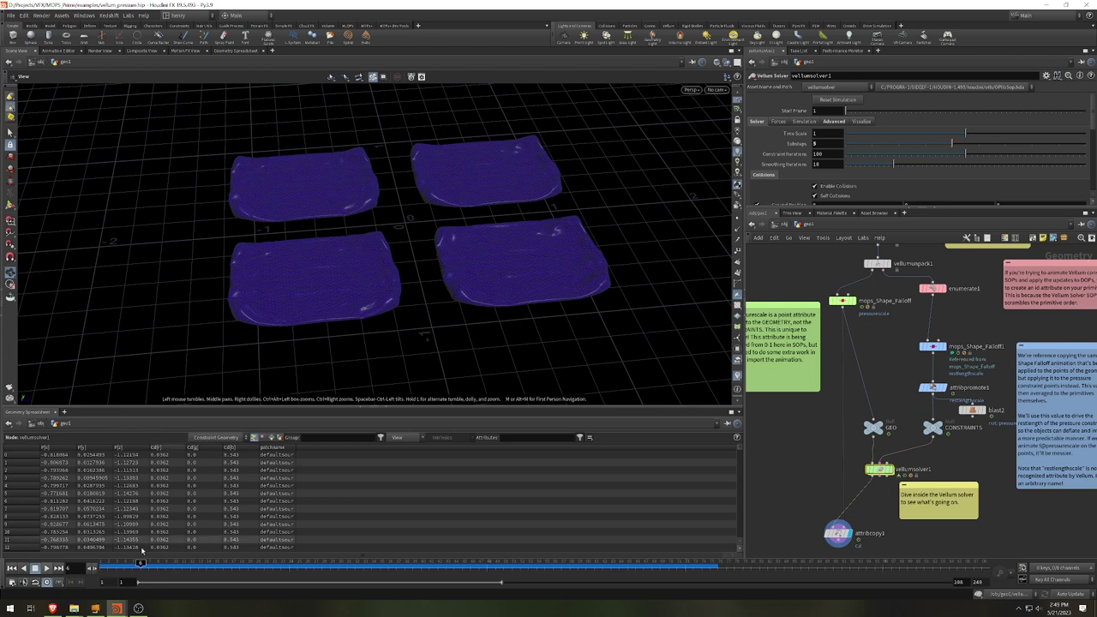
click(46, 568)
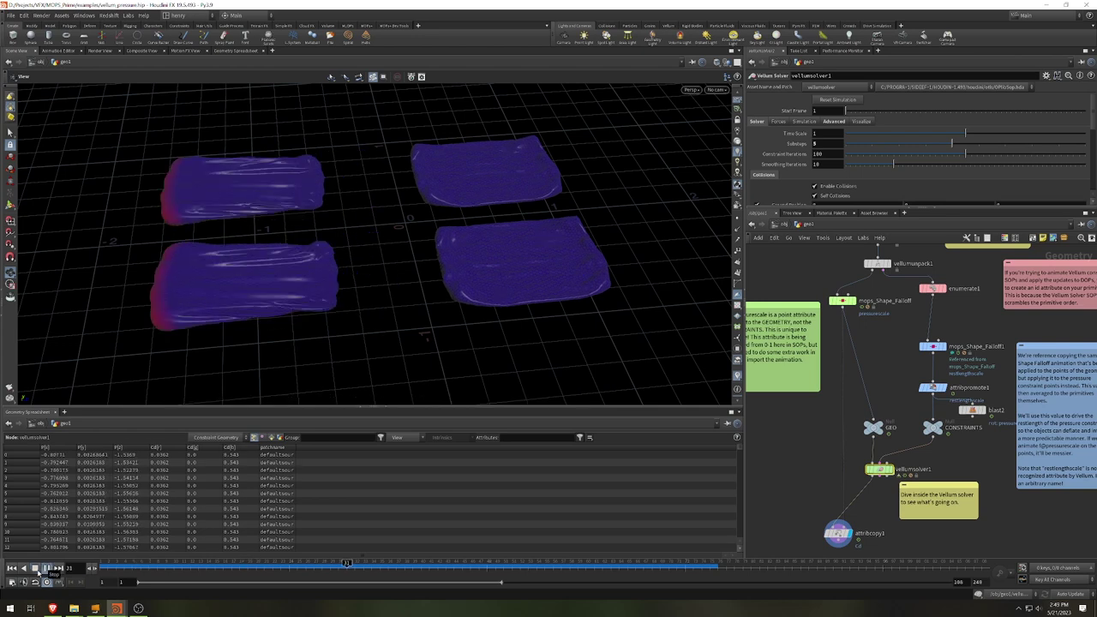
click(35, 568)
click(156, 568)
mouse_move(167, 571)
mouse_down()
mouse_move(406, 593)
mouse_move(307, 593)
mouse_move(323, 592)
mouse_up()
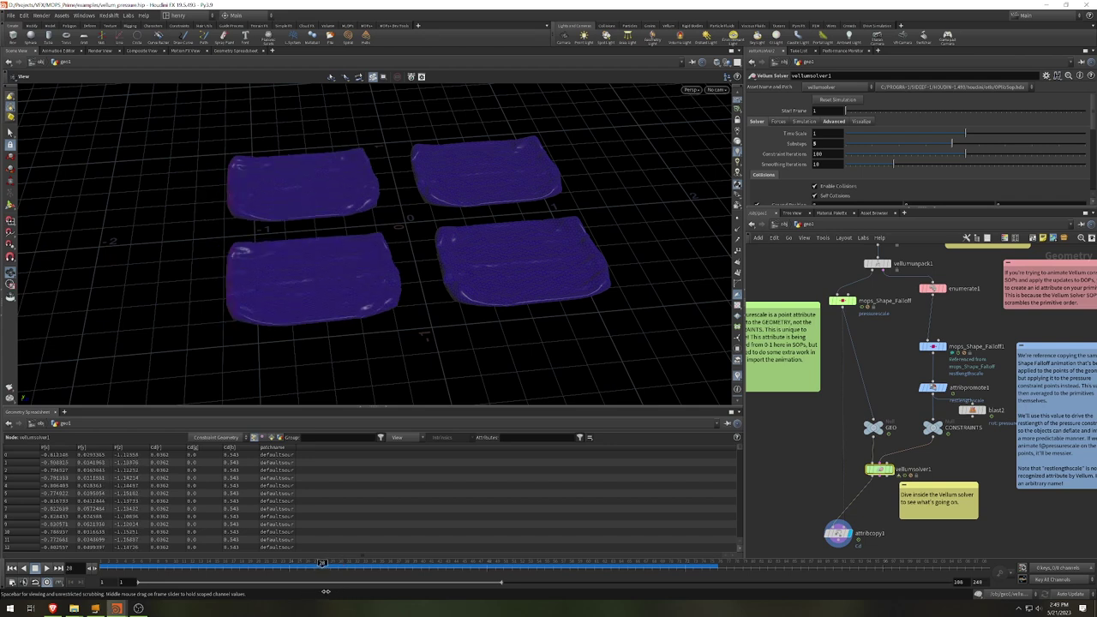
drag(324, 592, 330, 591)
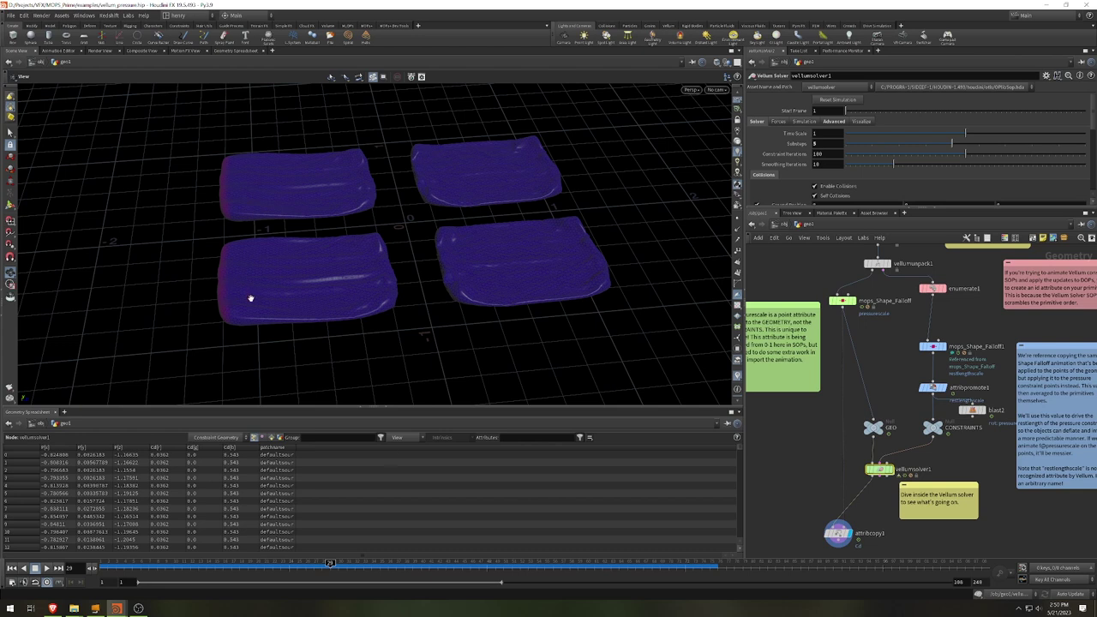
Scrub the simulation through frames 51 and 59 to frame 60, examining how the cushions deform and move.
middle_drag(346, 362, 480, 336)
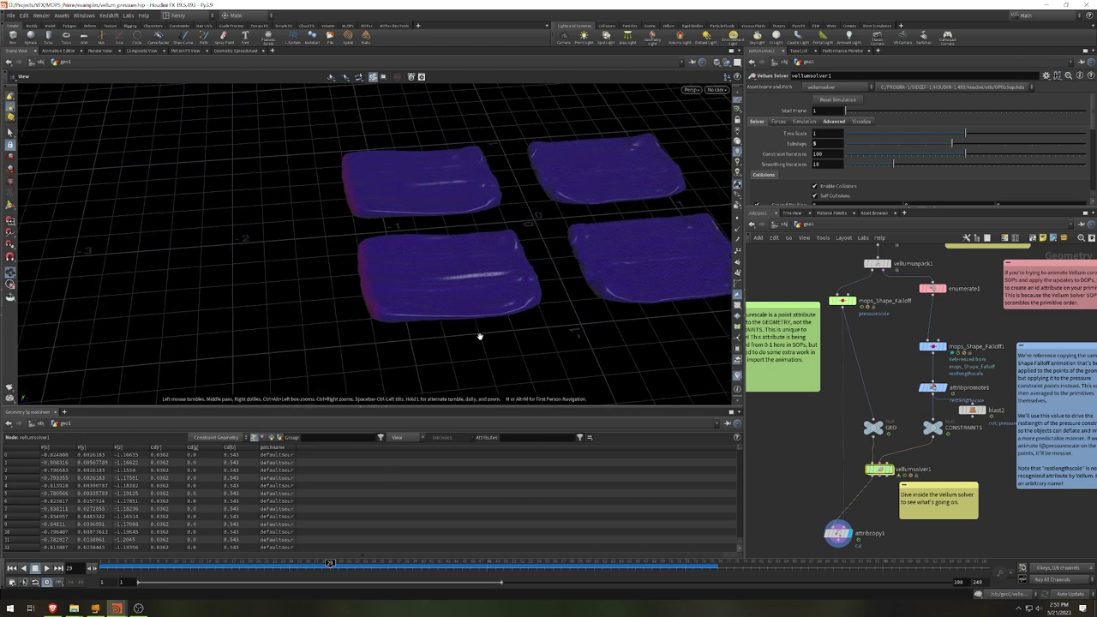
drag(338, 192, 367, 360)
click(341, 568)
drag(340, 565, 510, 581)
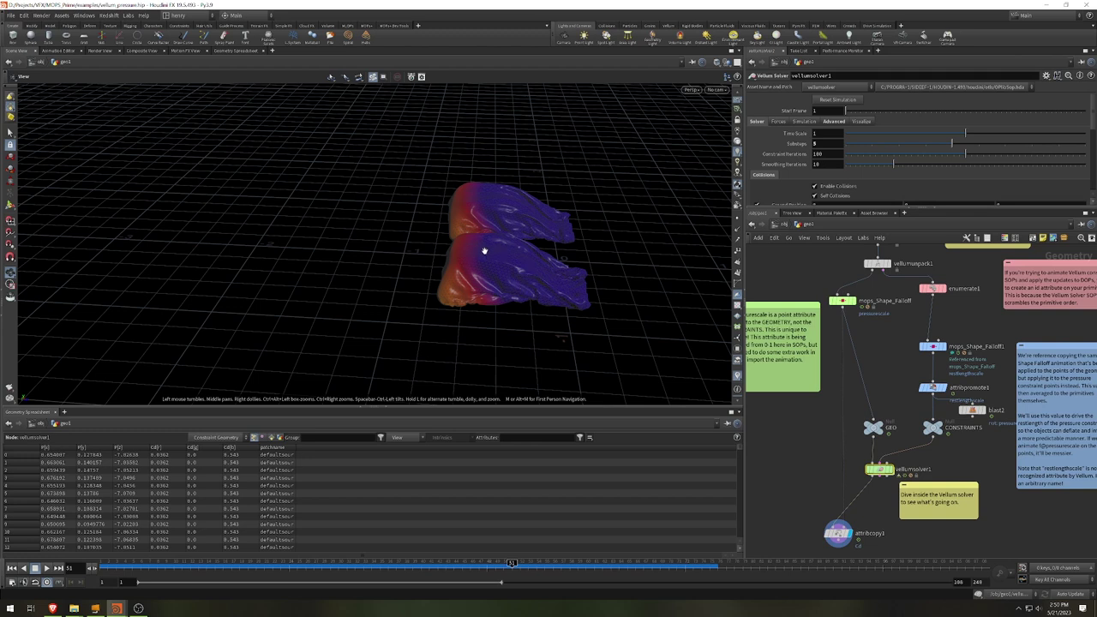
drag(484, 250, 436, 240)
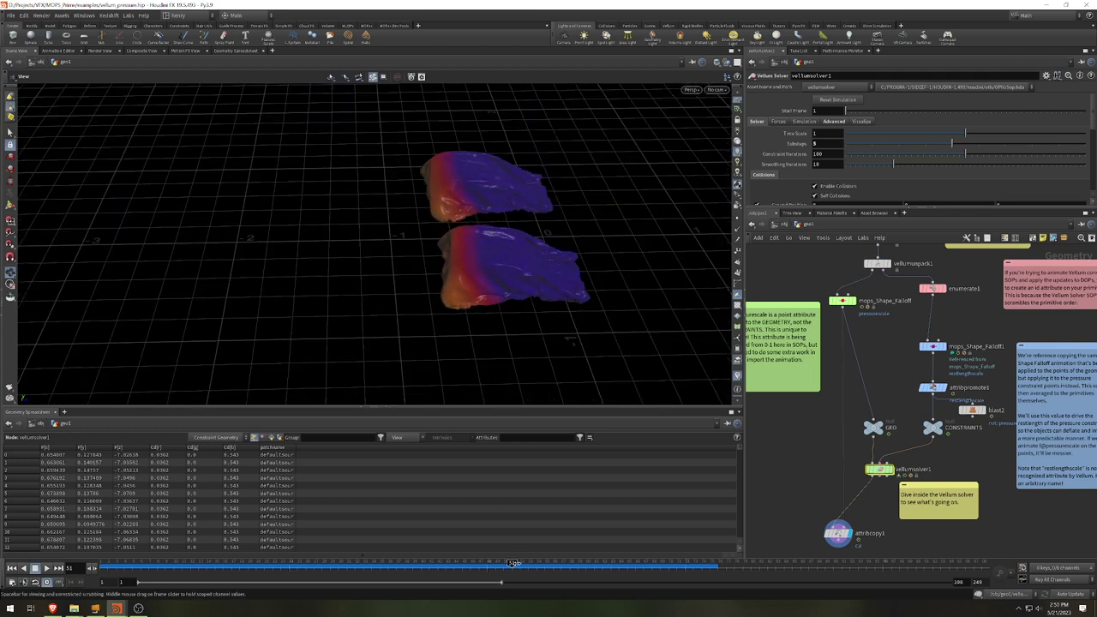
mouse_move(513, 564)
mouse_down()
mouse_move(671, 566)
mouse_move(172, 564)
mouse_move(577, 563)
mouse_up()
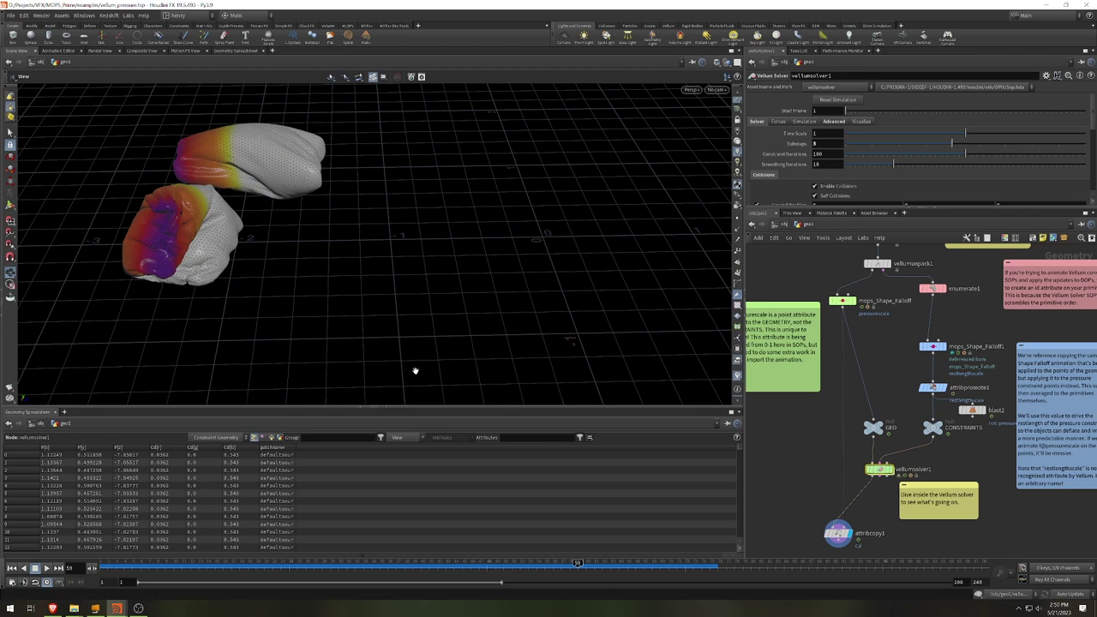
middle_drag(953, 469, 896, 482)
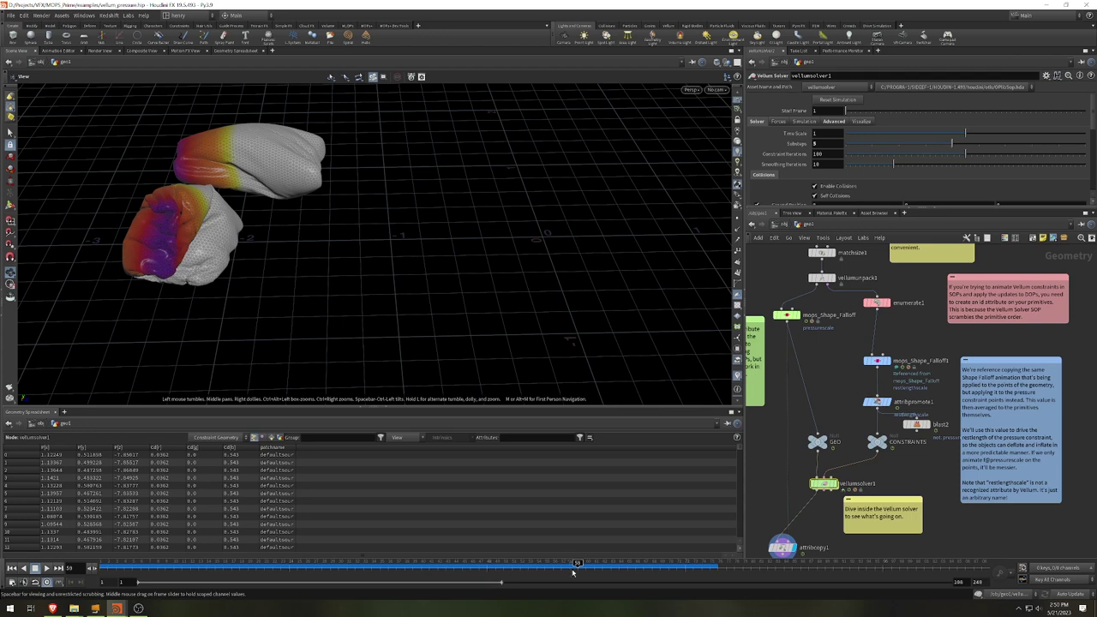
mouse_move(576, 569)
mouse_down()
mouse_move(495, 572)
mouse_move(585, 571)
mouse_up()
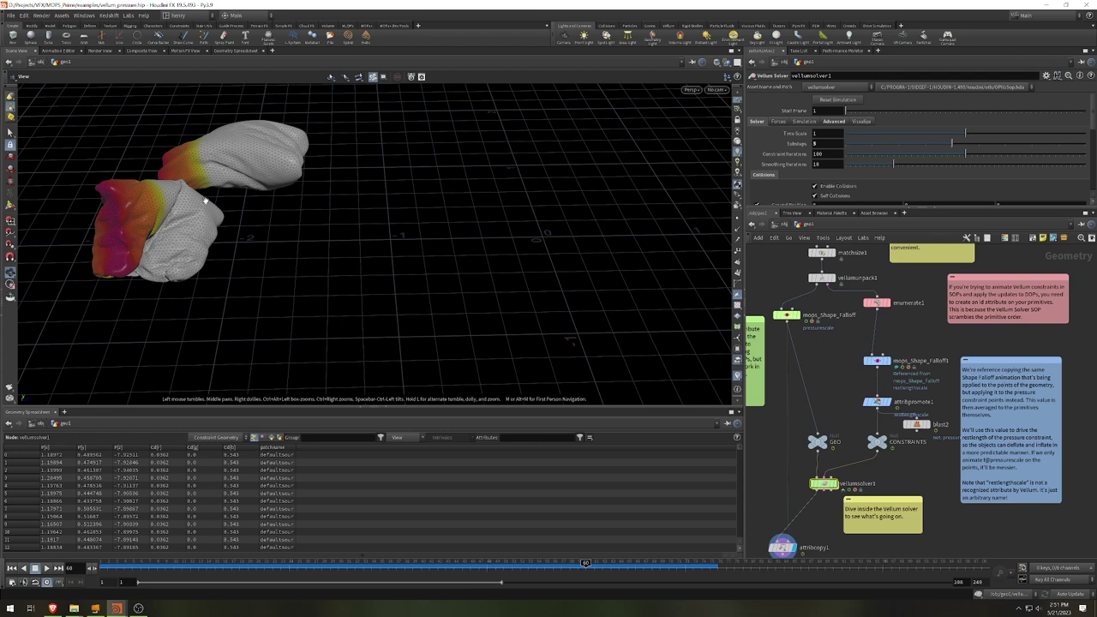
Rewind to frame 1, delete the channel reference on the Fit option of mops_Shape_Falloff1 and enable Fit.
click(876, 361)
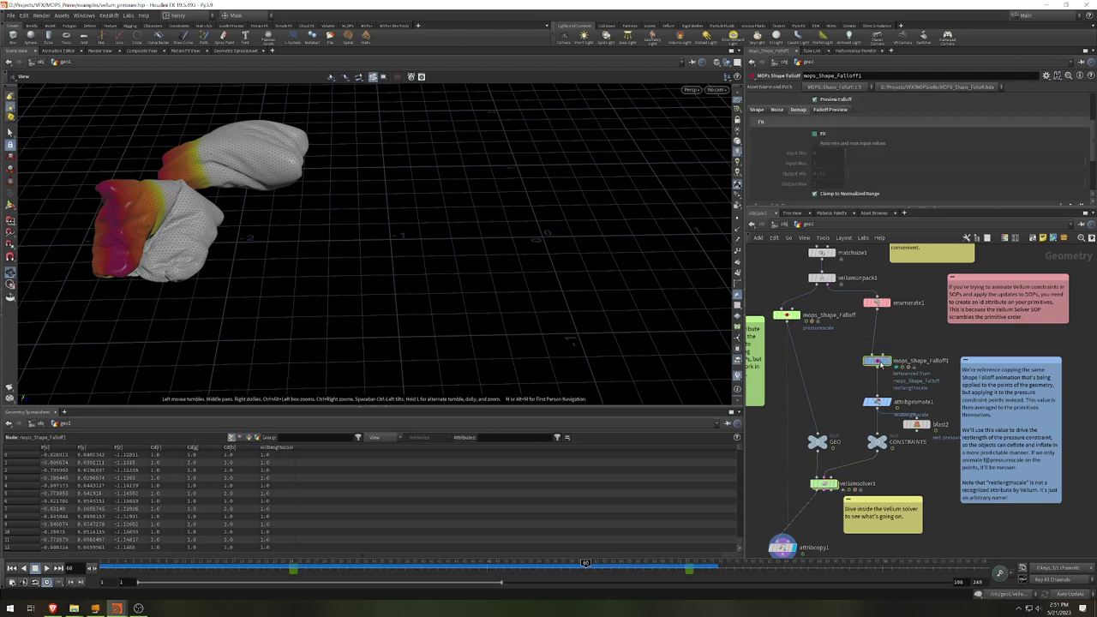
scroll(867, 152, down, 2)
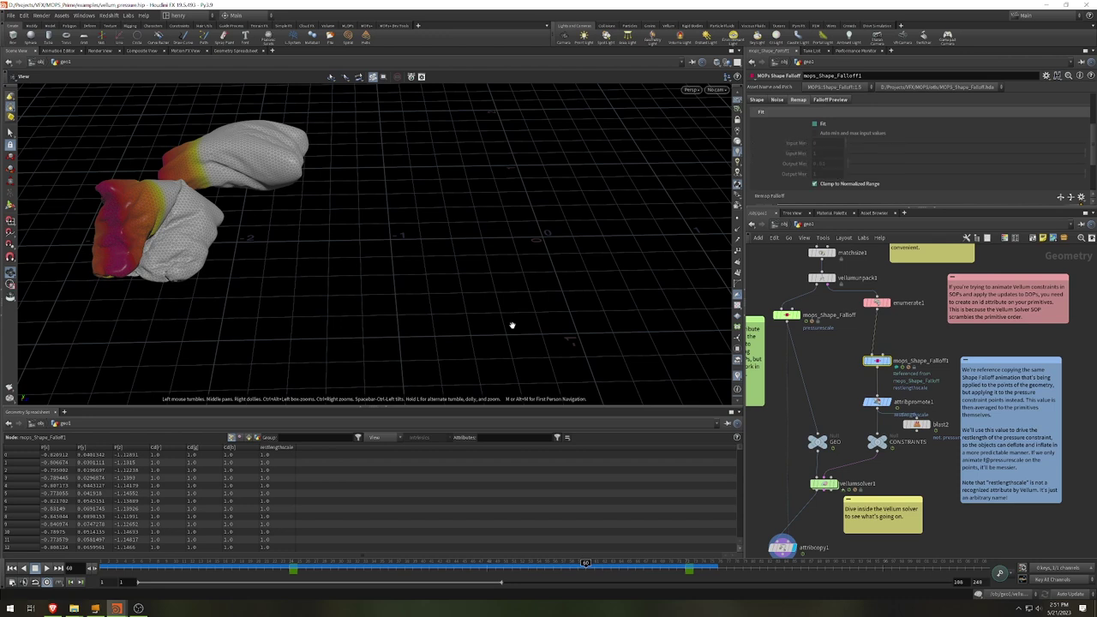
key(ctrl+Left)
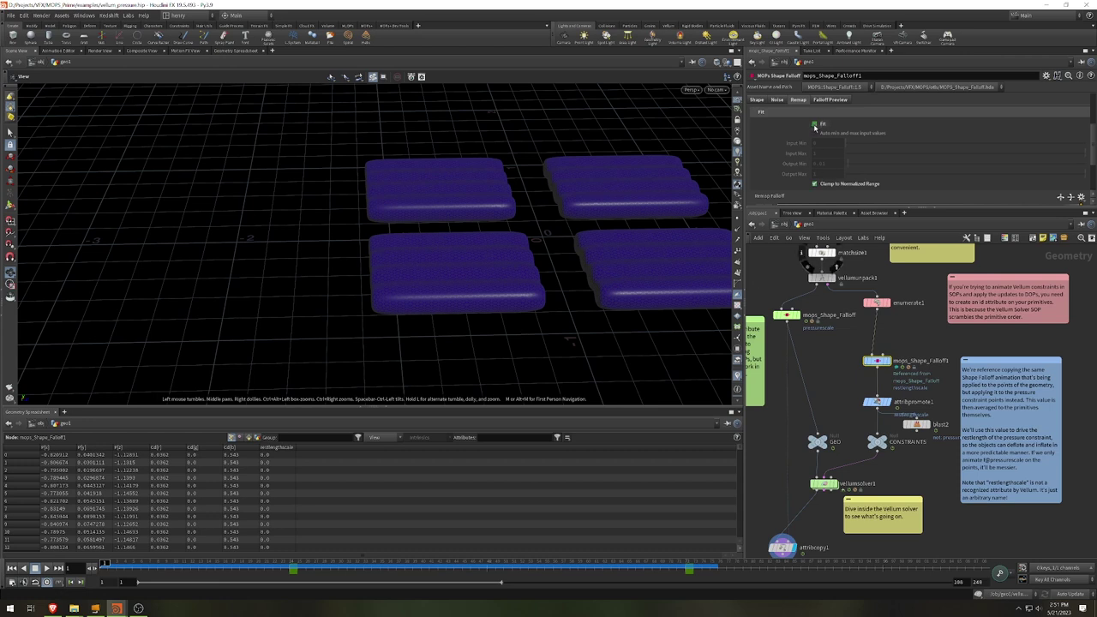
right_click(814, 126)
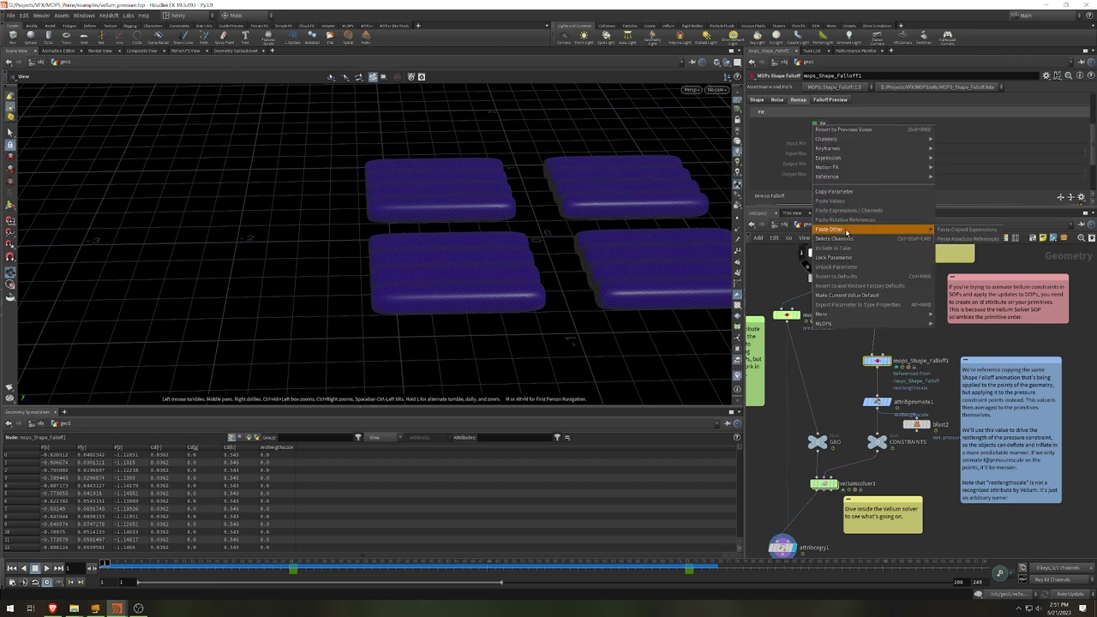
click(845, 240)
click(816, 124)
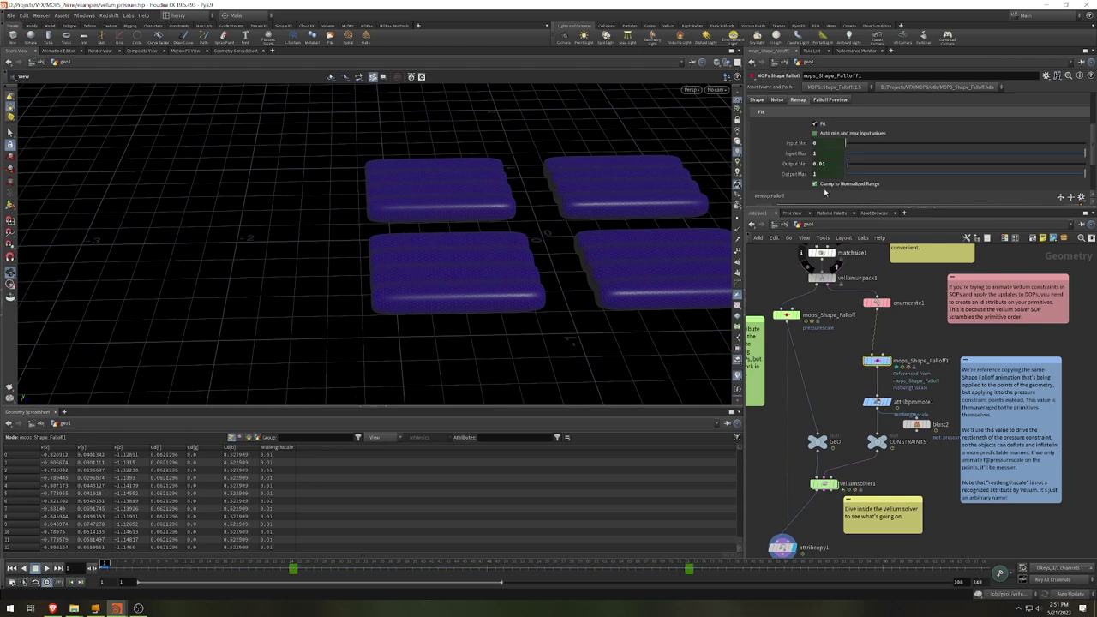
Delete the channel references on Output Min and Output Max of mops_Shape_Falloff1, and reset Output Min to 0.
right_click(796, 163)
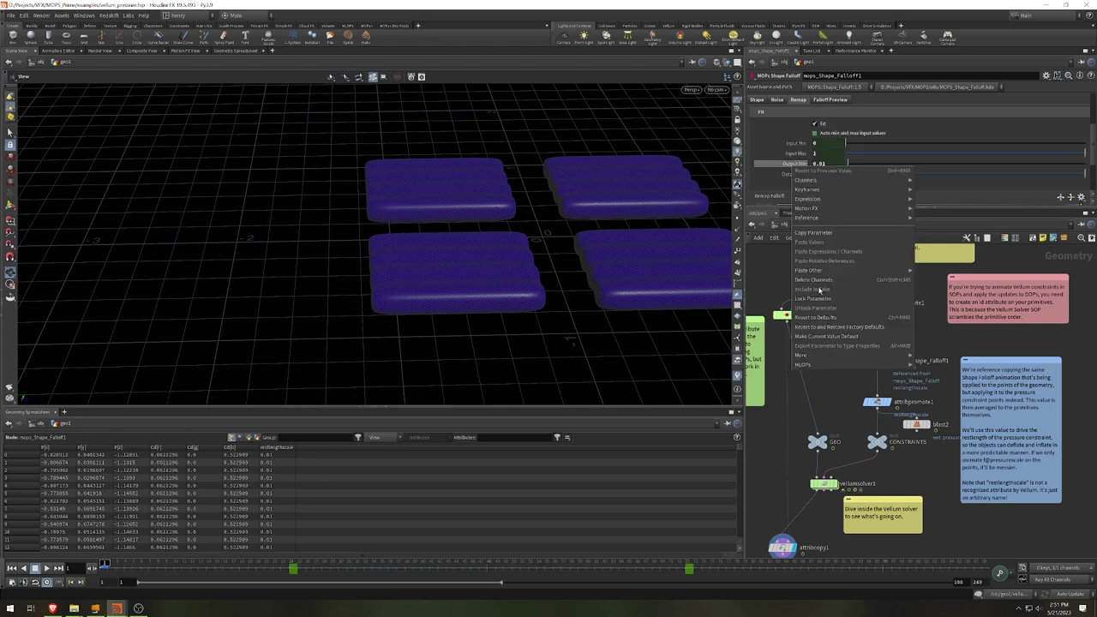
click(800, 169)
right_click(800, 168)
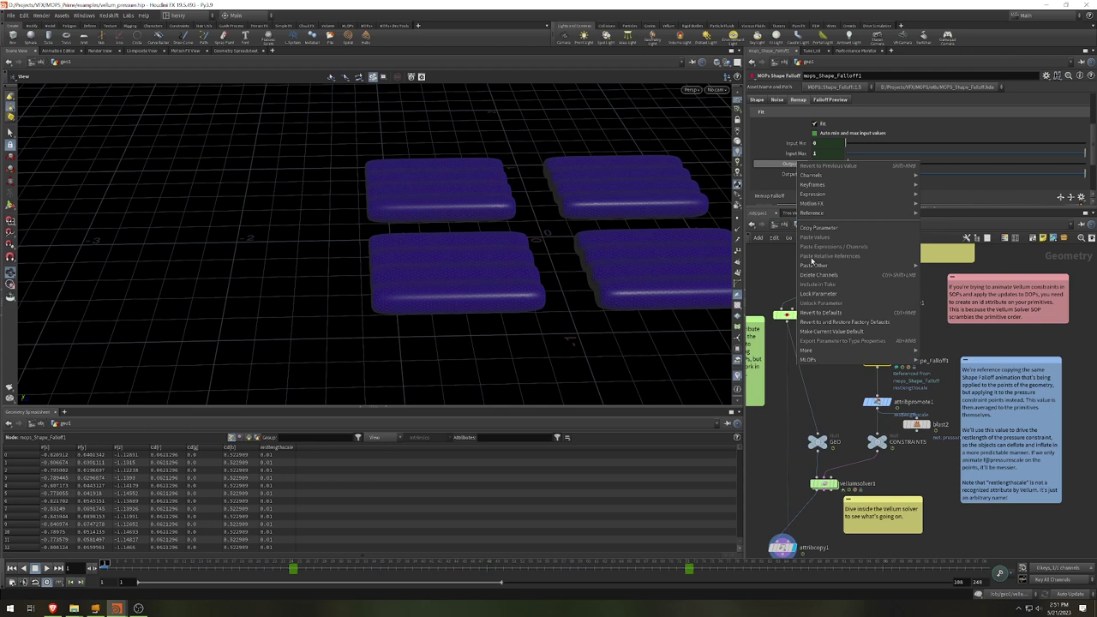
click(814, 283)
right_click(798, 175)
click(818, 288)
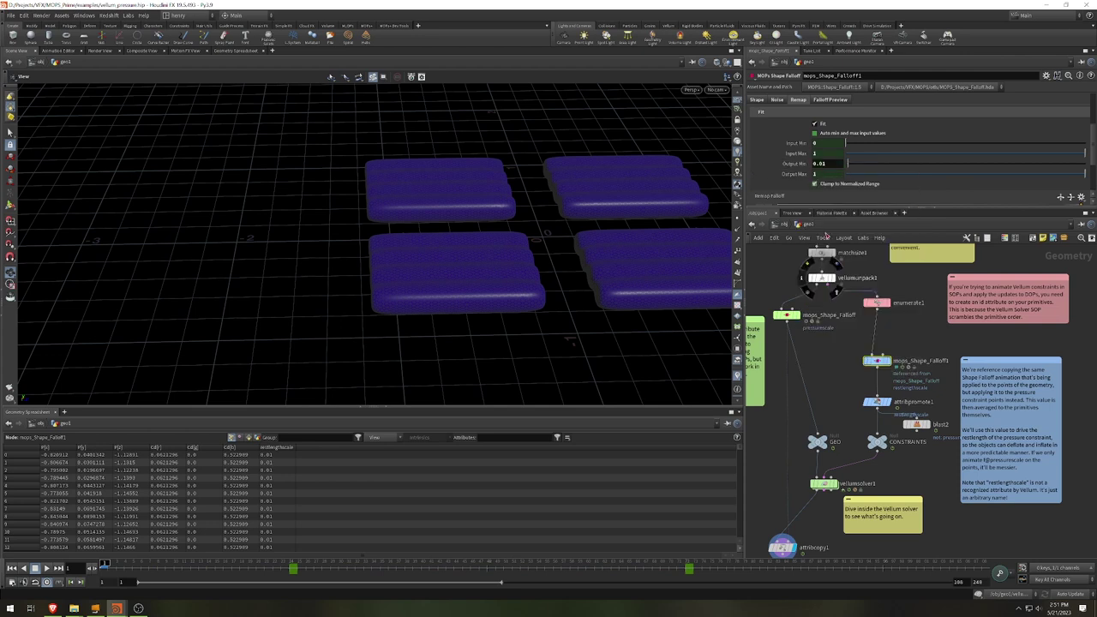
ctrl+middle_click(804, 163)
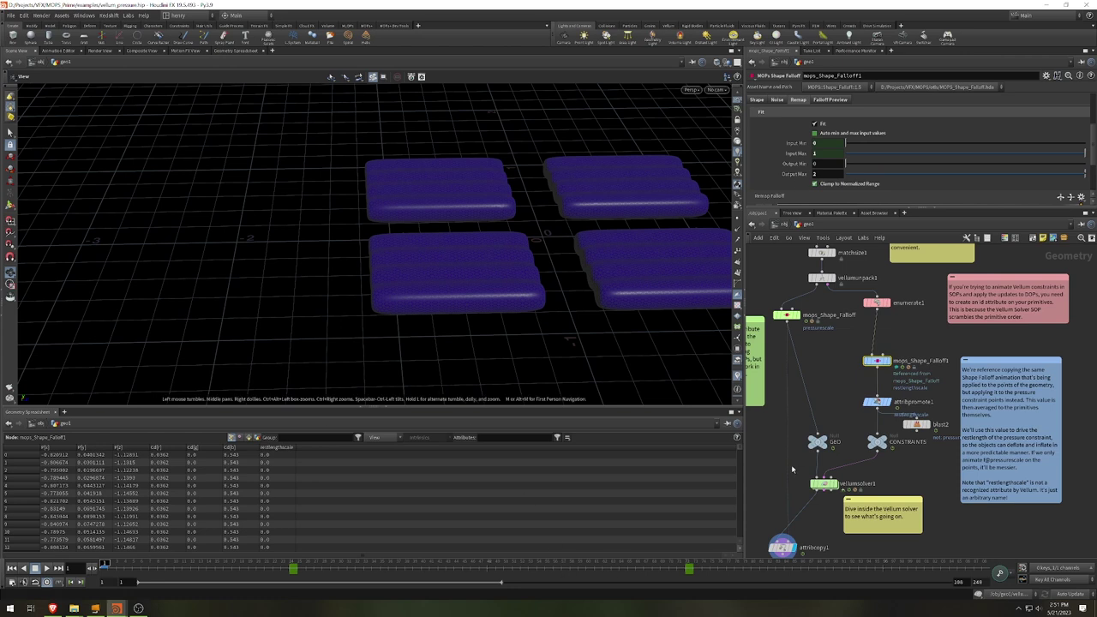
Center the four cushions in the viewport and play the simulation from frame 1 with the remapped rest length falloff.
drag(624, 361, 591, 360)
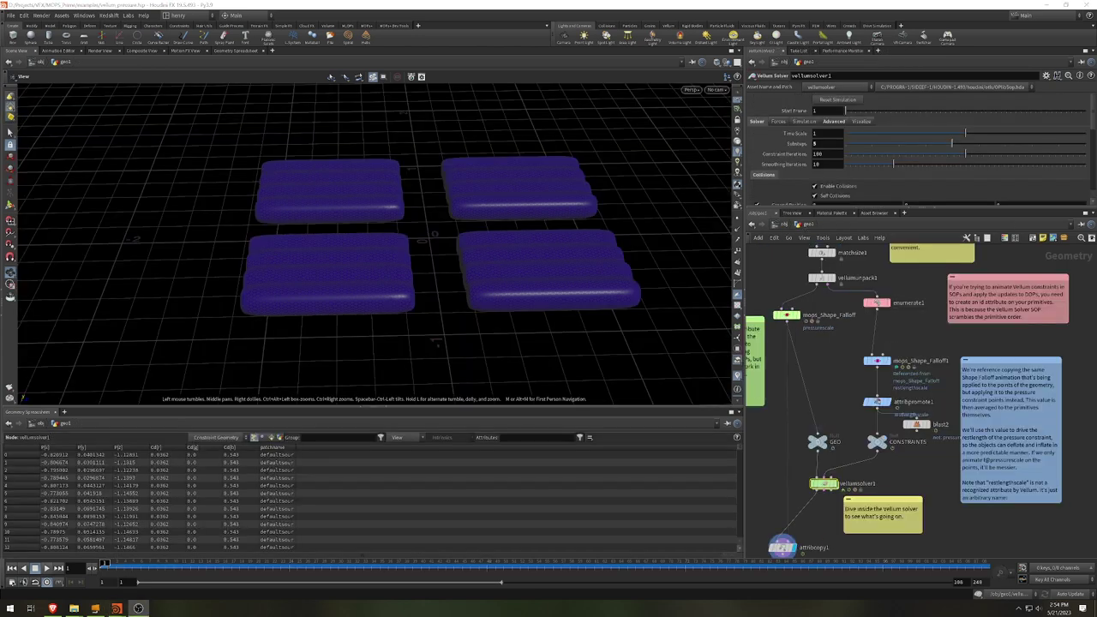
click(47, 569)
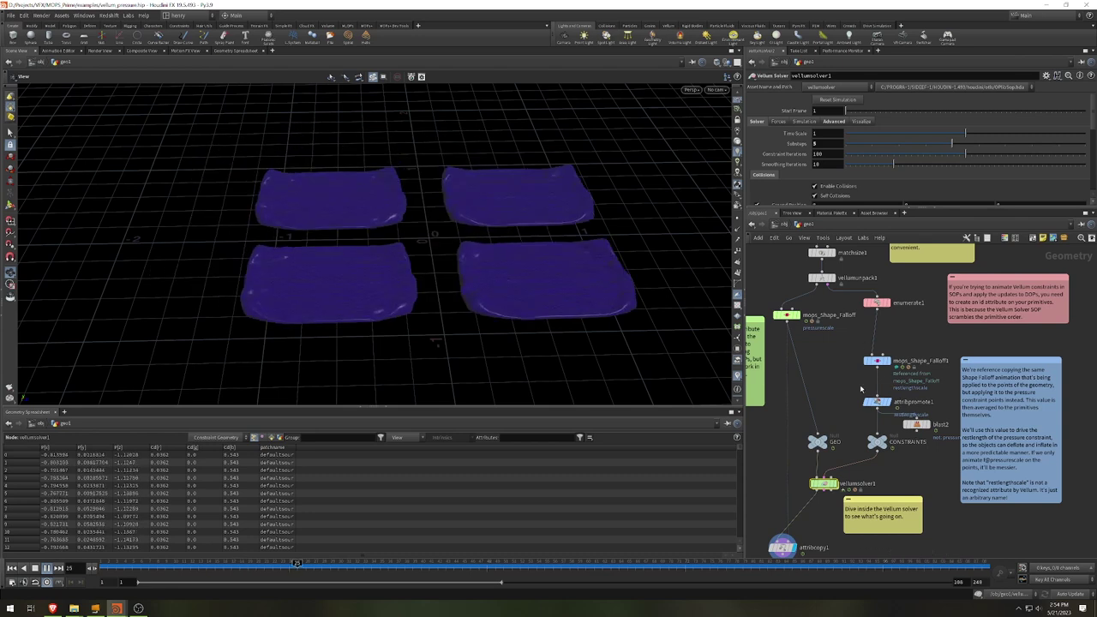
middle_drag(861, 390, 883, 505)
middle_drag(799, 294, 815, 369)
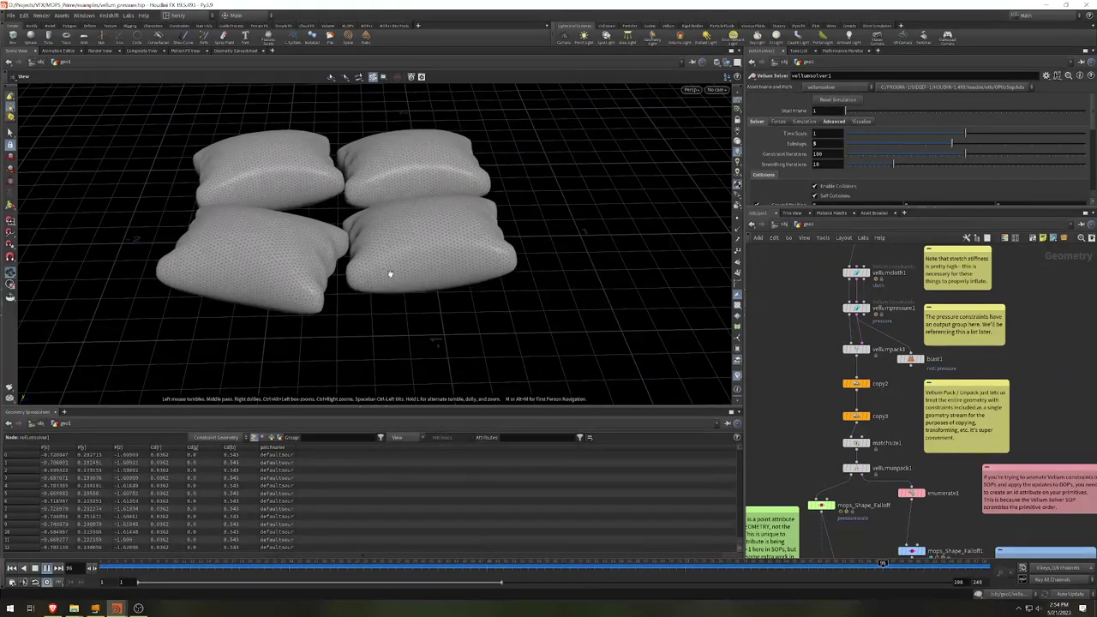
scroll(851, 363, down, 2)
scroll(900, 412, up, 1)
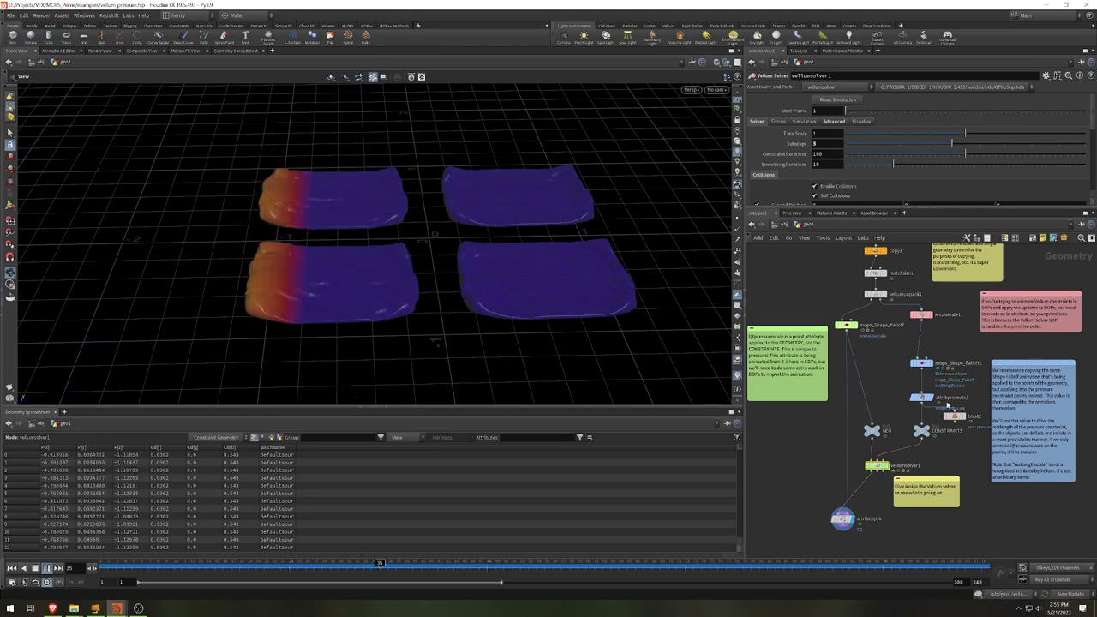
scroll(943, 411, up, 2)
scroll(948, 473, down, 3)
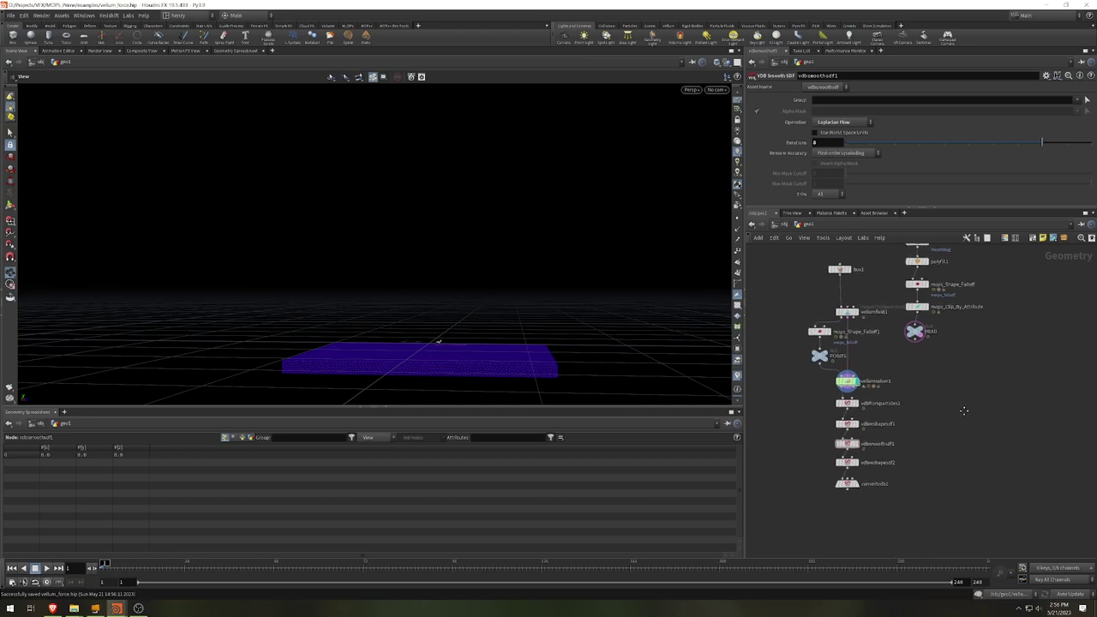
Display and select testgeometry_templatehead1 in the network to examine the source head geometry.
scroll(987, 410, up, 3)
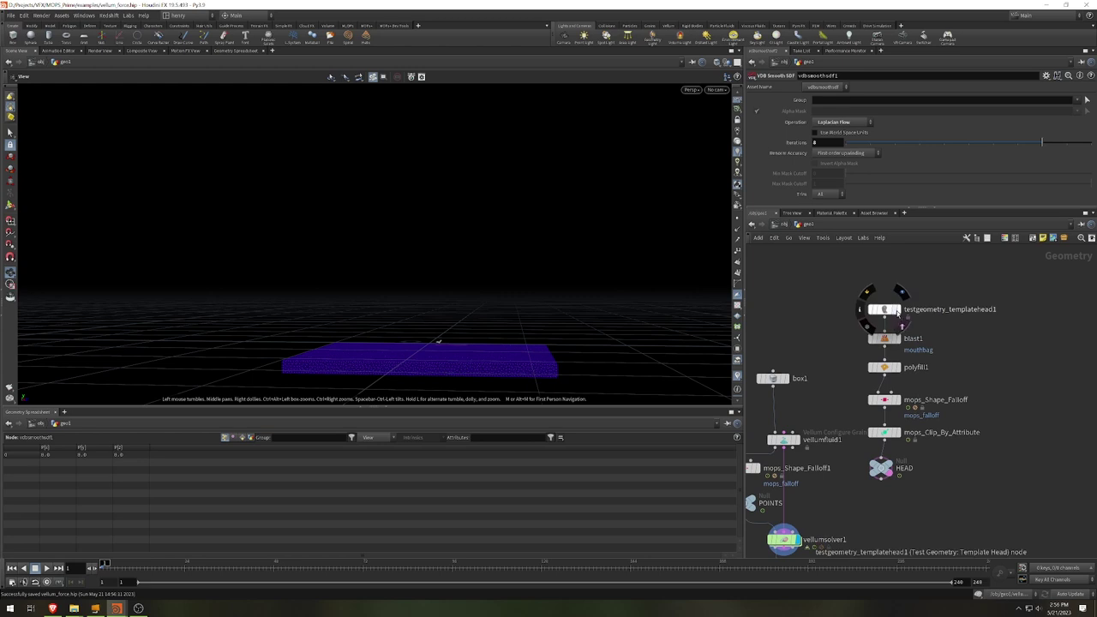
click(898, 309)
click(884, 310)
drag(480, 257, 515, 257)
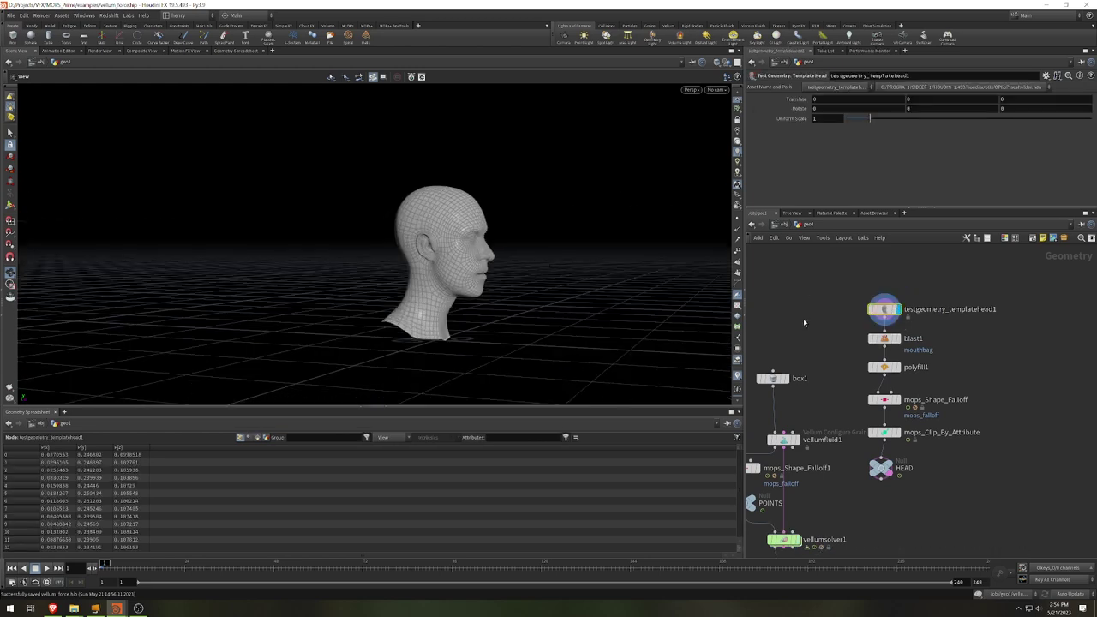
Display and select blast1, and examine the head's mouth interior in wireframe shading from the front and side.
click(902, 346)
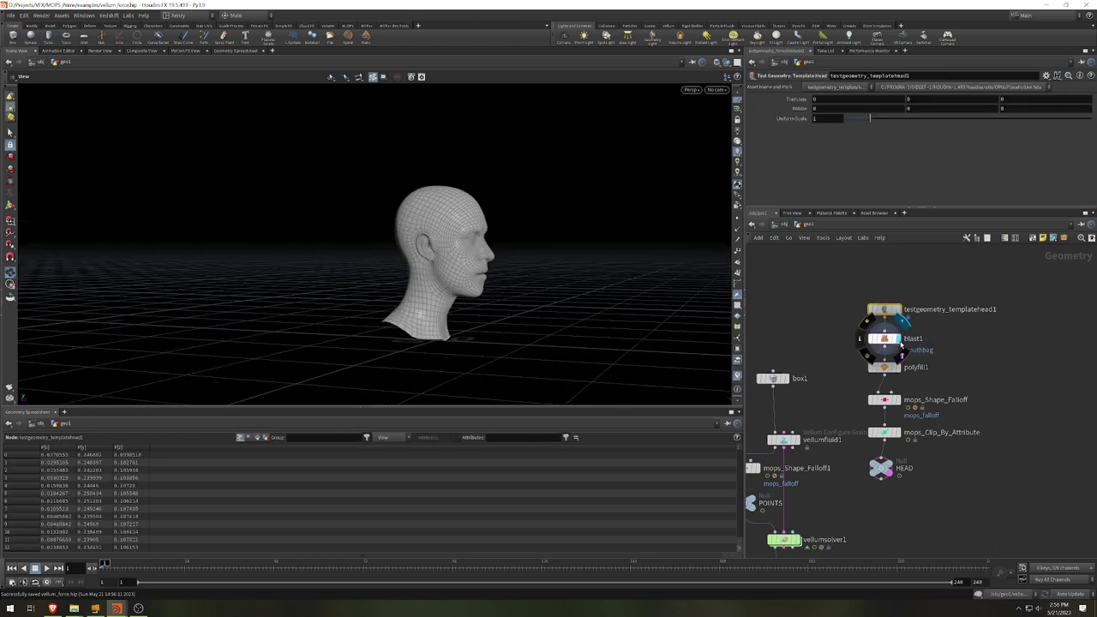
click(885, 339)
key(w)
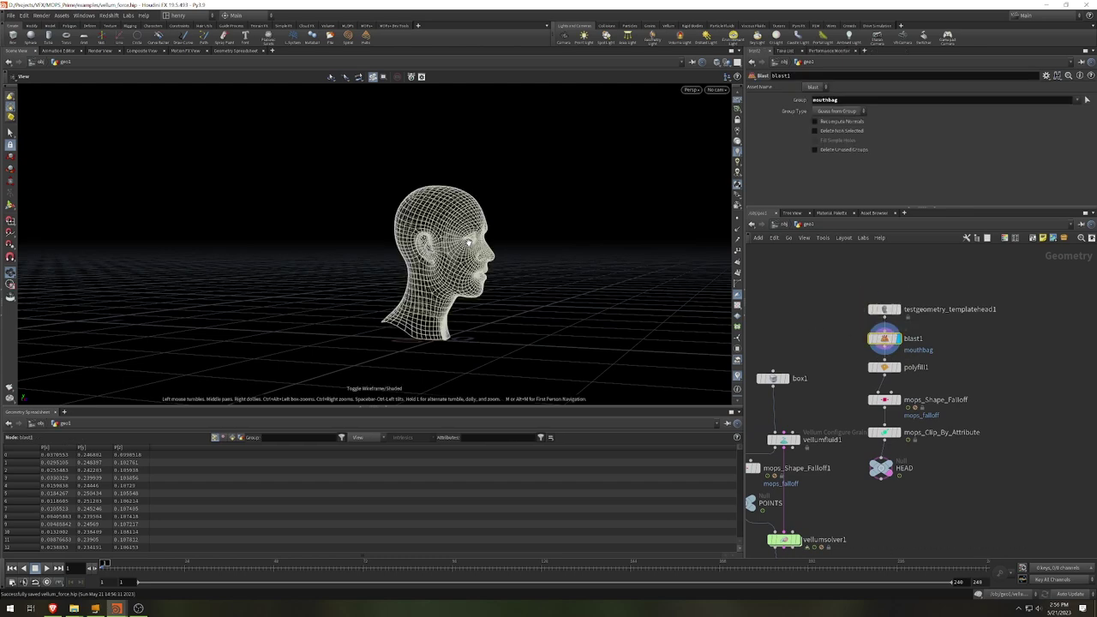
scroll(375, 248, up, 5)
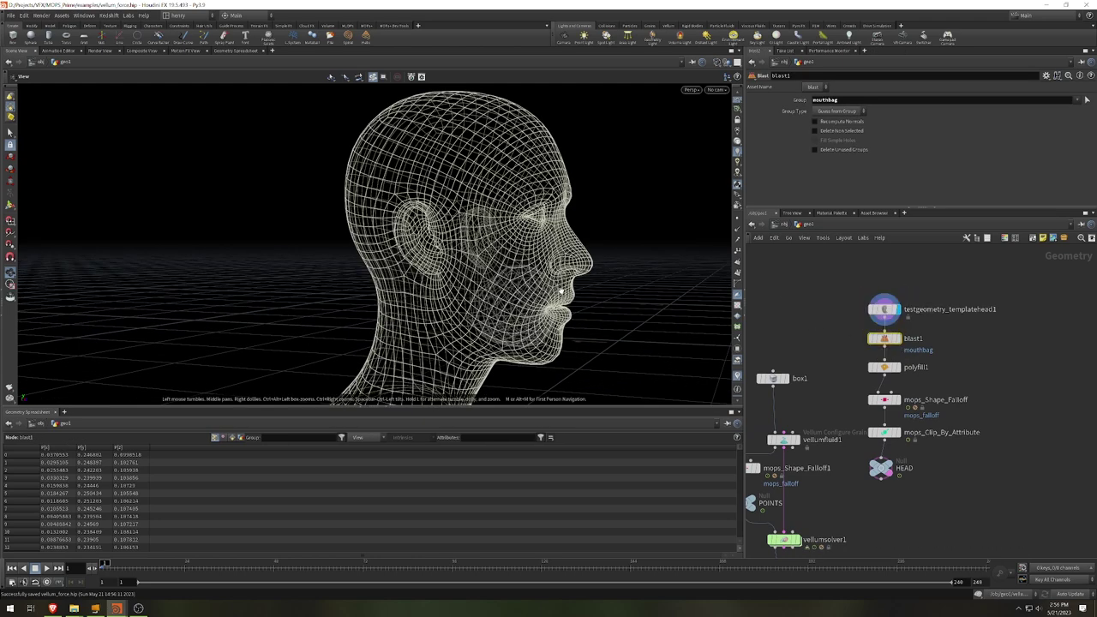
drag(570, 273, 424, 280)
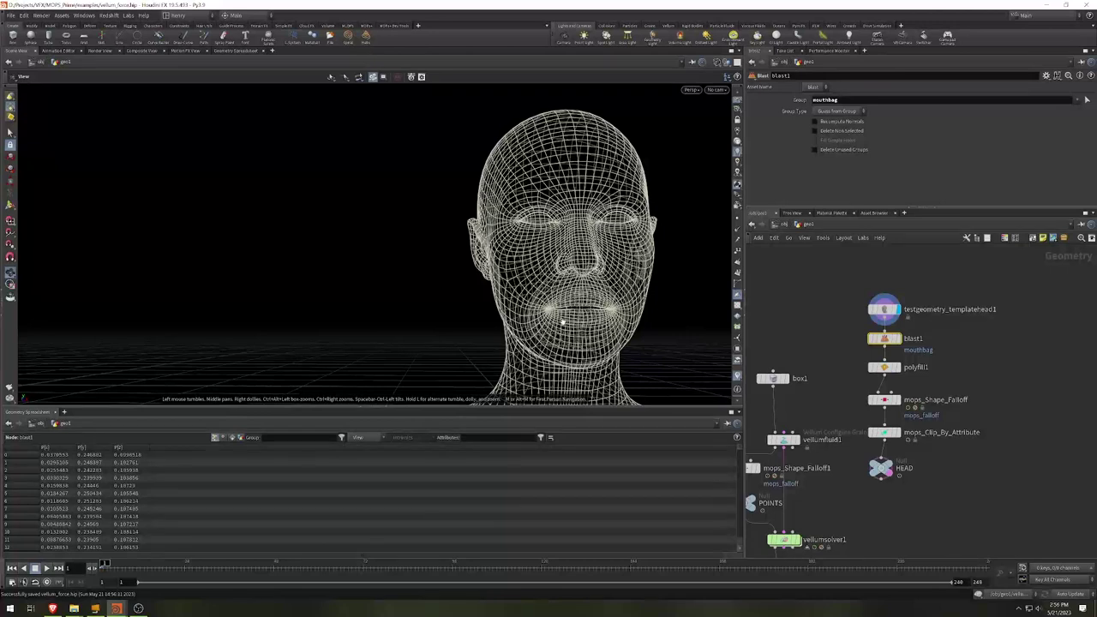
mouse_move(563, 322)
mouse_down()
mouse_move(600, 317)
mouse_move(571, 312)
mouse_up()
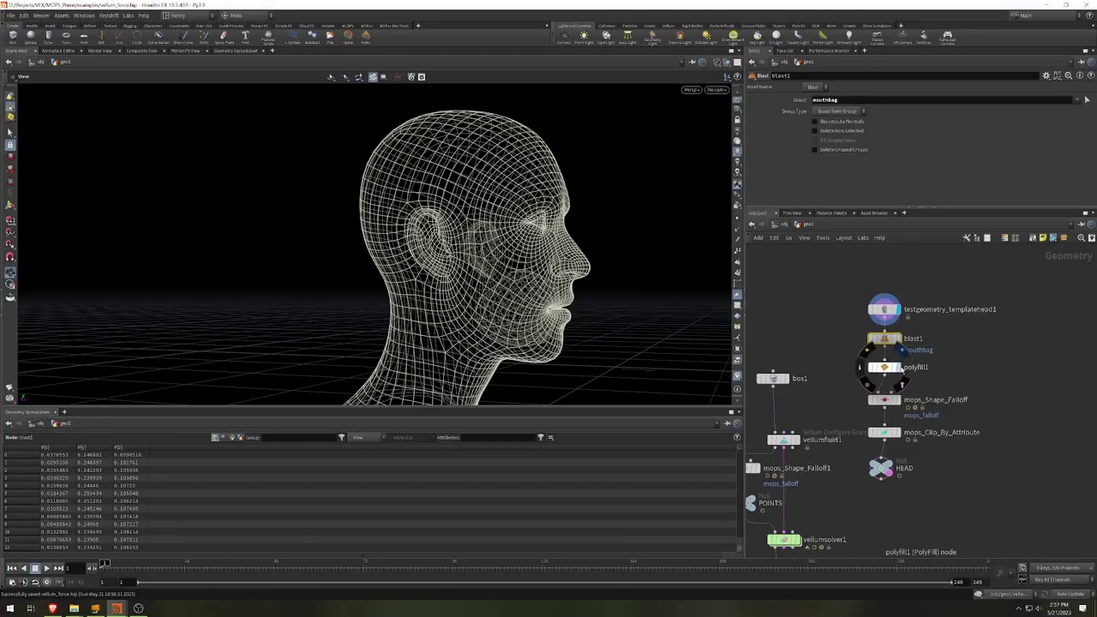
Display polyfill1 and select it to review its fill settings, returning the viewport to shaded mode to inspect the head.
click(897, 369)
click(887, 368)
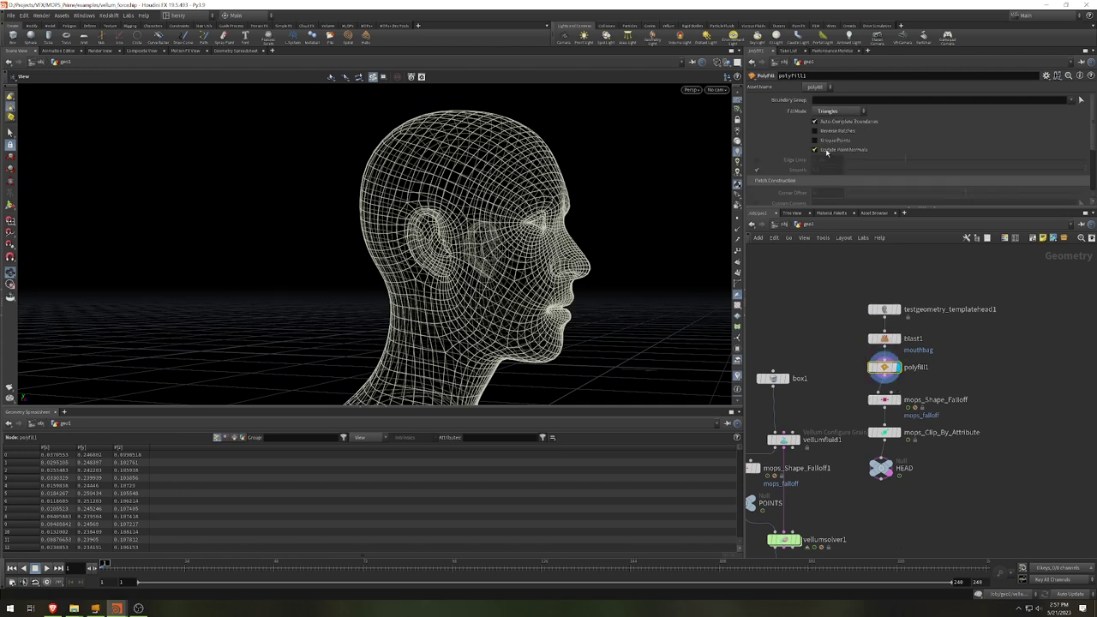
key(w)
mouse_move(552, 293)
mouse_down()
mouse_move(585, 220)
mouse_move(465, 326)
mouse_move(358, 328)
mouse_move(436, 328)
mouse_up()
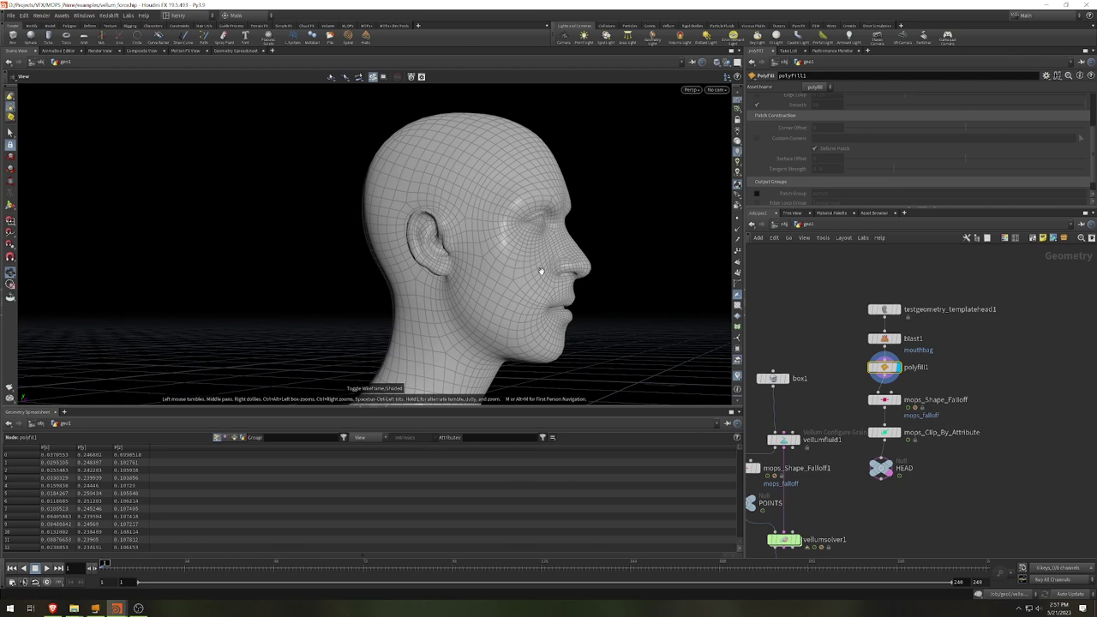
drag(541, 271, 497, 274)
Display mops_Shape_Falloff on the head and review its Shape and Noise settings alongside the falloff preview.
click(905, 408)
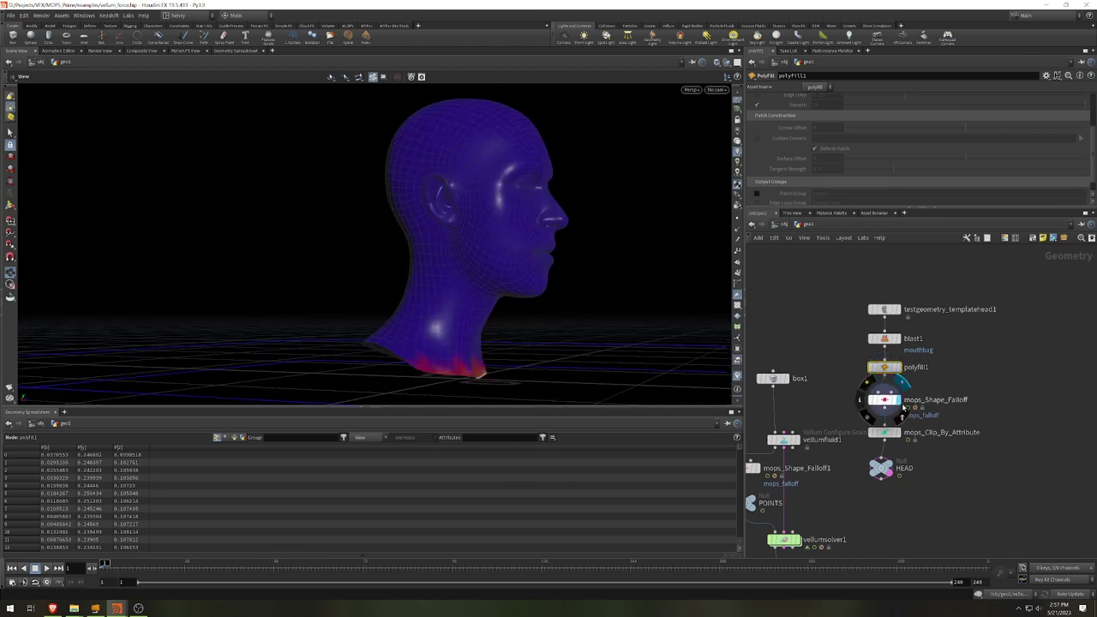
click(888, 401)
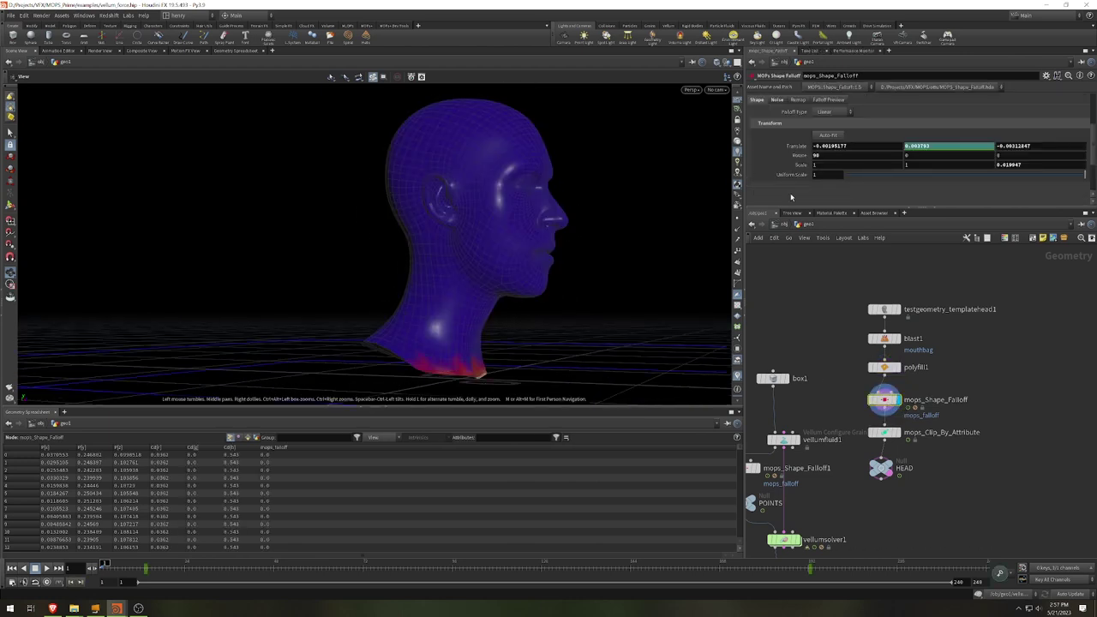
scroll(791, 197, up, 2)
right_drag(522, 269, 323, 289)
drag(323, 288, 429, 292)
click(776, 141)
scroll(792, 172, down, 2)
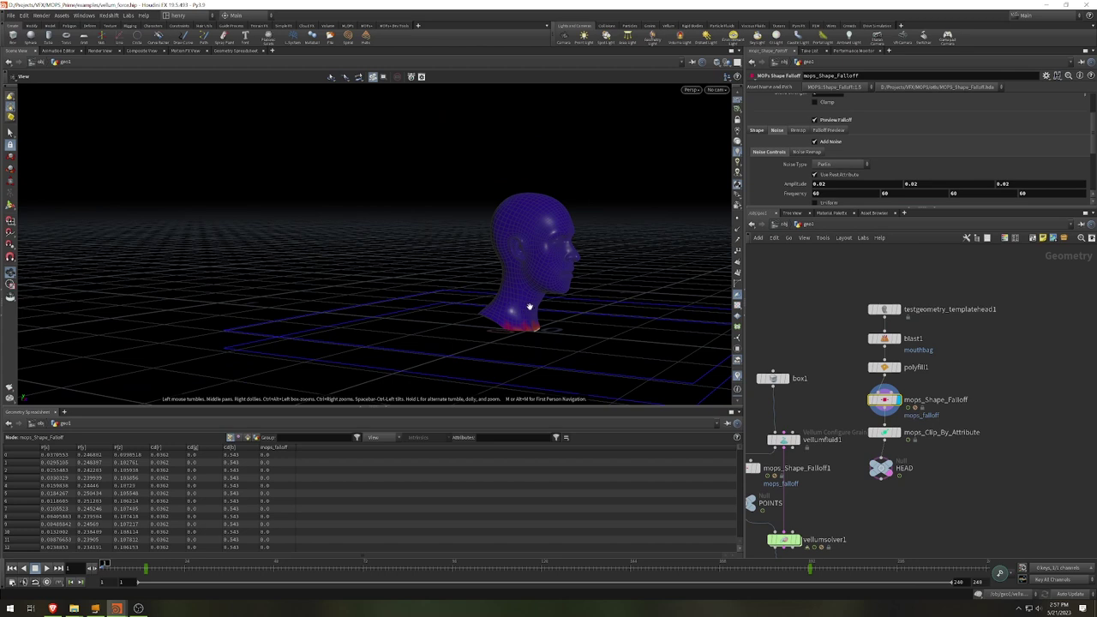
drag(529, 306, 483, 289)
right_drag(483, 289, 558, 296)
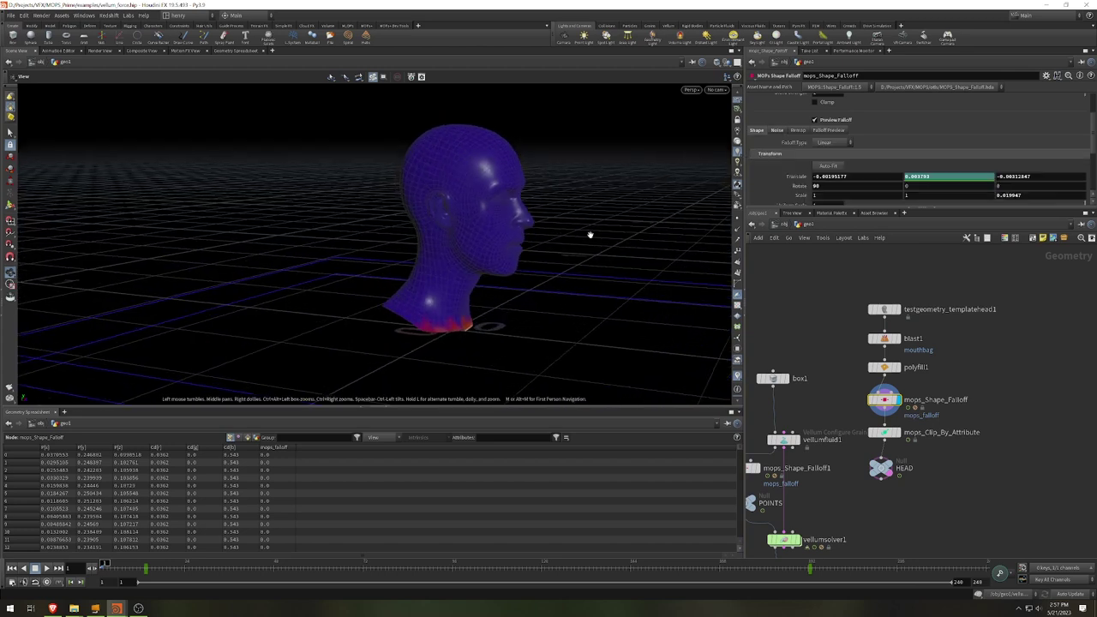
Scrub the timeline to frame 127 and back to frame 78, examining how the noisy falloff travels up the head.
click(132, 566)
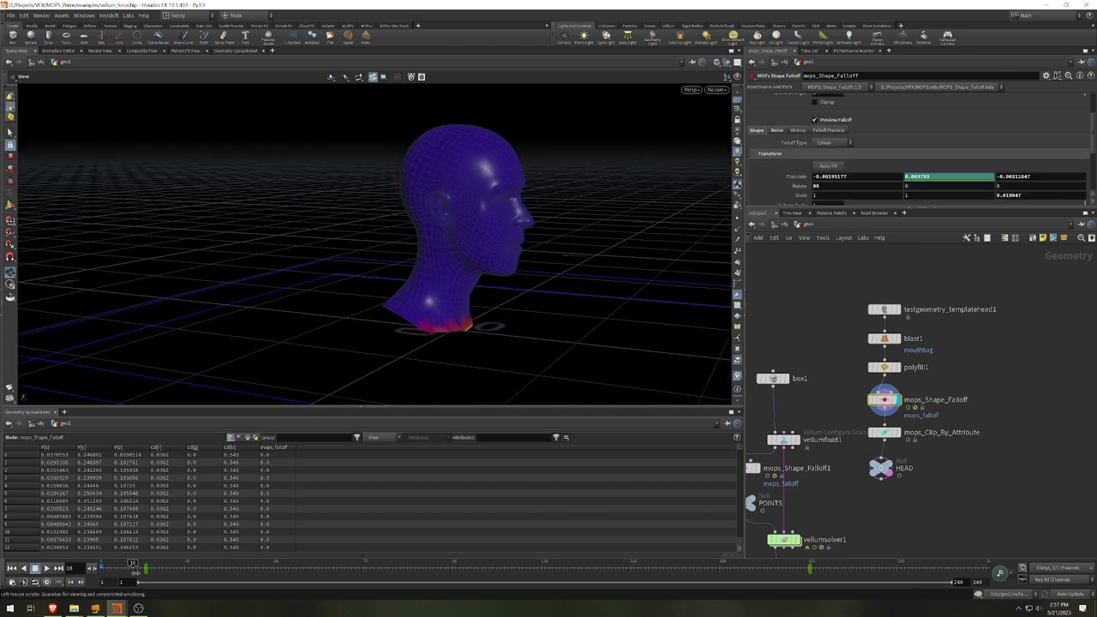
drag(135, 571, 568, 593)
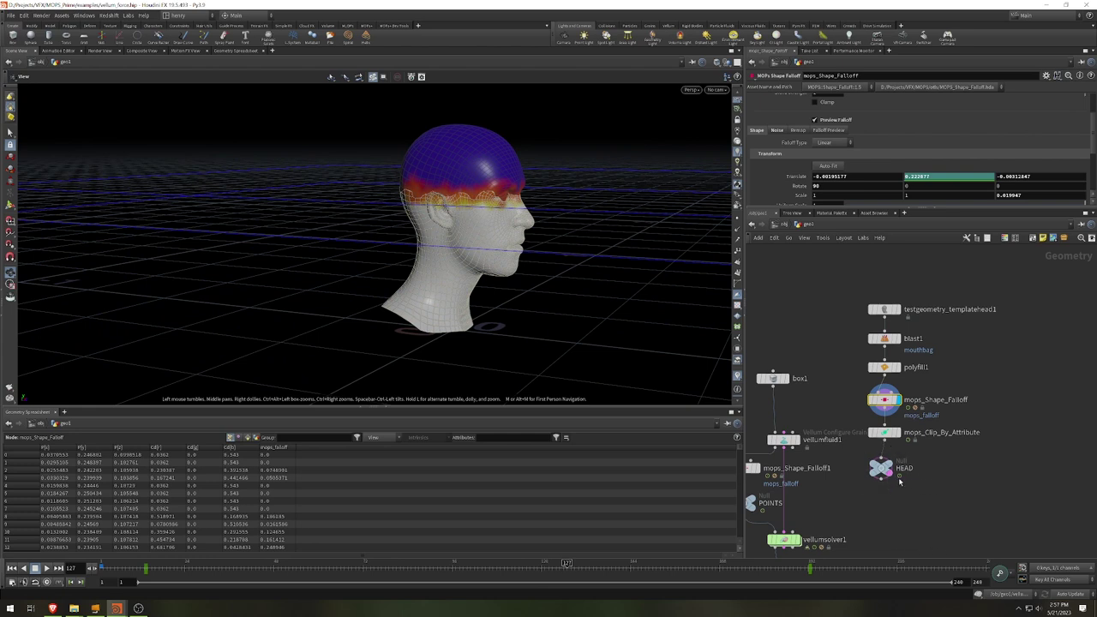
click(895, 483)
drag(574, 566, 270, 516)
drag(270, 562, 385, 563)
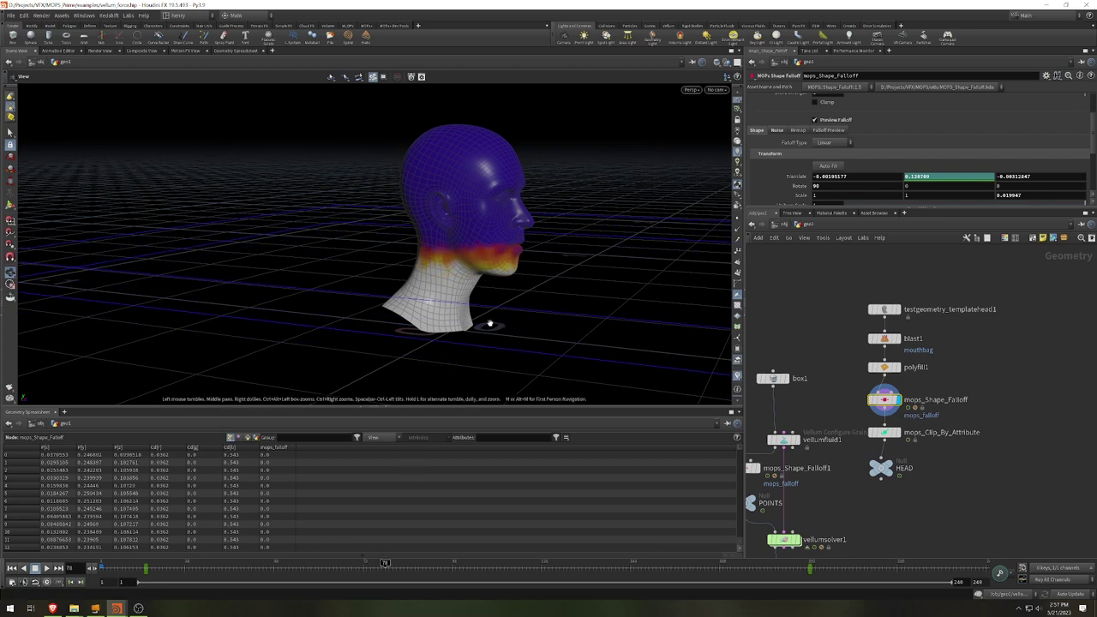
drag(503, 355, 533, 333)
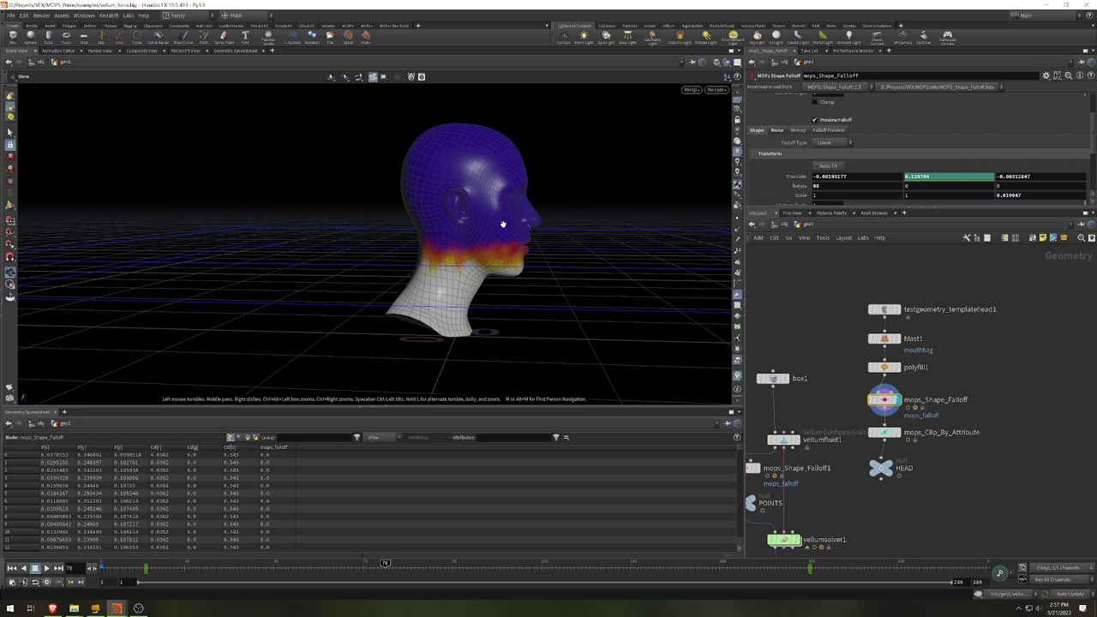
drag(503, 241, 572, 237)
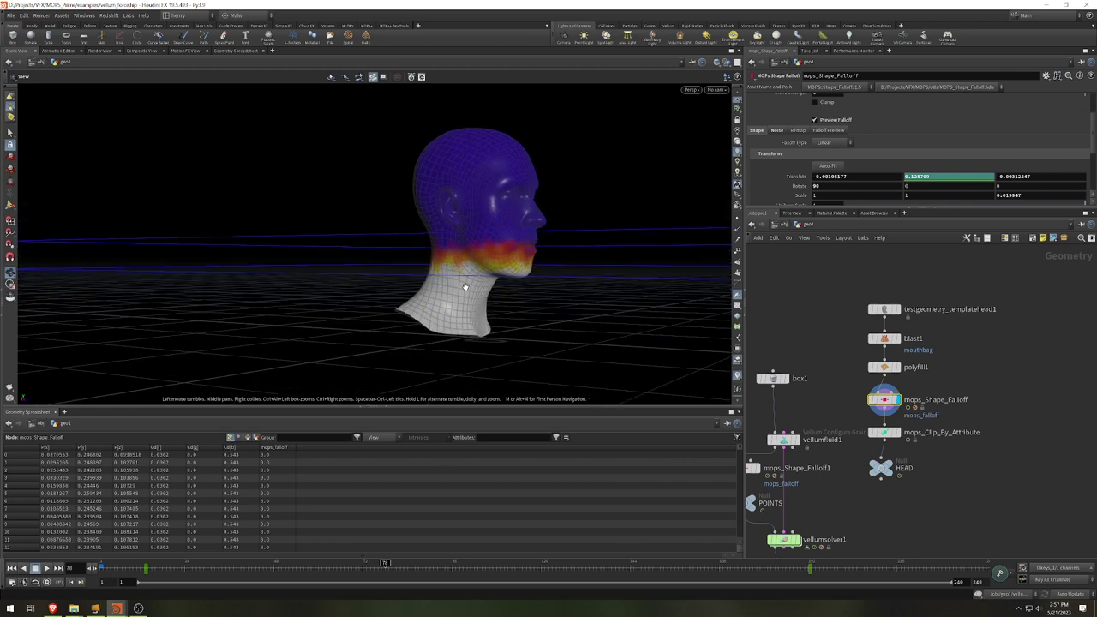
Display mops_Clip_By_Attribute, review its clip settings and the clipped head's edge, and scrub back to frame 1.
mouse_move(903, 438)
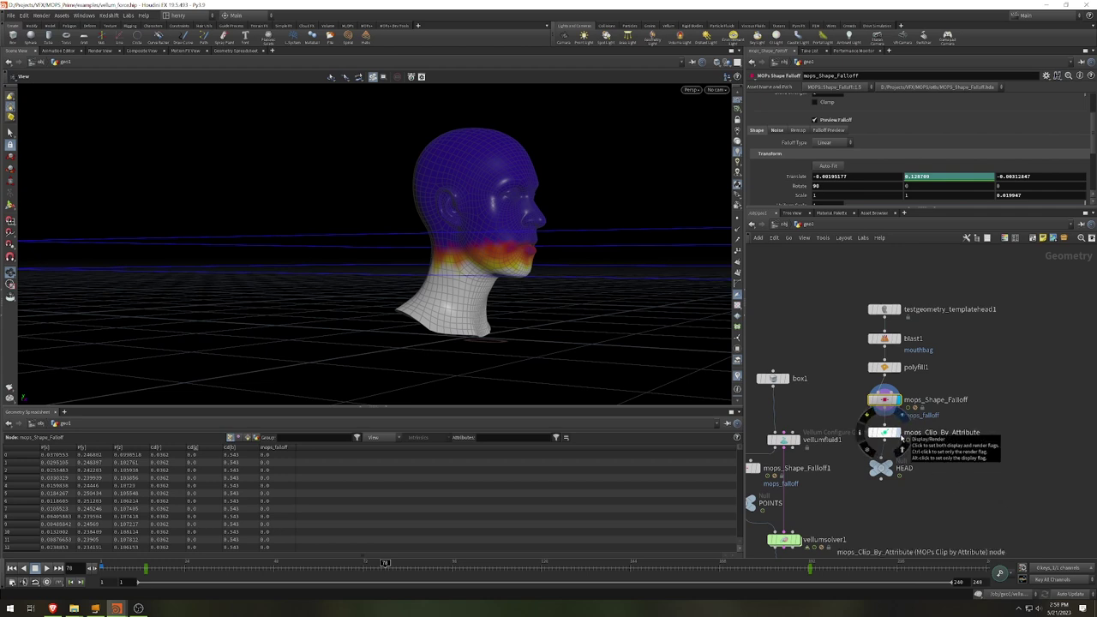
click(902, 438)
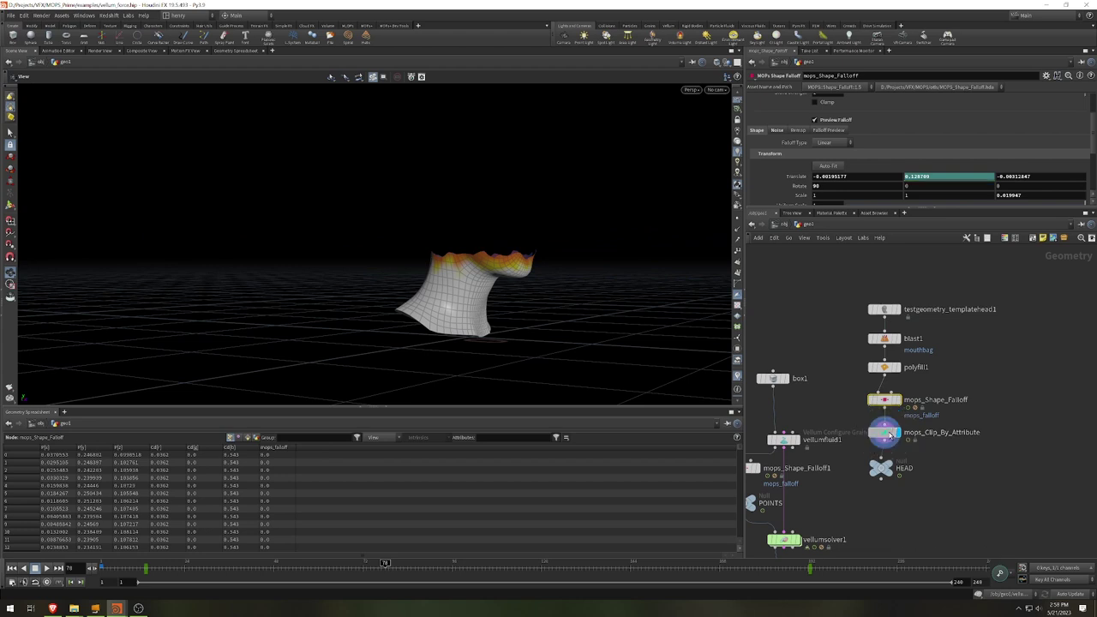
click(891, 433)
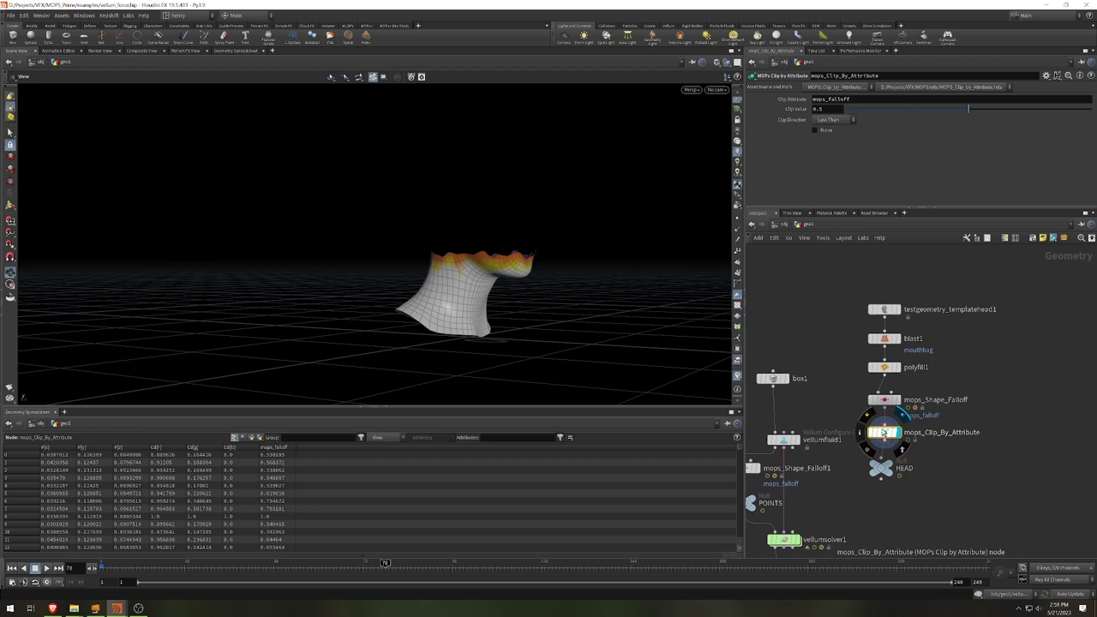
drag(463, 360, 539, 298)
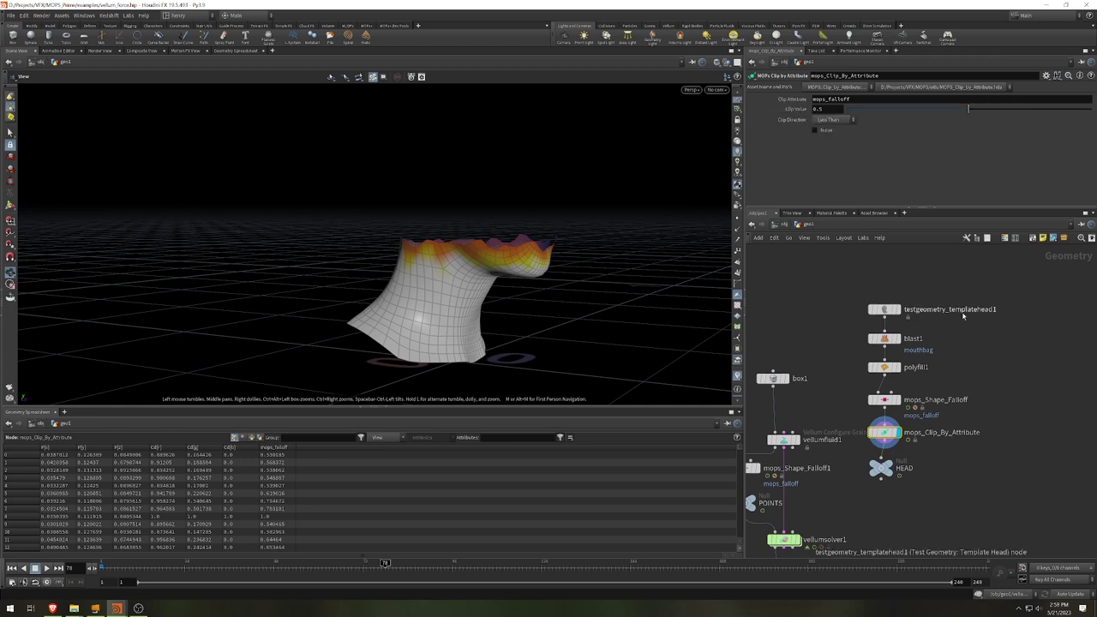
drag(475, 248, 421, 246)
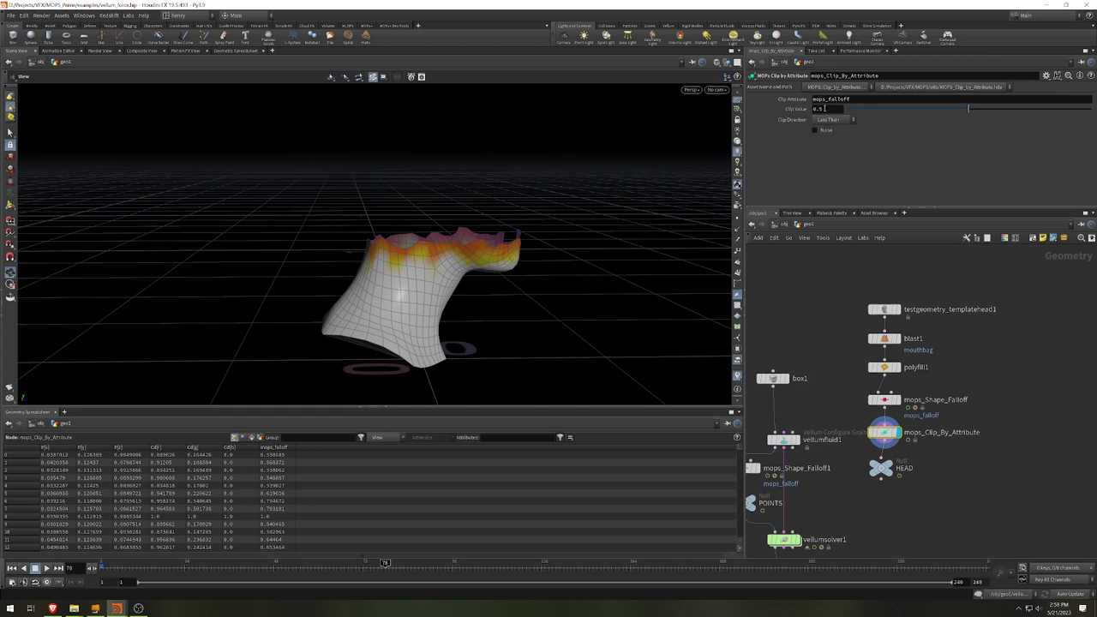
drag(493, 224, 538, 221)
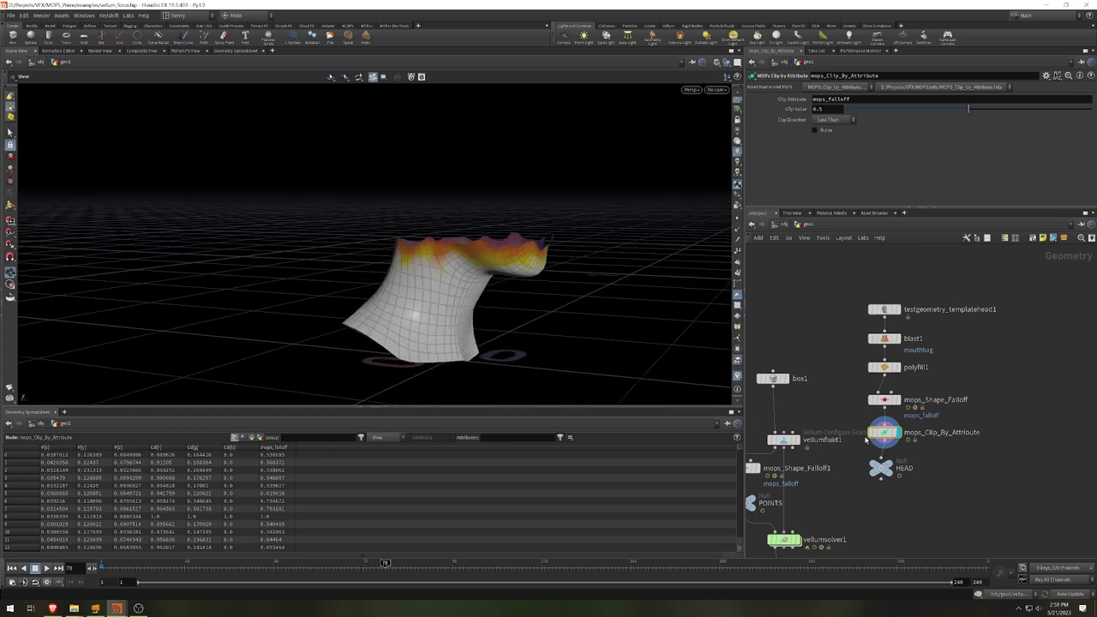
drag(383, 563, 103, 568)
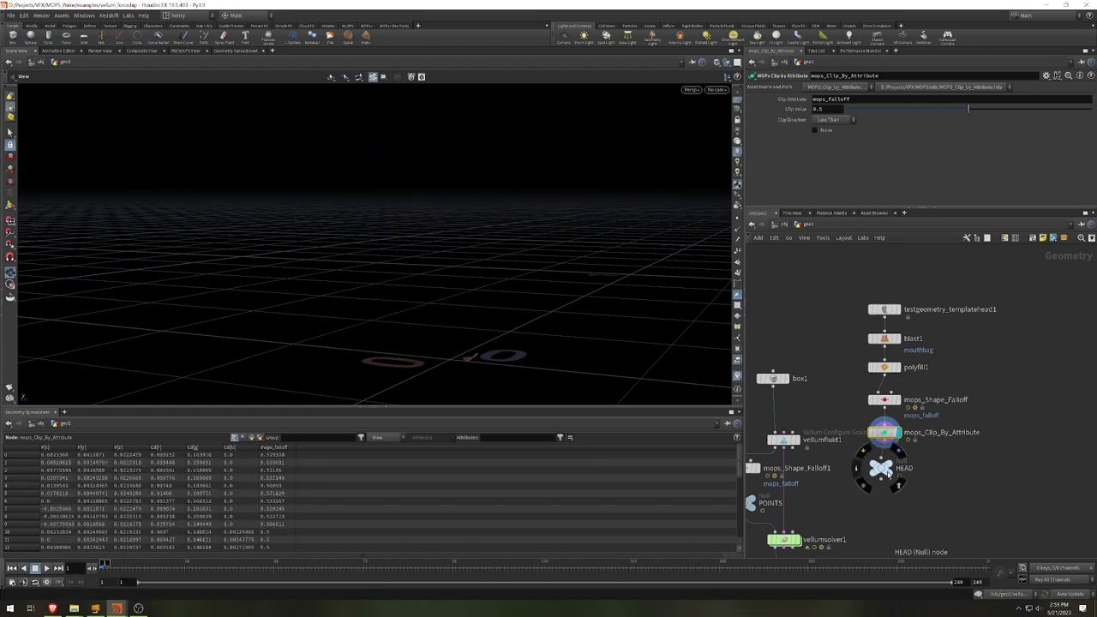
Display and select box1, and examine the flat fluid source box from a low angle.
middle_drag(857, 389, 942, 381)
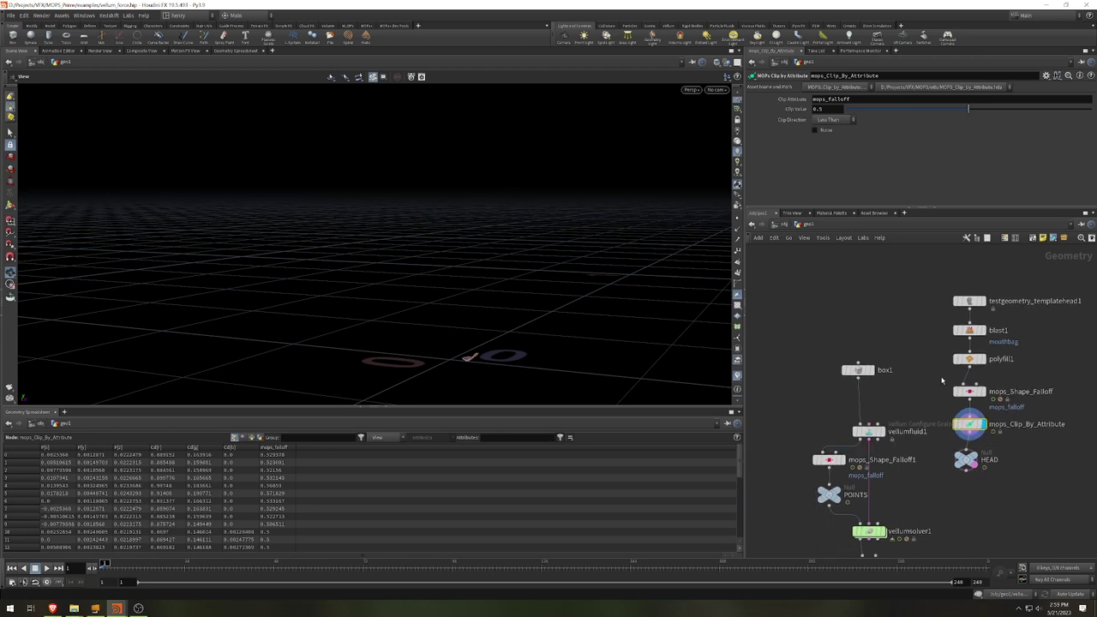
click(876, 369)
click(858, 369)
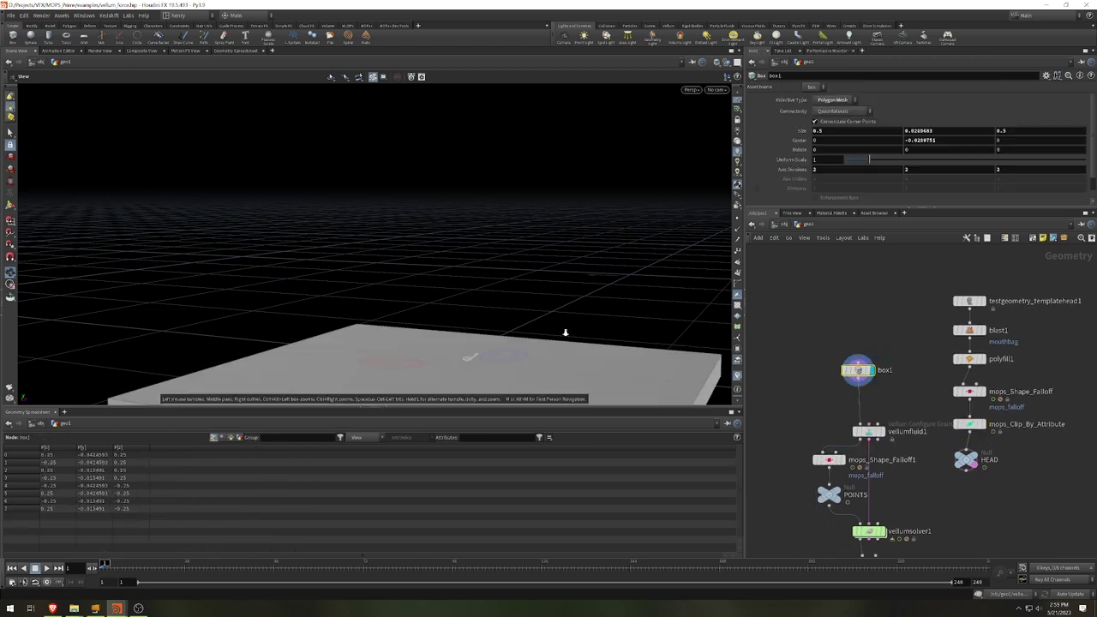
drag(565, 332, 454, 287)
Move vellumfluid1 closer to box1, display it, and examine its particle settings and the particle-filled slab.
mouse_move(871, 434)
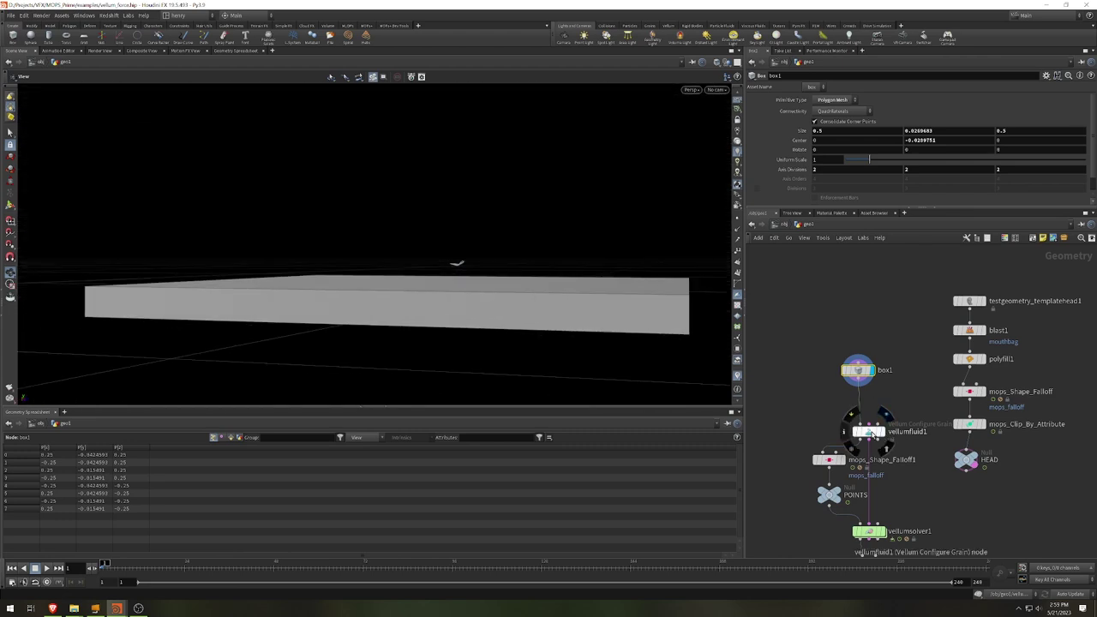
drag(872, 433, 887, 415)
click(884, 403)
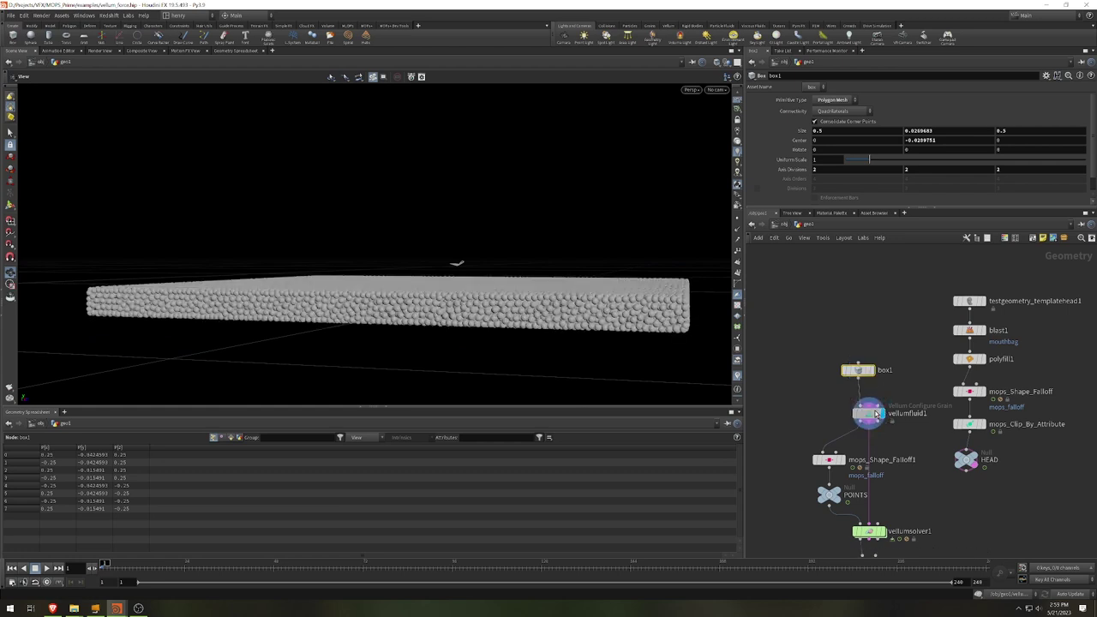
click(869, 414)
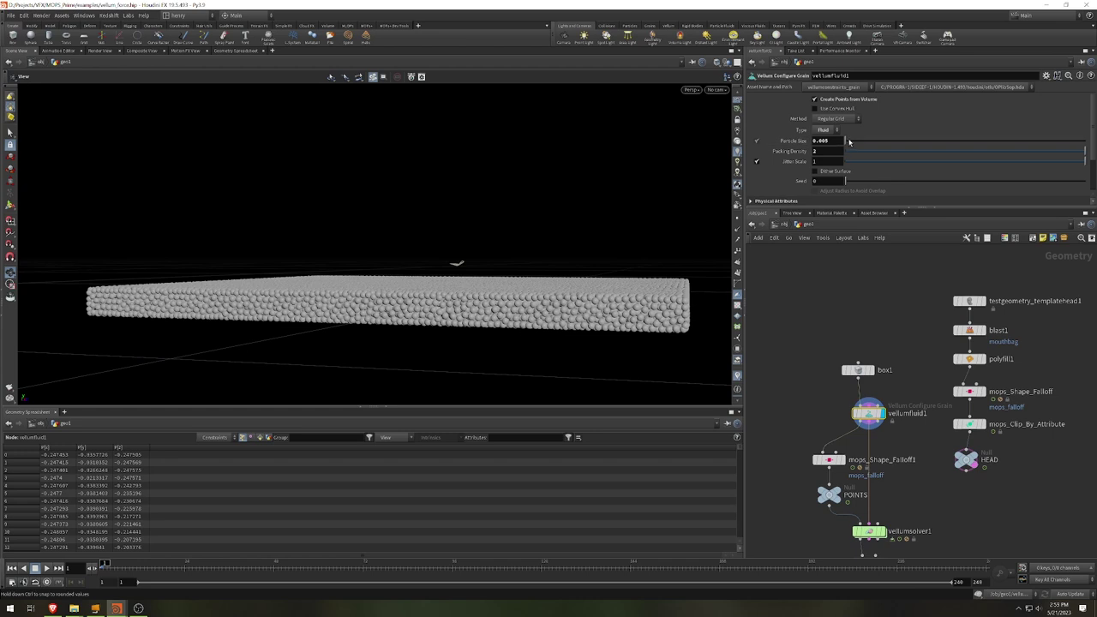
drag(625, 233, 586, 278)
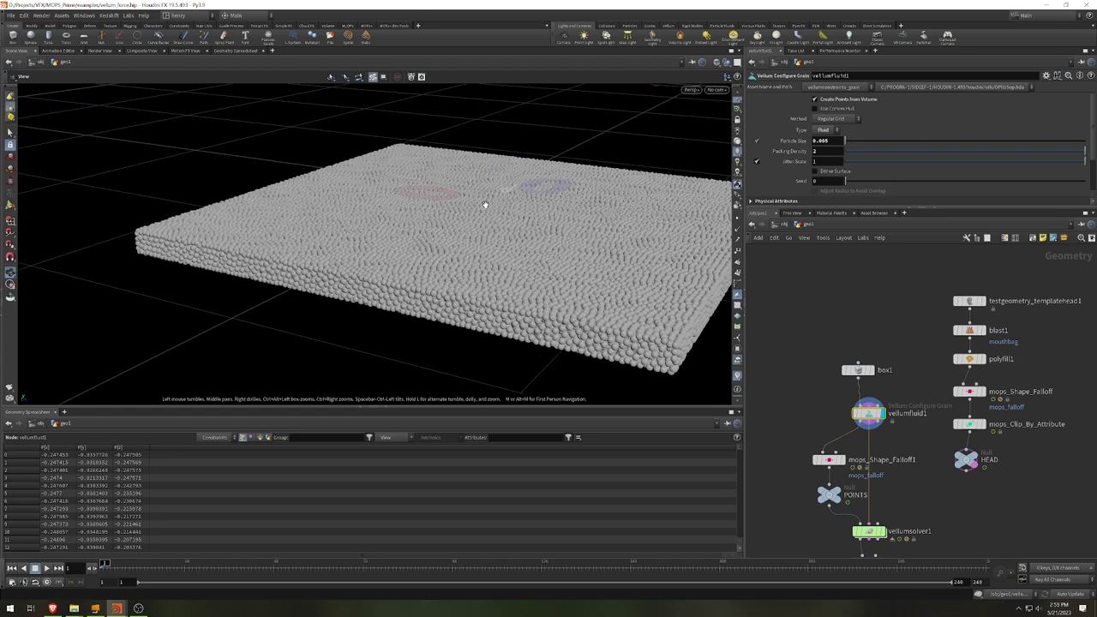
drag(514, 249, 631, 294)
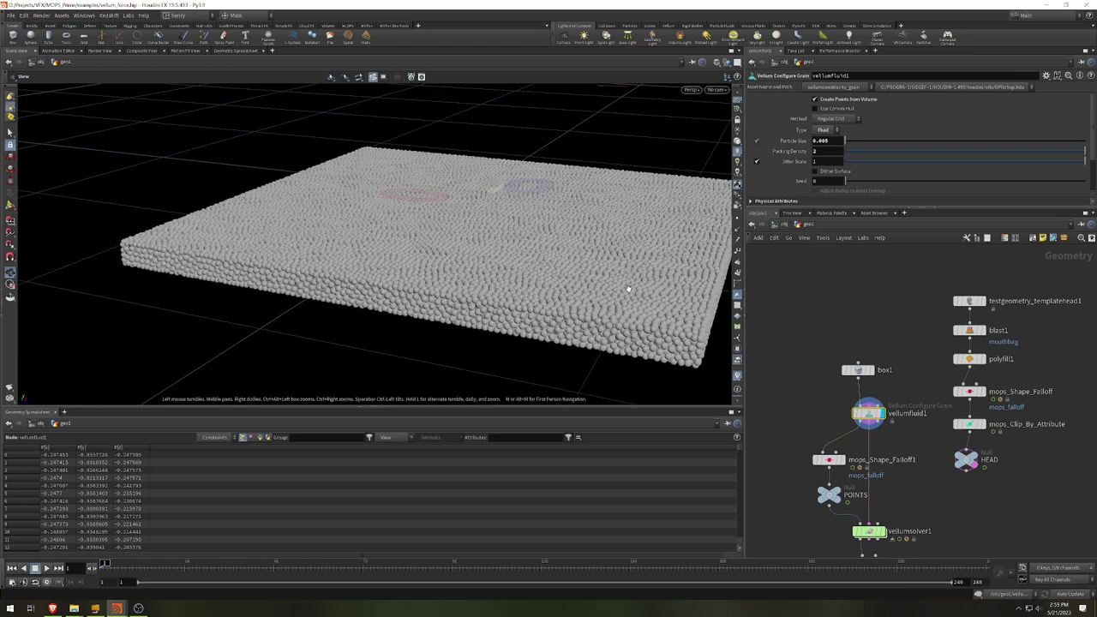
Display and select the POINTS null, and scrub to frame 11 to examine the falloff coloring on the slab's particles.
middle_drag(791, 417, 785, 369)
mouse_move(843, 416)
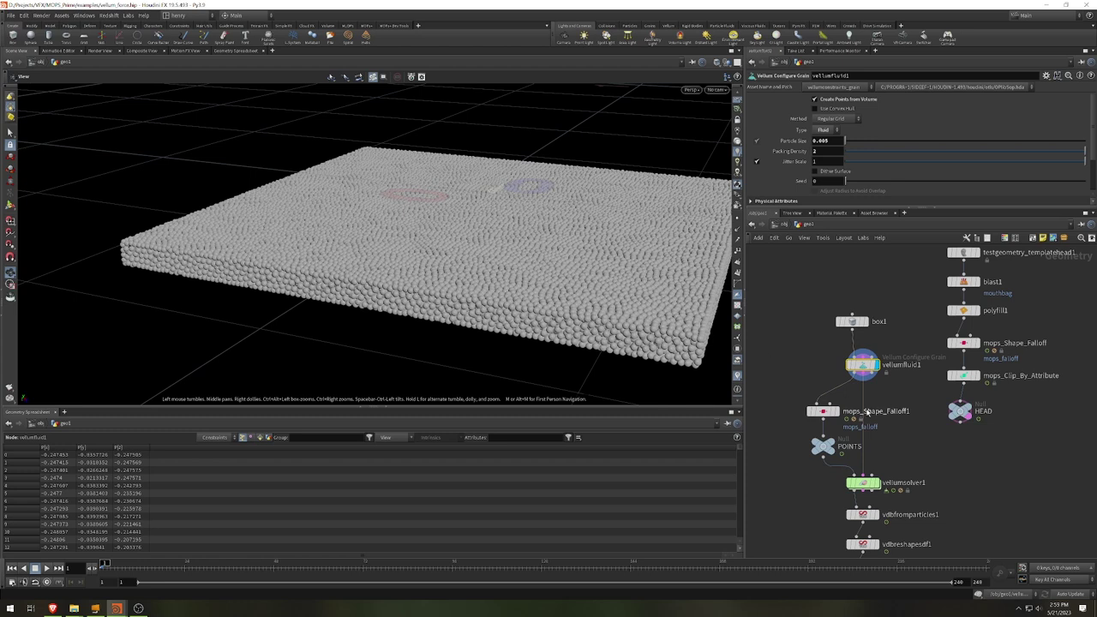
click(840, 451)
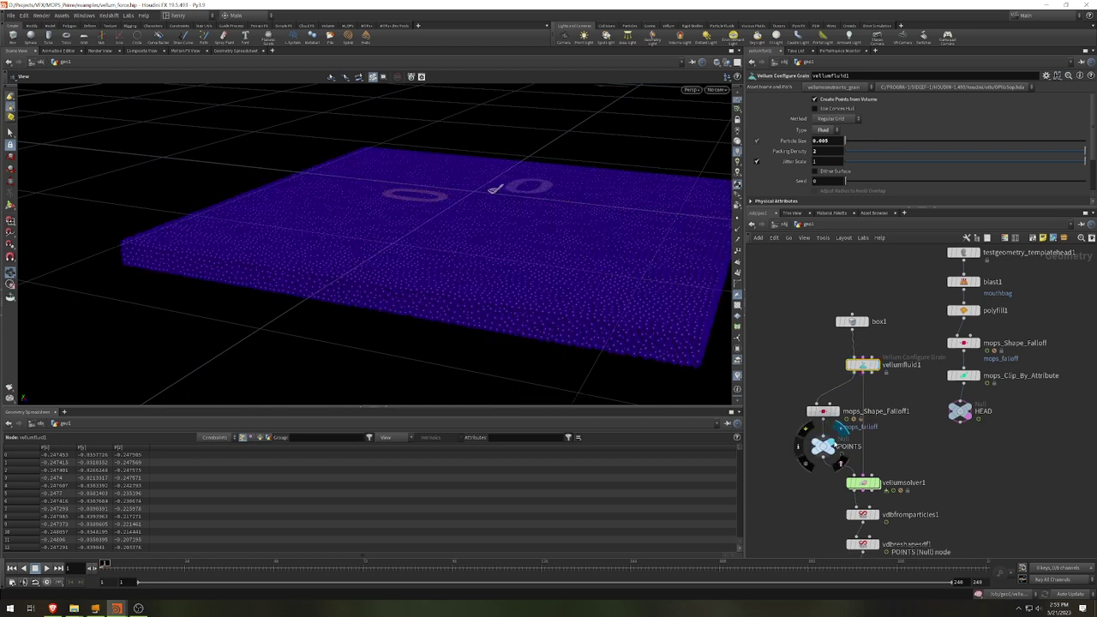
click(825, 448)
drag(540, 276, 565, 288)
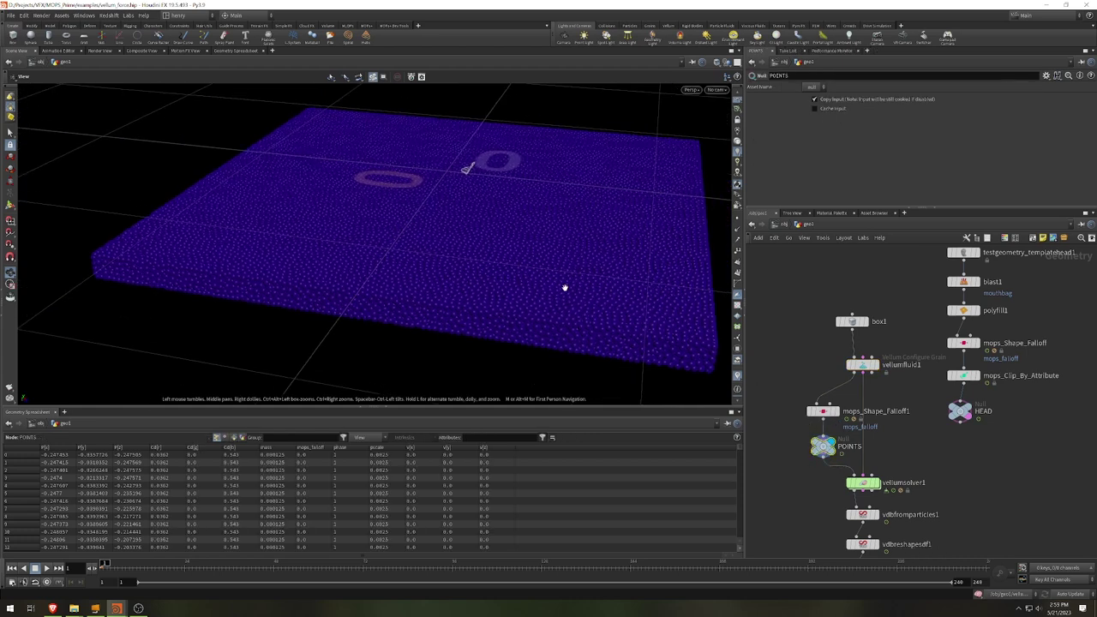
drag(502, 228, 494, 216)
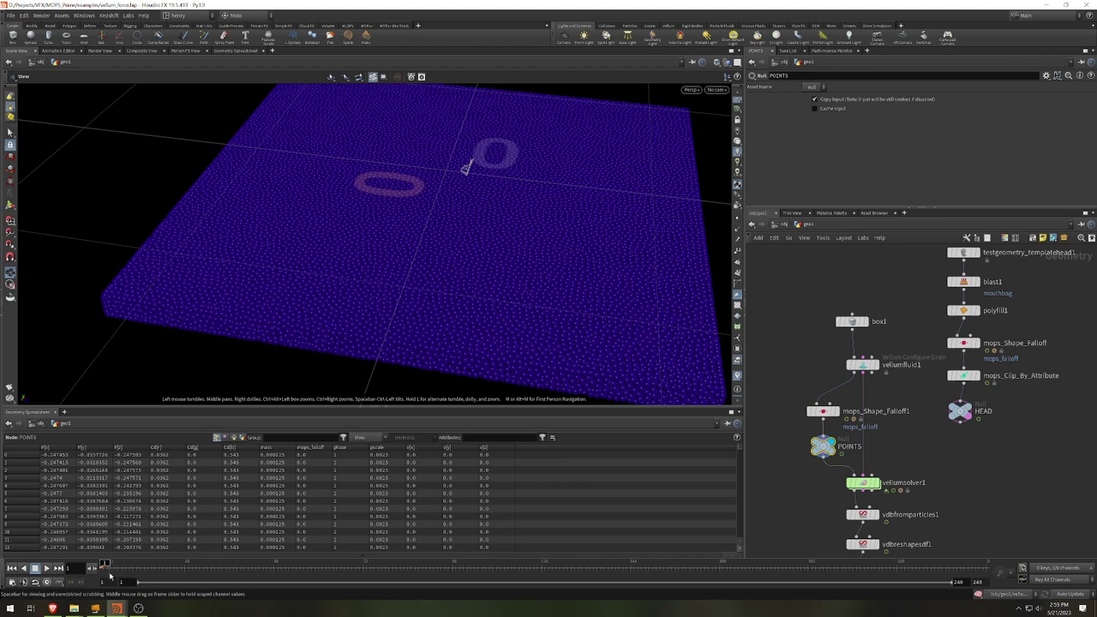
drag(110, 570, 137, 568)
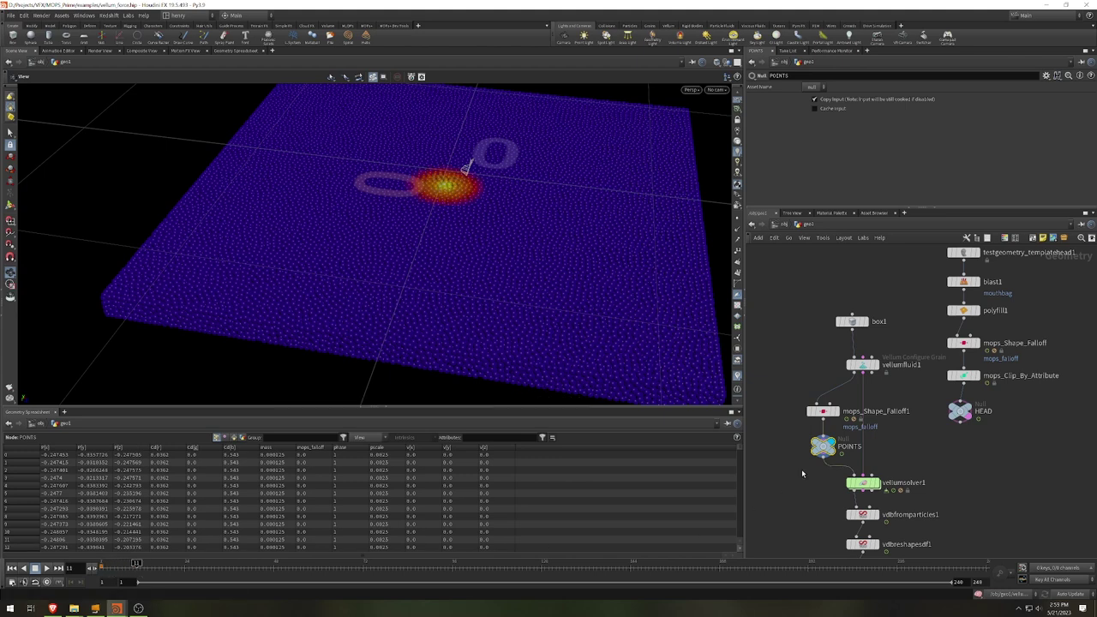
Select mops_Shape_Falloff1, show its handles, and scrub past frame 142 and back to frame 1 to examine the spherical falloff's growth.
click(823, 411)
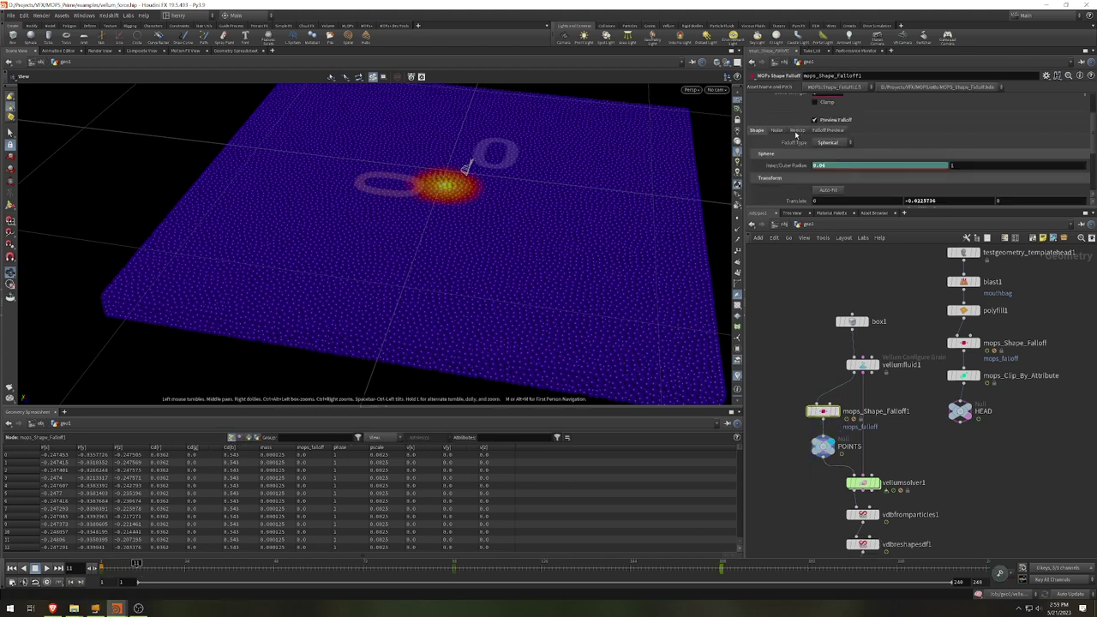
key(Return)
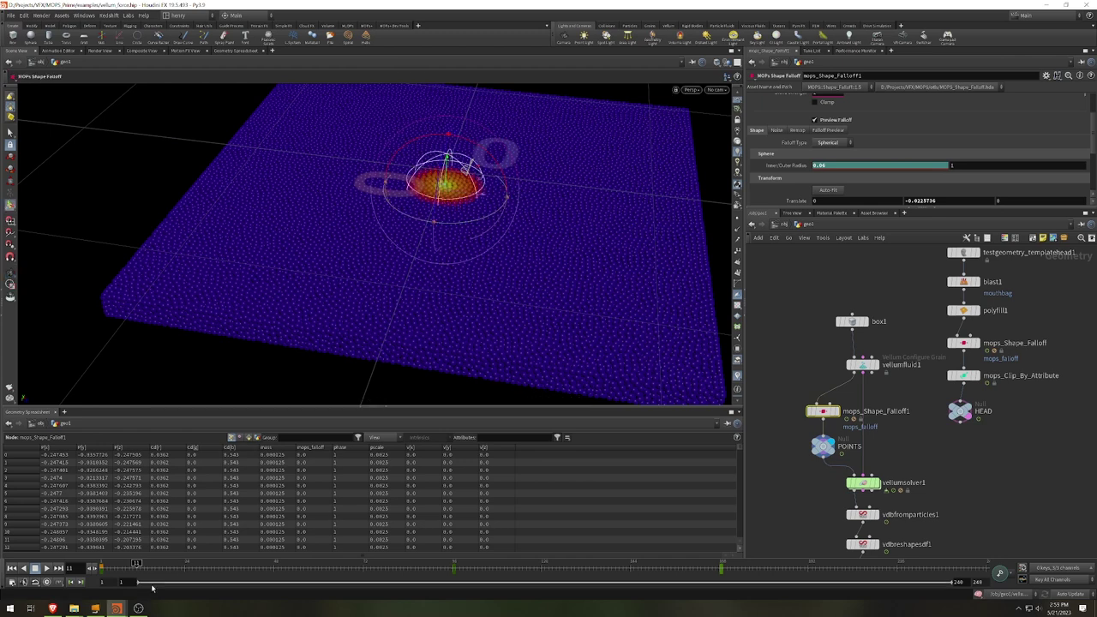
mouse_move(137, 568)
mouse_down()
mouse_move(300, 581)
mouse_move(160, 594)
mouse_move(330, 599)
mouse_move(155, 592)
mouse_up()
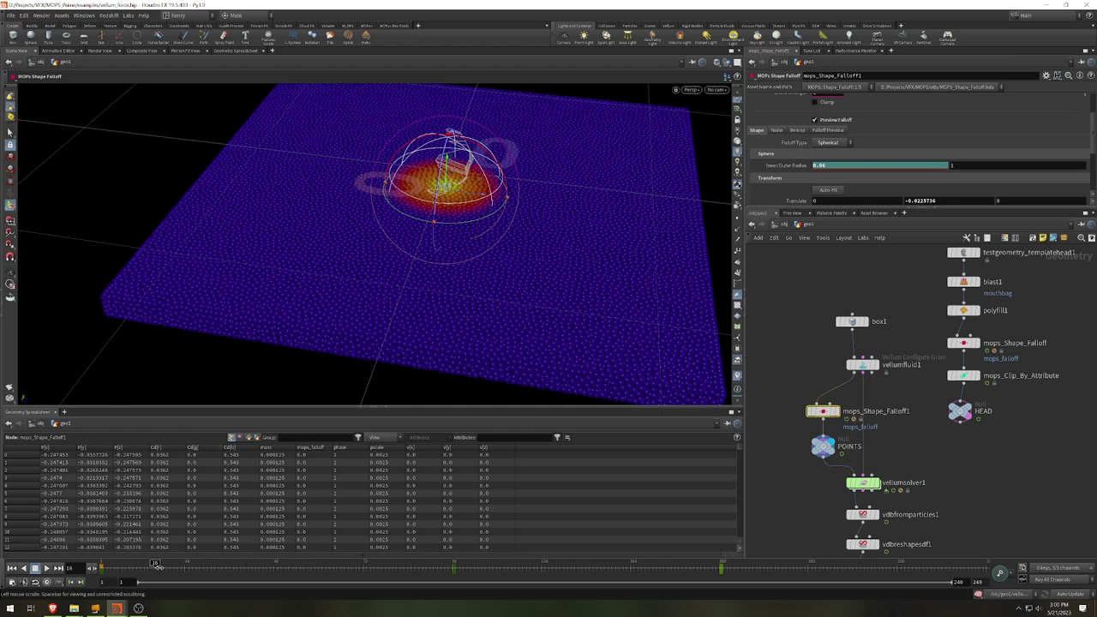
drag(157, 567, 277, 574)
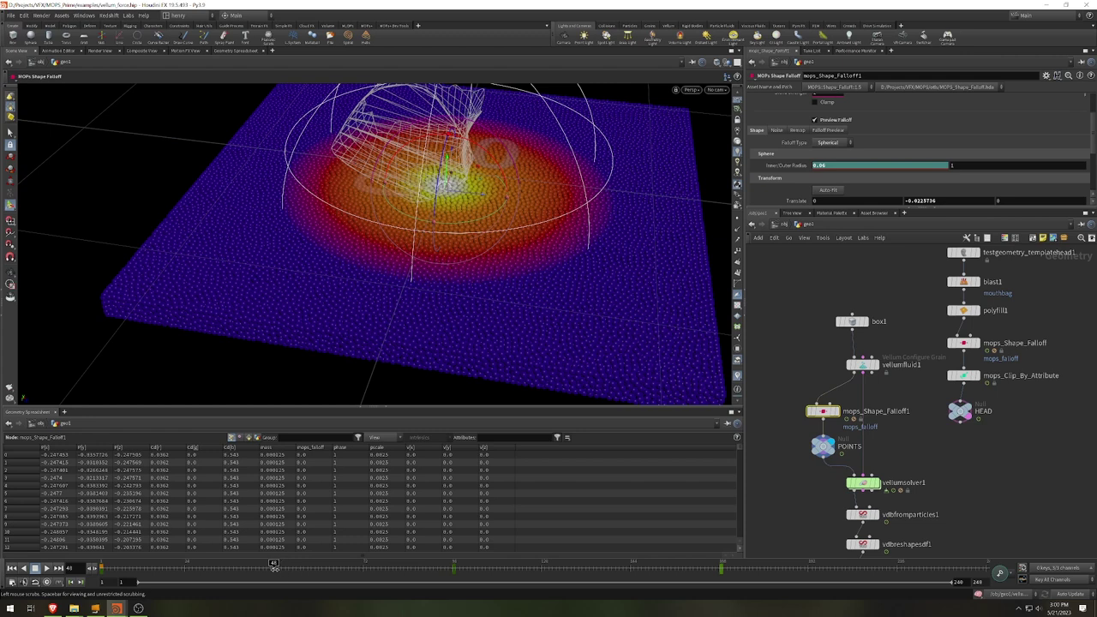
drag(274, 564, 623, 610)
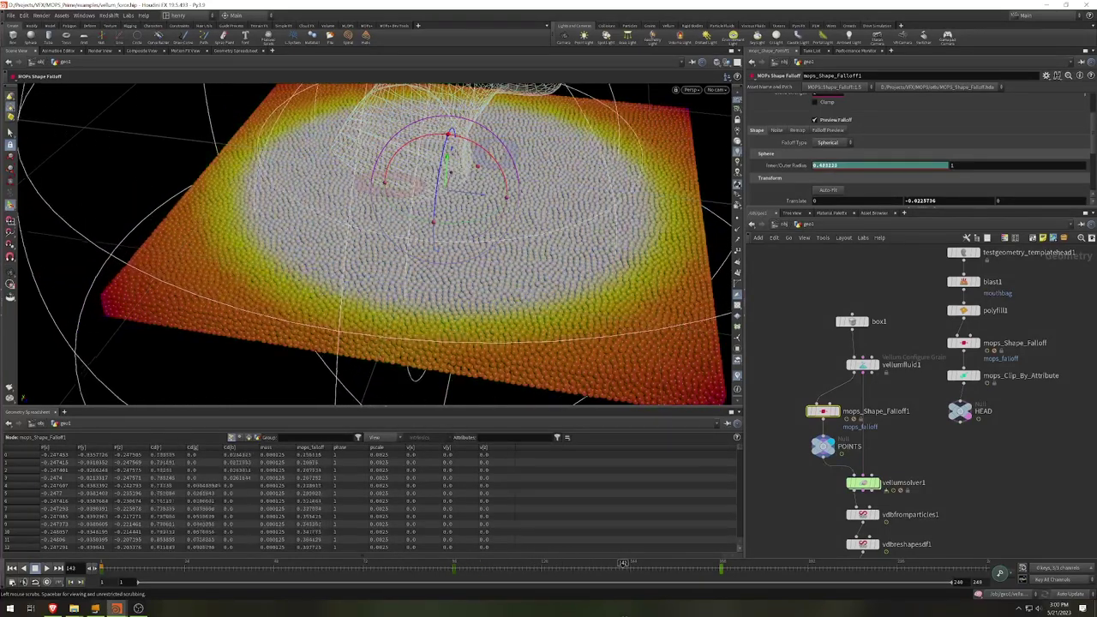
drag(624, 563, 662, 564)
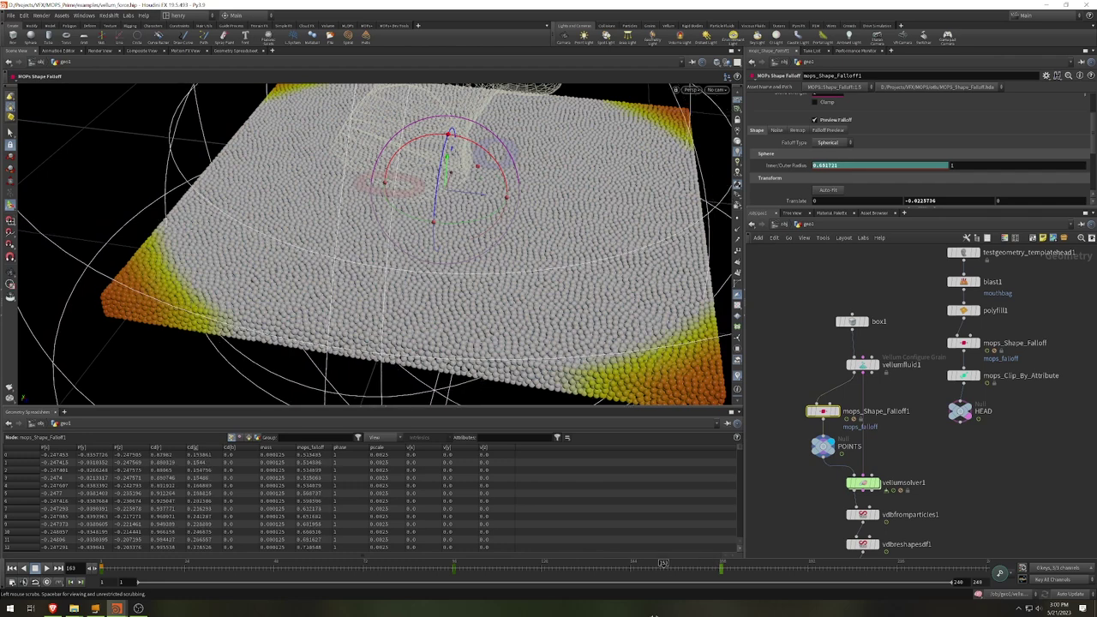
drag(653, 615, 321, 586)
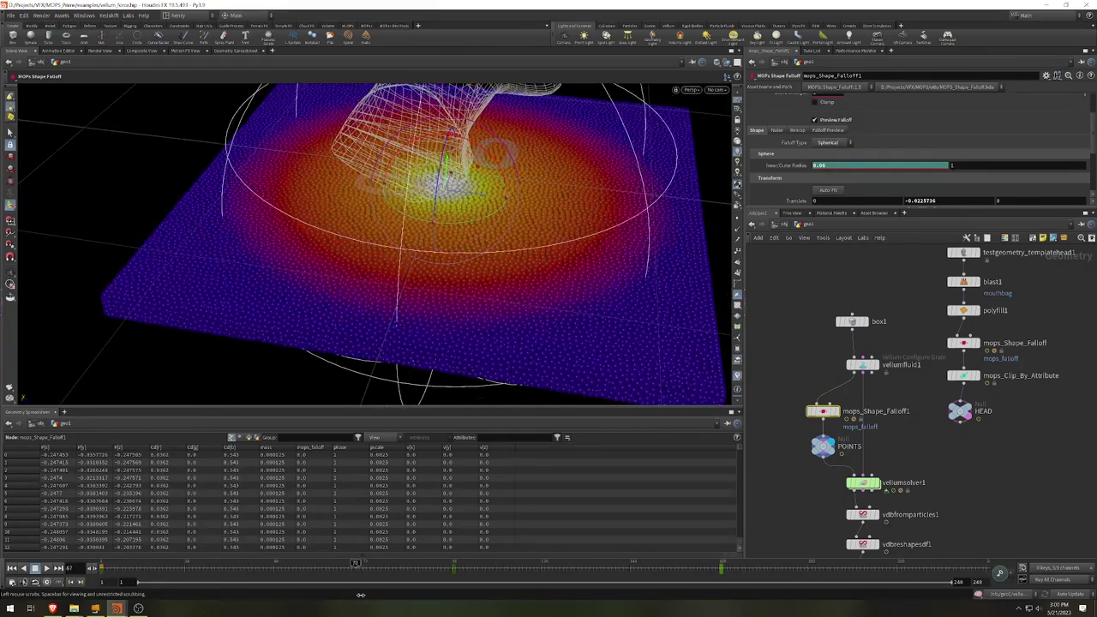
drag(426, 591, 490, 592)
mouse_move(549, 603)
mouse_down()
mouse_move(596, 593)
mouse_move(408, 590)
mouse_move(672, 592)
mouse_move(162, 591)
mouse_move(400, 567)
mouse_move(103, 567)
mouse_up()
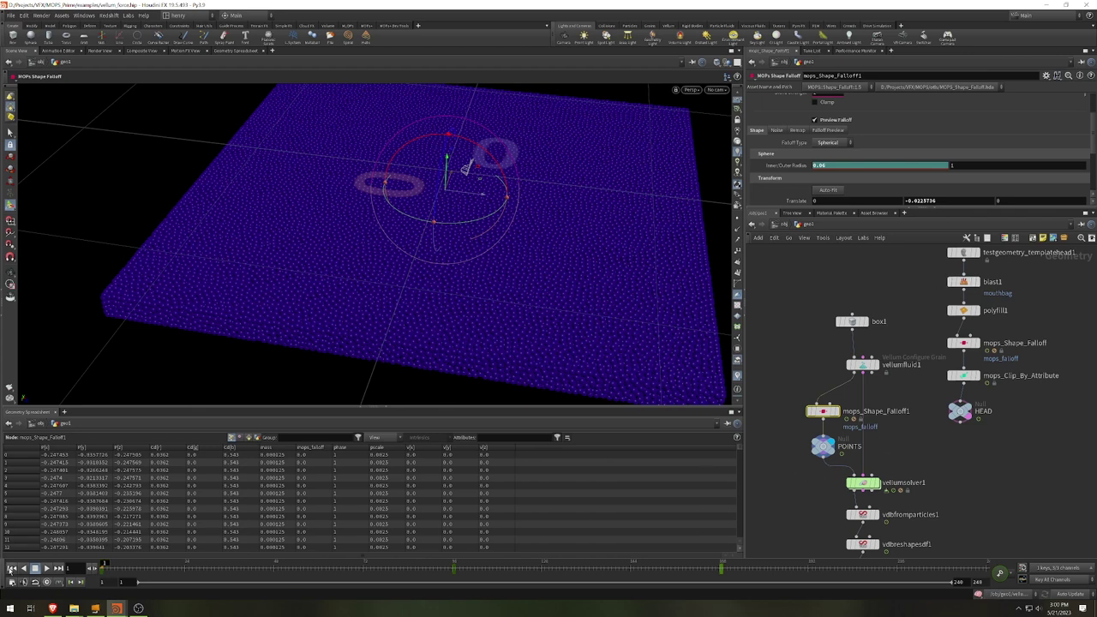
Go into vellumsolver1's forces network and examine the input and attribute settings of mops_Fetch_Attribute.
double_click(862, 485)
middle_drag(874, 456, 942, 453)
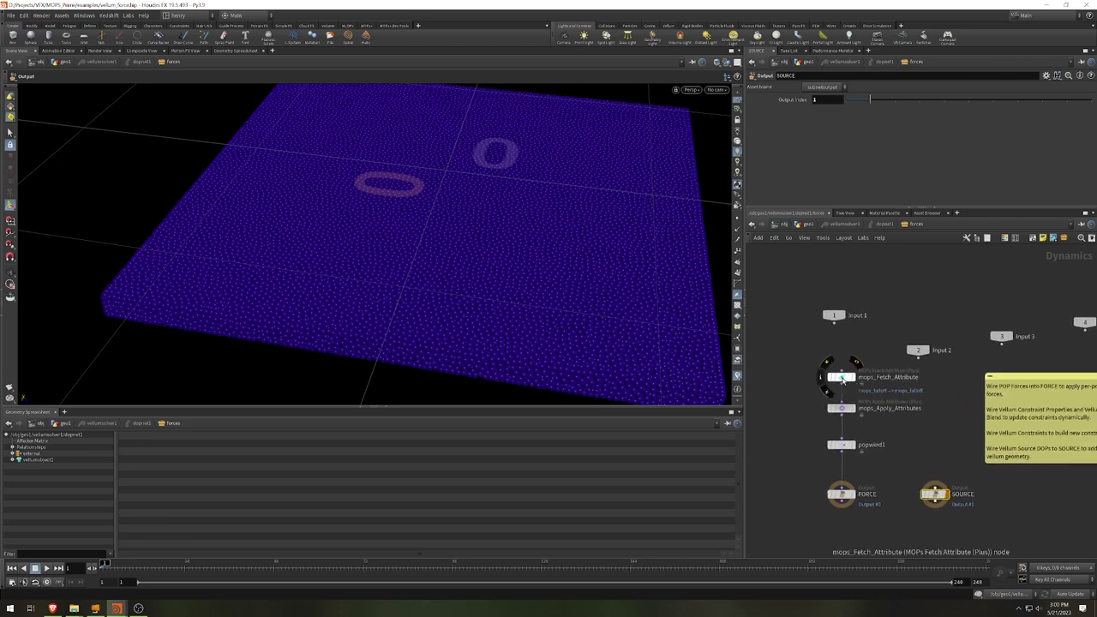
click(841, 378)
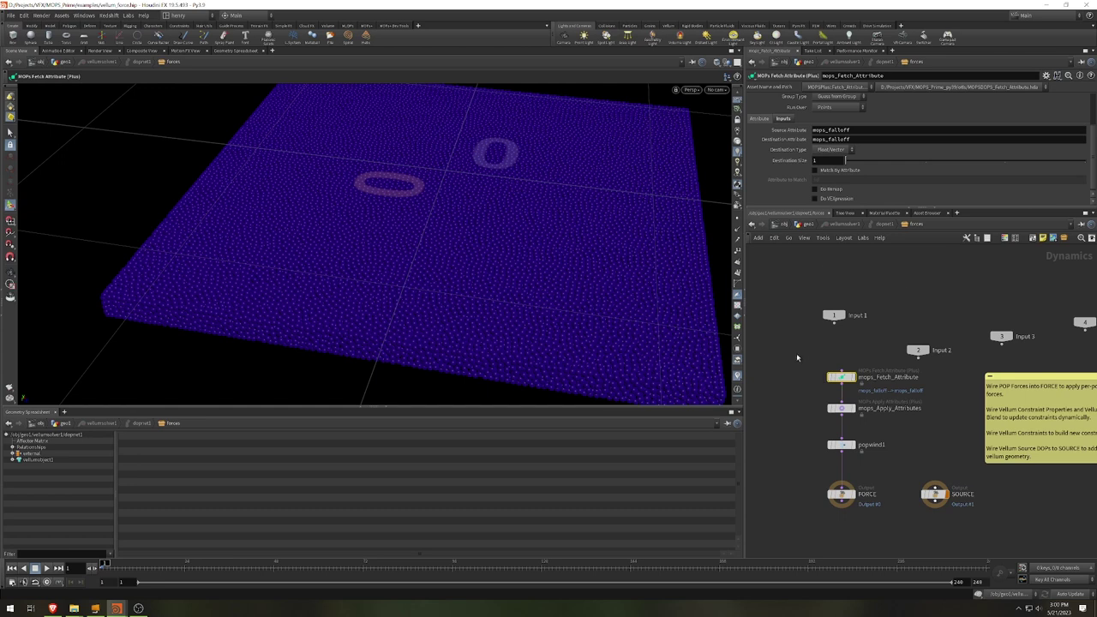
scroll(816, 150, up, 3)
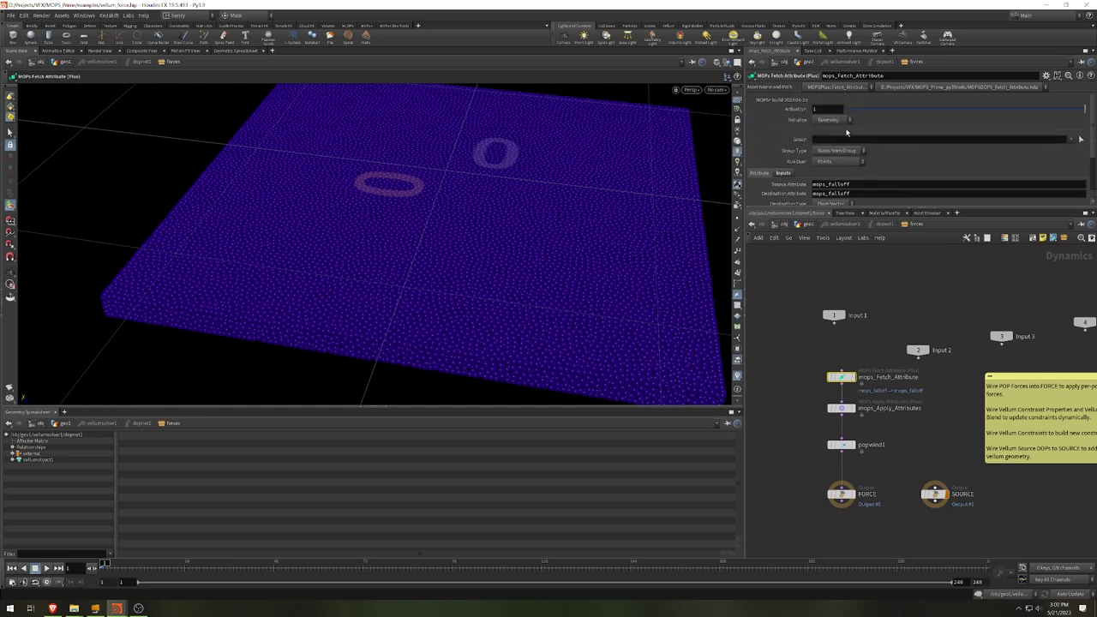
scroll(847, 131, down, 2)
click(783, 140)
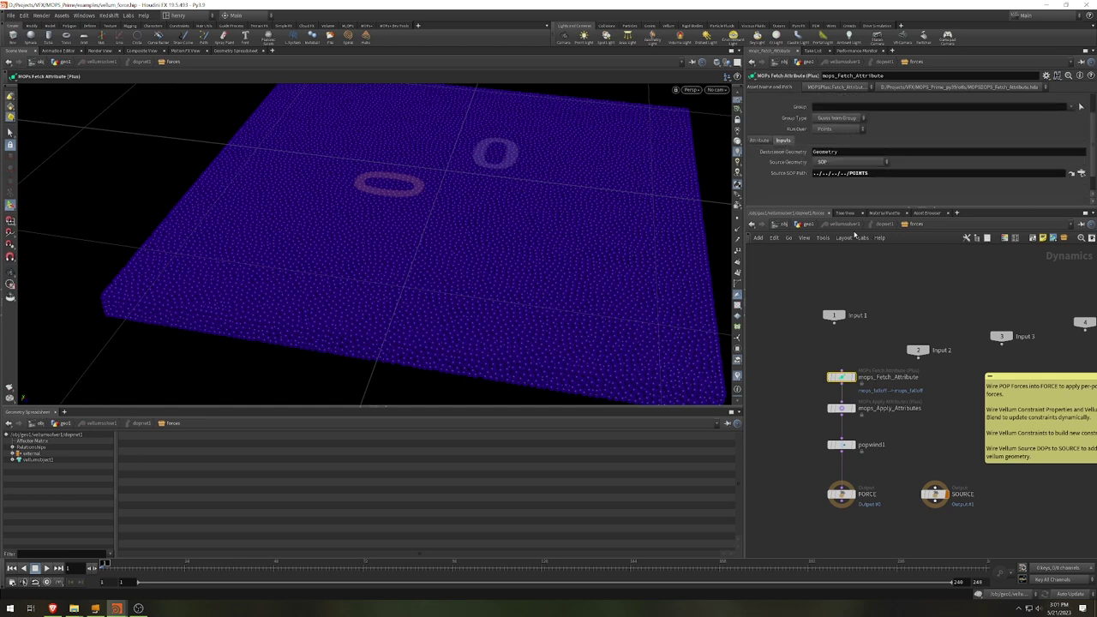
click(877, 174)
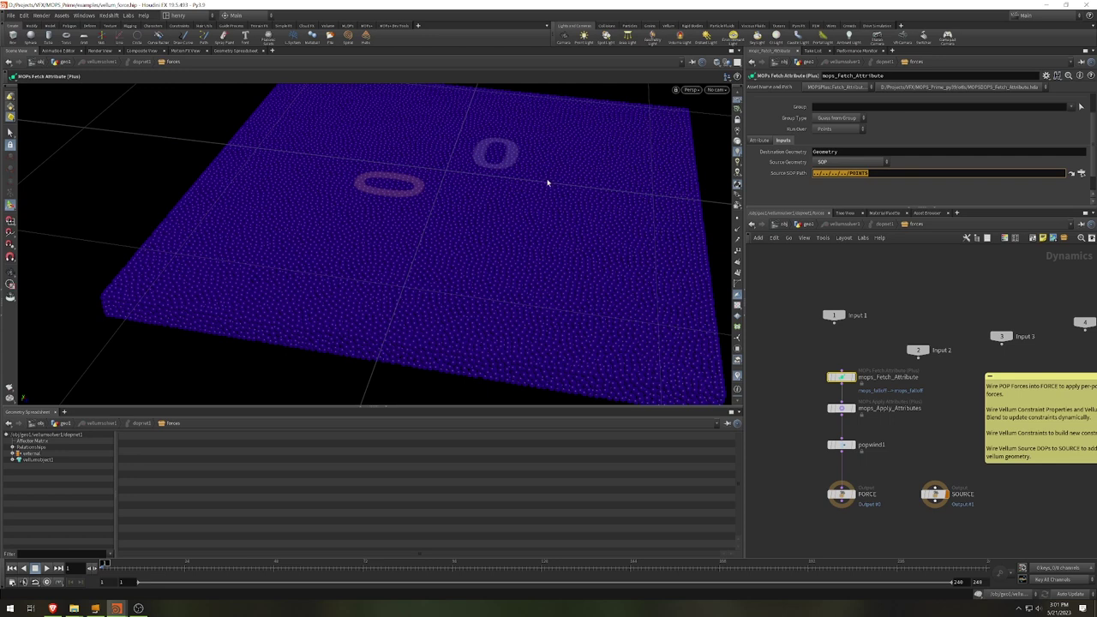
click(755, 139)
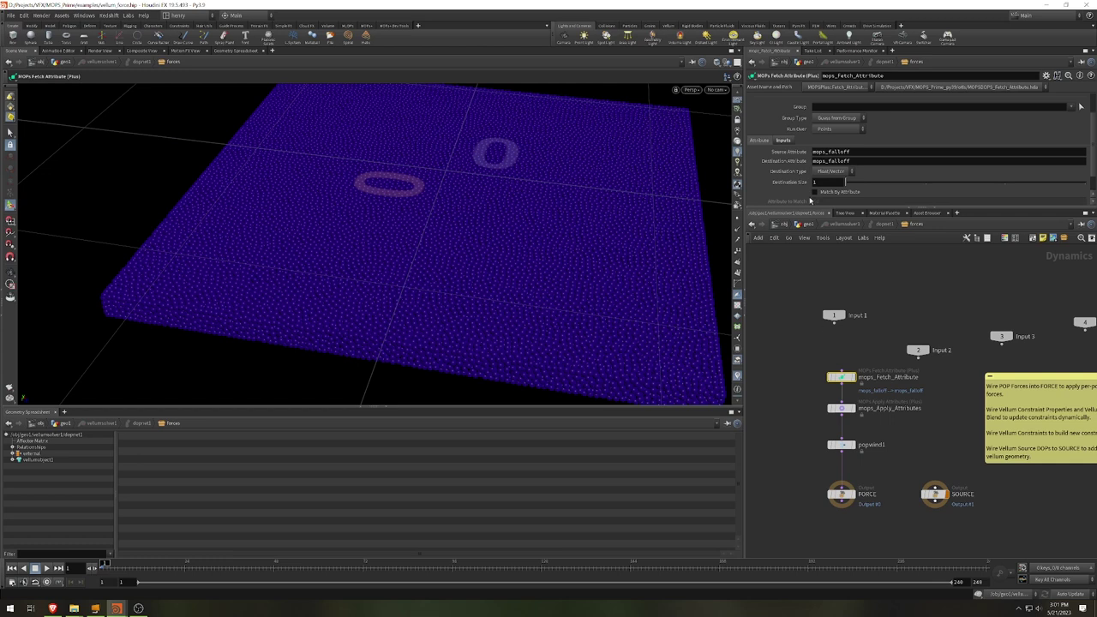
Turn off Do Rotate in the transformation settings of mops_Apply_Attributes.
click(842, 408)
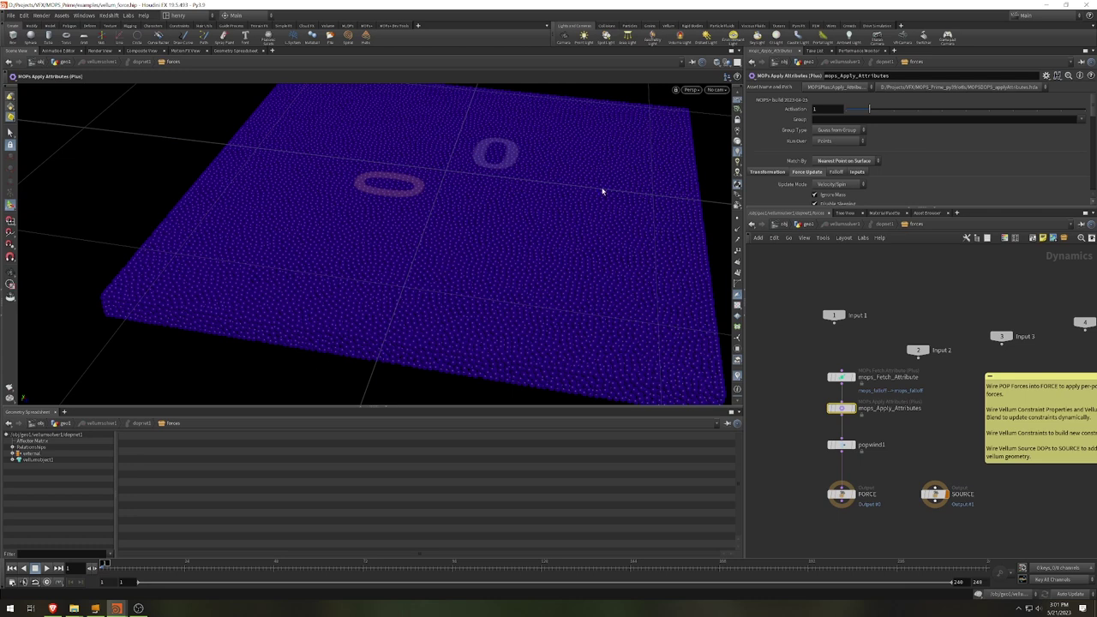
click(768, 171)
scroll(771, 141, down, 2)
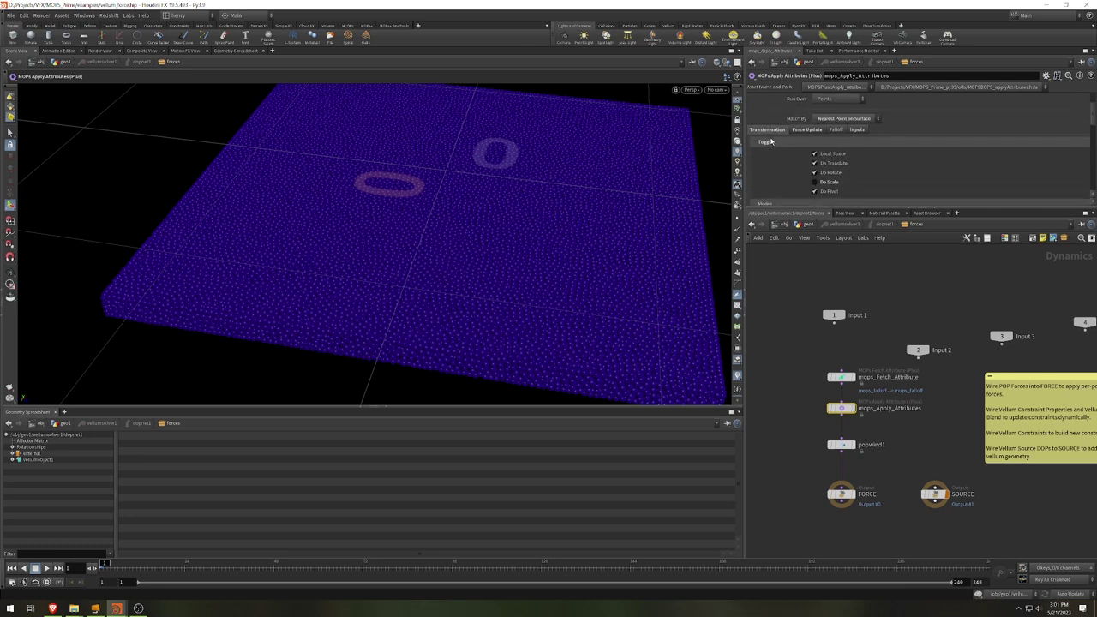
scroll(771, 142, down, 1)
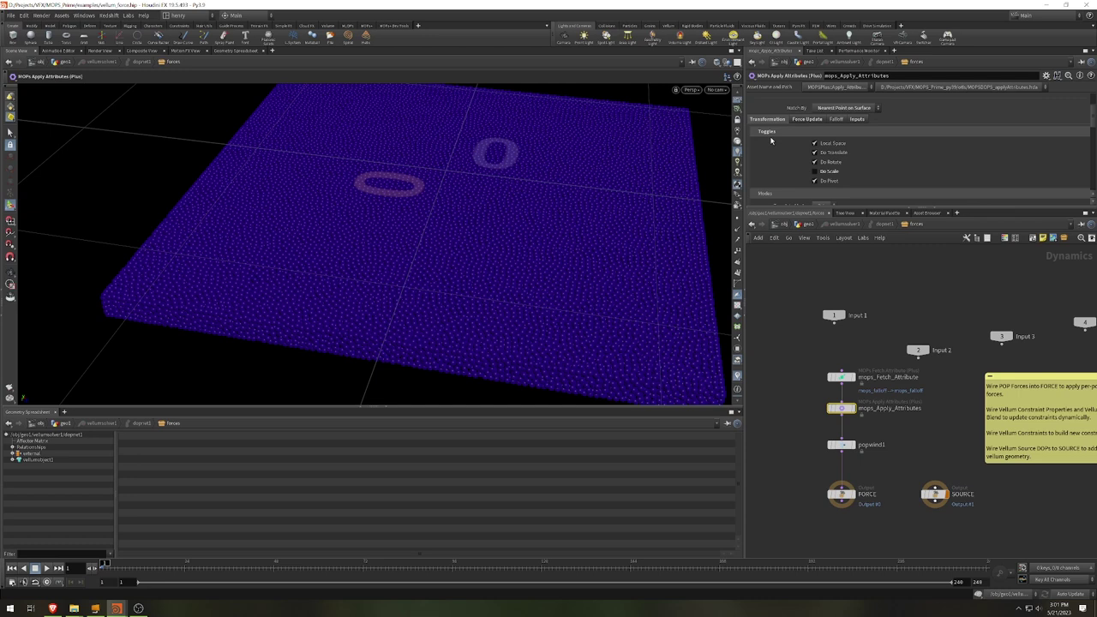
click(839, 162)
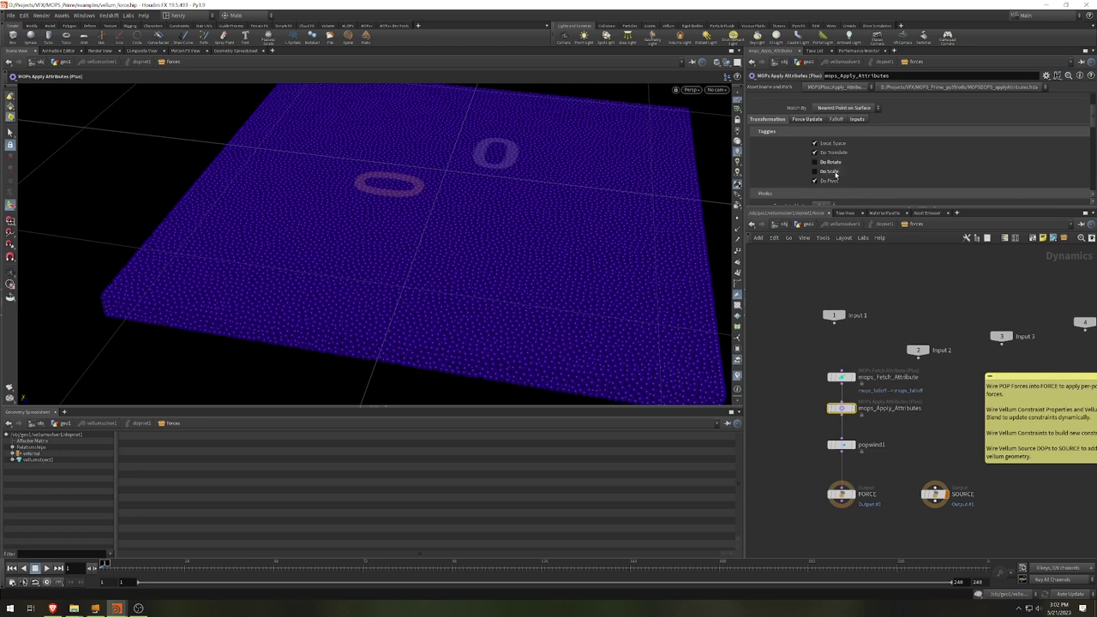
Show the point attributes of vellumobject1's Geometry data in the spreadsheet and look through their columns.
click(13, 460)
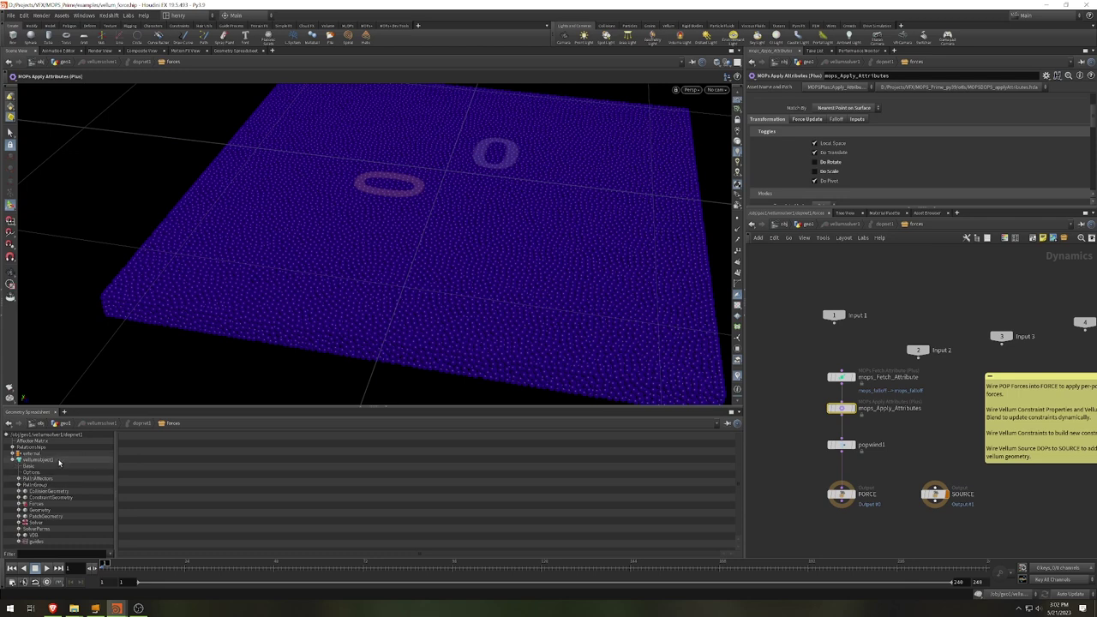
click(38, 510)
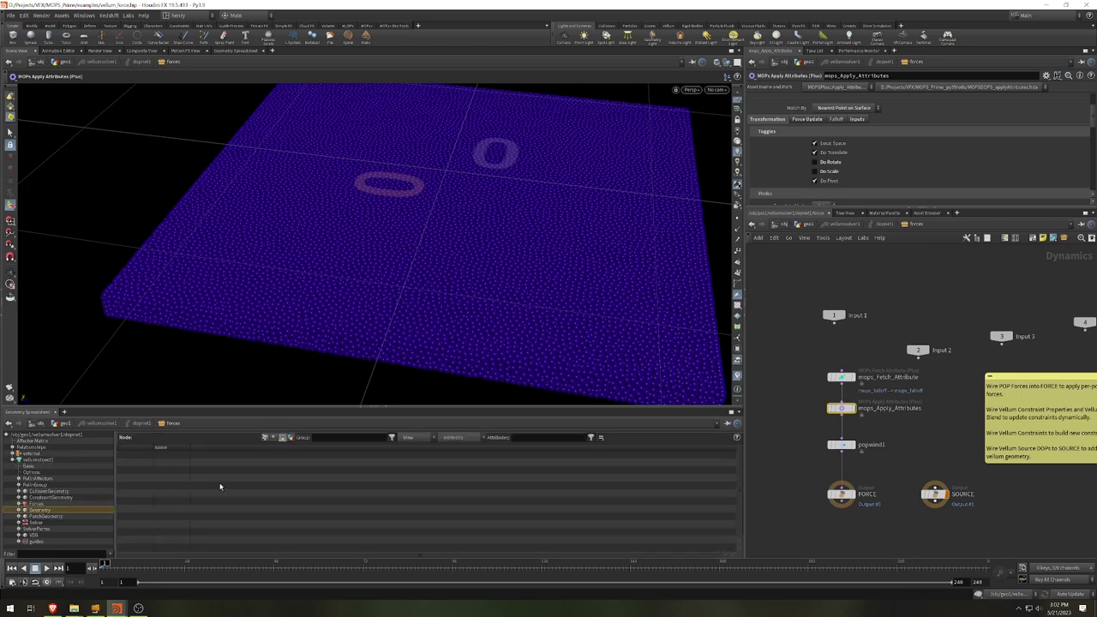
click(265, 437)
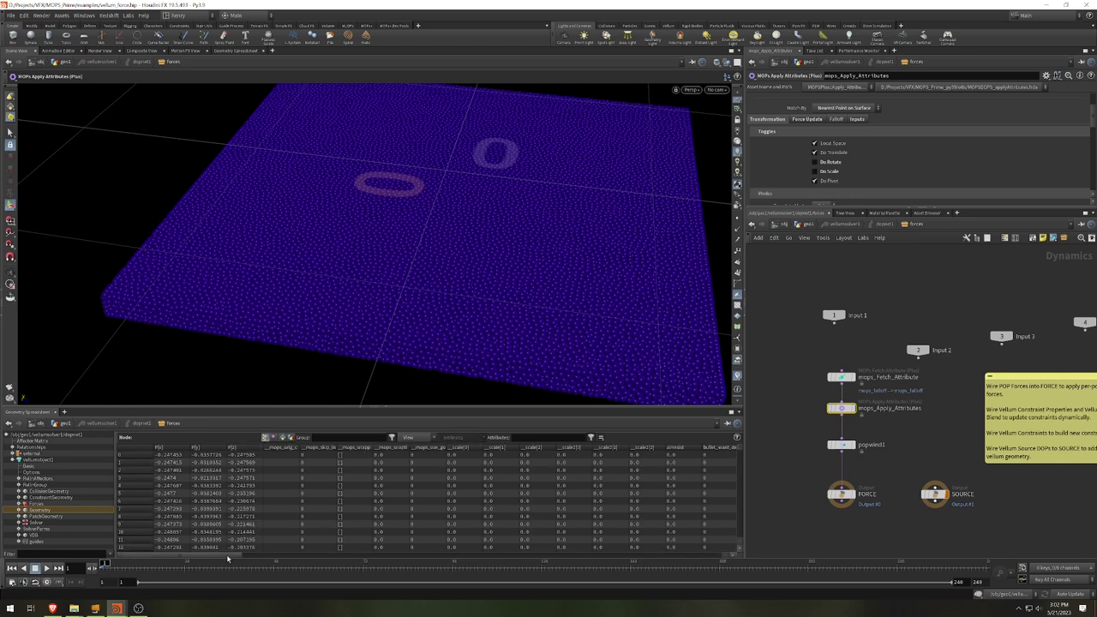
drag(257, 556, 584, 563)
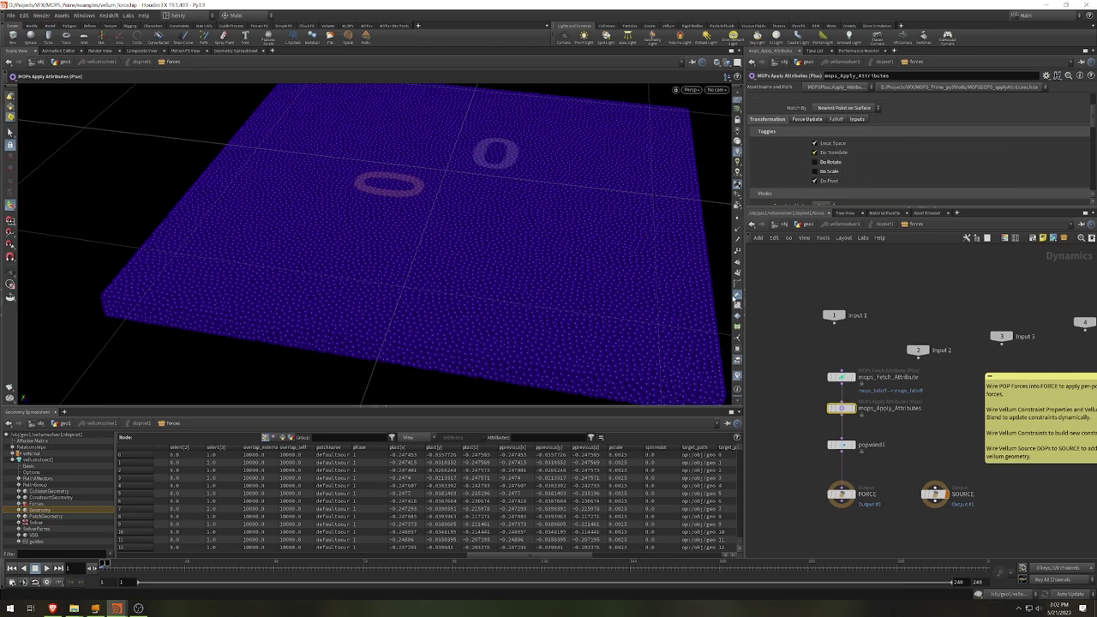
Review the Match By choices of mops_Apply_Attributes, keeping Nearest Point on Surface, and check its target geometry inputs.
scroll(992, 138, up, 2)
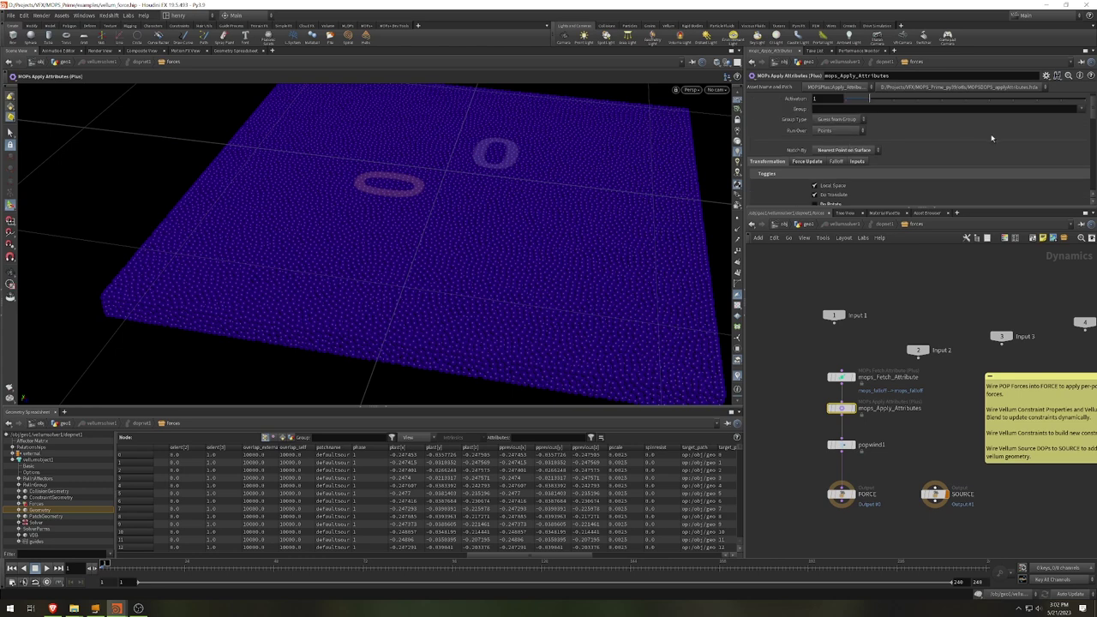
click(848, 151)
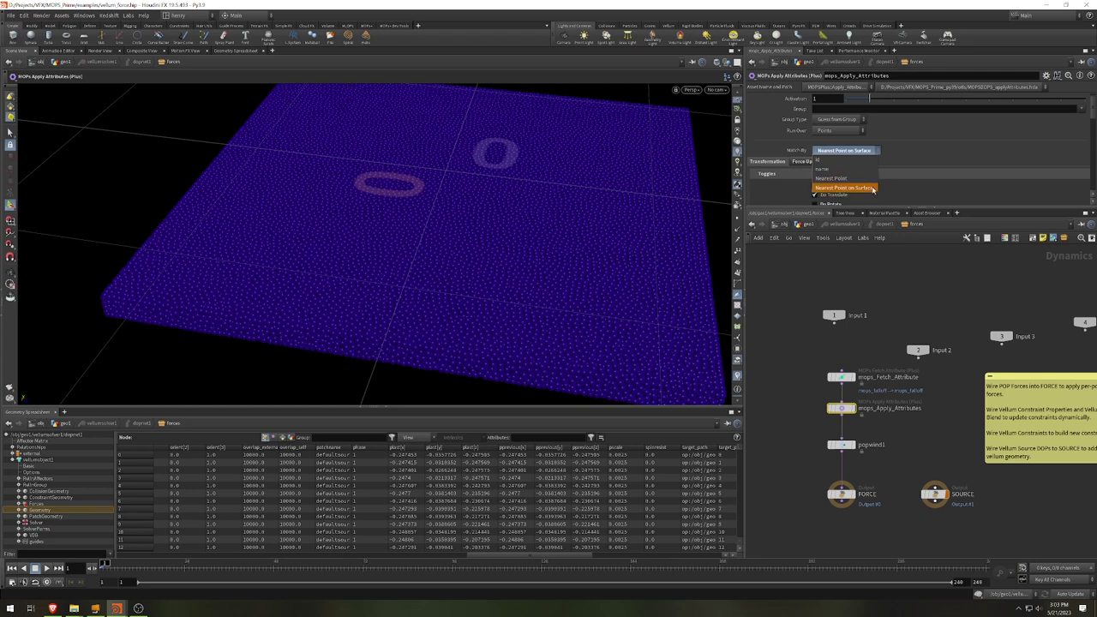
click(884, 289)
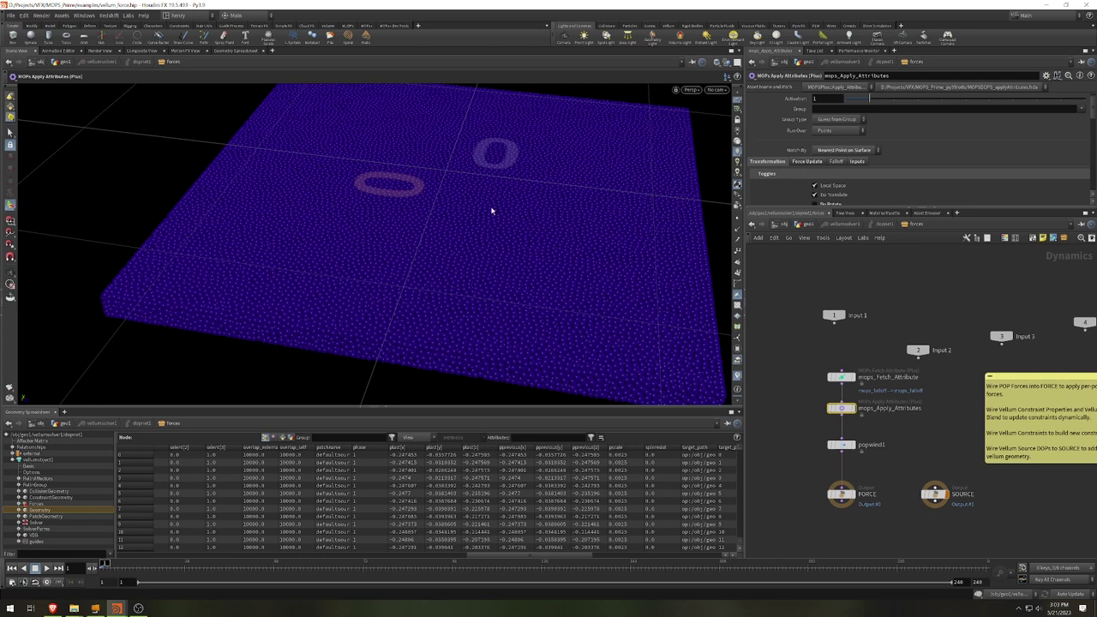
click(858, 161)
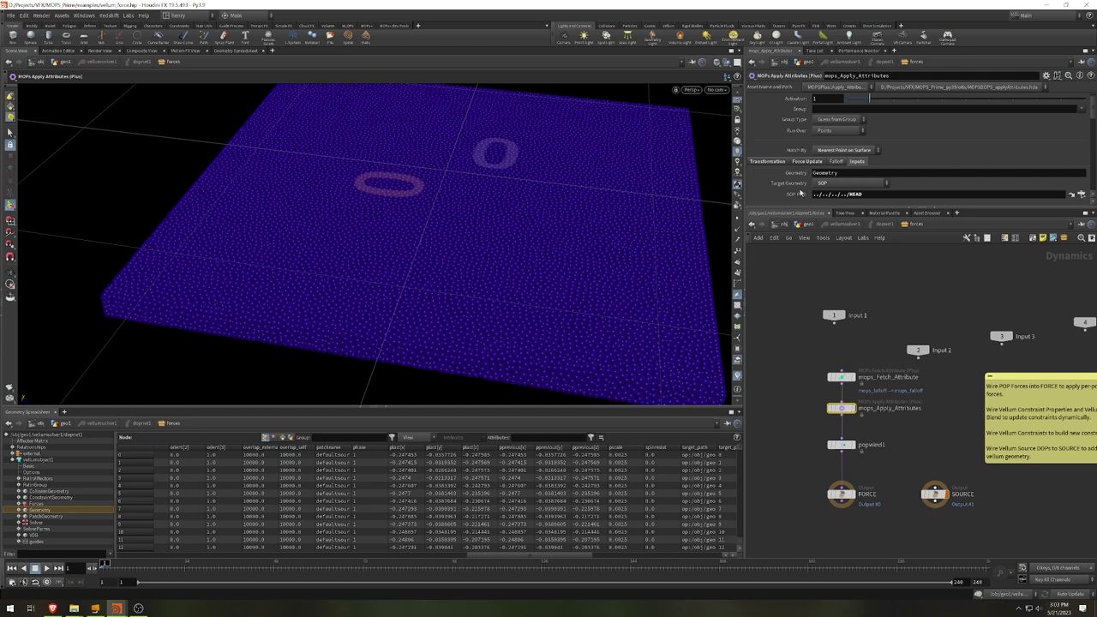
Compare the transformation toggles of mops_Apply_Attributes with its force update mode and wind settings.
click(806, 161)
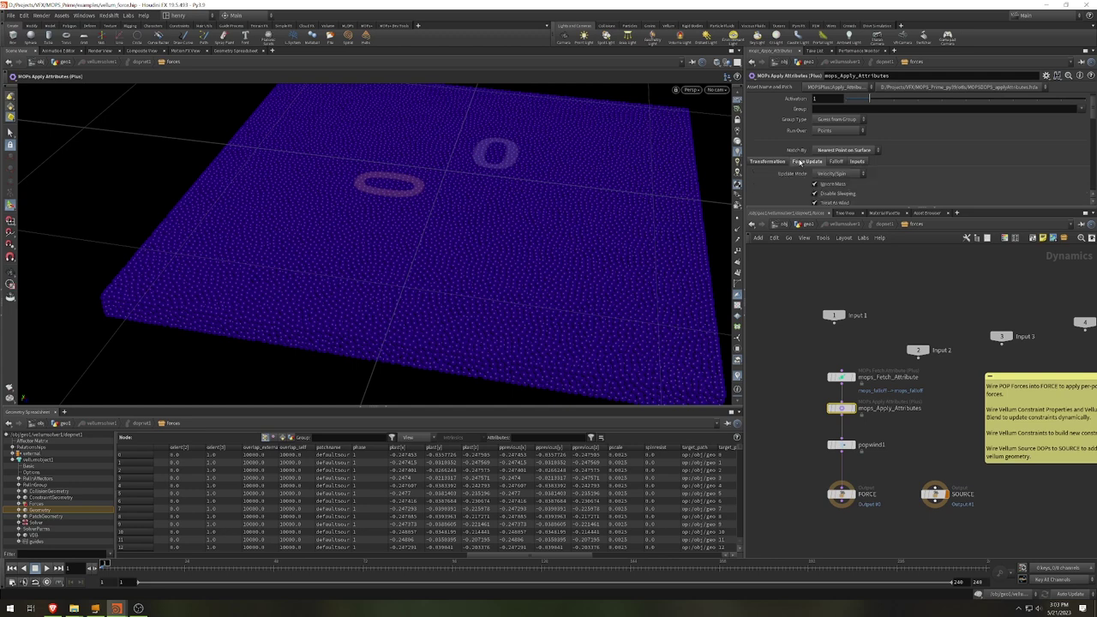
click(768, 161)
scroll(801, 180, down, 5)
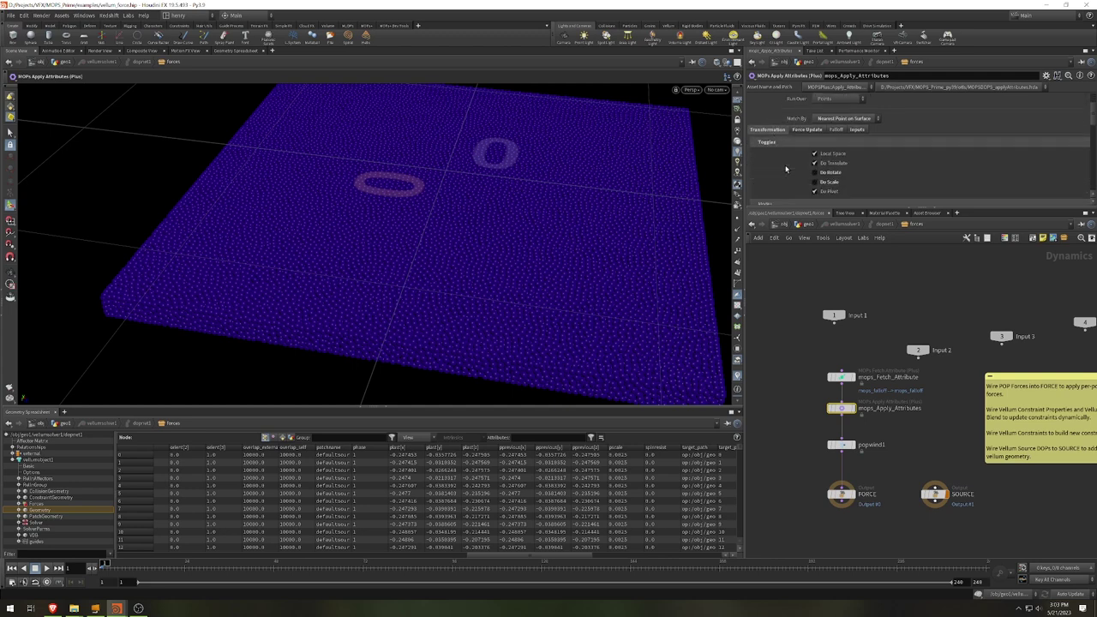
scroll(777, 180, up, 4)
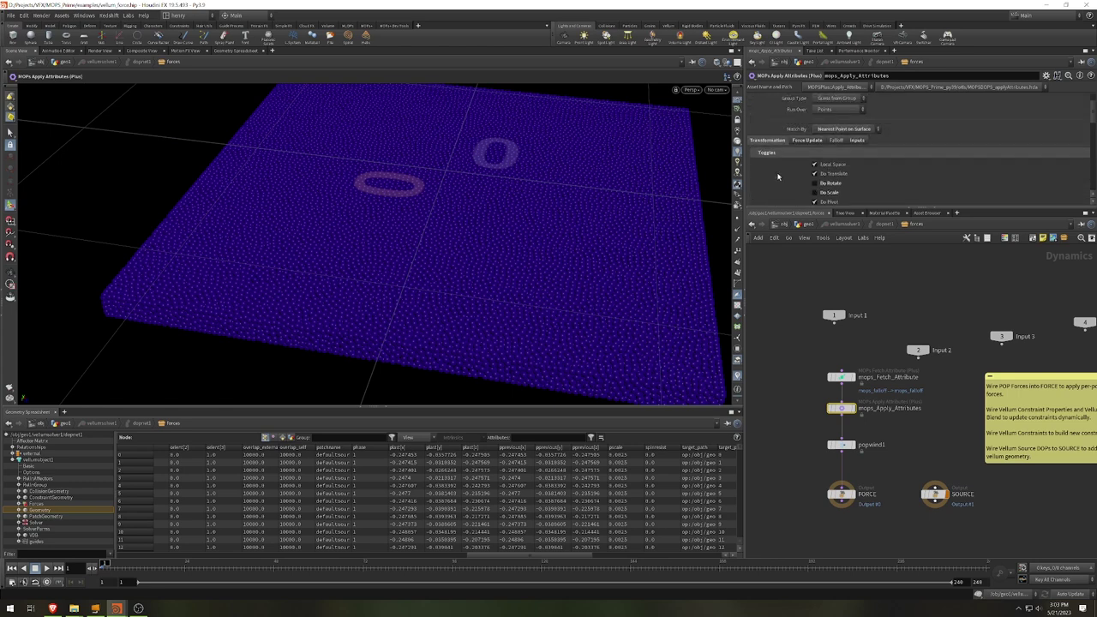
click(802, 142)
scroll(802, 139, down, 2)
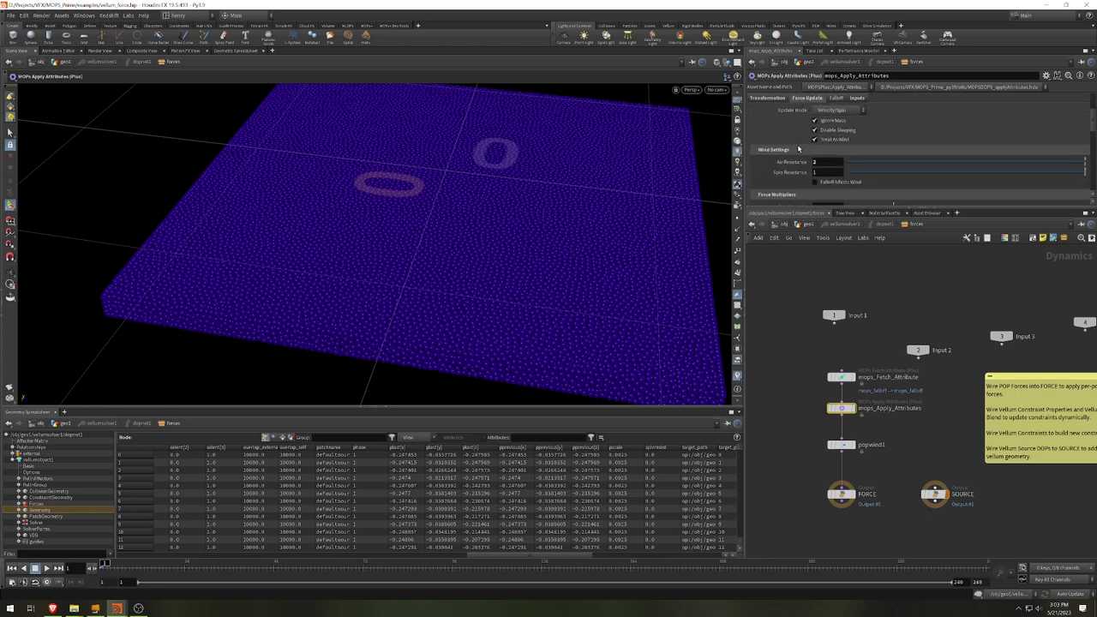
Review the wind settings and force multipliers of mops_Apply_Attributes, entering an Air Resistance of 2.
scroll(796, 146, down, 2)
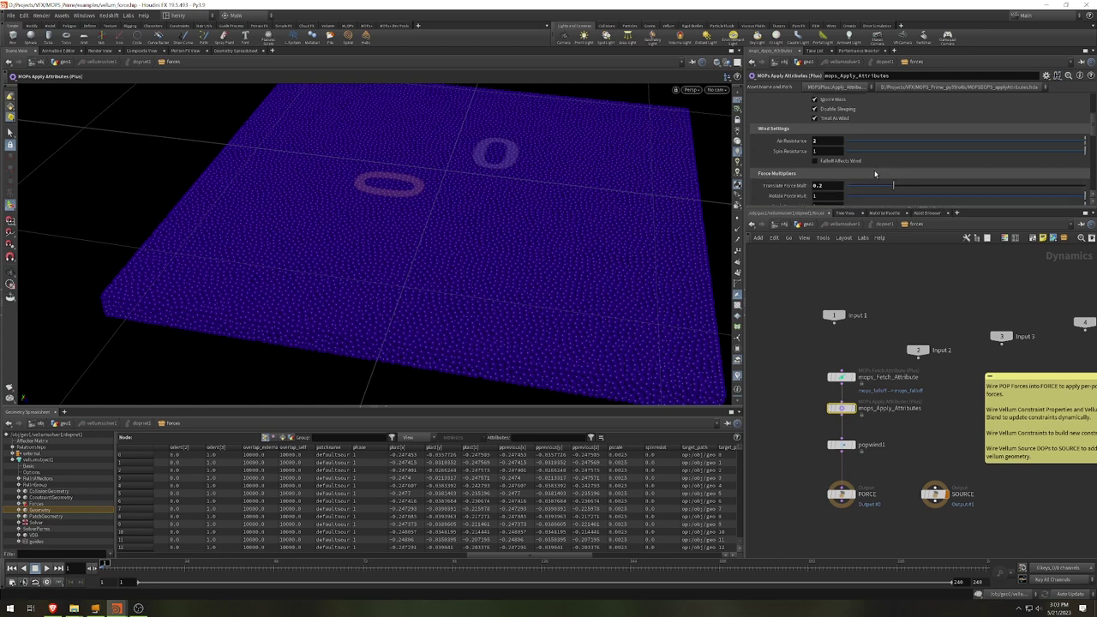
scroll(844, 180, down, 1)
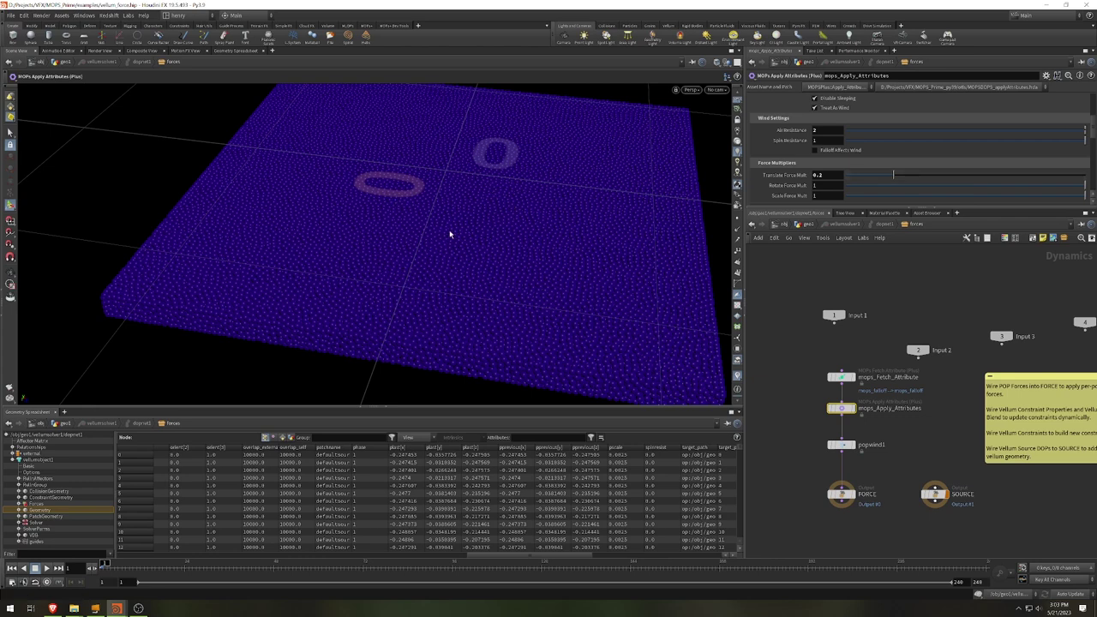
scroll(807, 178, up, 1)
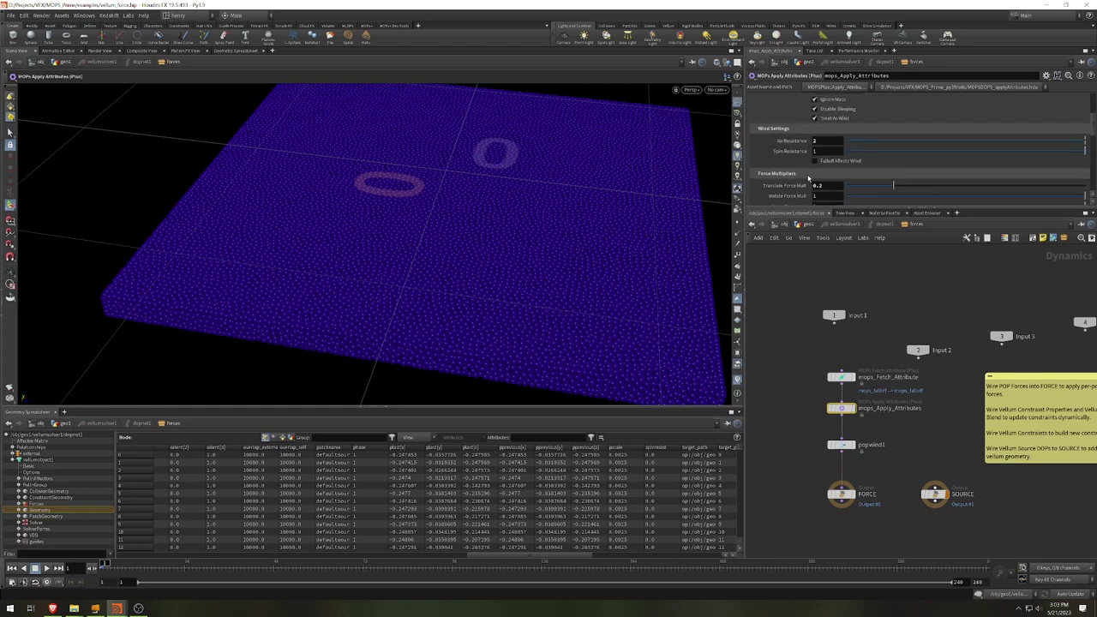
click(817, 141)
text(2)
scroll(789, 173, down, 3)
Examine the wind velocity settings and the mops_falloff VEXpression of popwind1.
click(840, 445)
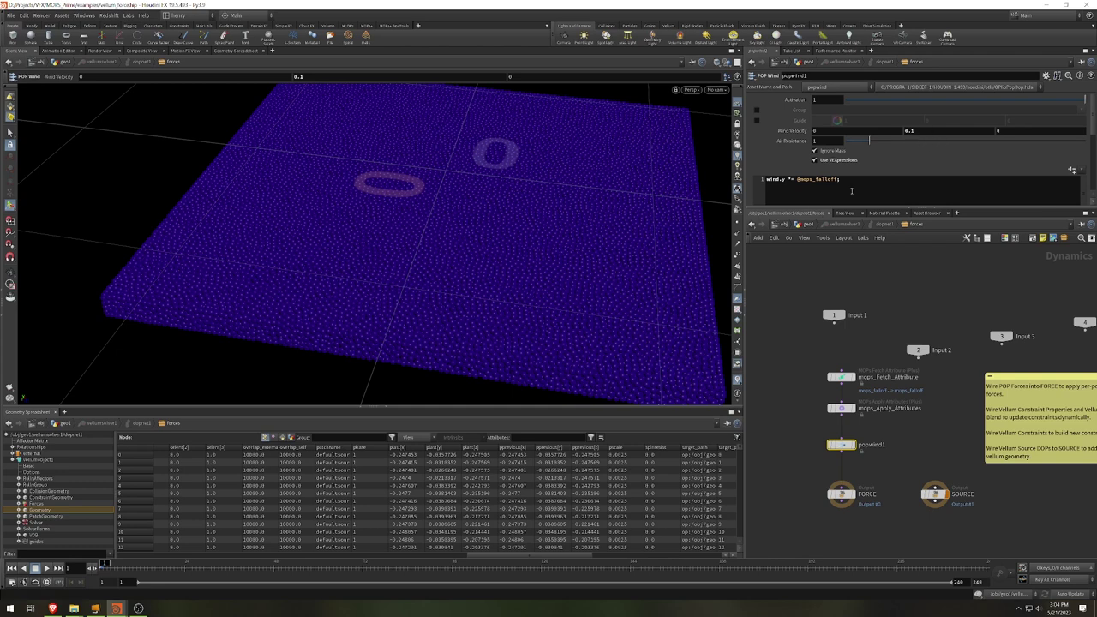
drag(863, 185, 765, 179)
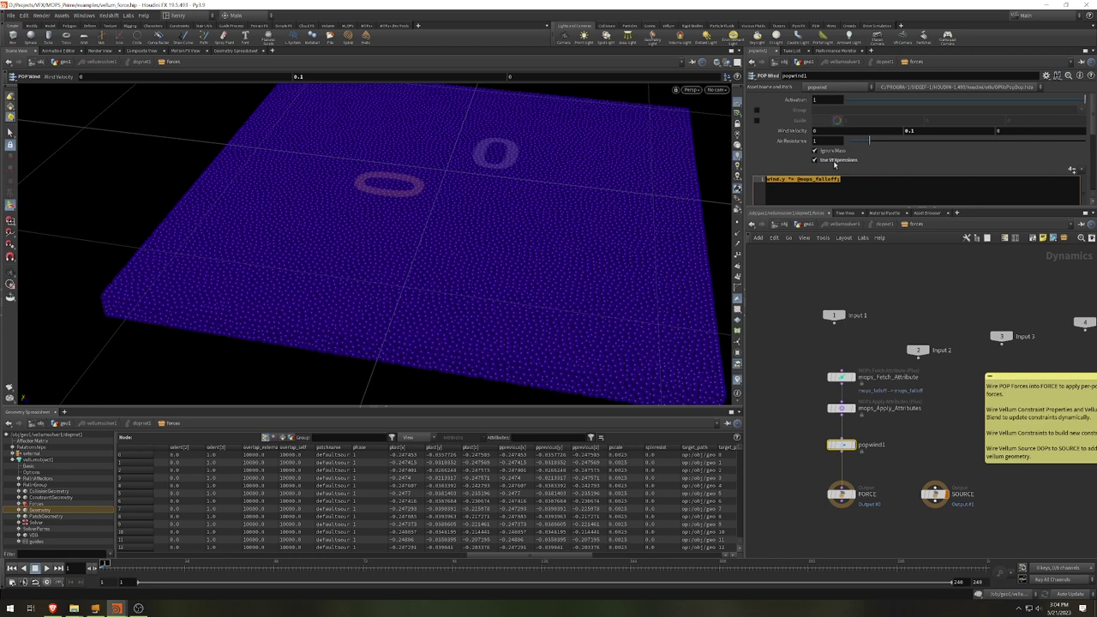
click(790, 198)
Return to the geo1 network, play the vellumsolver1 simulation with the whole head in view, and stop at frame 115.
click(806, 225)
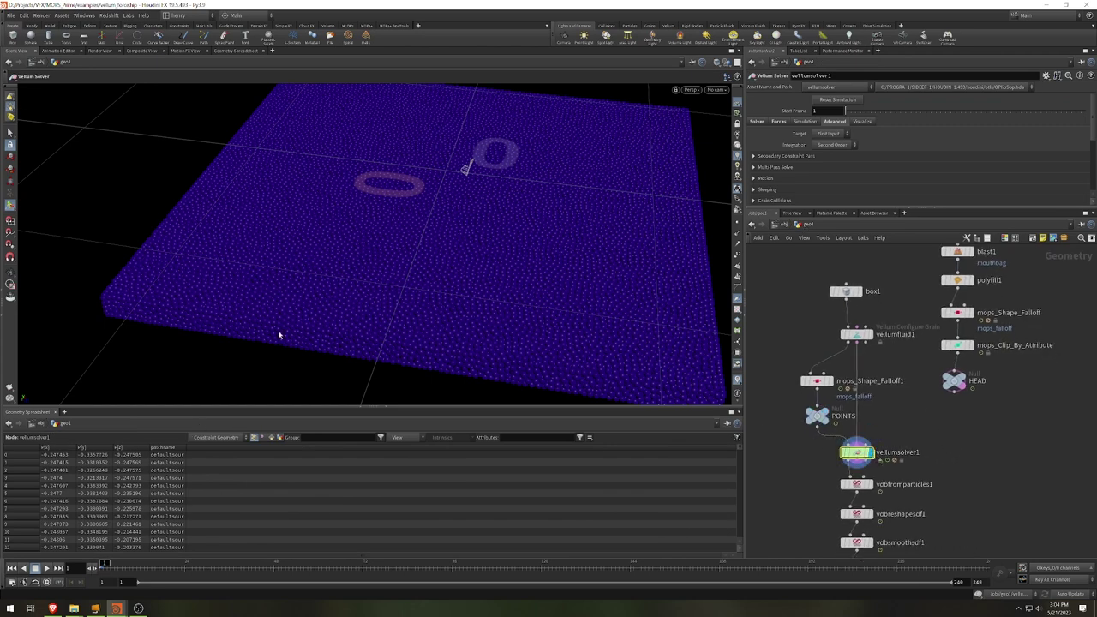
key(Escape)
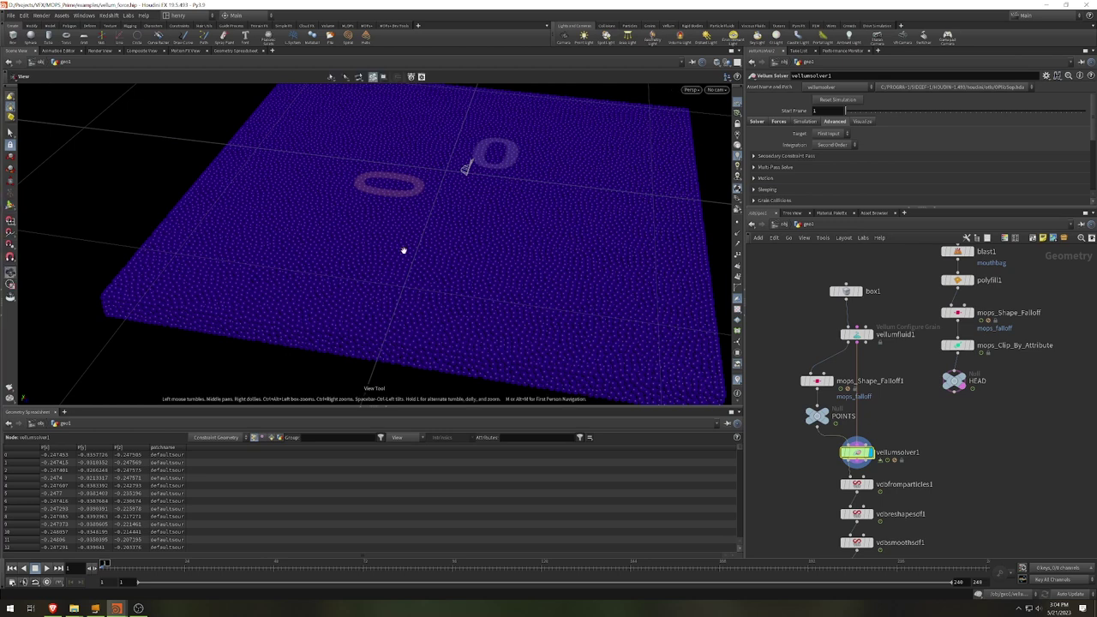
scroll(403, 249, down, 5)
scroll(434, 255, up, 3)
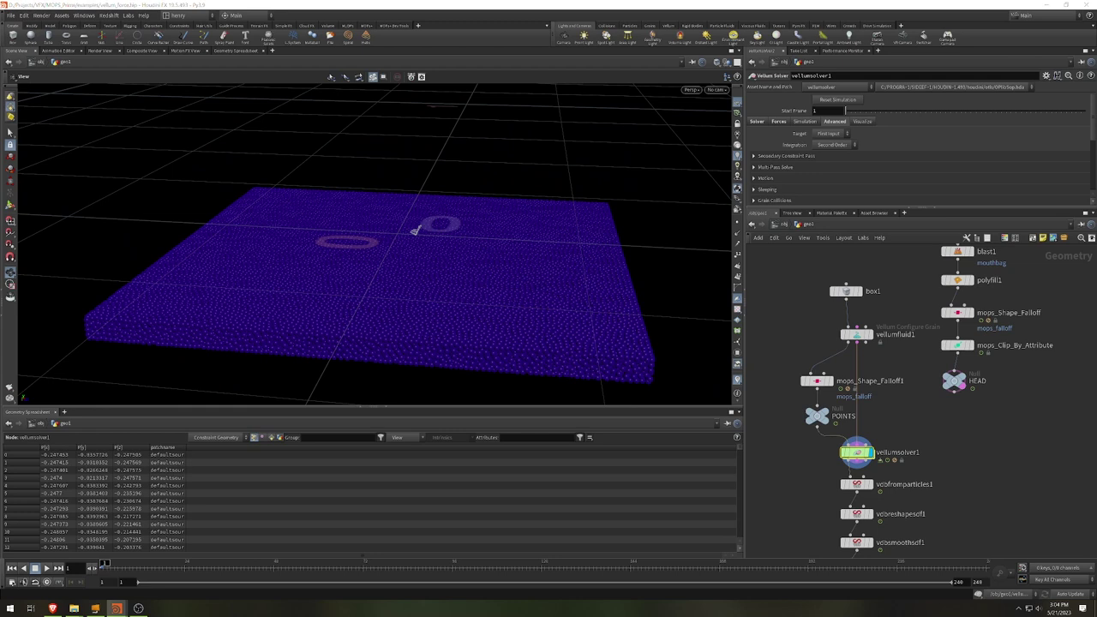
drag(417, 228, 438, 380)
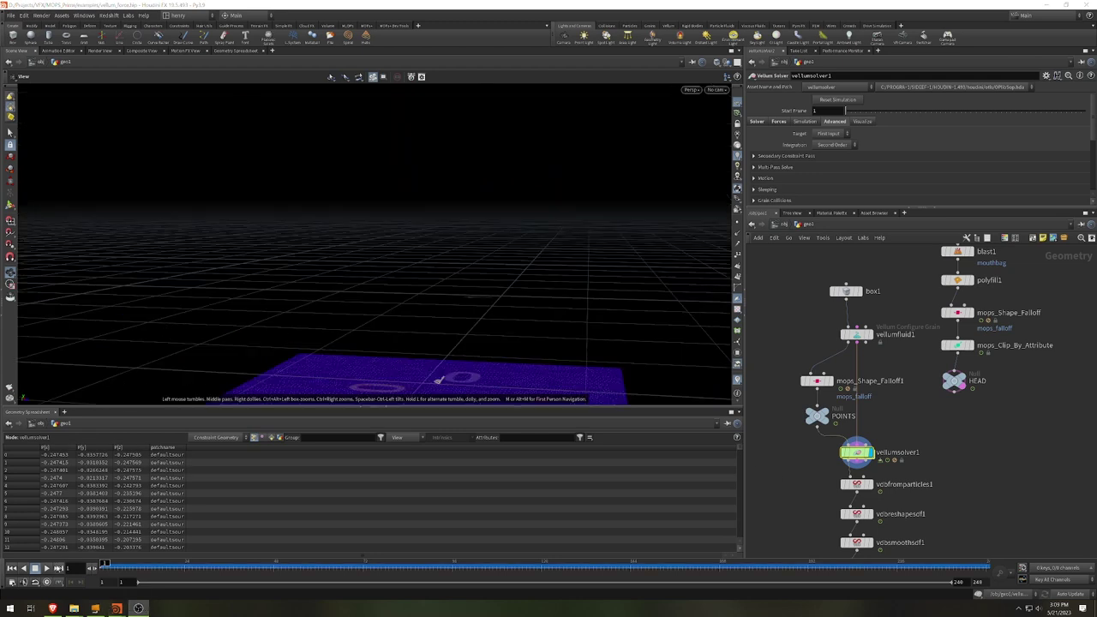
click(47, 568)
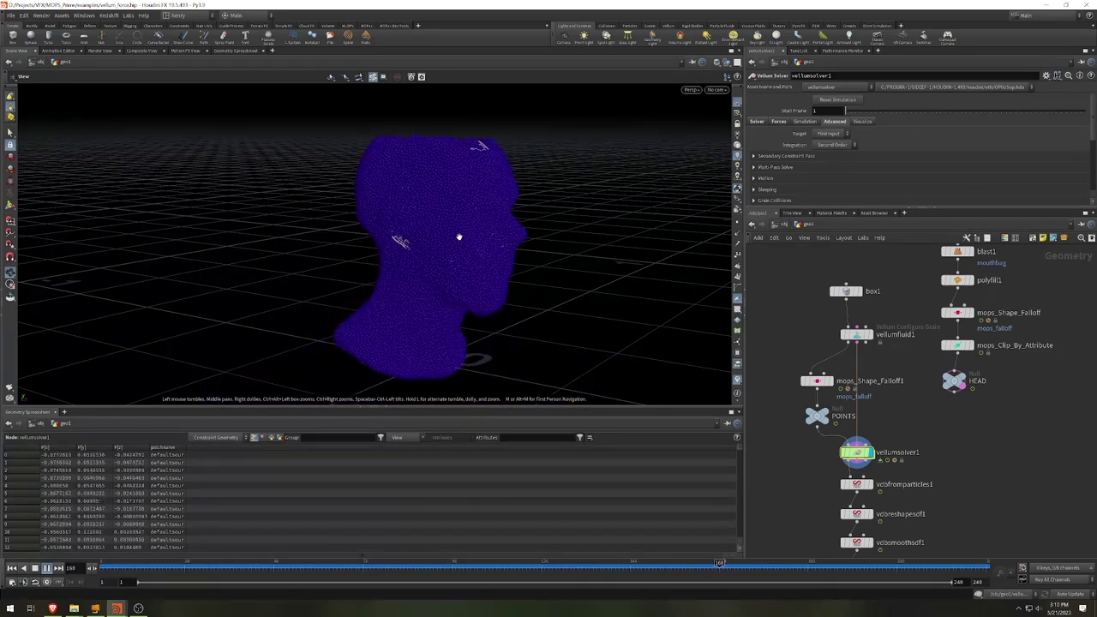
click(34, 569)
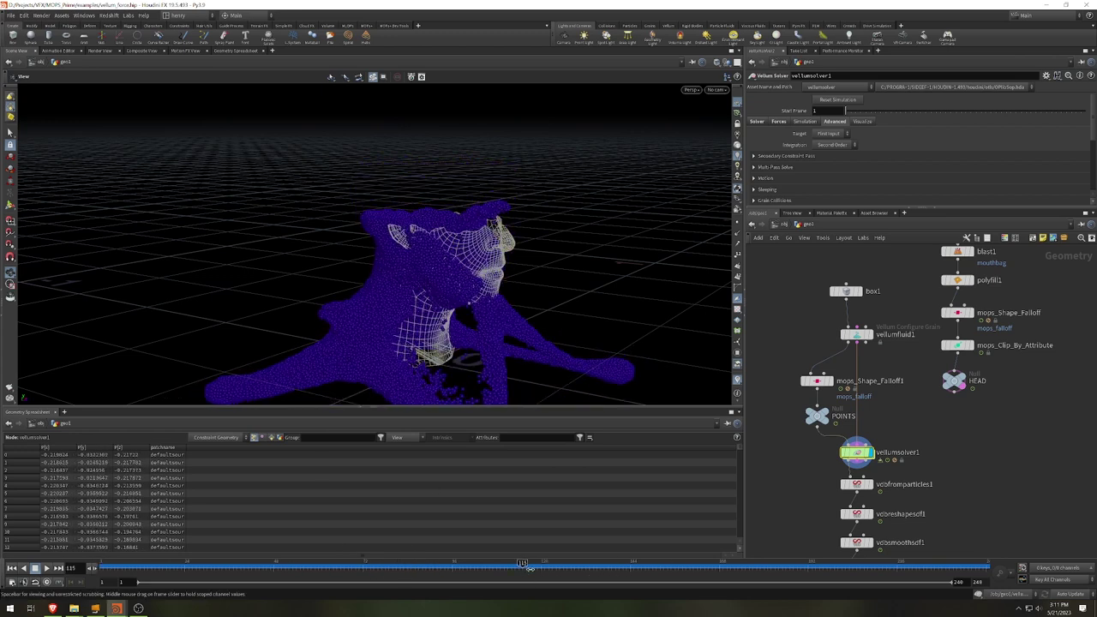
Display vdbfromparticles1 and review its parameters, followed by those of vdbreshapesdf1.
middle_drag(908, 493, 881, 410)
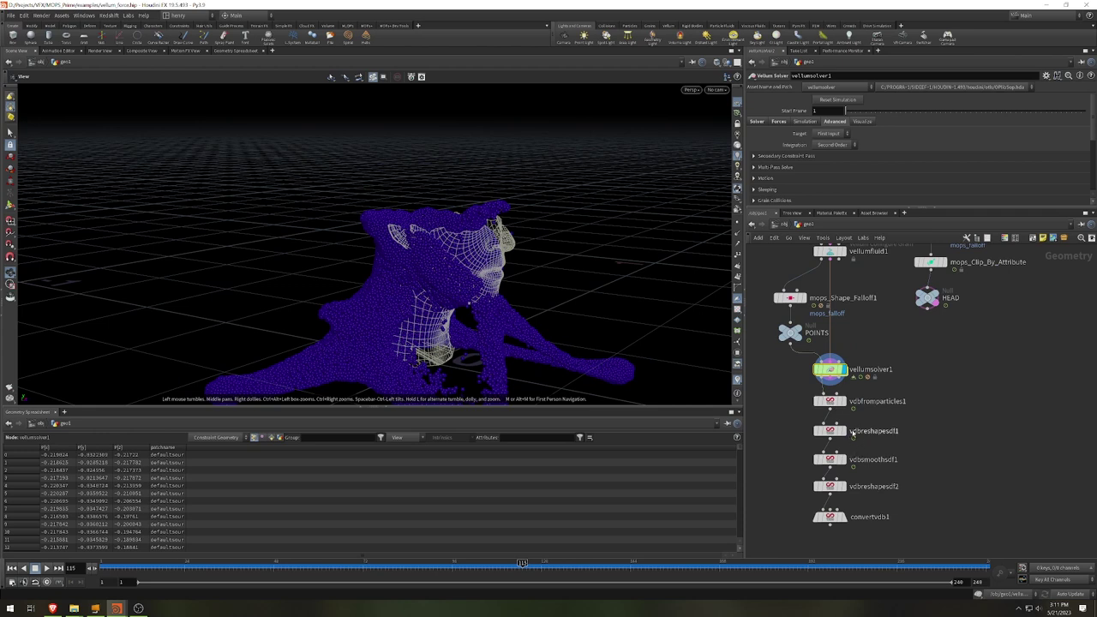
click(844, 401)
click(829, 401)
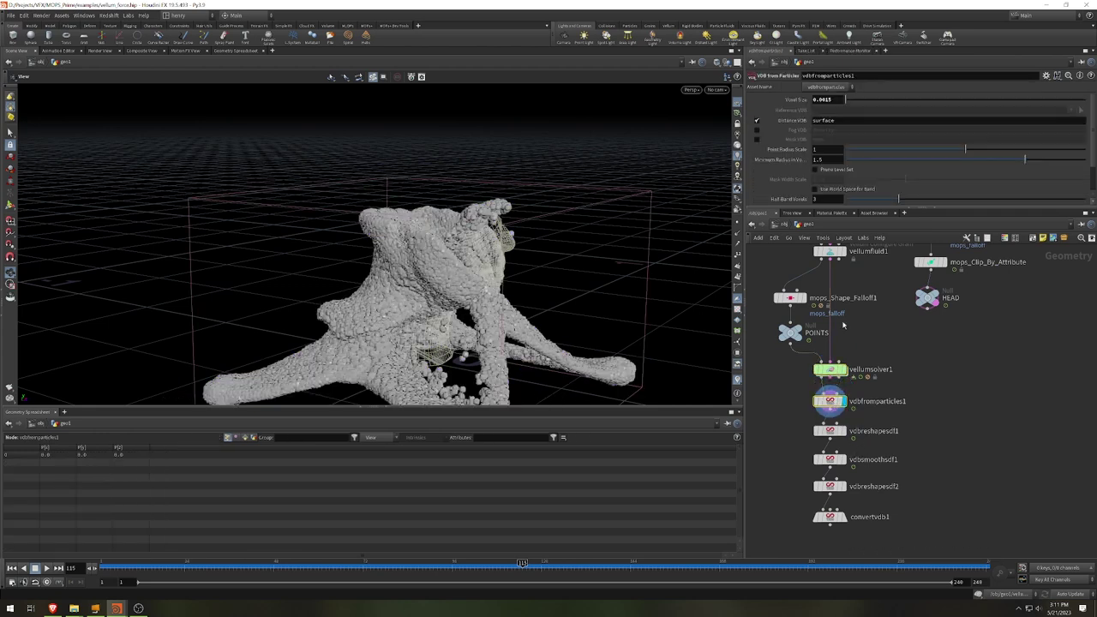
scroll(861, 155, down, 1)
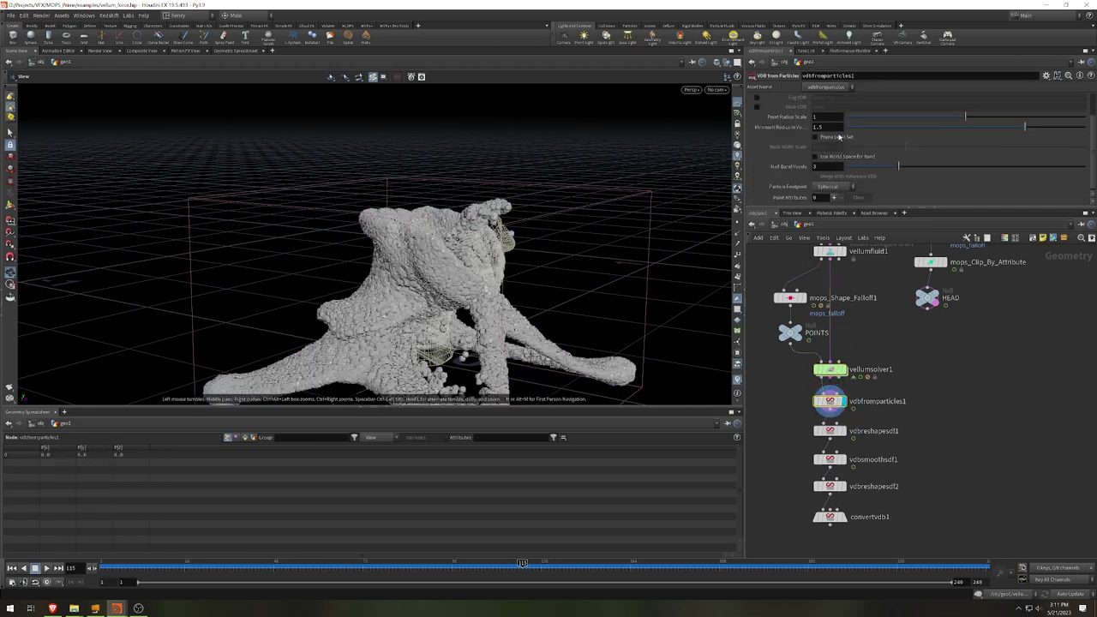
scroll(862, 167, up, 1)
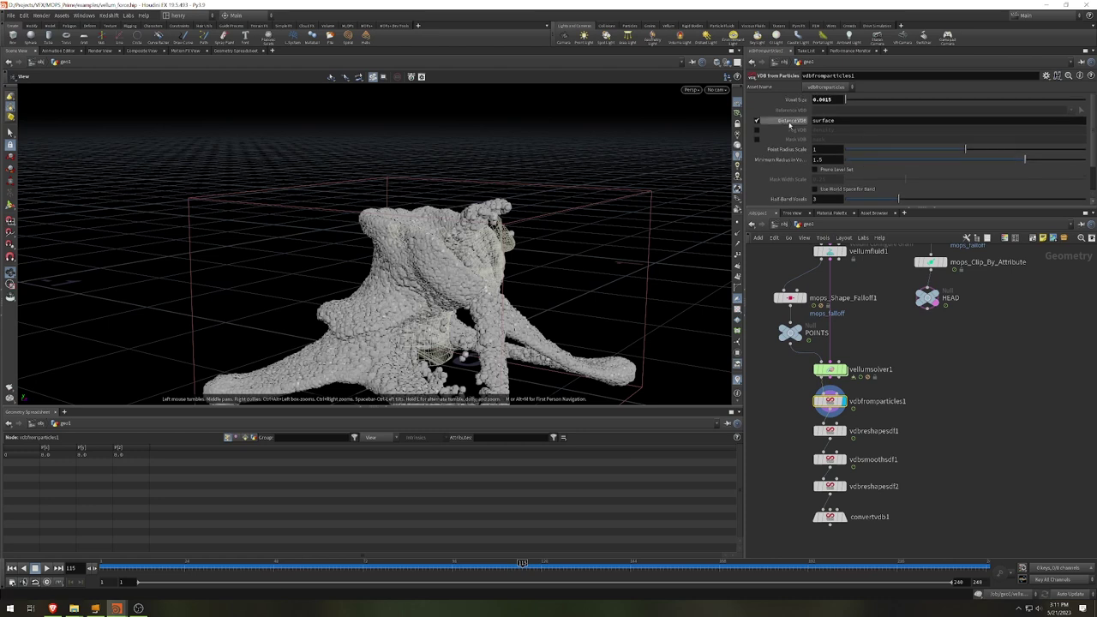
click(843, 431)
click(829, 431)
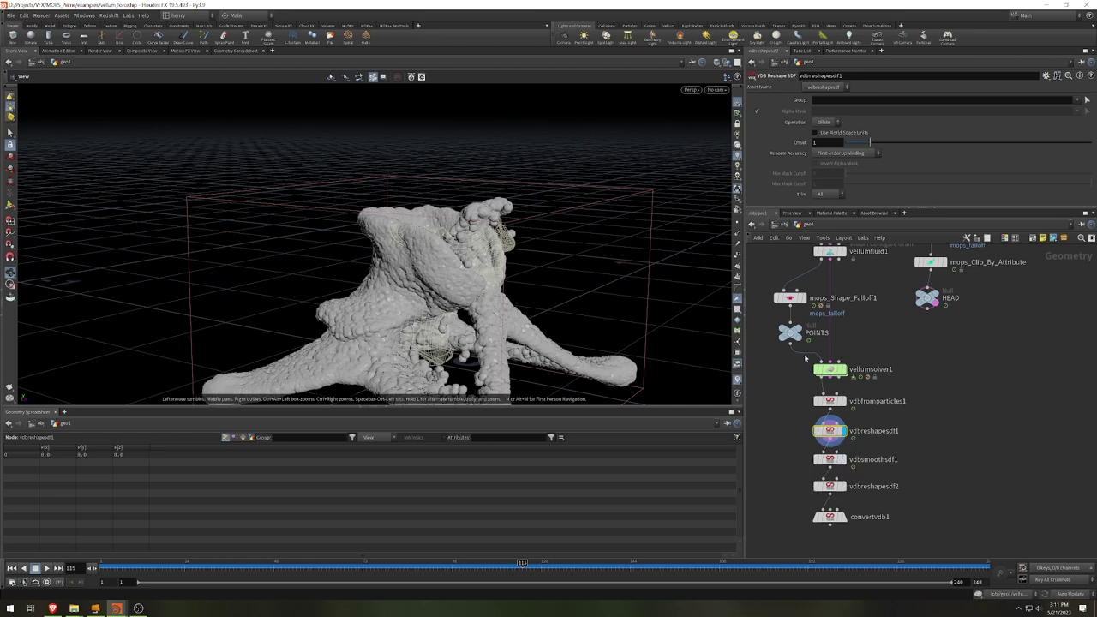
Display vdbsmoothsdf1 and review its Operation choices, keeping Laplacian Flow.
click(845, 460)
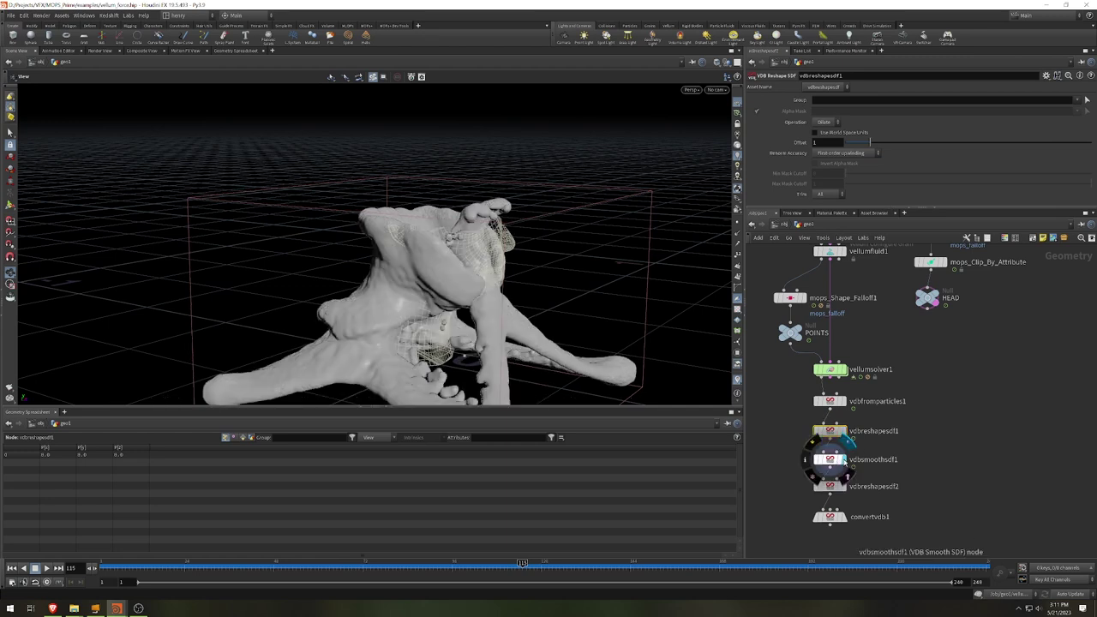
click(830, 461)
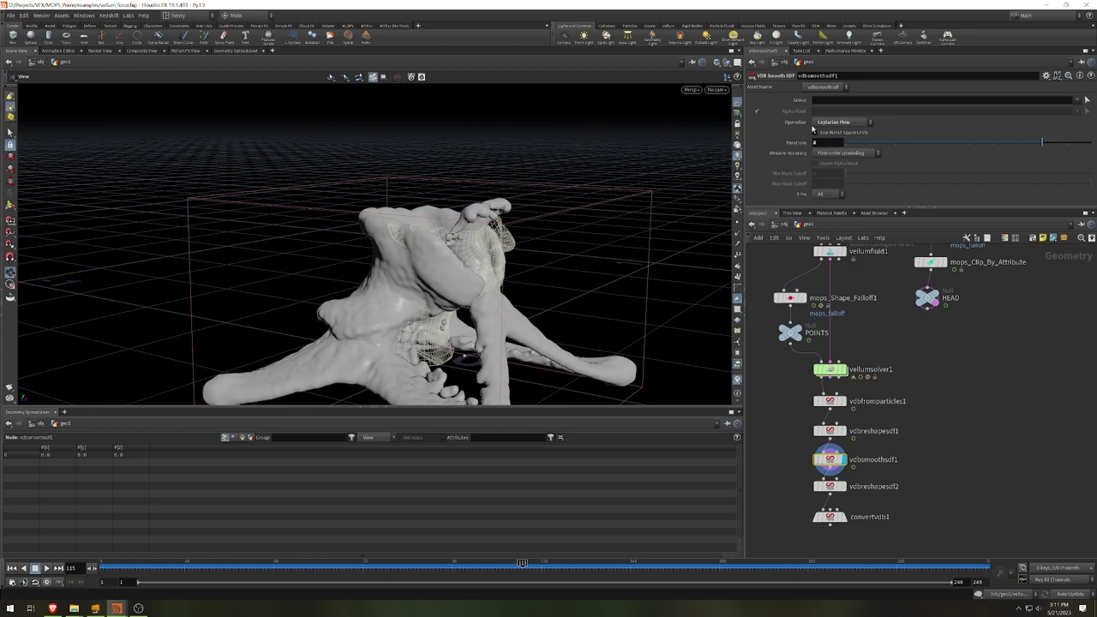
click(817, 123)
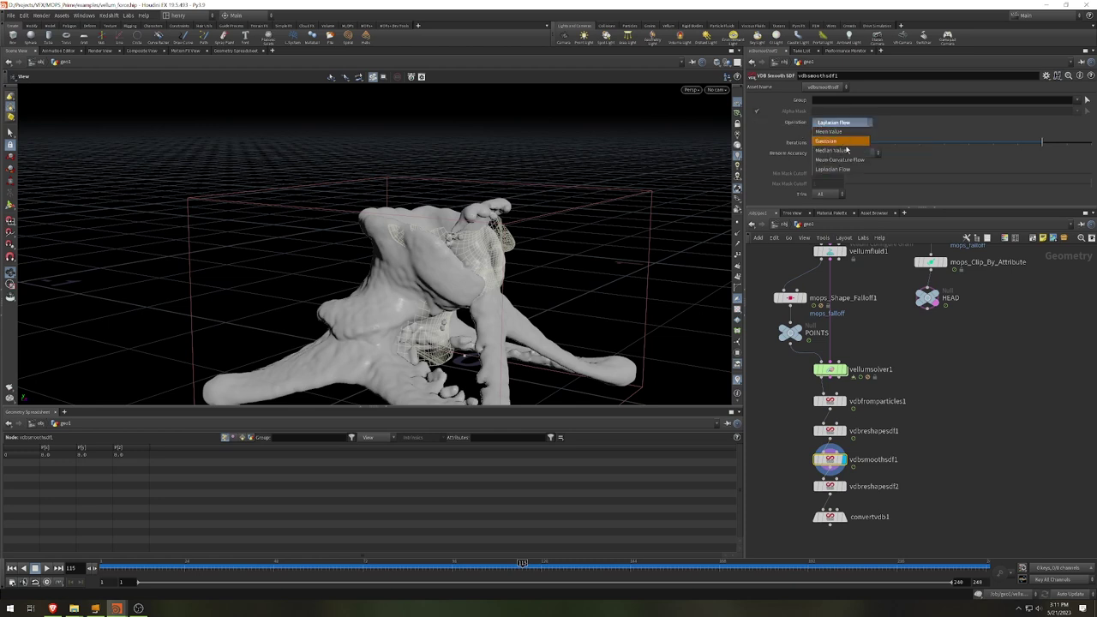
click(900, 121)
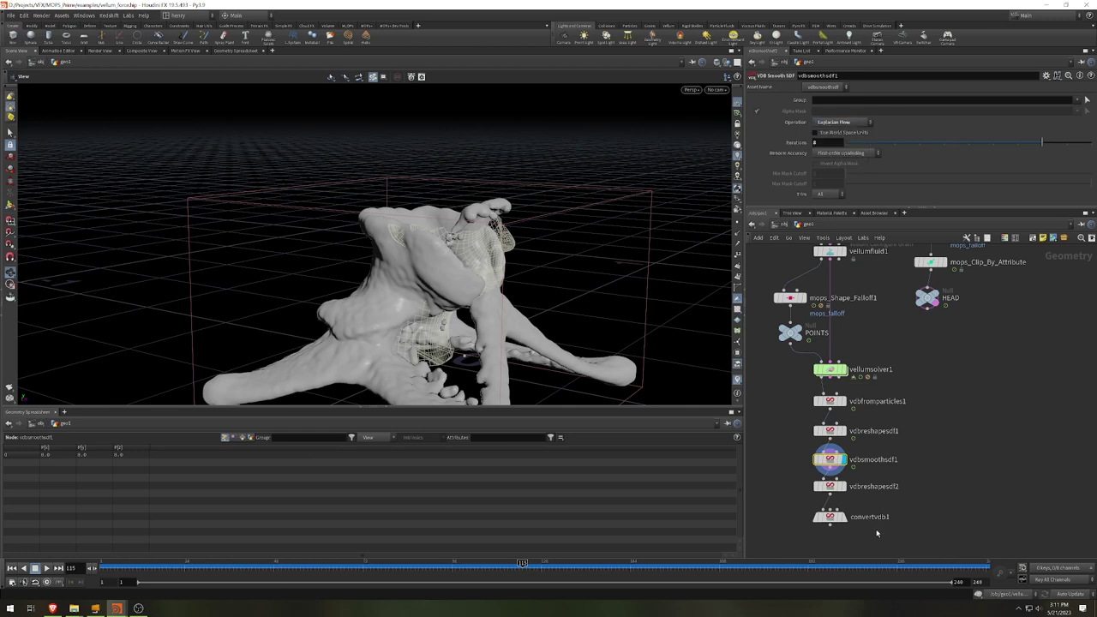
Display vdbreshapesdf2 and compare its Erode operation with the operation of vdbreshapesdf1.
click(850, 468)
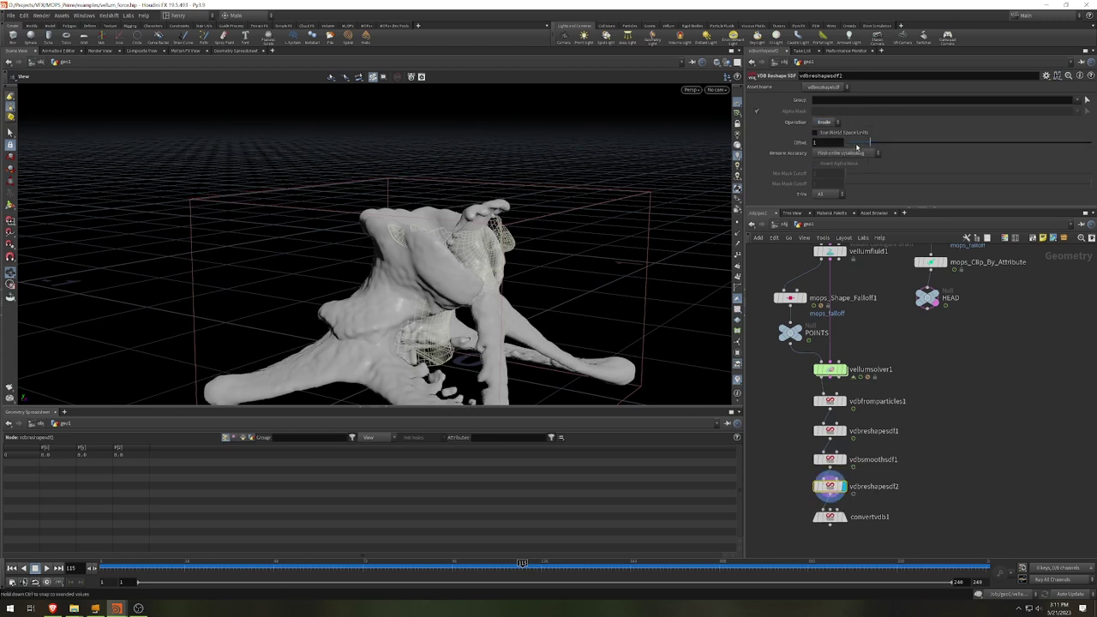
click(829, 431)
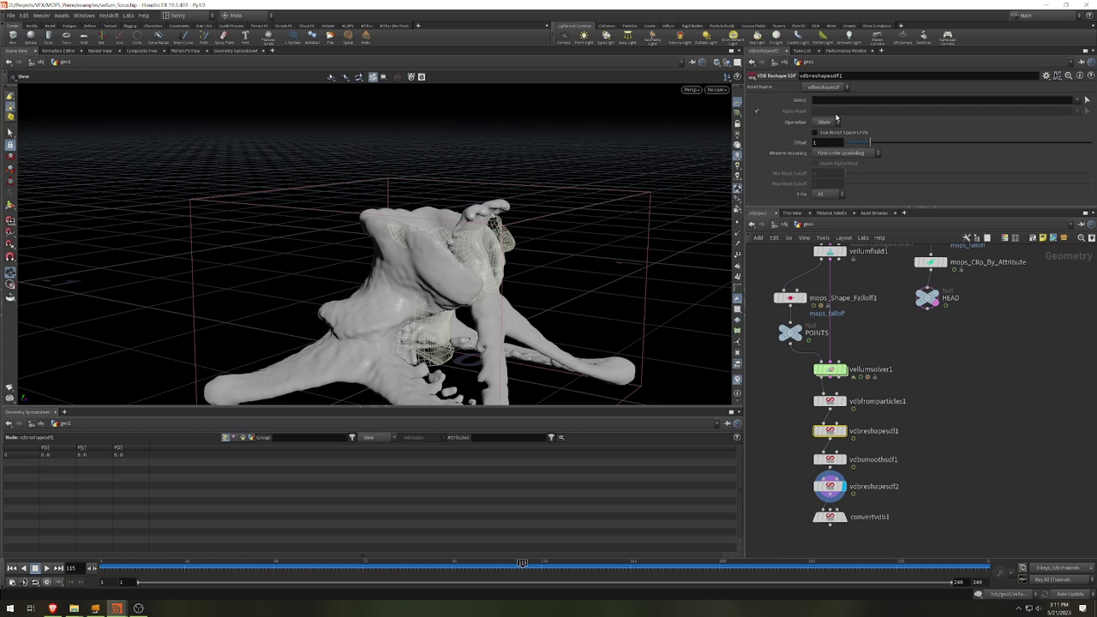
click(830, 487)
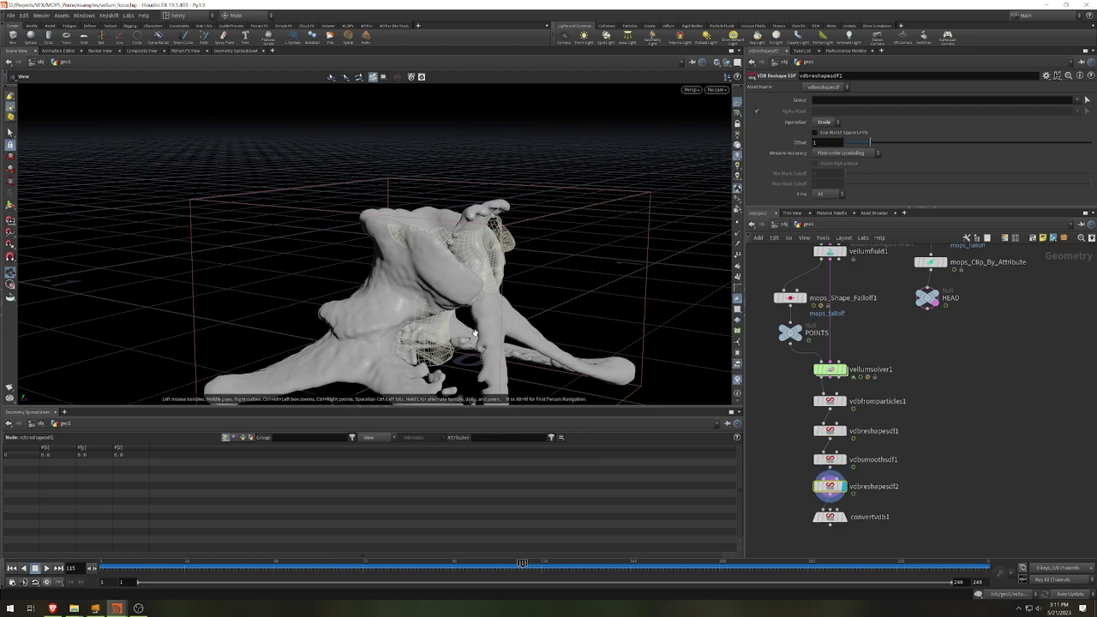
Examine the smoothed and eroded fluid surface around the head from several angles and up close.
drag(474, 333, 542, 238)
scroll(360, 275, up, 10)
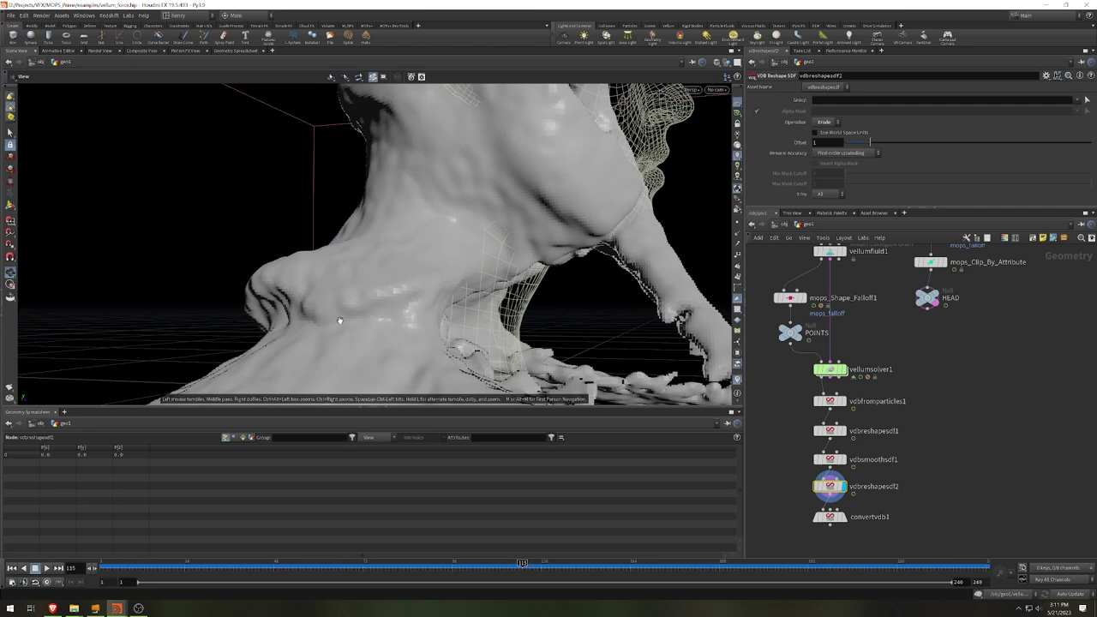
drag(291, 303, 387, 265)
scroll(429, 275, down, 10)
drag(343, 298, 451, 295)
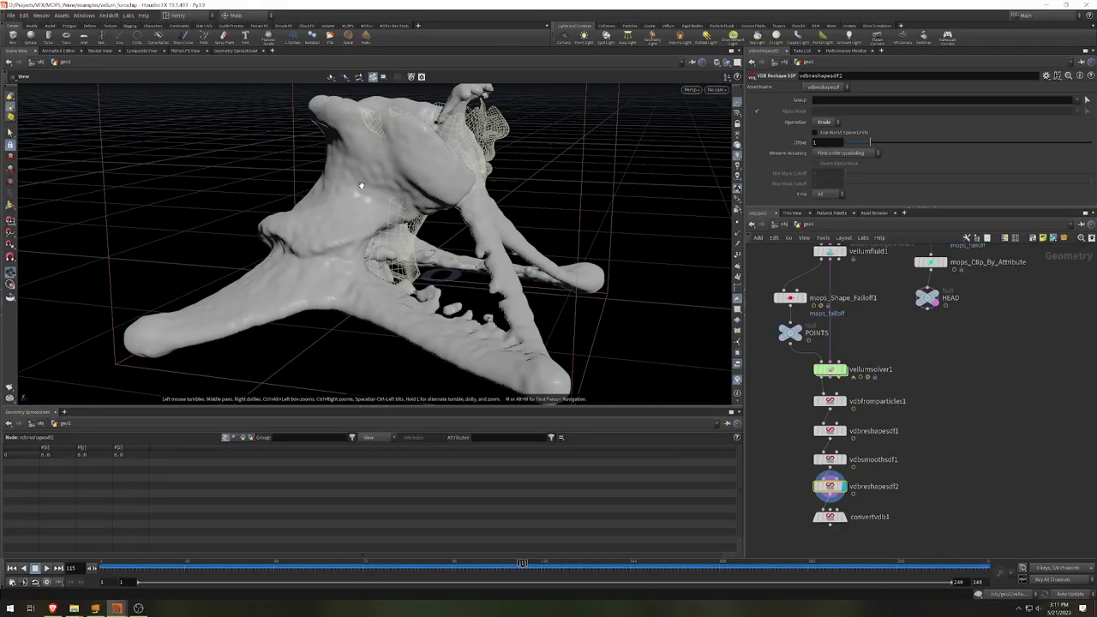
drag(376, 198, 436, 235)
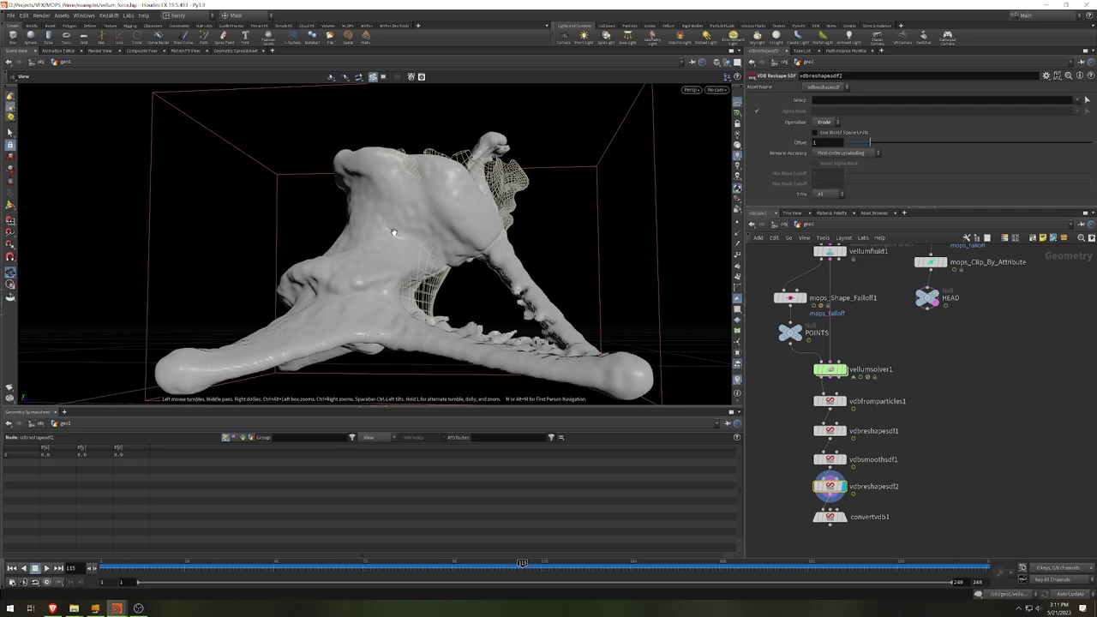
drag(445, 288, 399, 318)
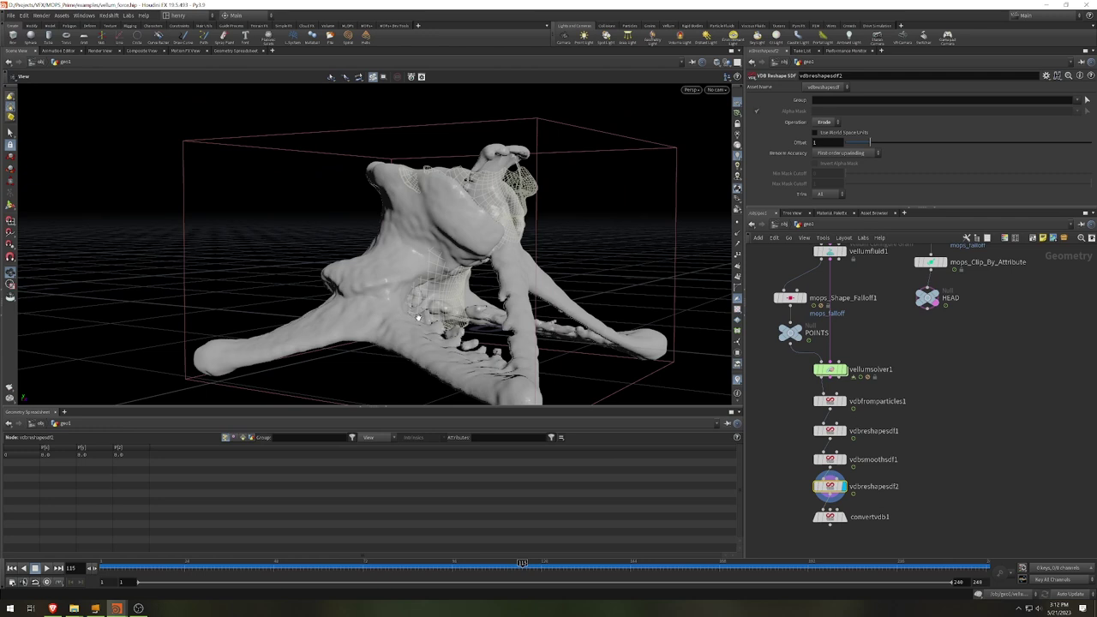
drag(422, 308, 472, 314)
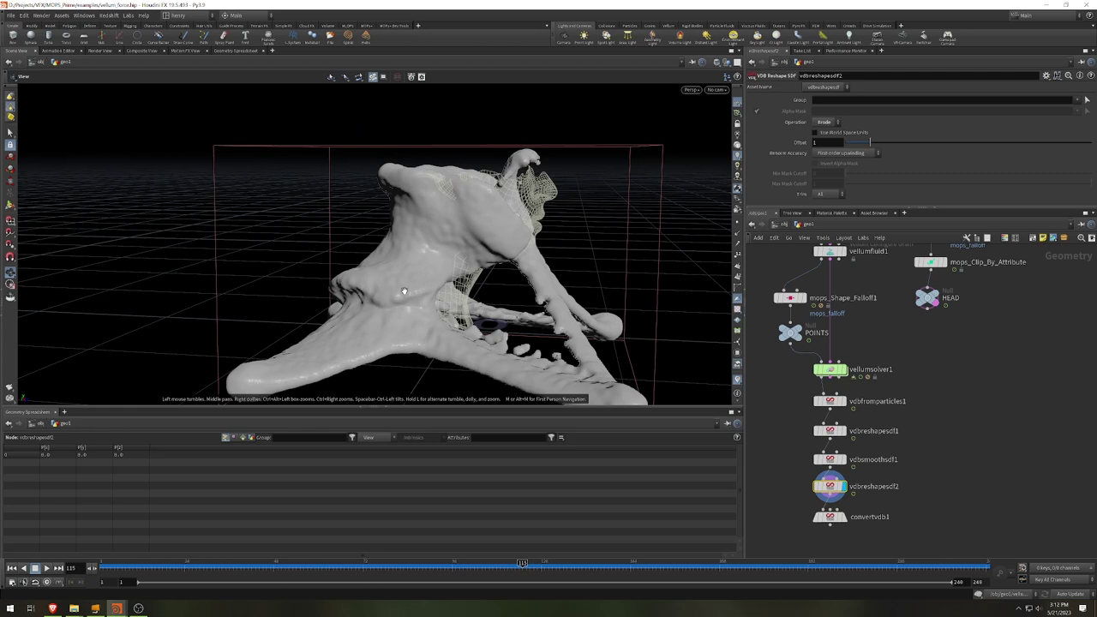
drag(404, 292, 457, 206)
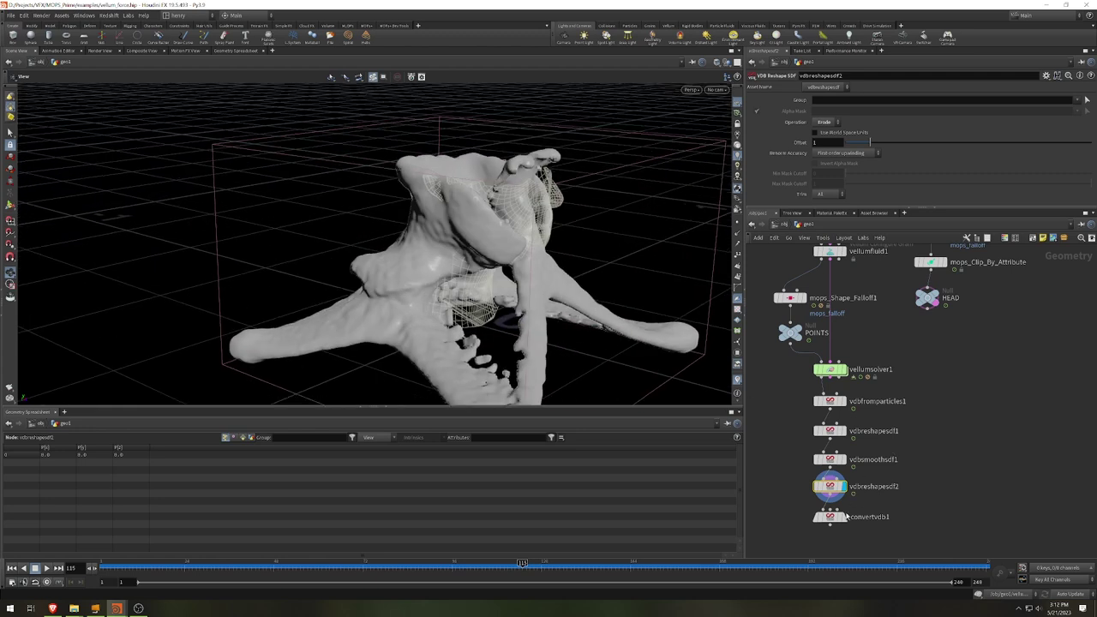
Display the polygon surface from convertvdb1 and inspect it around the head.
click(843, 517)
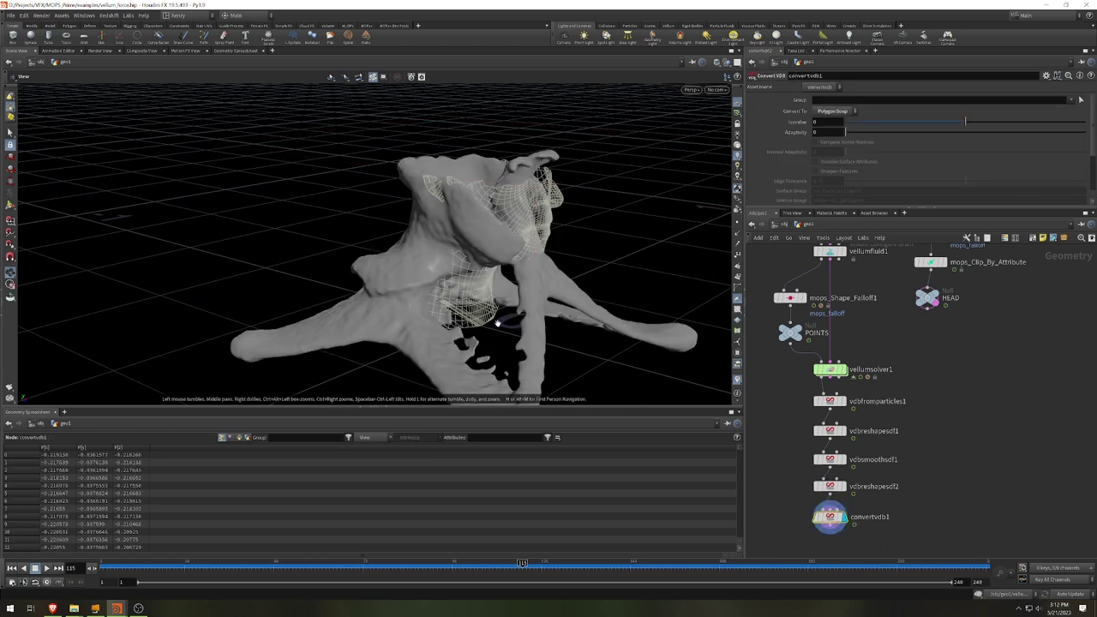
drag(497, 323, 522, 321)
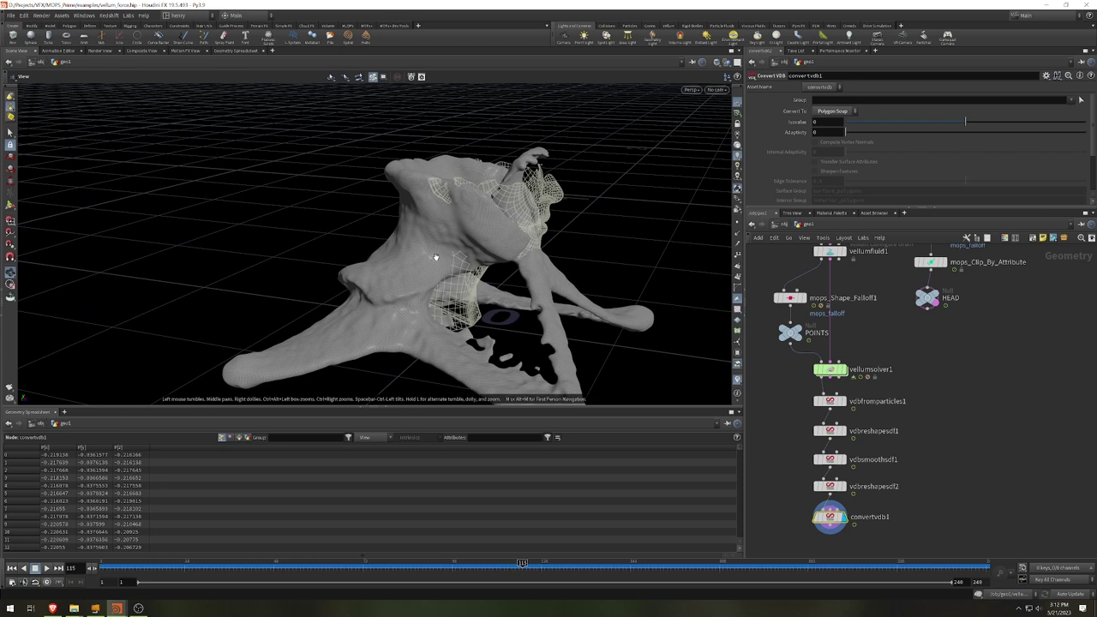